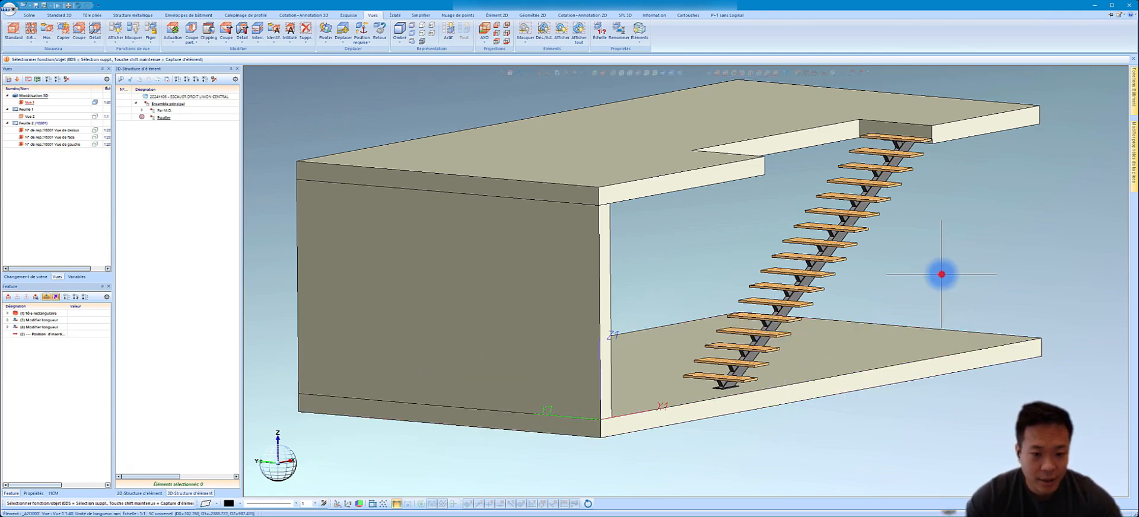
- Examine the straight staircase, locate its central stringer tube in the structure tree, and collapse the Limon central assembly
middle_click_drag(942, 274, 910, 235)
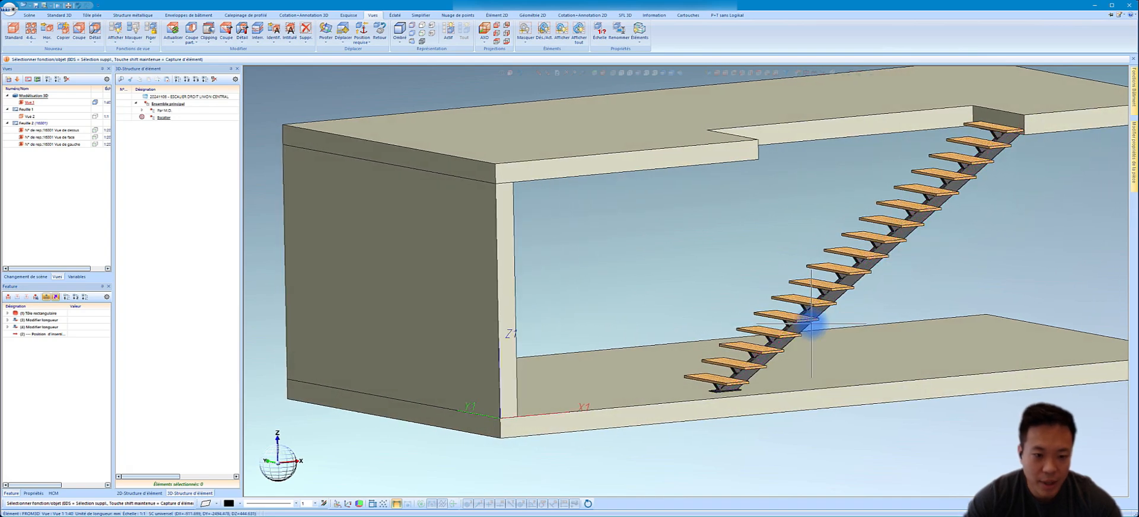
scroll(811, 323, "up", 3)
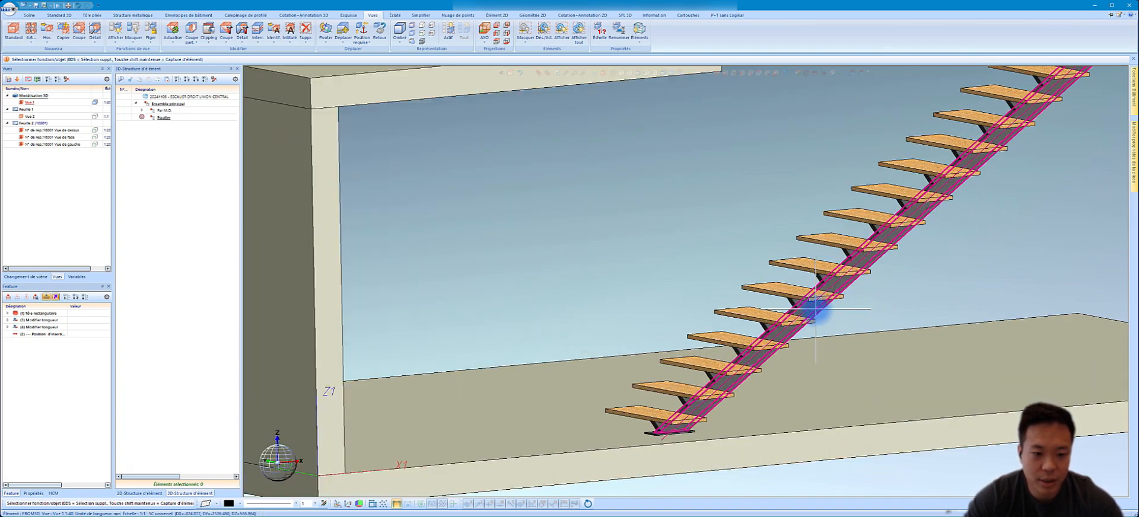
scroll(816, 309, "down", 3)
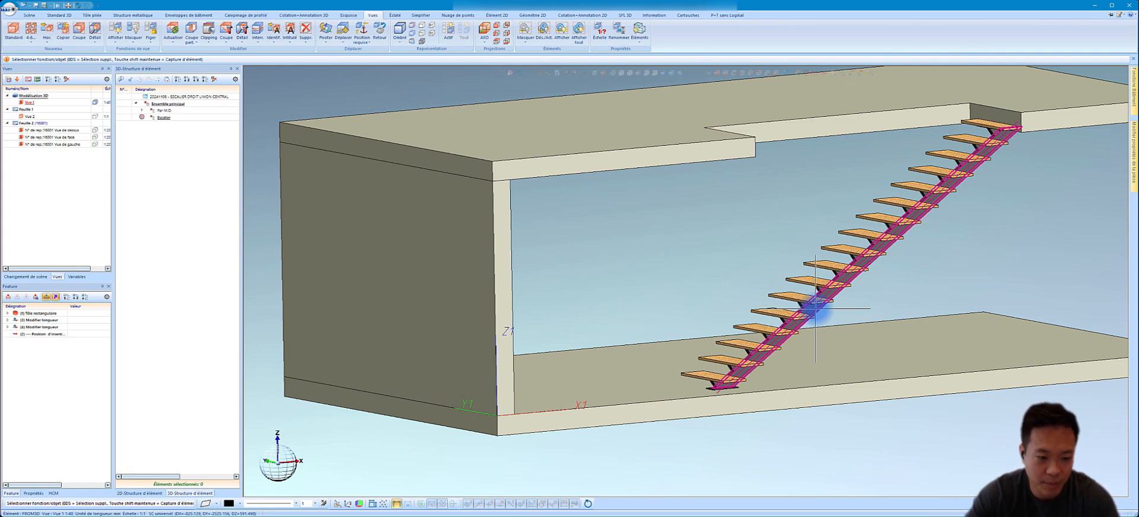
middle_click_drag(815, 308, 819, 310)
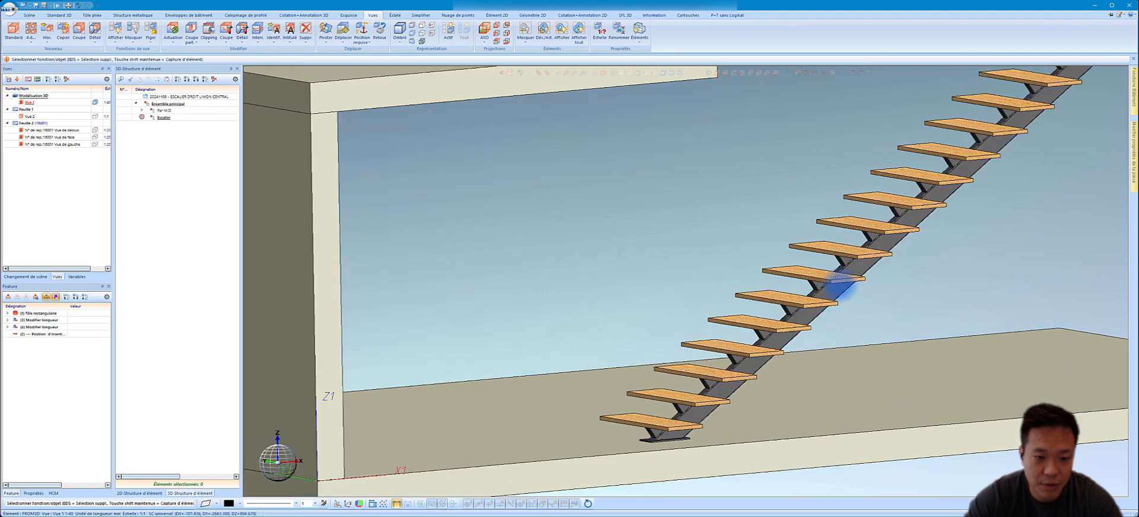
scroll(821, 312, "up", 3)
left_click(832, 294)
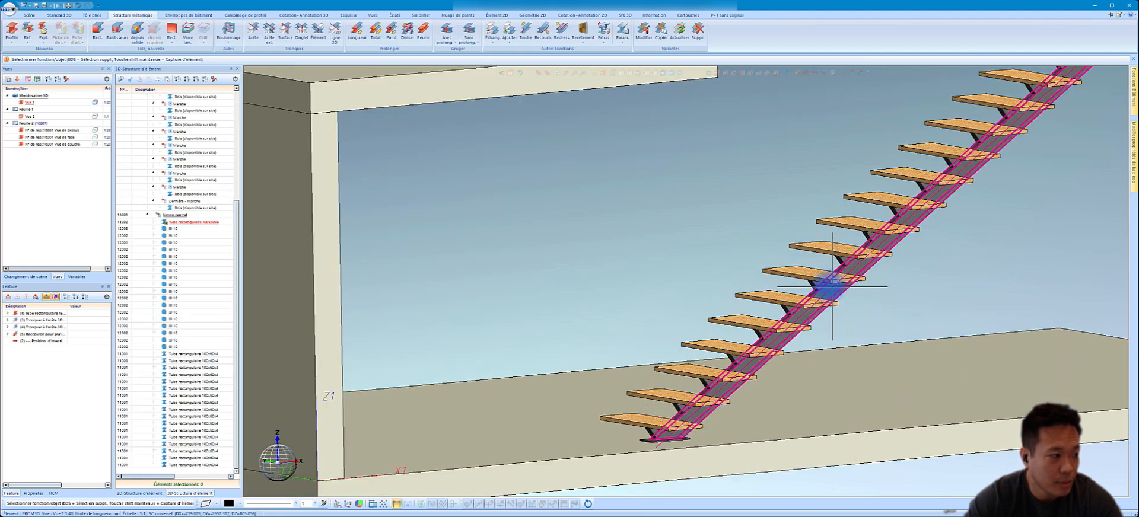
left_click(147, 217)
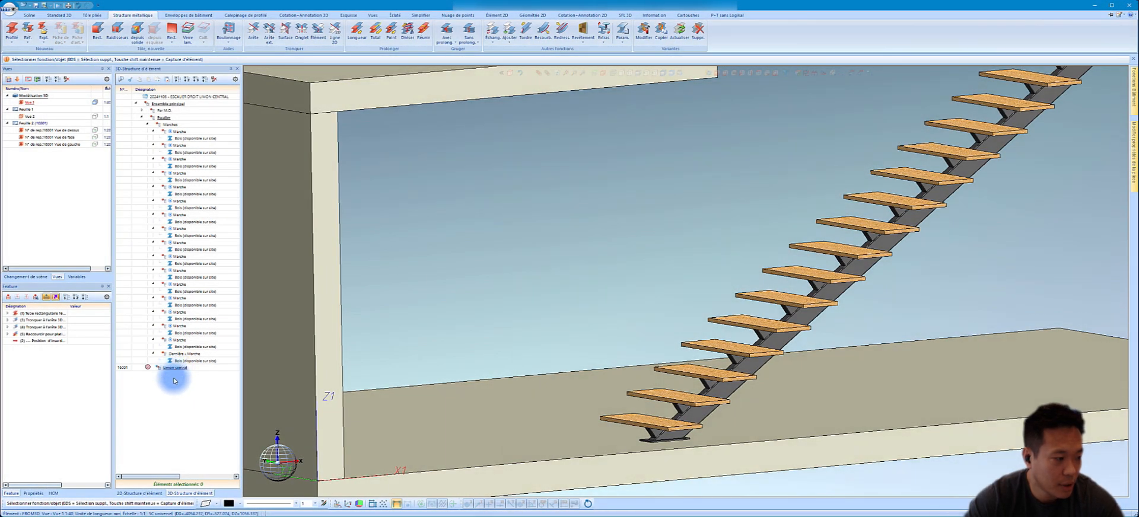
- Create a new 3D assembly with the ID "Limon 2" for the staircase
right_click(174, 381)
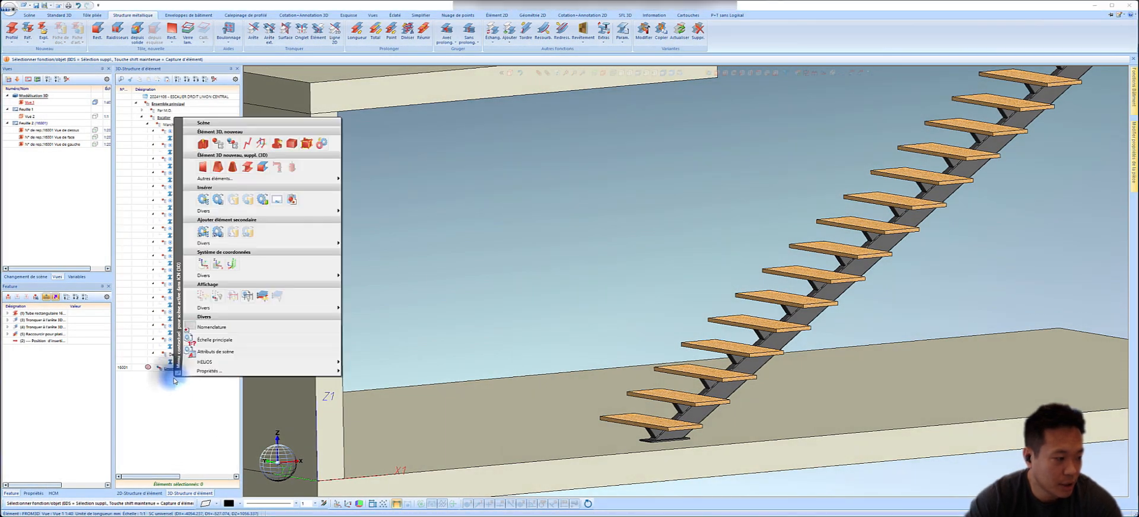
left_click(227, 144)
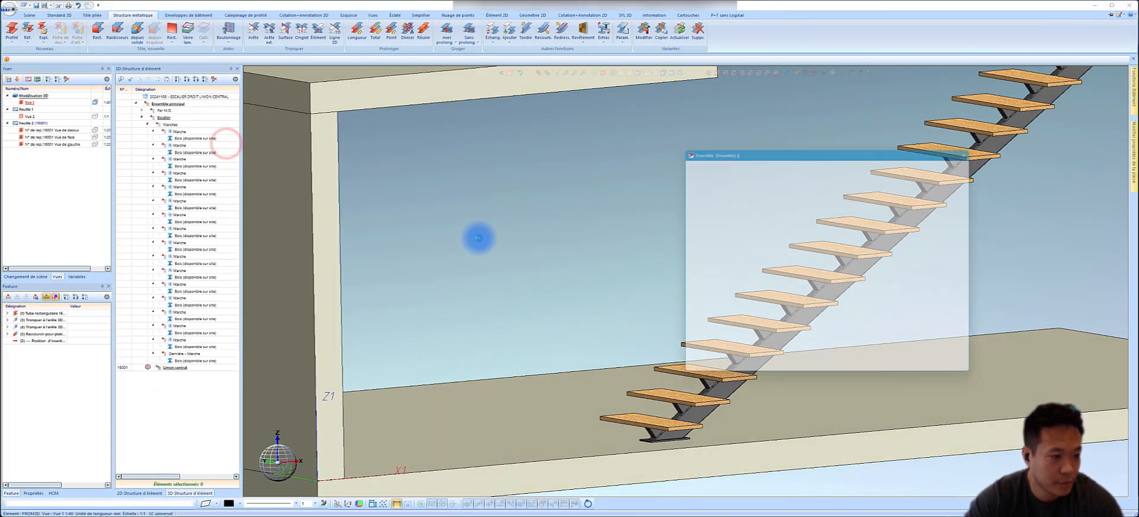
left_click_drag(783, 173, 697, 174)
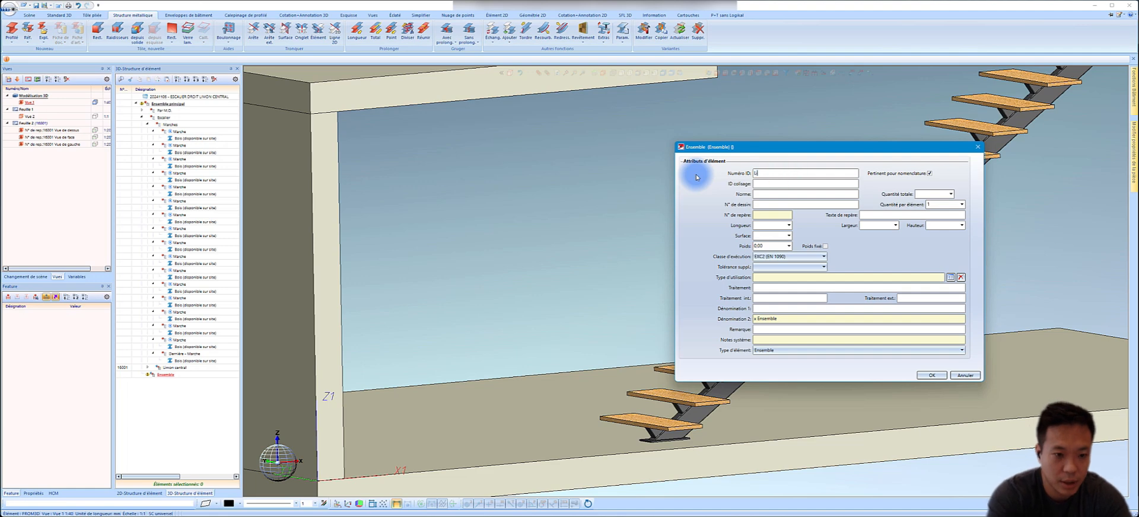
key("Return")
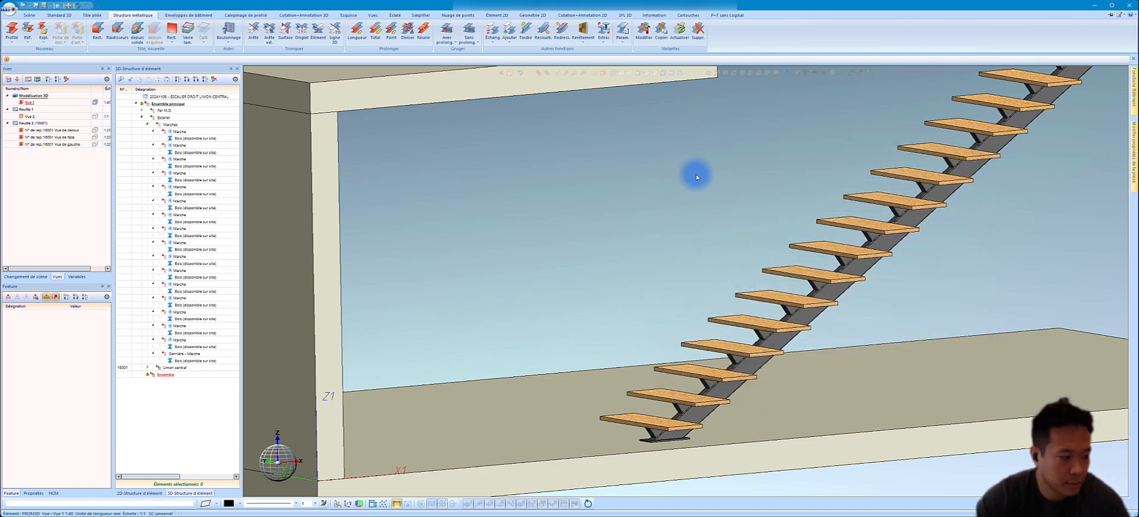
- Move the Limon 2 assembly into the Escalier assembly and make it the active one
left_click(164, 380)
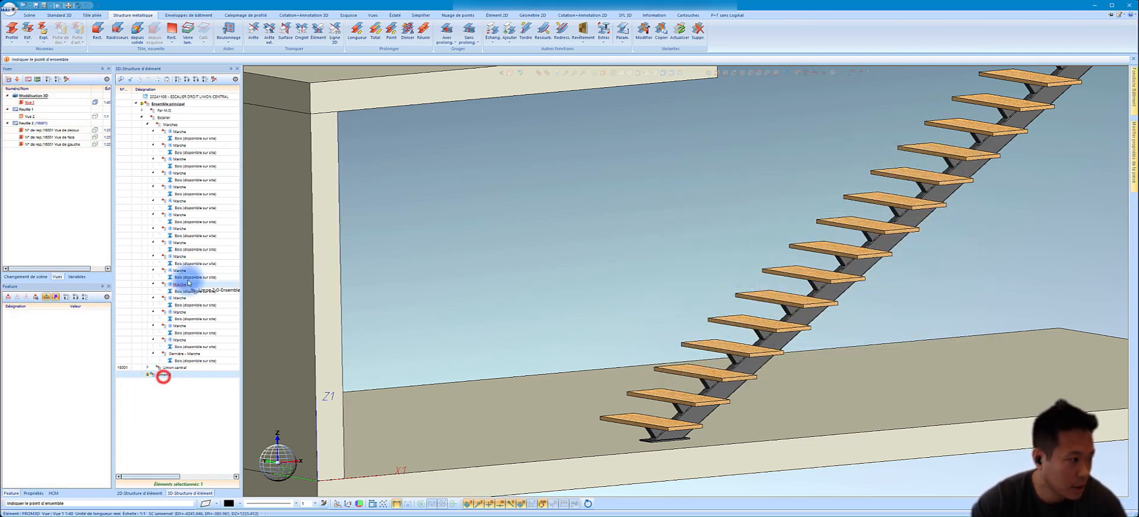
left_click(164, 118)
left_click(181, 374)
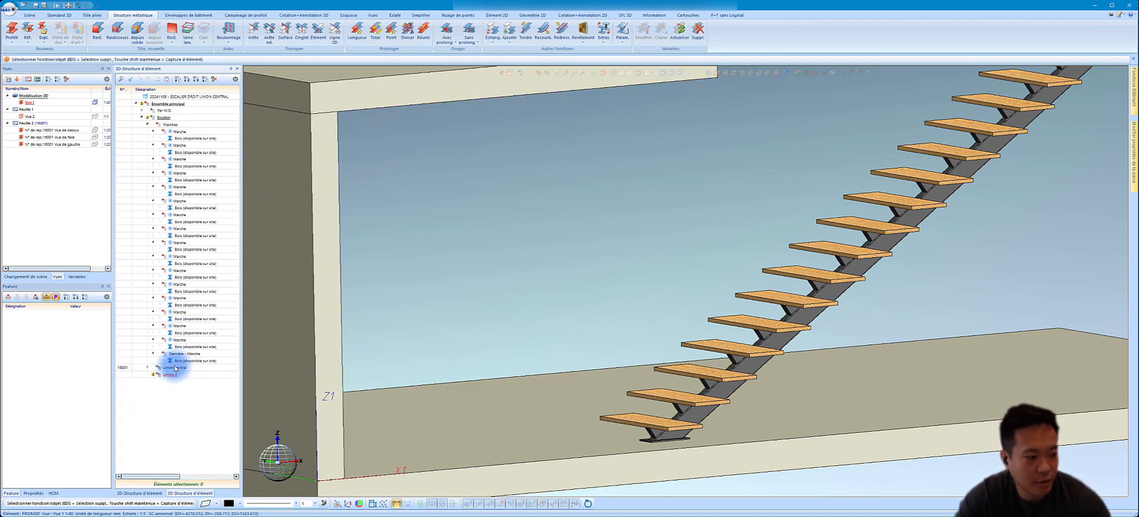
- Start dividing the central stringer's 160x80x4 rectangular tube along its direction, with the gap set to 0
left_click(752, 361)
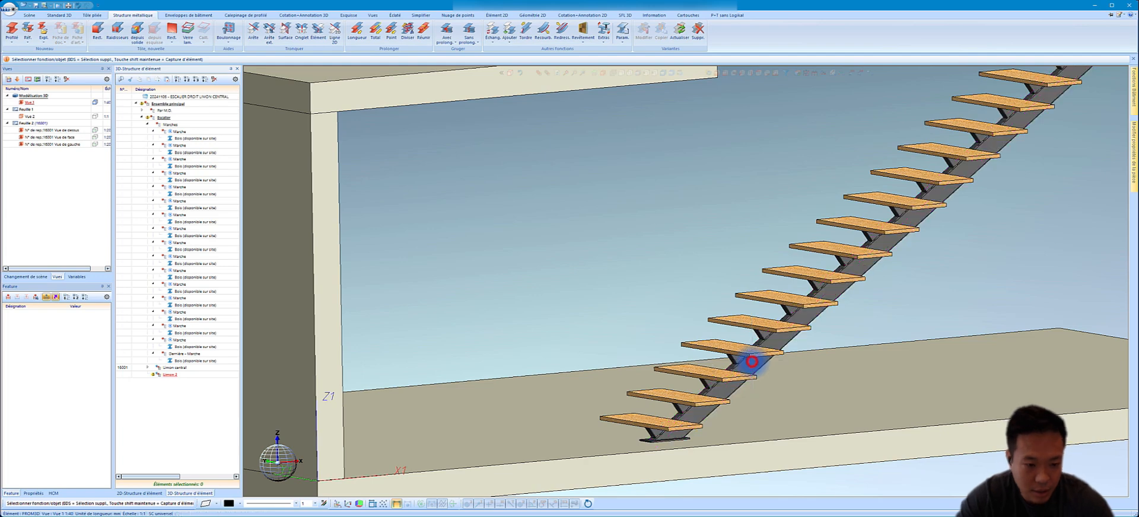
right_click(752, 363)
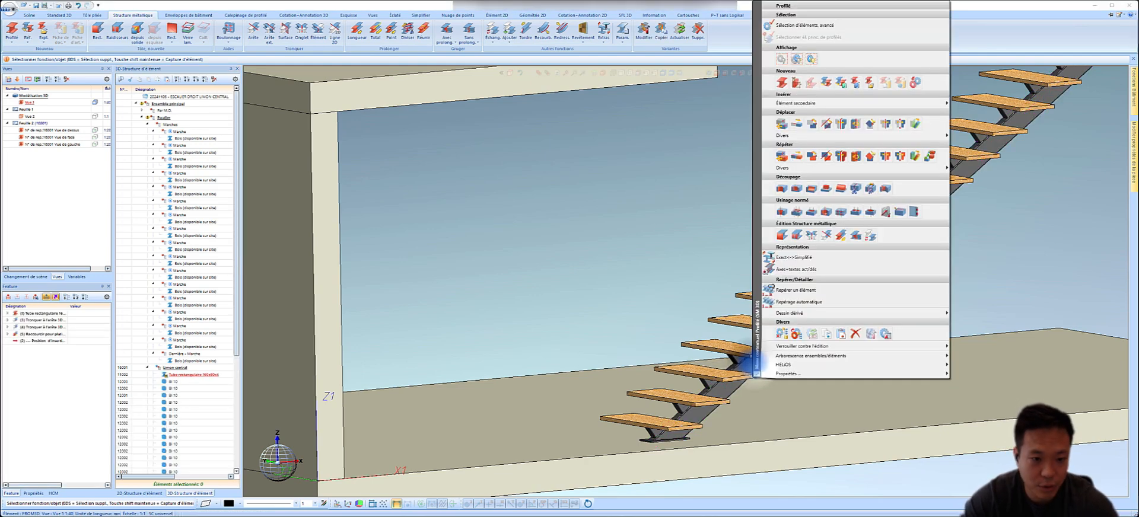
left_click(680, 3)
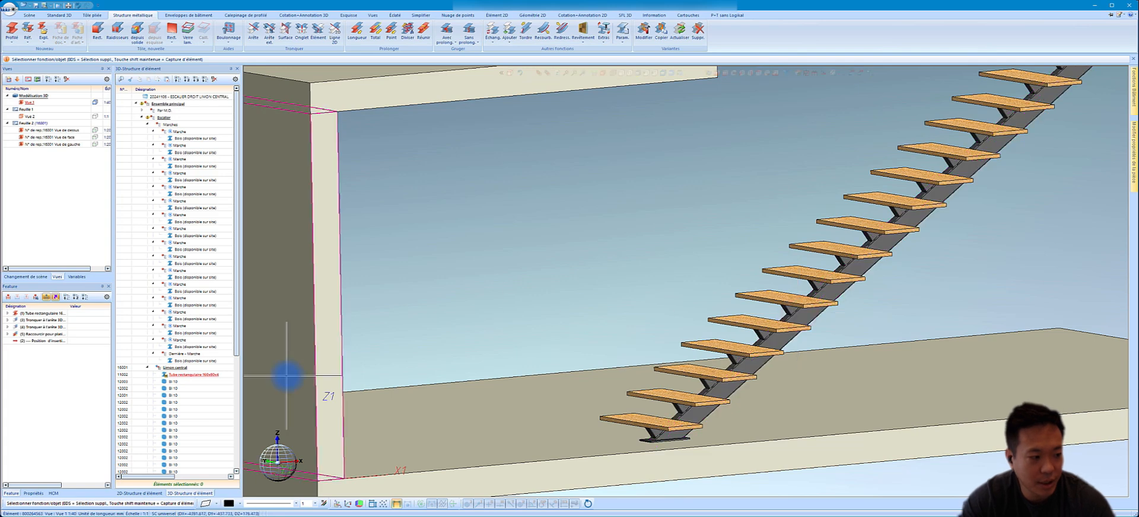
left_click(407, 29)
left_click(860, 272)
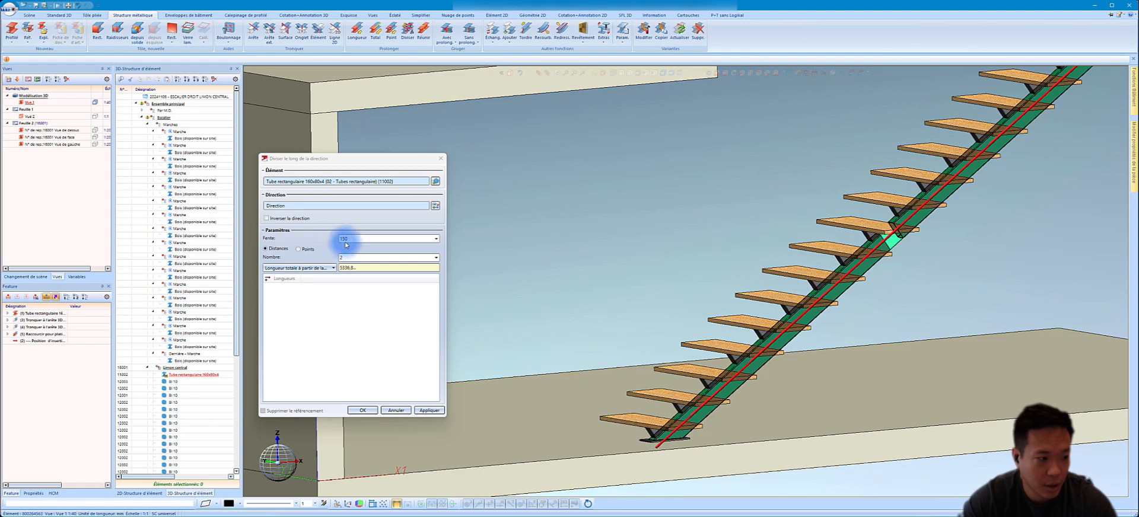
left_click(348, 237)
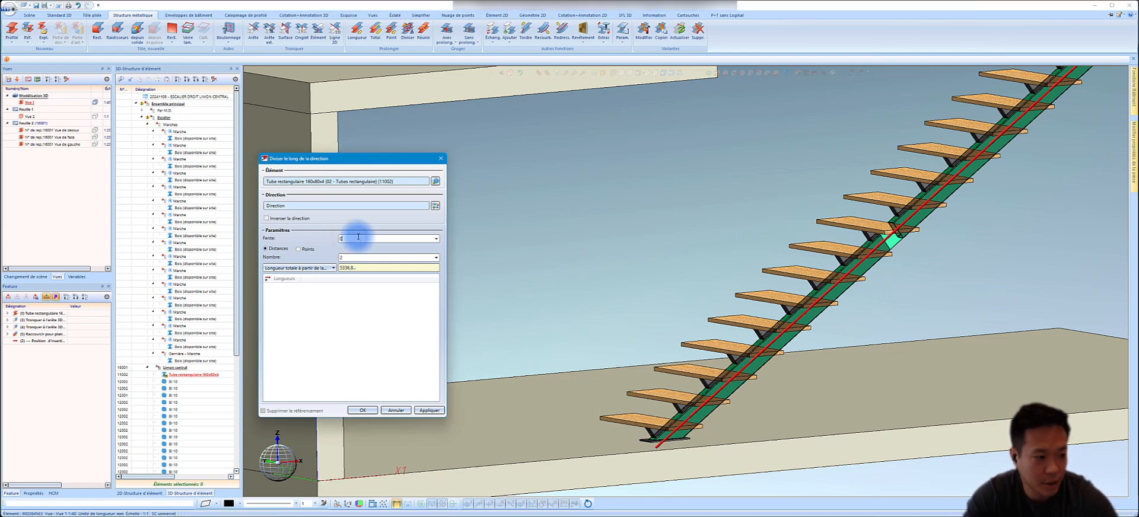
scroll(804, 247, "up", 5)
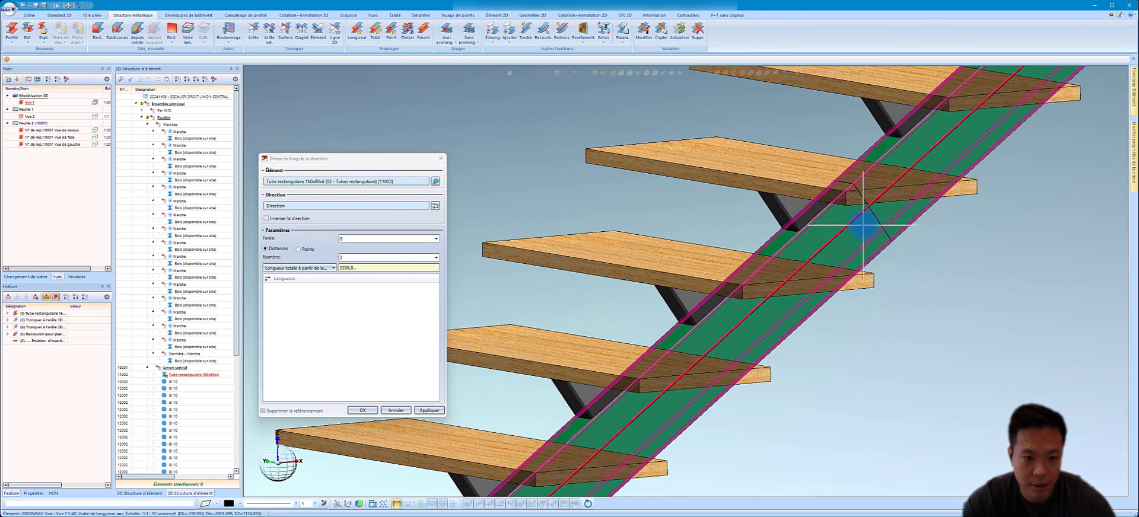
middle_click_drag(858, 226, 819, 218)
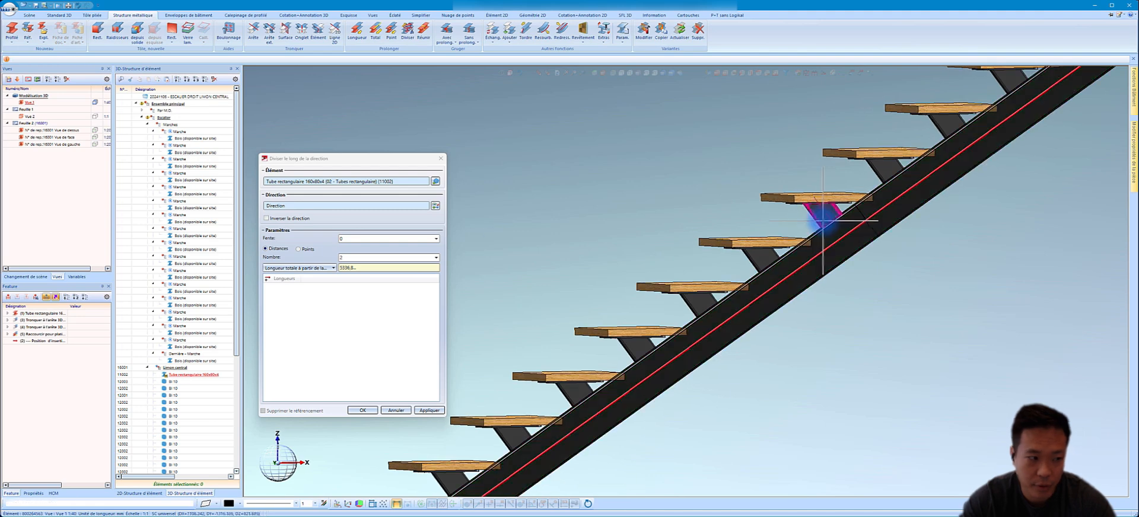
left_click(330, 262)
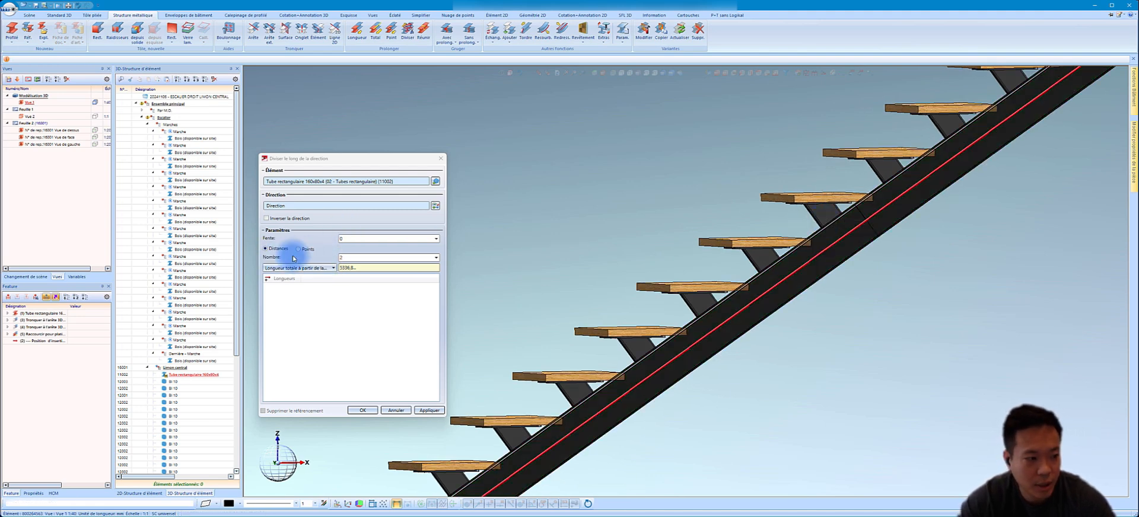
left_click(301, 268)
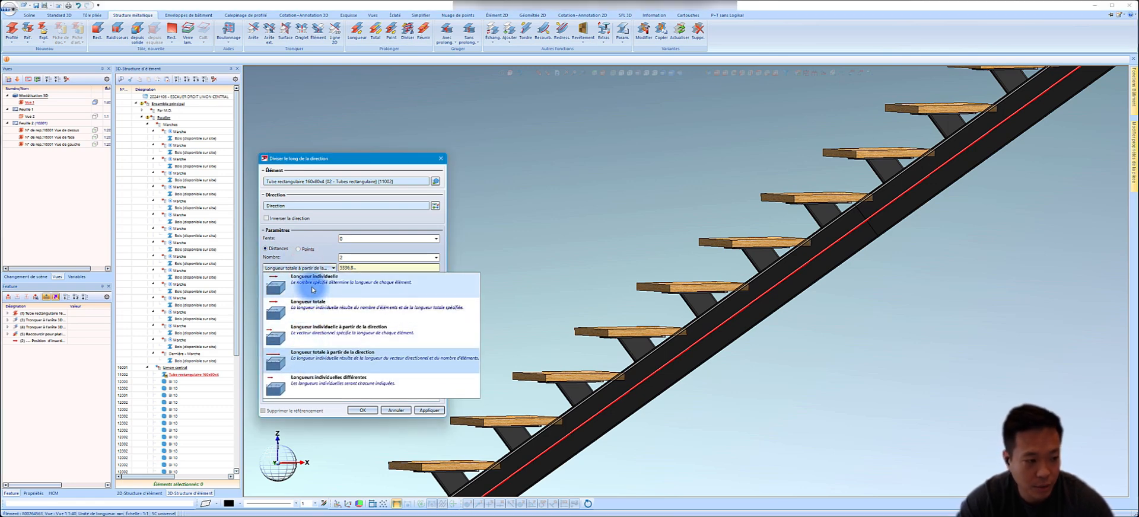
left_click(313, 288)
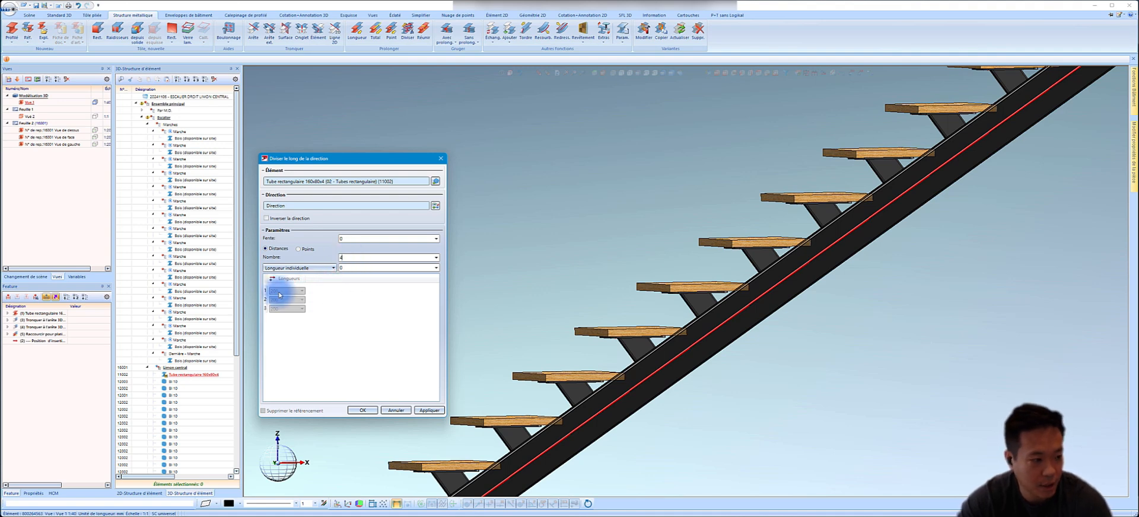
left_click(348, 266)
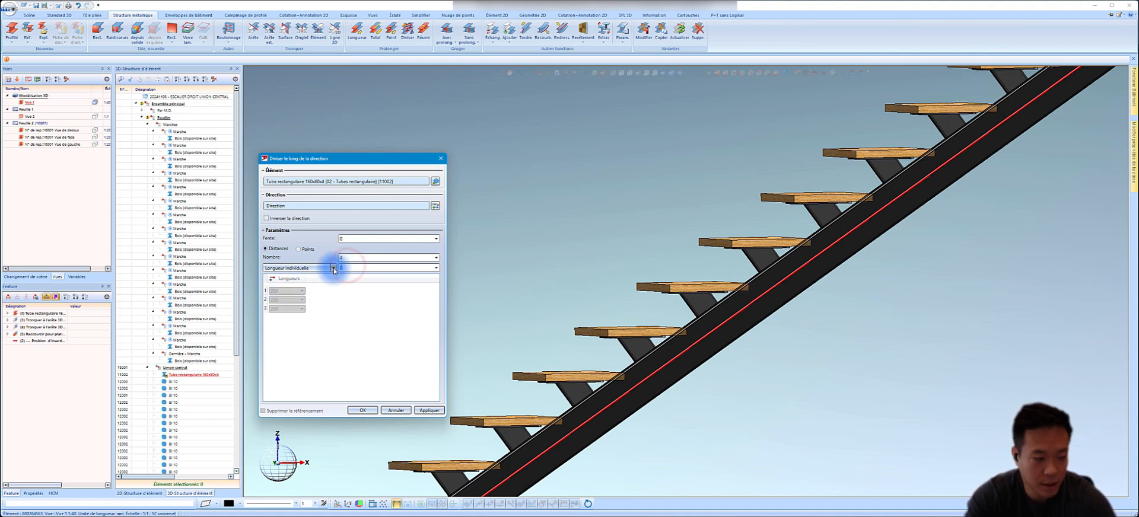
left_click(309, 249)
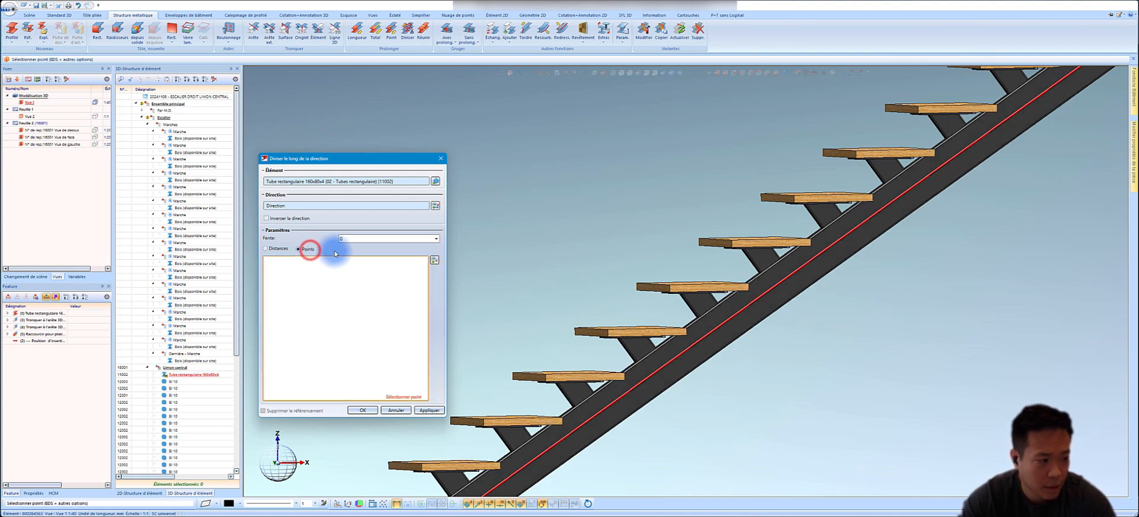
scroll(700, 363, "down", 2)
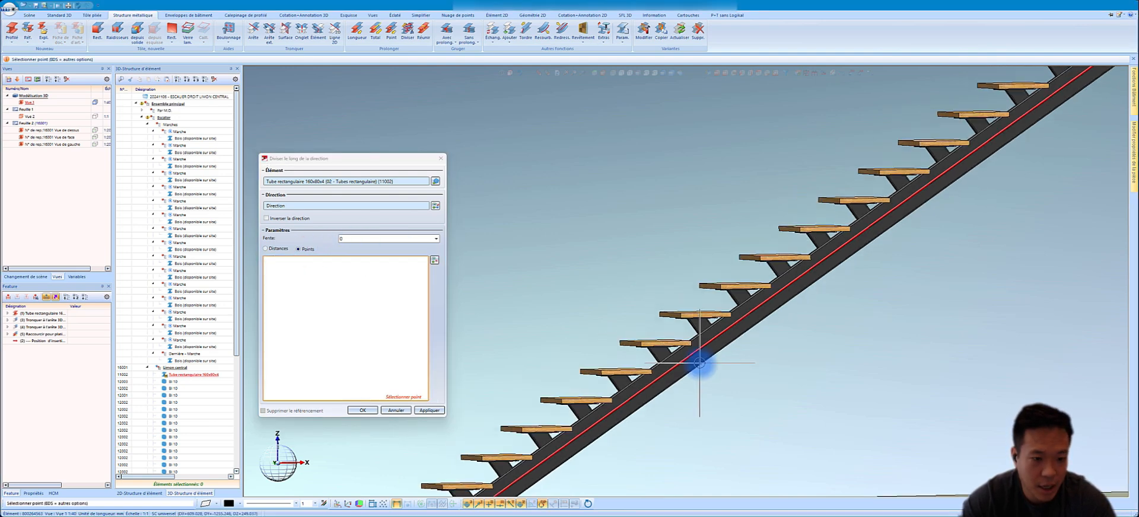
left_click(293, 249)
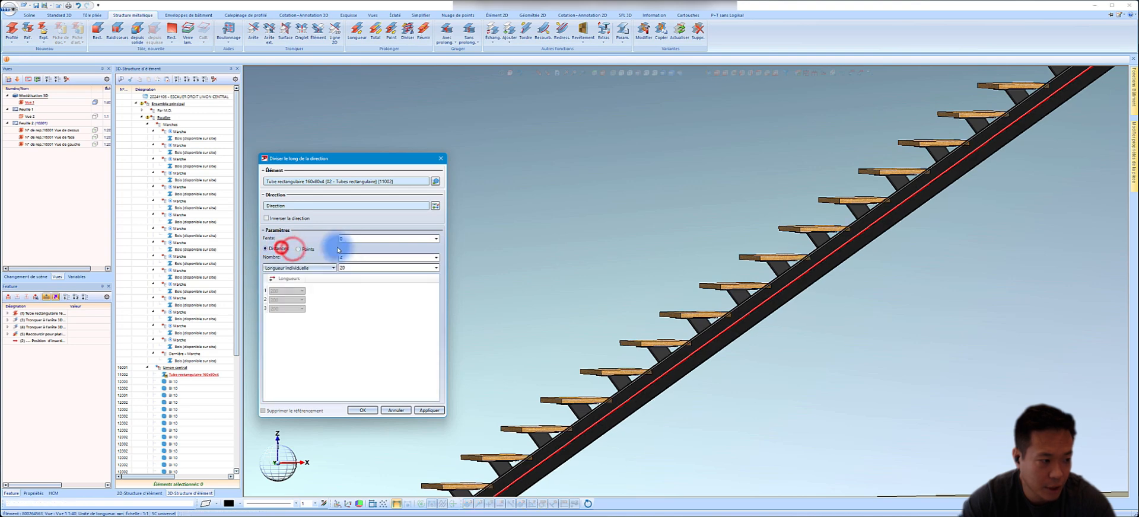
left_click(314, 269)
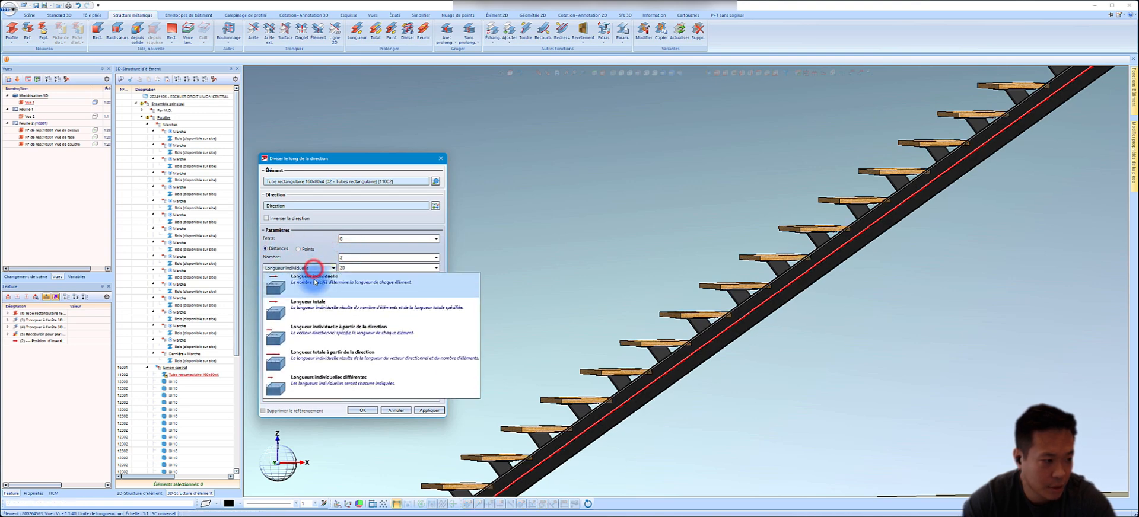
left_click(320, 302)
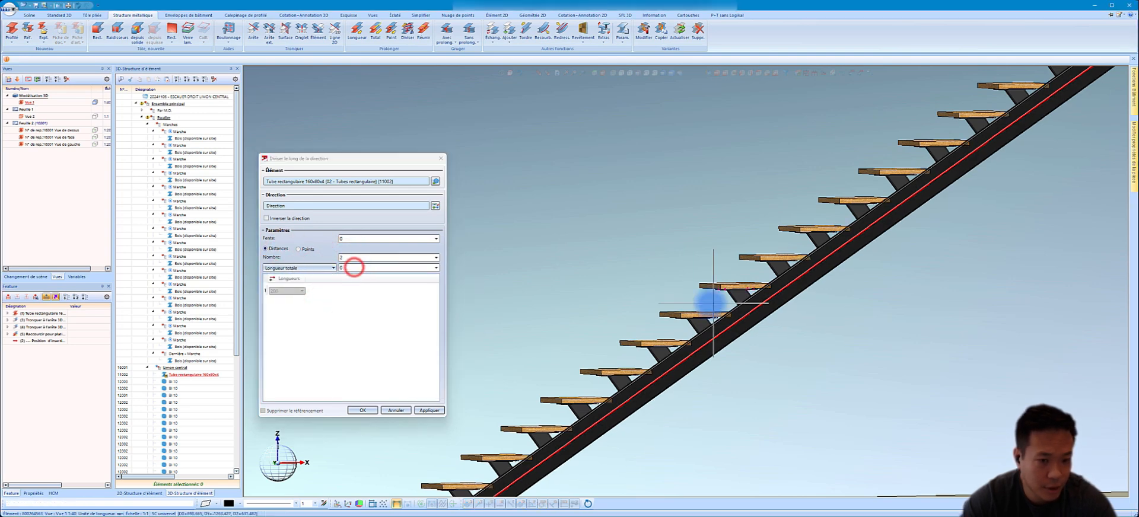
scroll(718, 300, "down", 4)
middle_click_drag(760, 301, 758, 308)
scroll(758, 308, "up", 4)
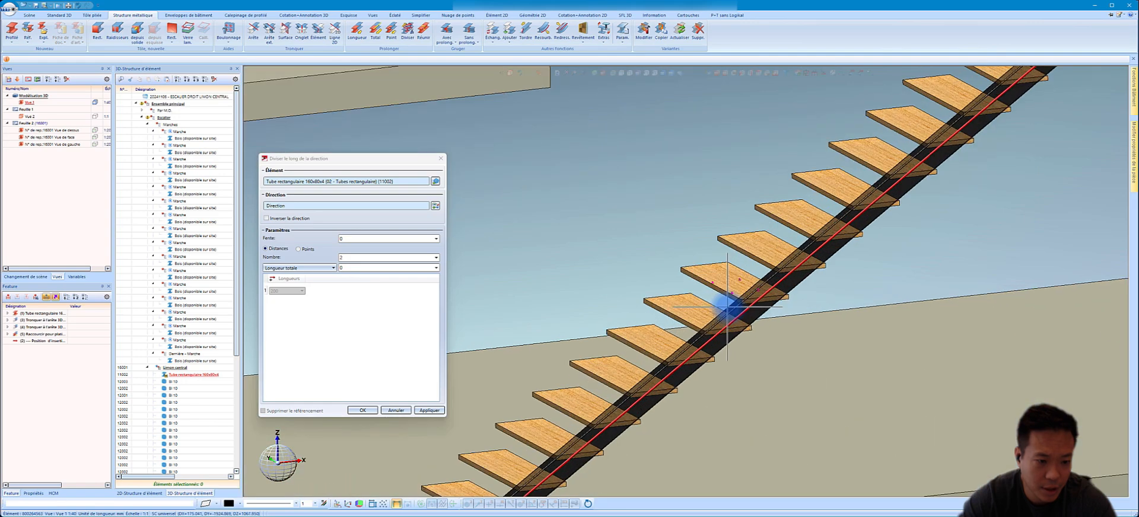
left_click(356, 257)
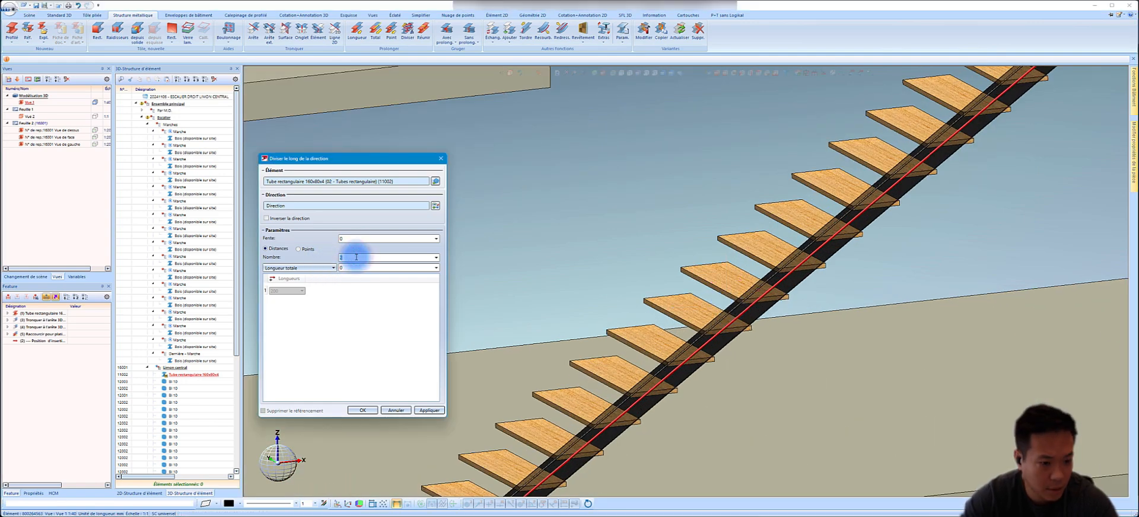
scroll(742, 301, "down", 3)
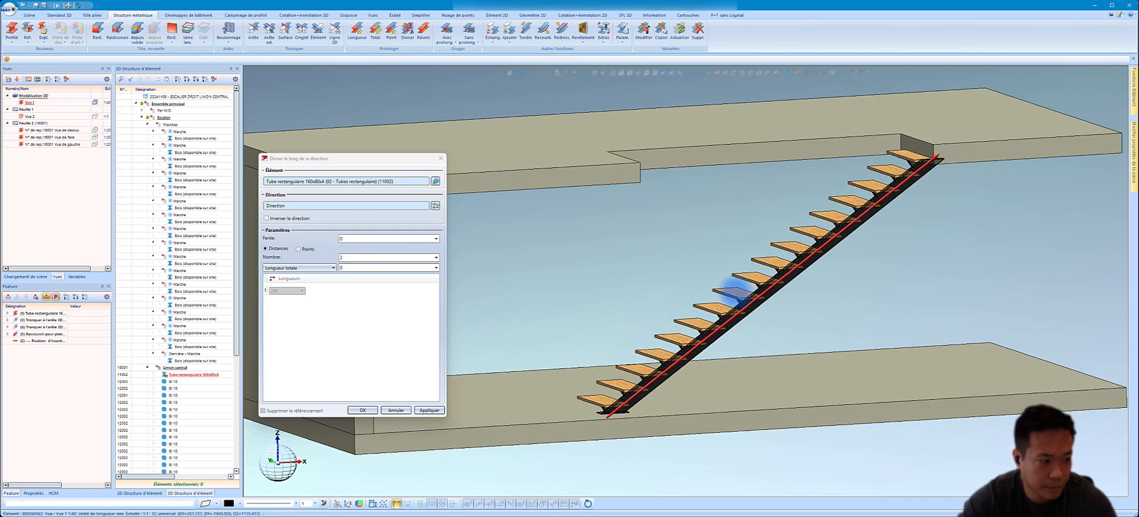
left_click(392, 411)
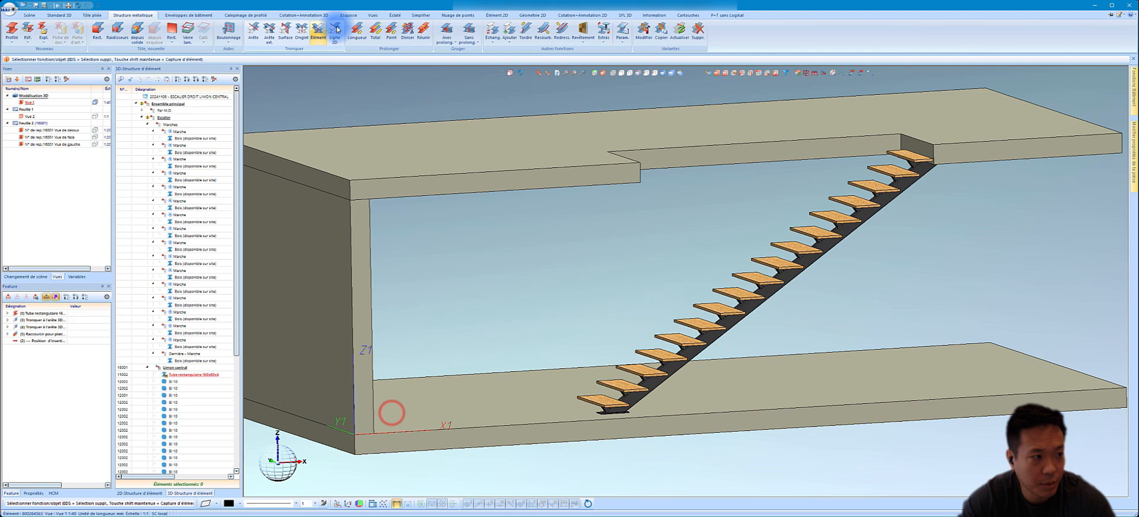
- Restart the division along a direction and select the central stringer's 160x80x4 rectangular tube
left_click(408, 30)
left_click(756, 305)
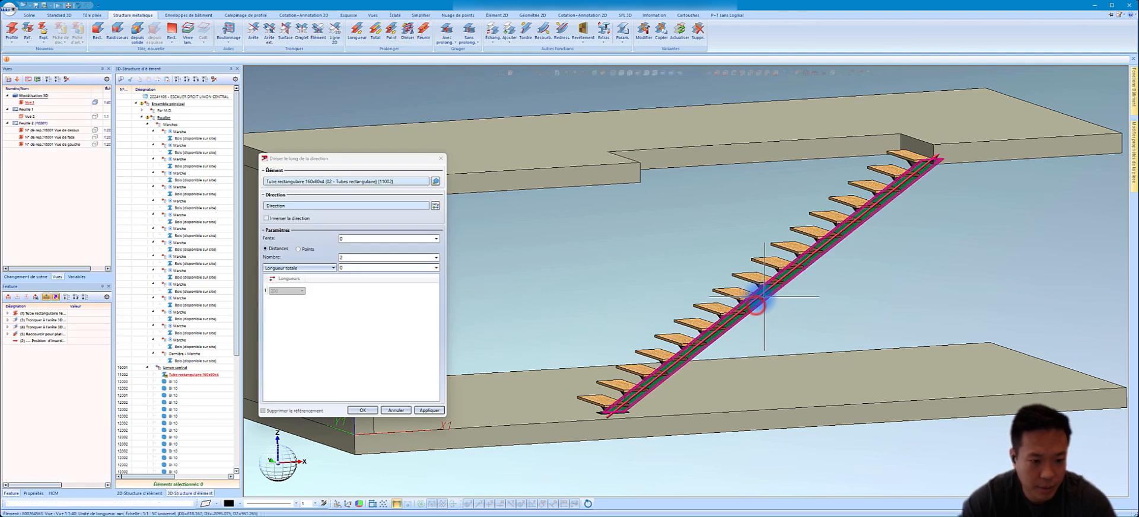
scroll(760, 302, "up", 3)
- Try the total length taken from the direction, and switch the division method from distances to points
double_click(355, 259)
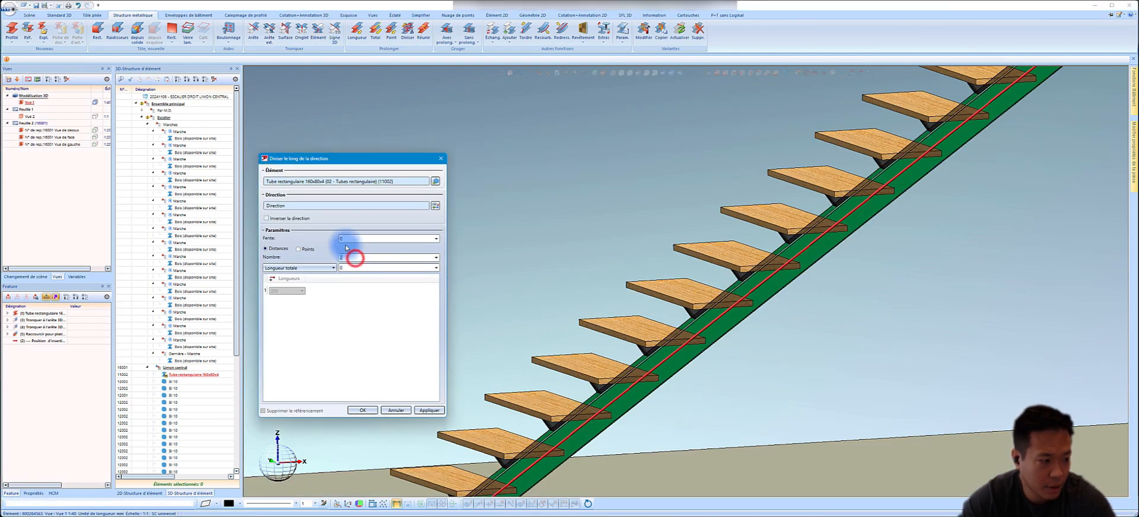
left_click(313, 267)
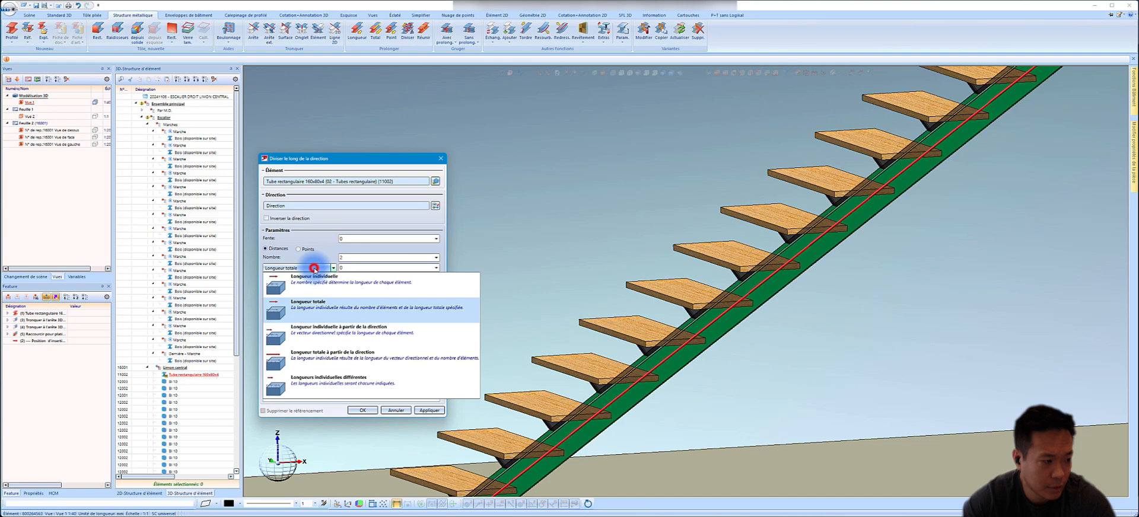
left_click(329, 360)
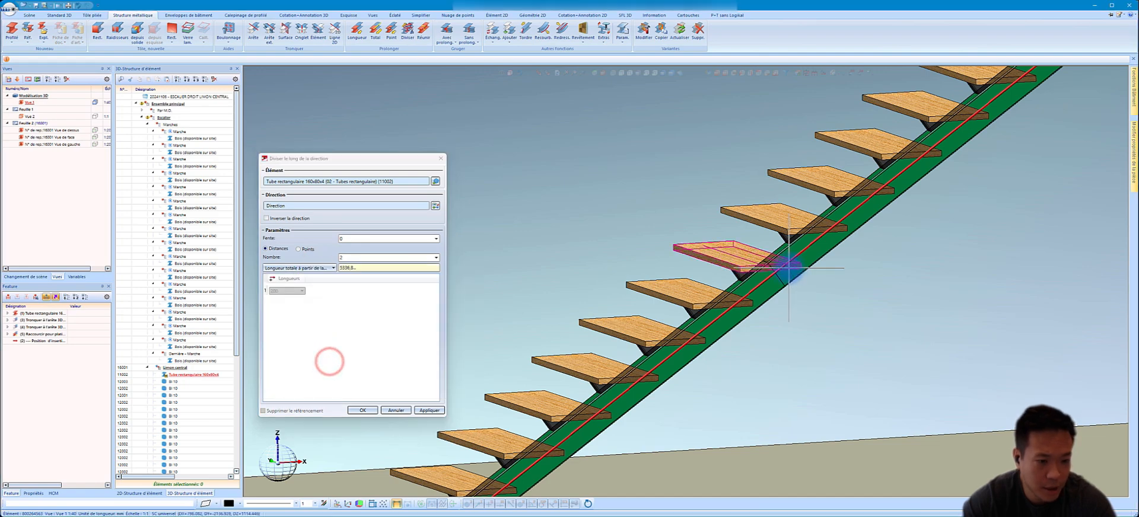
scroll(759, 286, "up", 2)
scroll(759, 279, "down", 2)
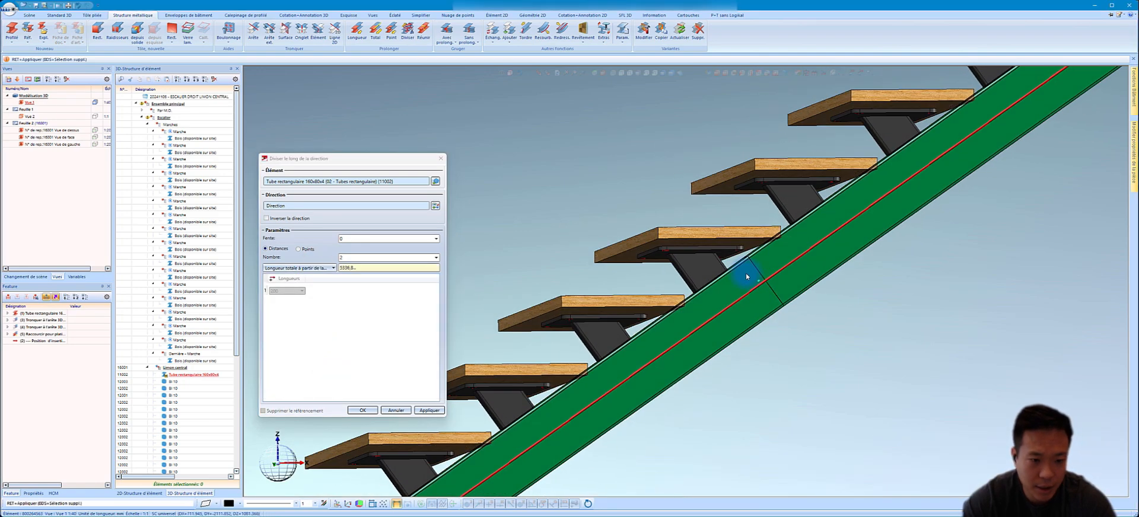
left_click(746, 273)
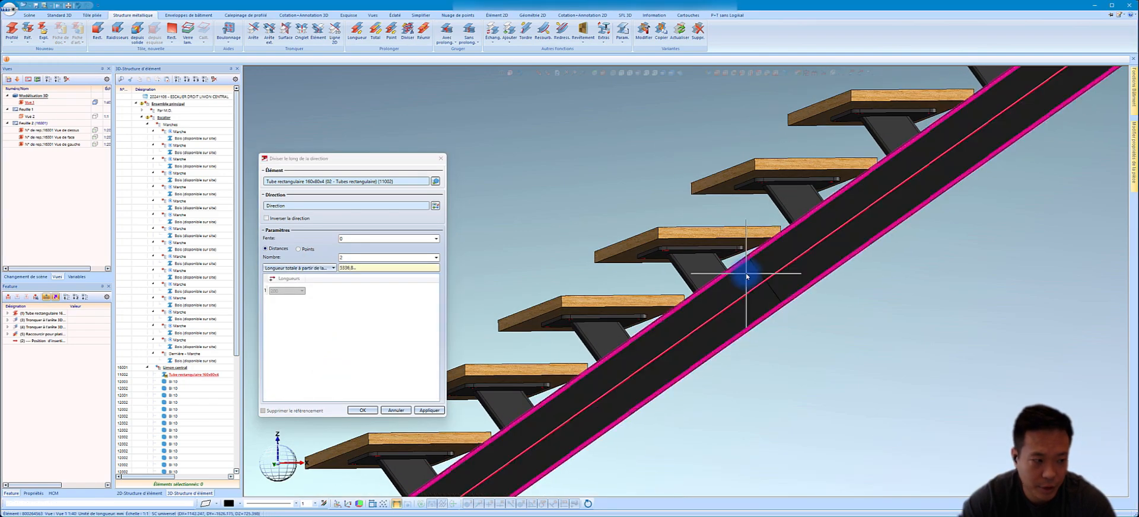
left_click(313, 250)
scroll(742, 264, "up", 1)
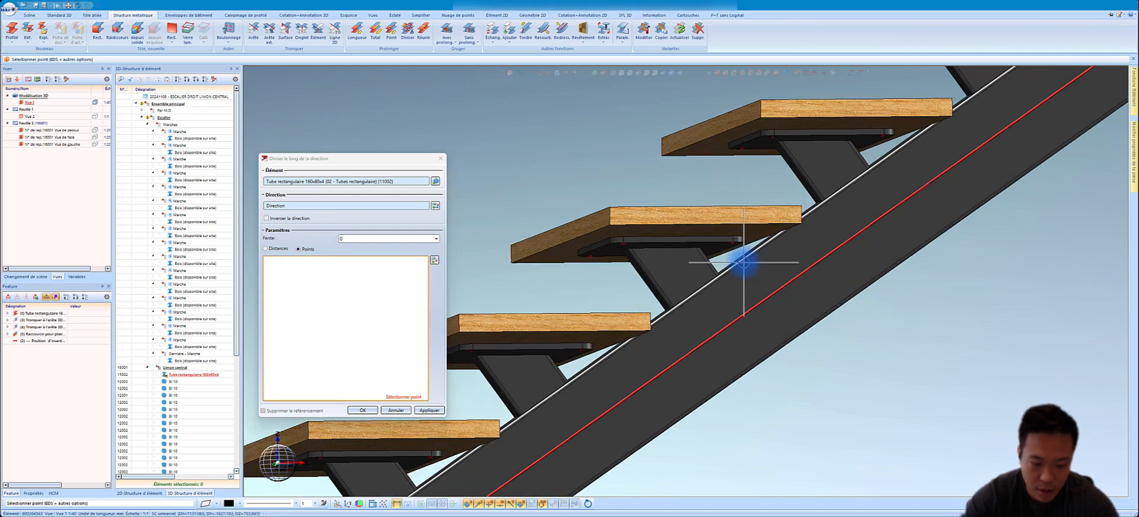
- Try a division point midway between two neighbouring tread supports on the tube's upper edge, and remove it from the point list
right_click(745, 264)
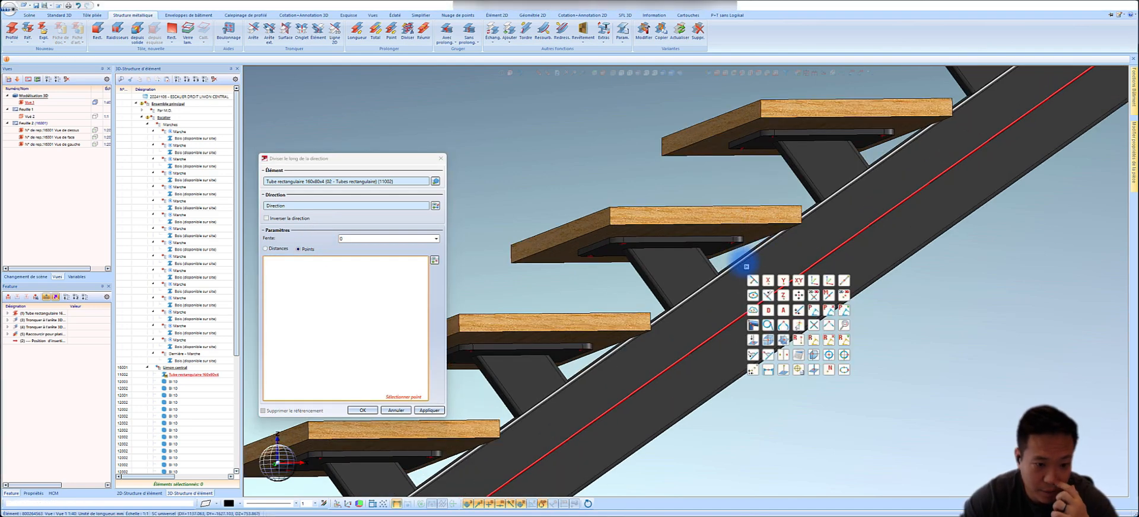
left_click(847, 282)
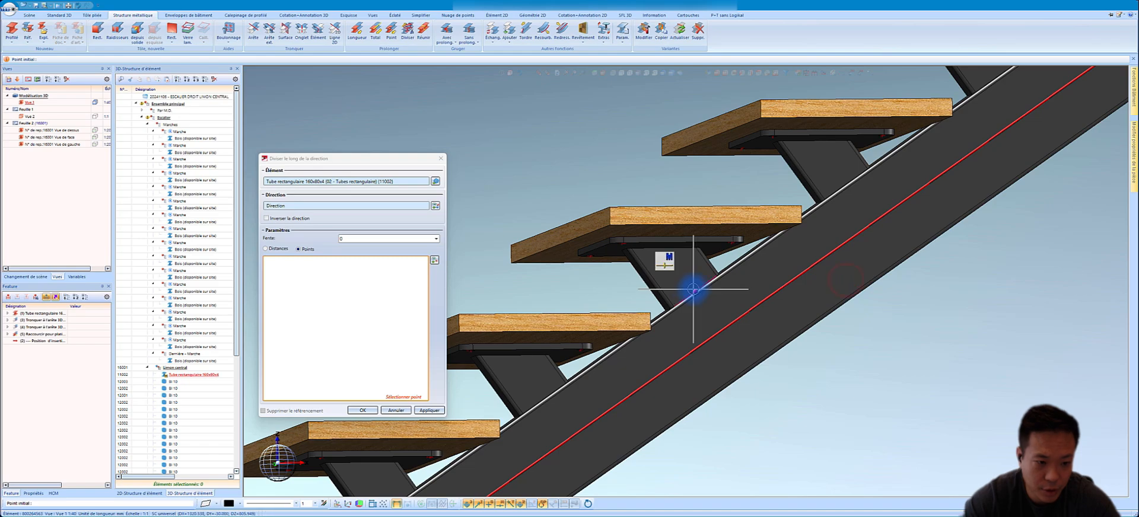
left_click(693, 289)
left_click(841, 190)
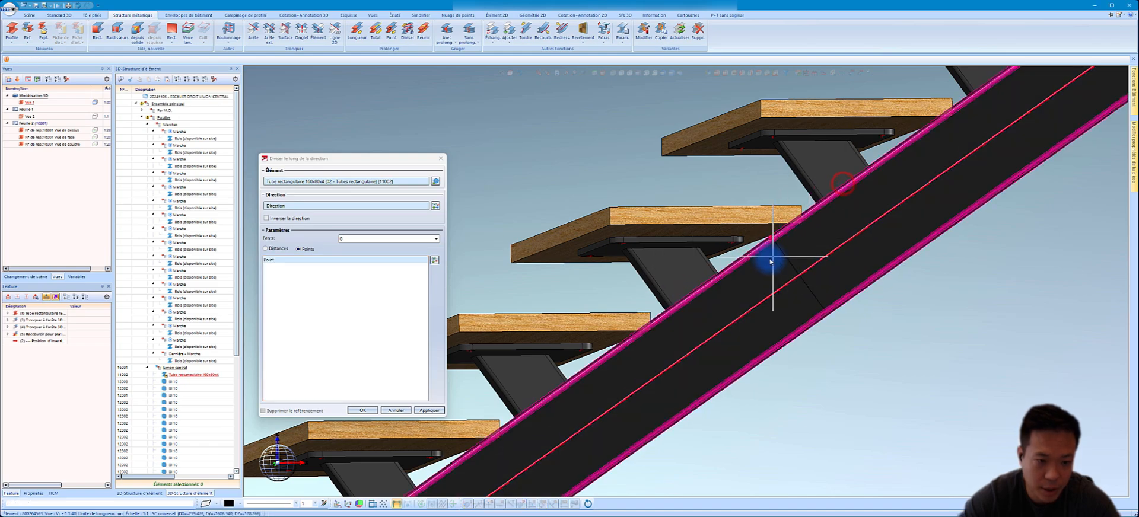
middle_click(769, 258)
mouse_move(766, 258)
middle_mouse_down()
mouse_move(748, 267)
mouse_move(780, 274)
mouse_move(763, 255)
middle_mouse_up()
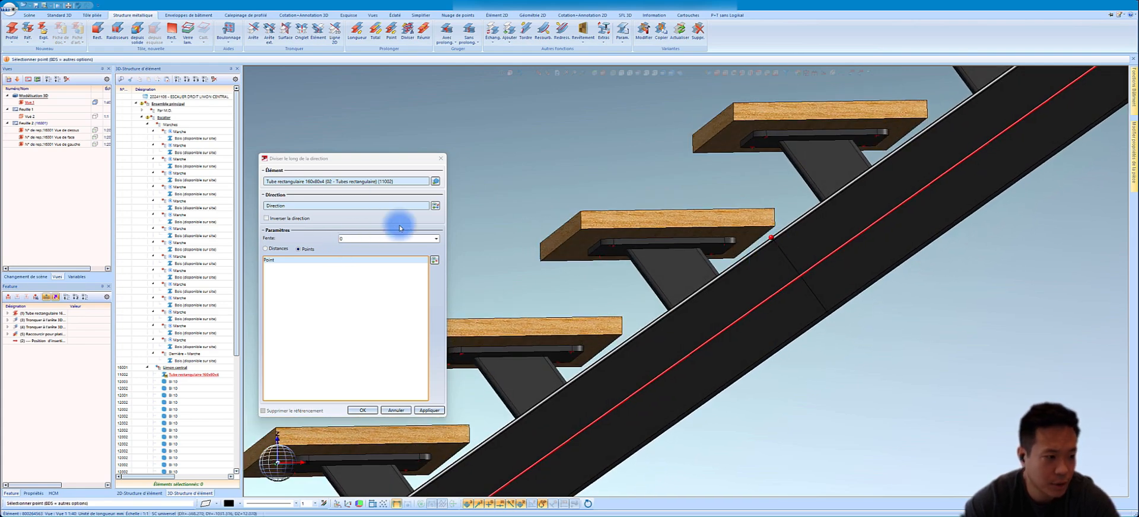
left_click(371, 263)
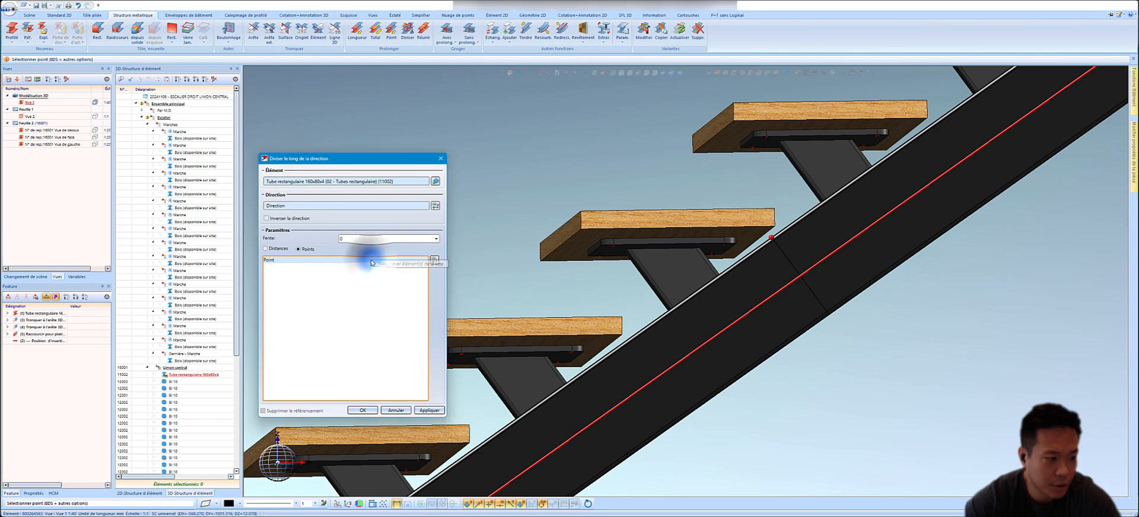
left_click(377, 264)
- Place a division point offset 30 mm in X from the tread support's lower corner and divide the tube there
scroll(709, 268, "up", 3)
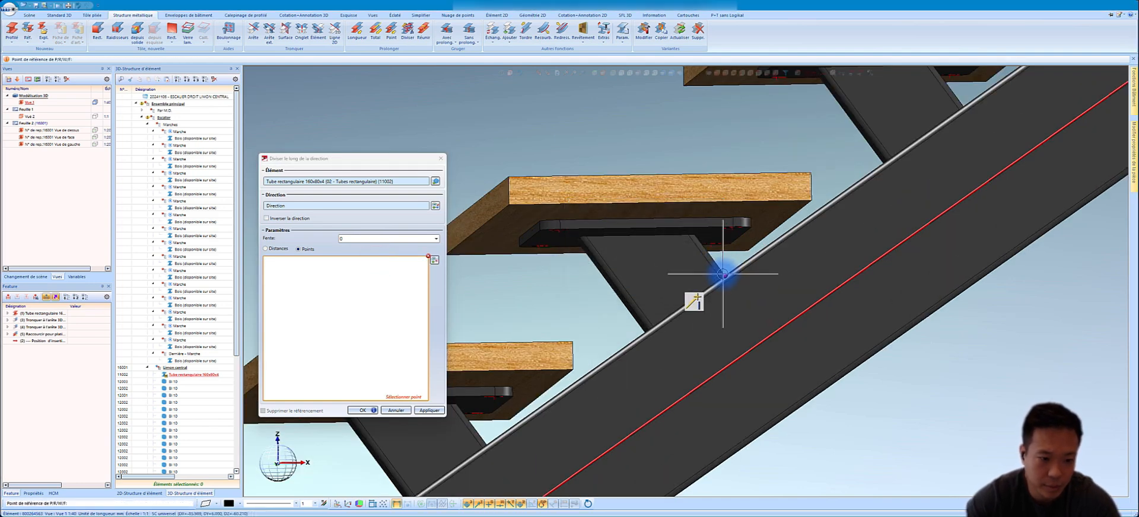
key("r")
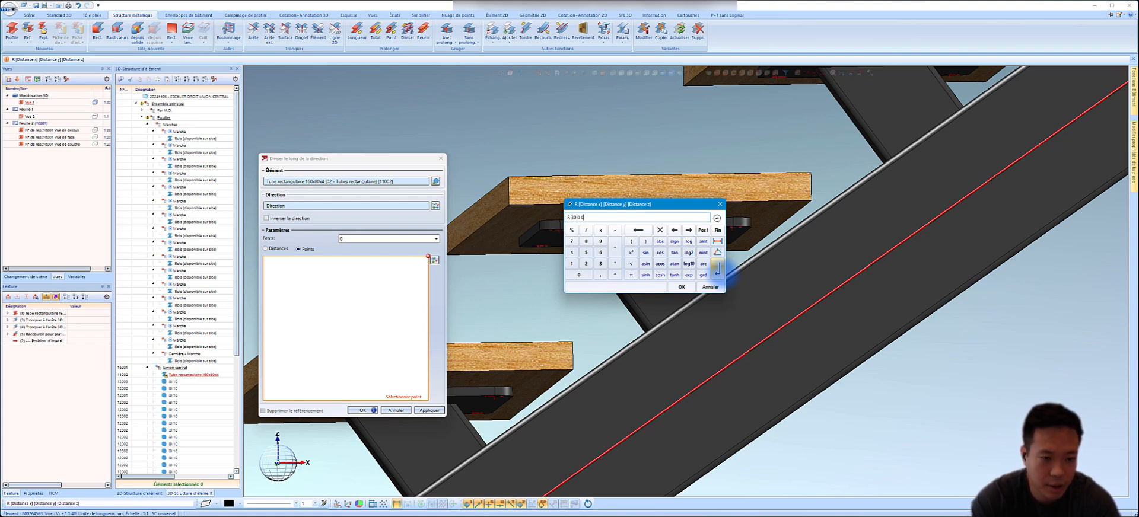
type("3000")
left_click(718, 270)
middle_click_drag(771, 271, 774, 272)
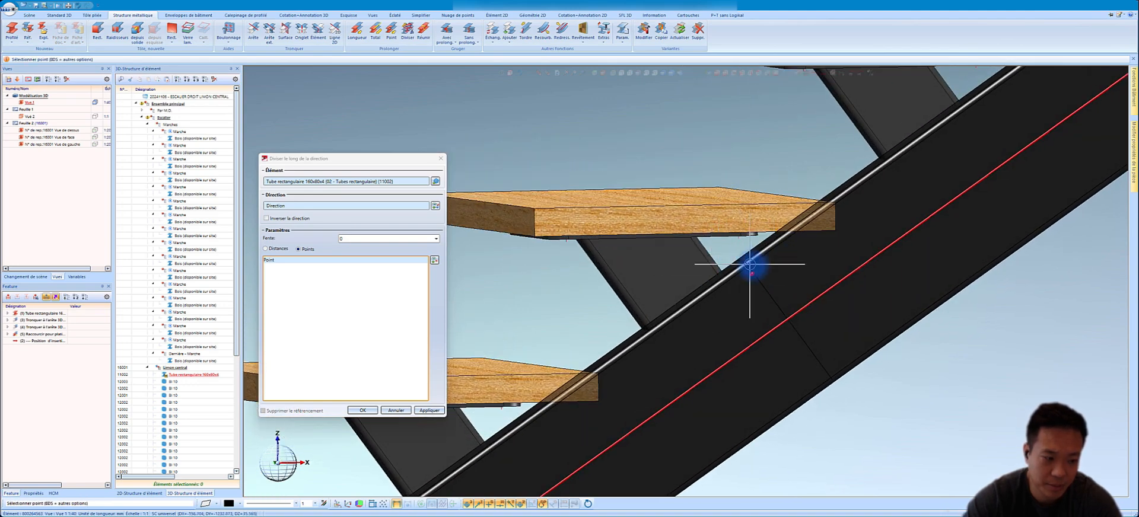
scroll(764, 261, "up", 1)
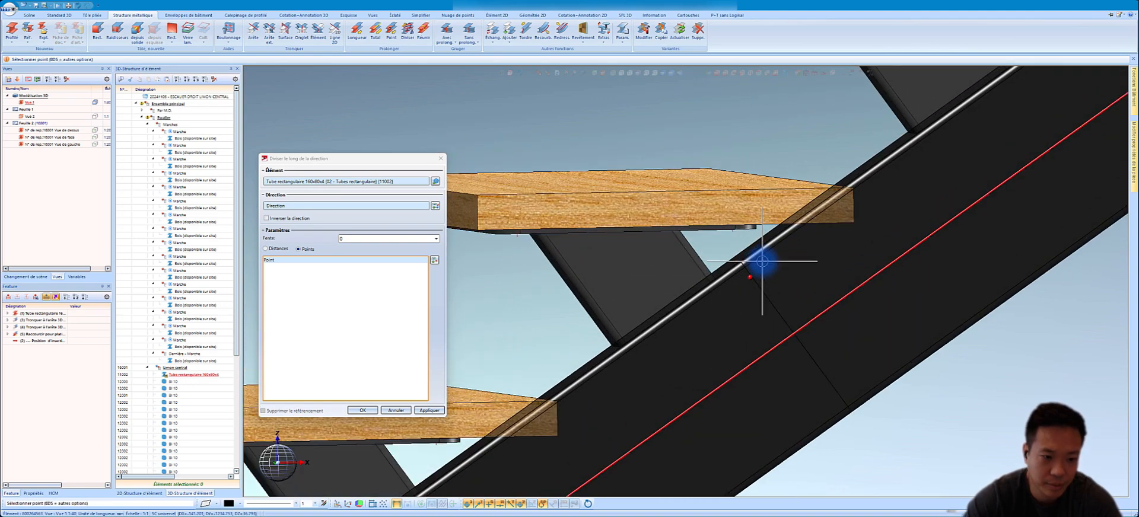
left_click(427, 412)
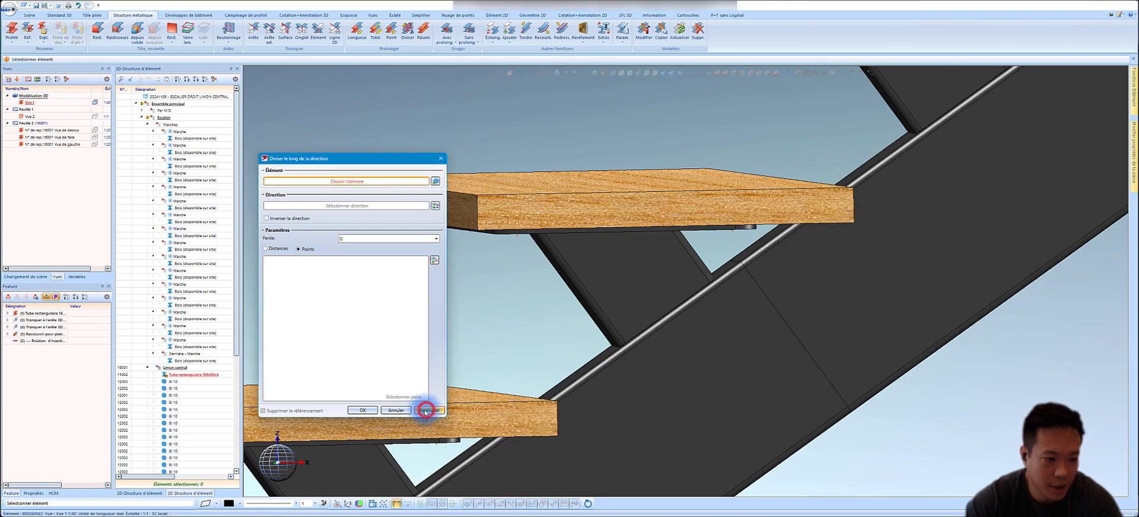
right_click(374, 410)
scroll(633, 315, "down", 5)
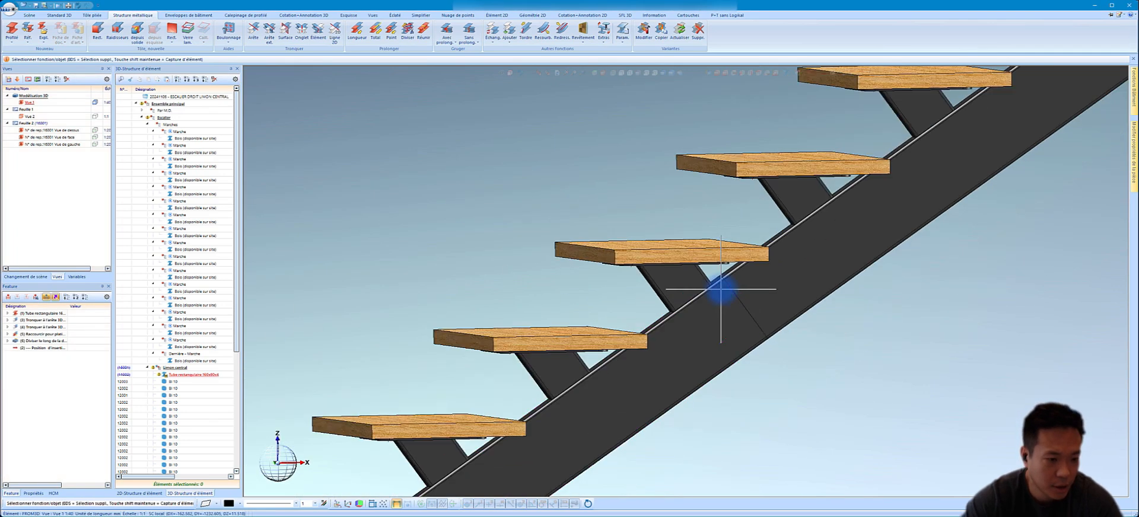
- Move the upper piece of the divided stringer tube from the Limon central assembly into Limon 2
left_click_drag(238, 348, 237, 465)
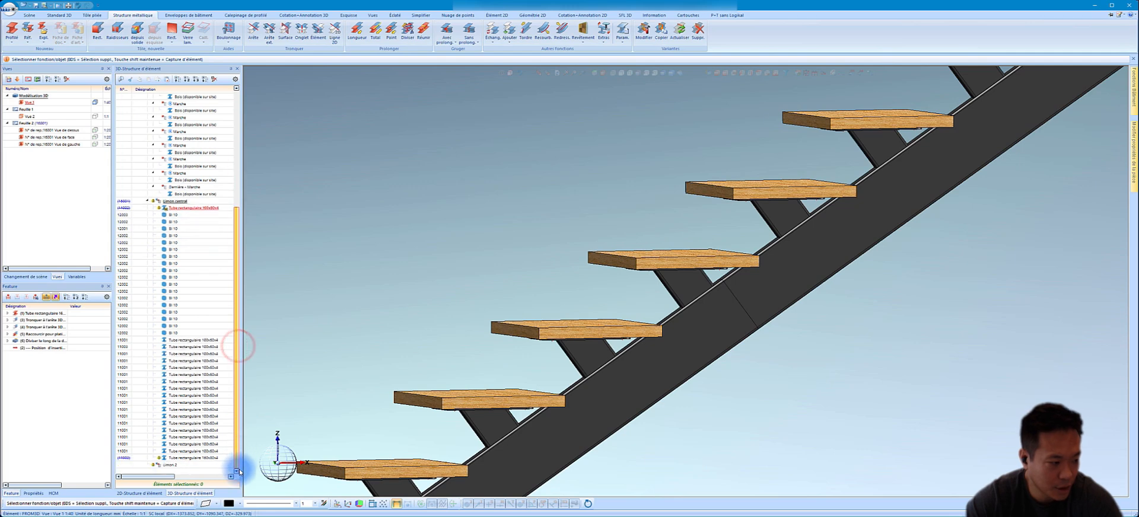
left_click(217, 458)
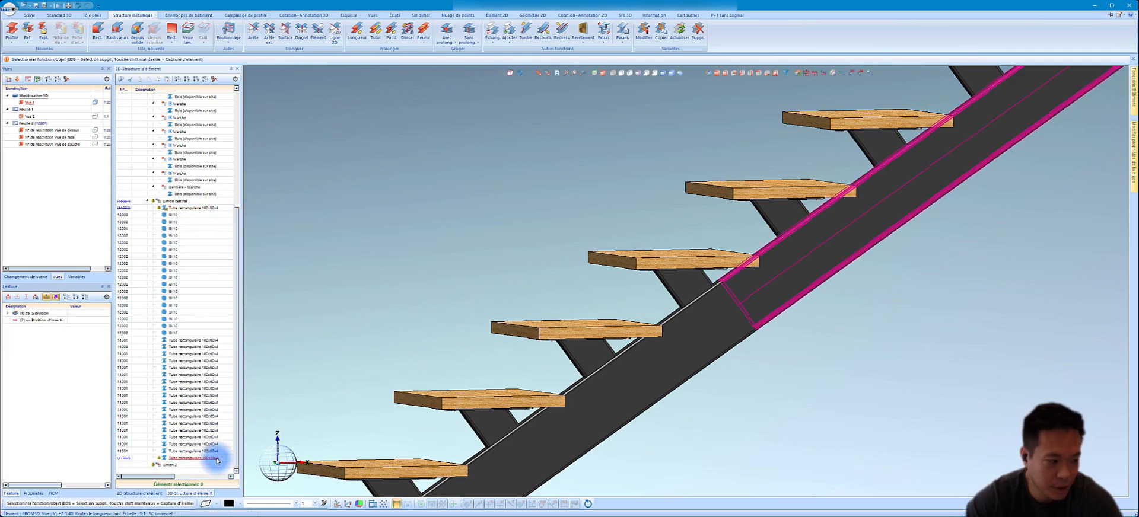
left_click(211, 459)
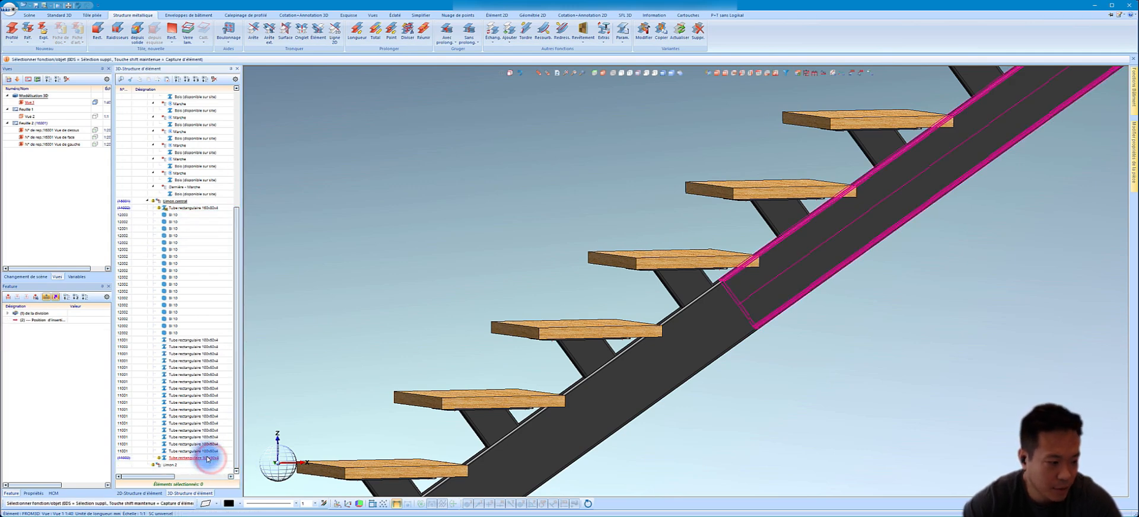
left_click_drag(208, 458, 204, 467)
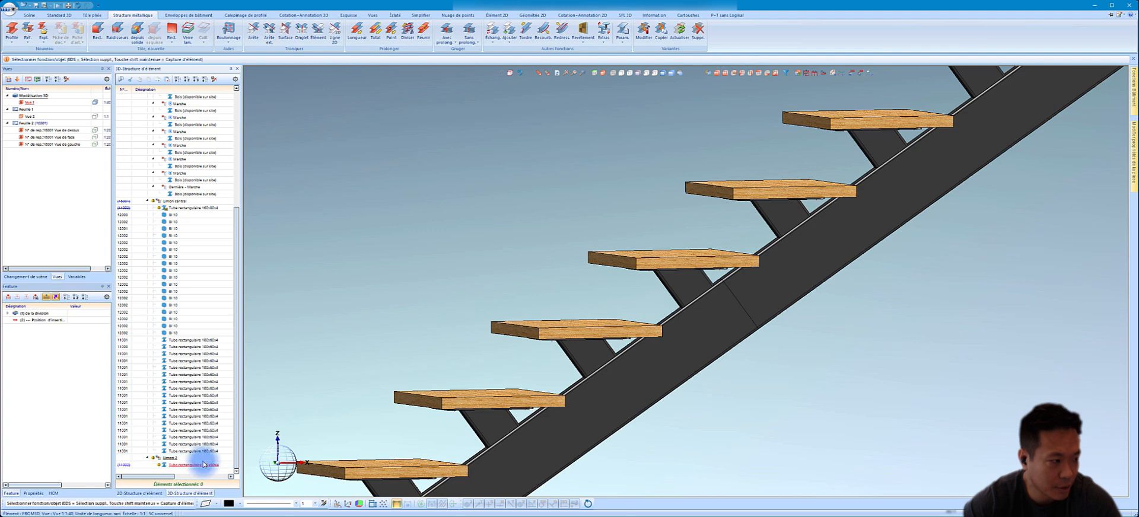
- Change the ID of the Limon central assembly to "Limon 1"
double_click(175, 201)
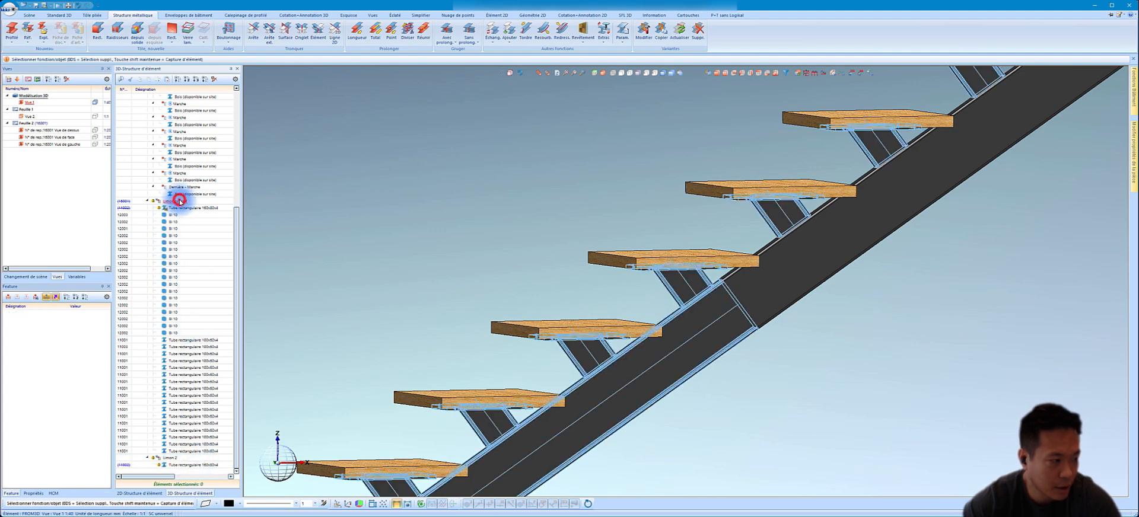
left_click_drag(792, 171, 763, 173)
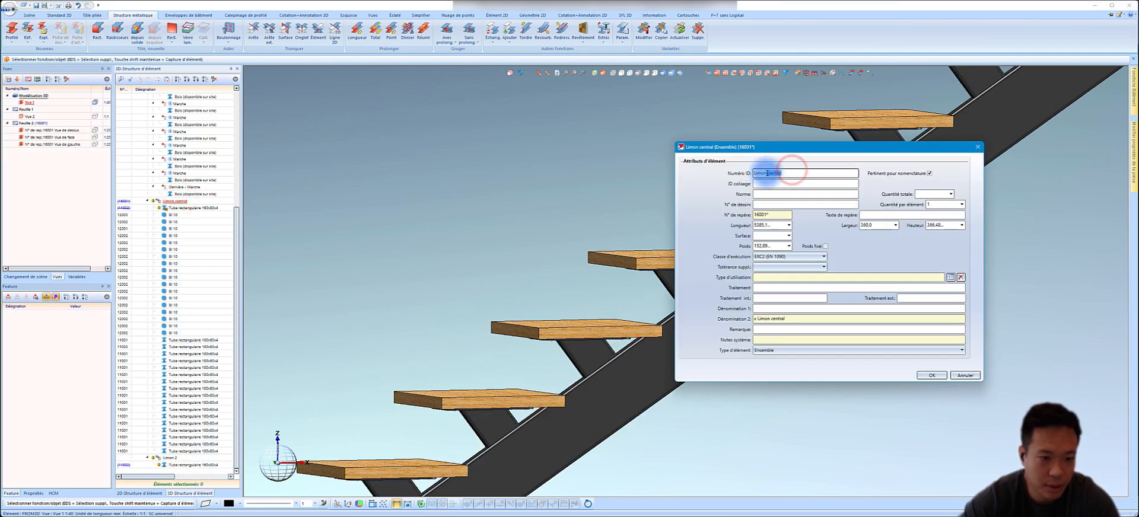
left_click(926, 375)
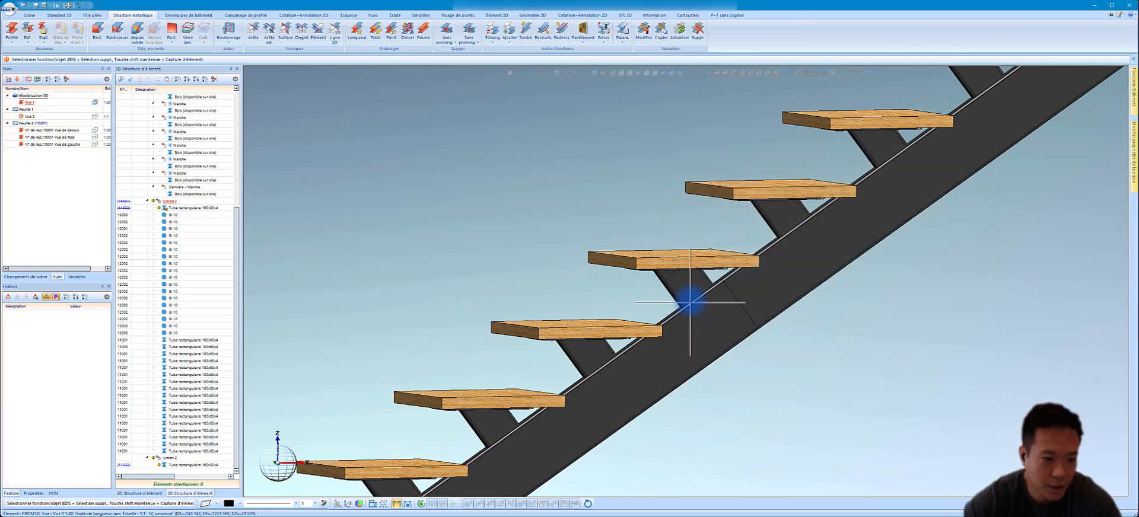
- Select the tube supports and plates of the first two treads above the stringer division
left_click(765, 225)
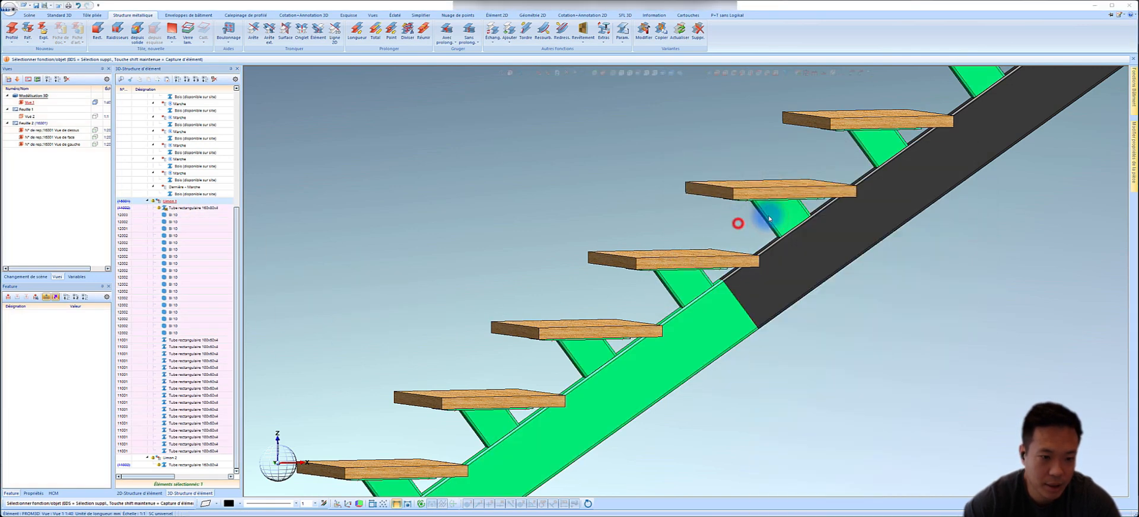
left_click(771, 217)
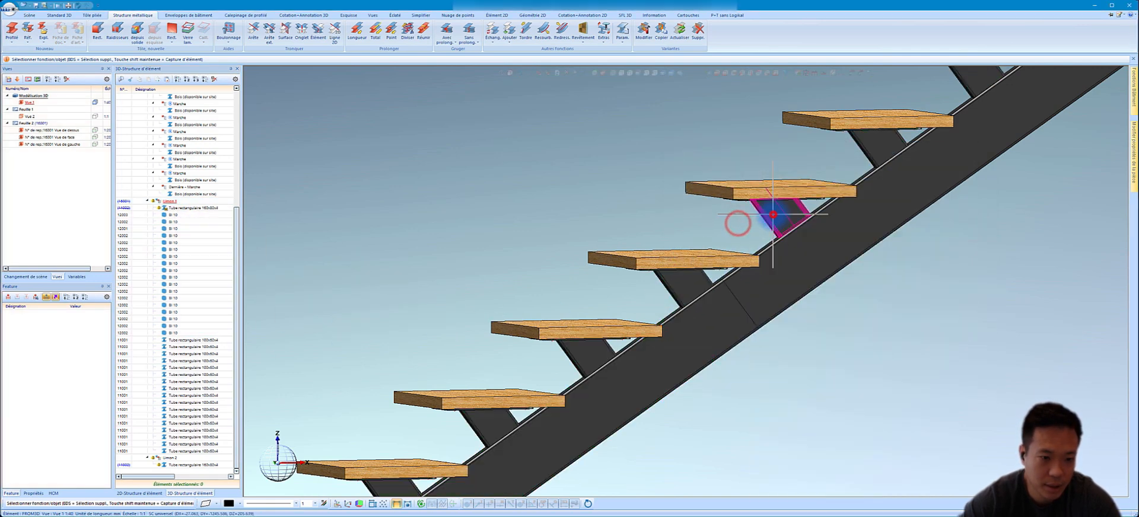
right_click(874, 151)
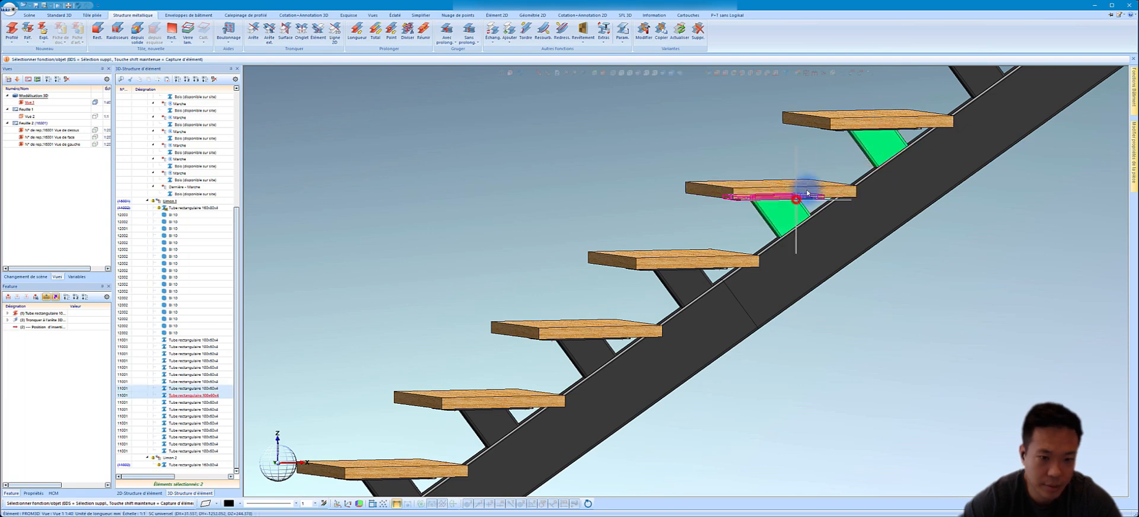
left_click(782, 210)
scroll(783, 210, "down", 2)
scroll(855, 156, "up", 4)
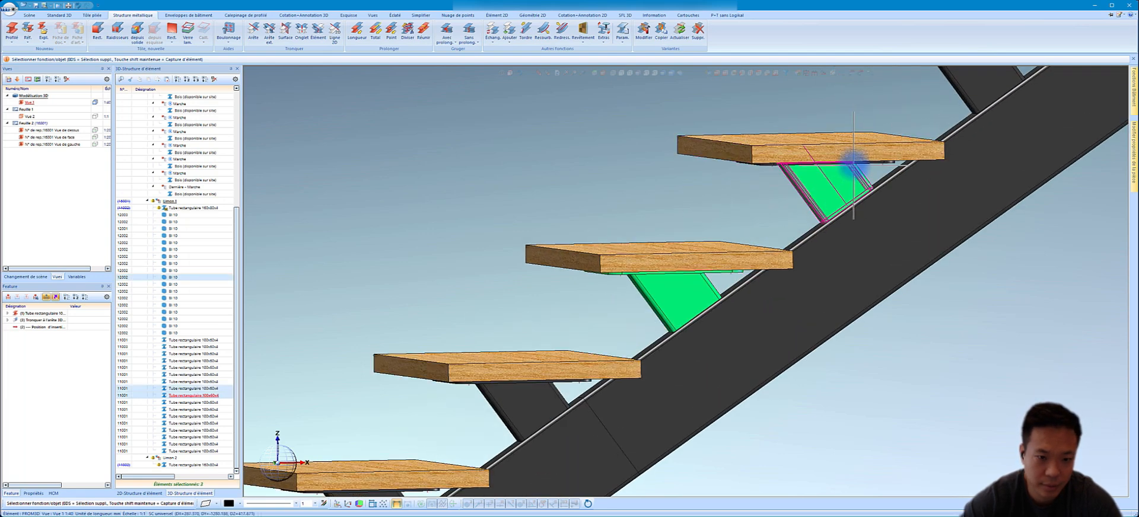
right_click(855, 163)
scroll(817, 223, "down", 2)
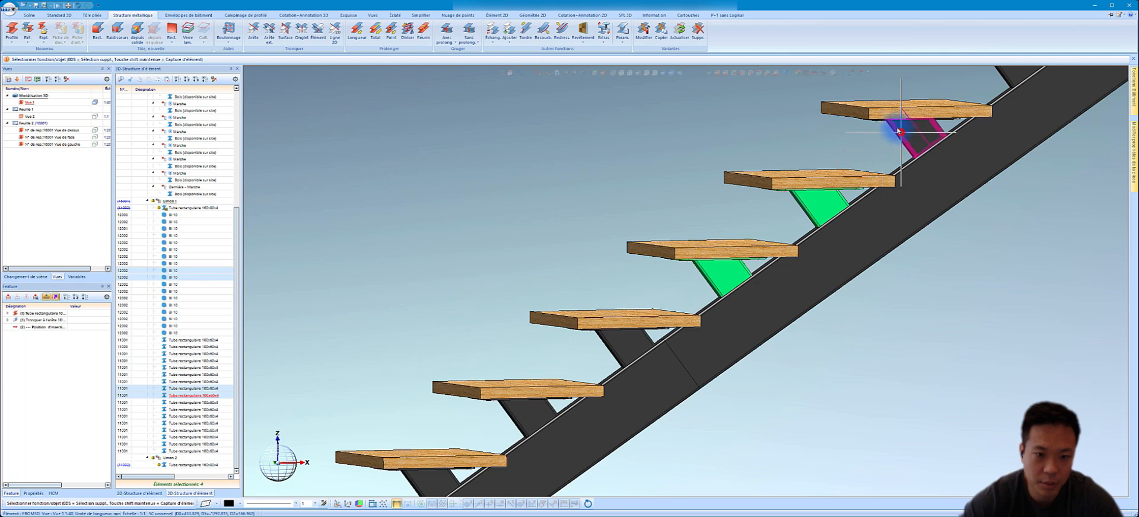
- Add the tube supports and plates of the third, fourth and fifth treads above the stringer division to the selection
right_click(901, 131)
right_click(888, 120)
scroll(841, 207, "down", 4)
scroll(922, 157, "up", 3)
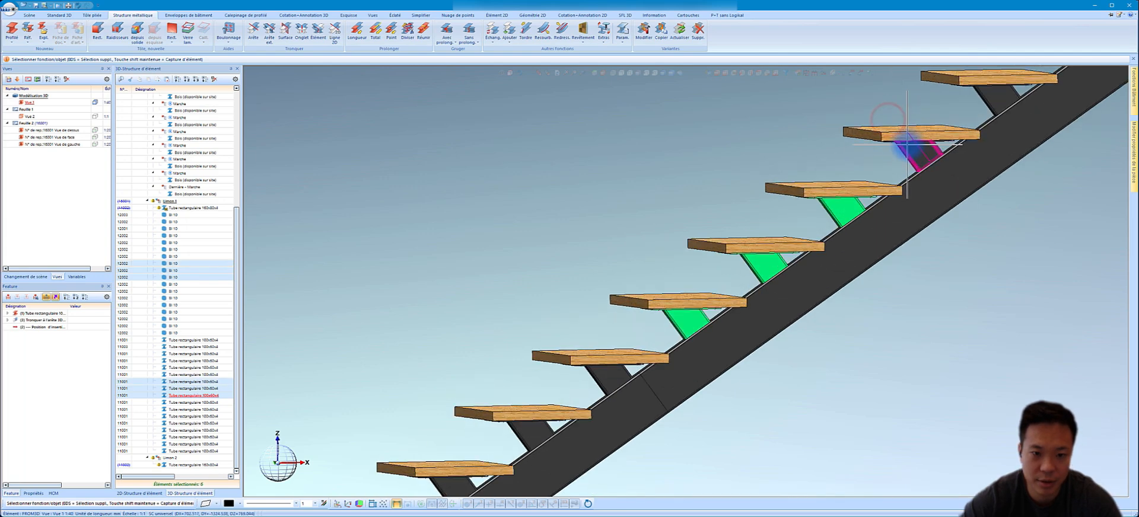
right_click(908, 145)
right_click(900, 143)
scroll(882, 183, "down", 3)
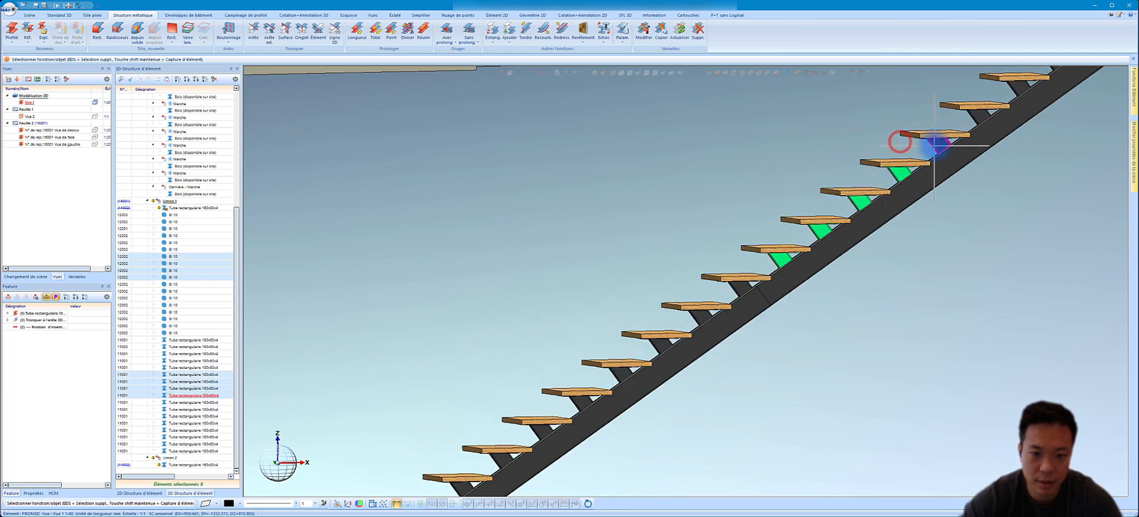
scroll(908, 146, "up", 3)
right_click(920, 132)
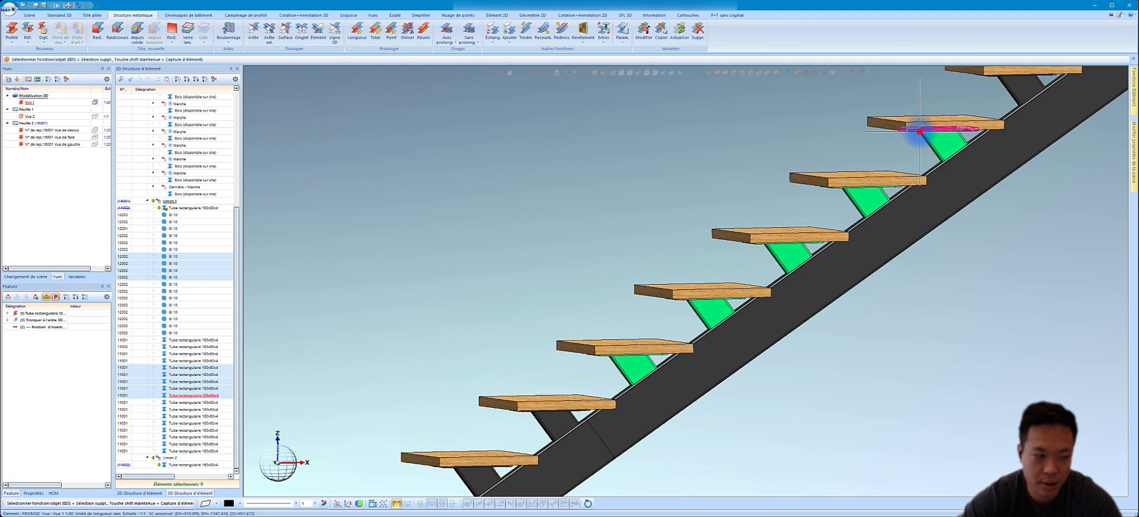
right_click(920, 131)
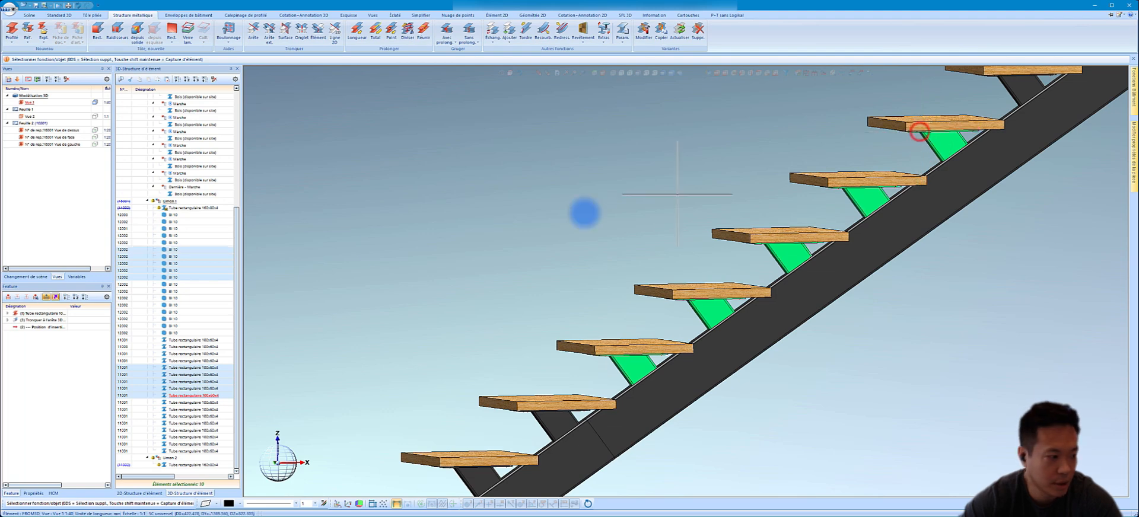
right_click(205, 409)
right_click(205, 404)
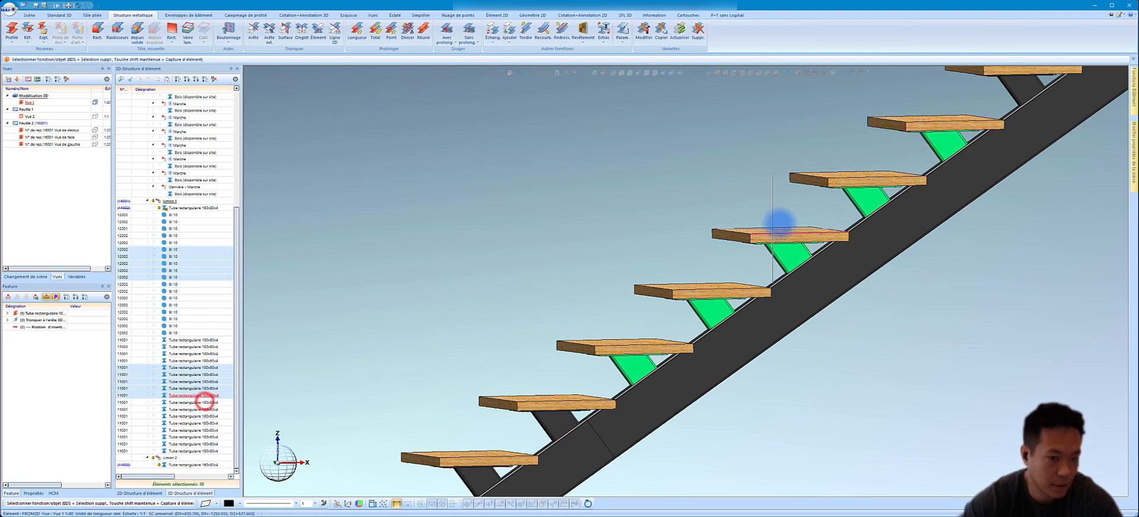
- Add the tube supports and plates of the three uppermost treads to the selection
right_click(1007, 90)
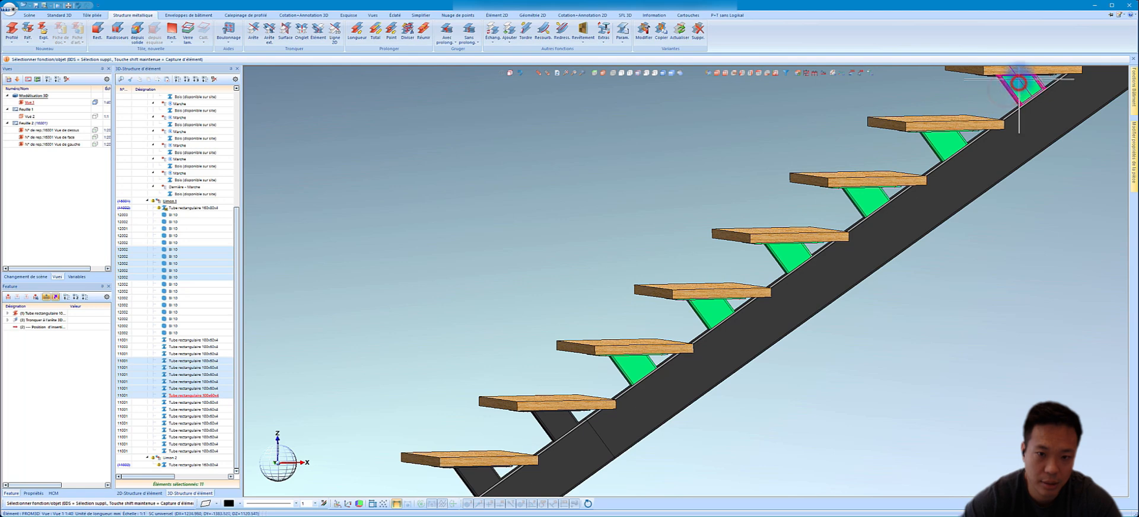
scroll(712, 244, "down", 5)
scroll(725, 239, "up", 4)
right_click(777, 214)
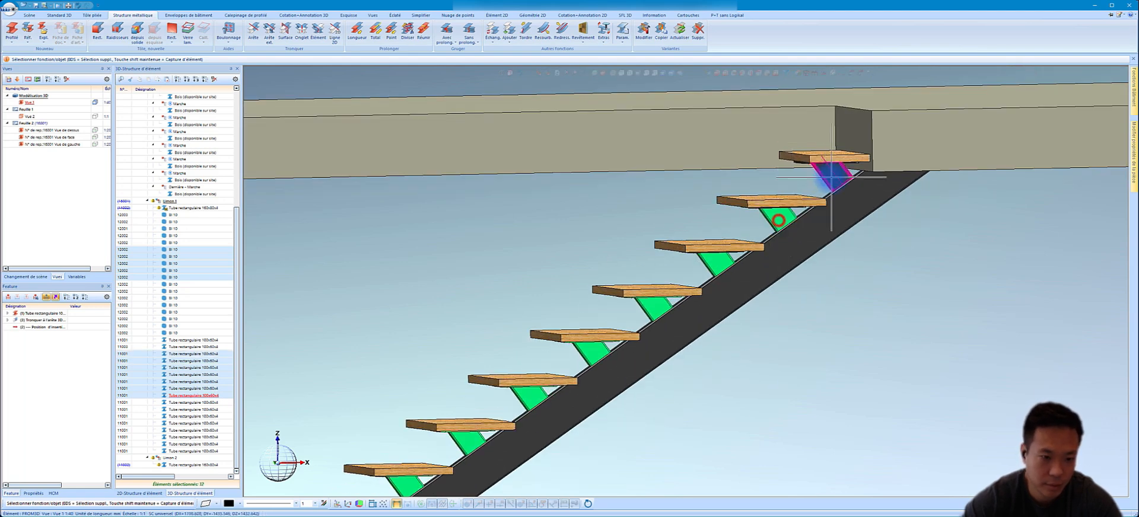
right_click(830, 176)
scroll(848, 160, "up", 3)
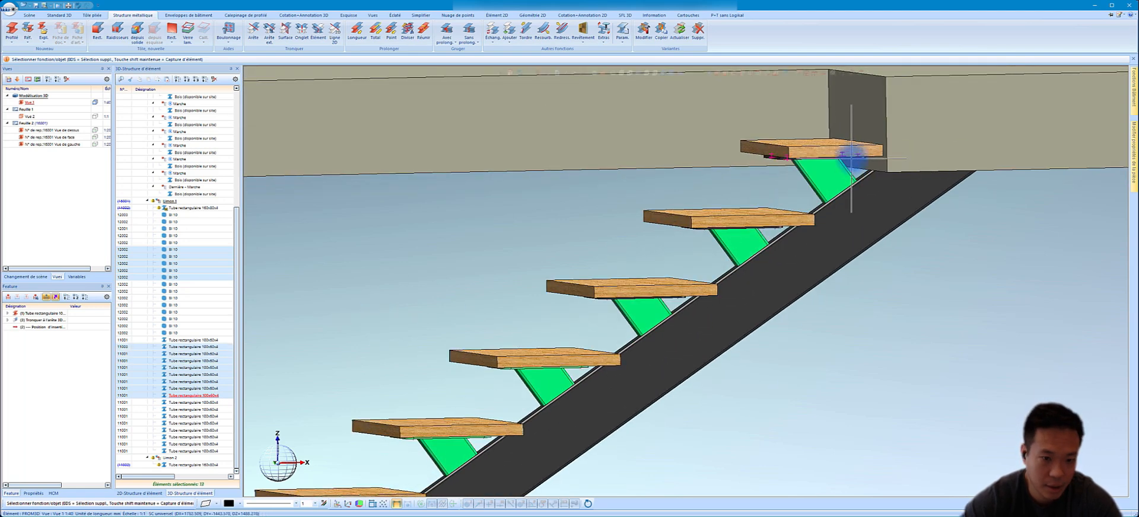
right_click(721, 229)
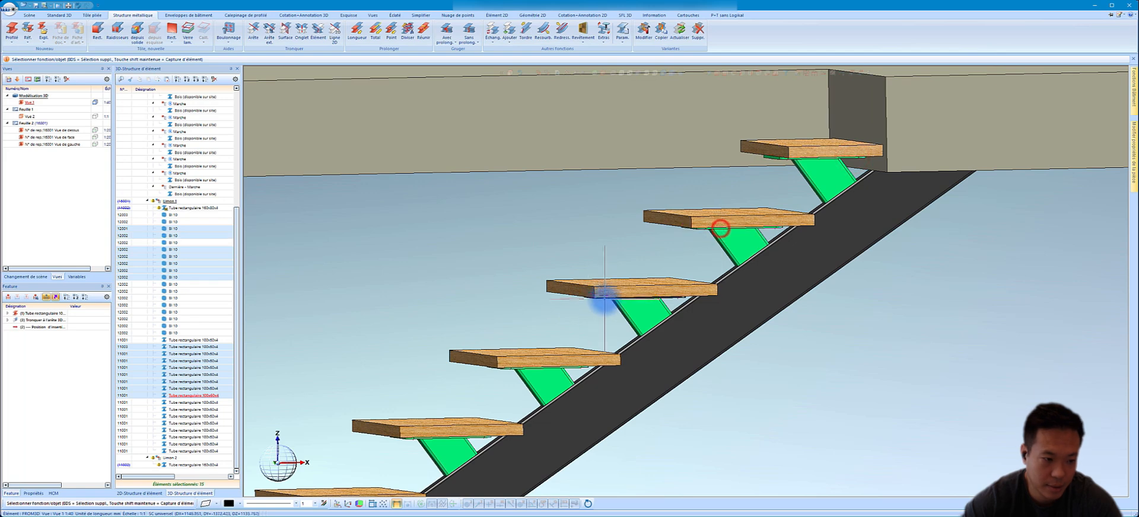
right_click(606, 300)
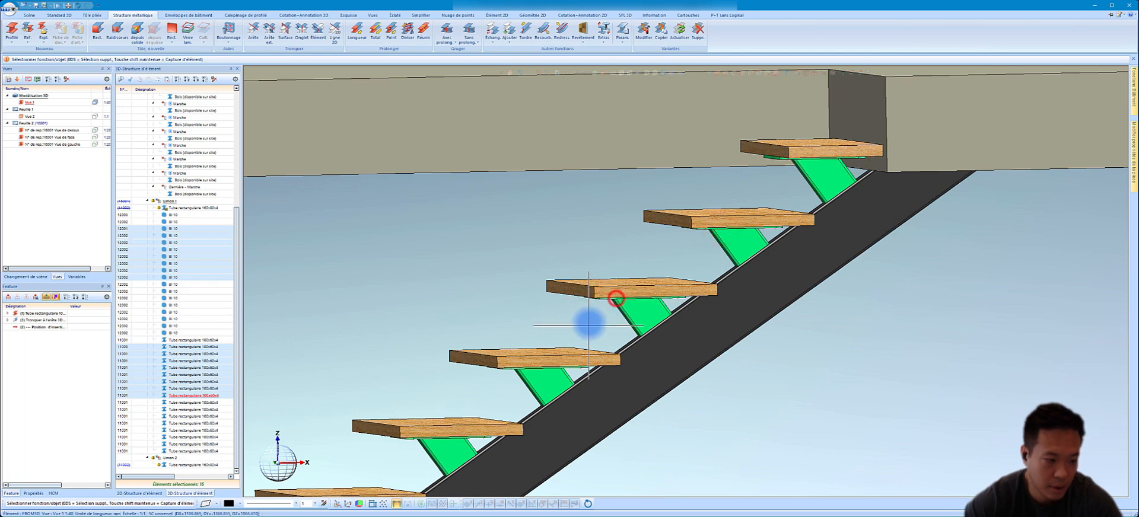
- Move the selected tread supports and plates from the Limon 1 assembly into Limon 2
scroll(625, 254, "down", 4)
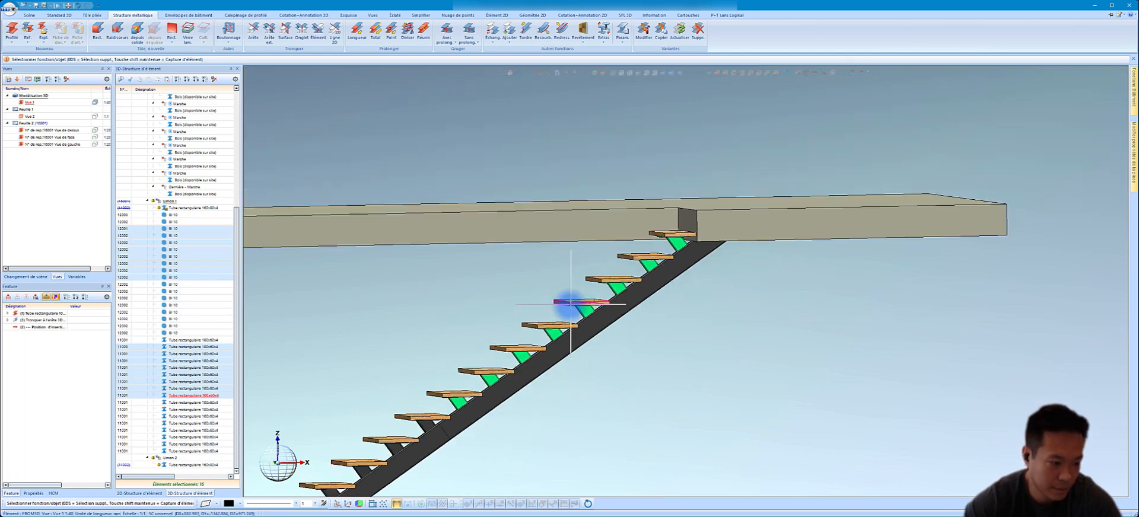
scroll(436, 424, "up", 3)
left_click_drag(181, 258, 188, 467)
left_click_drag(187, 461, 186, 459)
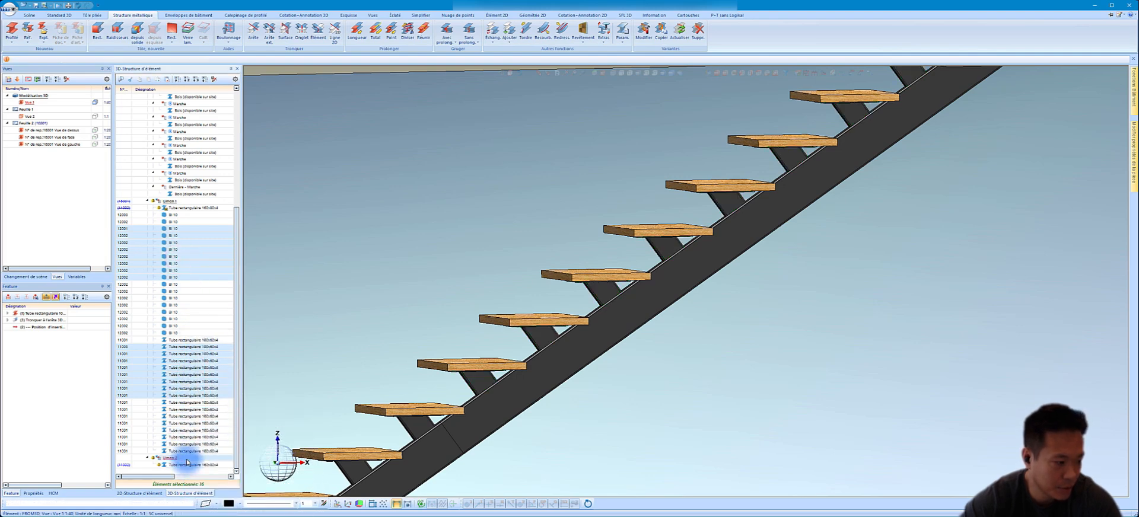
- Check which parts belong to Limon 2 in the model and collapse the Limon 2 and Limon 1 assemblies in the structure
scroll(469, 308, "down", 3)
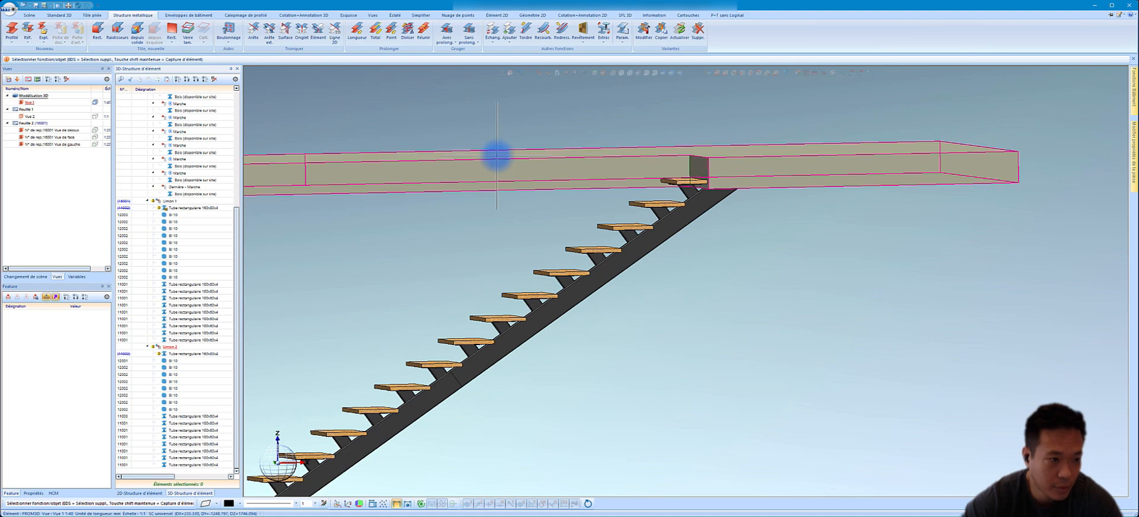
scroll(519, 294, "down", 2)
scroll(519, 293, "up", 2)
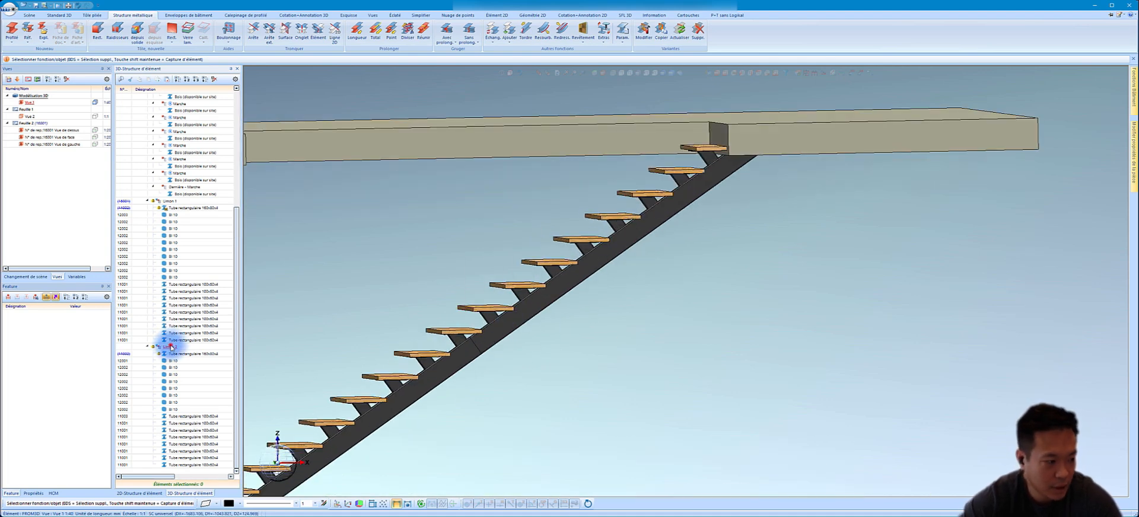
left_click(171, 347)
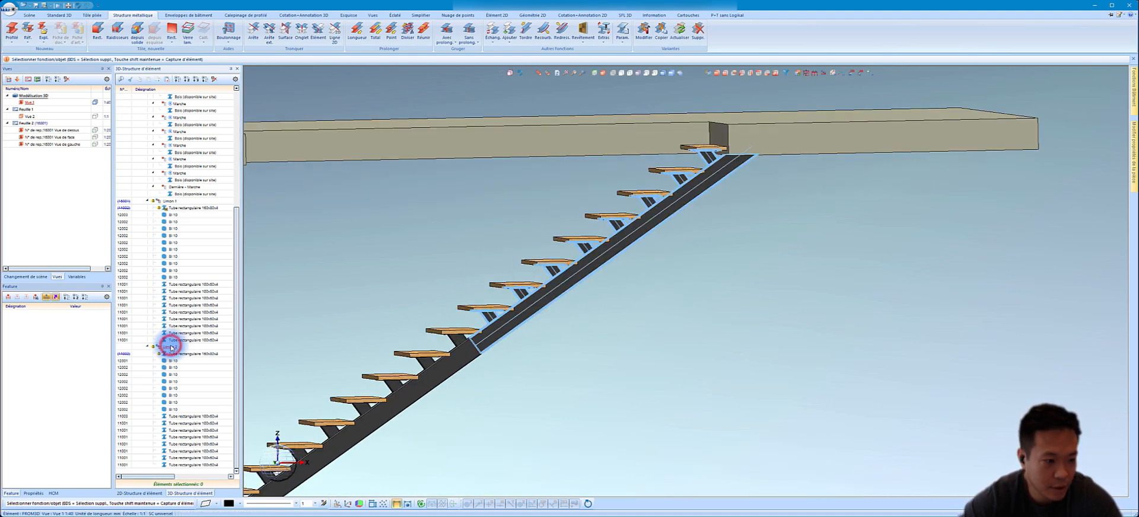
scroll(580, 326, "down", 2)
scroll(580, 325, "up", 1)
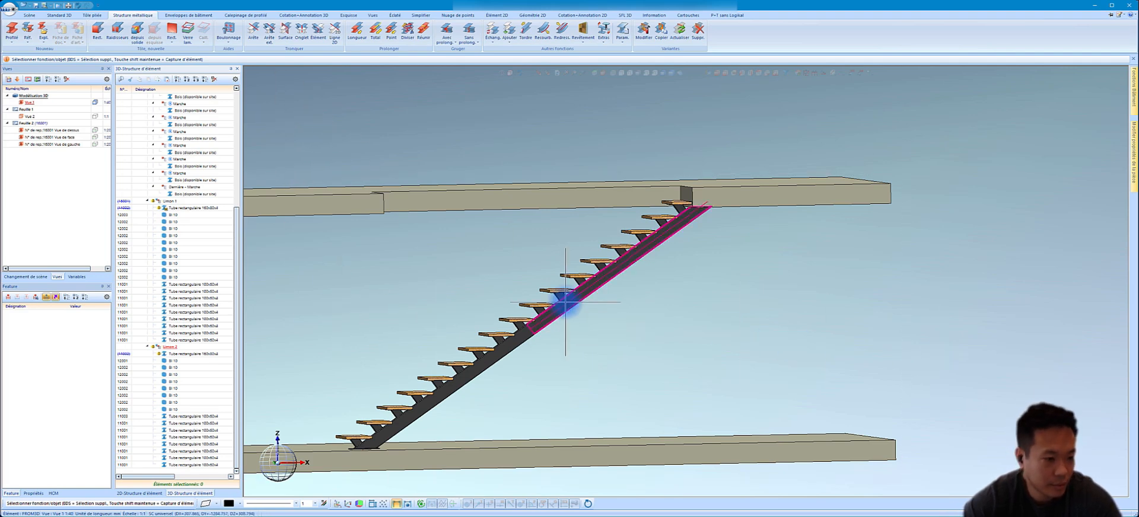
left_click(147, 349)
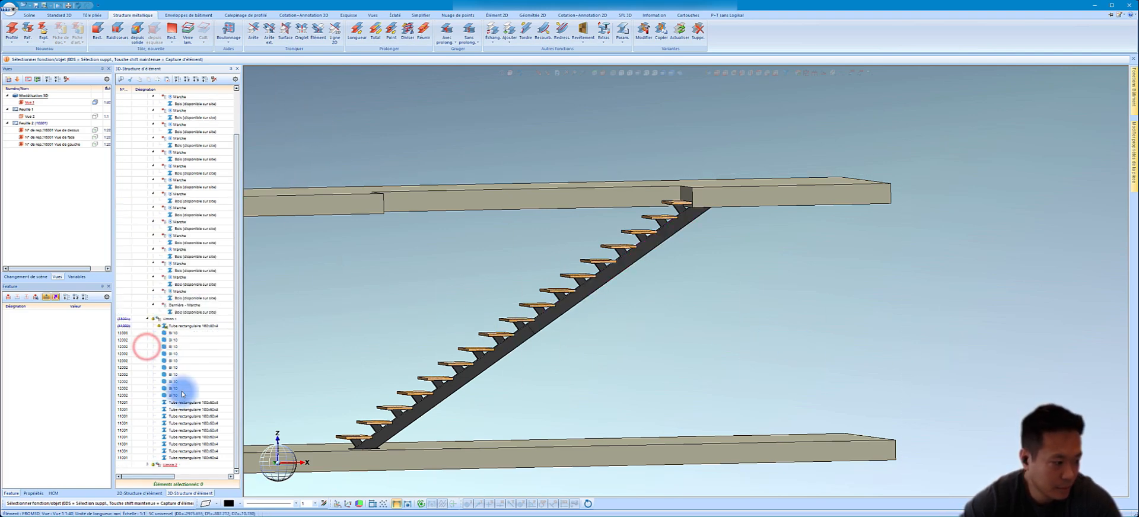
left_click(148, 320)
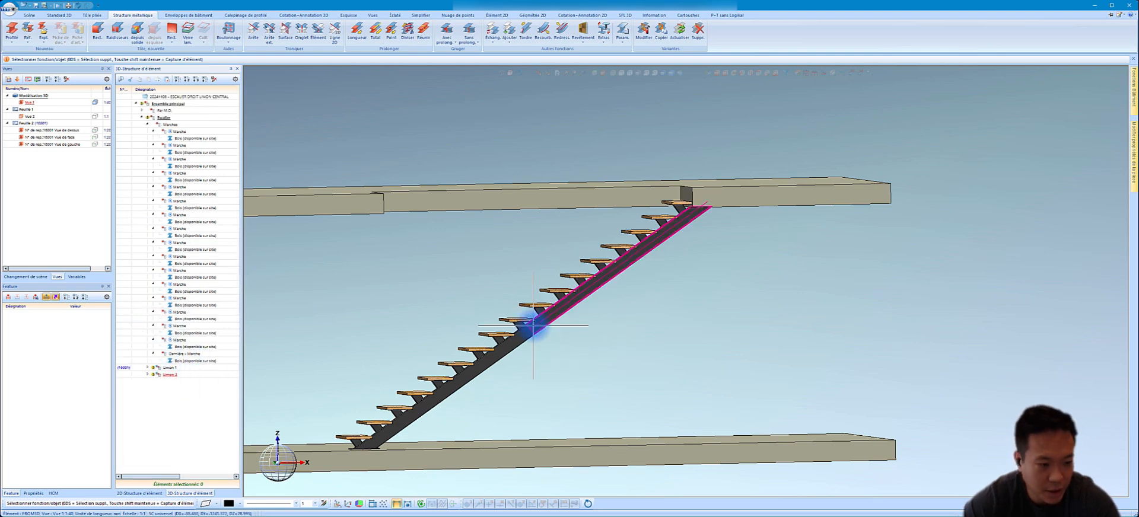
- Hide the Limon 2 assembly and the assembly containing all the wooden treads
scroll(533, 323, "up", 2)
scroll(533, 325, "up", 1)
scroll(537, 324, "down", 1)
scroll(526, 339, "up", 3)
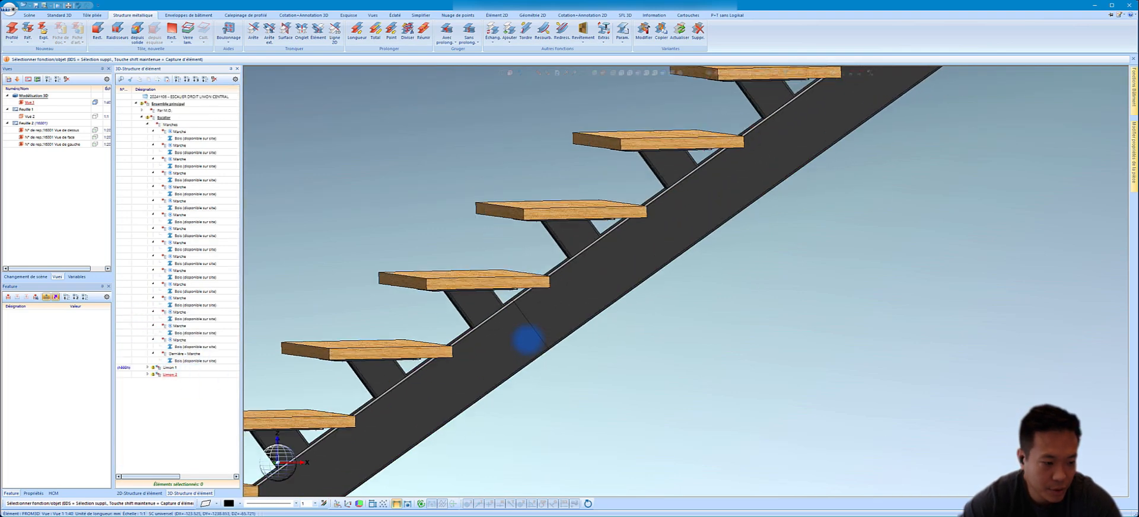
left_click(575, 292)
right_click(577, 293)
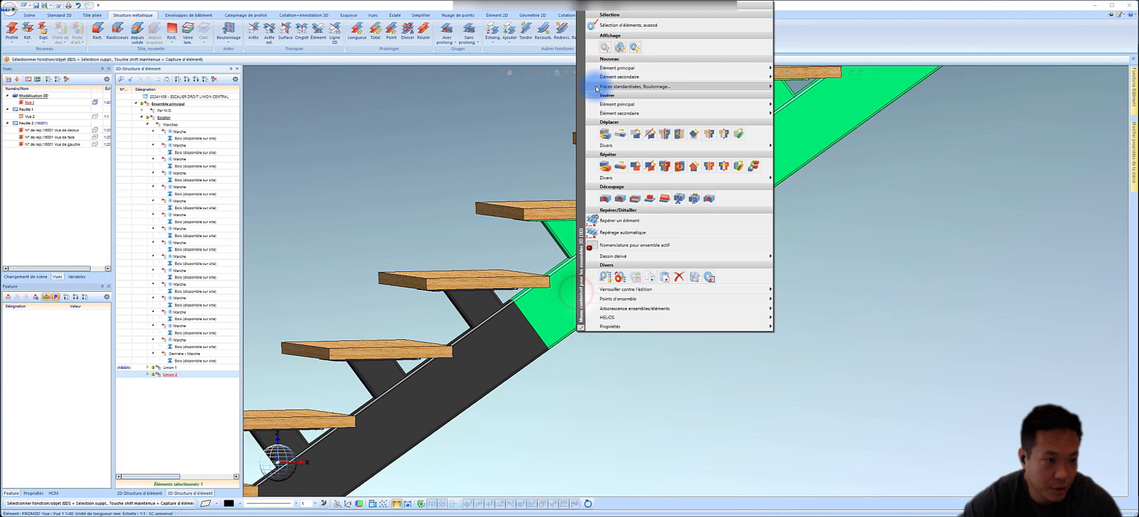
left_click(607, 50)
right_click(169, 125)
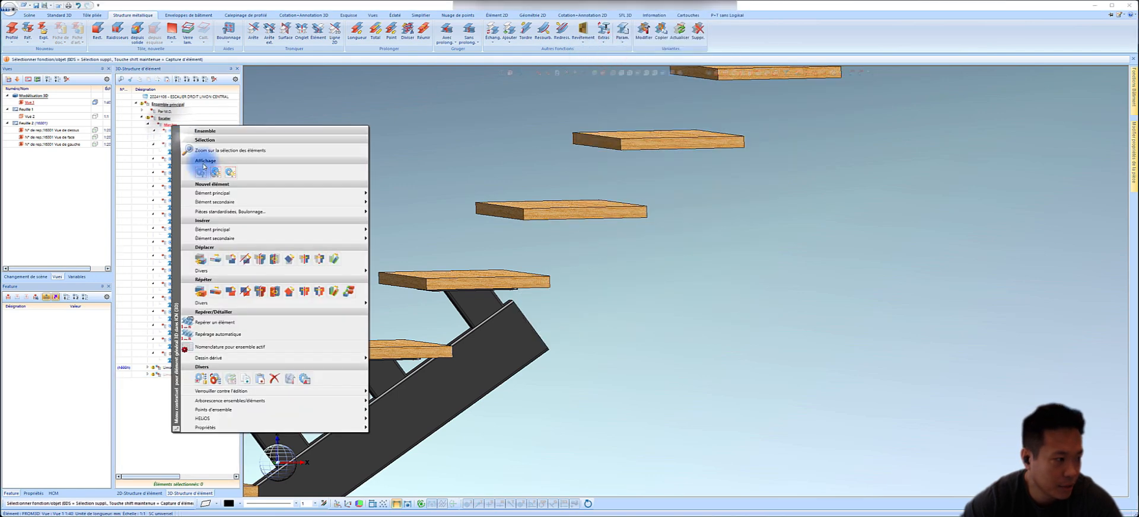
left_click(200, 171)
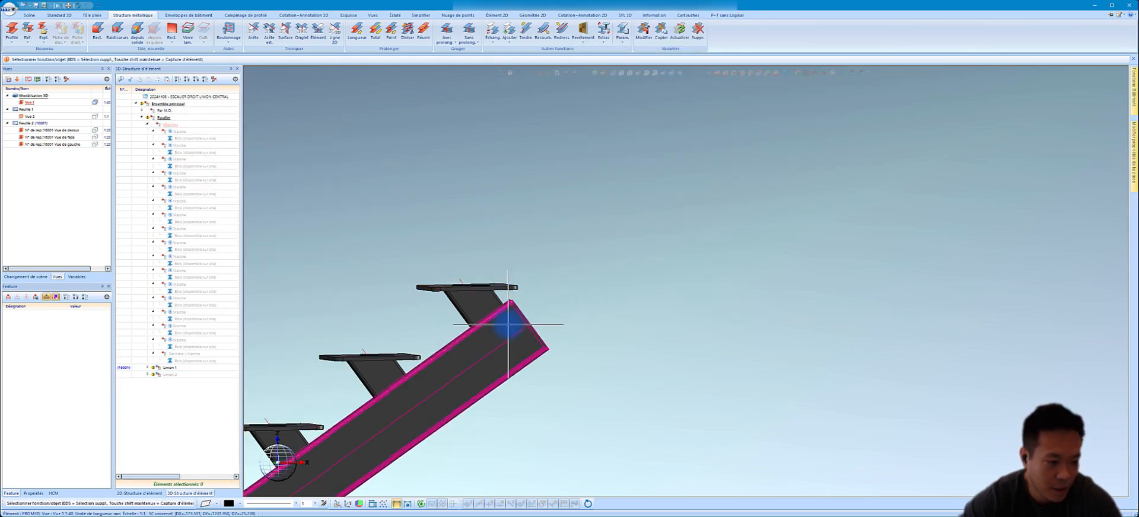
- Create a sketch on the cut end face of the Limon 1 stringer tube, with its origin at the inner upper corner
middle_click_drag(508, 325, 416, 347)
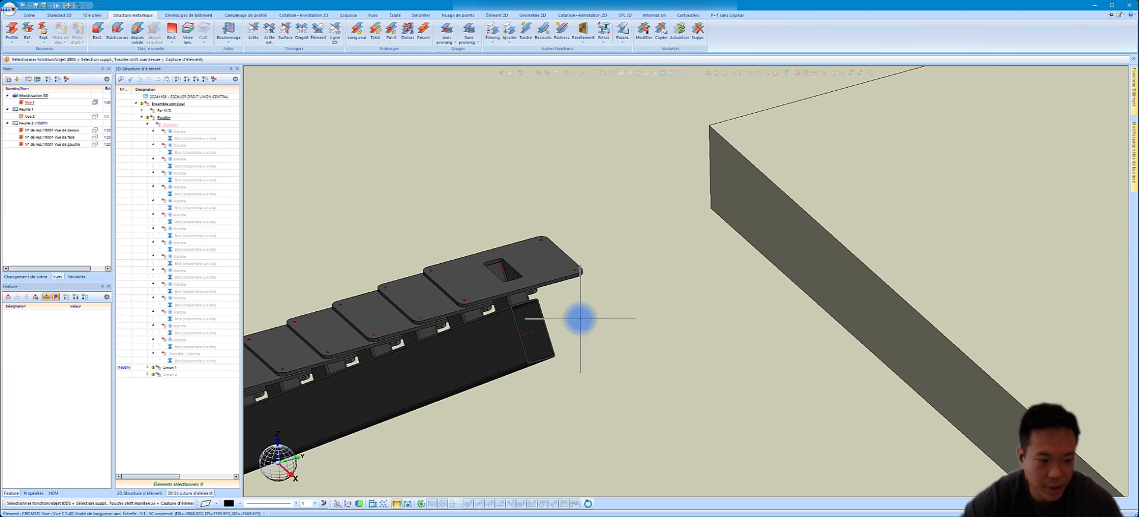
scroll(580, 319, "up", 2)
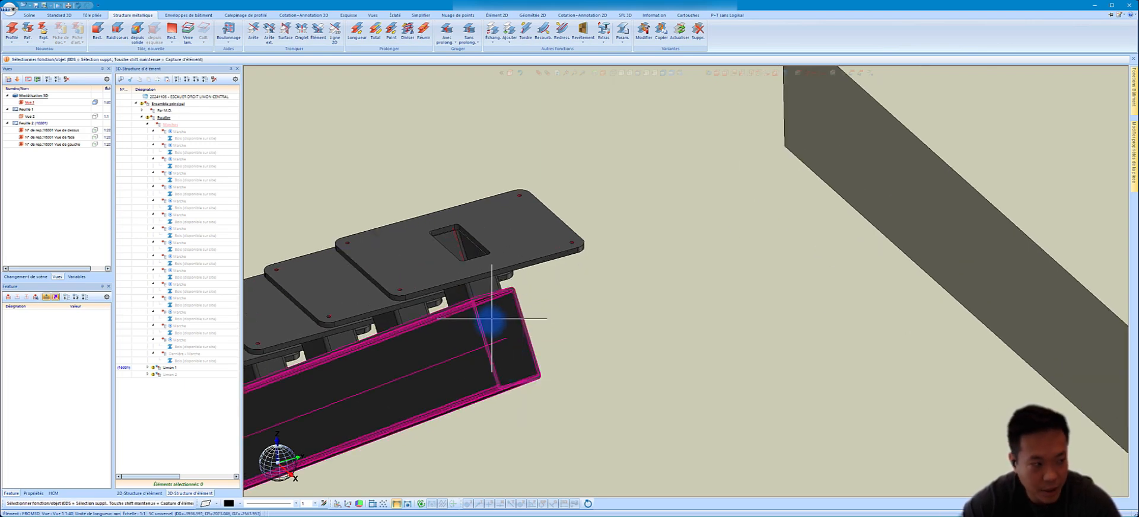
left_click(350, 15)
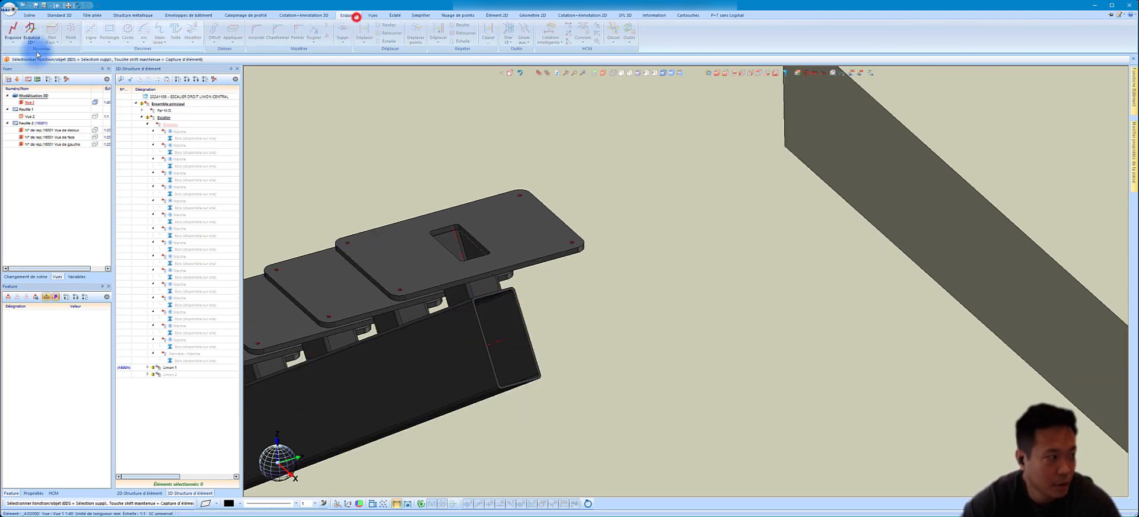
left_click(18, 31)
scroll(514, 300, "up", 5)
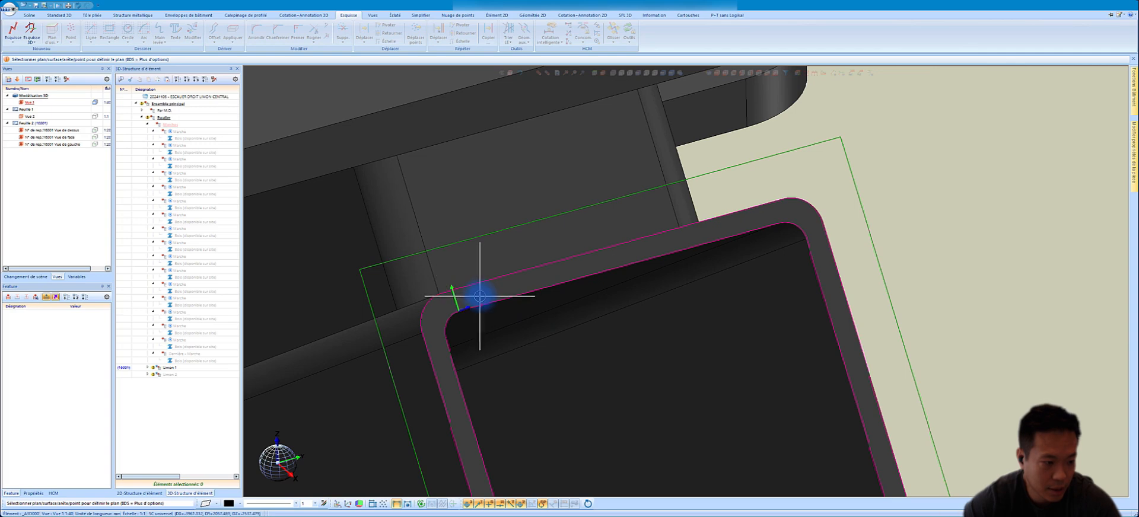
left_click(480, 296)
scroll(590, 248, "down", 6)
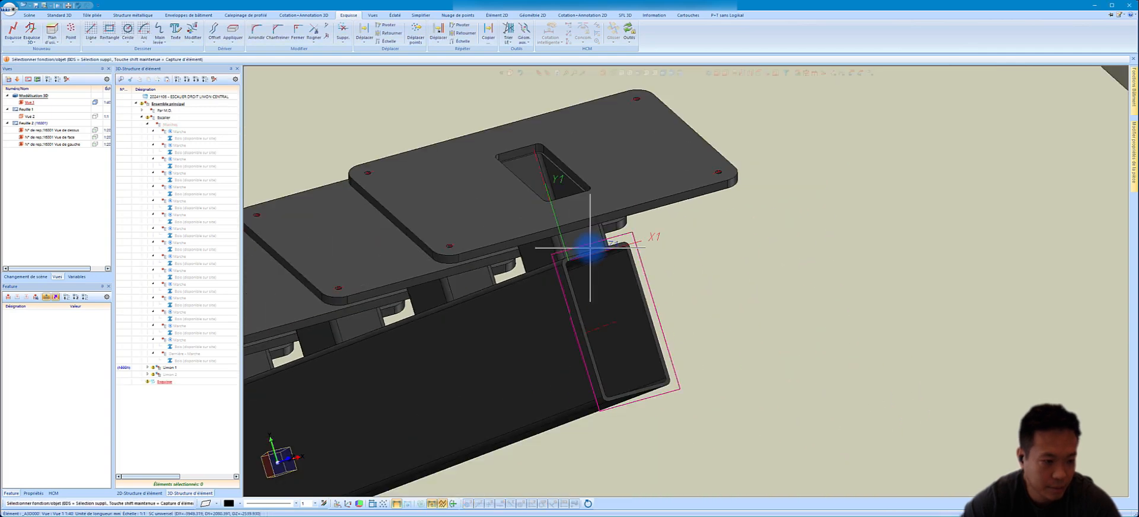
- Hide the assembly containing the floor slabs around the staircase
scroll(590, 248, "down", 8)
left_click(162, 106)
right_click(164, 109)
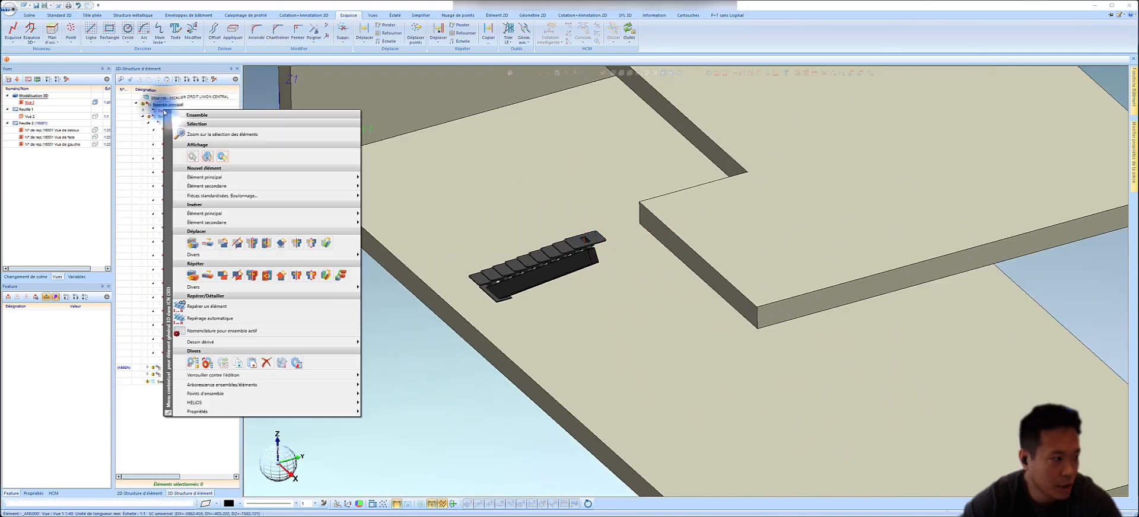
left_click(192, 156)
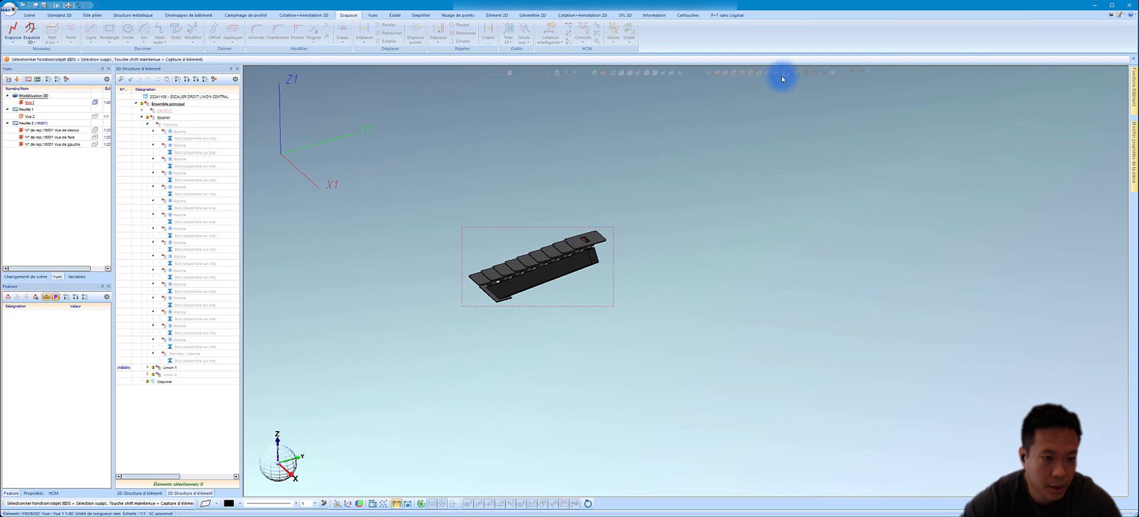
- Activate the tube-end sketch for editing and orient the view perpendicular to its plane
double_click(160, 382)
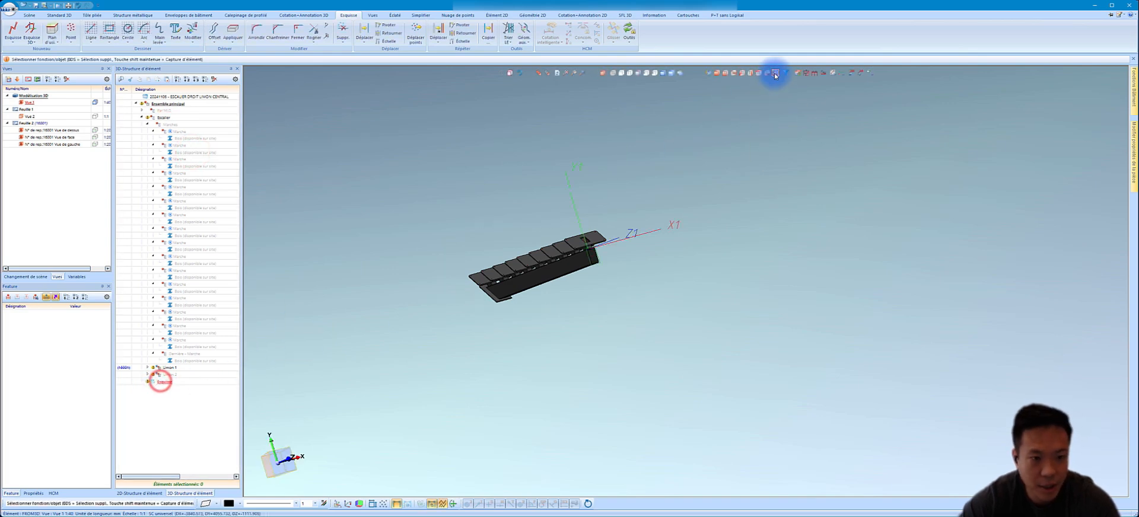
left_click(778, 72)
scroll(684, 310, "up", 4)
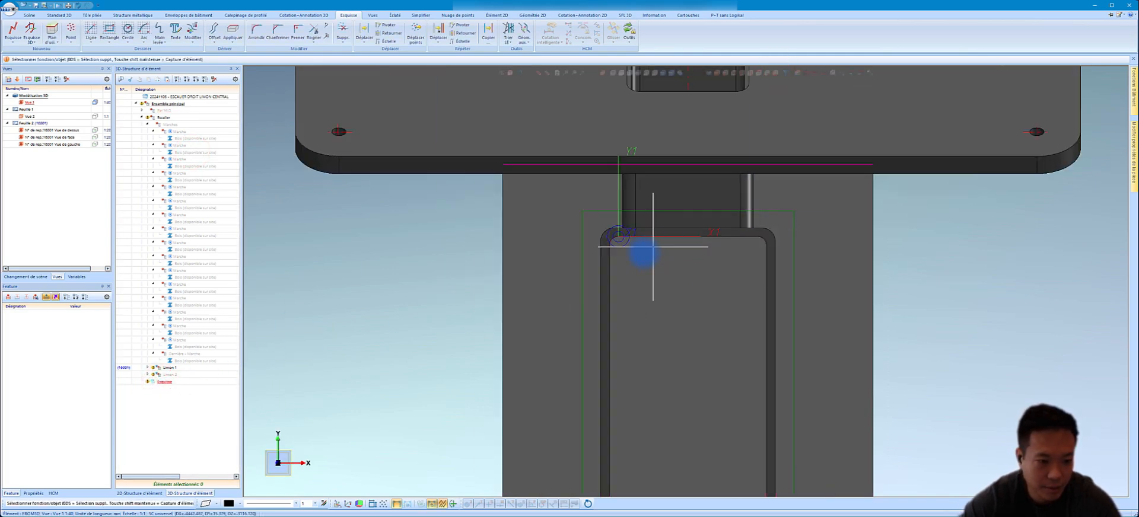
scroll(710, 308, "down", 4)
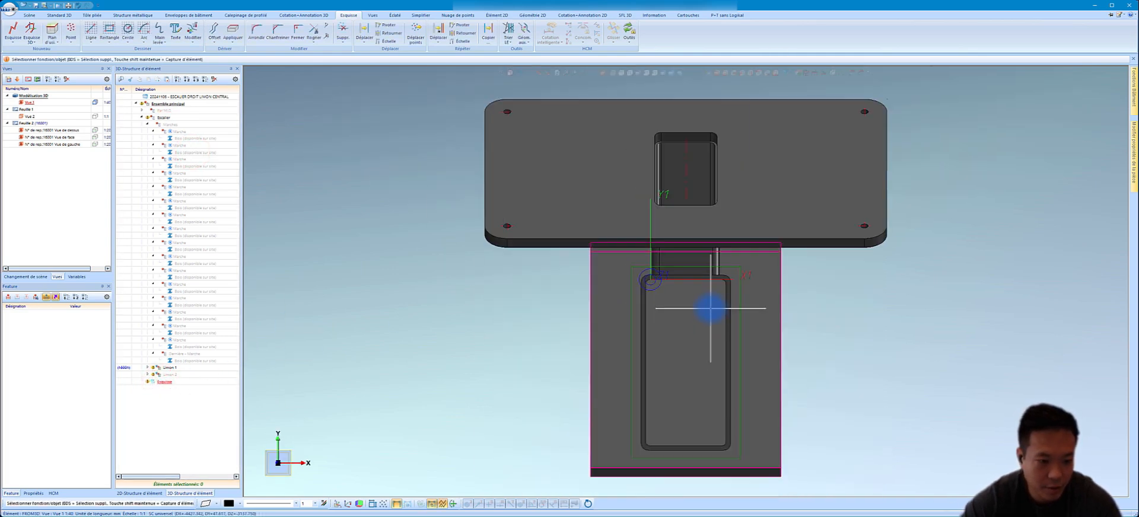
- Offset the tube's inner left edge 0.5 mm inward in the sketch
left_click(216, 30)
scroll(655, 311, "up", 3)
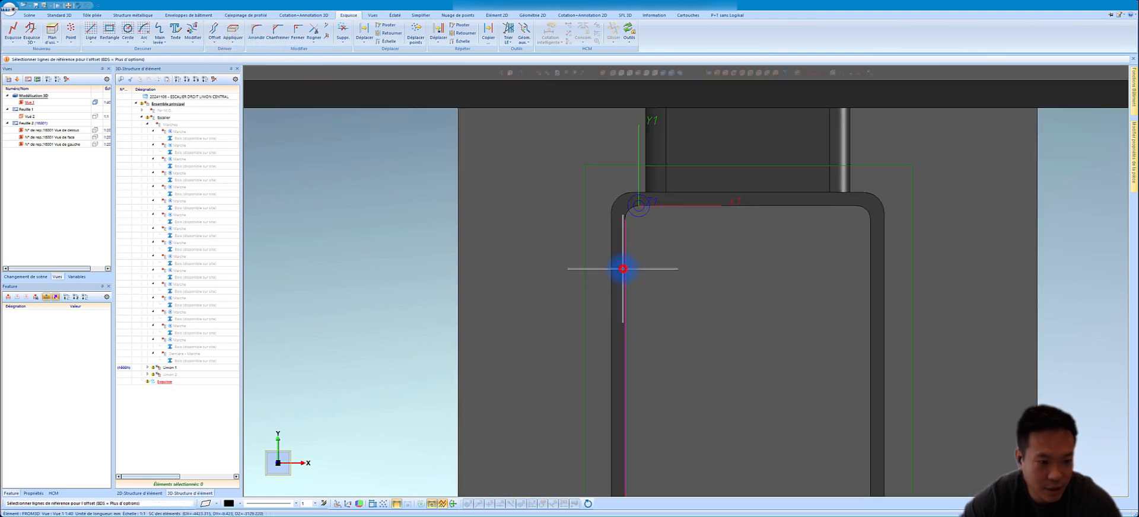
left_click(624, 269)
left_click(630, 268)
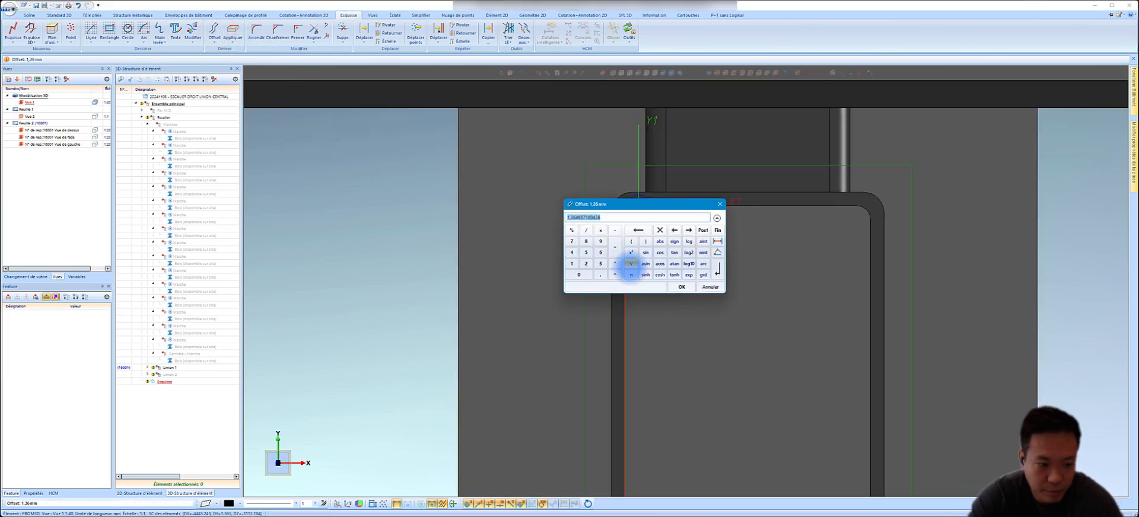
type("0.5")
key("Return")
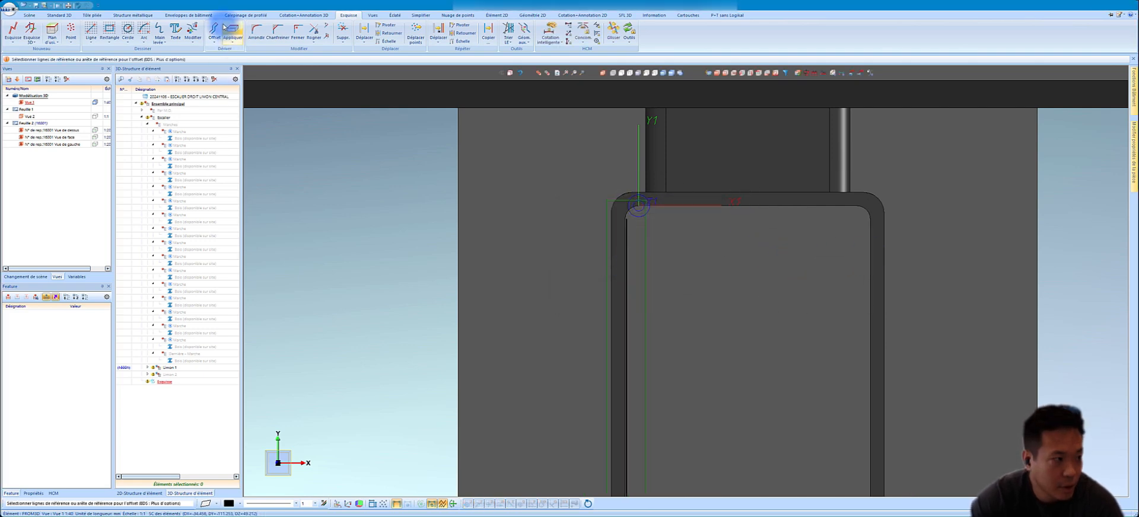
- Offset the tube's inner right edge 0.5 mm inward in the sketch
left_click(217, 29)
left_click(870, 267)
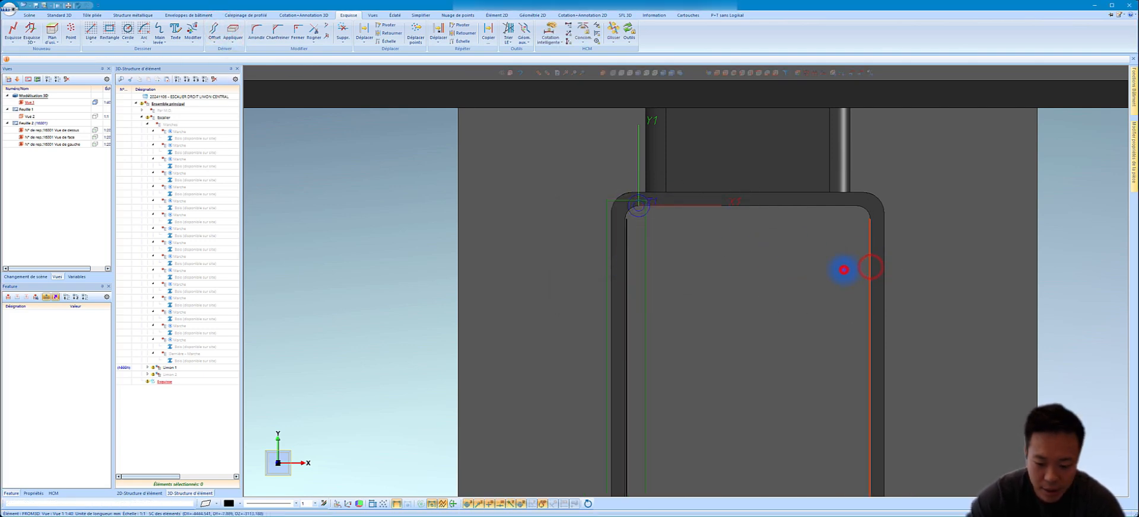
left_click(845, 269)
type("0.5")
key("Return")
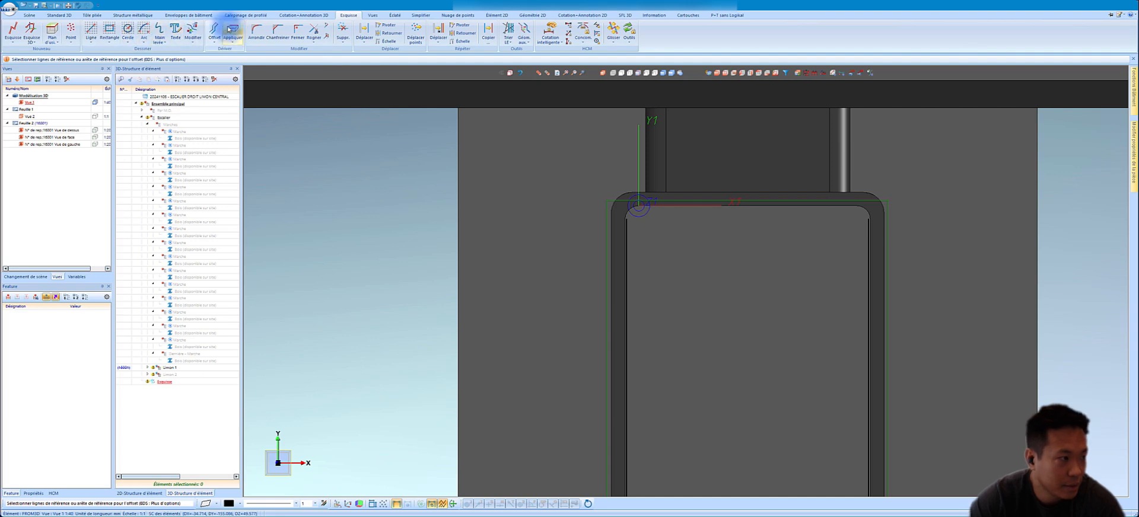
- Apply the tube's inner top edge to the sketch and close its corners with the two vertical offset lines
left_click(233, 30)
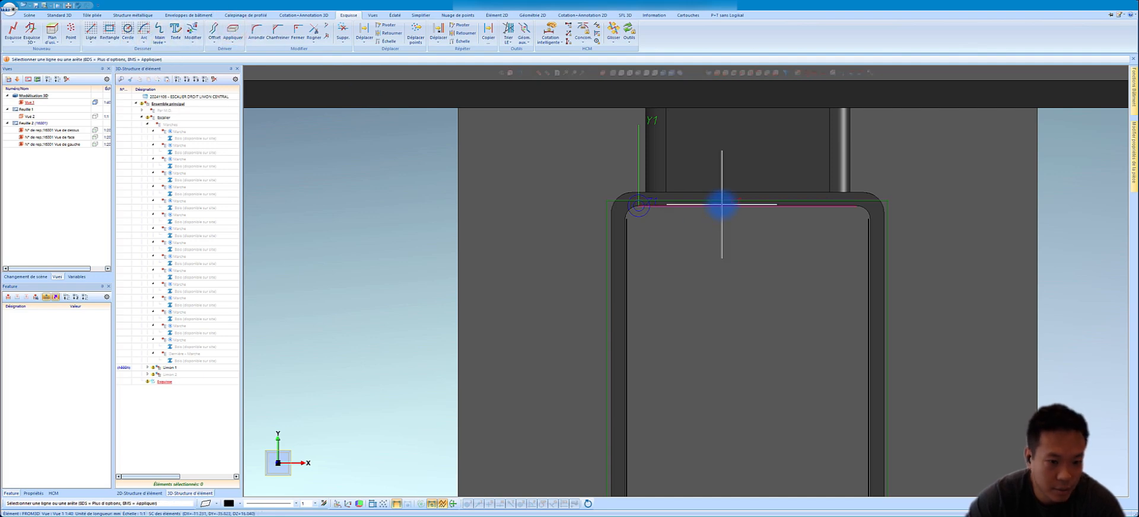
right_click(723, 245)
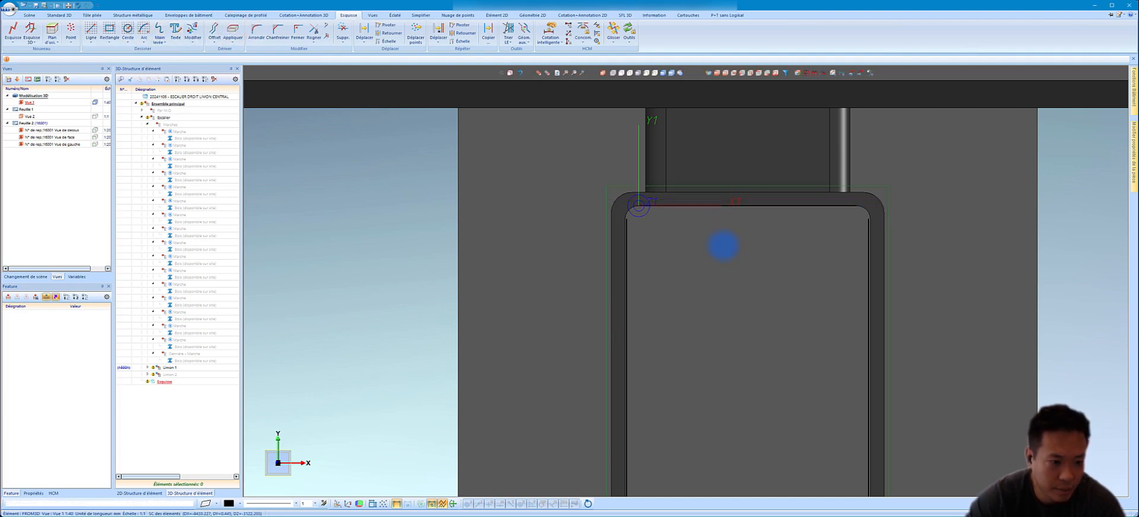
left_click(297, 30)
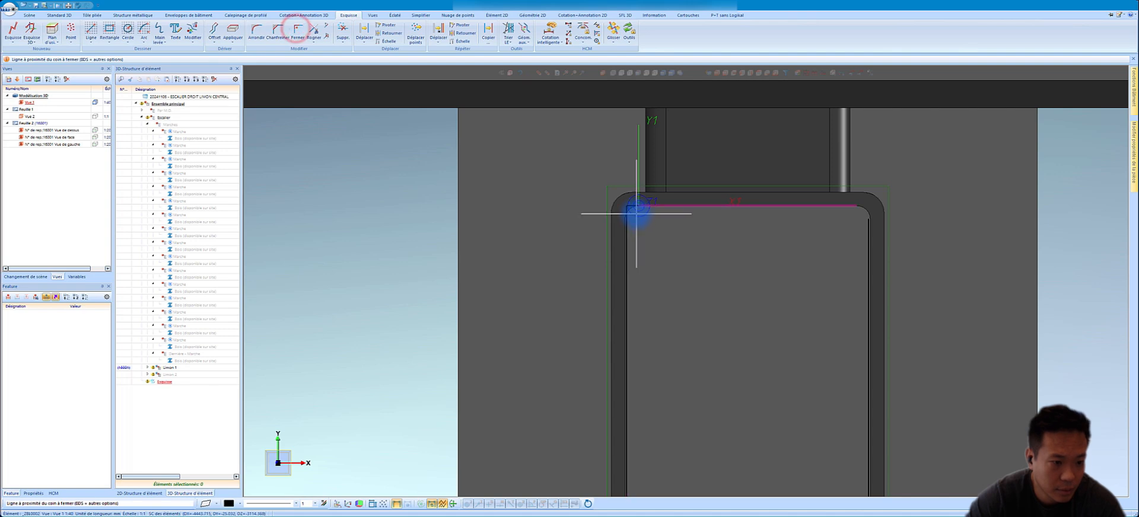
left_click(864, 216)
scroll(764, 195, "down", 3)
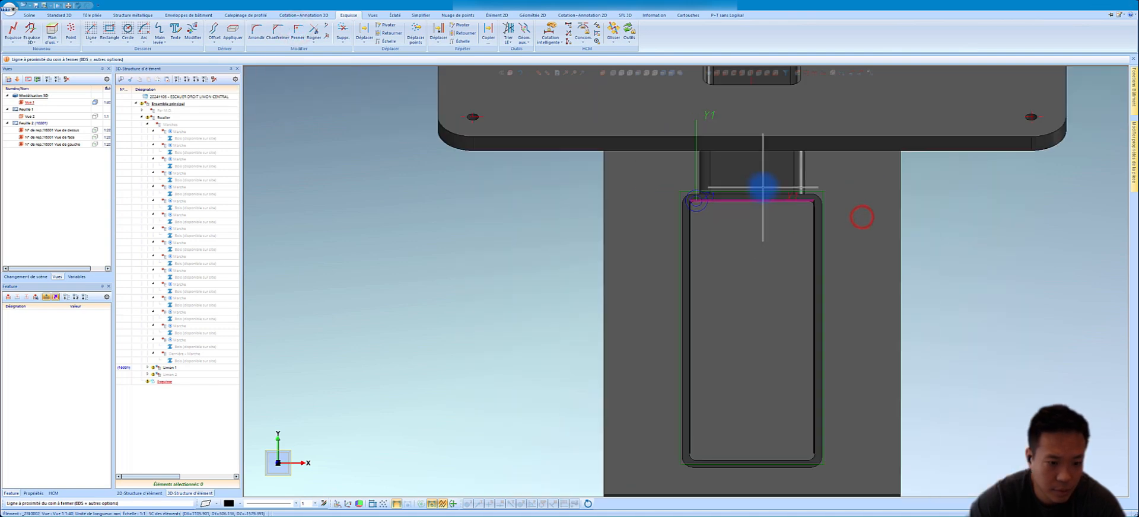
scroll(763, 211, "down", 2)
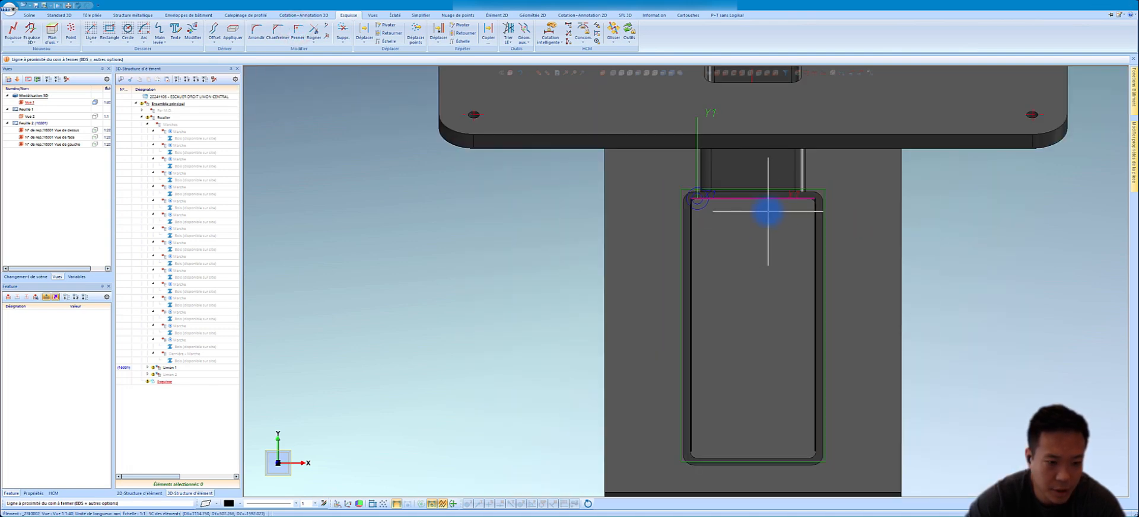
left_click(791, 213)
left_click(296, 29)
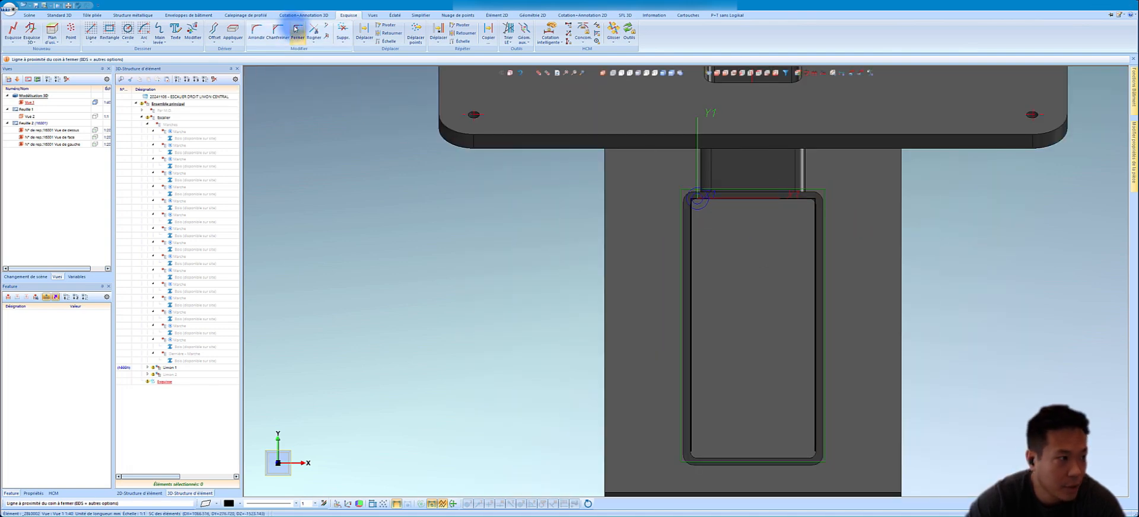
- Shorten both vertical sketch lines to a new total length of 25 mm
left_click(328, 28)
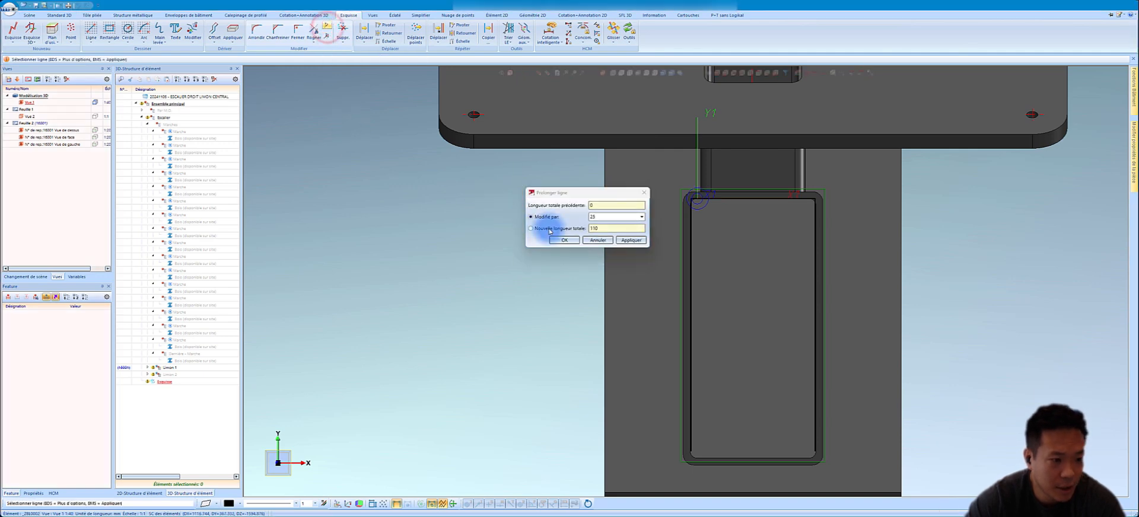
left_click(549, 229)
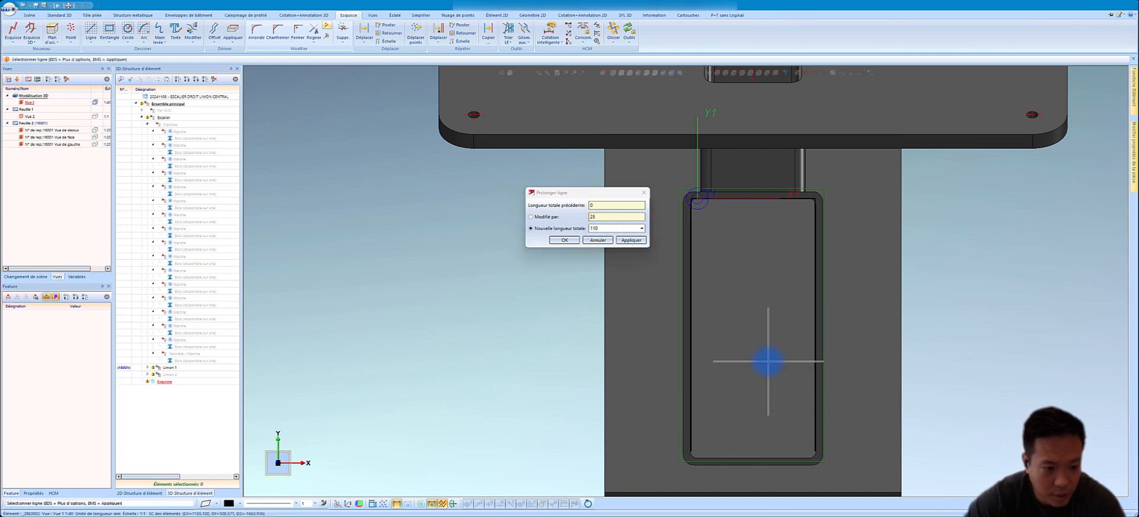
left_click(602, 229)
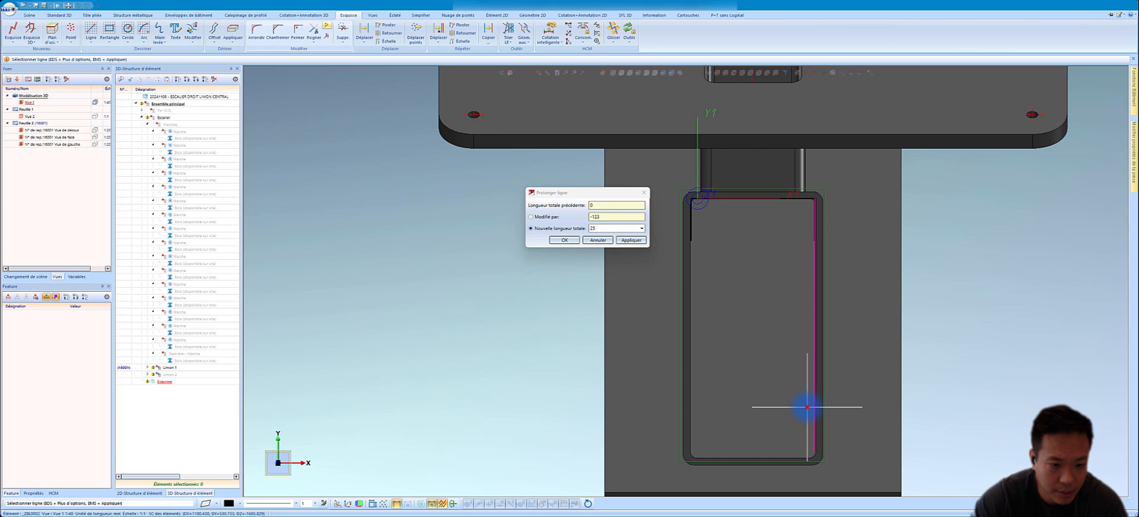
left_click(560, 241)
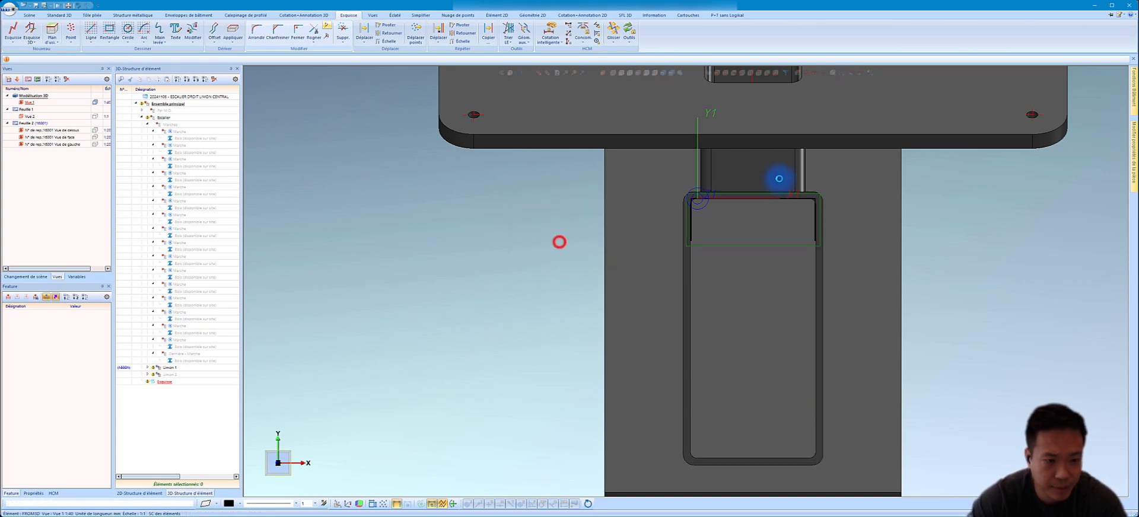
- Start a sheet along the U-shaped sketch, using the semi-finished product Tôle acier 3mm in S235JR
scroll(777, 196, "up", 5)
right_click(777, 202)
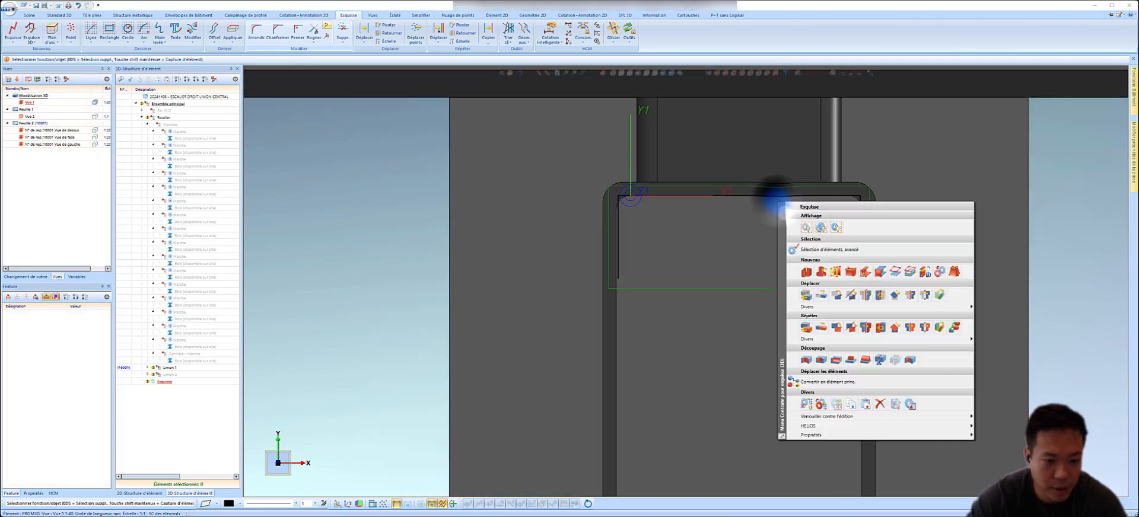
left_click(850, 272)
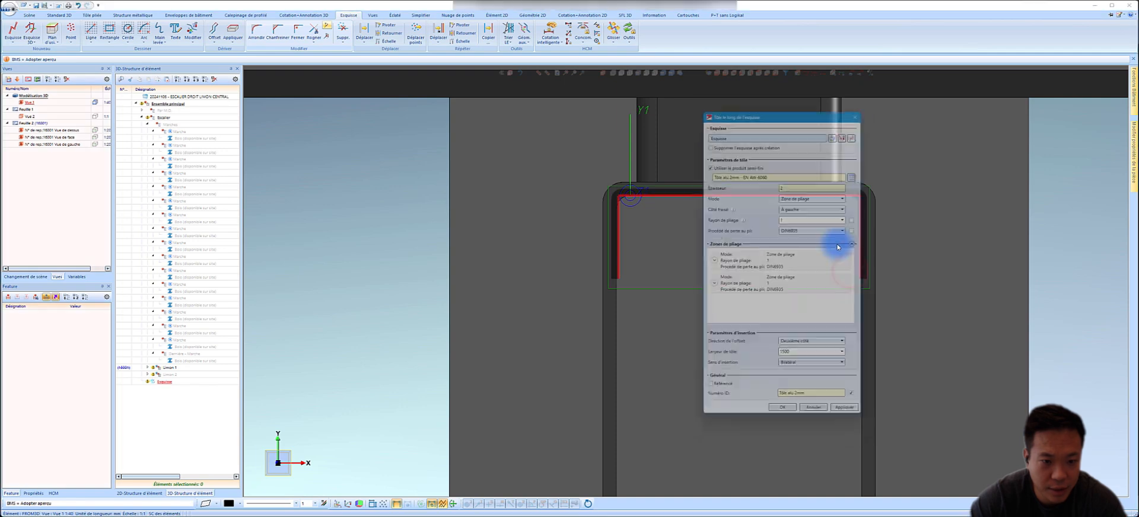
left_click_drag(782, 107, 415, 117)
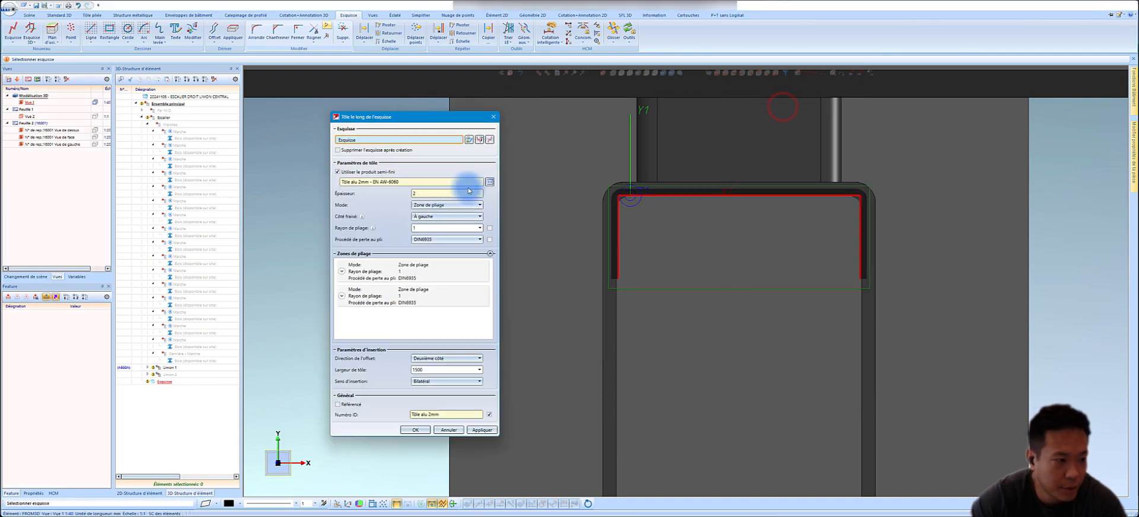
left_click(489, 182)
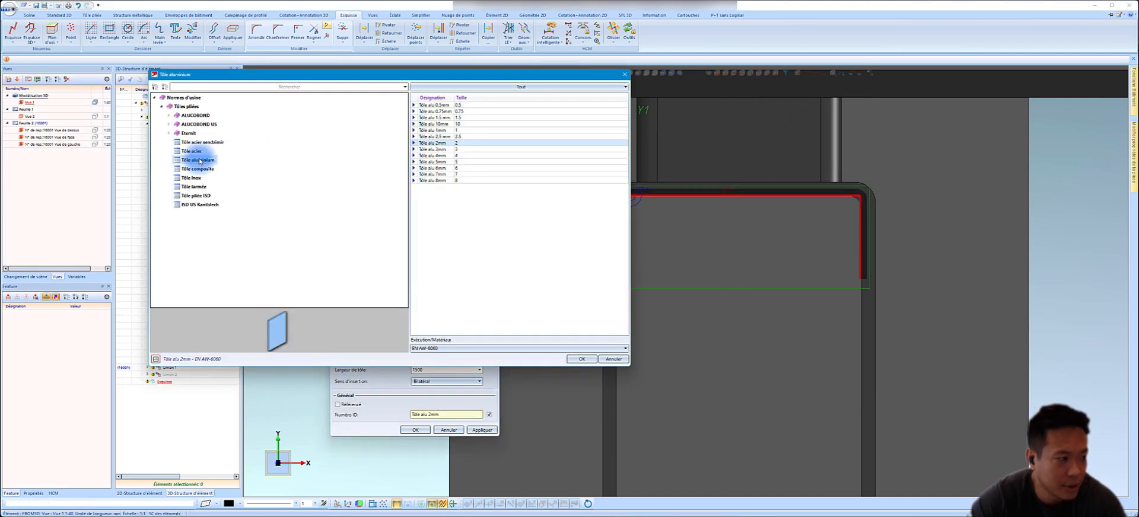
left_click(199, 152)
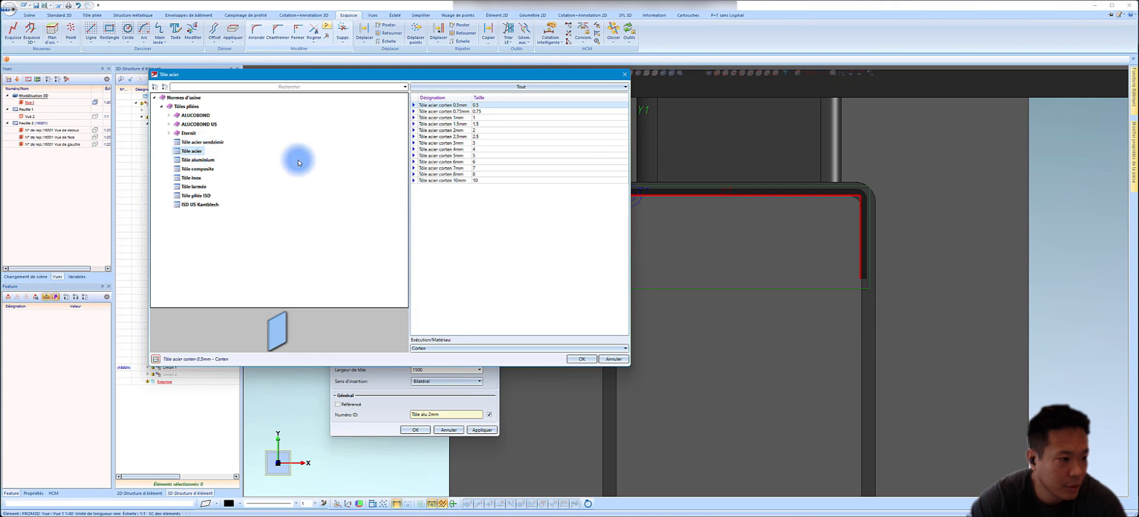
left_click(434, 349)
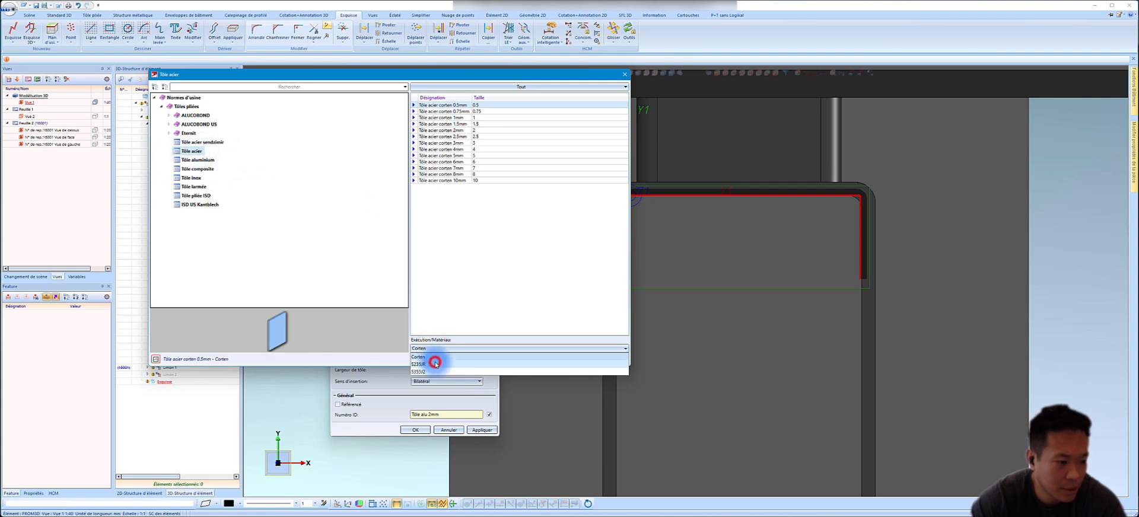
left_click(435, 364)
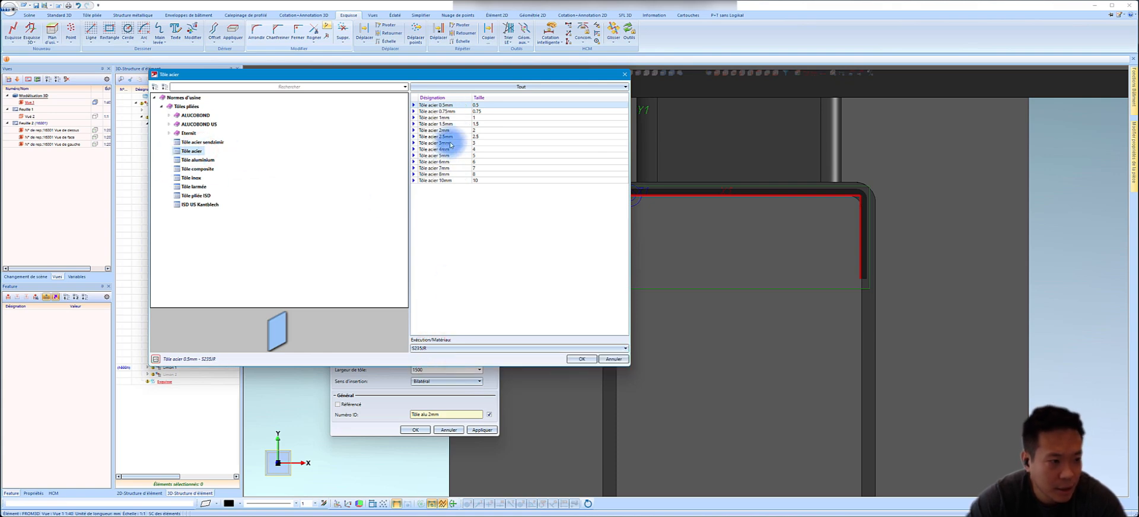
left_click(450, 143)
left_click(573, 359)
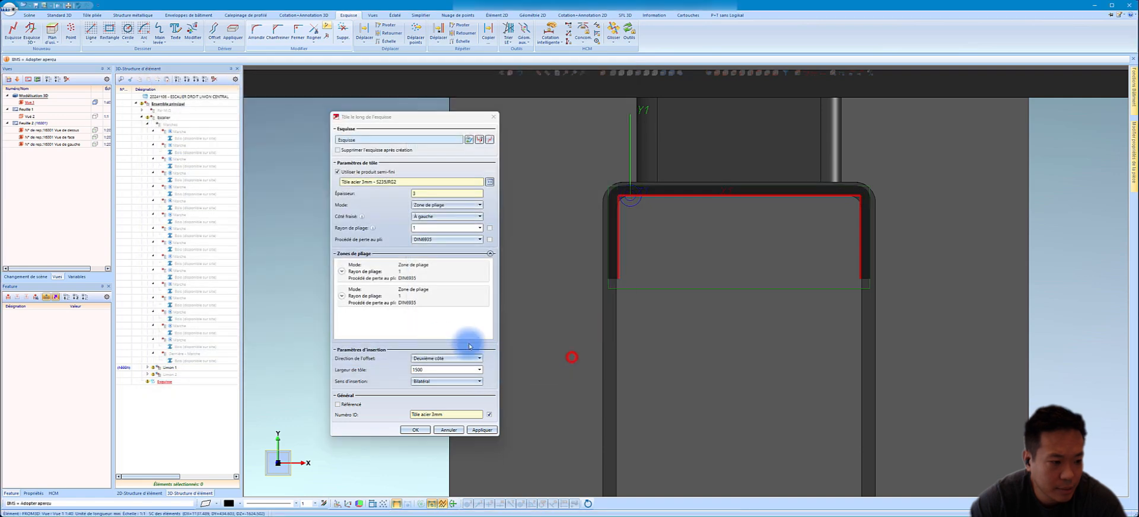
- Set the sheet width to 200 mm and the offset direction to Premier côté, and create the bent plate
left_click(434, 370)
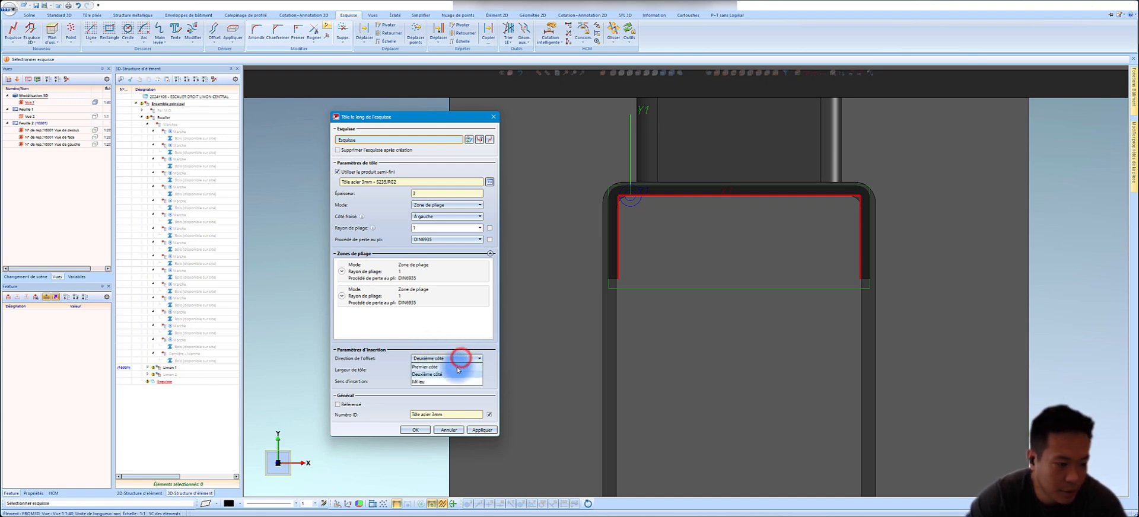
left_click(457, 367)
scroll(849, 212, "up", 3)
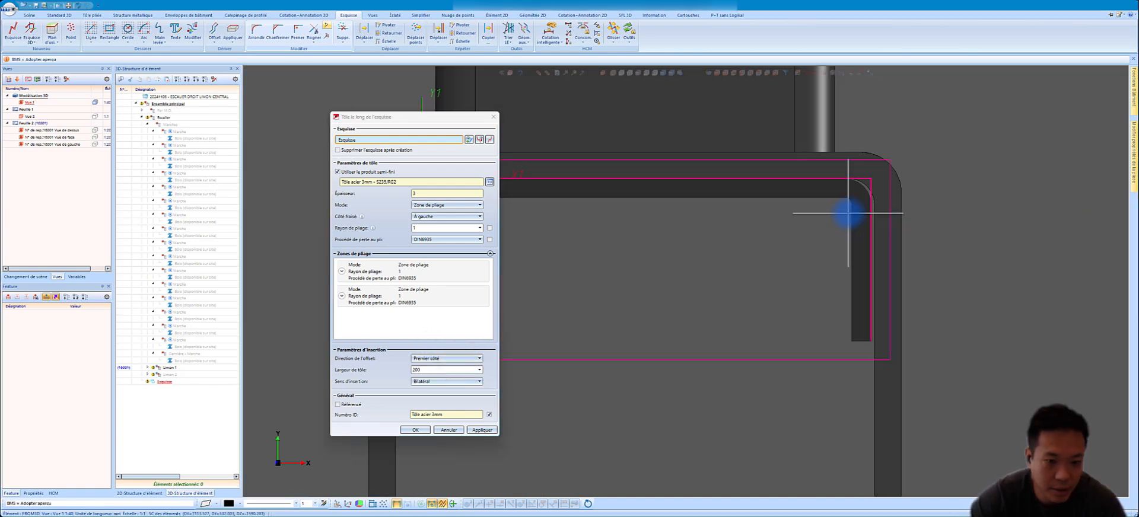
scroll(848, 213, "down", 3)
scroll(724, 238, "up", 1)
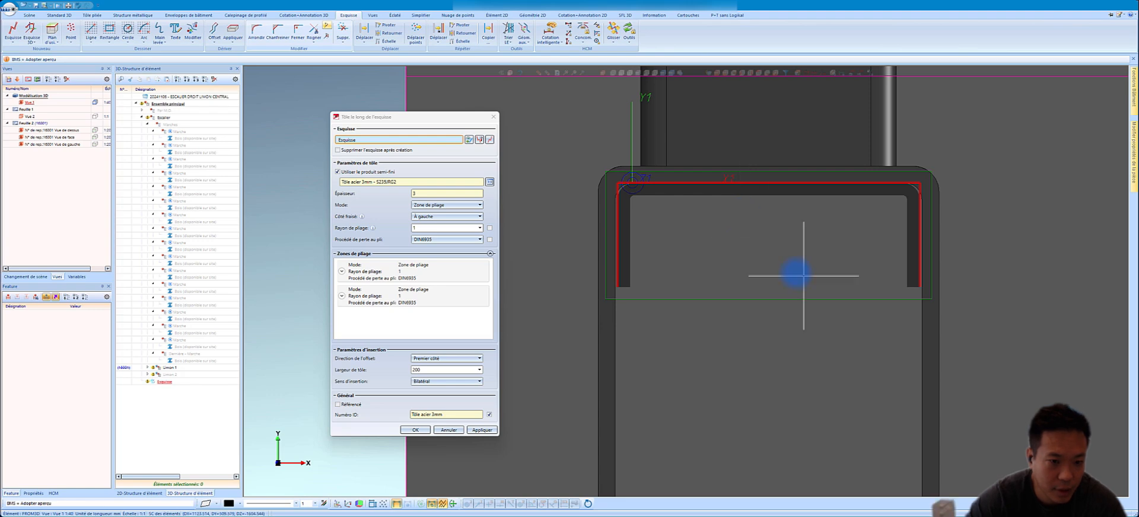
scroll(796, 274, "down", 1)
left_click(482, 430)
scroll(746, 248, "down", 1)
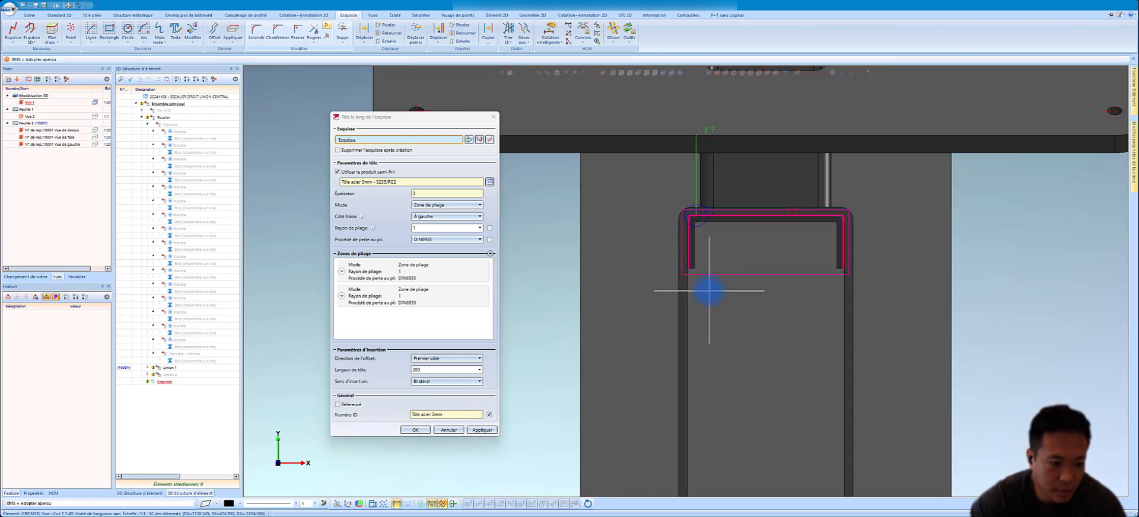
scroll(709, 288, "down", 1)
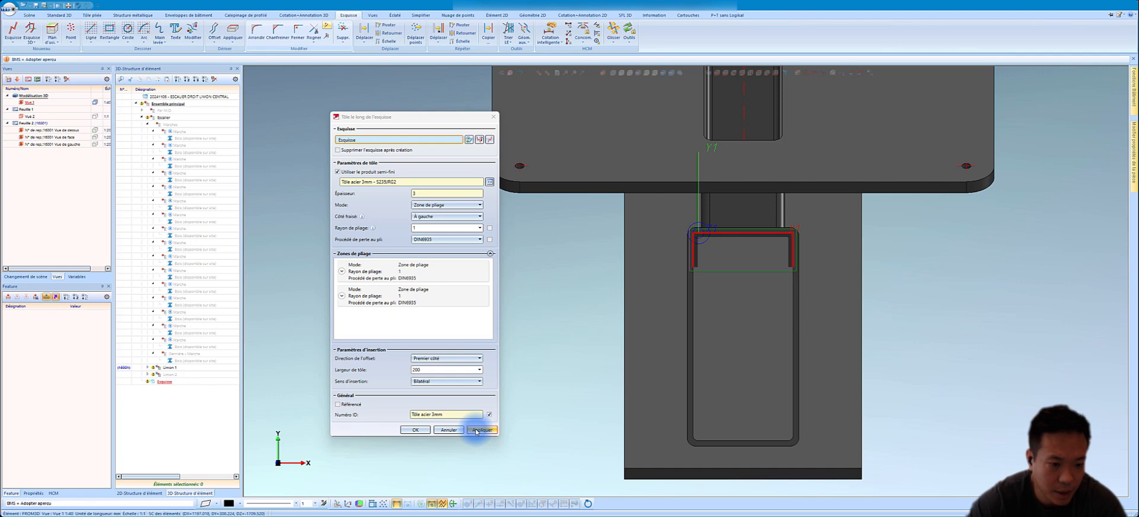
left_click(476, 431)
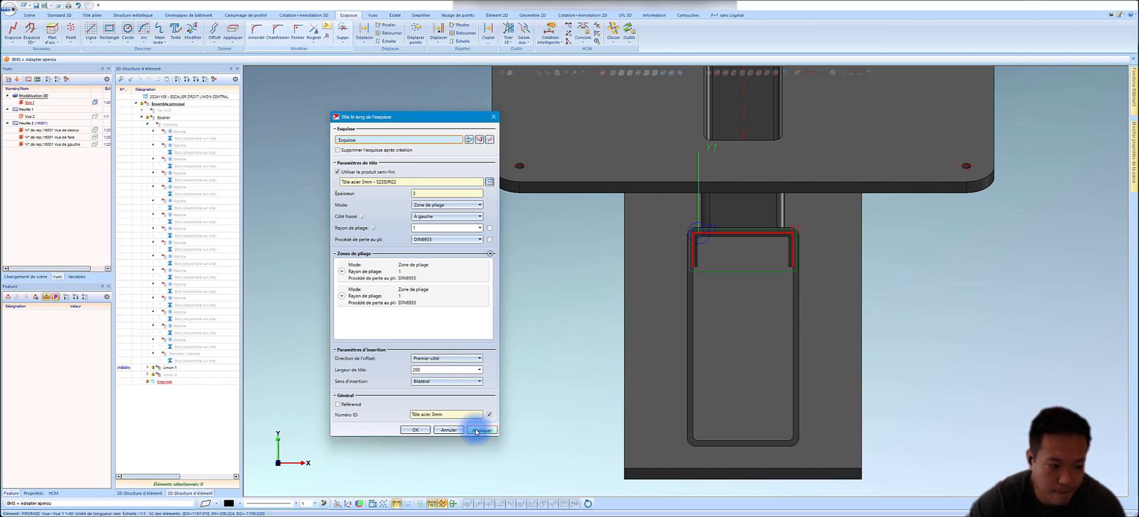
left_click(476, 431)
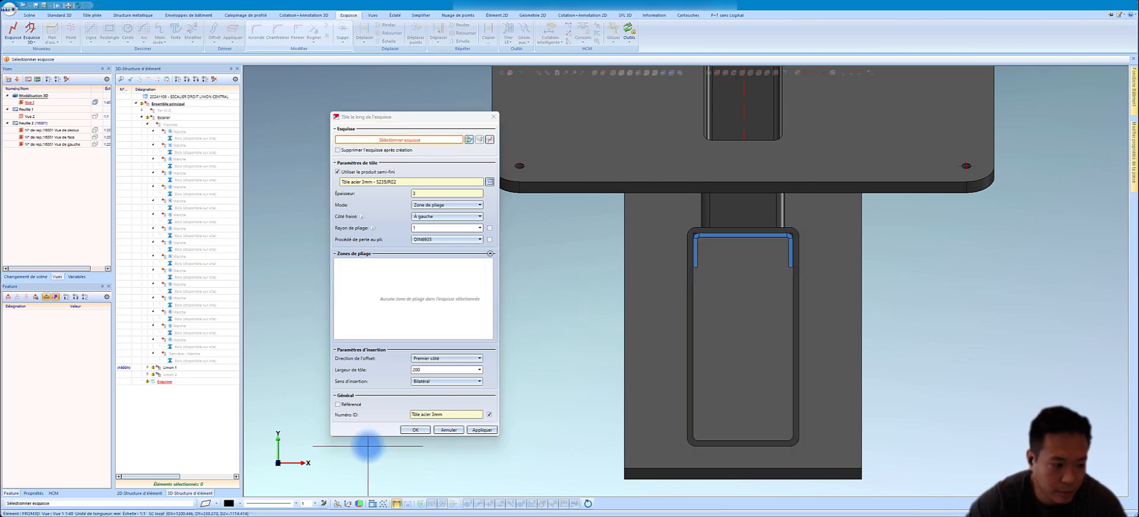
left_click(415, 430)
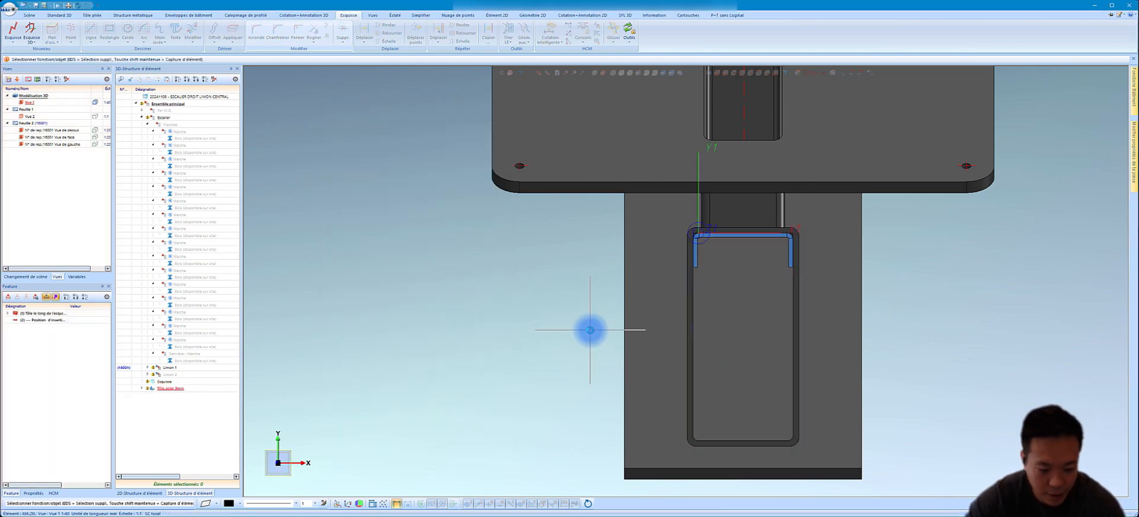
- Place a horizontal construction line through the midpoint of the tube's left side
right_click(591, 330)
left_click(626, 25)
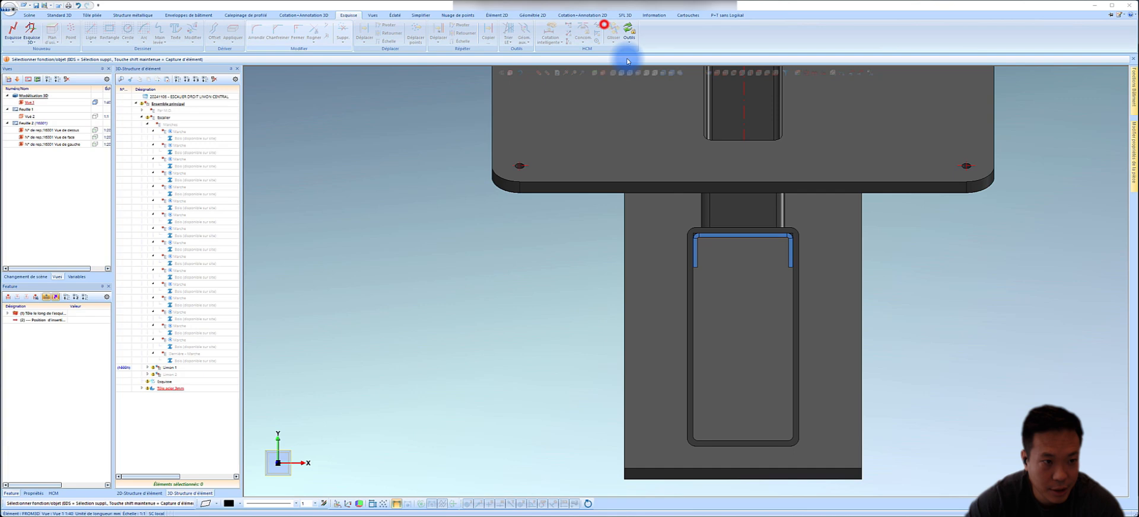
left_click(692, 335)
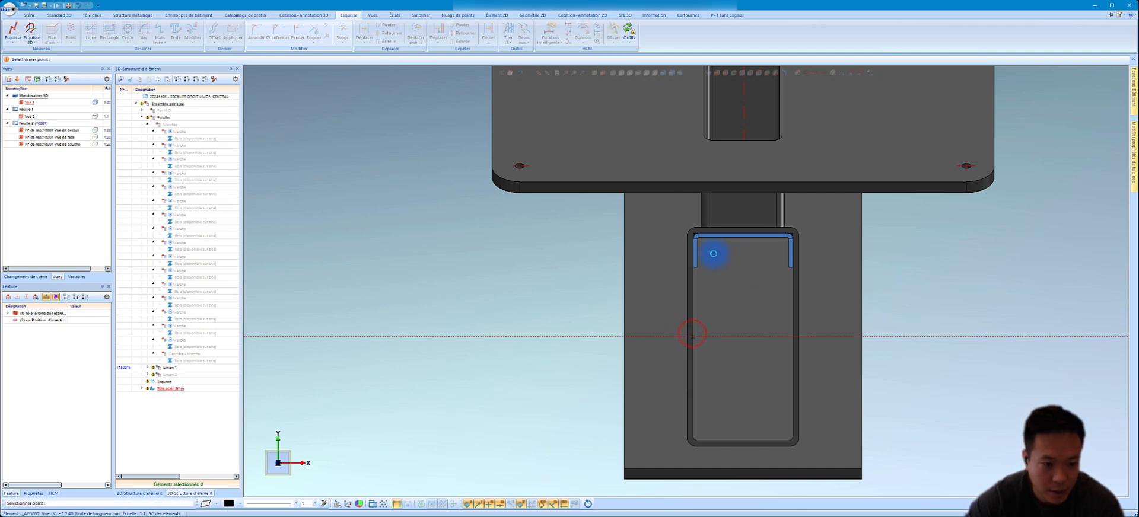
- Copy the bent plate mirrored across the horizontal construction line, without a parent element, transforming it according to its symmetry
left_click(718, 235)
right_click(719, 238)
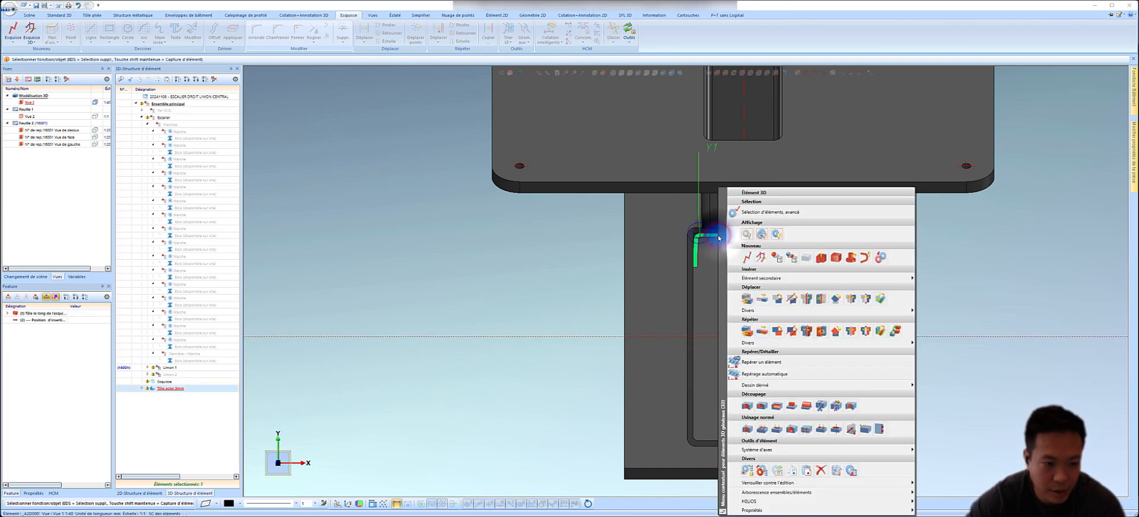
left_click(851, 330)
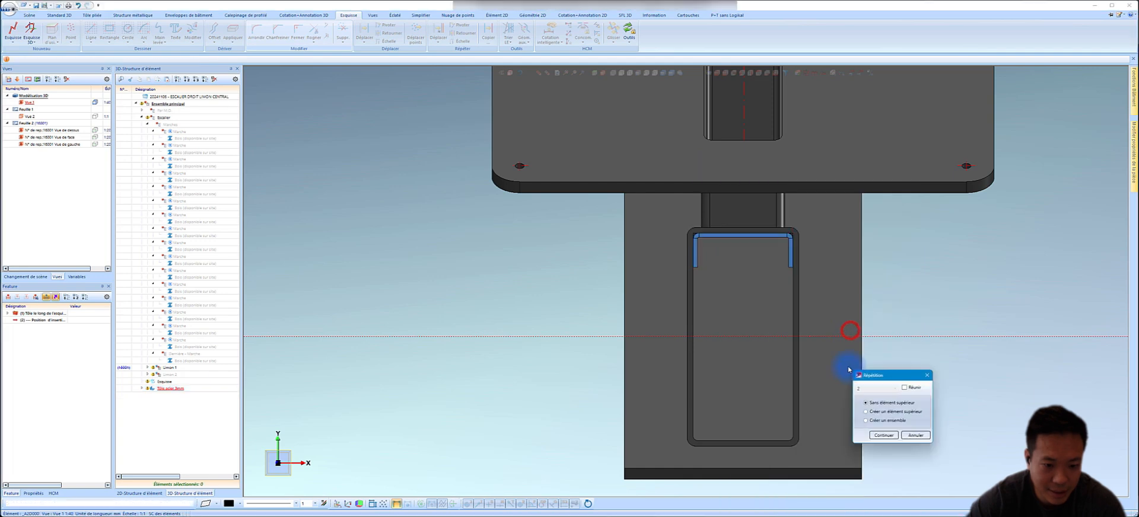
left_click(884, 437)
left_click(870, 341)
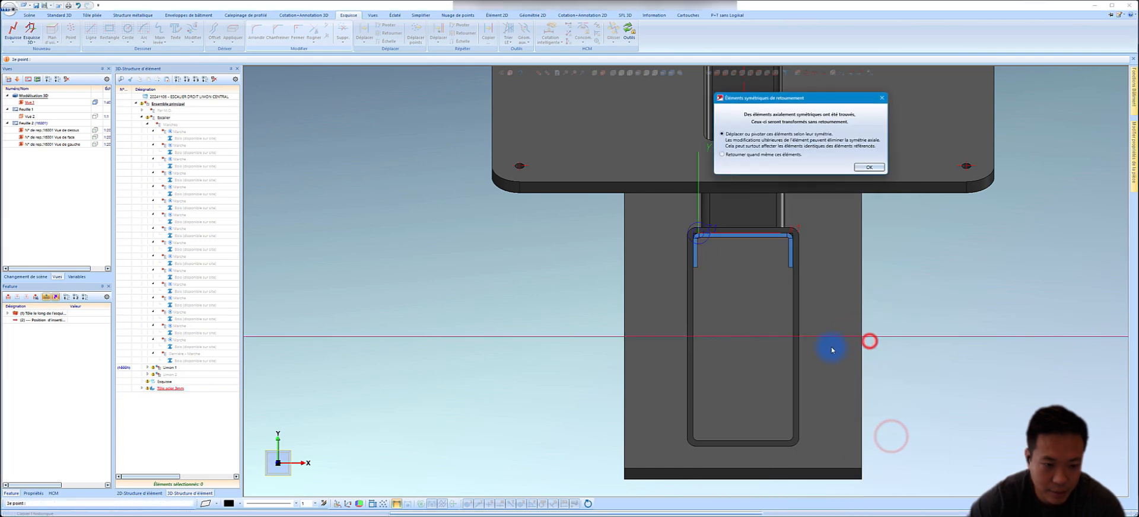
left_click(867, 168)
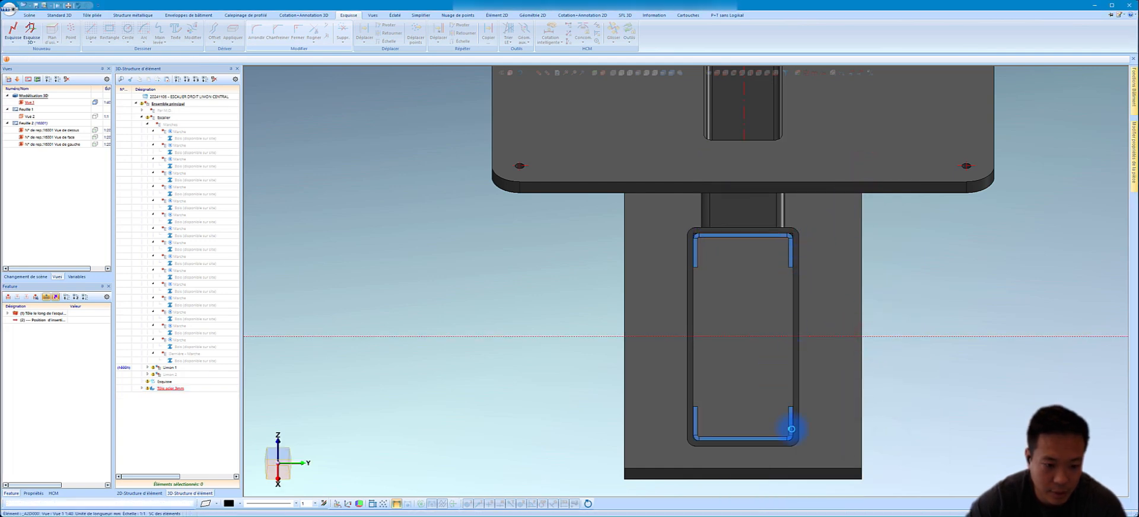
- Move the upper bent plate 0.5 mm along the direction of the tube's vertical edge
scroll(789, 428, "up", 4)
scroll(787, 409, "down", 3)
scroll(786, 198, "up", 2)
left_click(788, 191)
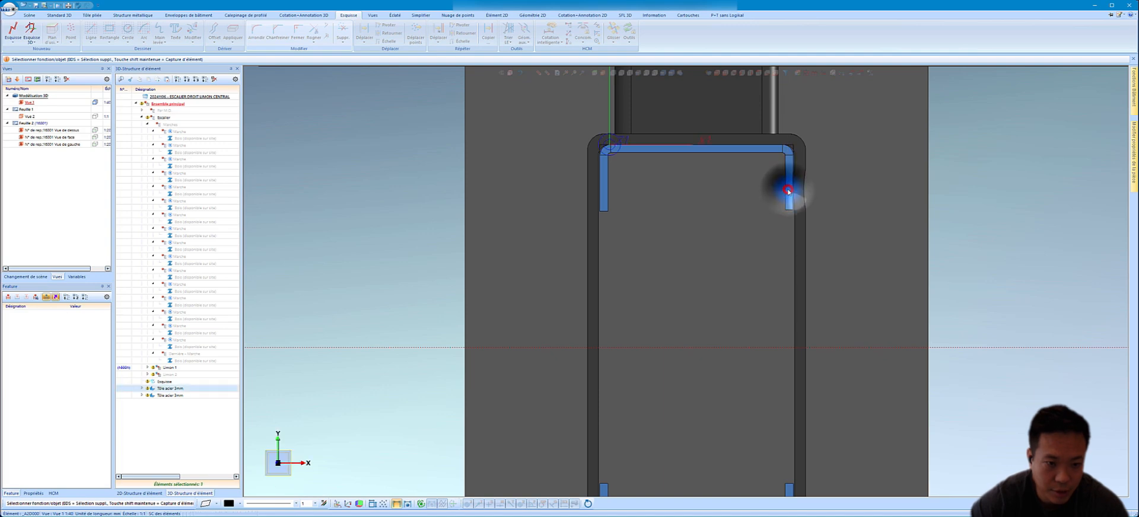
right_click(788, 191)
left_click(829, 298)
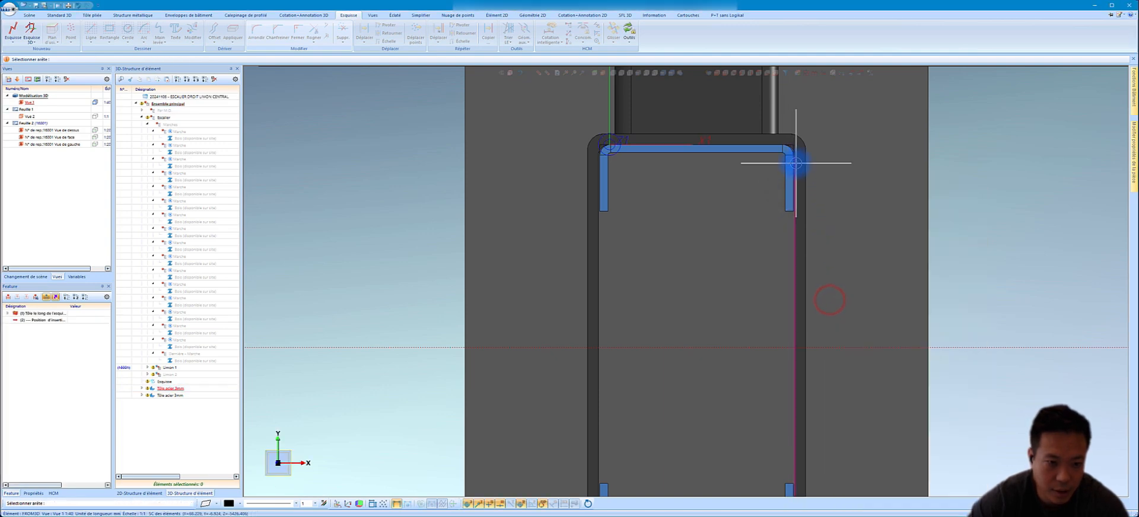
left_click(796, 163)
type("0.5")
key("Return")
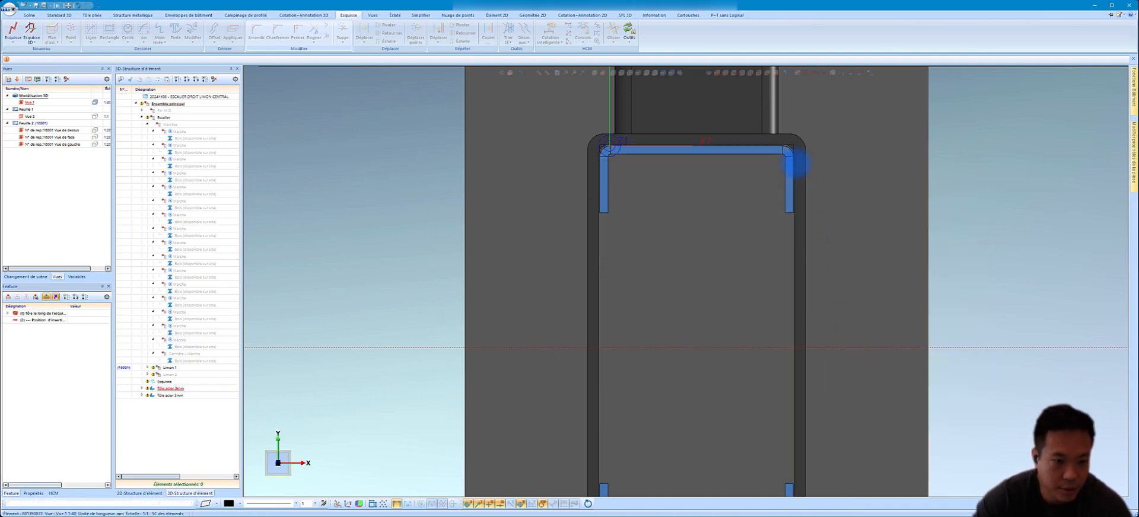
- Move the lower bent plate along the tube's vertical edge and delete the horizontal construction line
scroll(792, 175, "down", 3)
scroll(779, 376, "up", 4)
scroll(779, 375, "up", 2)
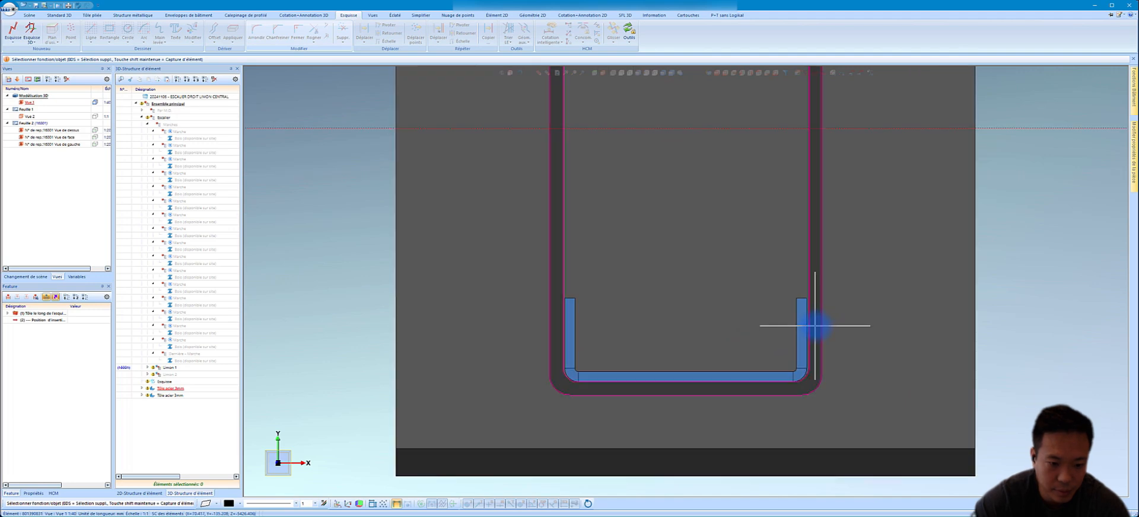
left_click(796, 323)
right_click(798, 324)
left_click(833, 116)
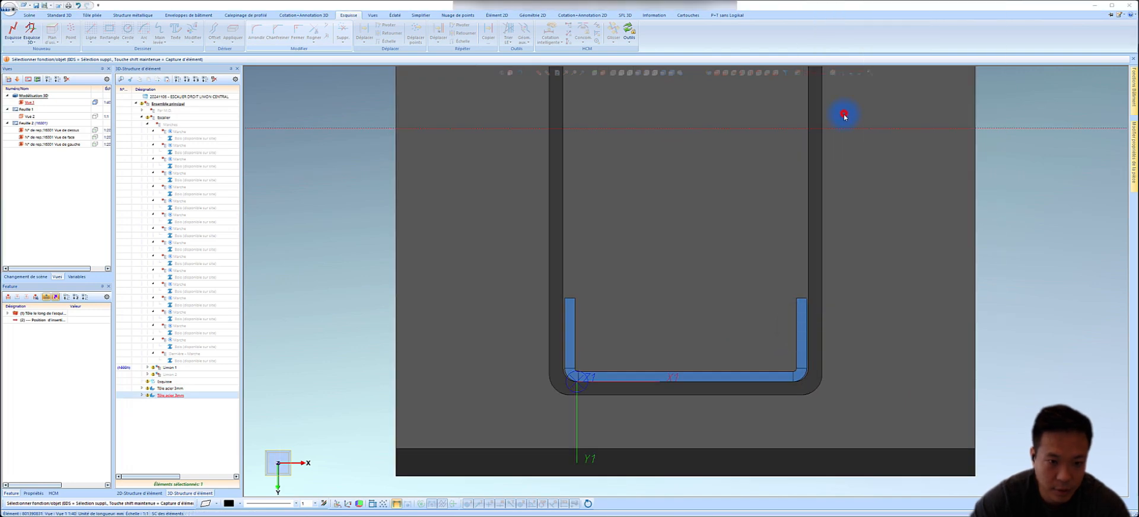
left_click(819, 227)
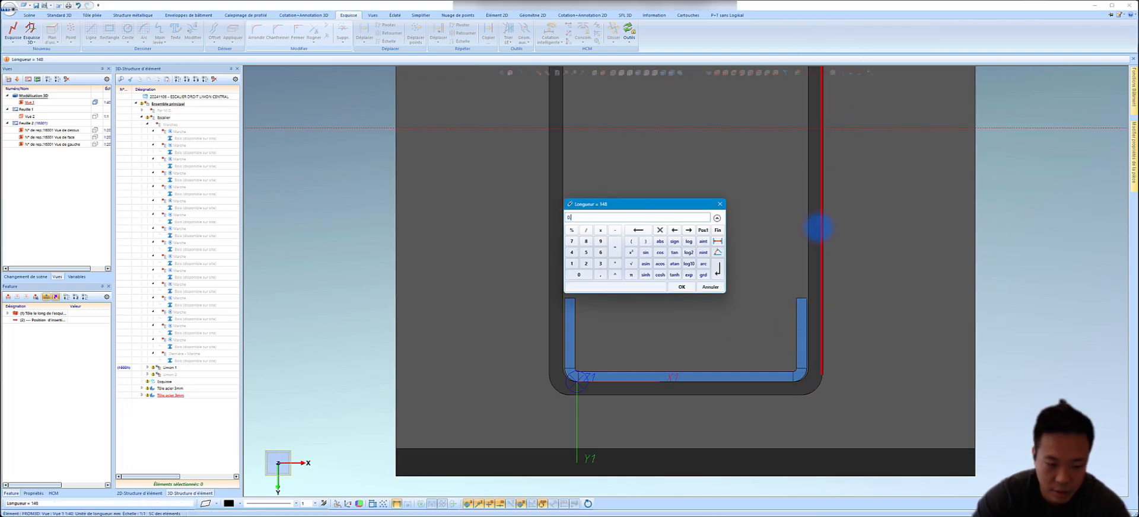
key("Return")
scroll(774, 242, "down", 3)
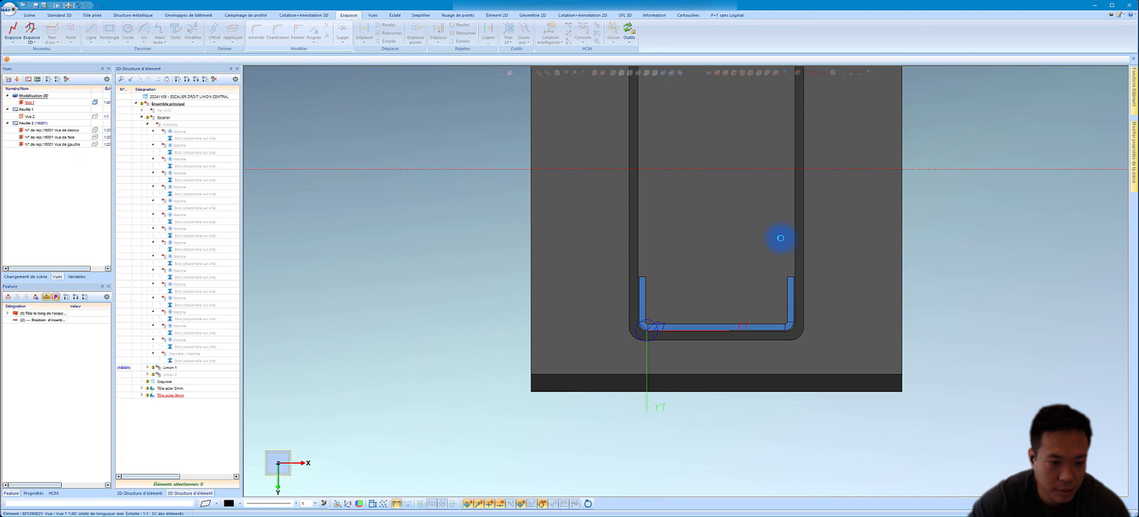
right_click(840, 182)
left_click(862, 457)
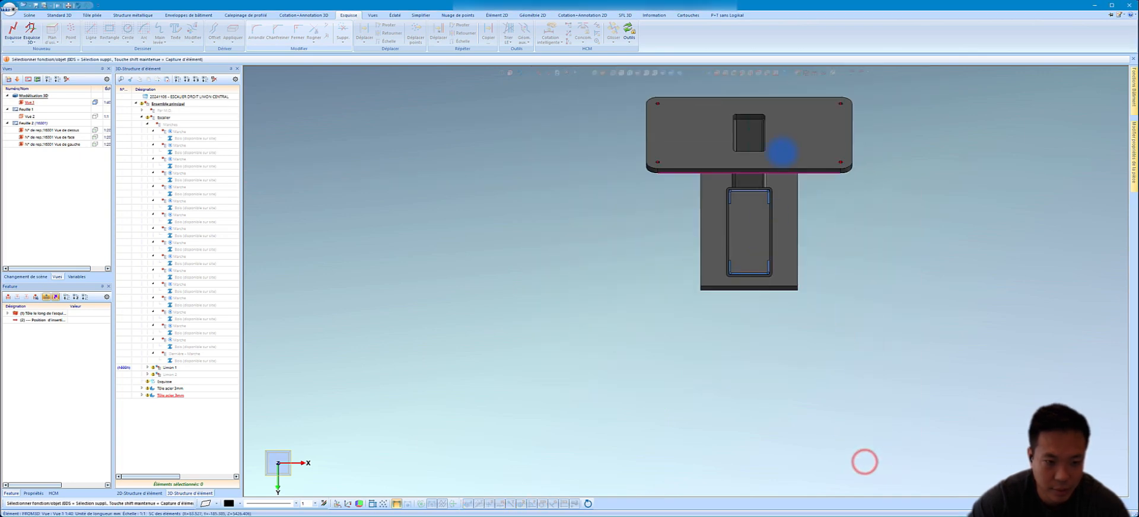
- Move both 3 mm bent plates into the Limon 1 assembly in the element structure
left_click(719, 74)
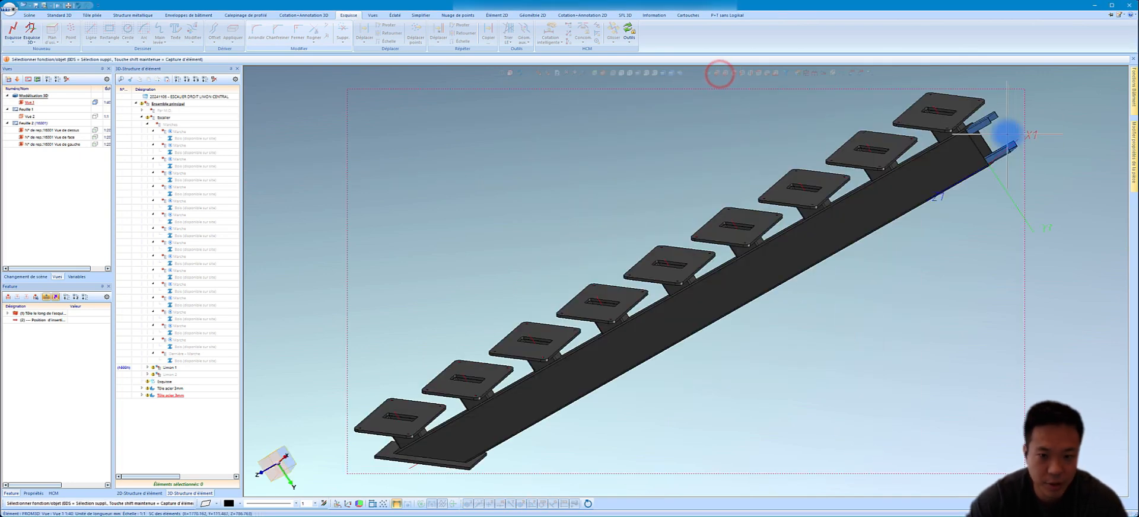
middle_click_drag(1003, 130, 1013, 184)
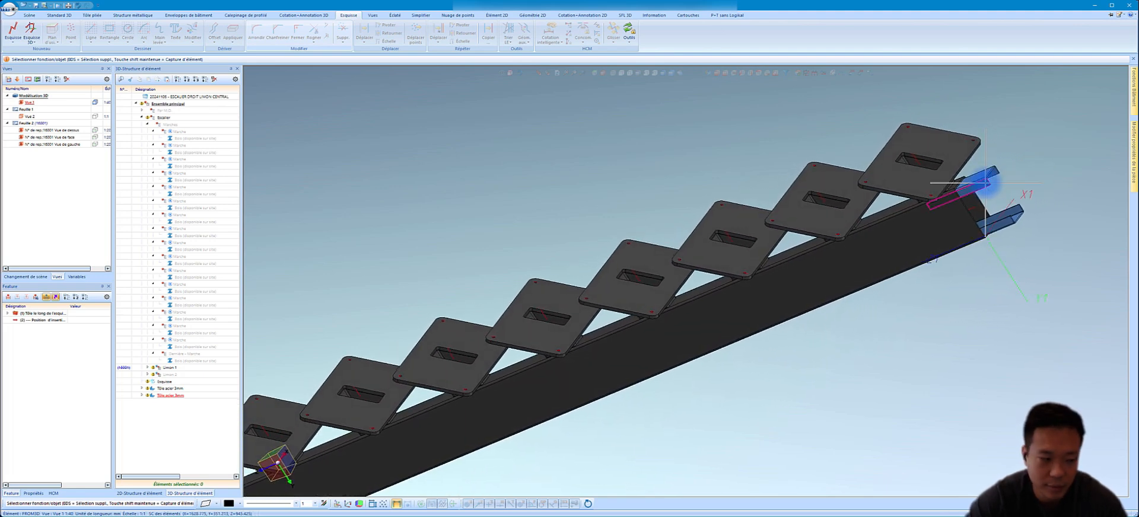
left_click(172, 389)
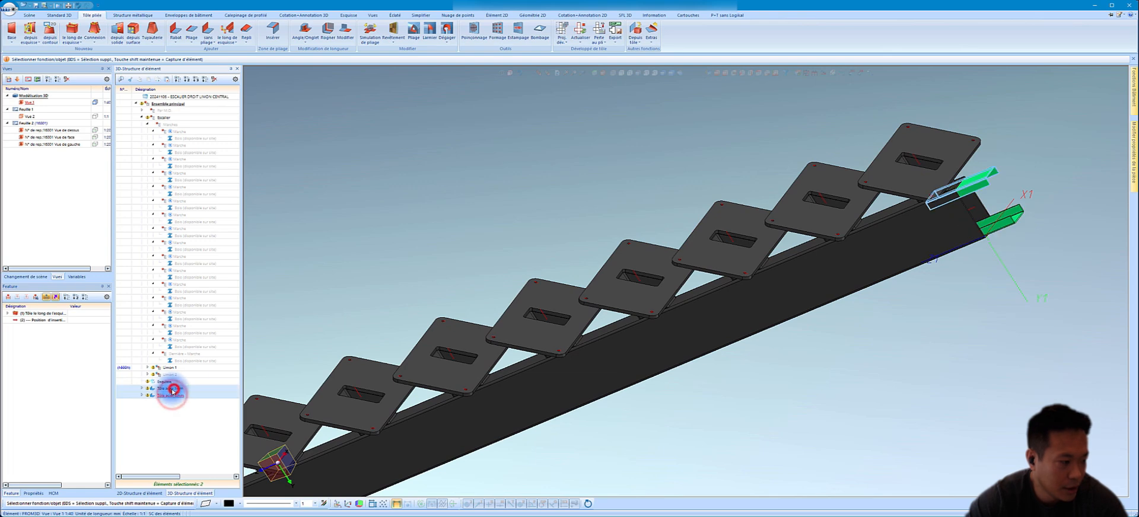
left_click_drag(172, 389, 177, 372)
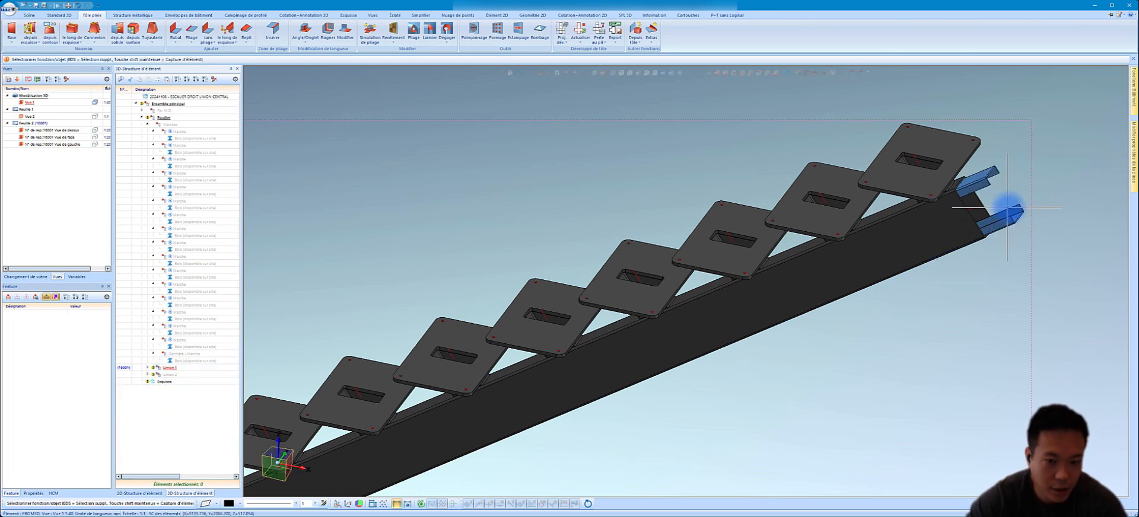
- Show the hidden Limon 2 assembly
scroll(1009, 220, "up", 5)
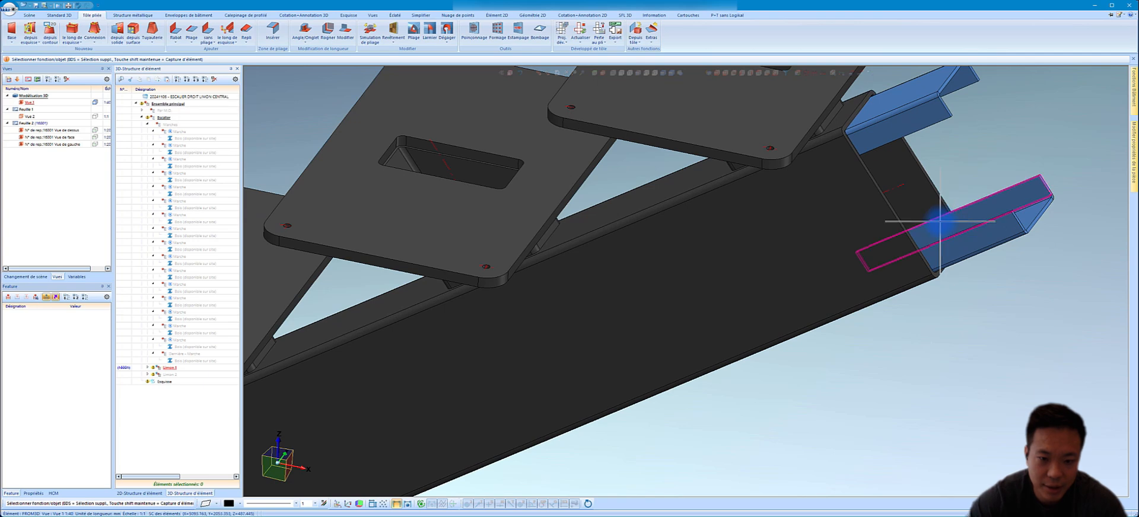
middle_click_drag(941, 223, 914, 224)
scroll(938, 214, "up", 3)
scroll(933, 221, "down", 2)
scroll(810, 258, "down", 3)
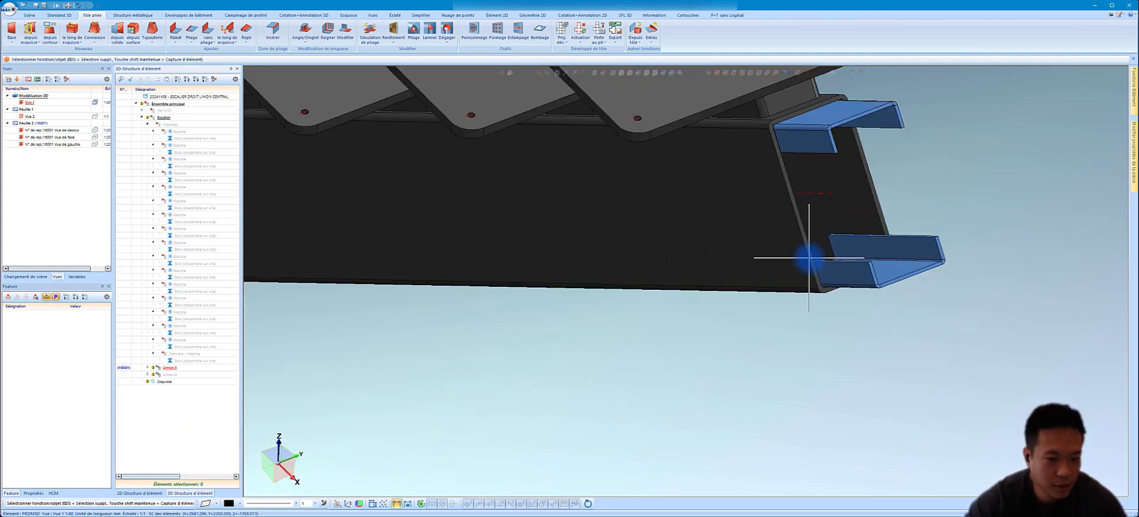
scroll(809, 258, "down", 3)
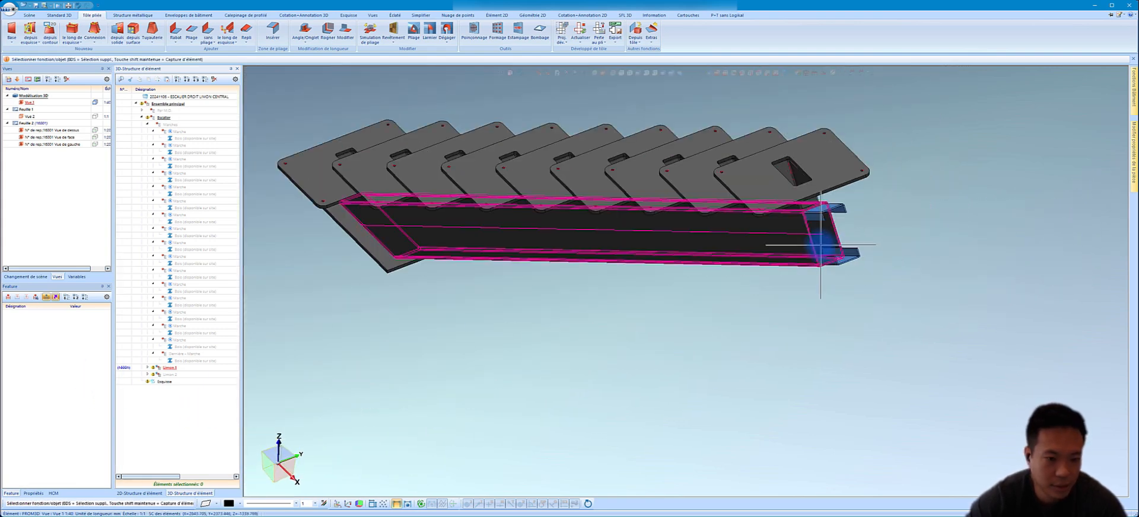
right_click(176, 378)
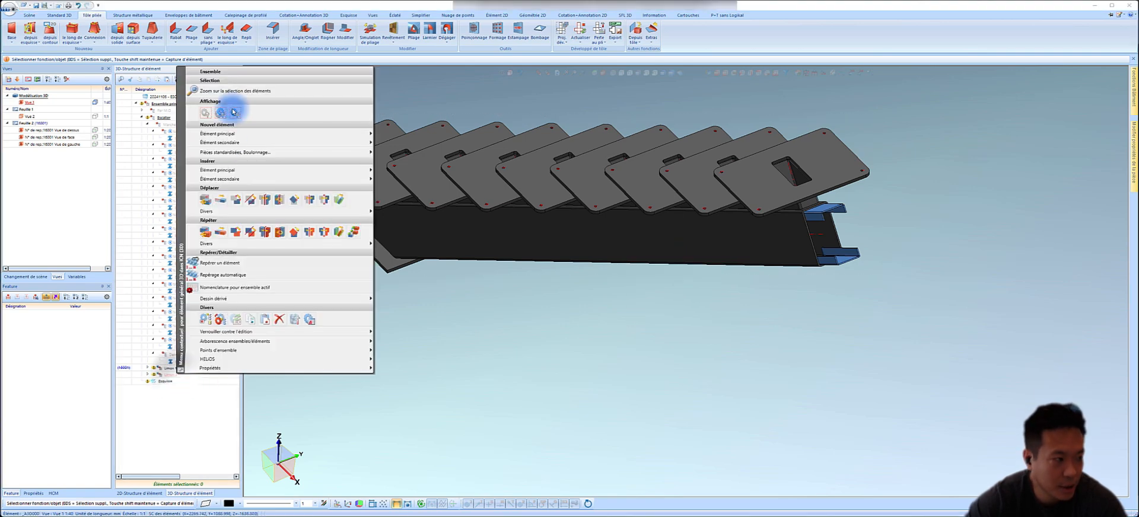
left_click(235, 112)
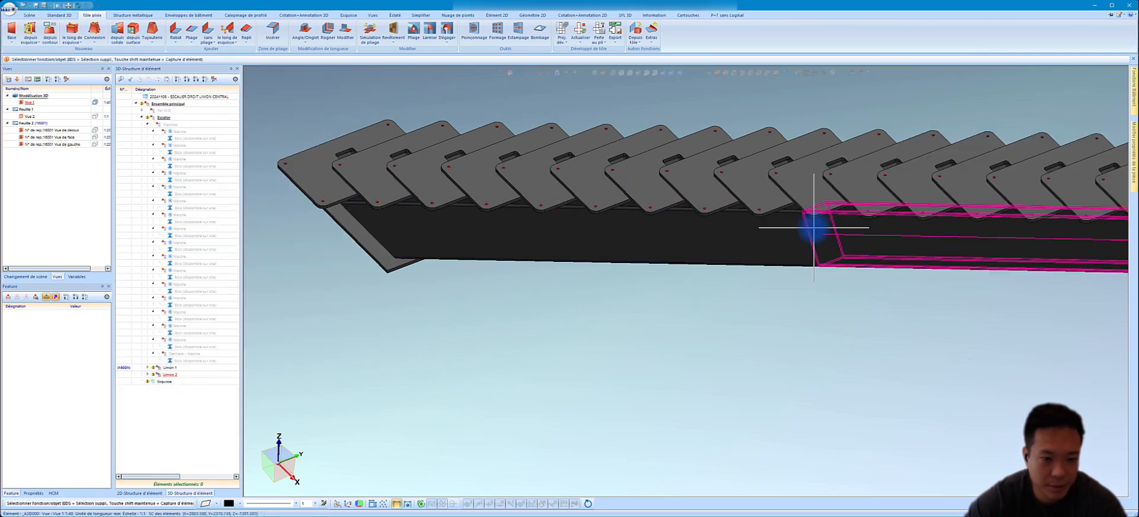
- Make Limon 2's main rectangular tube transparent in the view and inspect the connecting plates at the division
middle_click_drag(817, 231, 858, 217)
left_click(858, 217)
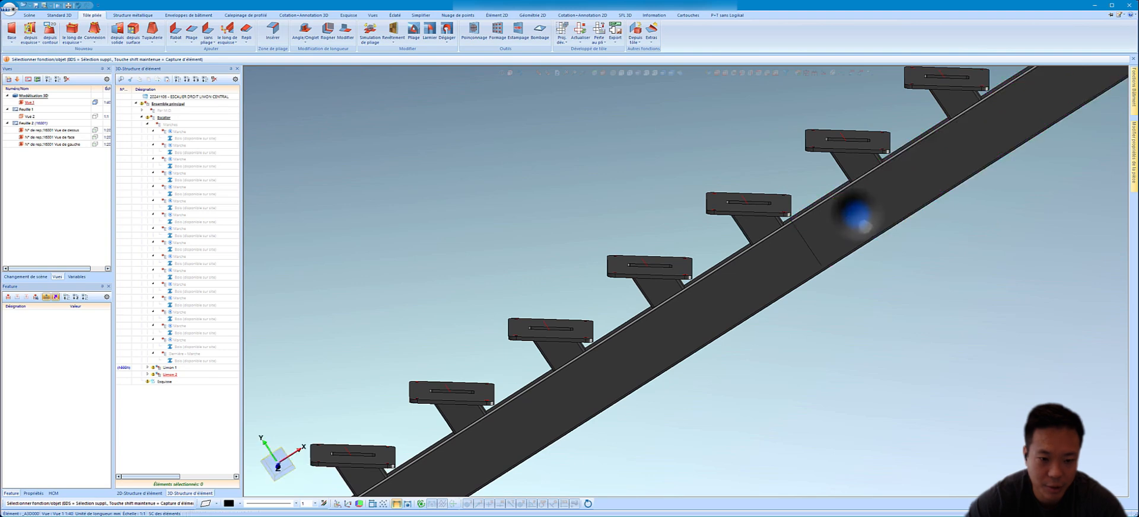
right_click(859, 218)
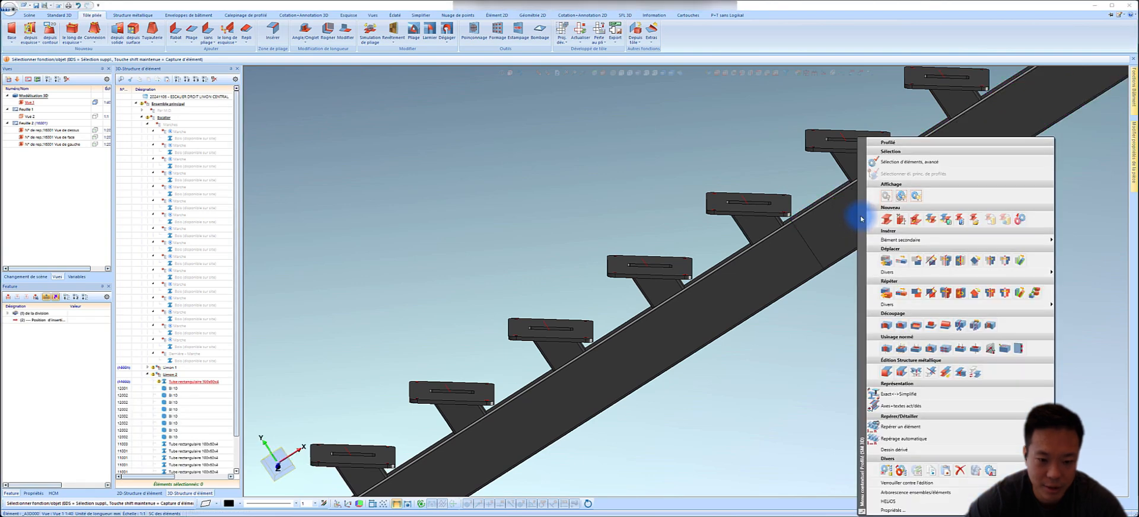
left_click(942, 509)
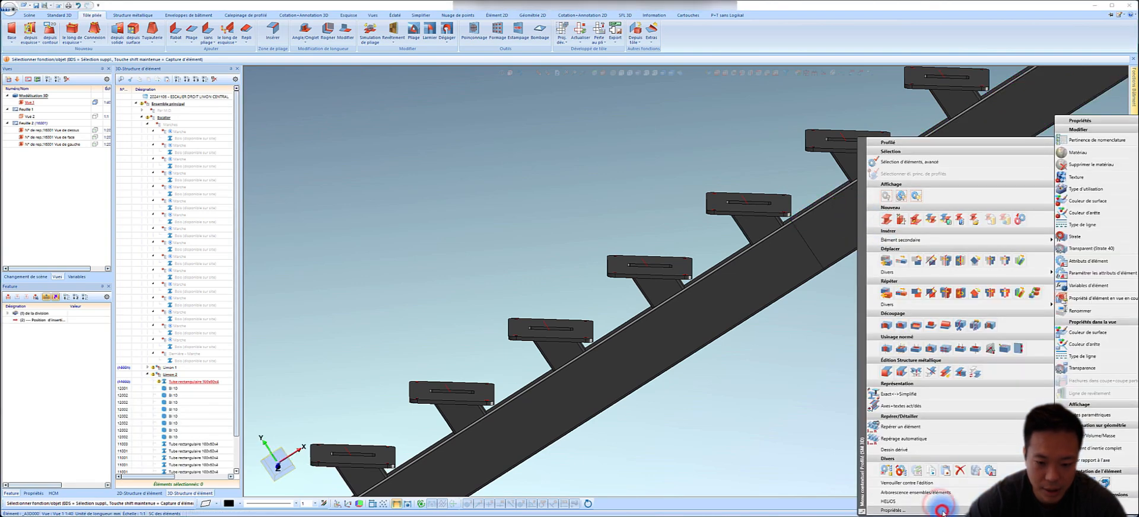
left_click(1087, 369)
left_click(1086, 370)
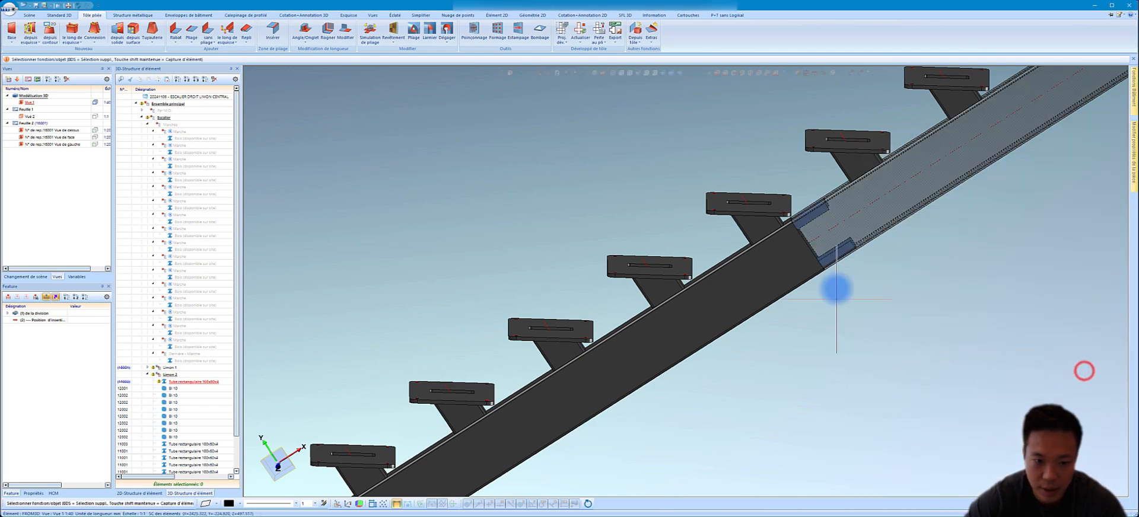
scroll(819, 273, "up", 2)
scroll(795, 222, "up", 3)
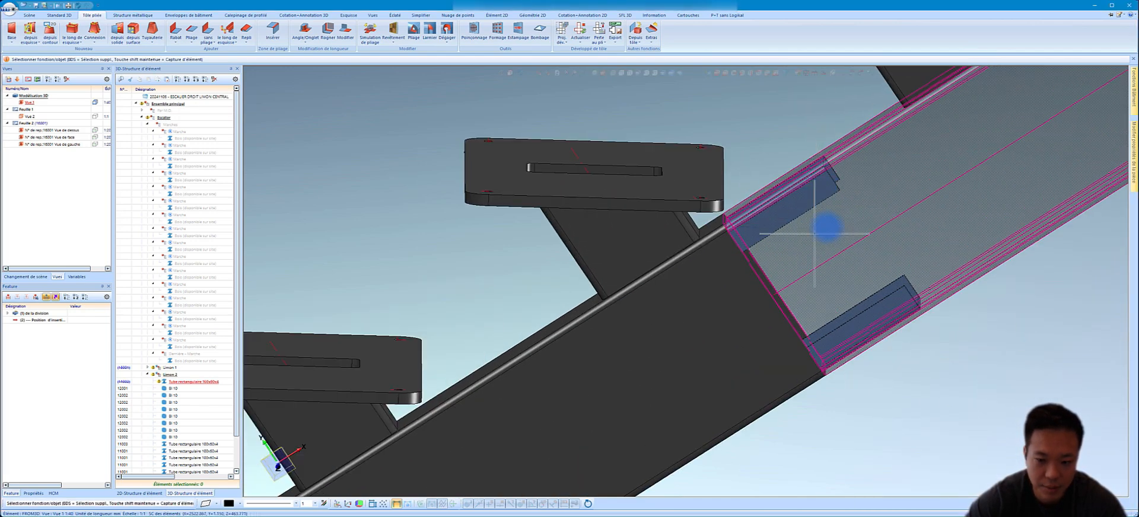
- Modify the length of Limon 2's main rectangular tube at its upper end near the floor slab
scroll(814, 233, "down", 5)
middle_click_drag(840, 223, 836, 221)
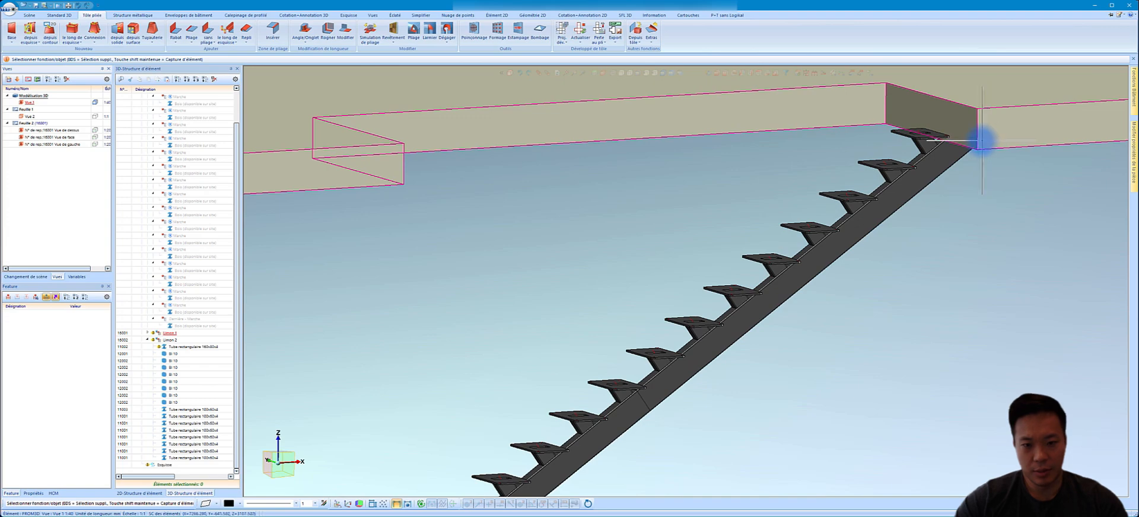
middle_click_drag(966, 166, 931, 229)
right_click(926, 231)
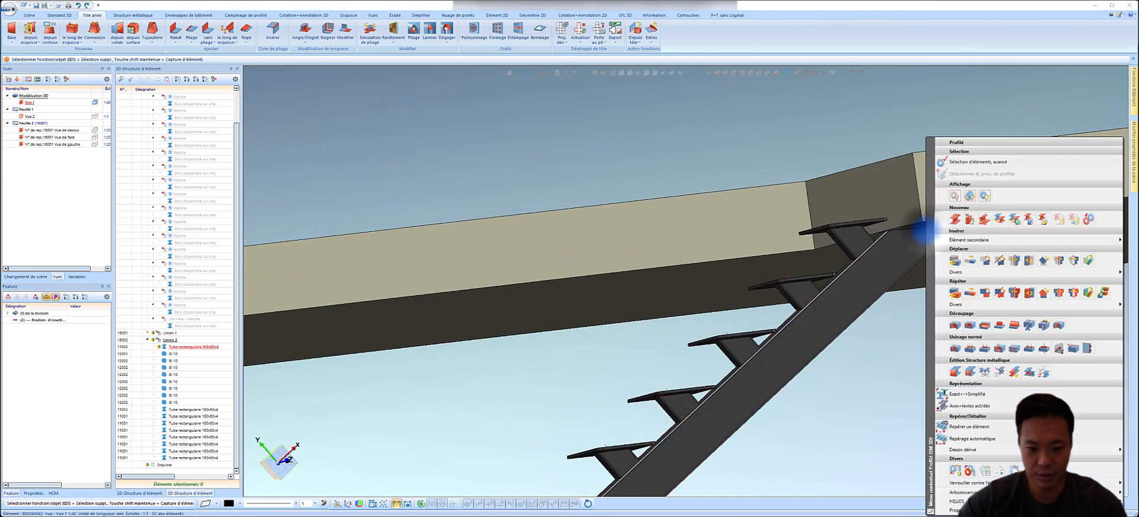
left_click(1020, 382)
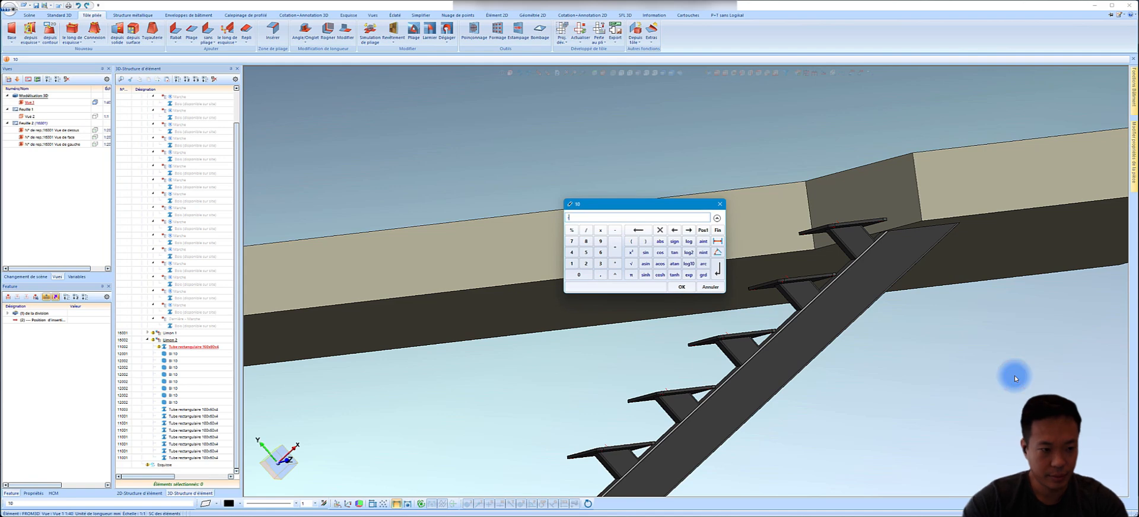
key("Return")
scroll(941, 245, "up", 3)
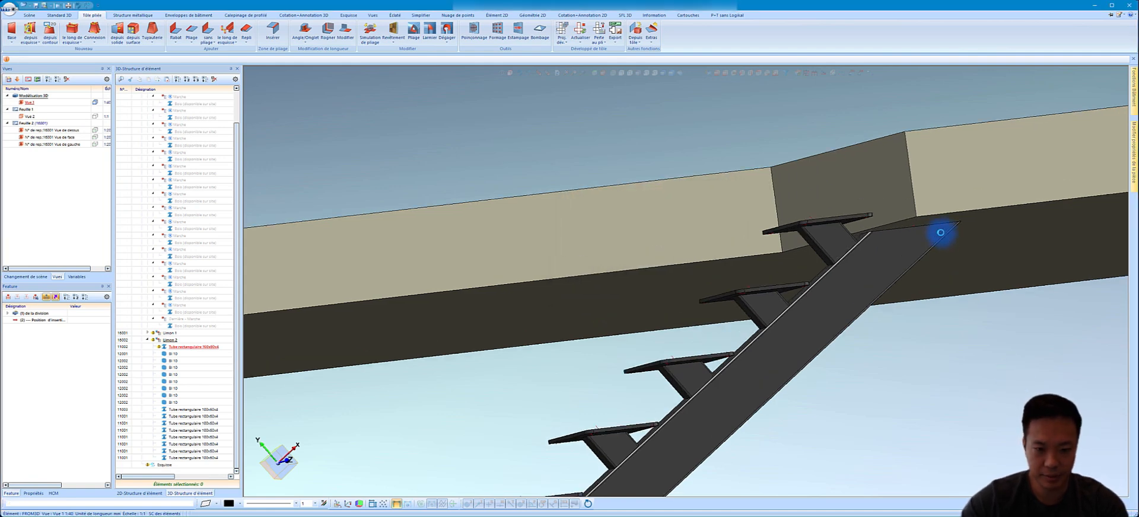
- Add a Bl 12 rectangular sheet in S235JR automatically at the tube's upper end, with lateral, top and bottom overhangs of 0
mouse_move(903, 237)
middle_mouse_down()
mouse_move(911, 247)
mouse_move(878, 240)
mouse_move(887, 239)
middle_mouse_up()
right_click(887, 239)
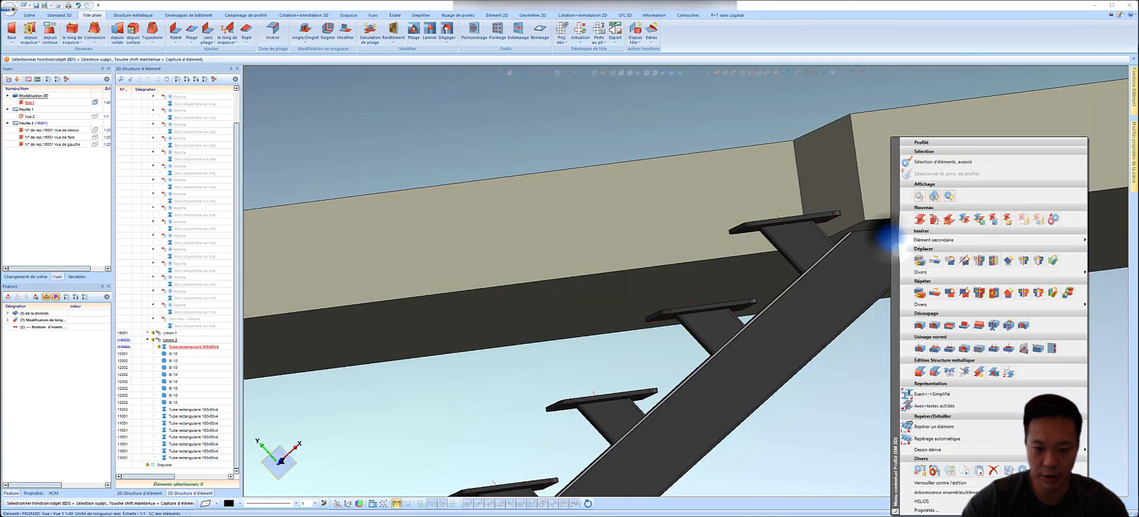
left_click(848, 300)
right_click(868, 241)
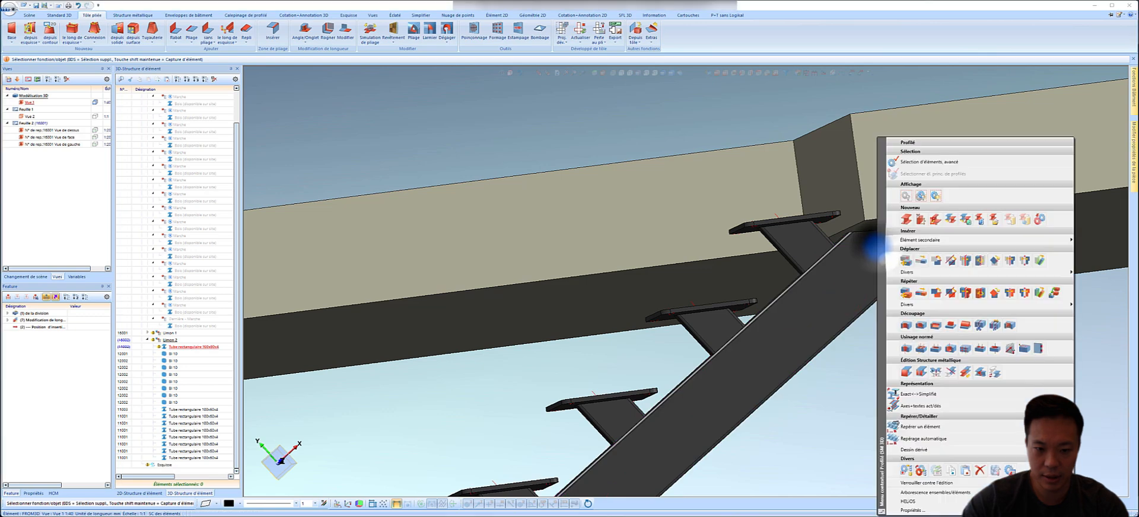
left_click(907, 371)
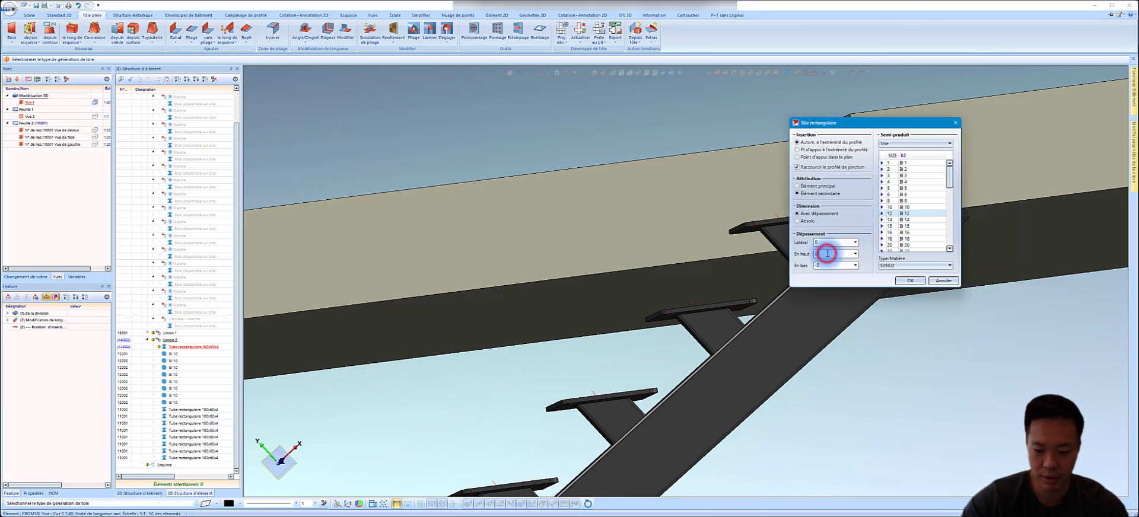
key("Tab")
type("0")
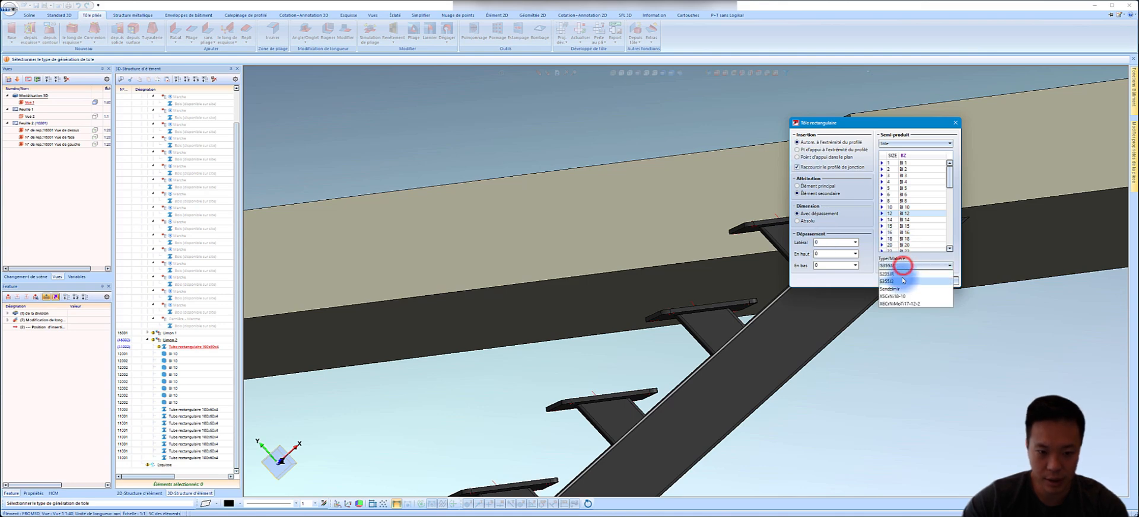
left_click(902, 277)
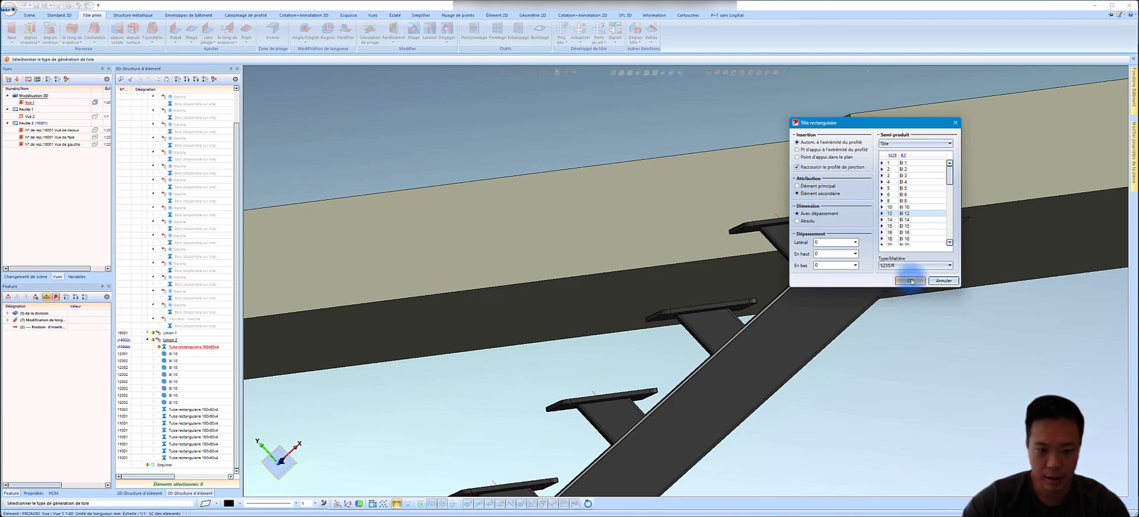
left_click(911, 281)
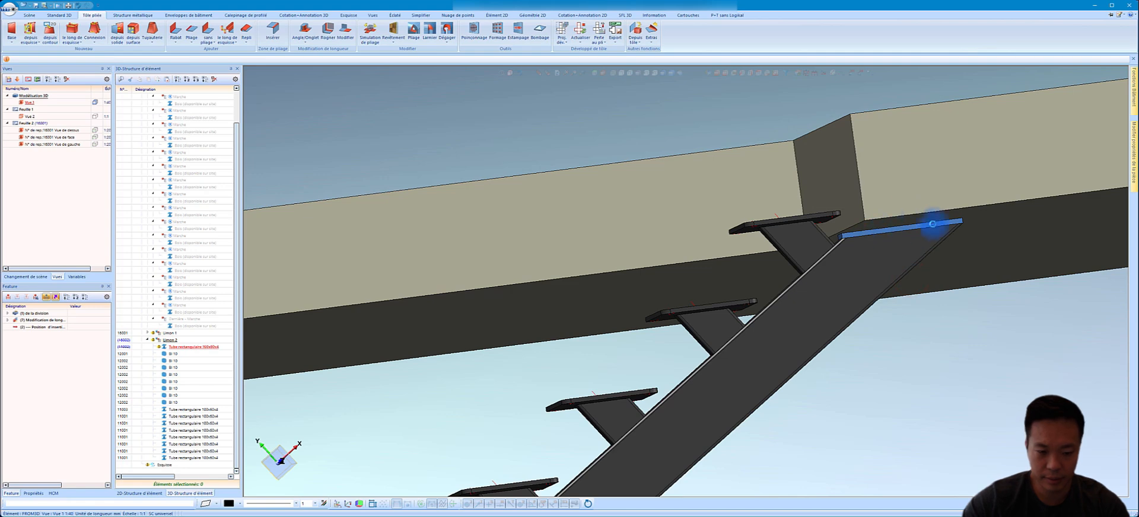
- Examine the base plate at the foot of Limon 1 to identify its sheet thickness
scroll(935, 223, "down", 9)
scroll(700, 420, "up", 6)
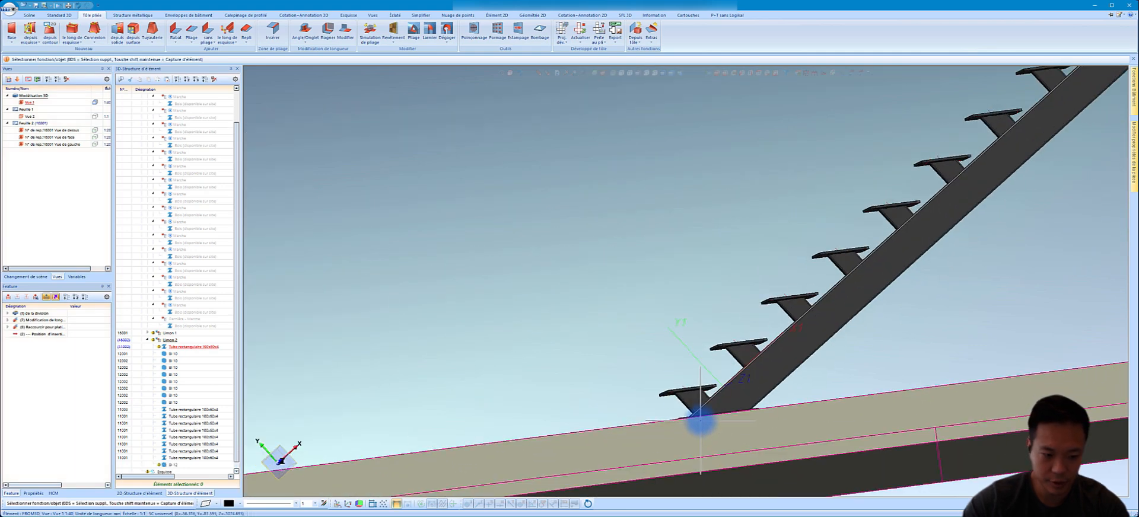
scroll(701, 420, "up", 2)
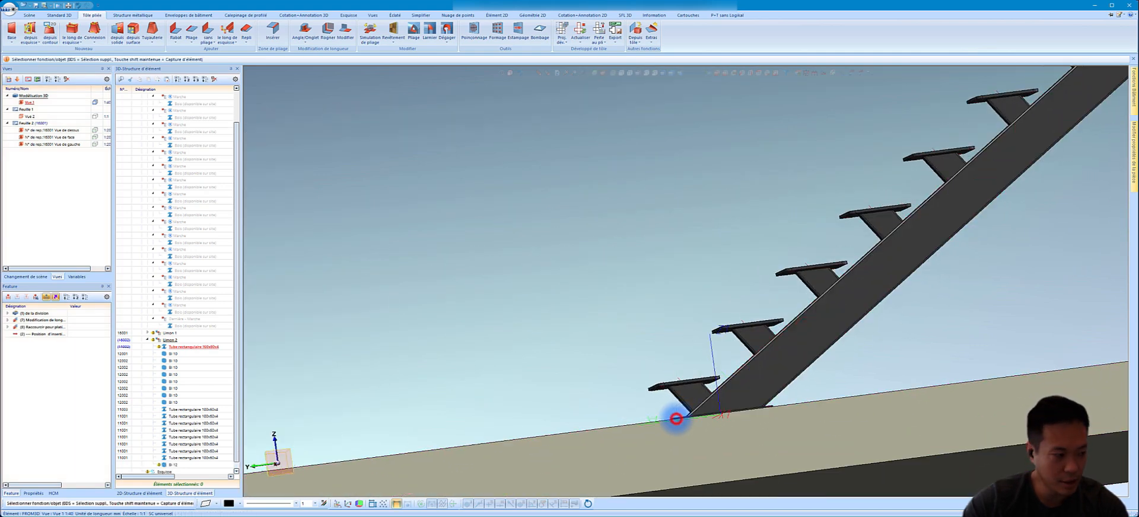
left_click(652, 390)
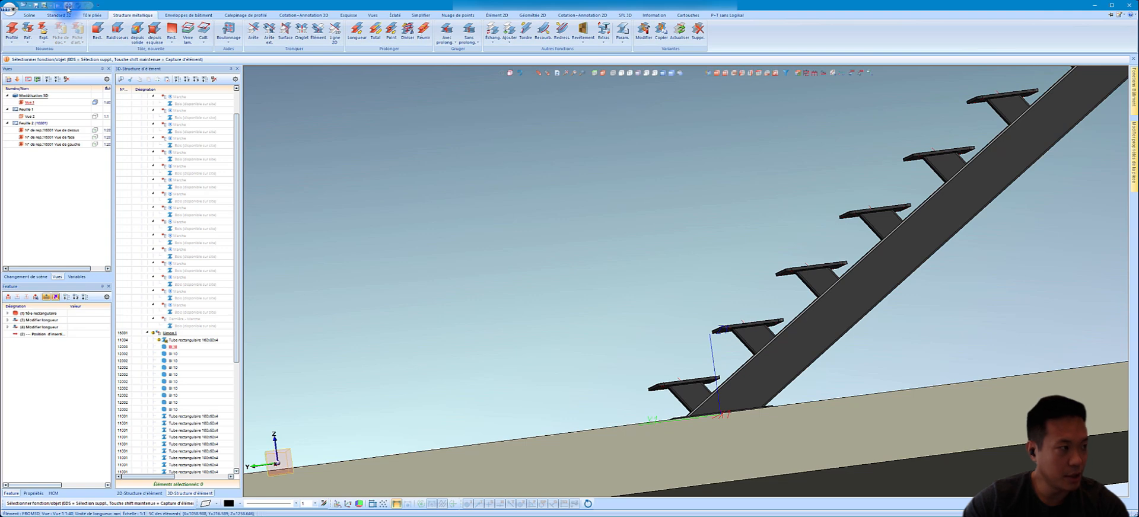
scroll(949, 114, "down", 5)
scroll(941, 94, "up", 5)
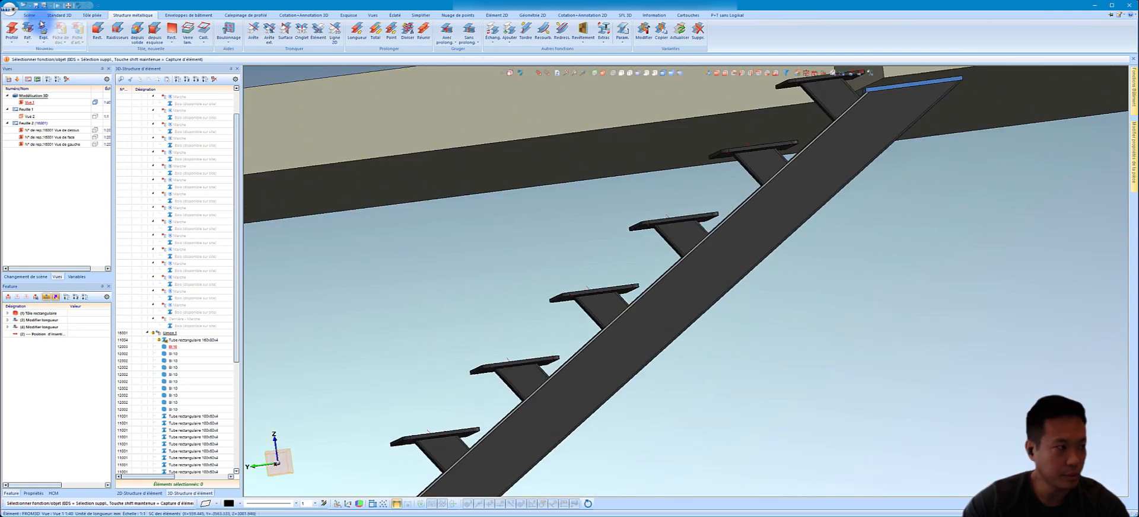
- Replace the Bl 12 end sheet with an automatically placed Bl 10 rectangular sheet in S235JR at Limon 2's upper tube end, all overhangs 0
right_click(907, 92)
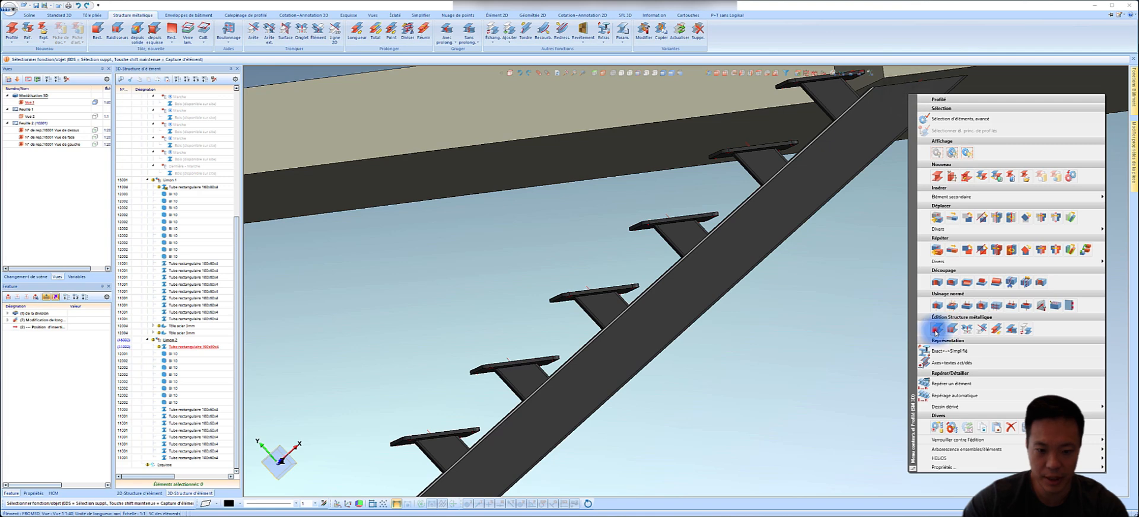
left_click(935, 331)
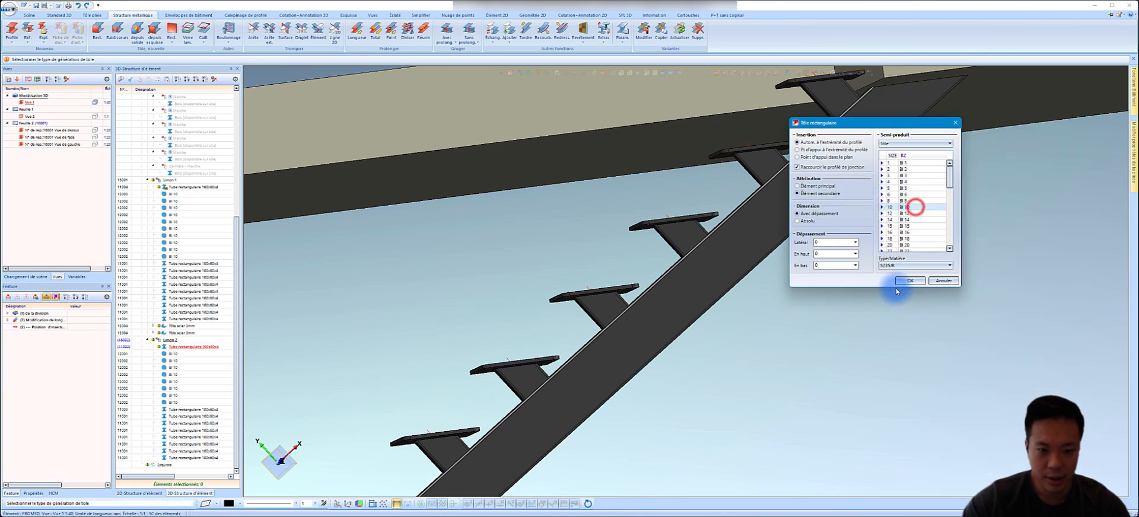
left_click(901, 282)
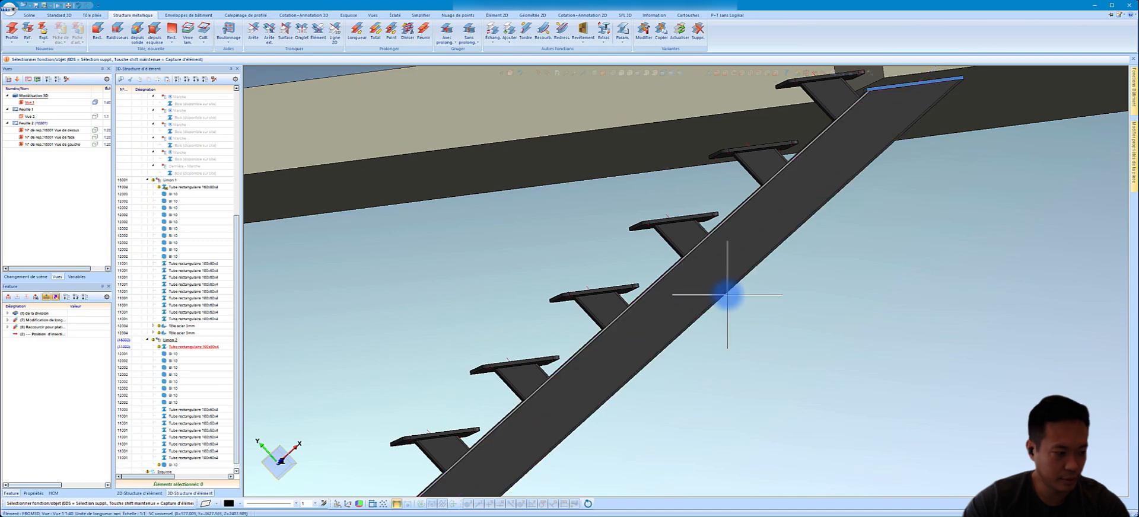
- Extend the new end plate's outer short edge by 15 mm, perpendicular to the edge, using Modify length by value
scroll(880, 178, "up", 5)
left_click(864, 190)
mouse_move(910, 191)
middle_mouse_down()
mouse_move(872, 194)
mouse_move(1017, 204)
mouse_move(789, 224)
mouse_move(896, 199)
middle_mouse_up()
key("Return")
right_click(896, 200)
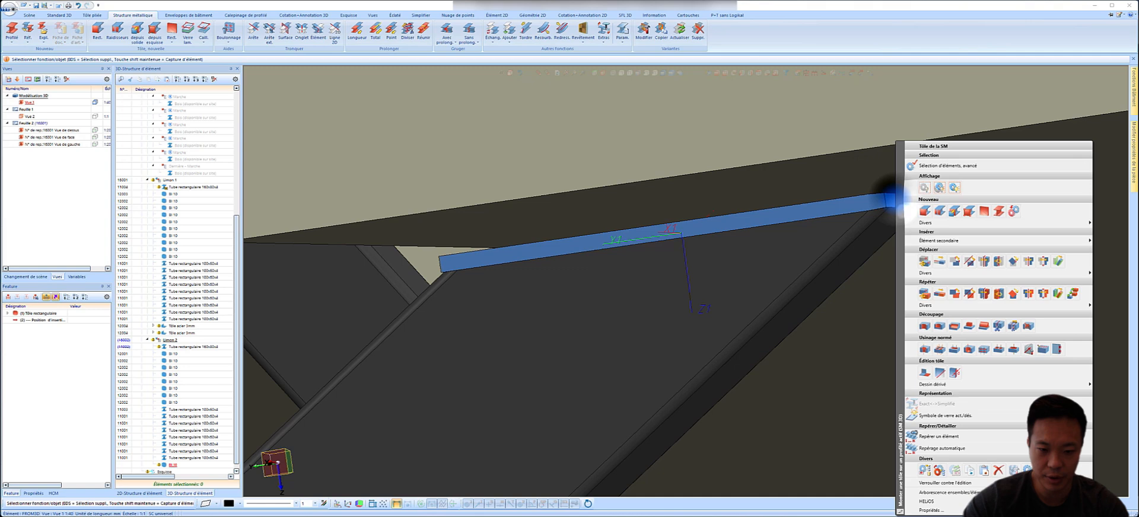
left_click(918, 375)
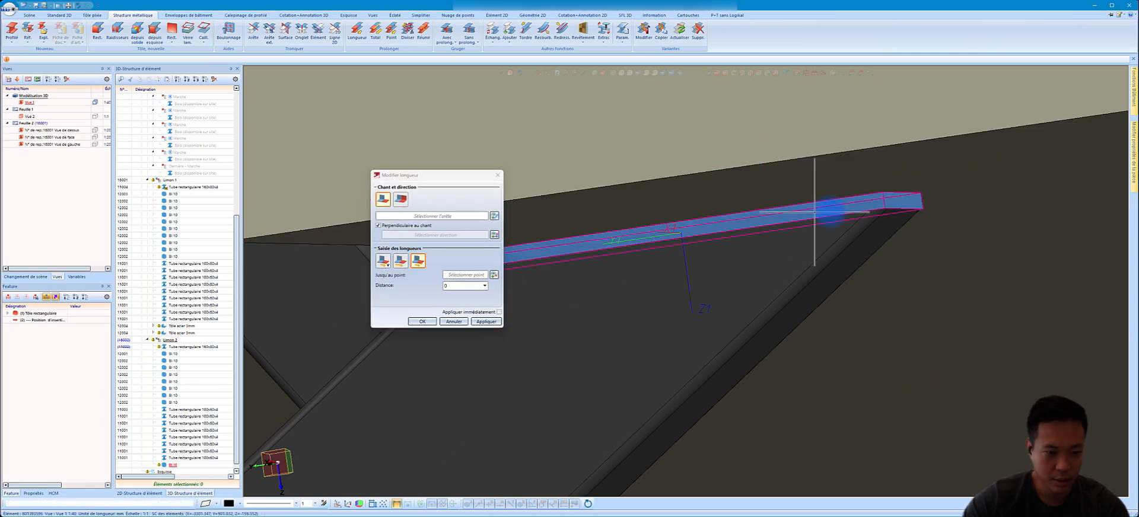
mouse_move(821, 204)
middle_mouse_down()
mouse_move(832, 207)
mouse_move(816, 202)
middle_mouse_up()
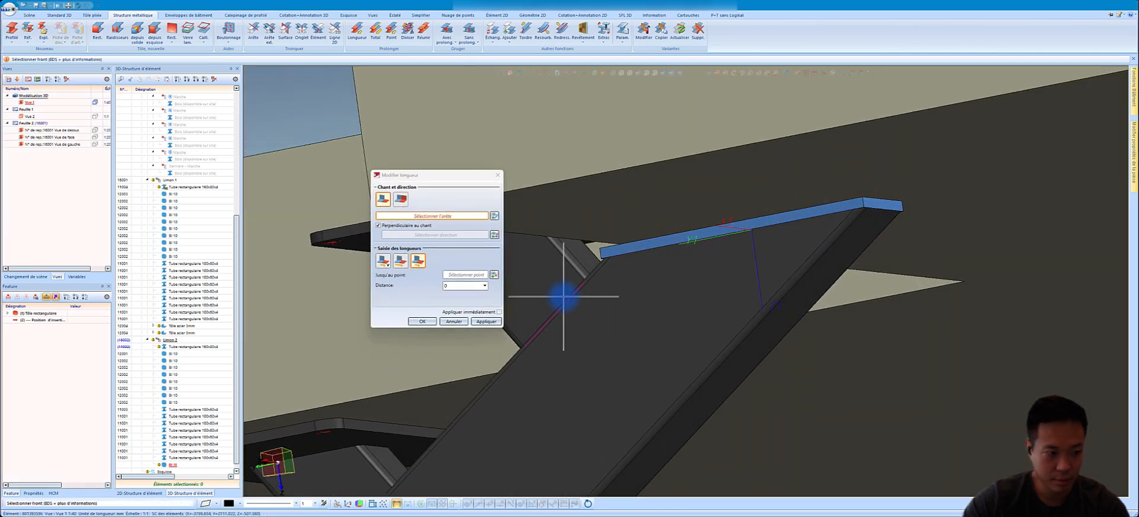
left_click(383, 261)
left_click(878, 204)
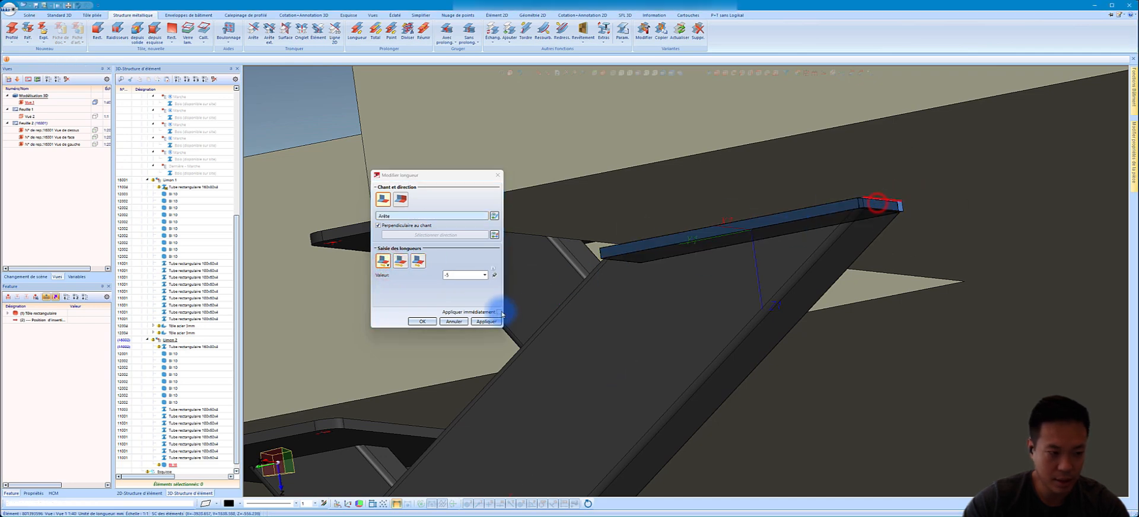
left_click(456, 275)
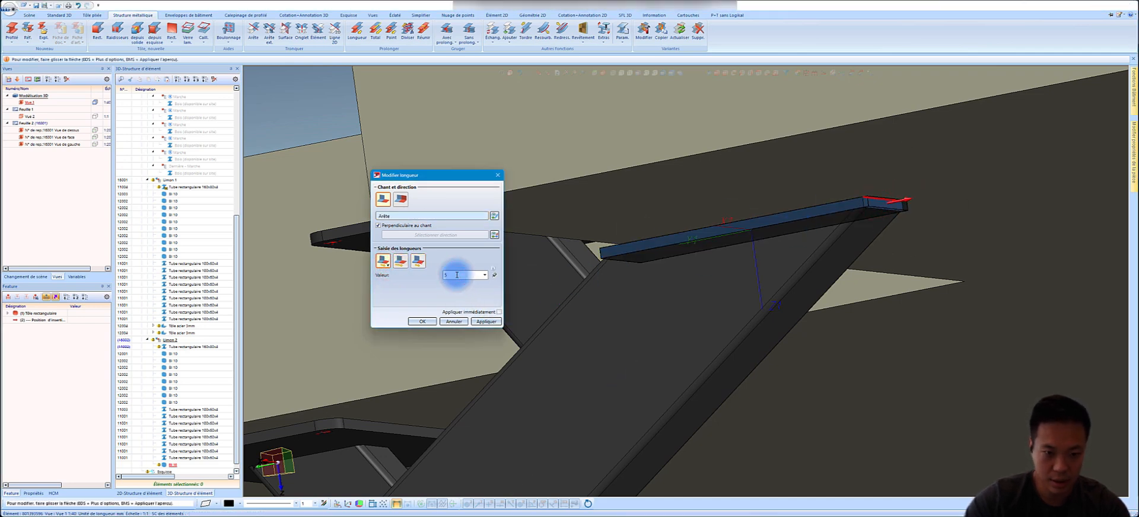
left_click(462, 275)
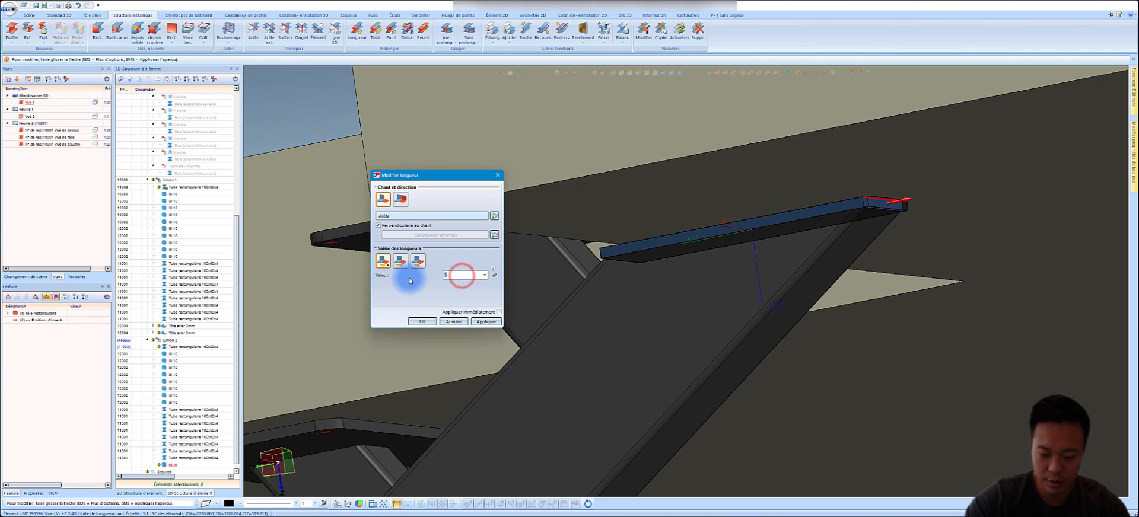
left_click(482, 322)
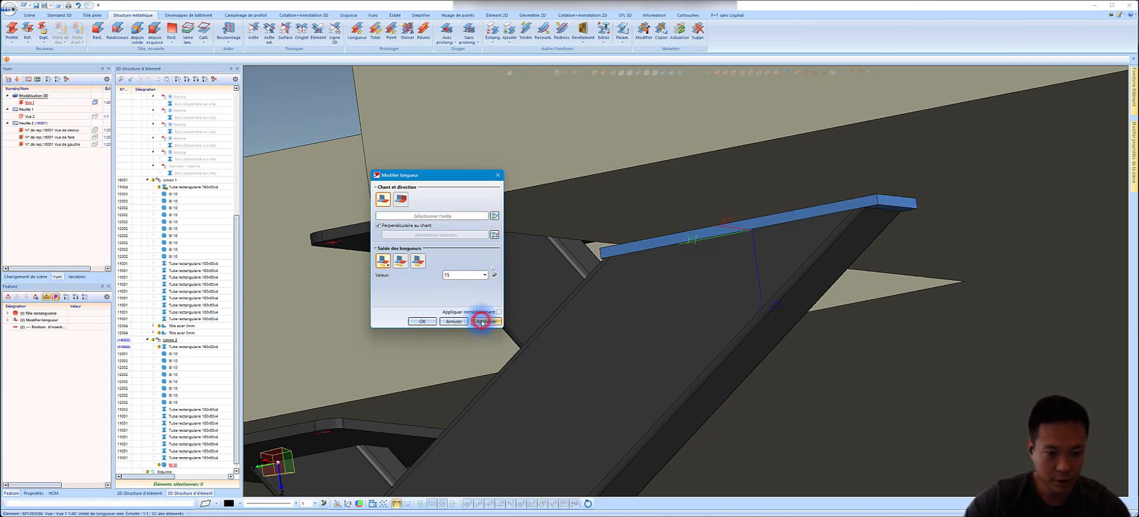
- Extend one long edge of the end plate up to a corner point of the base plate at the stringer's foot, with distance 0
left_click(774, 218)
double_click(456, 275)
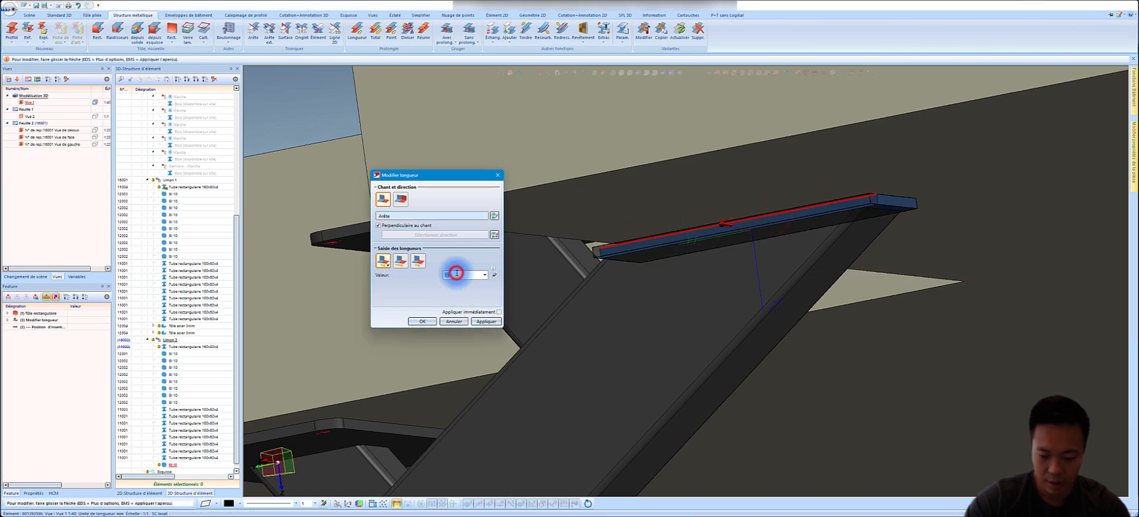
type("30")
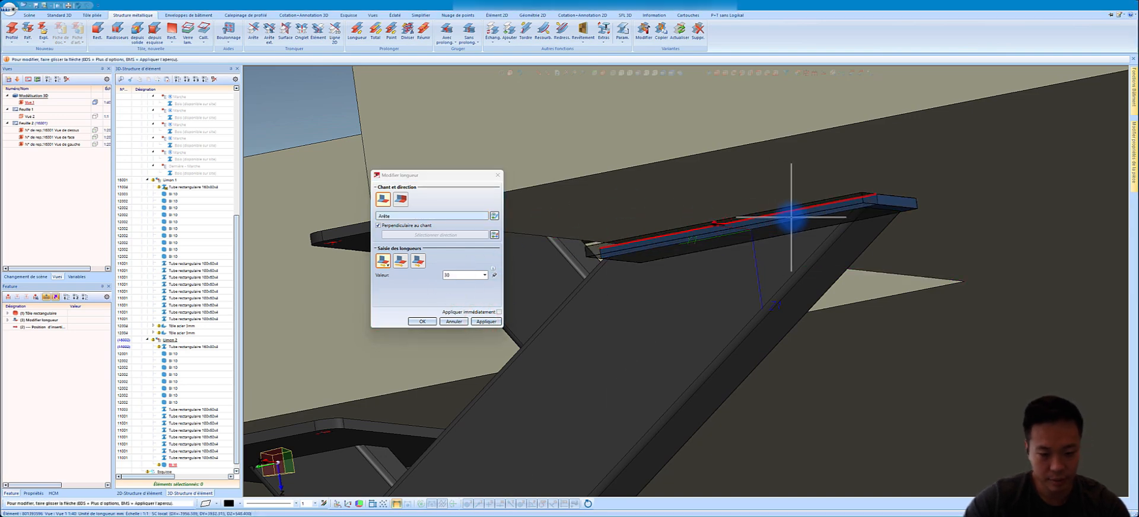
middle_click_drag(791, 218, 736, 205)
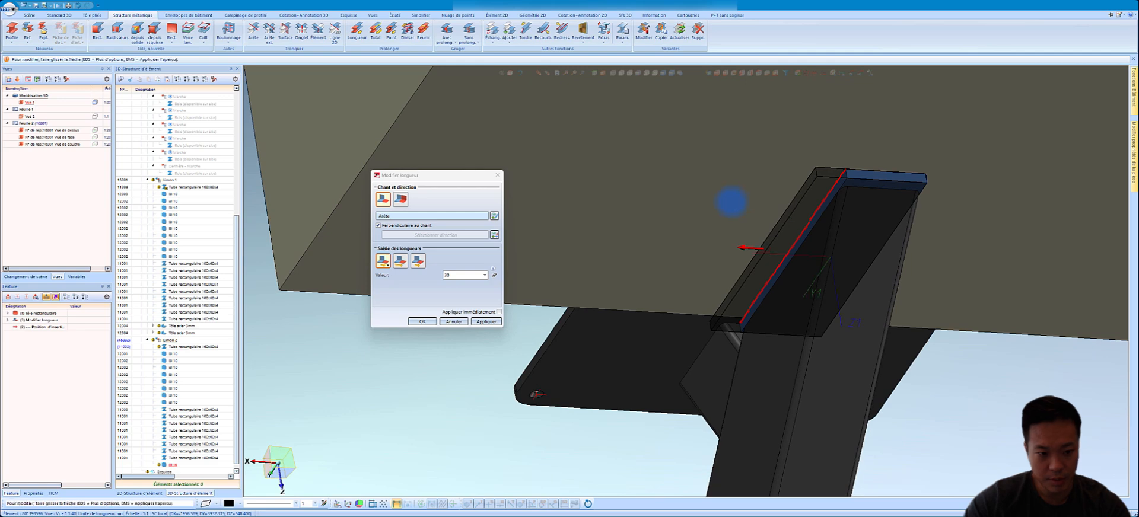
scroll(839, 191, "down", 6)
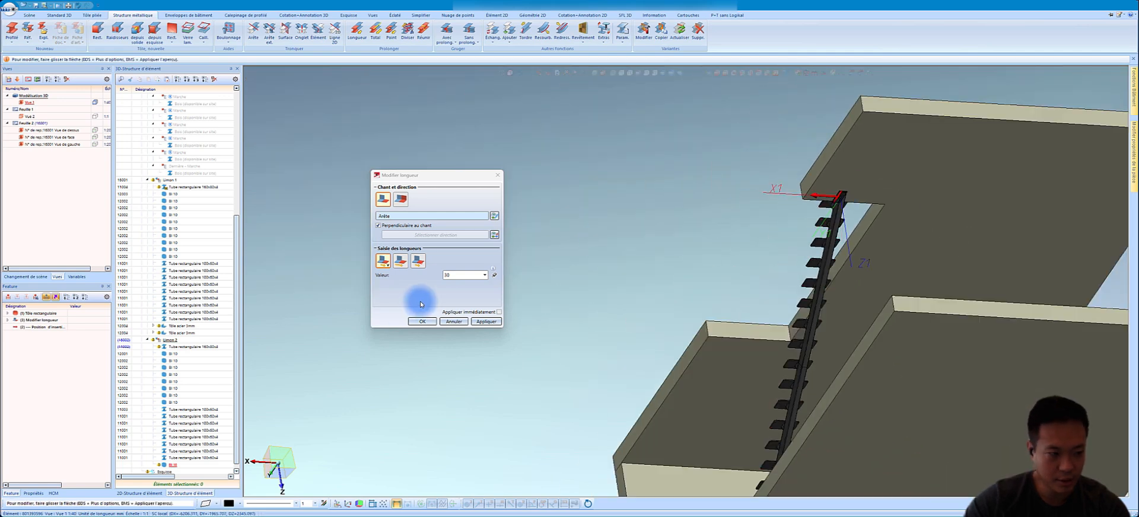
left_click(418, 263)
scroll(771, 250, "down", 5)
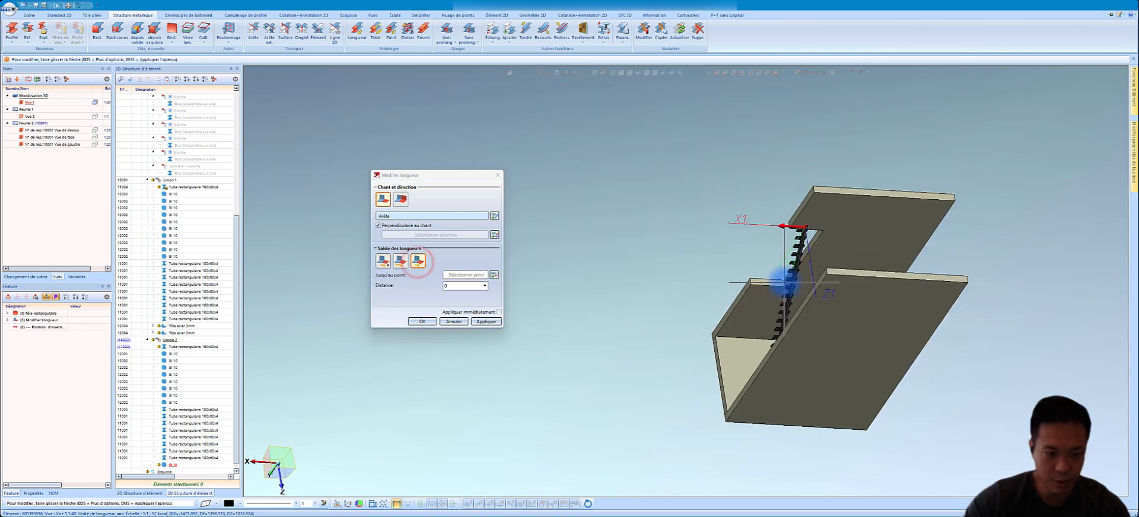
middle_click_drag(788, 286, 796, 344)
scroll(772, 380, "up", 8)
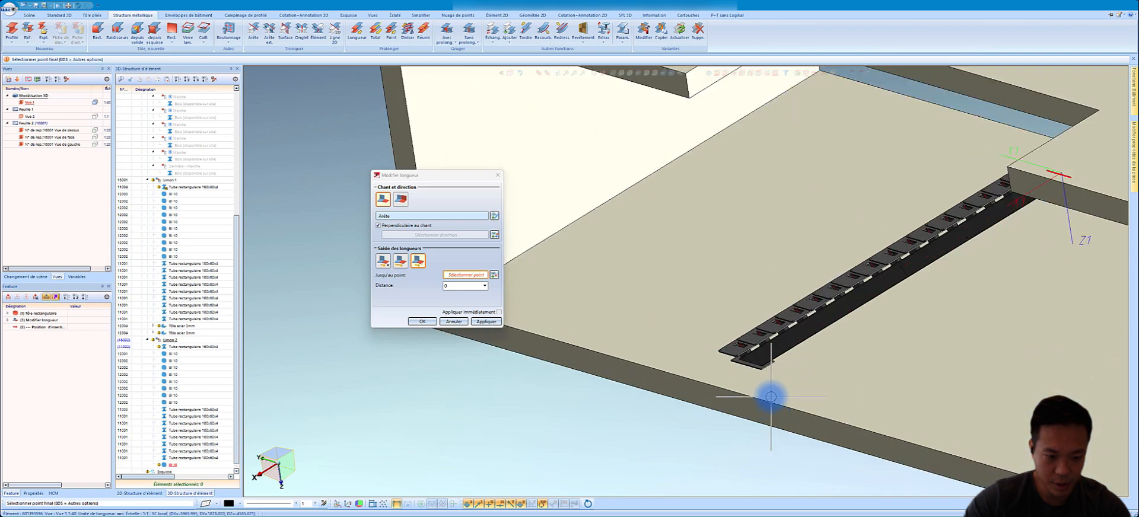
left_click(746, 330)
scroll(653, 343, "down", 8)
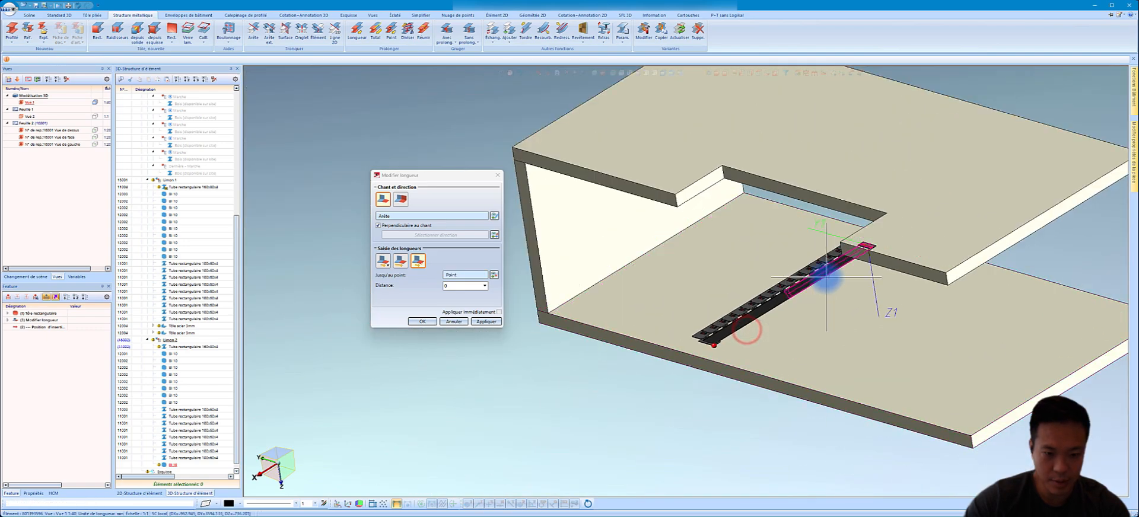
scroll(880, 236, "up", 6)
middle_click_drag(880, 236, 503, 363)
left_click(486, 322)
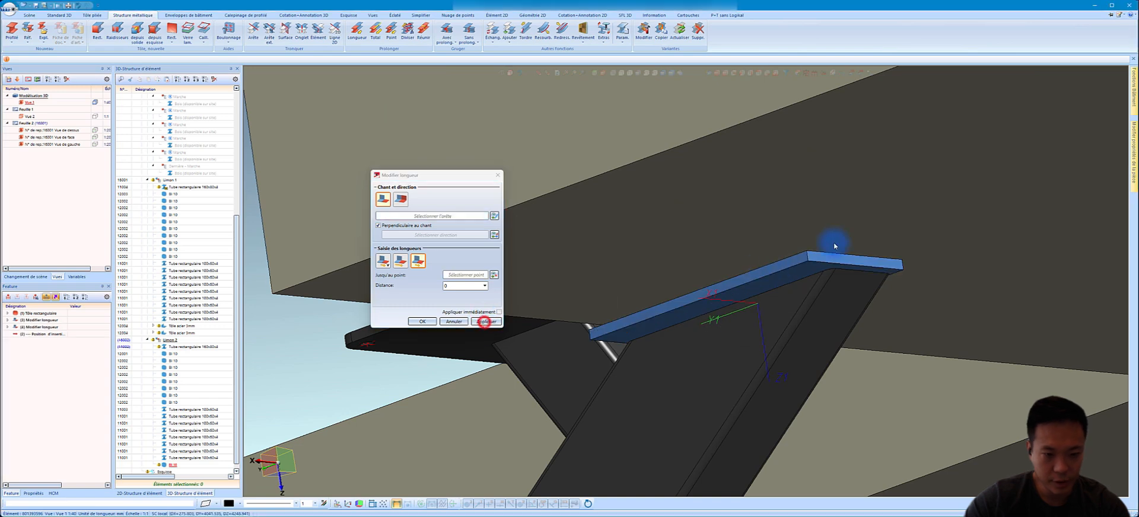
- Extend the end plate's opposite long edge up to the base plate's other side at the stringer's foot, with distance 0, and finish the length modification
left_click(897, 269)
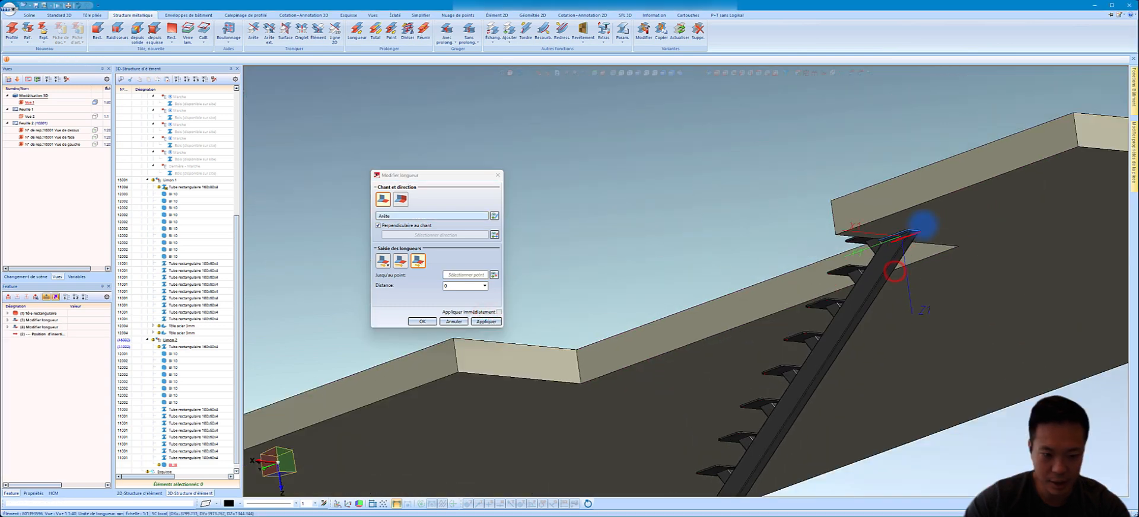
scroll(923, 226, "up", 2)
middle_click_drag(883, 265, 849, 408)
scroll(883, 449, "up", 5)
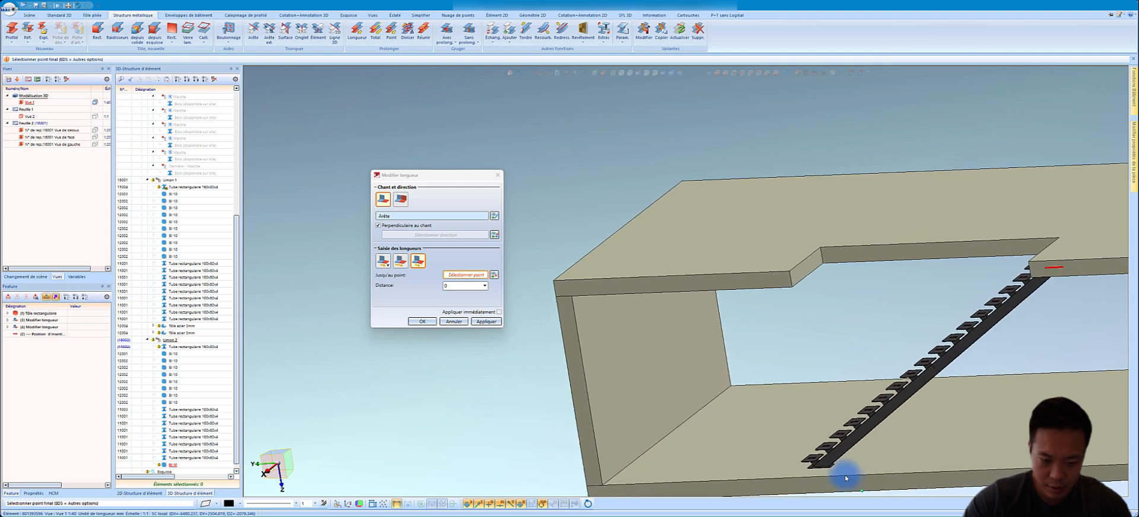
middle_click_drag(883, 455, 890, 443)
scroll(910, 427, "up", 3)
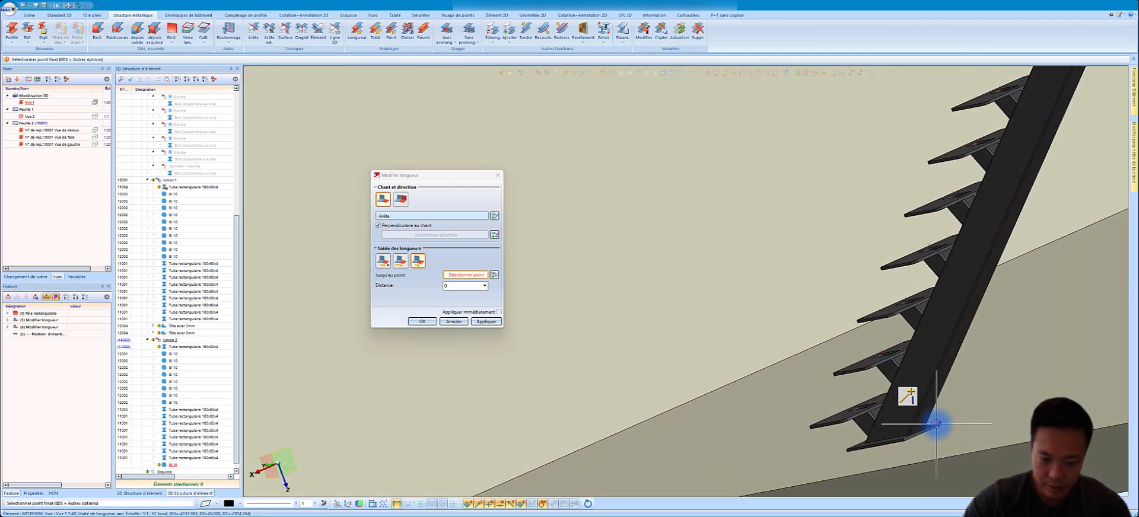
left_click(937, 425)
scroll(758, 376, "down", 5)
scroll(872, 186, "up", 5)
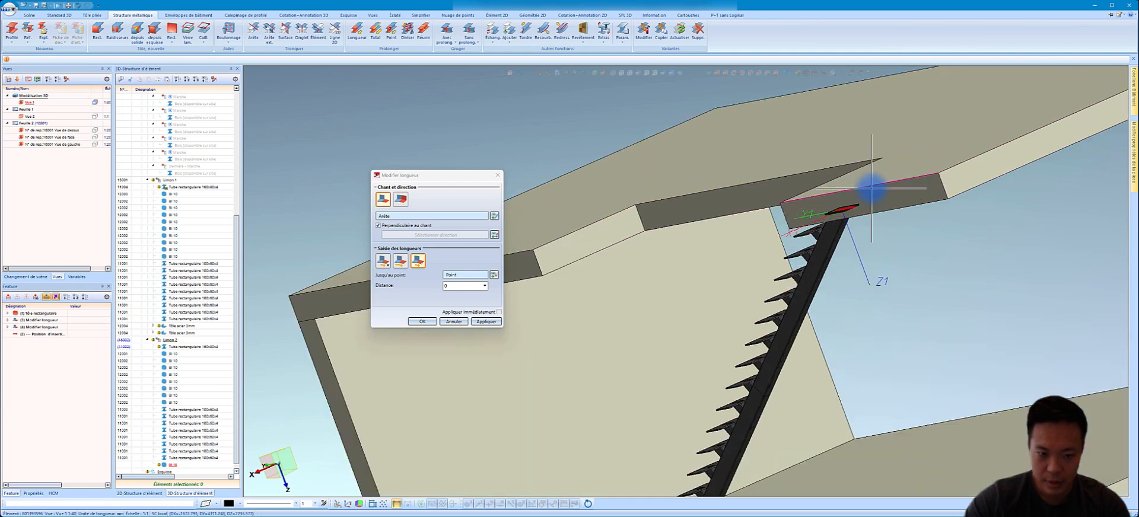
scroll(826, 225, "up", 4)
middle_click_drag(825, 226, 597, 334)
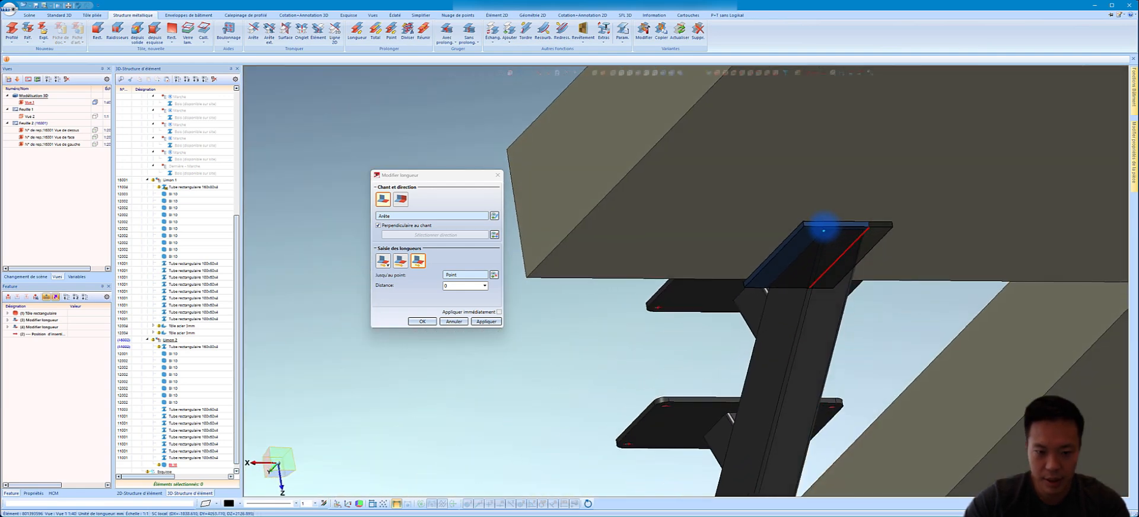
left_click(487, 322)
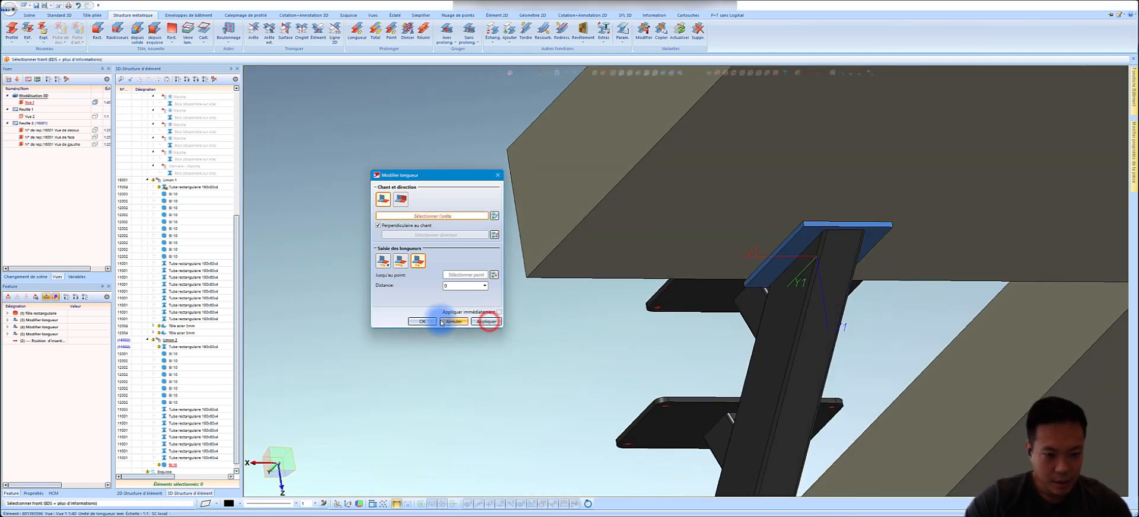
left_click(421, 321)
- Start rounding Limon 2's upper end plate with radius 3, picking the corner edges at both ends of its long side
scroll(796, 238, "down", 2)
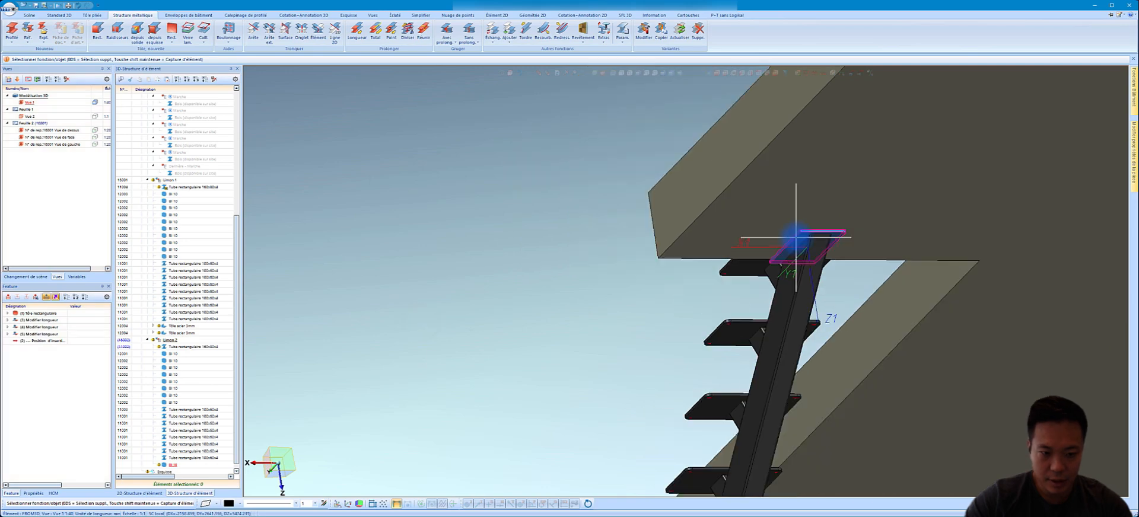
left_click(797, 238)
middle_click_drag(796, 237, 900, 245)
key("Return")
scroll(765, 247, "up", 6)
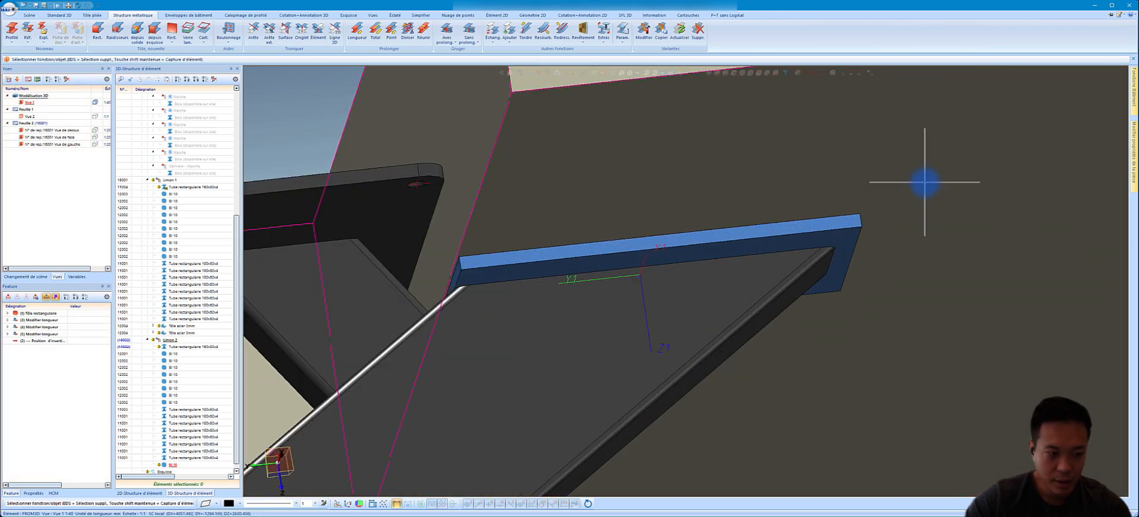
scroll(478, 267, "up", 2)
scroll(501, 270, "down", 4)
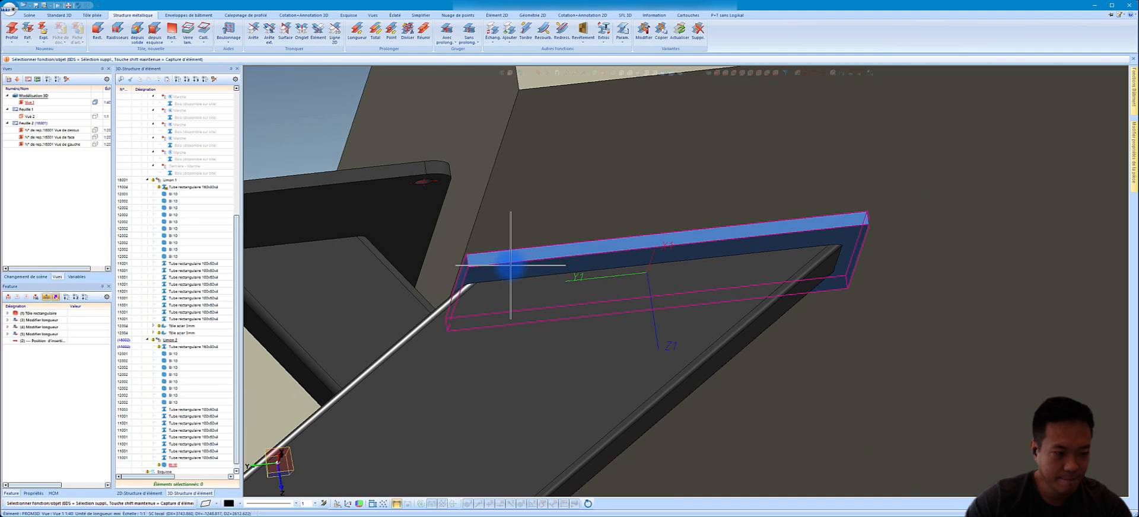
left_click(60, 15)
left_click(342, 30)
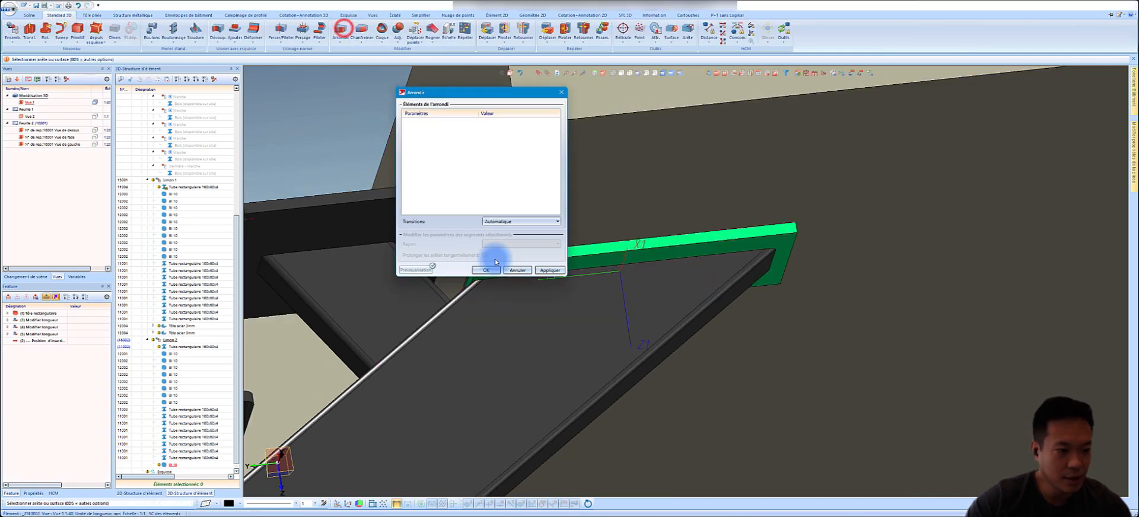
scroll(788, 190, "down", 3)
scroll(654, 203, "up", 5)
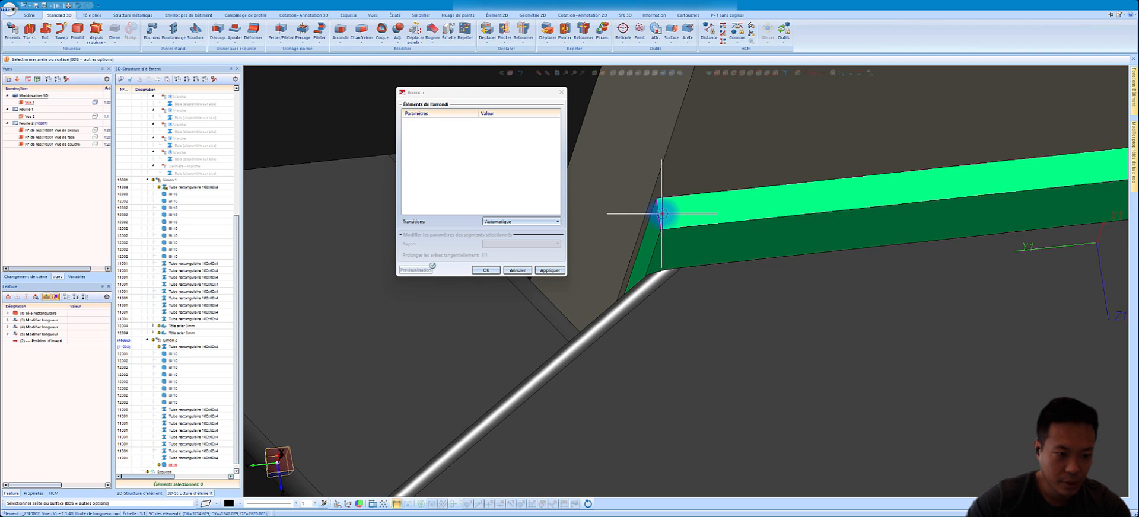
left_click(662, 214)
left_click(512, 122)
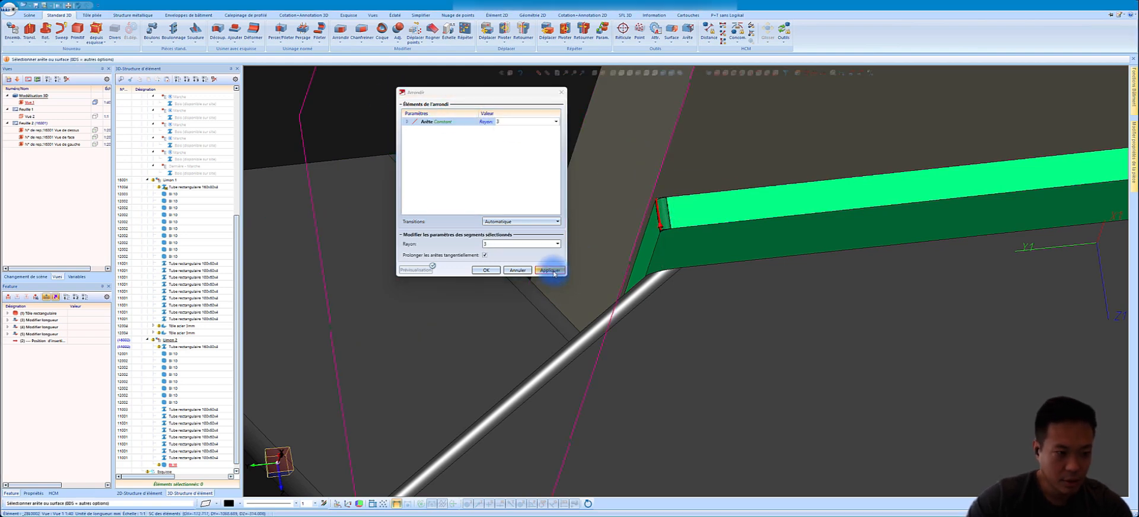
scroll(674, 208, "down", 3)
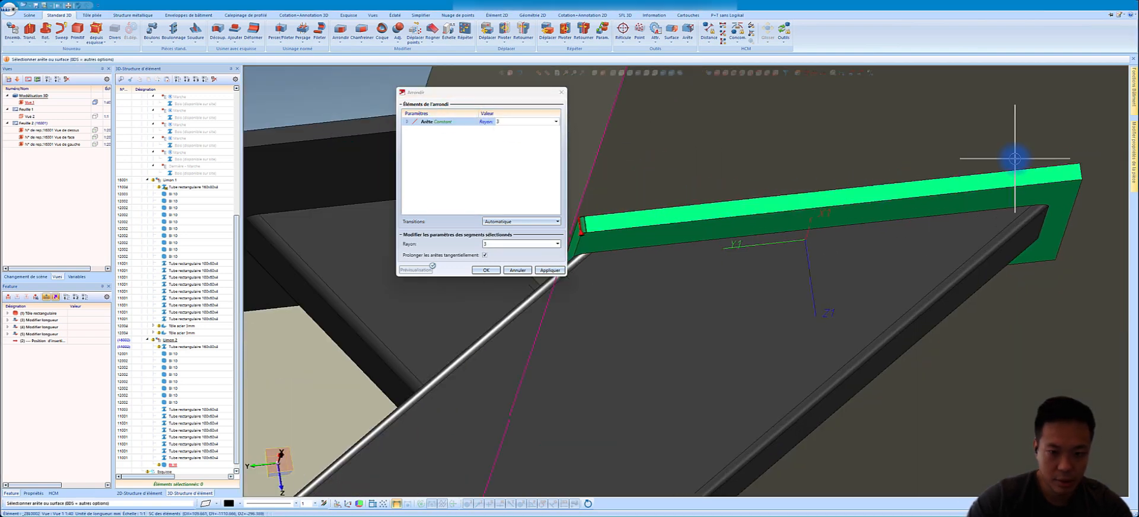
left_click(1079, 172)
scroll(1054, 256, "up", 2)
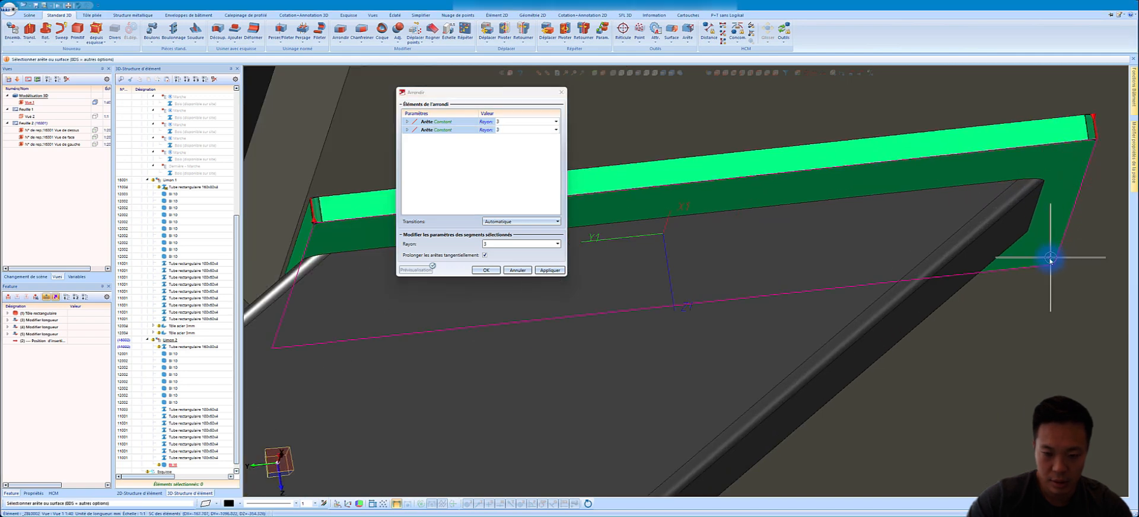
- Add the end plate's two remaining corner edges with radius 3 and apply the rounding
middle_click_drag(1051, 258, 1017, 264)
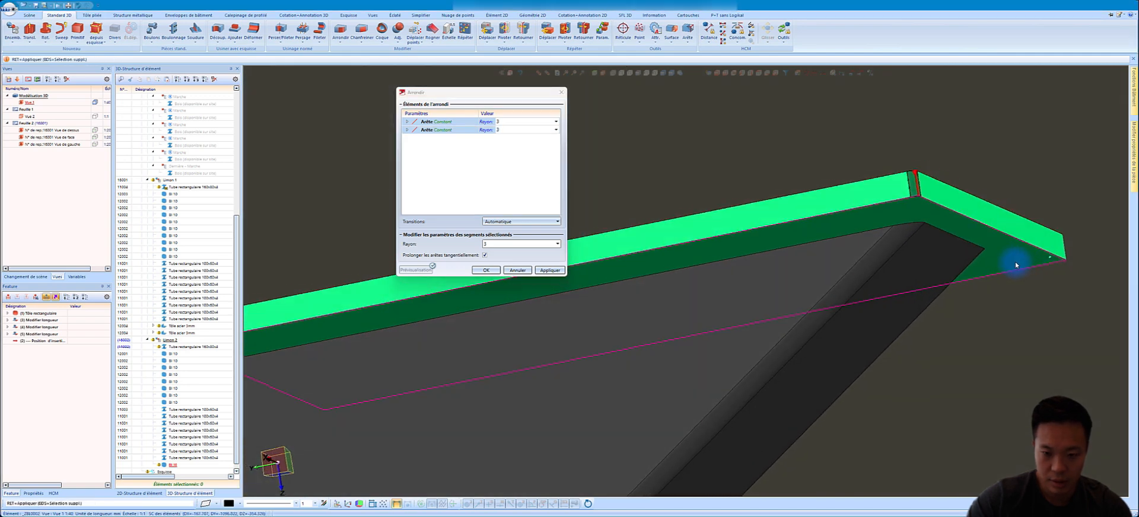
left_click(1072, 233)
scroll(997, 224, "down", 3)
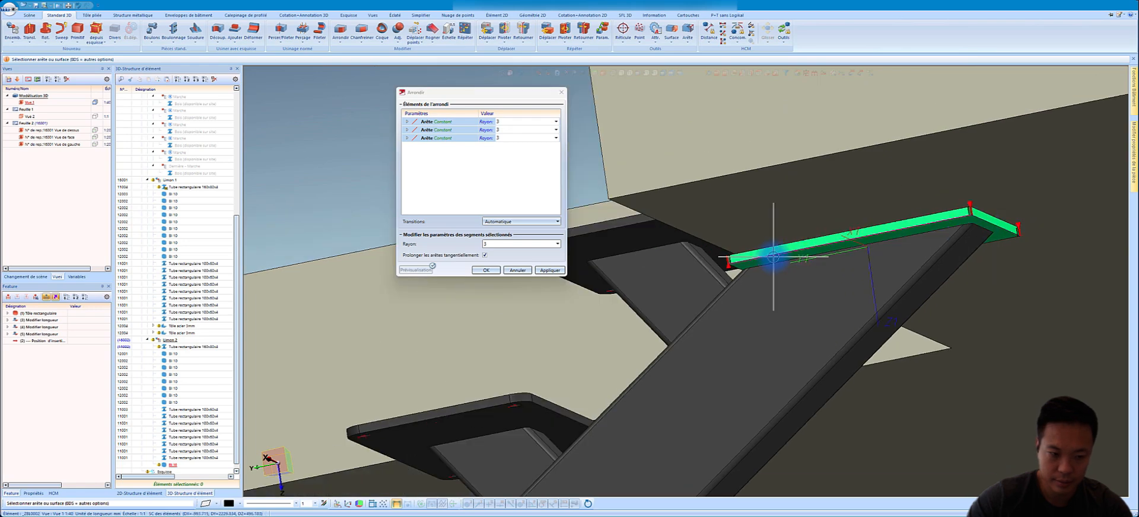
middle_click_drag(791, 260, 941, 256)
scroll(624, 264, "up", 2)
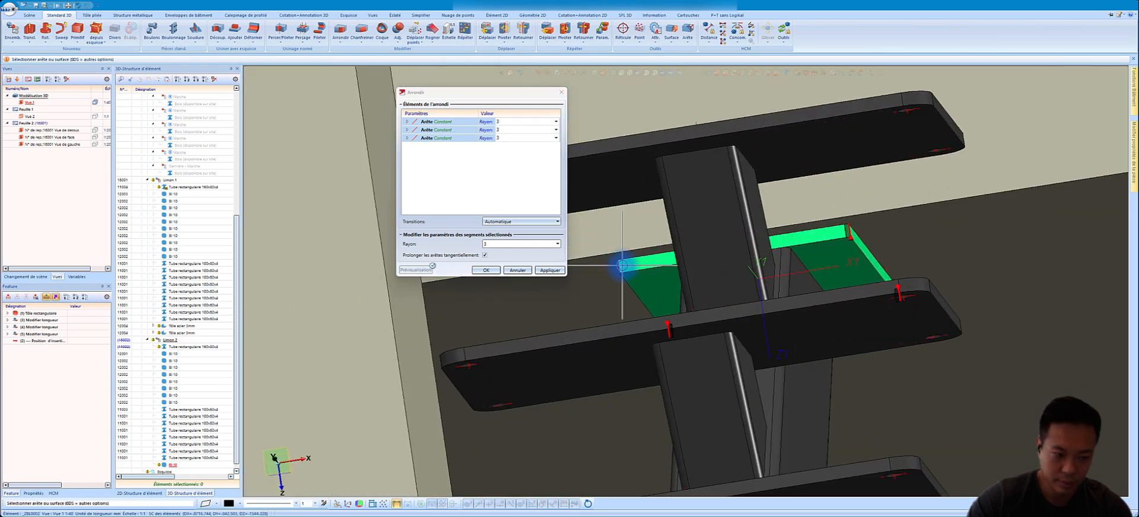
left_click(623, 266)
left_click(541, 271)
- Pick the base plate's two corner edges along its short side at the stringer's foot for rounding with radius 3
scroll(819, 201, "down", 8)
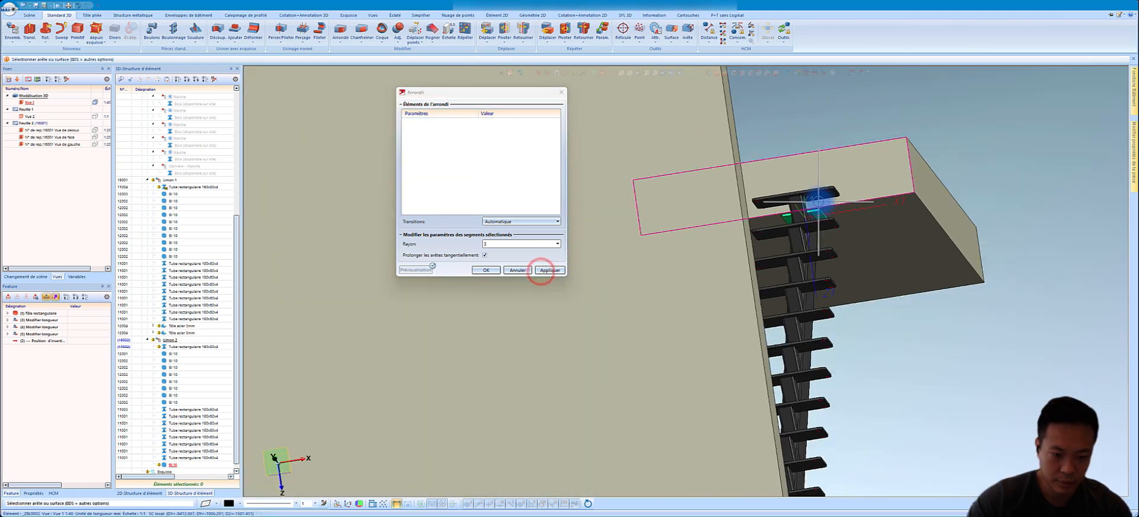
scroll(799, 367, "up", 2)
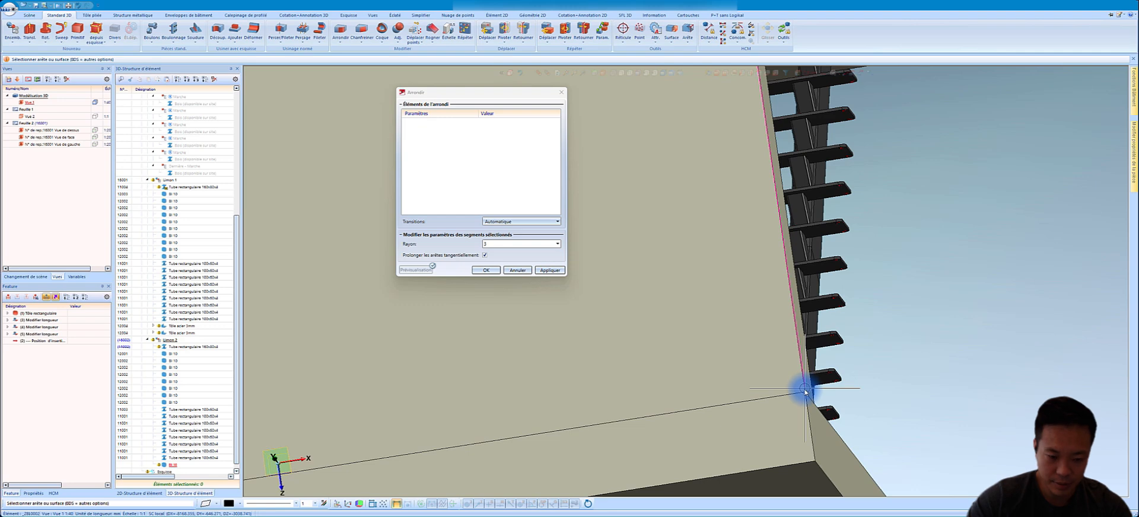
middle_click_drag(805, 391, 783, 417)
scroll(785, 416, "down", 4)
scroll(879, 251, "up", 8)
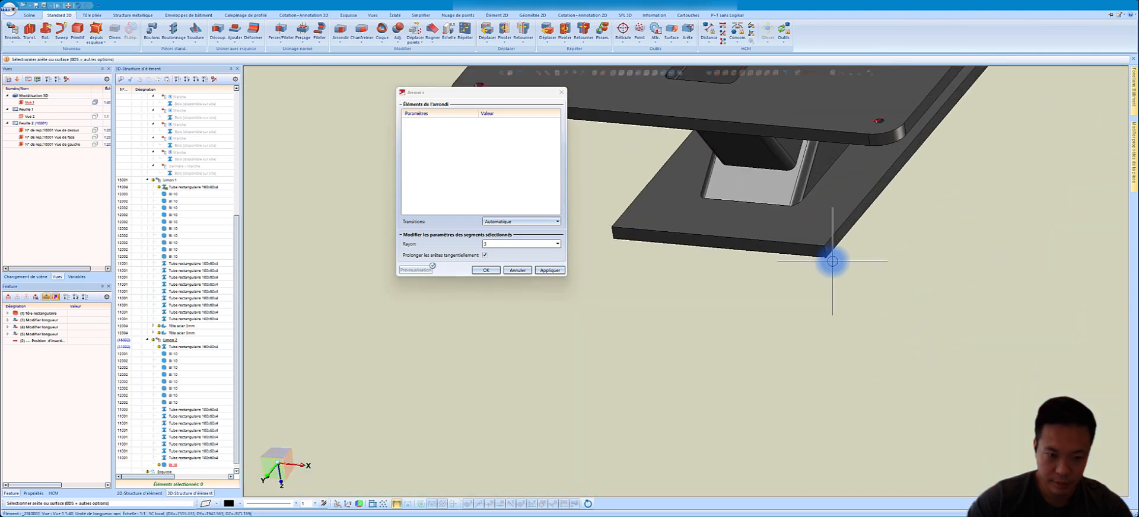
middle_click_drag(832, 261, 741, 241)
left_click(819, 243)
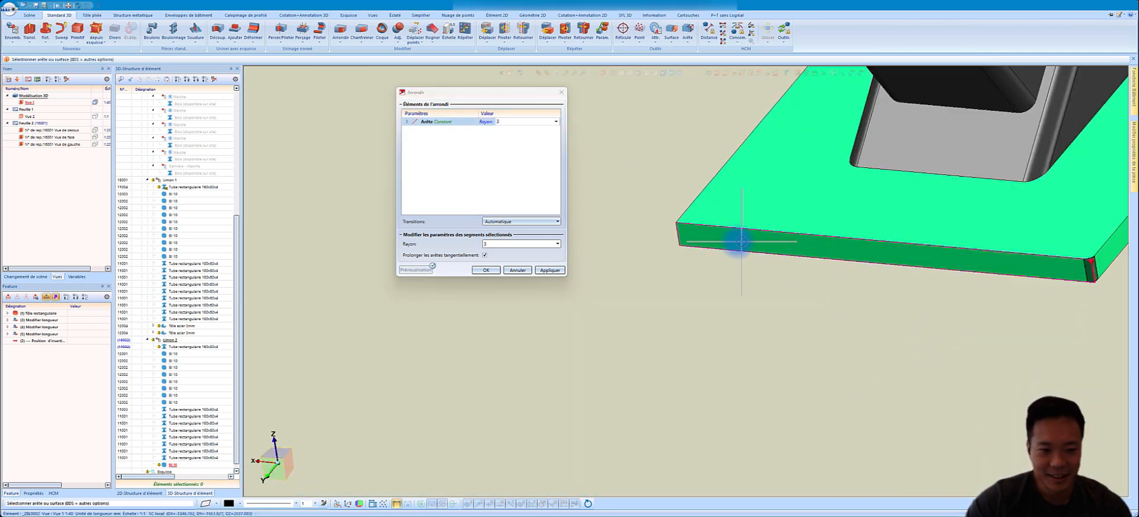
left_click(680, 237)
- Add the base plate's other two corner edges with radius 3, apply the rounding and finish the command
scroll(1056, 132, "down", 3)
scroll(972, 114, "up", 4)
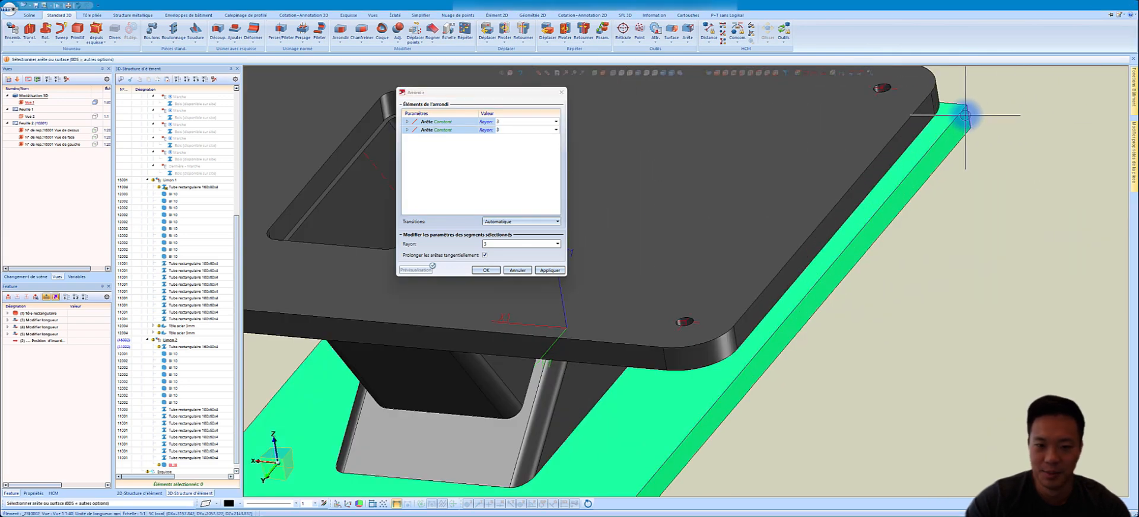
left_click(967, 115)
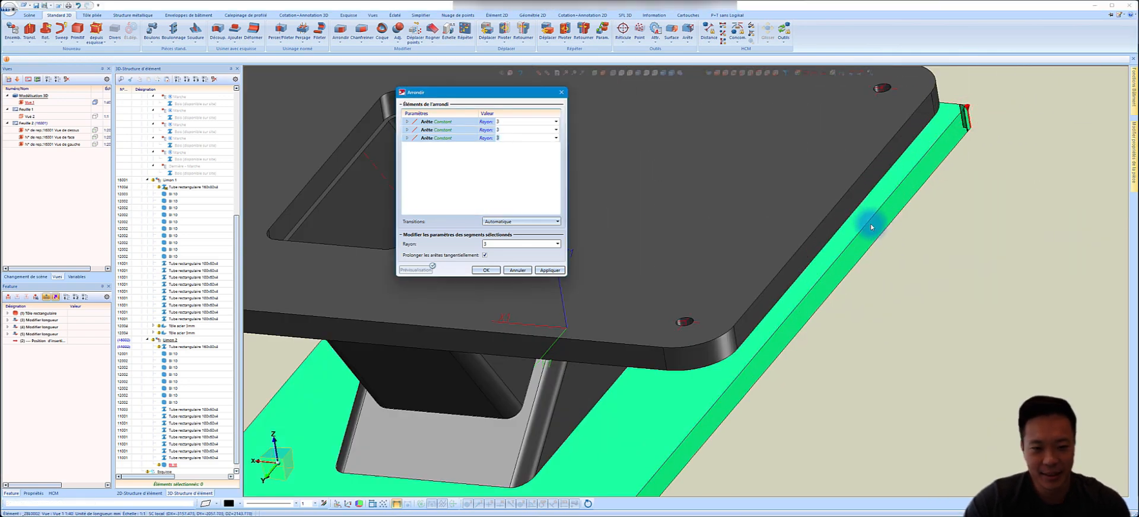
scroll(870, 224, "down", 4)
middle_click_drag(838, 205, 871, 308)
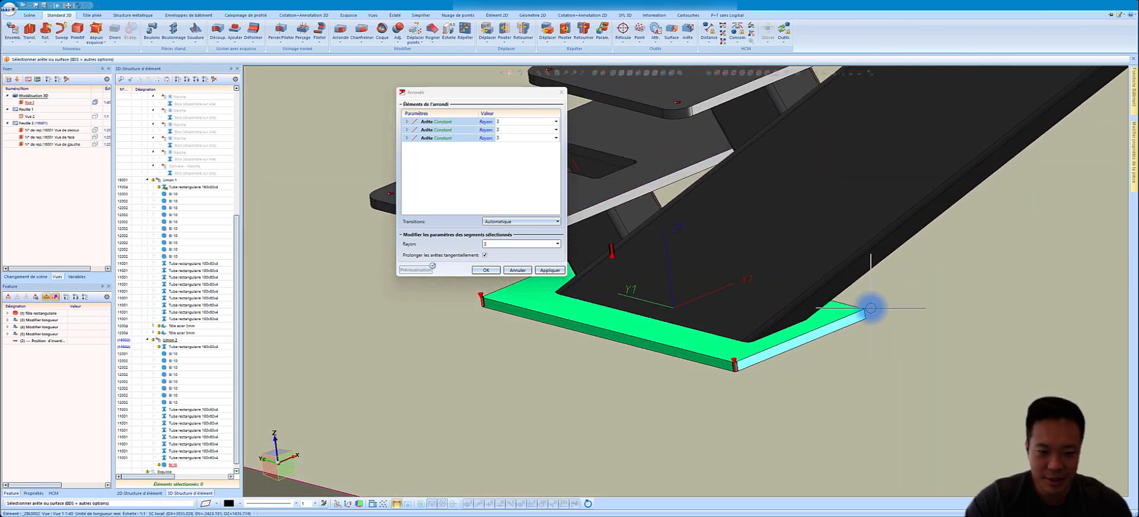
scroll(869, 310, "up", 3)
left_click(864, 316)
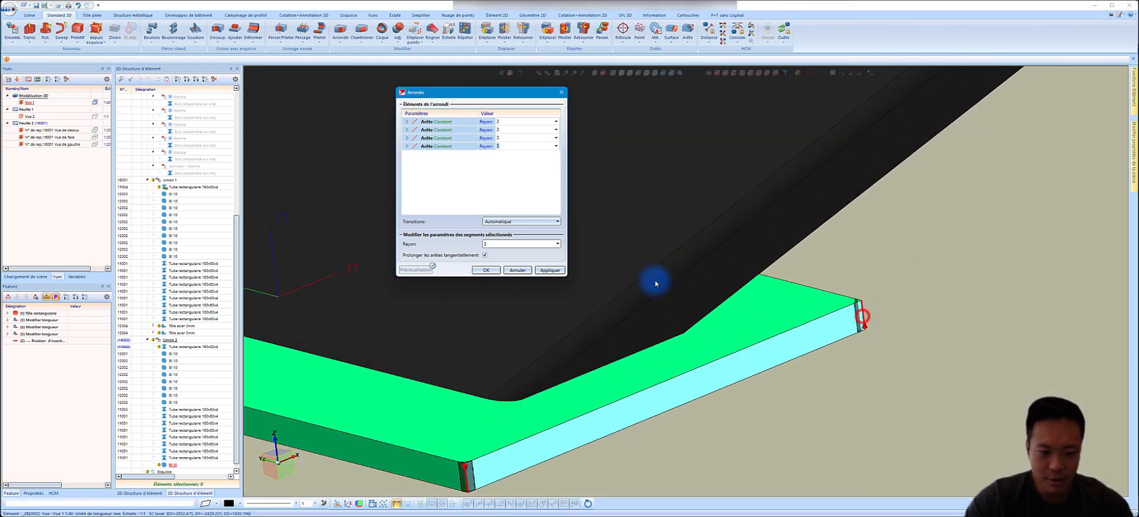
left_click(548, 270)
left_click(485, 271)
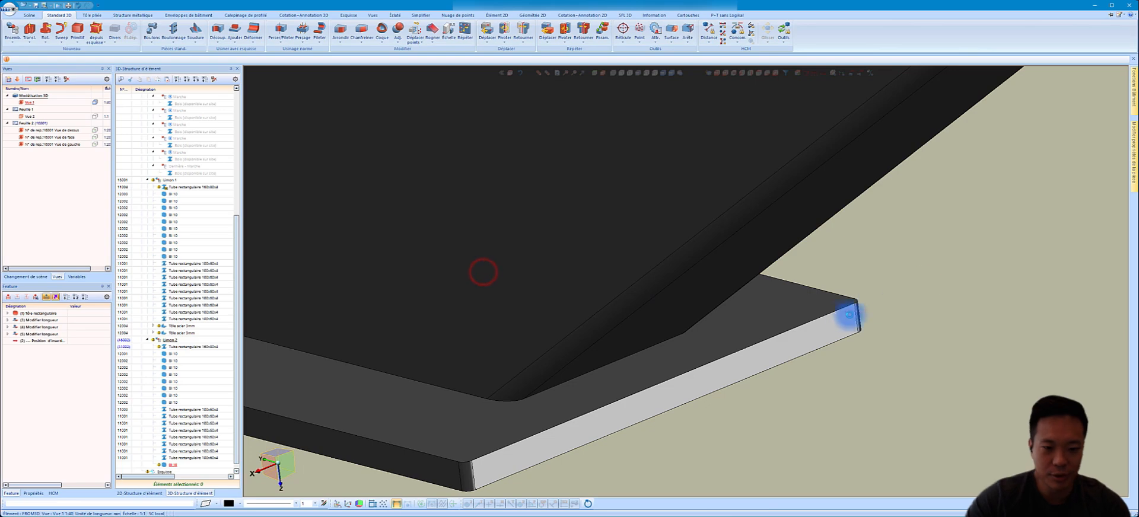
- Examine the finished stringer from foot to top, especially its upper end plate's fit against the slab
scroll(850, 314, "down", 6)
middle_click_drag(685, 307, 742, 309)
scroll(623, 399, "down", 5)
scroll(855, 189, "down", 3)
scroll(879, 166, "up", 8)
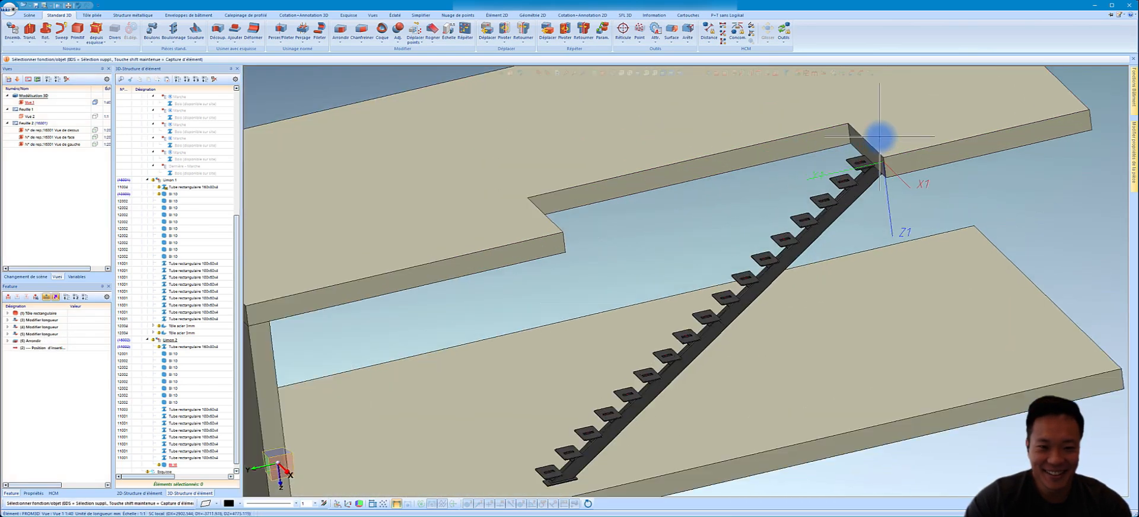
mouse_move(878, 172)
middle_mouse_down()
mouse_move(873, 158)
mouse_move(892, 178)
middle_mouse_up()
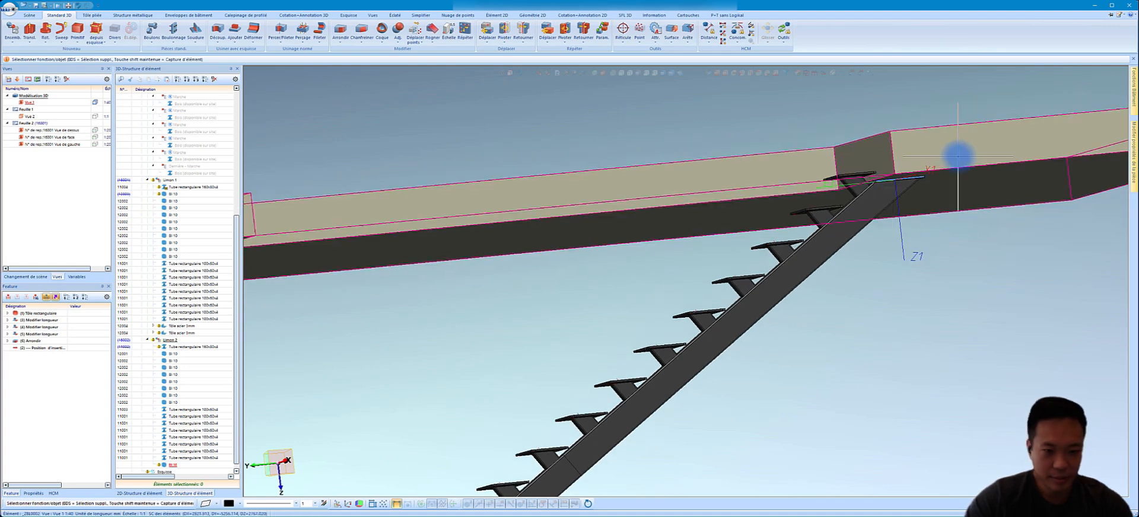
scroll(925, 178, "down", 3)
scroll(908, 178, "up", 8)
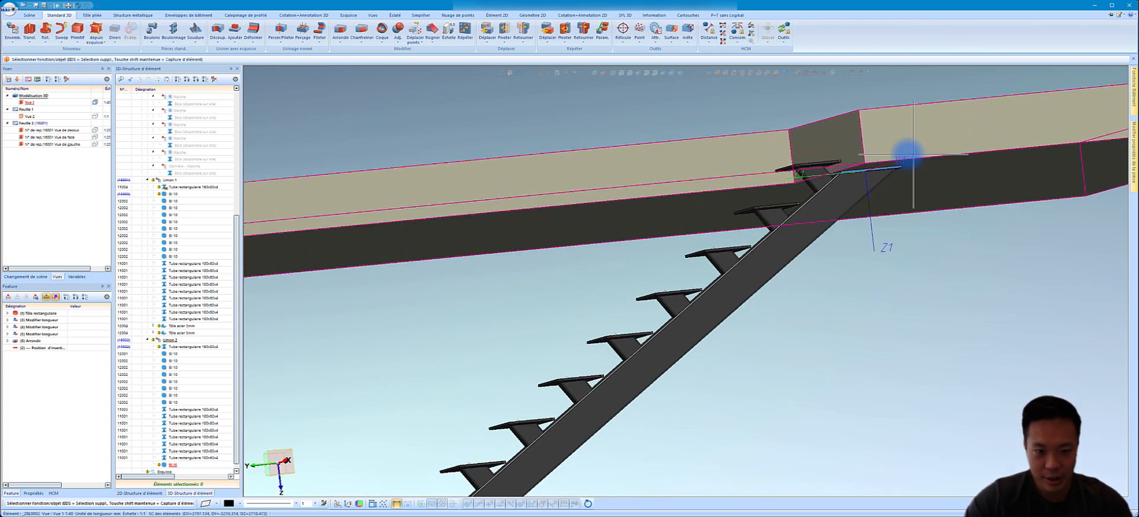
mouse_move(742, 198)
middle_mouse_down()
mouse_move(764, 183)
mouse_move(750, 214)
middle_mouse_up()
scroll(834, 178, "down", 5)
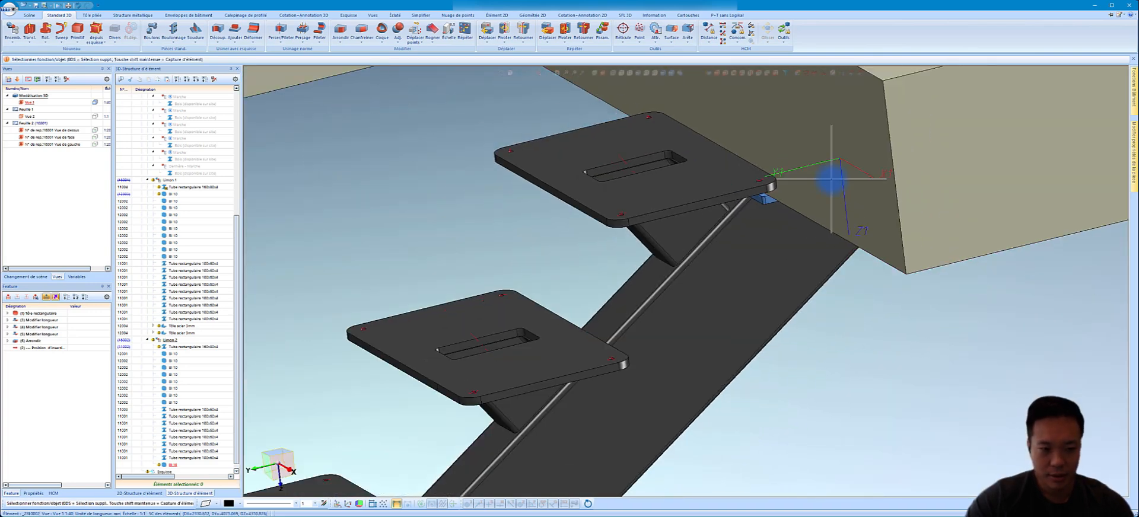
scroll(845, 176, "down", 4)
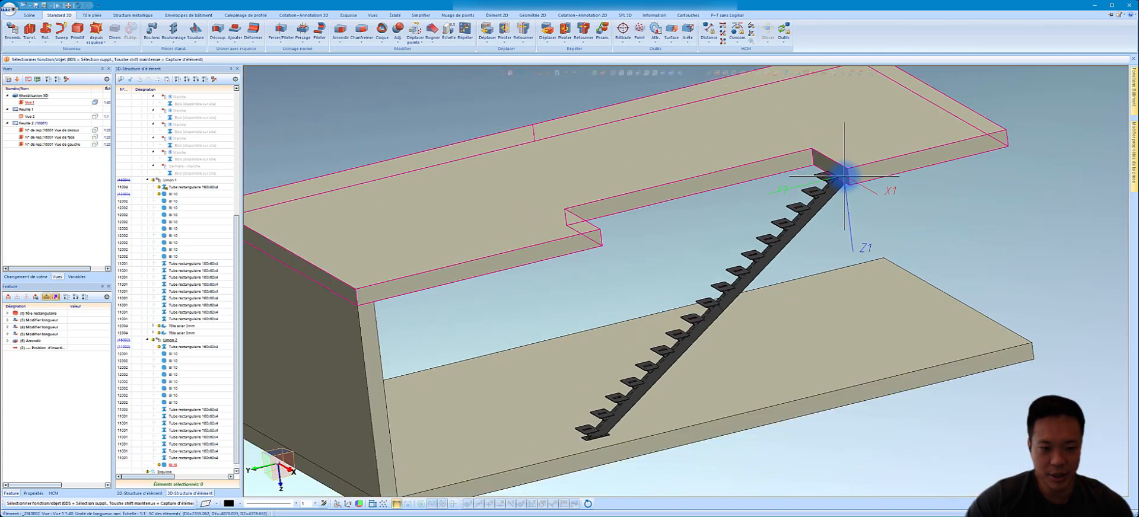
- Show the hidden Marches assembly again and view the whole staircase with its wooden treads
scroll(179, 201, "up", 9)
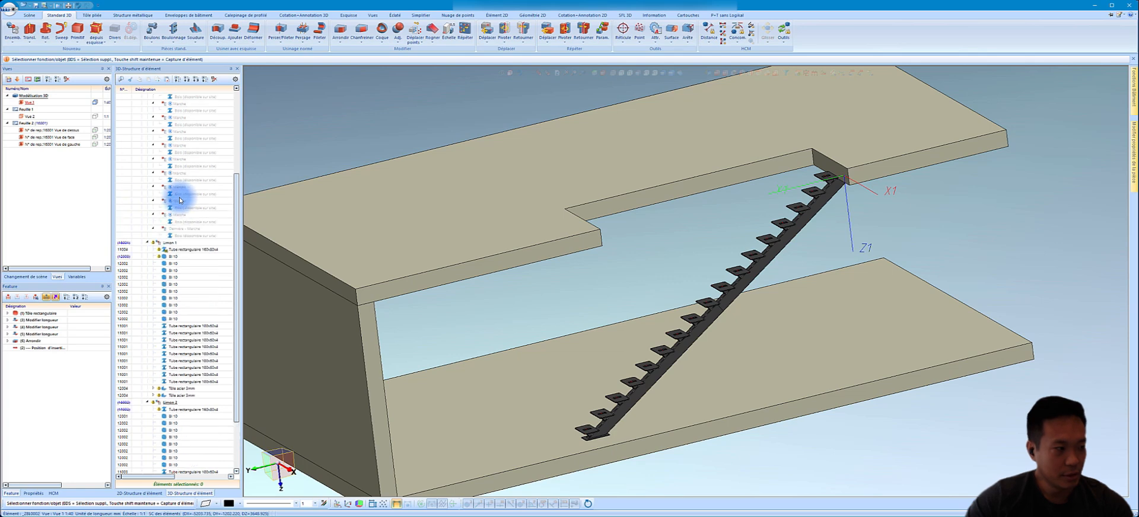
right_click(176, 128)
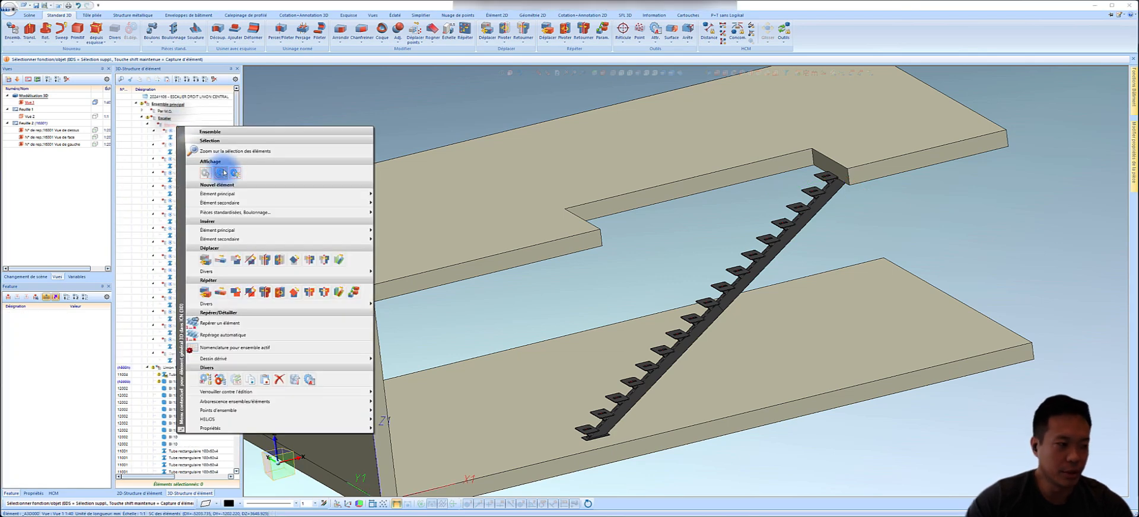
left_click(230, 174)
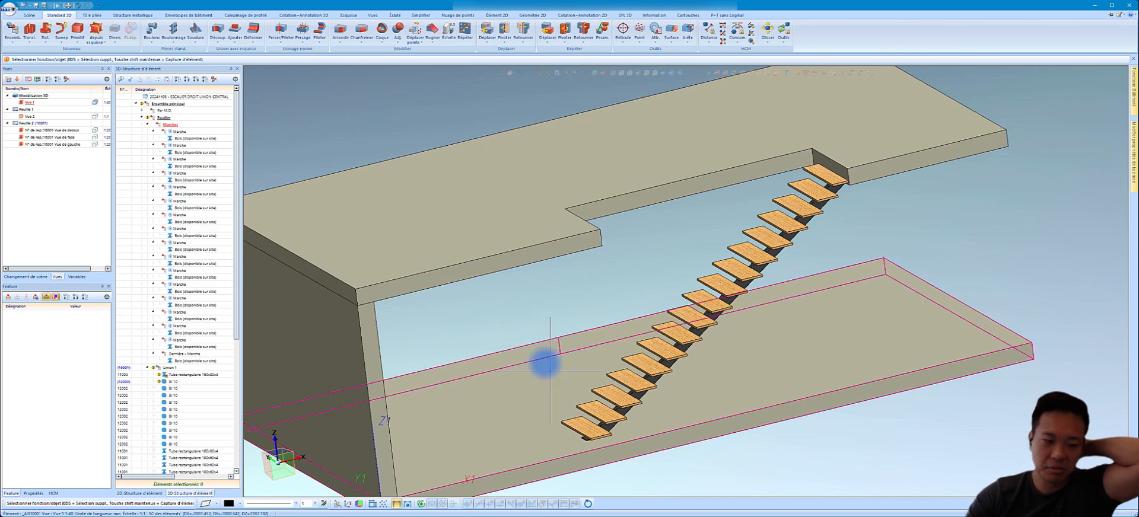
scroll(541, 361, "up", 3)
scroll(595, 445, "down", 3)
middle_click_drag(693, 315, 733, 311)
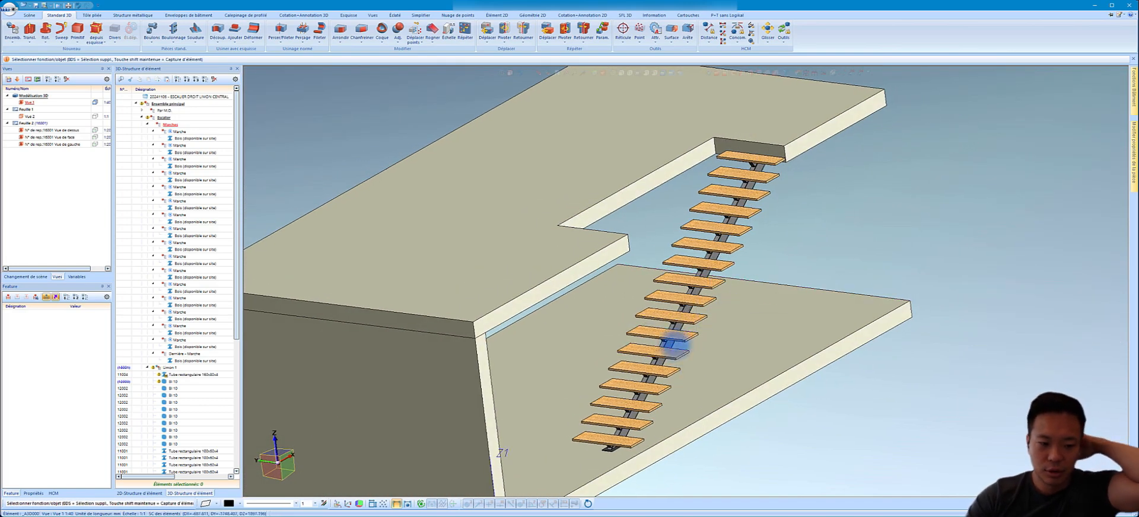
scroll(674, 341, "down", 3)
middle_click_drag(674, 340, 620, 345)
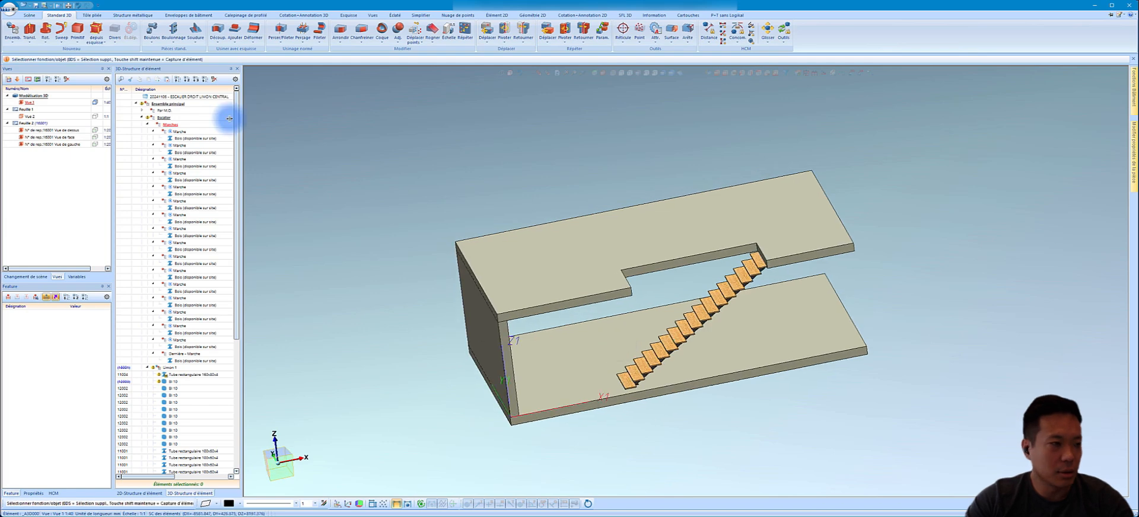
- Create a new sketch on the horizontal plane at the lower slab's origin corner
left_click(337, 15)
left_click(13, 30)
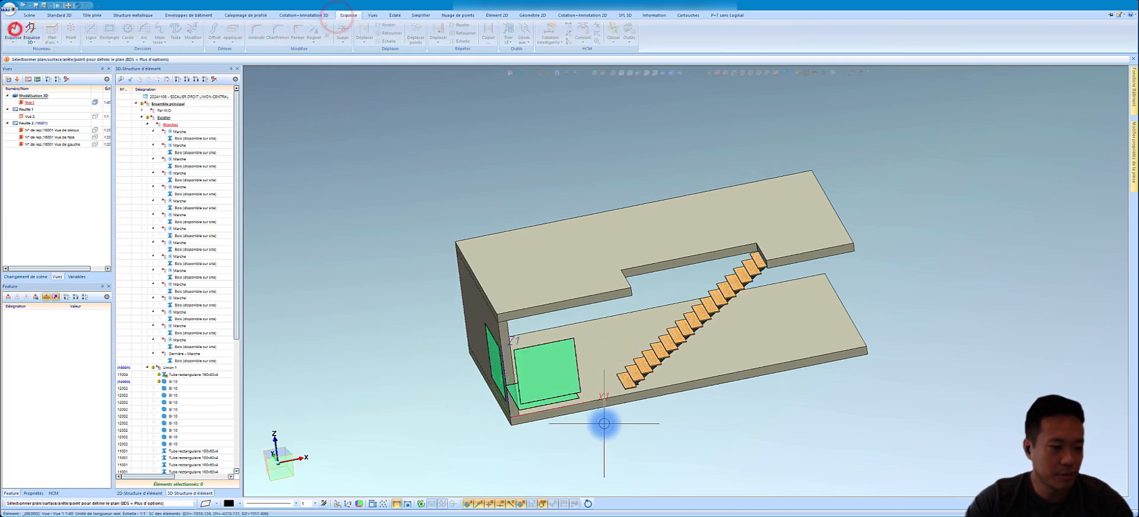
scroll(550, 385, "up", 4)
scroll(505, 366, "down", 2)
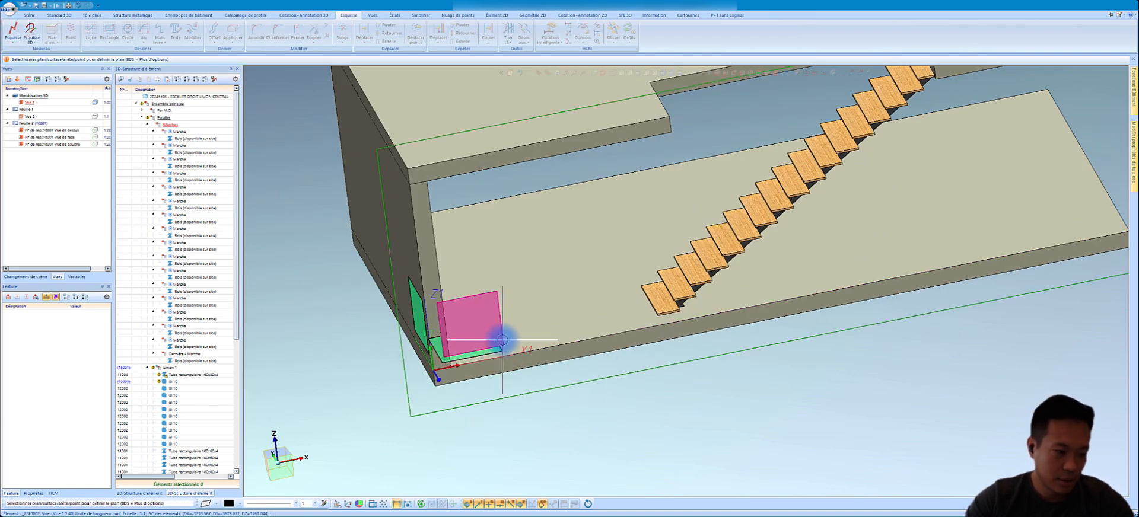
left_click(521, 326)
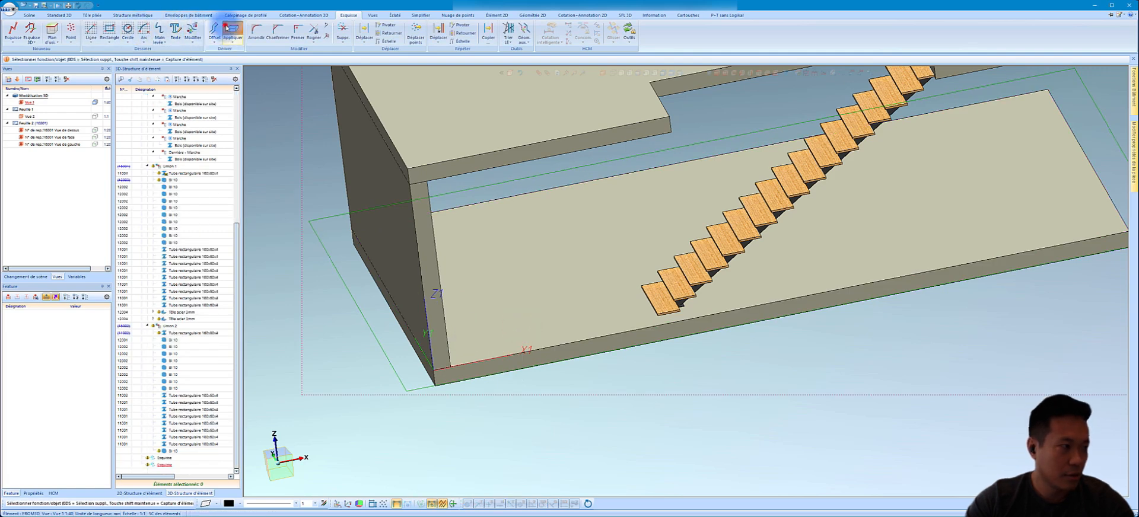
- Transfer the lower slab's long front edge into the sketch and offset a parallel line from it, outside the slab
left_click(227, 28)
left_click(540, 343)
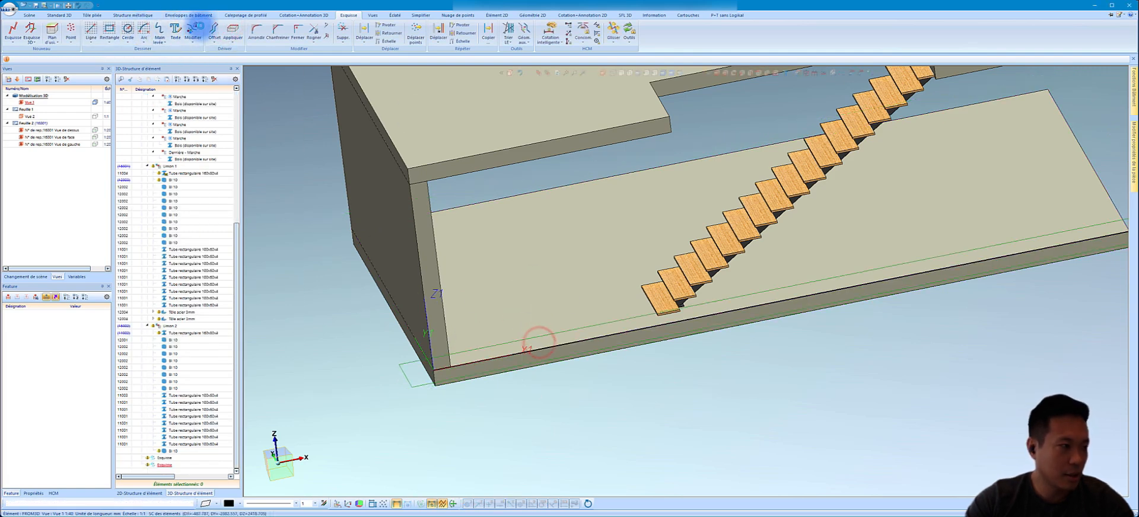
left_click(214, 30)
left_click(558, 333)
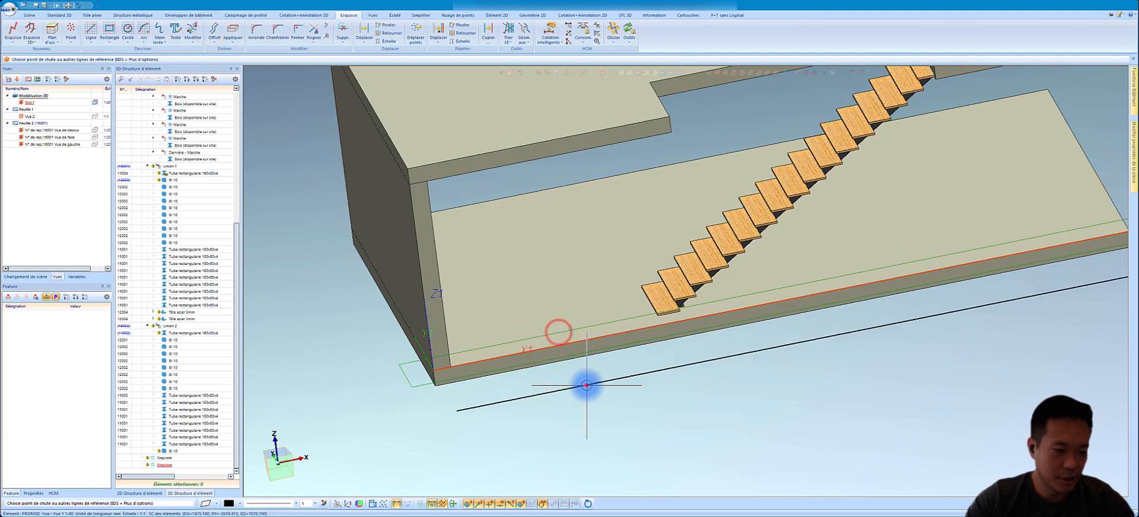
left_click(587, 385)
key("Return")
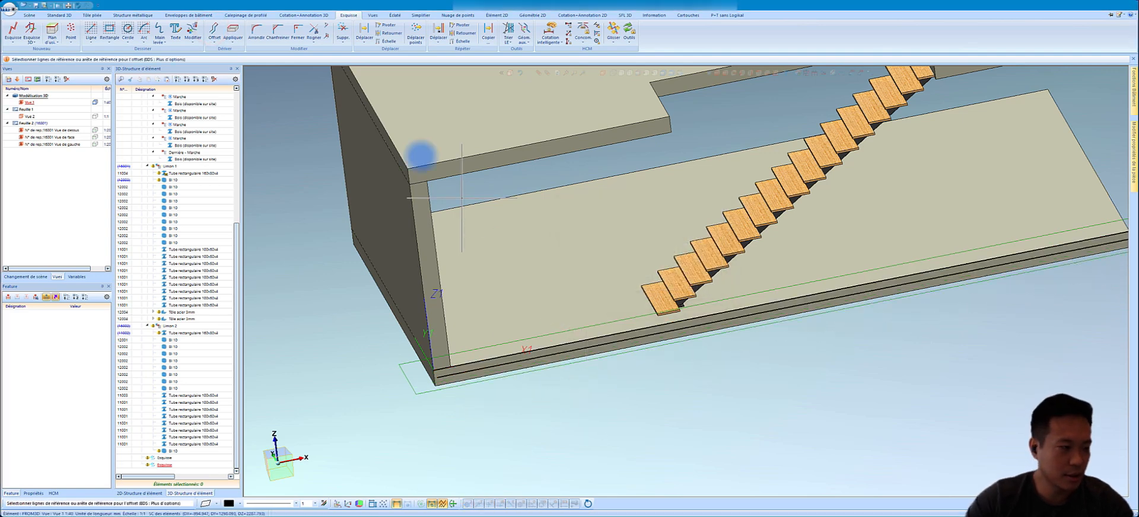
- Transfer the lower slab's two short end edges into the sketch
left_click(233, 30)
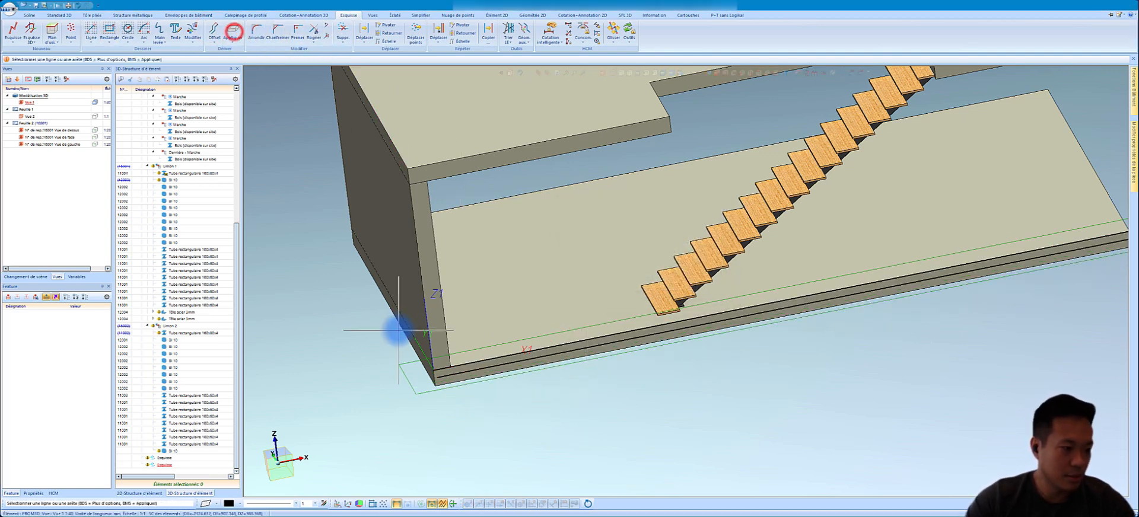
left_click(400, 323)
left_click(1106, 193)
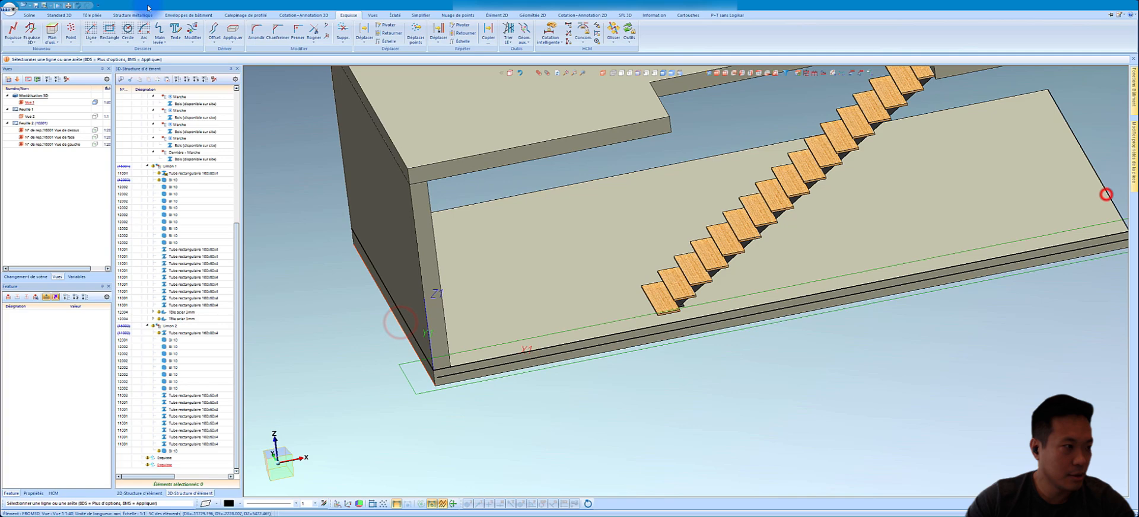
- Close the sketch outline at both slab ends by joining the offset line to the short edge lines
left_click(299, 29)
scroll(437, 288, "up", 3)
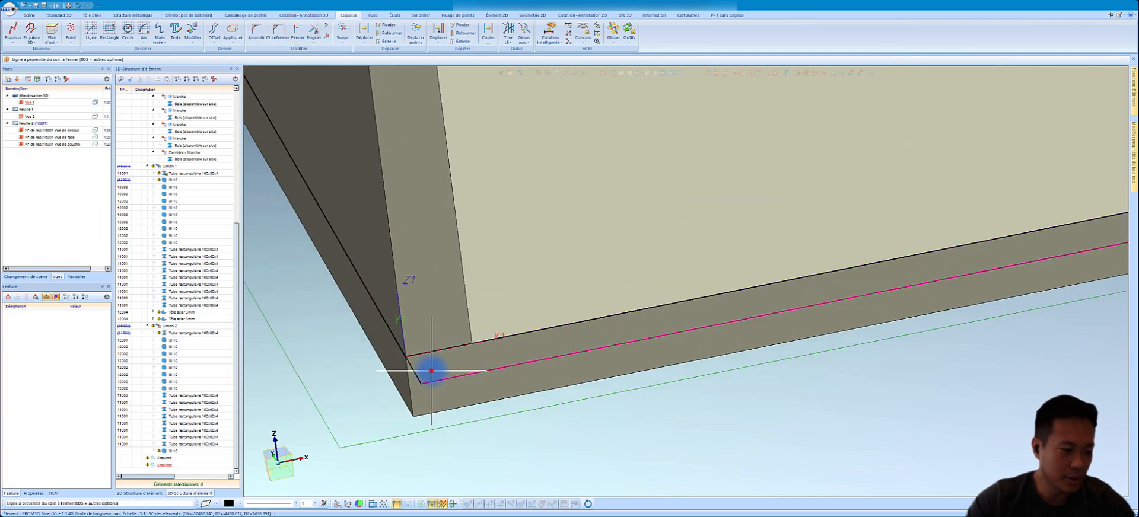
left_click(424, 362)
scroll(341, 380, "down", 3)
scroll(590, 333, "down", 3)
scroll(501, 339, "up", 5)
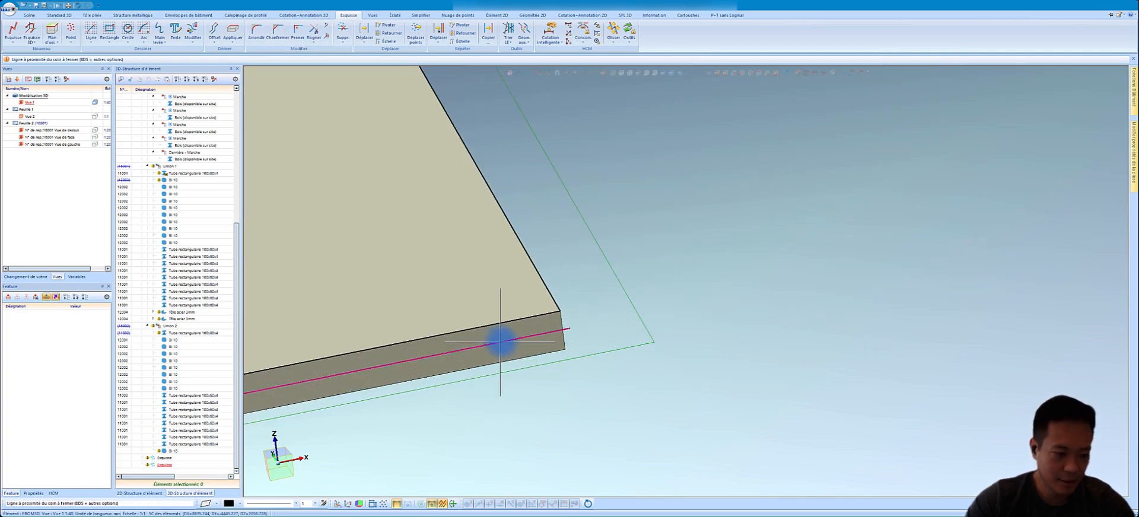
left_click(551, 326)
scroll(730, 270, "down", 4)
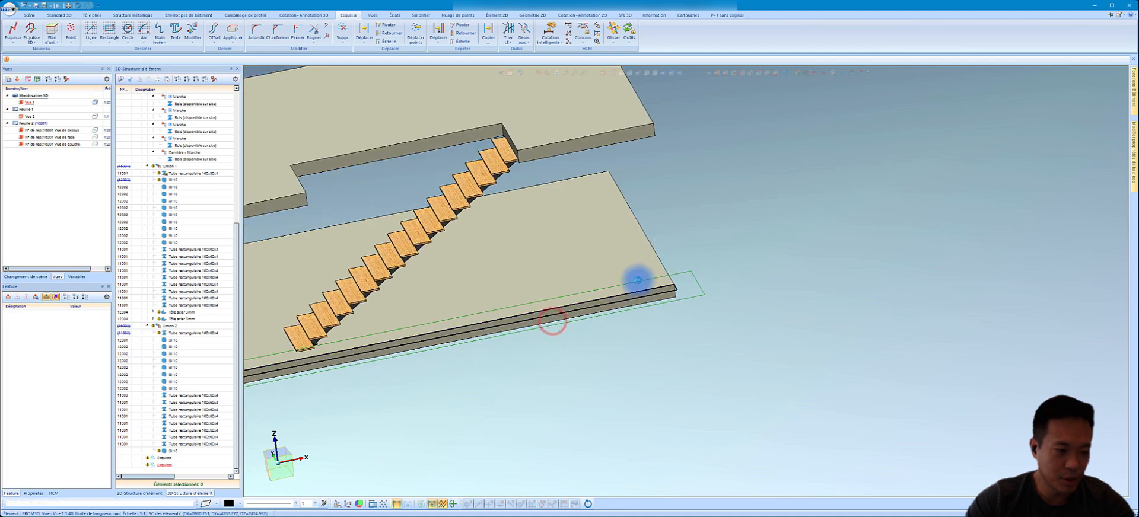
- Create a Fondation (Béton) element from the closed sketch as the wall along the slabs, accepting its element attributes
right_click(625, 298)
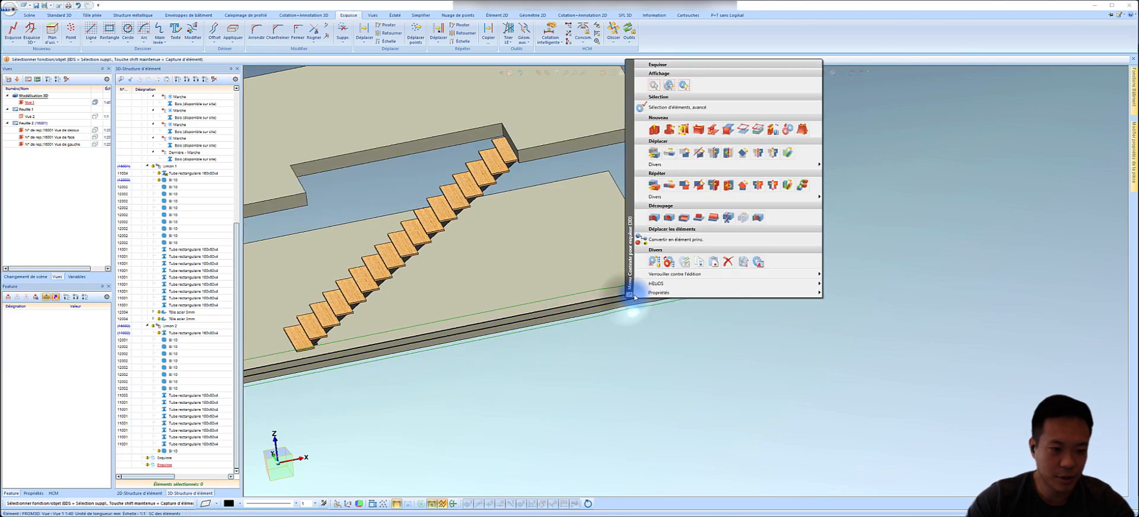
left_click(774, 134)
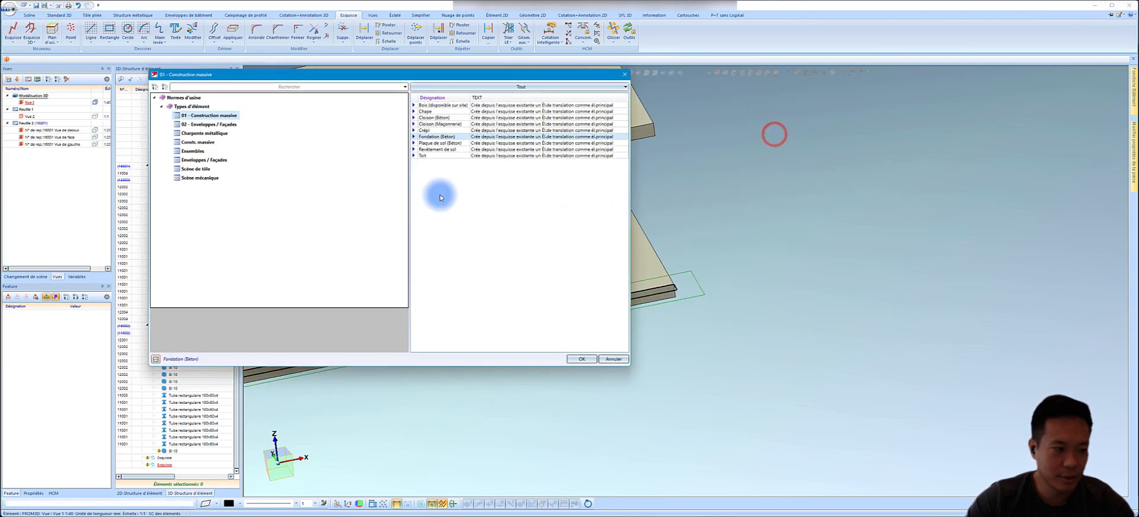
left_click(582, 359)
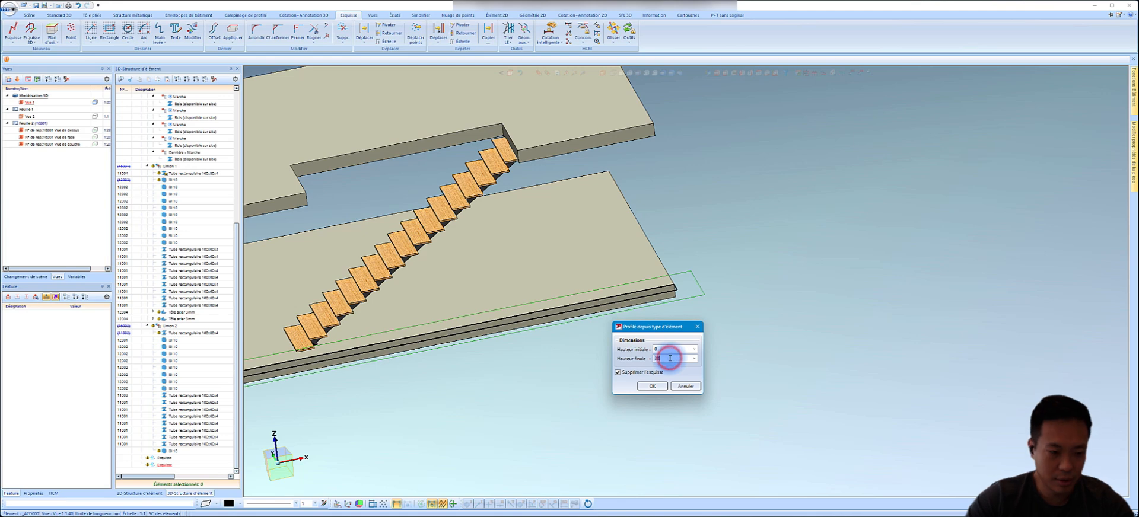
key("Return")
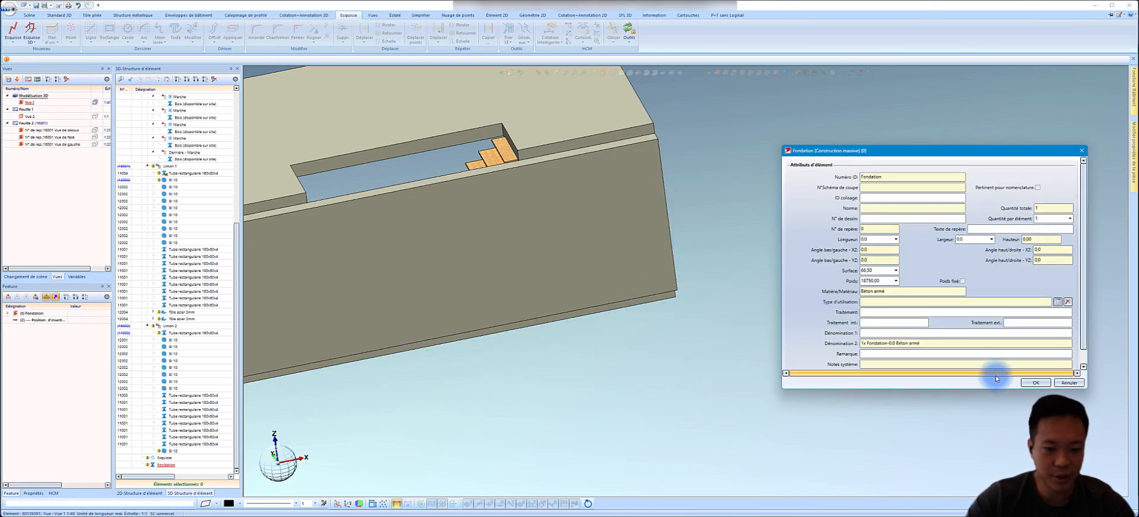
left_click(1038, 383)
- Examine the staircase between the slabs and the new wall from the open side, checking the treads and stringer
scroll(580, 202, "down", 3)
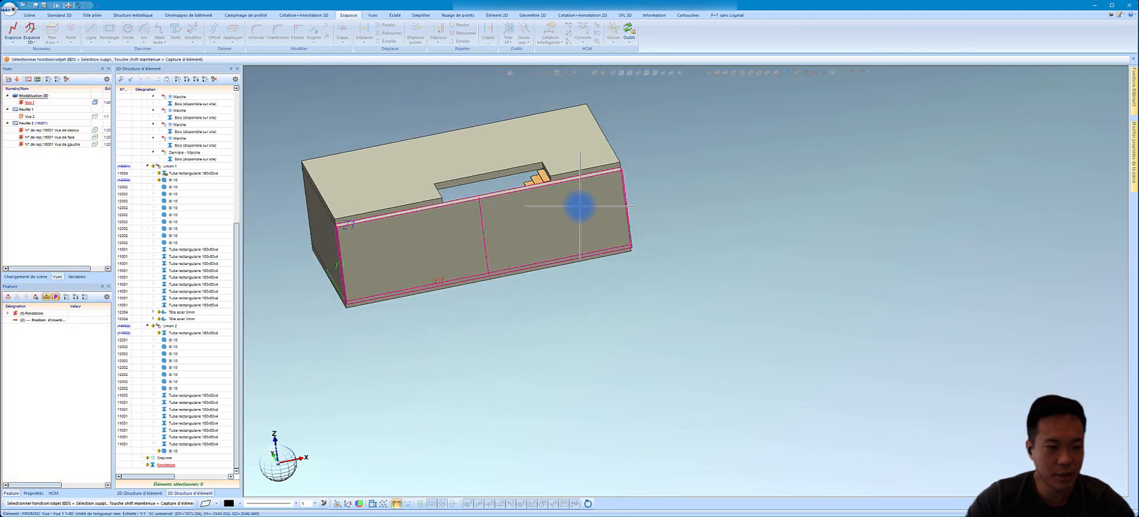
middle_click_drag(515, 197, 721, 186)
scroll(540, 261, "up", 5)
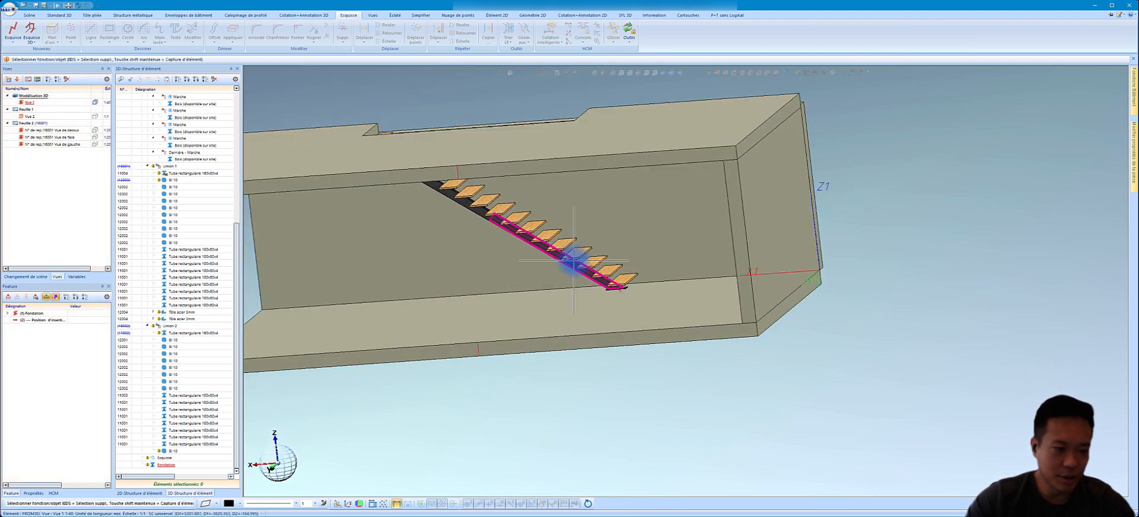
scroll(540, 261, "down", 5)
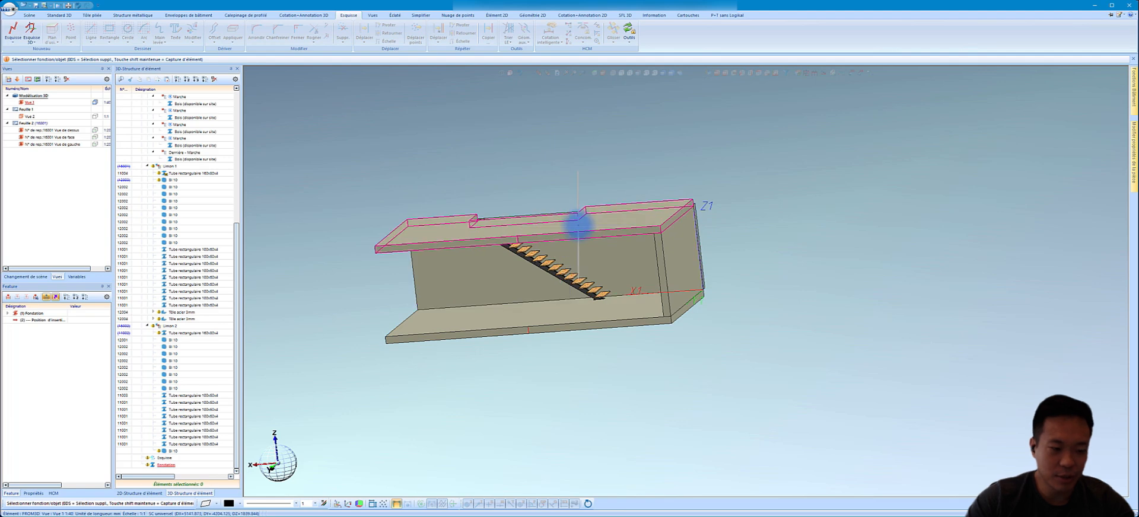
left_click(583, 223)
mouse_move(583, 222)
middle_mouse_down()
mouse_move(588, 214)
mouse_move(587, 226)
mouse_move(578, 217)
middle_mouse_up()
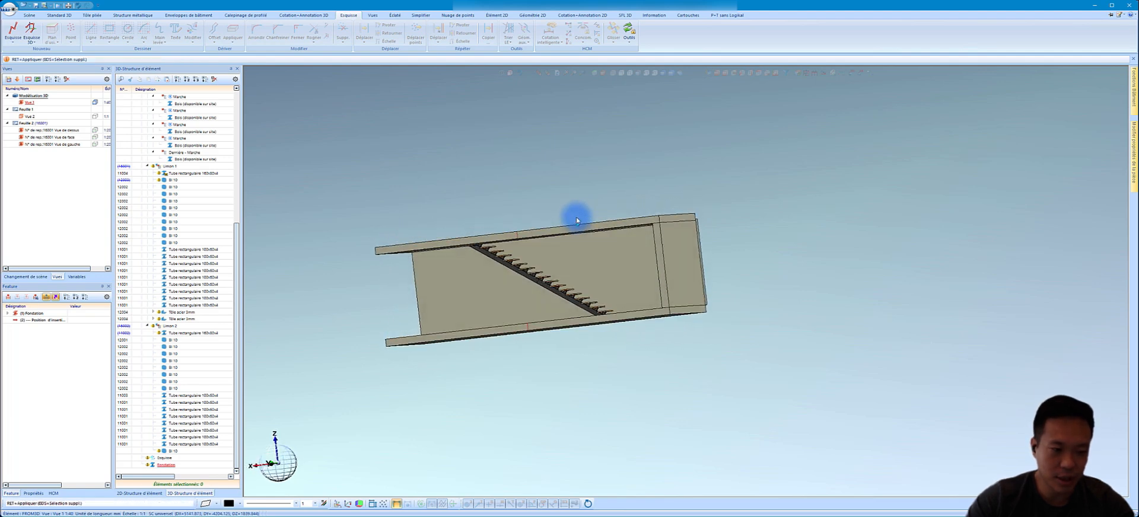
scroll(517, 243, "up", 5)
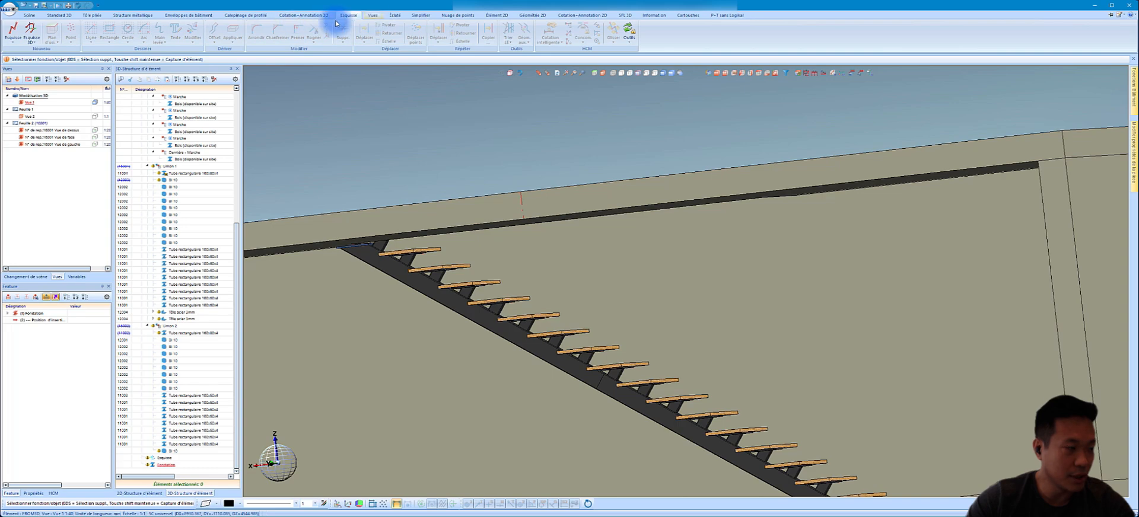
scroll(517, 242, "down", 8)
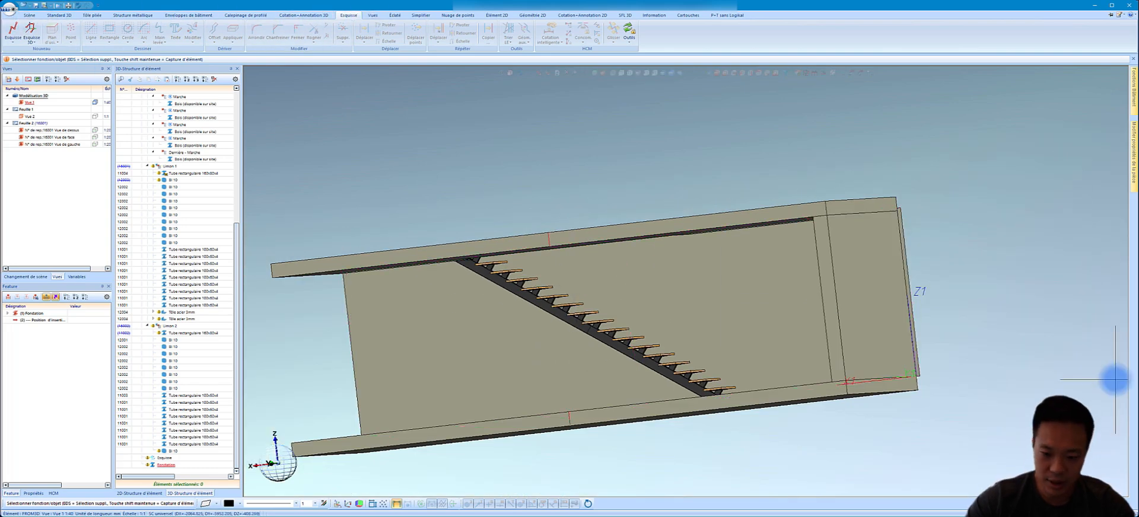
middle_click_drag(772, 290, 772, 290)
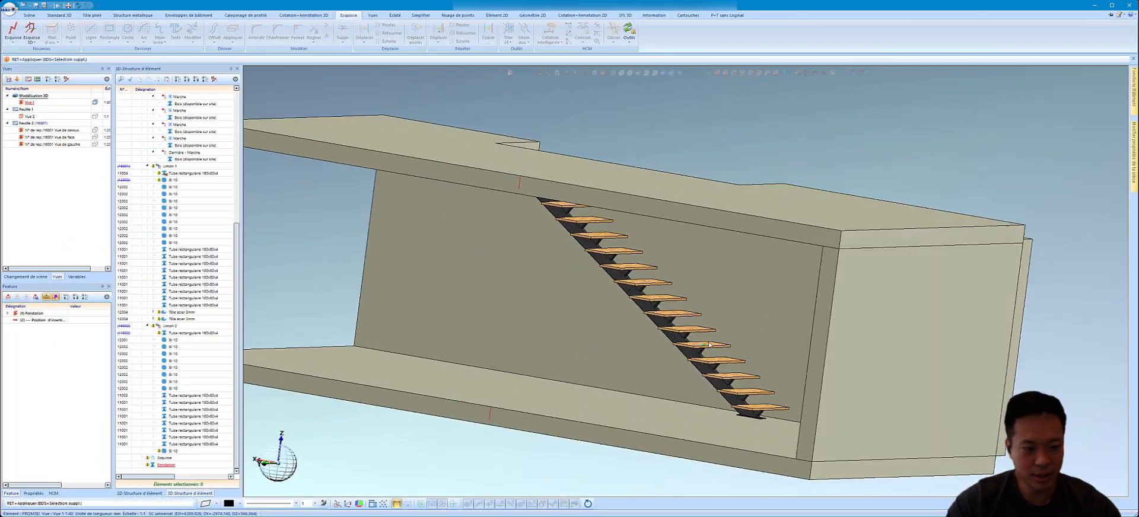
middle_click_drag(524, 213, 524, 214)
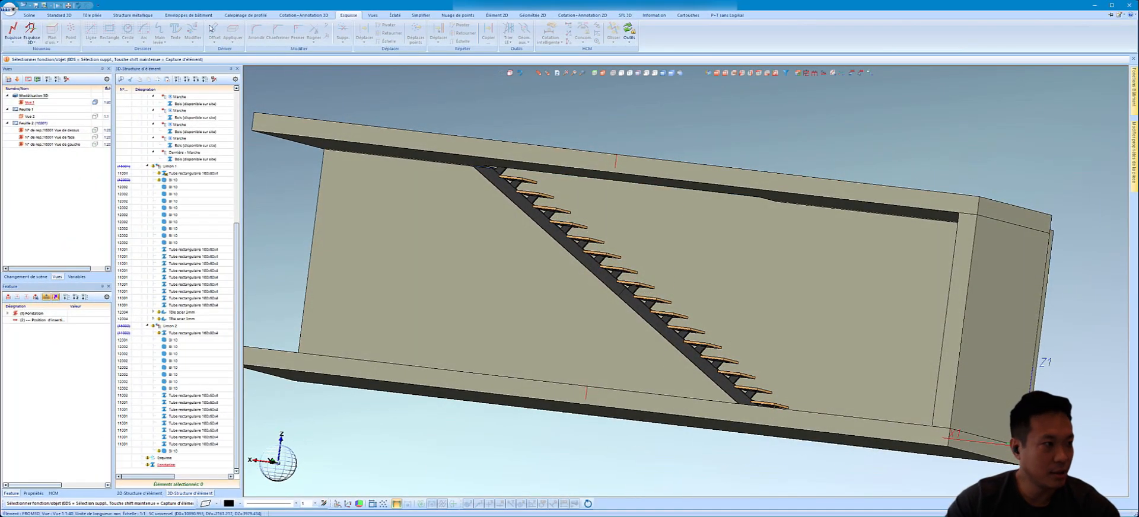
- Create an assembly named Garde-corps en vitesse in the main assembly, excluded from the parts list, with element type Ensemble de structure
left_click(127, 16)
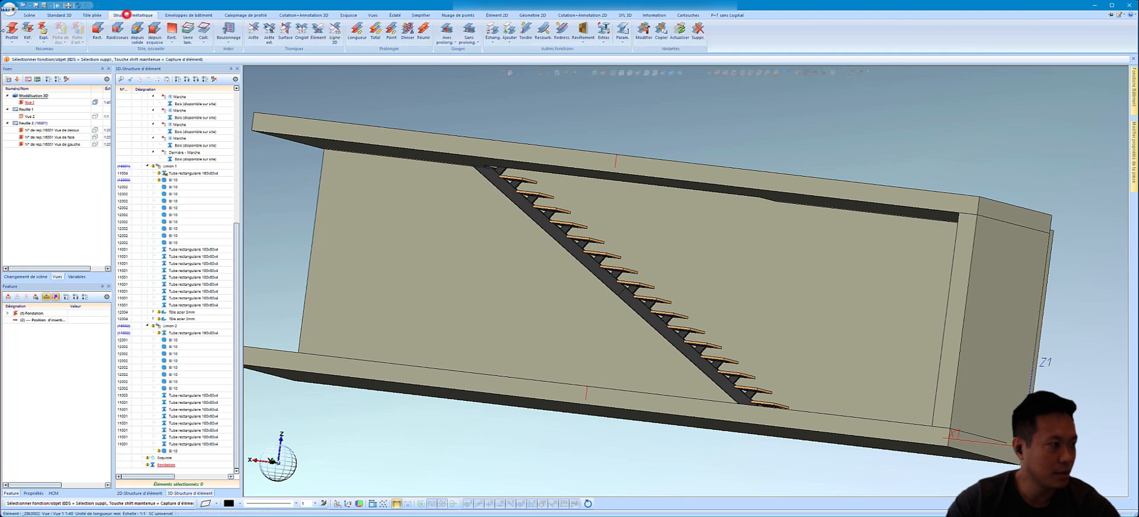
left_click(177, 79)
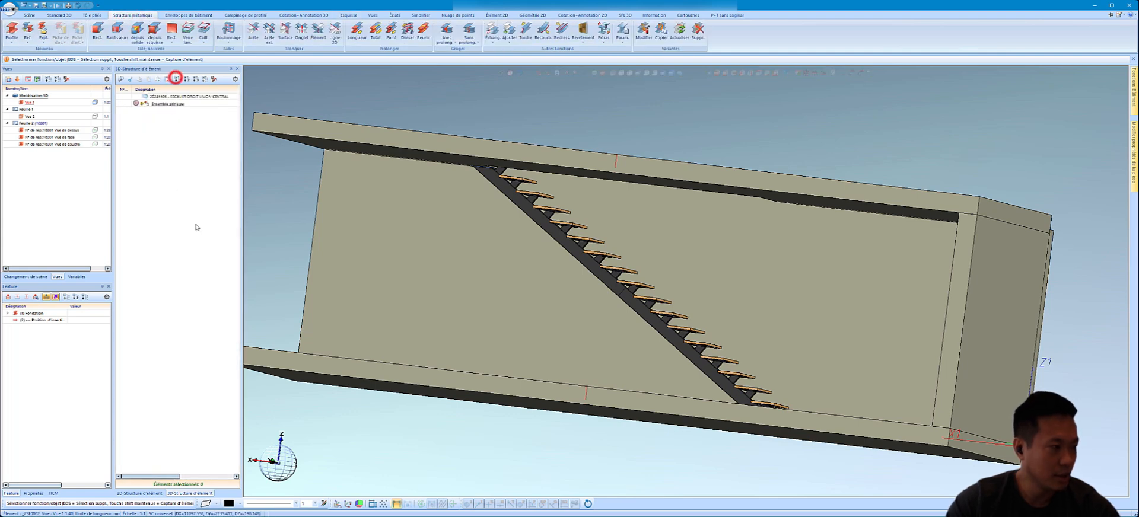
right_click(186, 187)
left_click(231, 201)
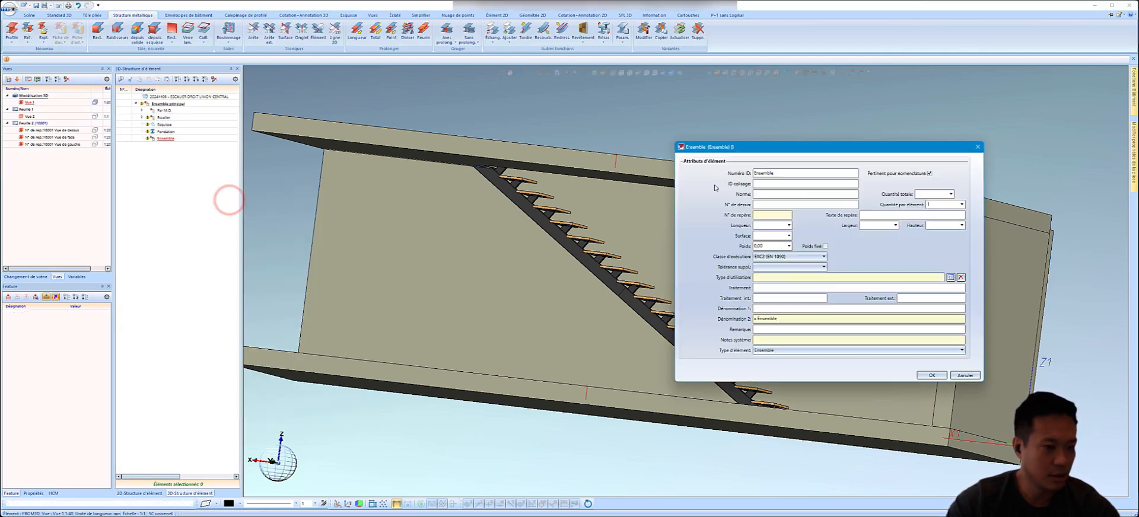
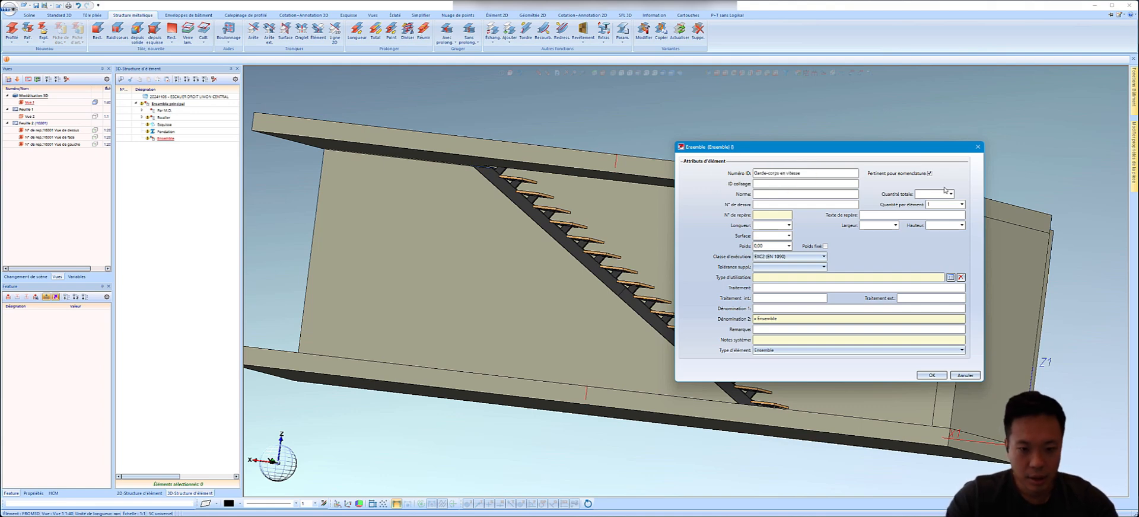
left_click(770, 351)
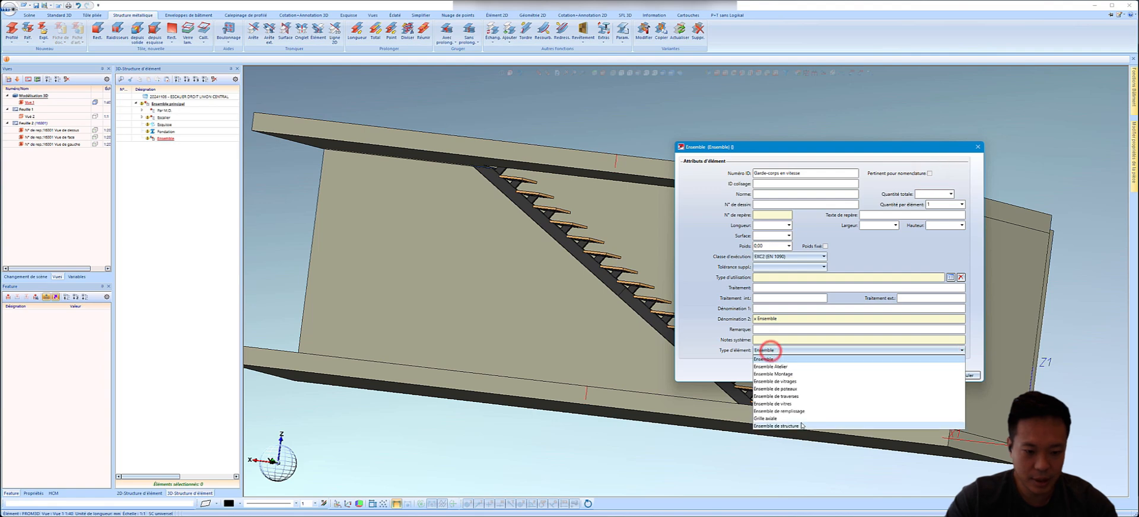
left_click(801, 421)
left_click(928, 376)
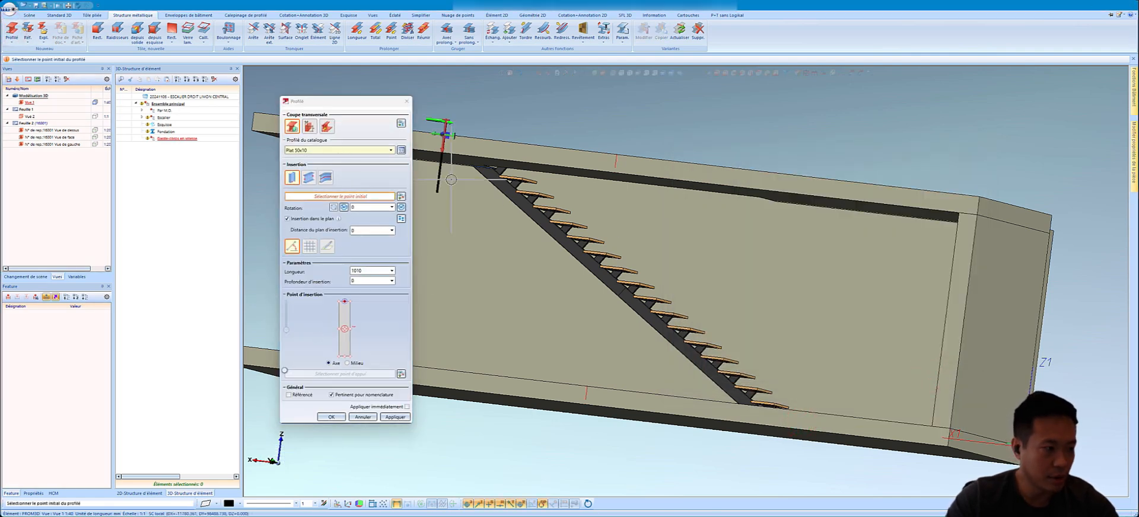
- Place a Plat 50x10 profile by two points without in-plane insertion, along the short end edge of the topmost tread
scroll(730, 270, "down", 2)
left_click(308, 178)
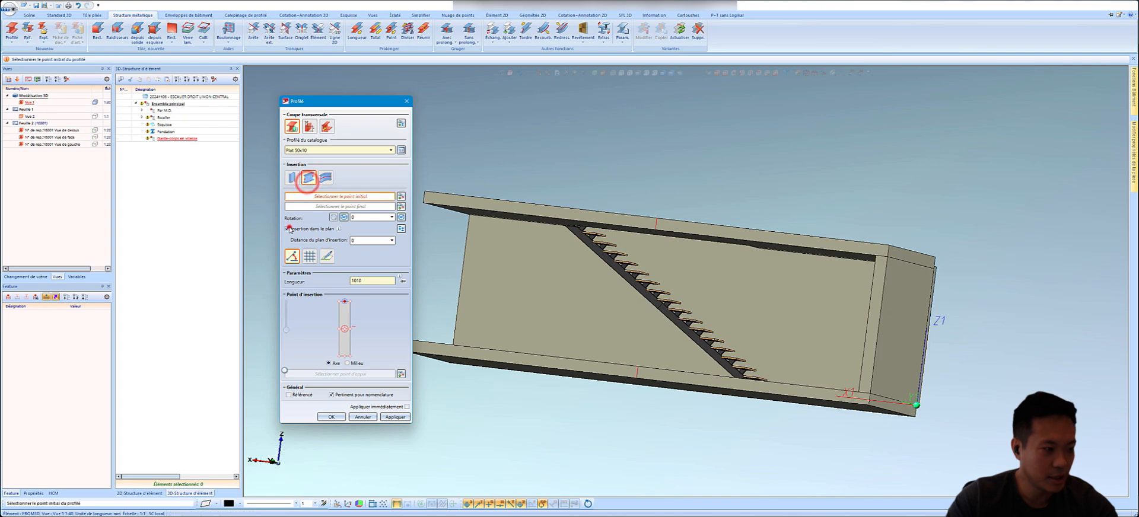
left_click(288, 229)
scroll(563, 245, "up", 5)
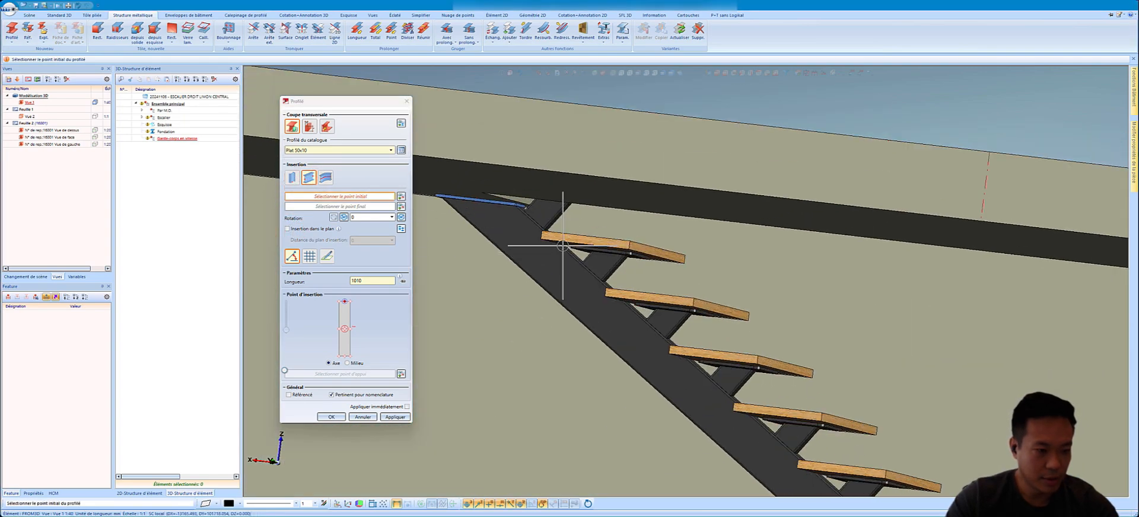
middle_click_drag(571, 241, 750, 242)
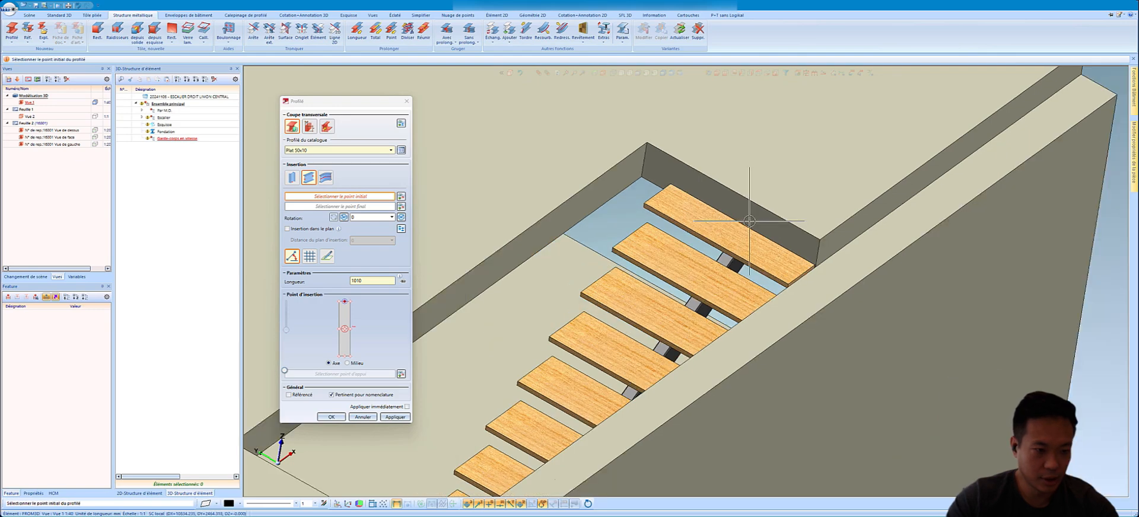
scroll(691, 217, "up", 3)
scroll(630, 254, "up", 2)
scroll(641, 254, "down", 4)
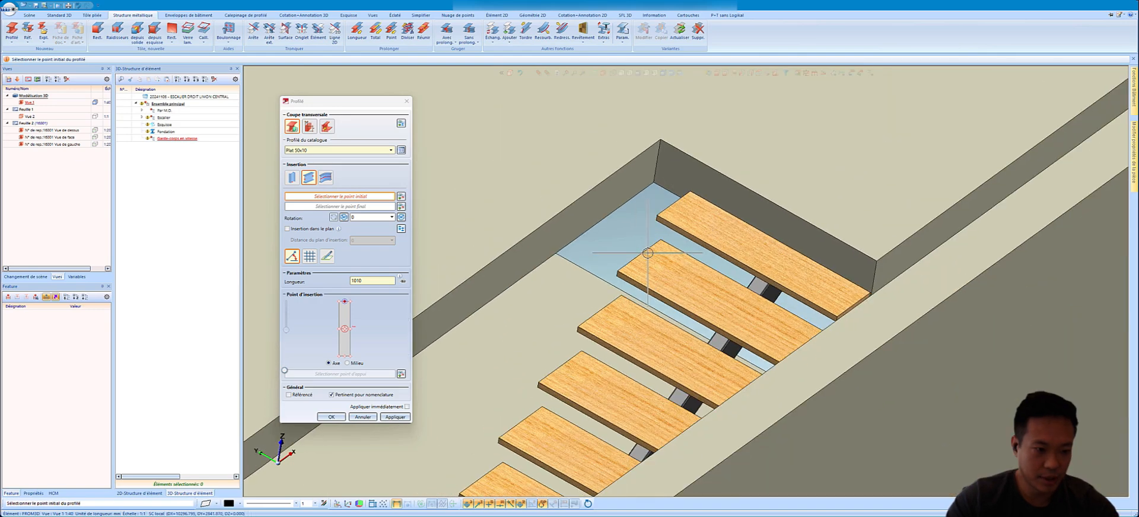
scroll(664, 226, "up", 3)
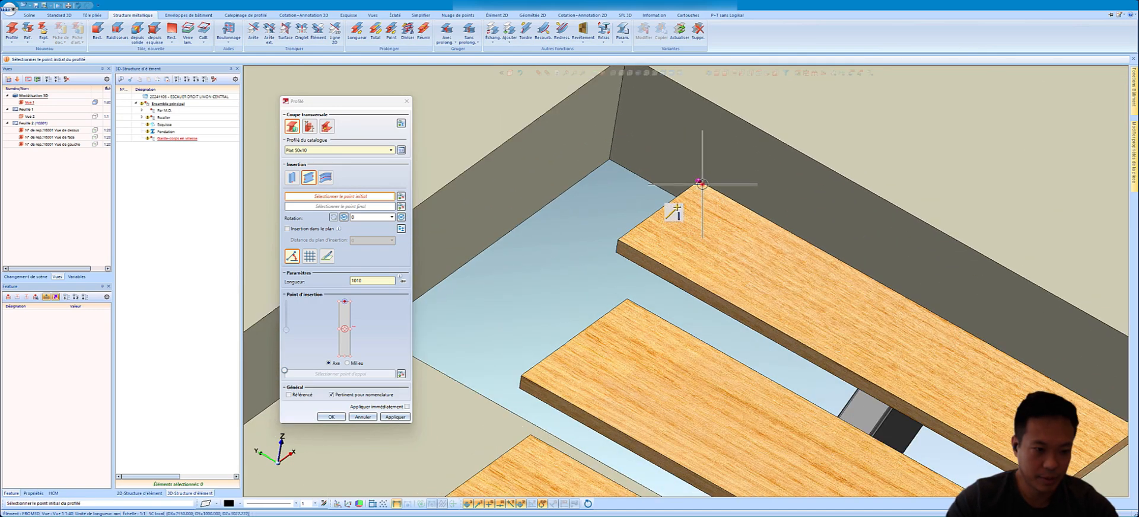
left_click(700, 183)
left_click(619, 240)
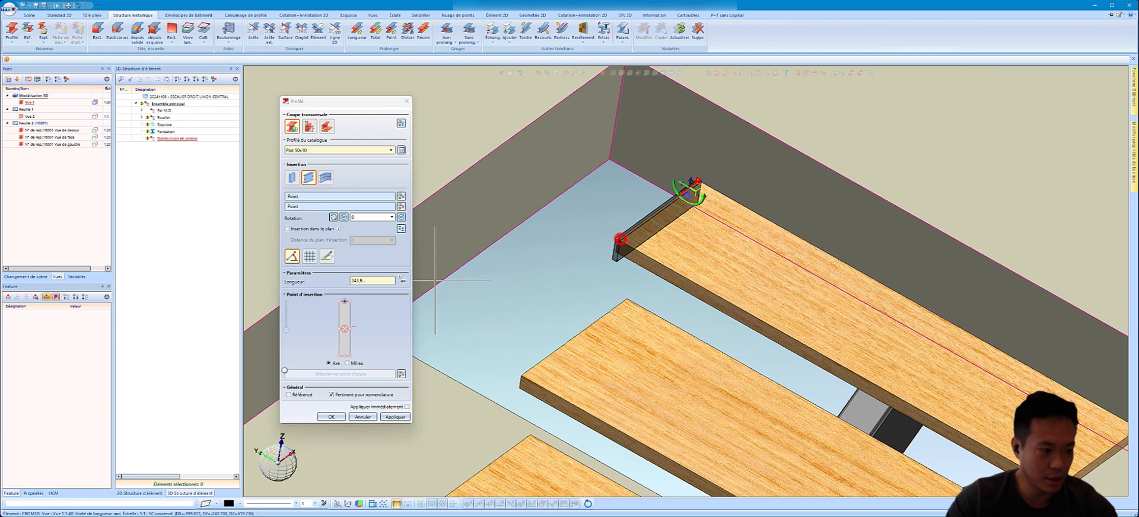
- Create the Plat 50x10 lying flat on the topmost tread, with rotation 90 and the upper-right corner of its section as insertion point
left_click(402, 217)
left_click(402, 218)
left_click(402, 217)
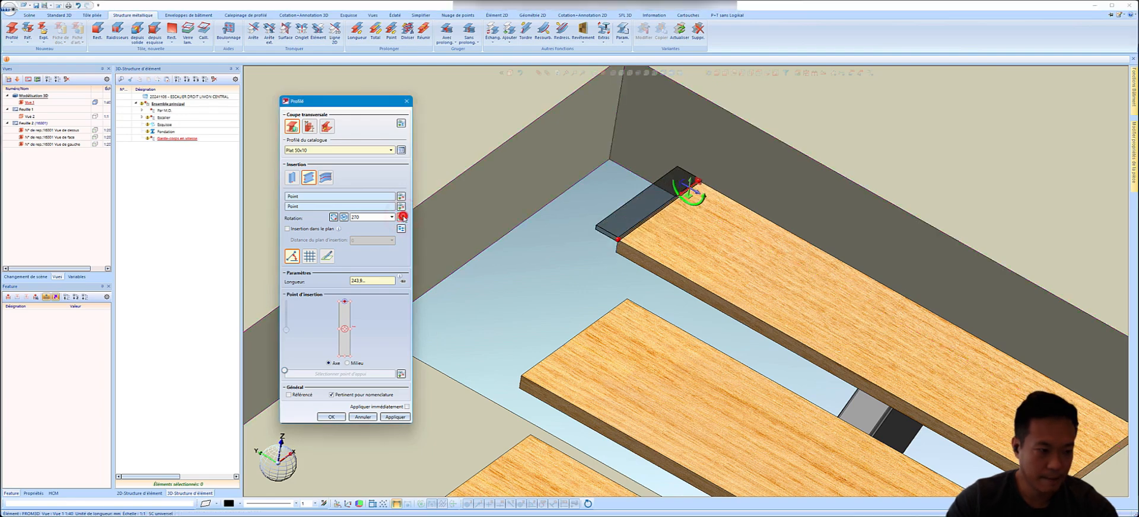
left_click(402, 217)
left_click(402, 217)
scroll(656, 257, "up", 3)
middle_click_drag(656, 257, 699, 187)
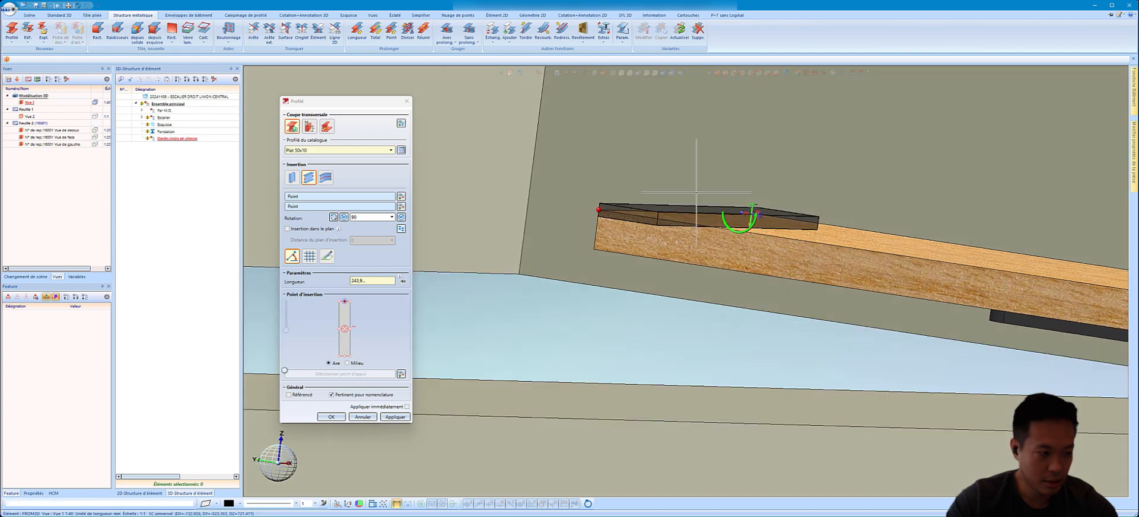
left_click(339, 303)
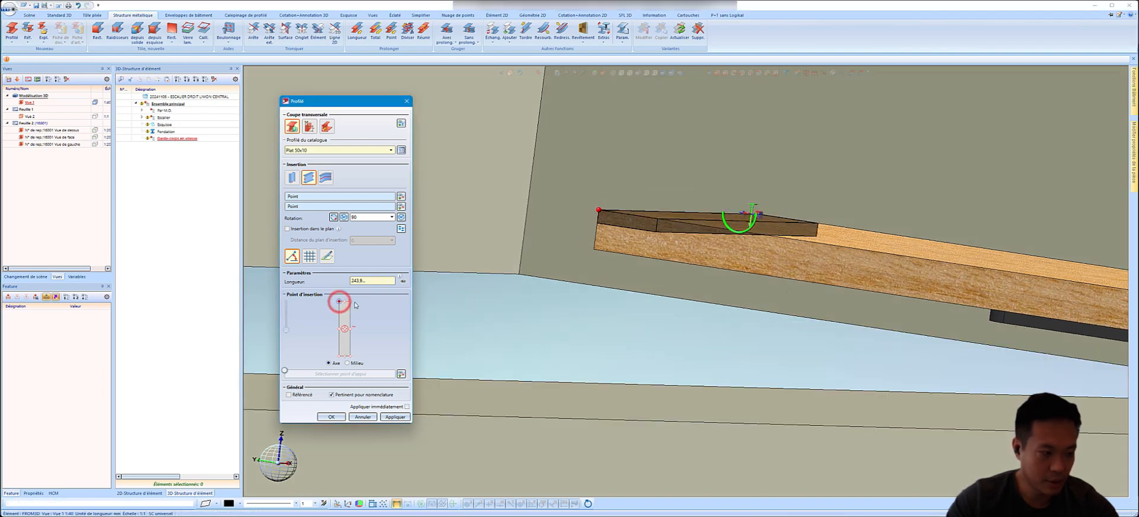
left_click(350, 301)
scroll(744, 279, "down", 5)
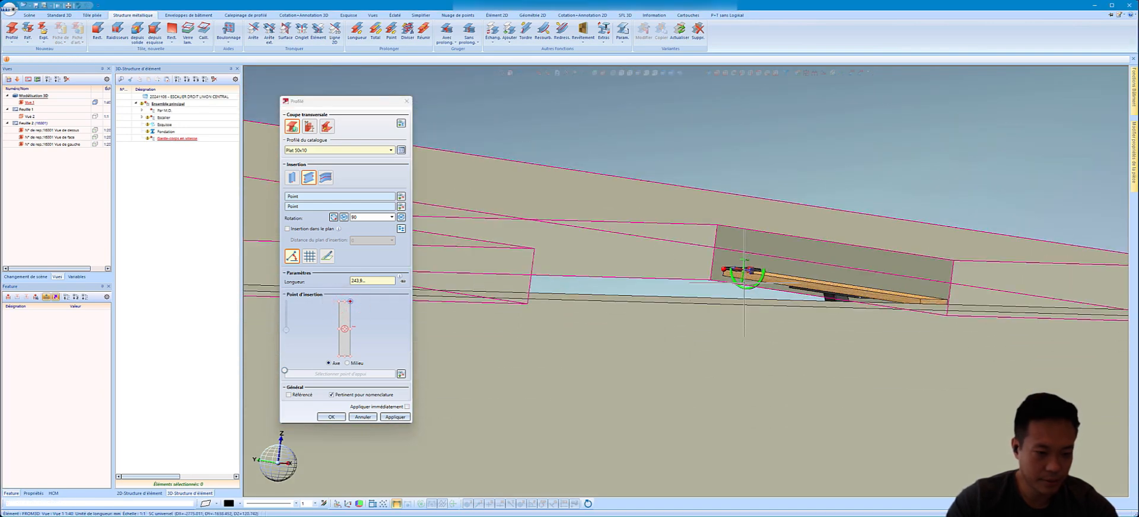
middle_click_drag(744, 279, 694, 307)
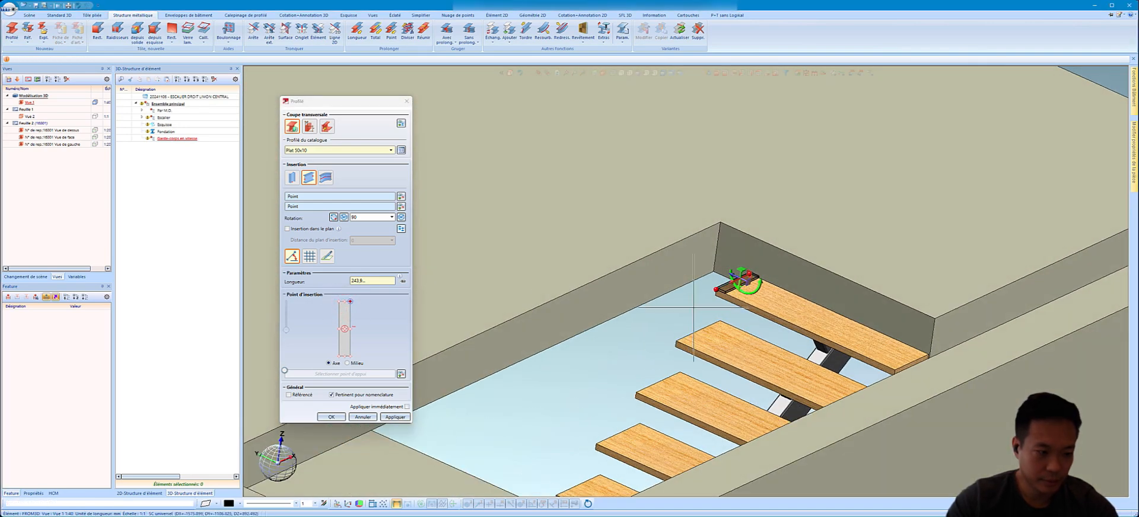
left_click(394, 417)
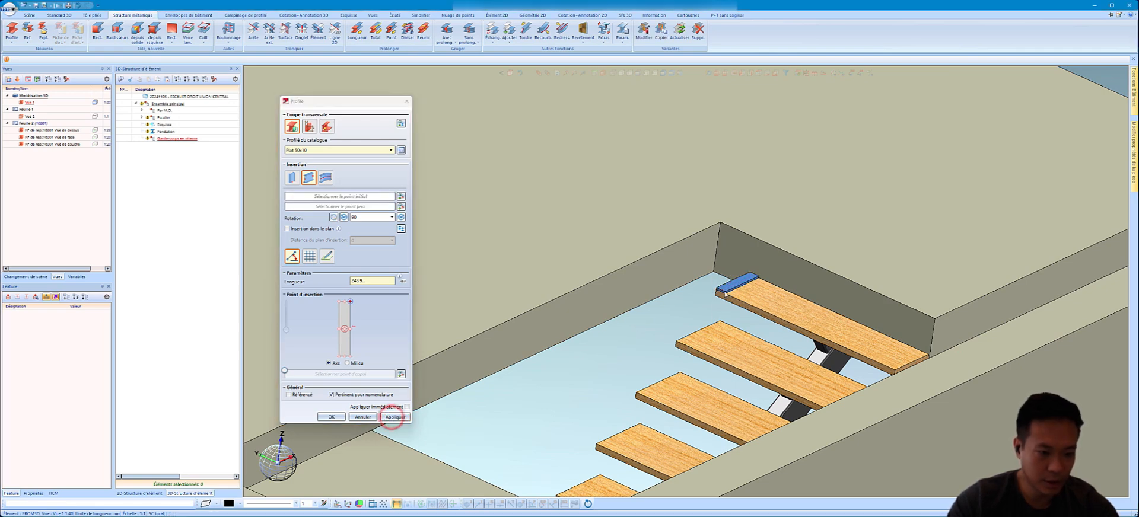
- Delete the Plat 50x10 profile from the end of the topmost tread
scroll(724, 291, "up", 3)
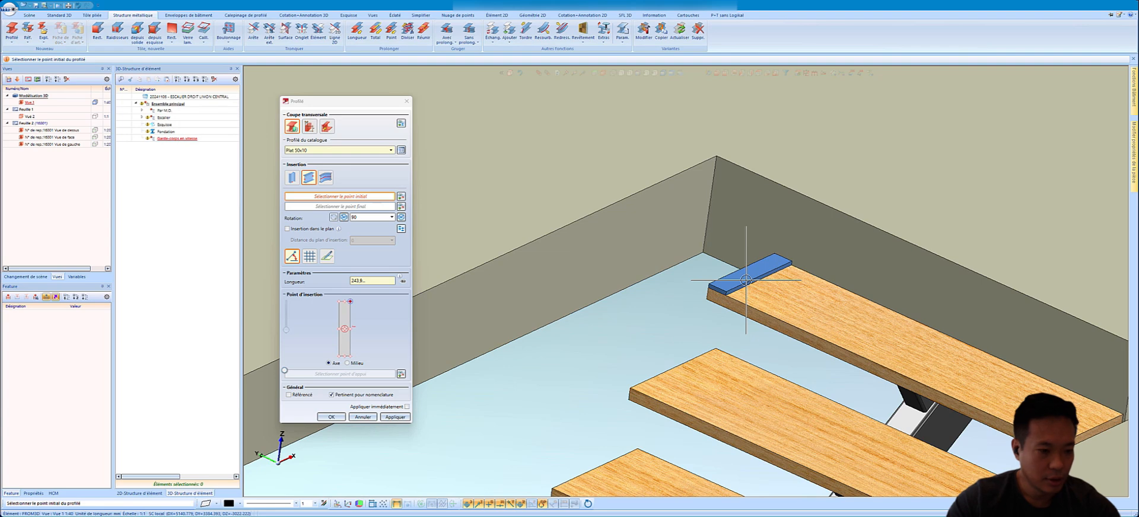
key("Escape")
right_click(746, 279)
left_click(849, 333)
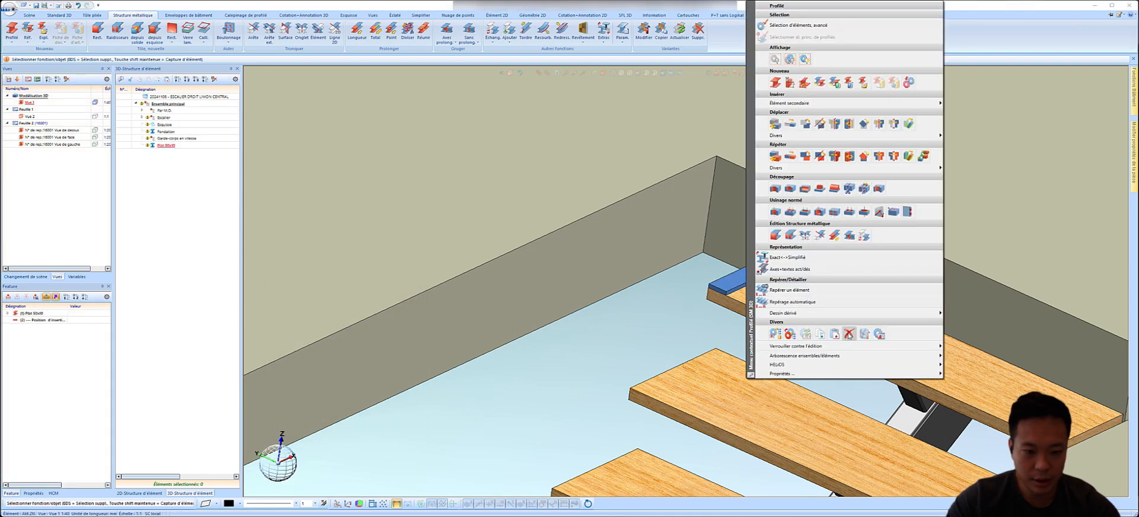
- Start a new profile using the cold-formed rectangular tube 50x10x2 (EN 10219-2 HR) from the catalogue
left_click(12, 28)
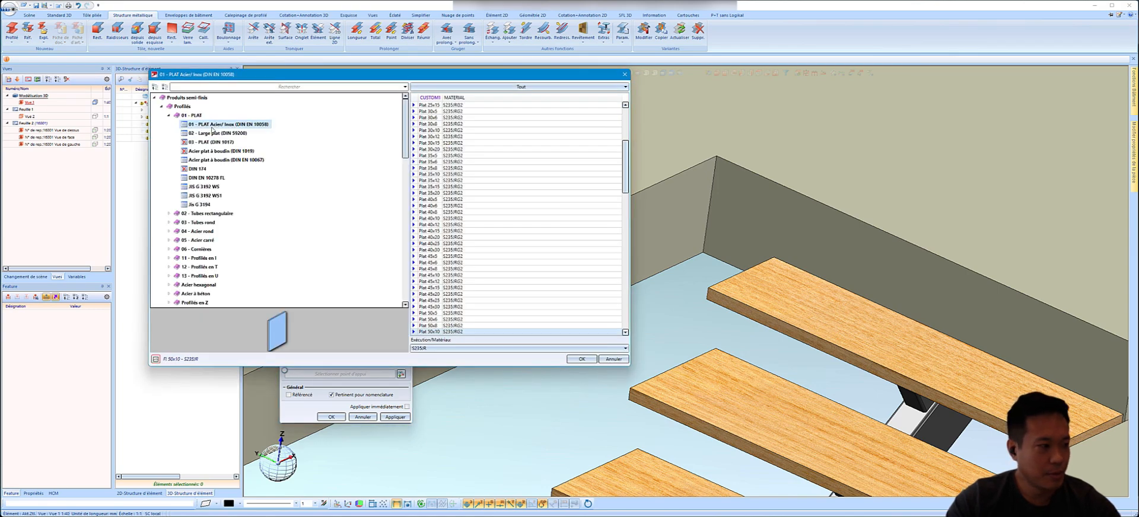
left_click(170, 115)
left_click(168, 116)
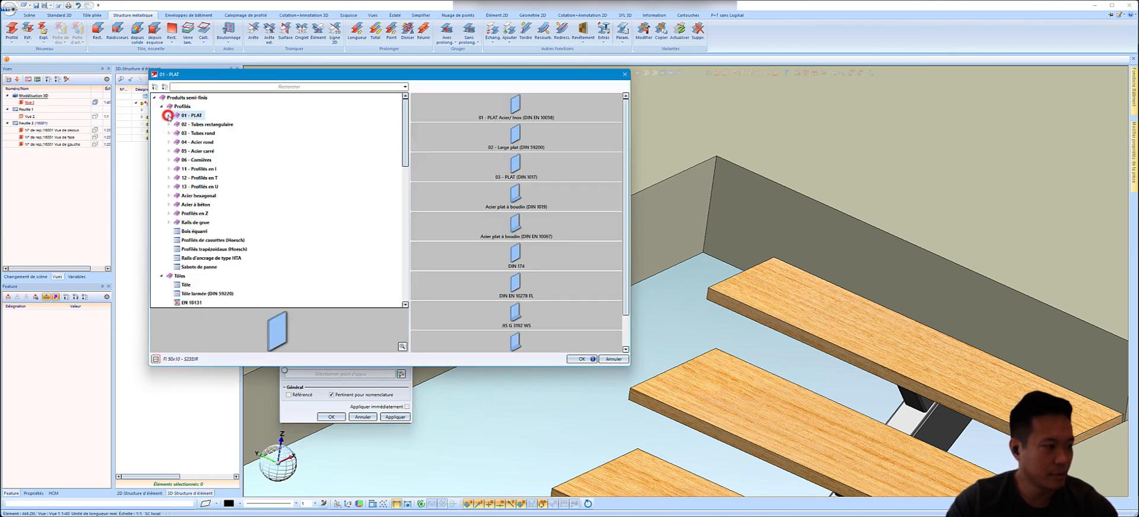
left_click(199, 125)
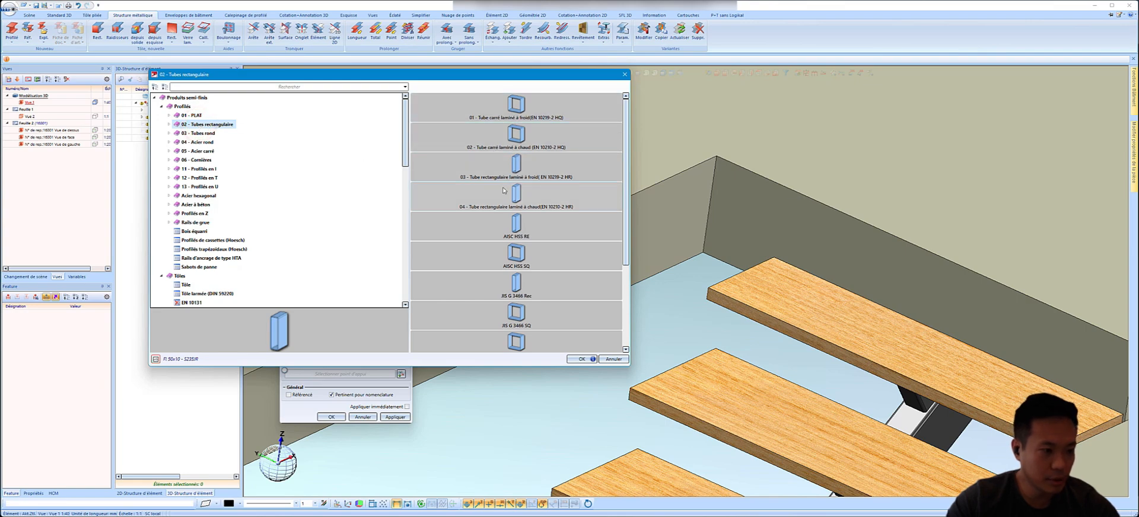
double_click(504, 166)
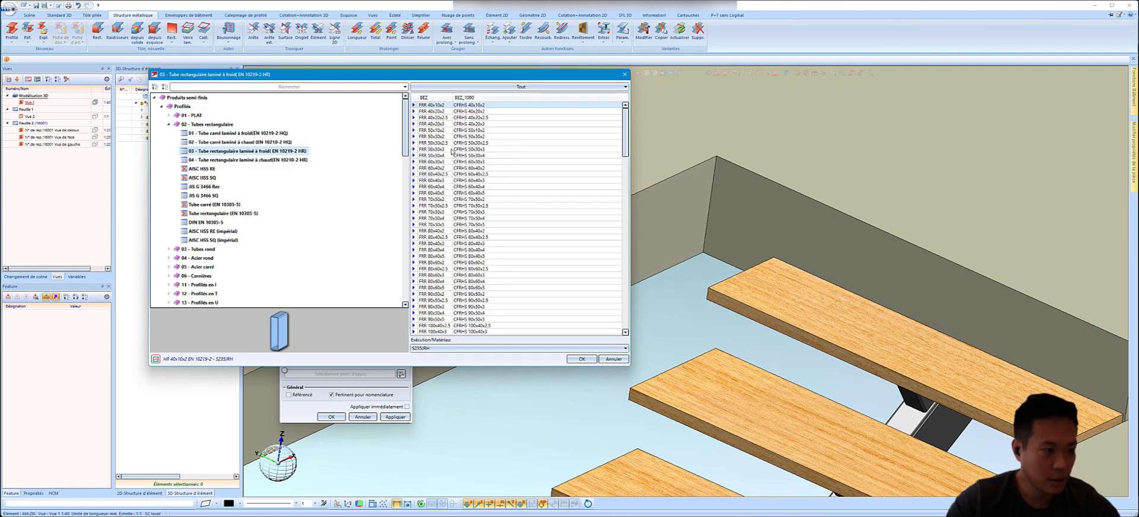
left_click(444, 130)
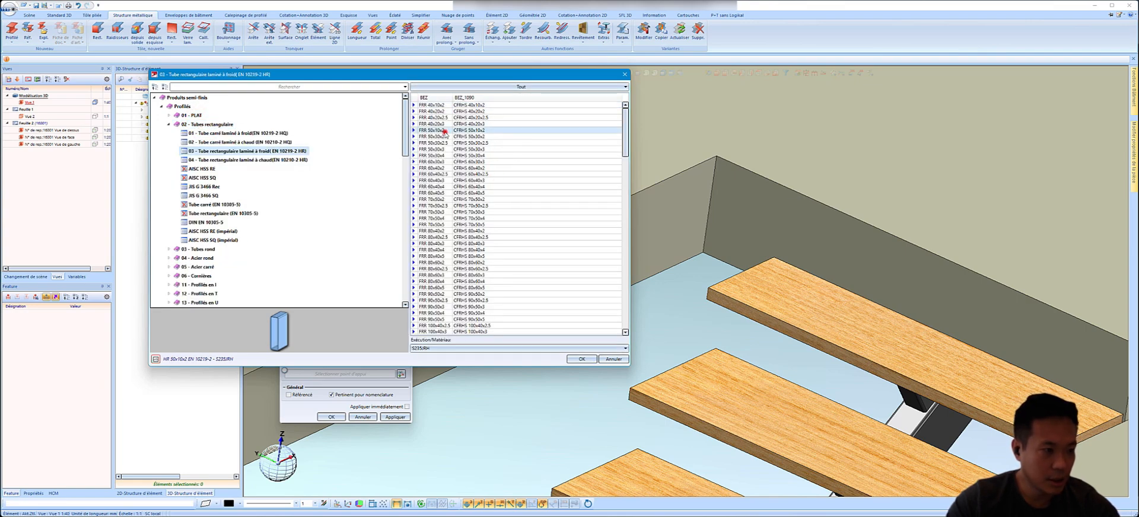
left_click(582, 360)
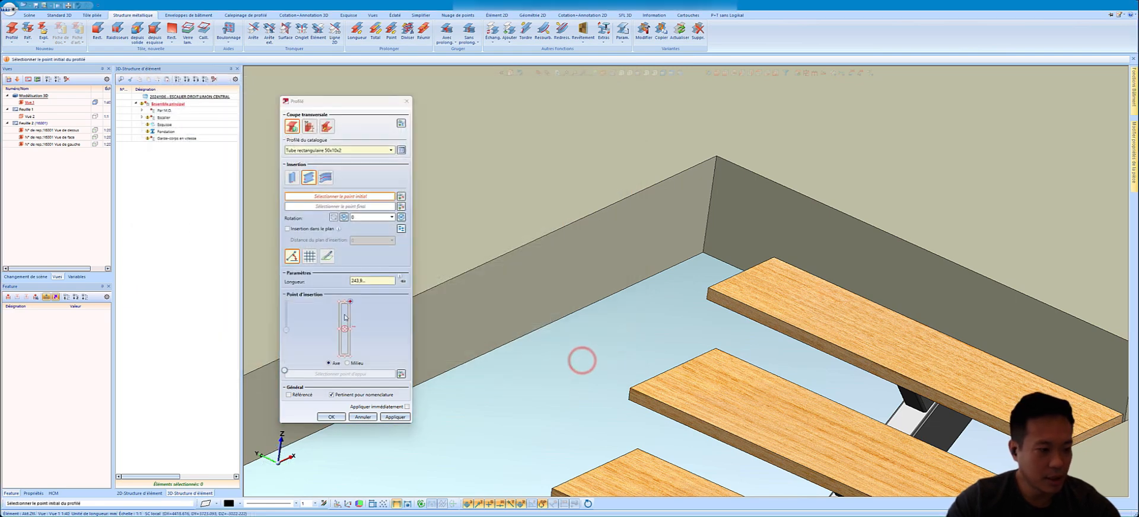
- Create the rectangular tube between the two corners of the topmost tread's short end edge, with rotation 90
left_click(777, 258)
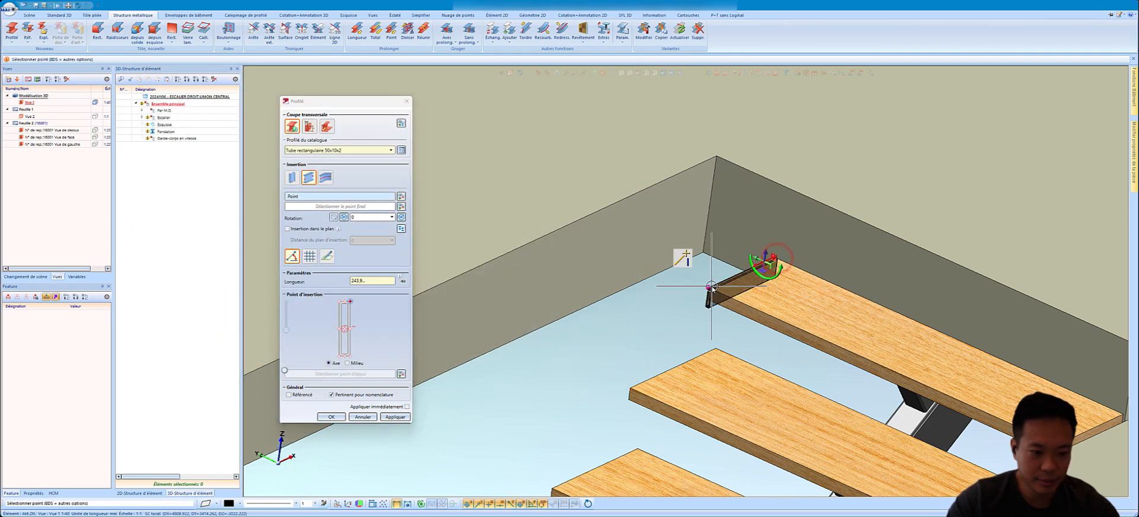
scroll(710, 286, "up", 4)
left_click(691, 286)
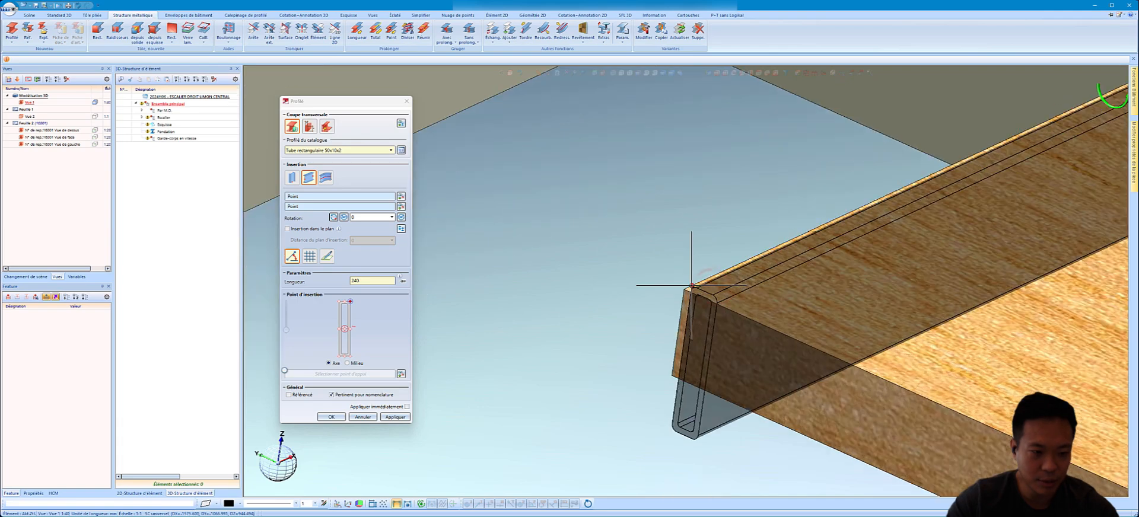
left_click(400, 207)
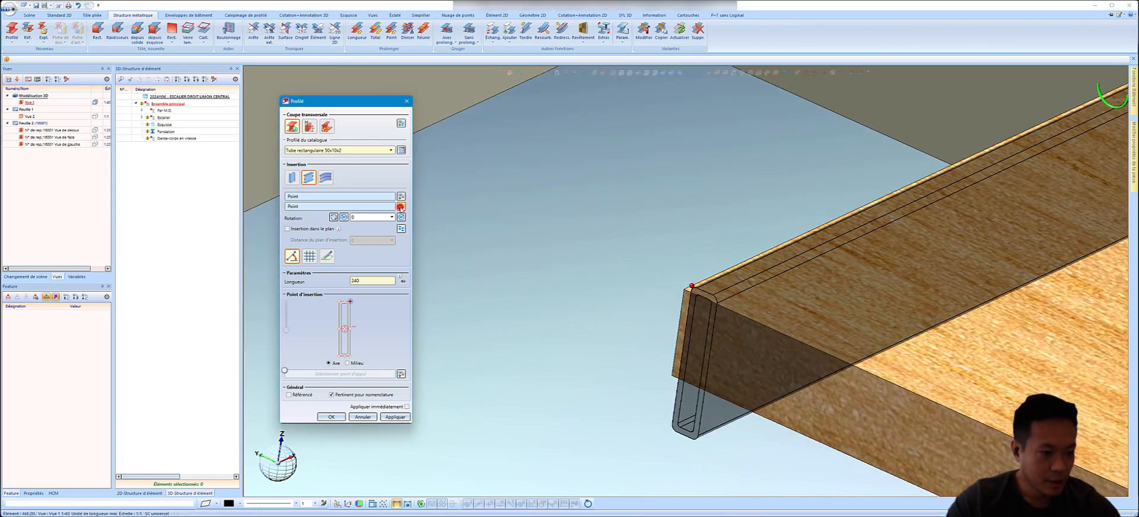
left_click(686, 291)
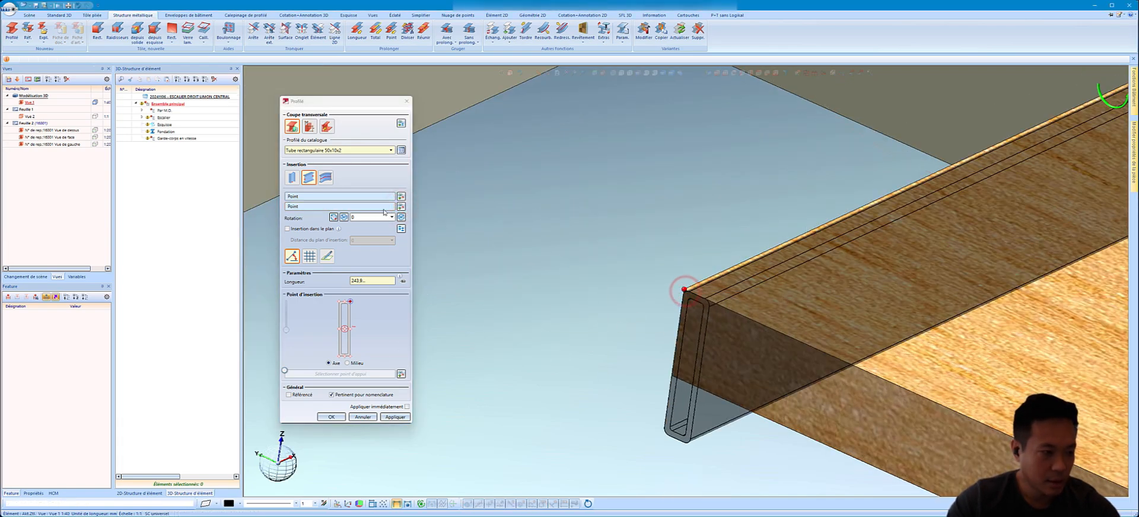
left_click(401, 218)
scroll(460, 388, "down", 3)
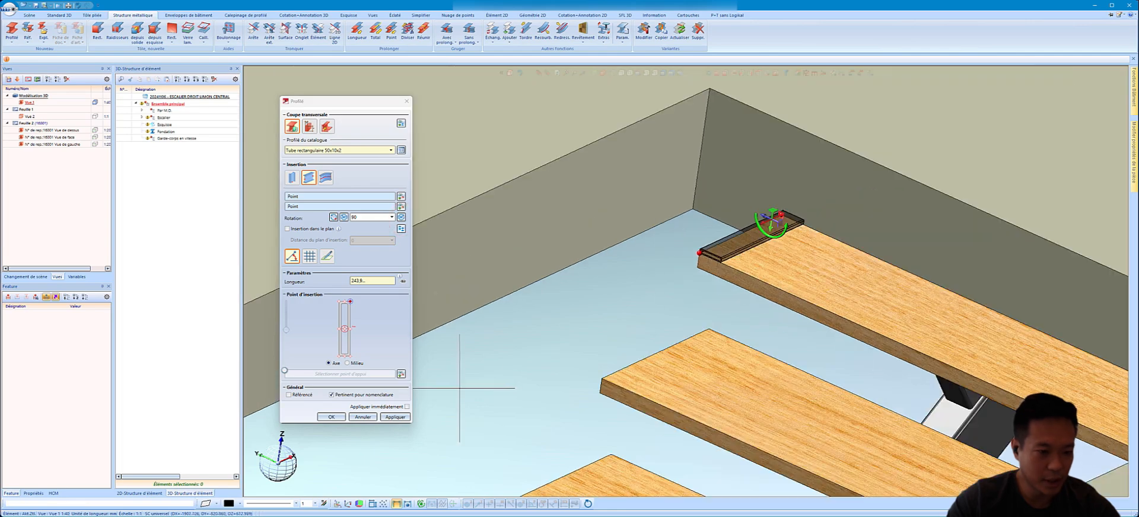
left_click(394, 417)
- Create a second 50x10x2 tube from the first tube's lower front corner straight down the tread's corner, 30 mm long, with rotation 180
scroll(677, 254, "up", 4)
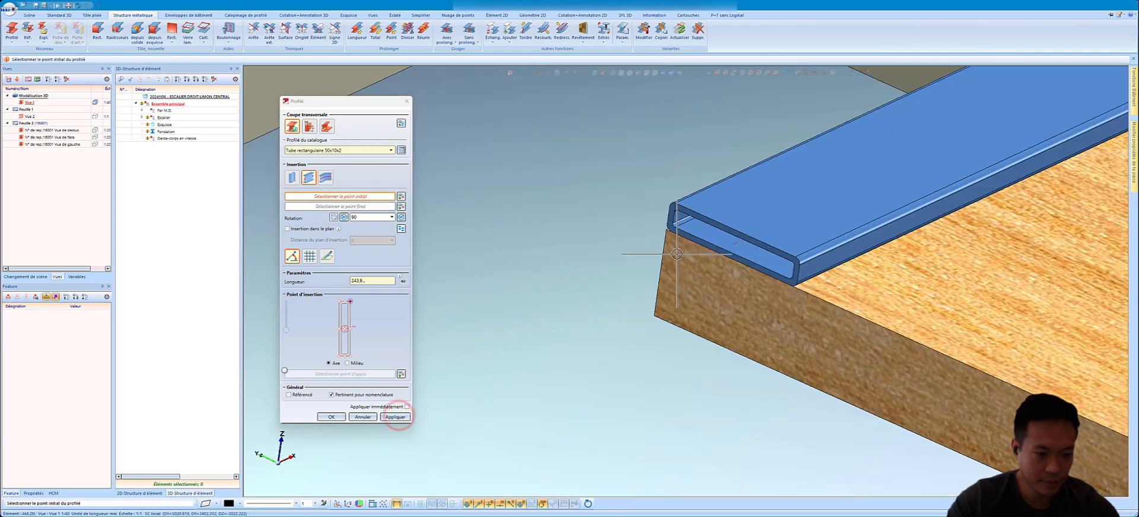
left_click(674, 219)
scroll(674, 216, "down", 3)
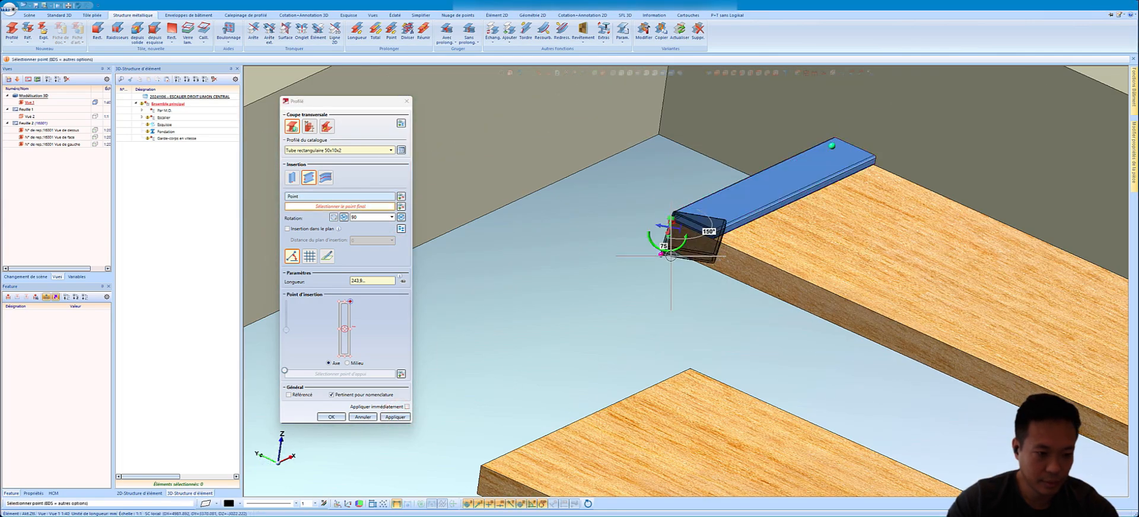
scroll(669, 248, "up", 2)
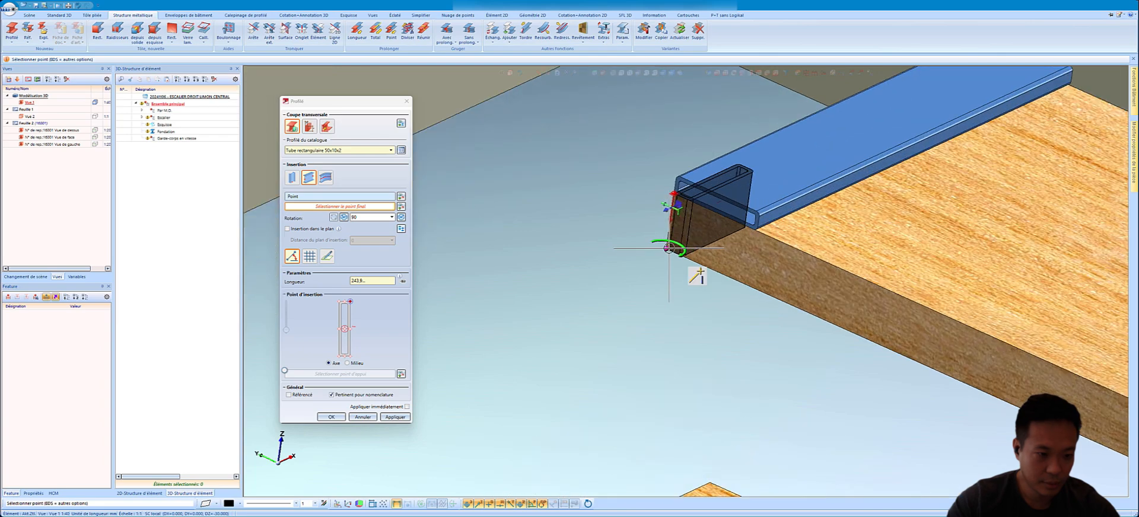
left_click(669, 248)
left_click(401, 217)
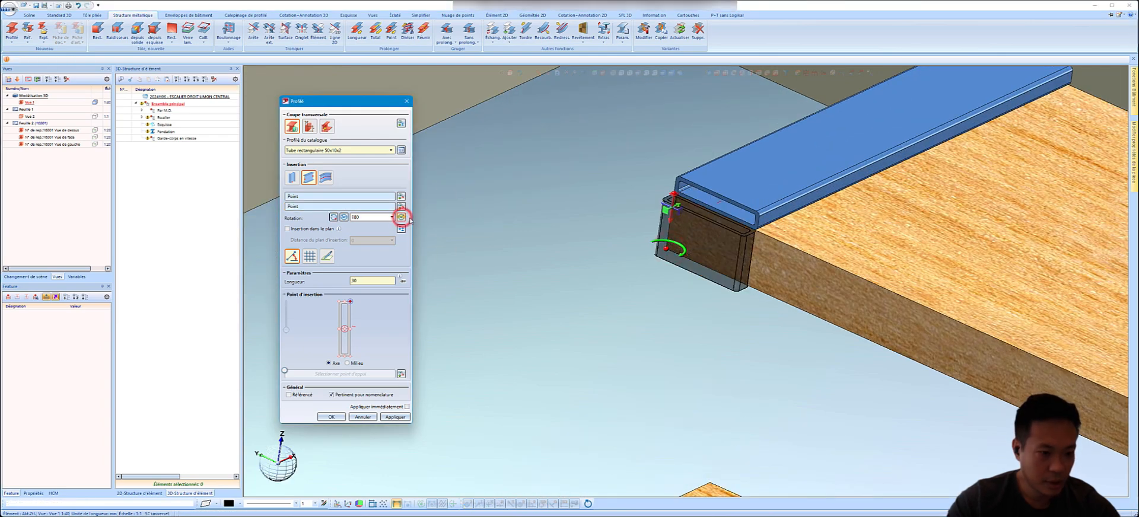
left_click(391, 417)
left_click(333, 417)
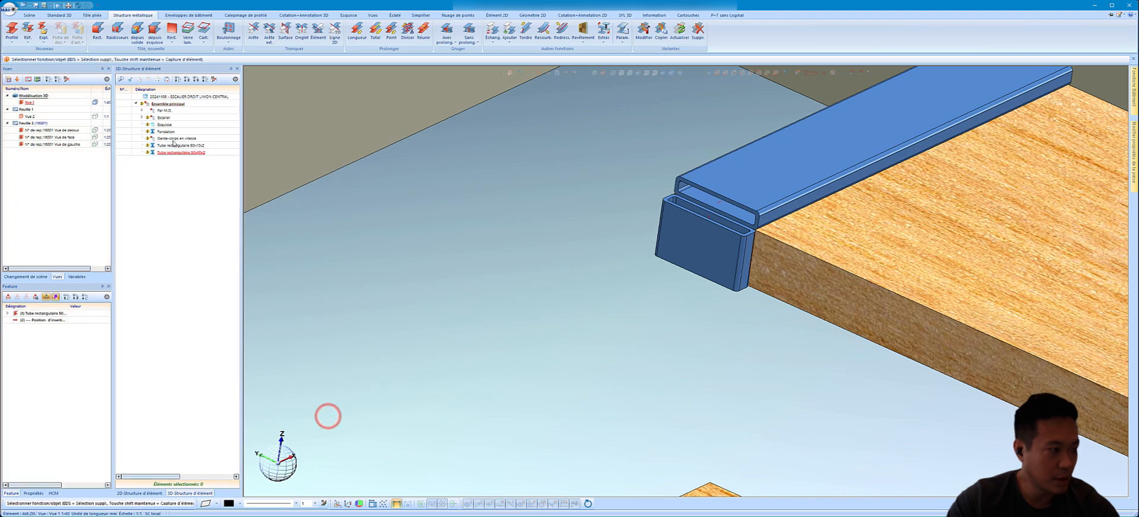
- Move both rectangular tubes into the Garde-corps en vitesse assembly
left_click(182, 144, "shift")
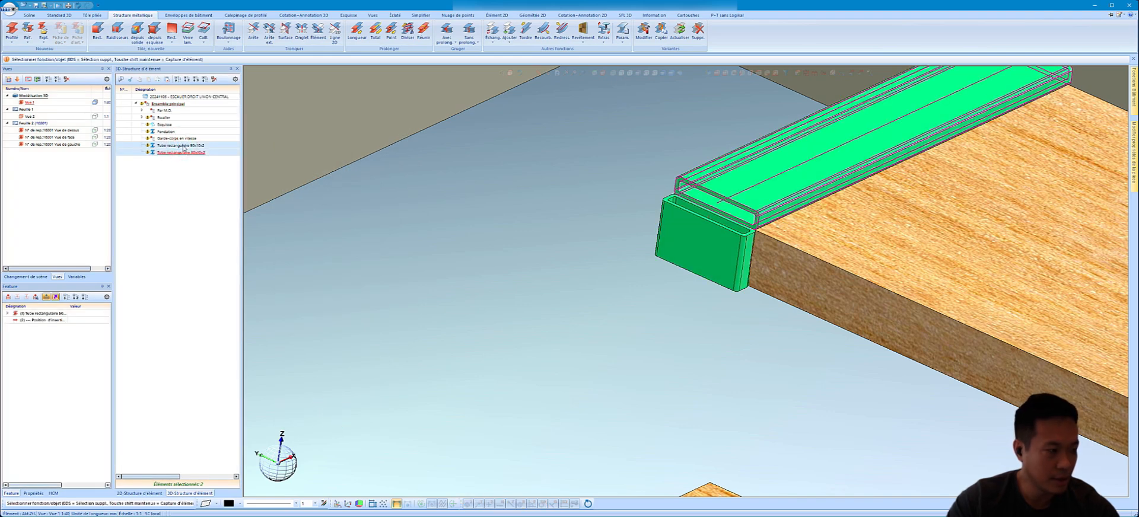
scroll(665, 162, "down", 5)
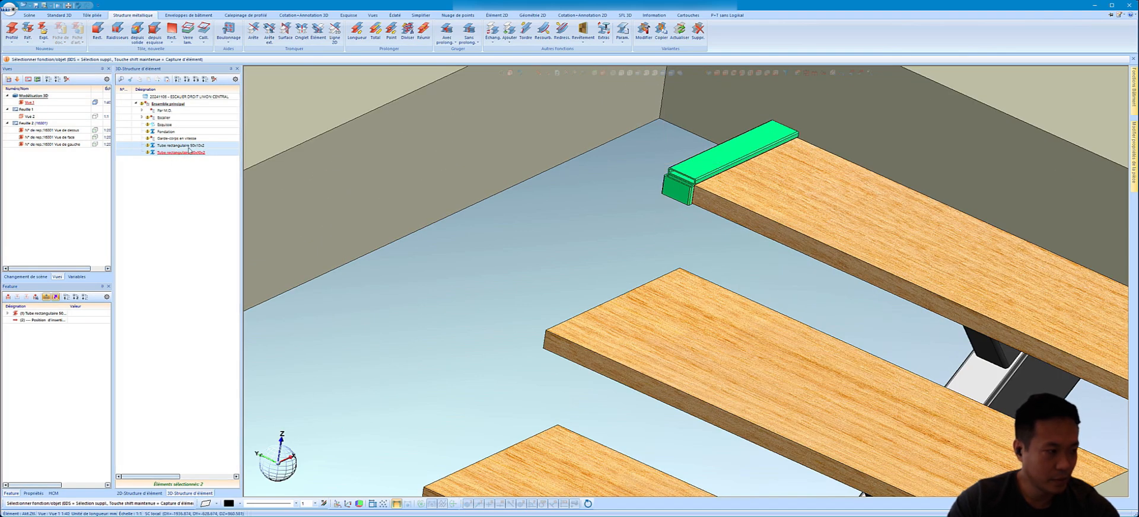
left_click_drag(190, 149, 187, 140)
scroll(712, 192, "up", 3)
scroll(679, 189, "down", 4)
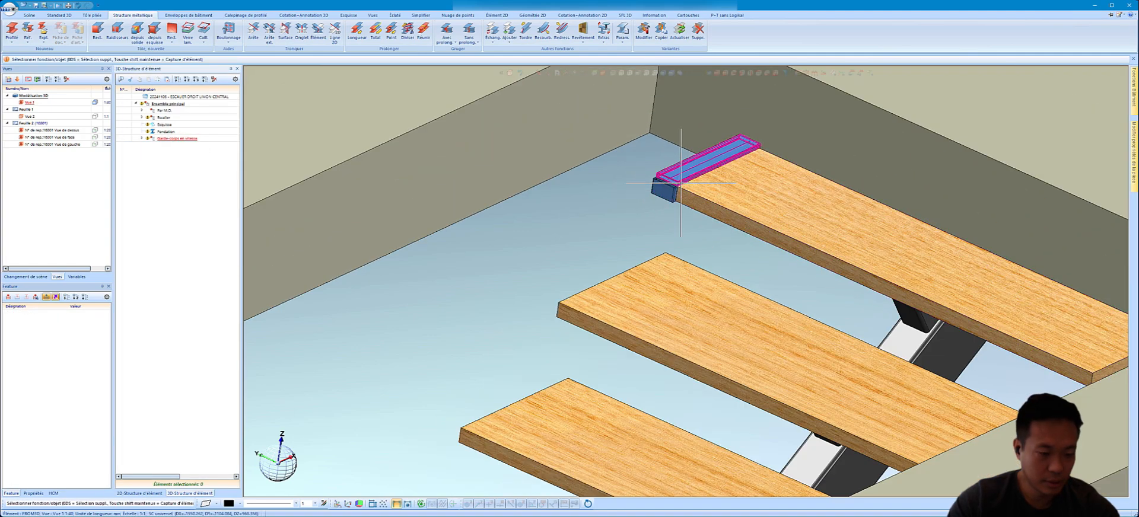
scroll(692, 174, "down", 3)
left_click(697, 172)
right_click(694, 173)
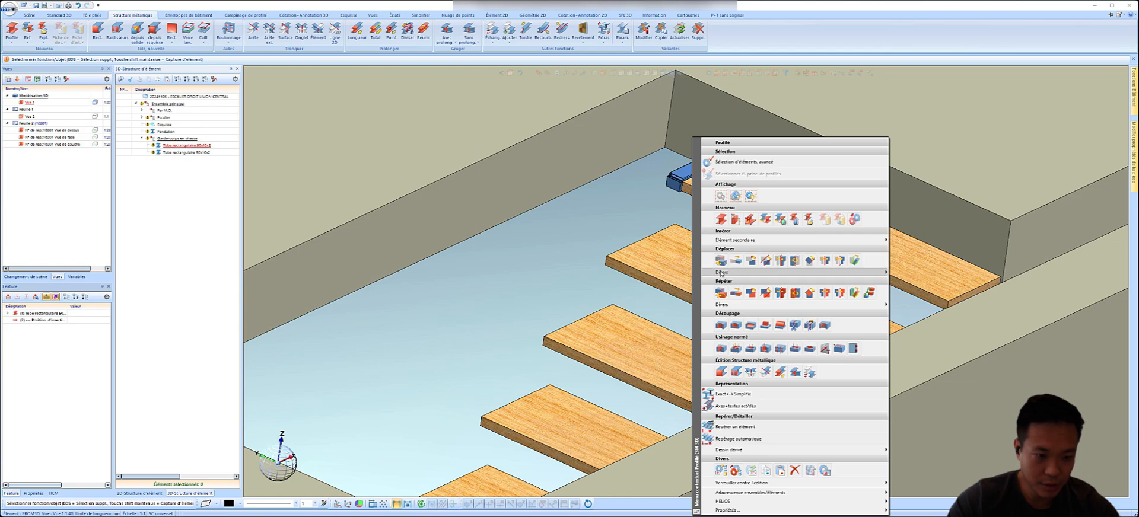
left_click(721, 290)
left_click(807, 367)
scroll(722, 178, "up", 4)
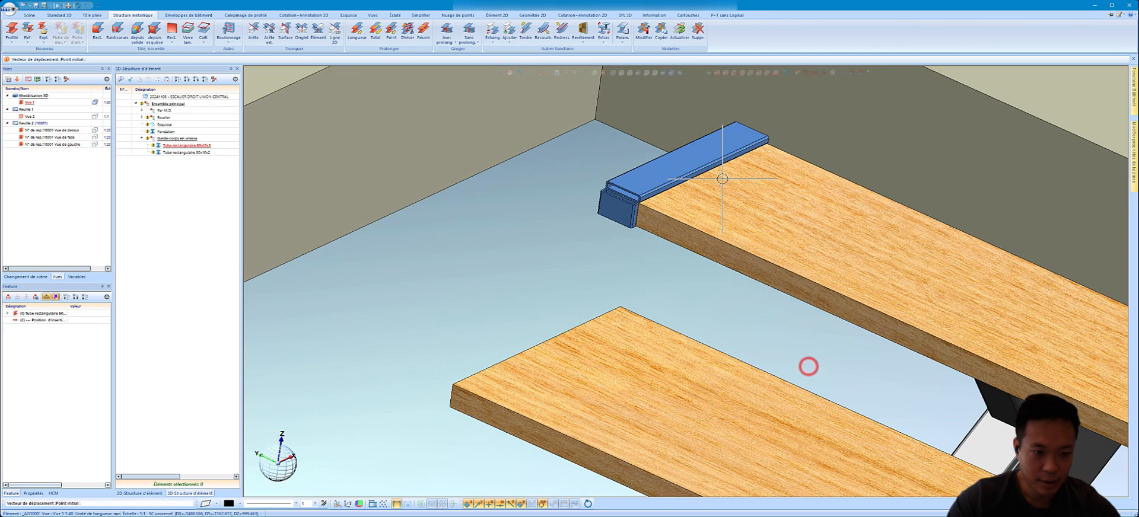
middle_click_drag(723, 179, 781, 178)
key("Escape")
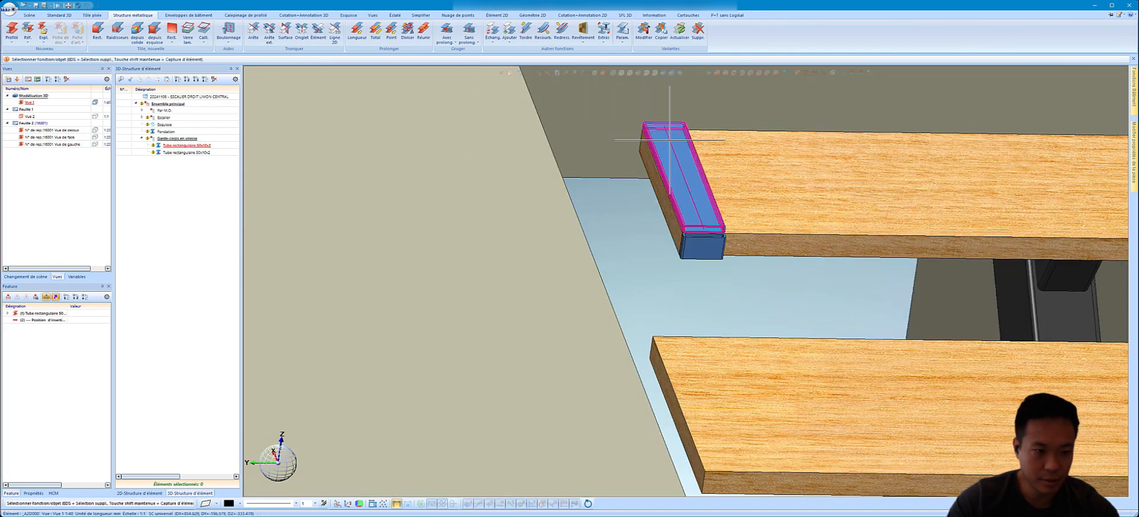
- Repeat the tube on top of the tread perpendicularly from the tread's rear corner point to the lower slab's surface, defined by two of its edges
right_click(670, 138)
left_click(850, 297)
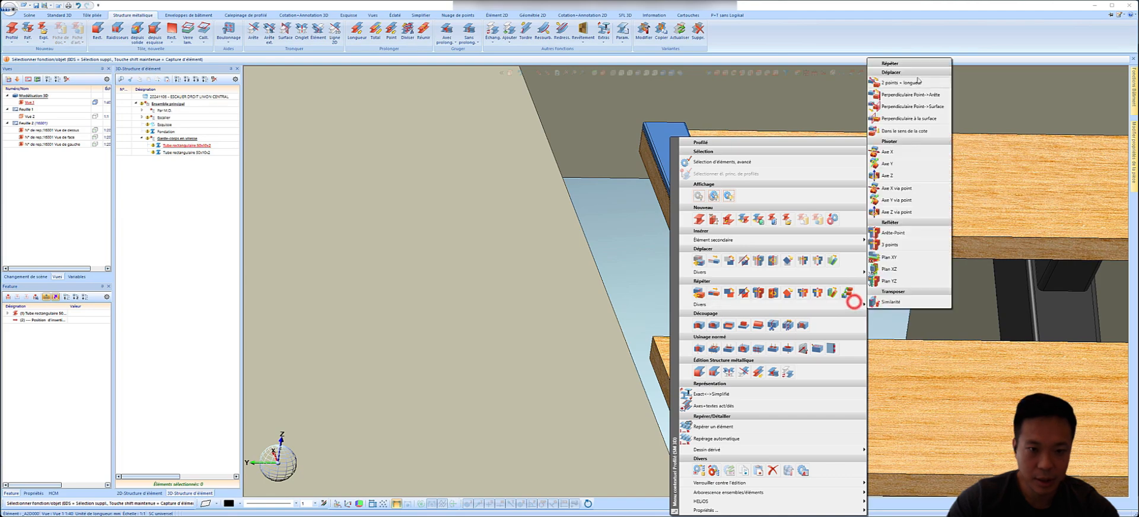
left_click(915, 106)
left_click(693, 216)
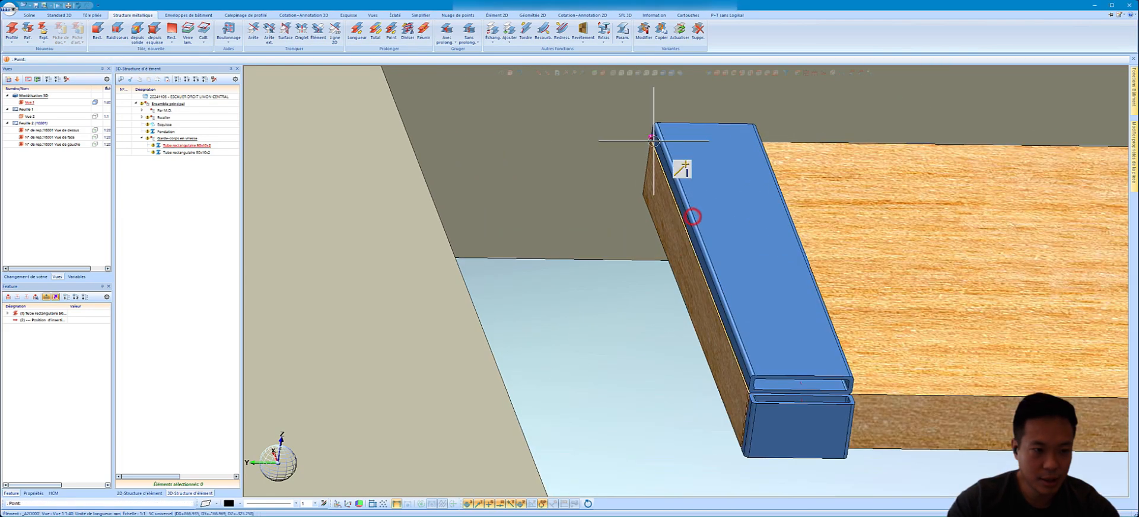
left_click(649, 142)
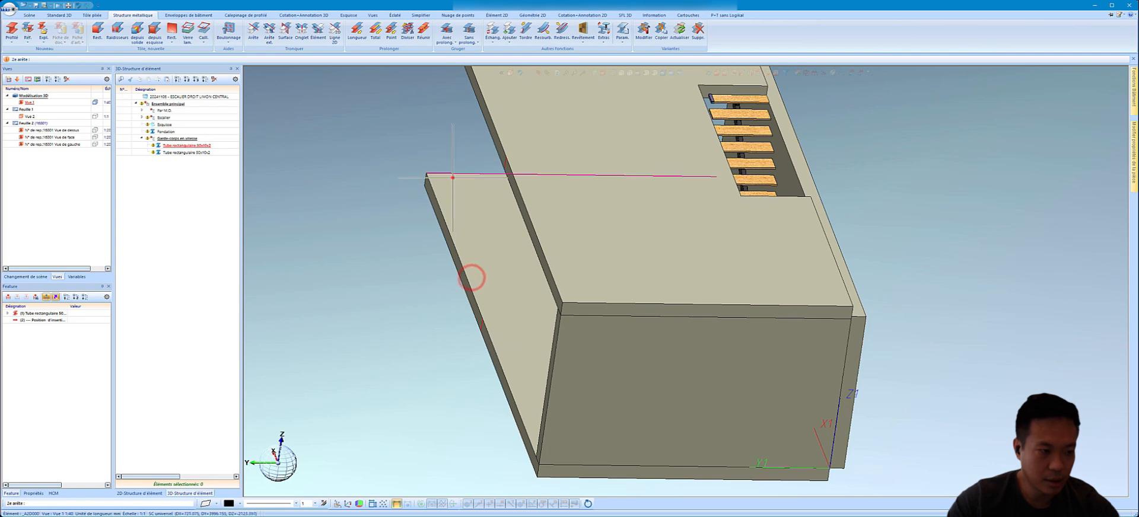
left_click(453, 176)
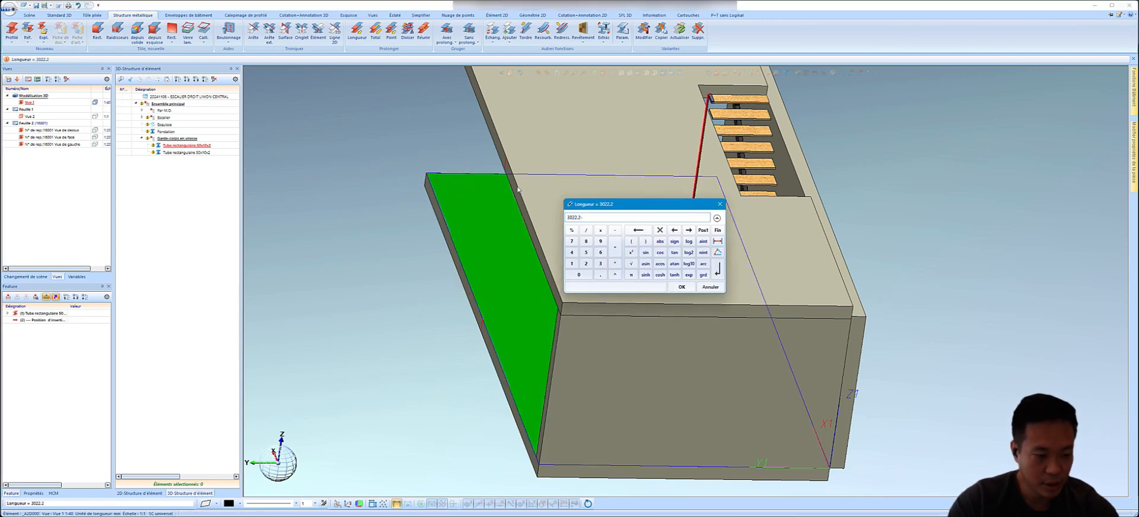
key("Return")
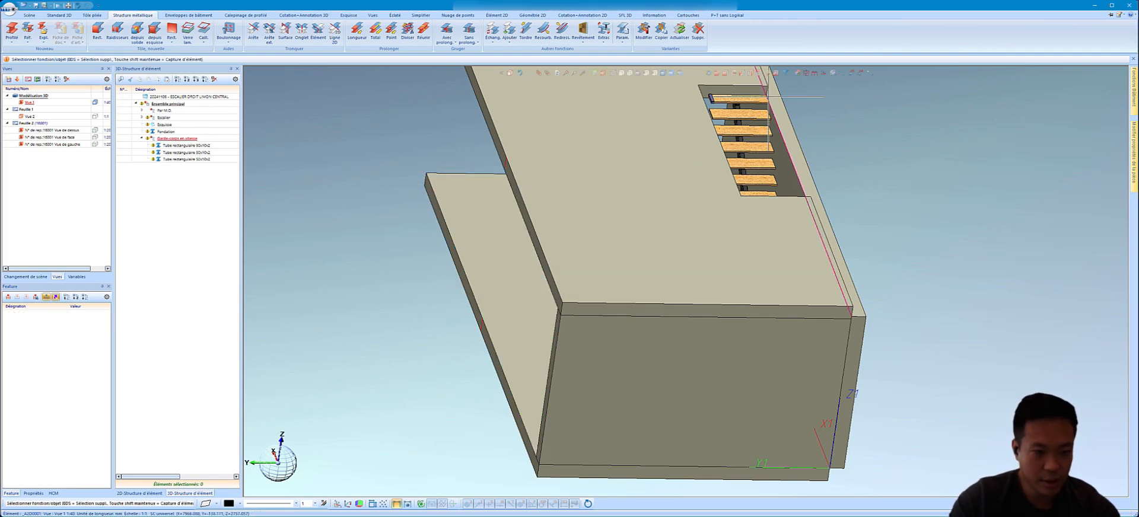
middle_click_drag(726, 203, 638, 245)
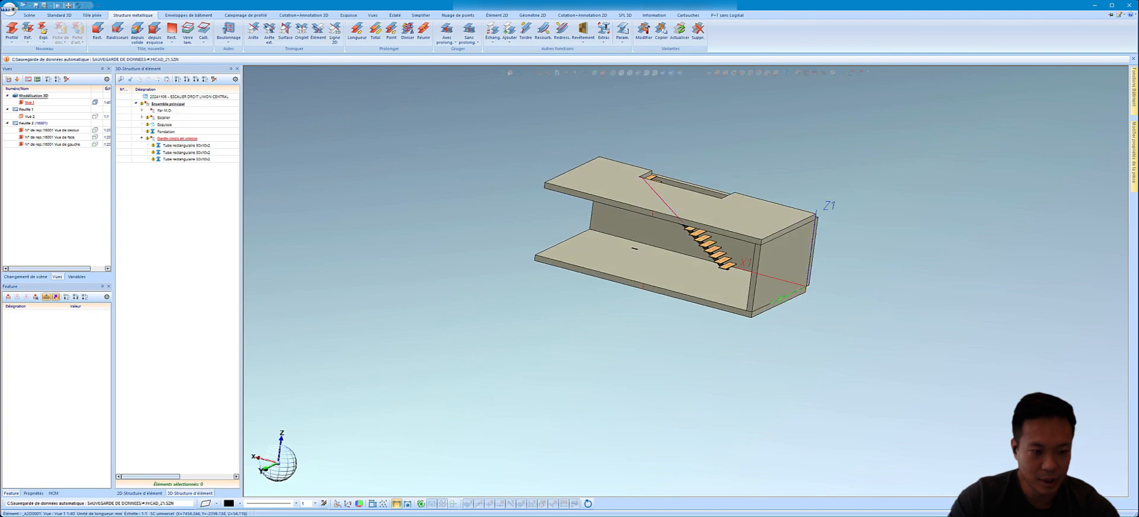
scroll(638, 245, "up", 10)
scroll(626, 261, "down", 8)
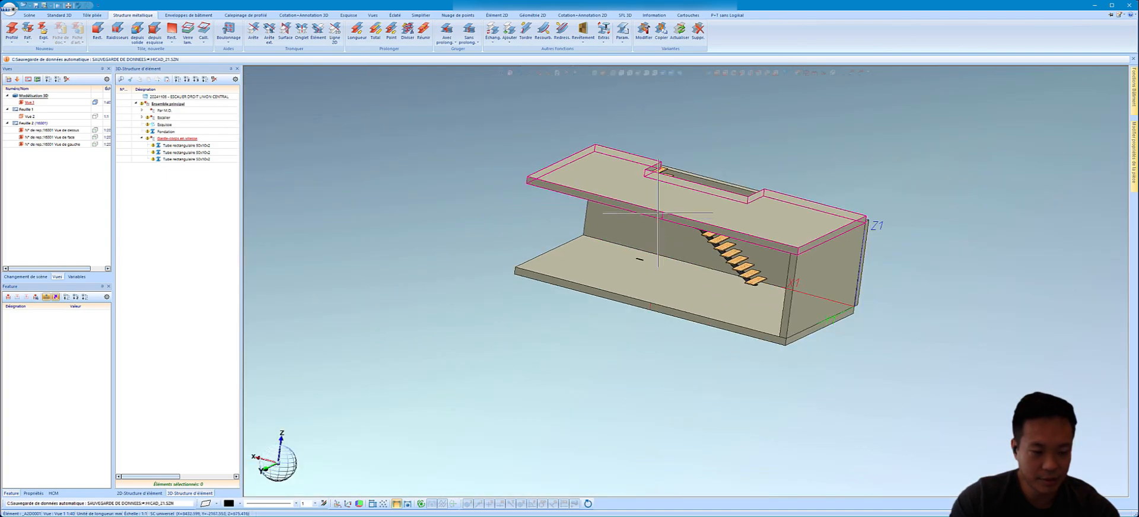
scroll(626, 264, "up", 5)
scroll(626, 264, "down", 6)
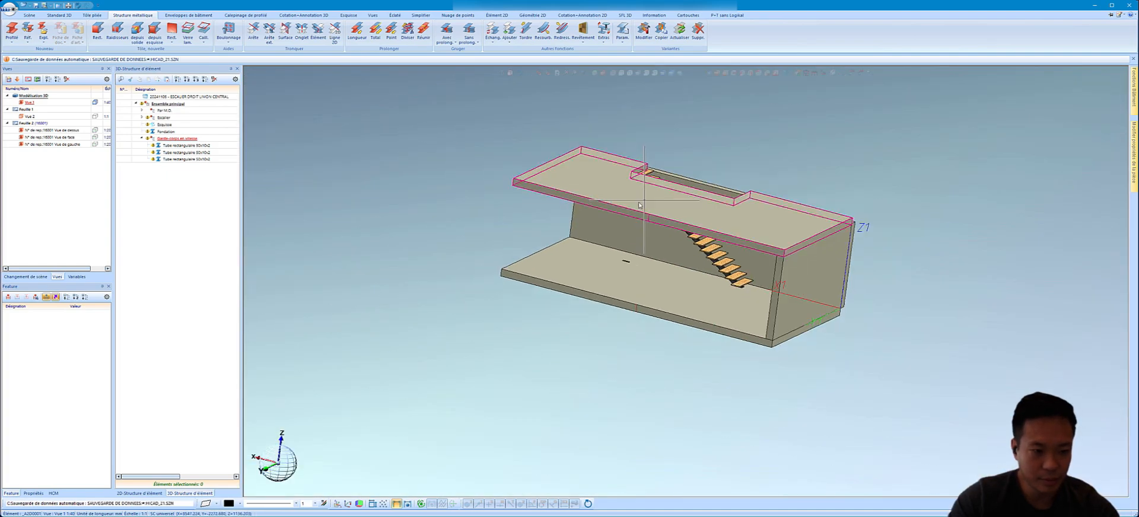
middle_click_drag(643, 202, 573, 242)
scroll(715, 157, "up", 5)
scroll(661, 276, "up", 5)
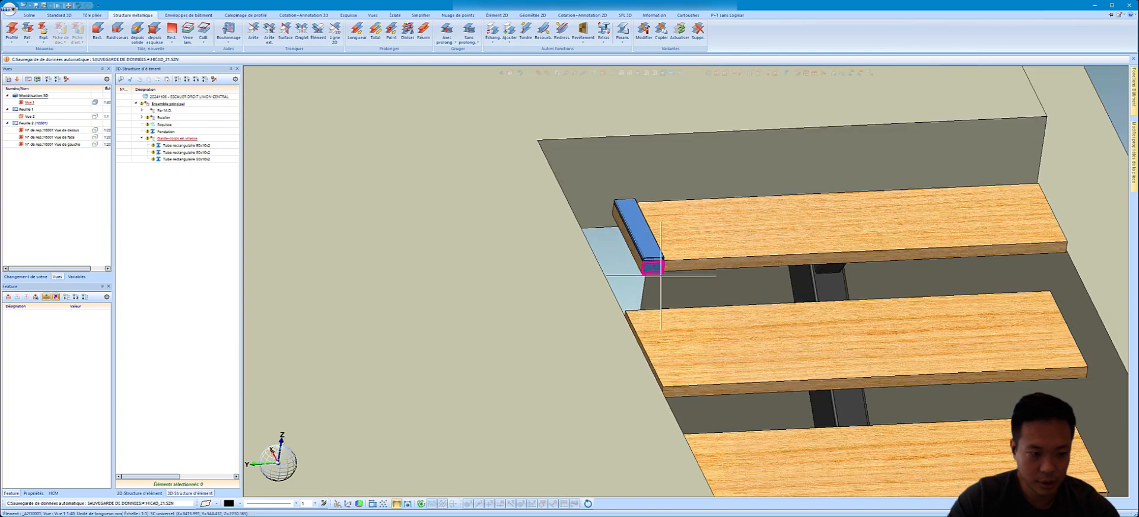
scroll(661, 276, "up", 3)
right_click(655, 248)
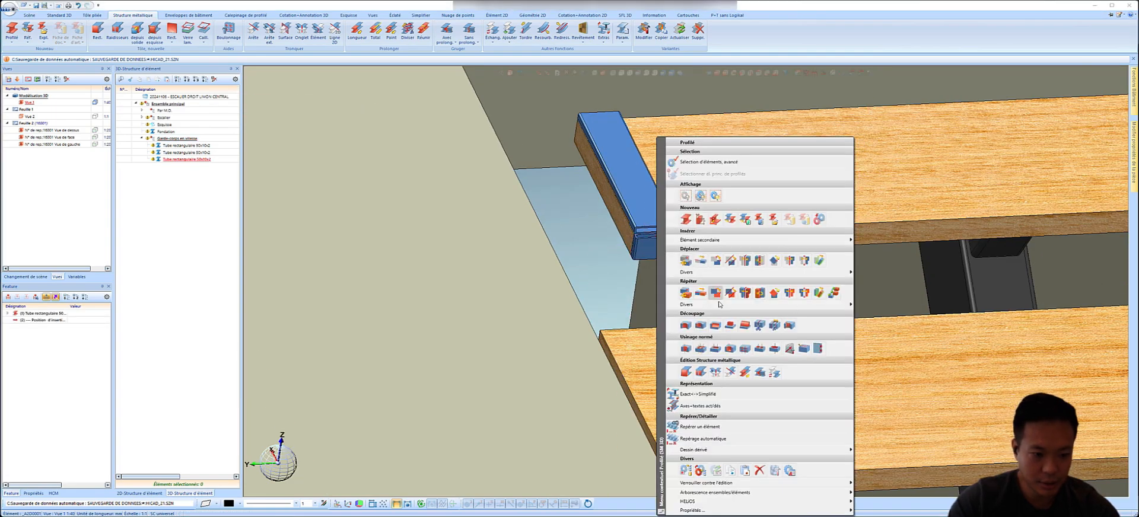
left_click(686, 293)
left_click(732, 374)
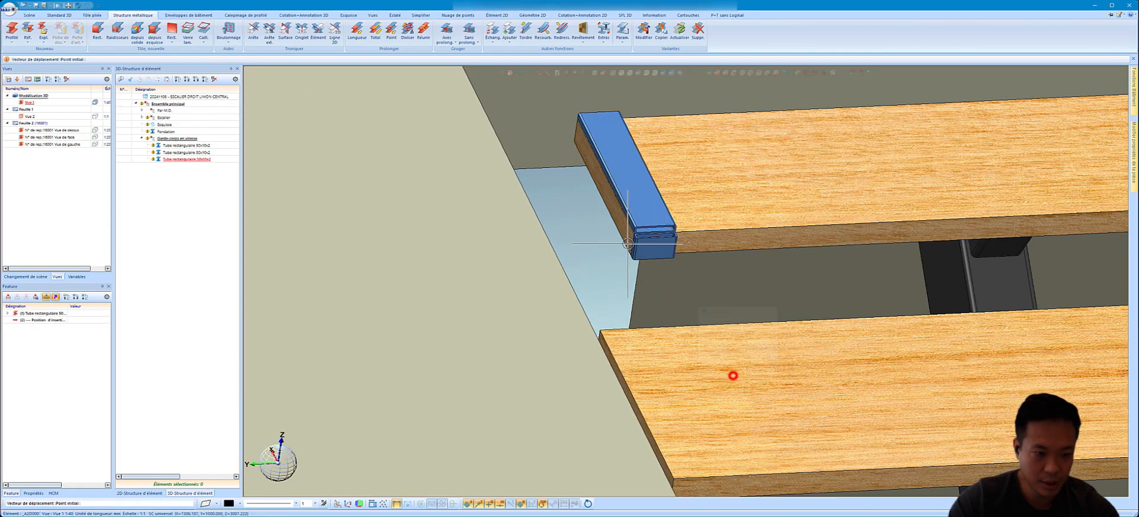
scroll(649, 222, "up", 5)
scroll(663, 350, "up", 3)
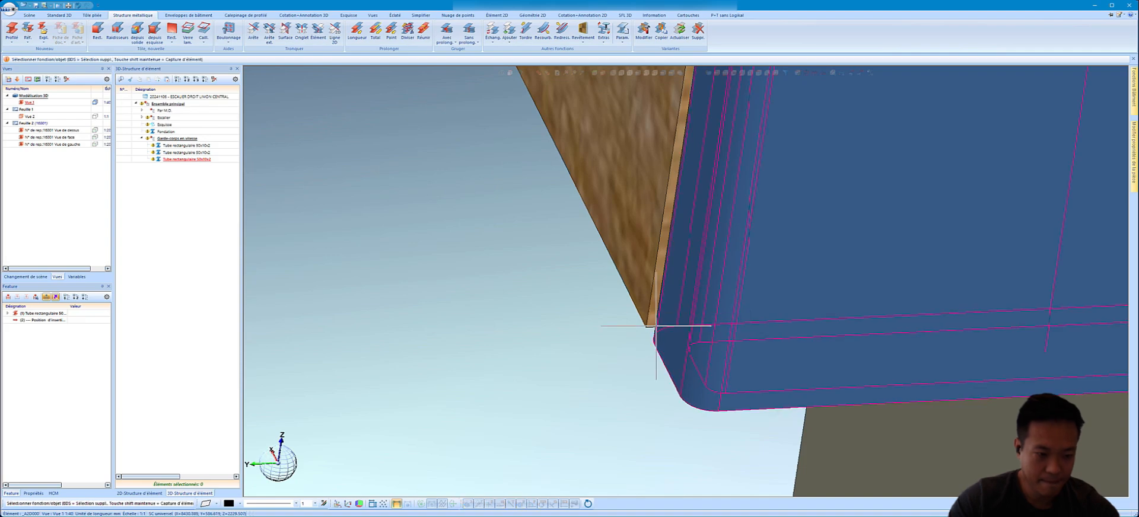
- Repeat the short upright tube from the topmost tread's lower front corner to the end of the tube lying on the lower slab
right_click(743, 255)
left_click(772, 156)
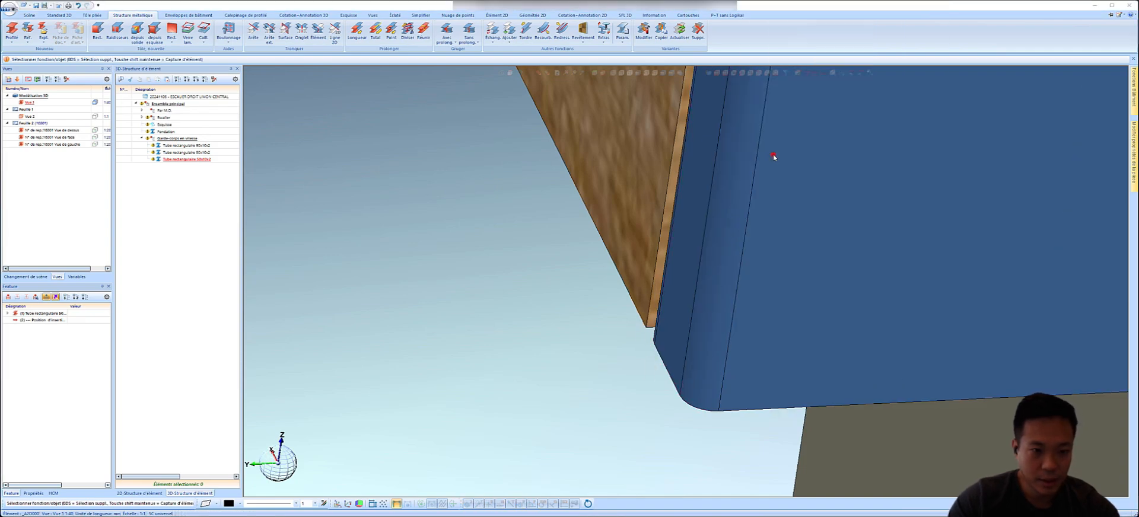
left_click(858, 330)
left_click(649, 324)
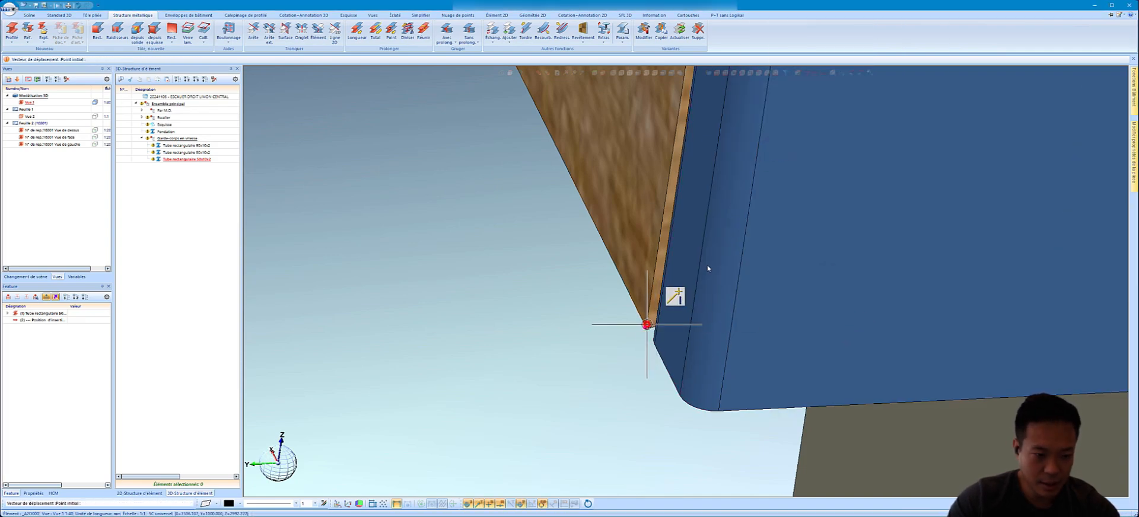
scroll(644, 318, "down", 8)
scroll(639, 310, "up", 10)
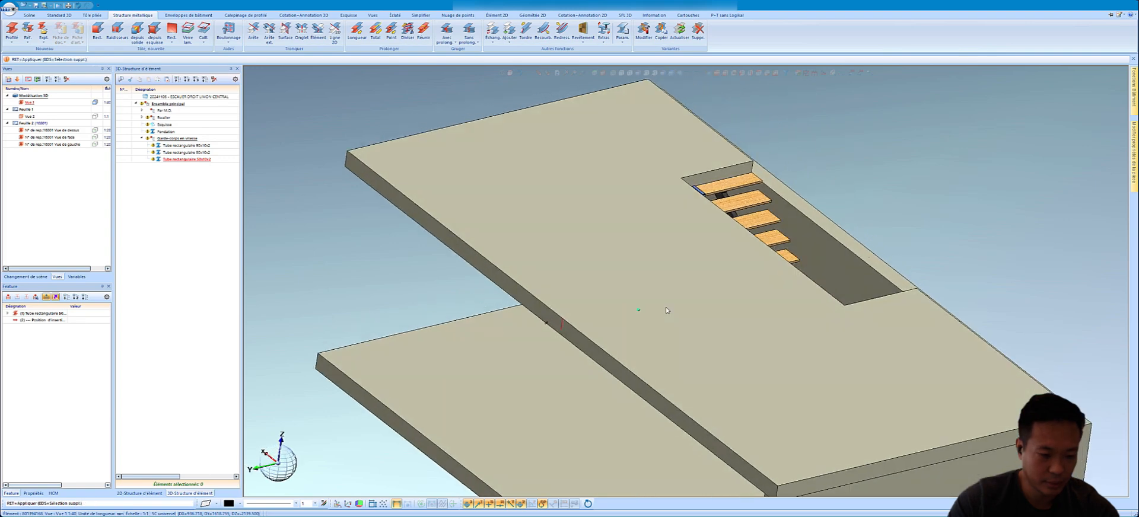
scroll(649, 384, "up", 6)
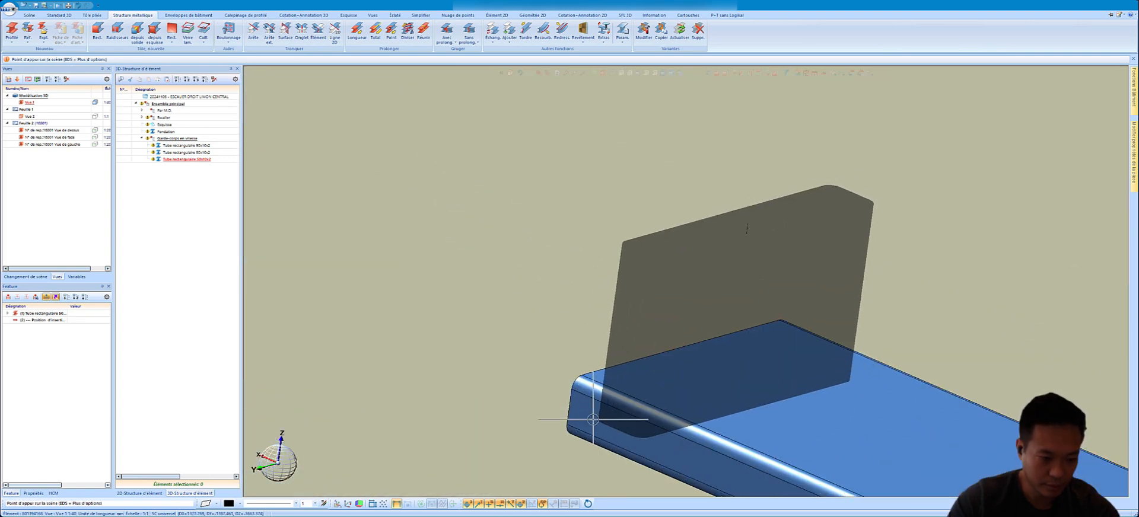
left_click(622, 406)
key("Return")
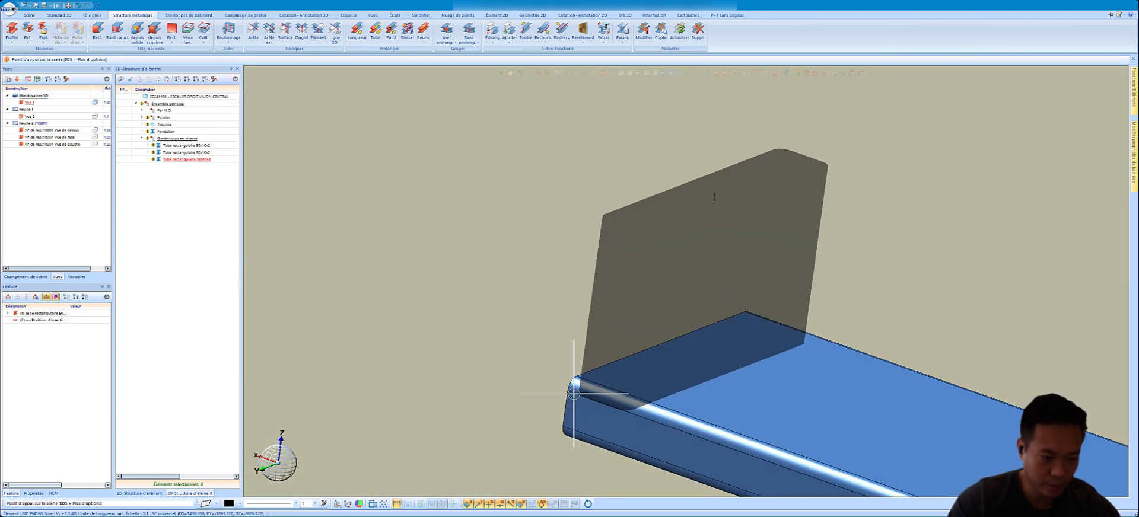
scroll(541, 341, "down", 5)
scroll(541, 341, "down", 10)
key("Escape")
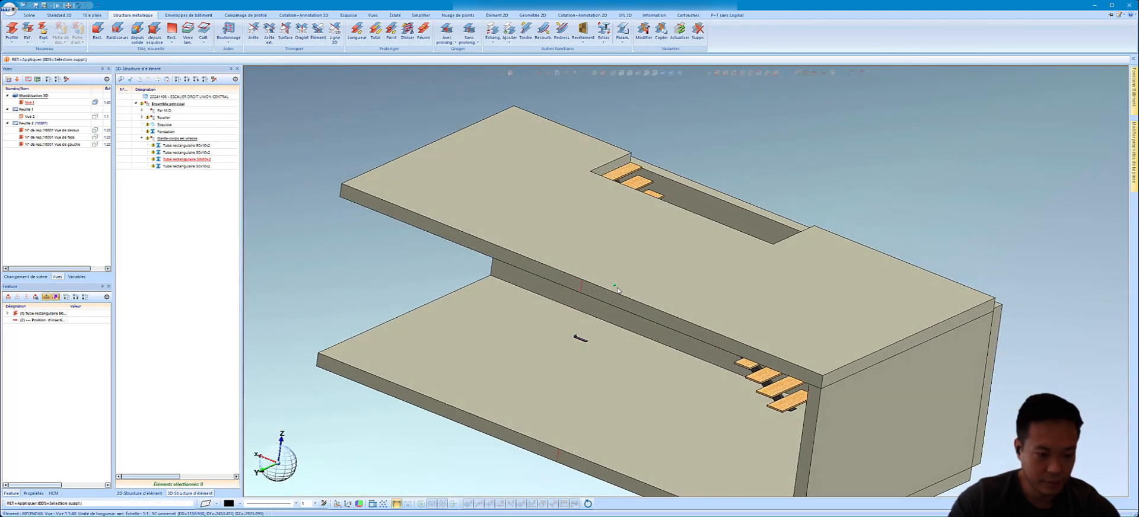
- Repeat the small upright on the lower slab from its upper corner, defined by two edges, to the lowest tread's upper front corner
scroll(603, 347, "up", 10)
right_click(603, 347)
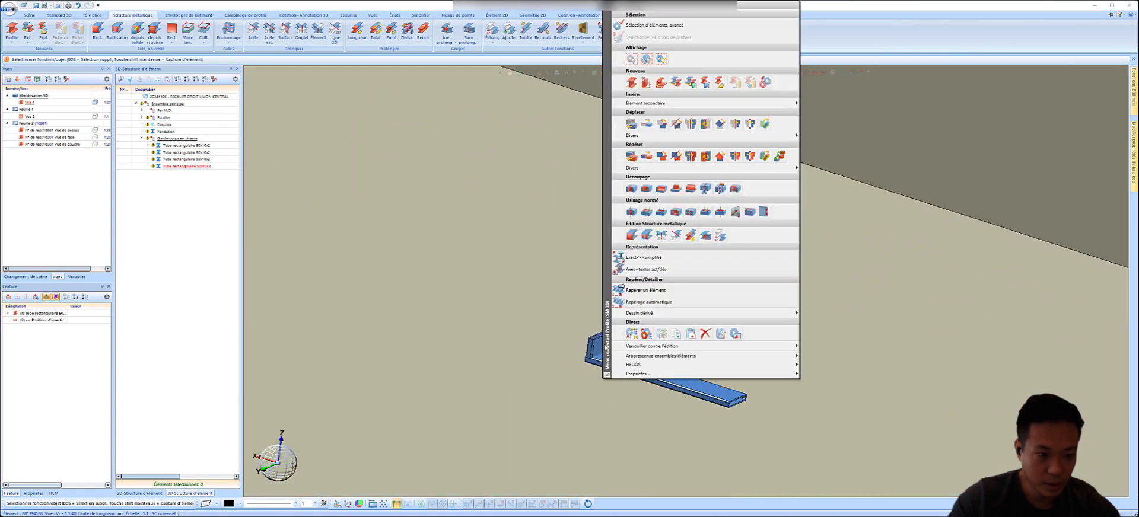
left_click(632, 157)
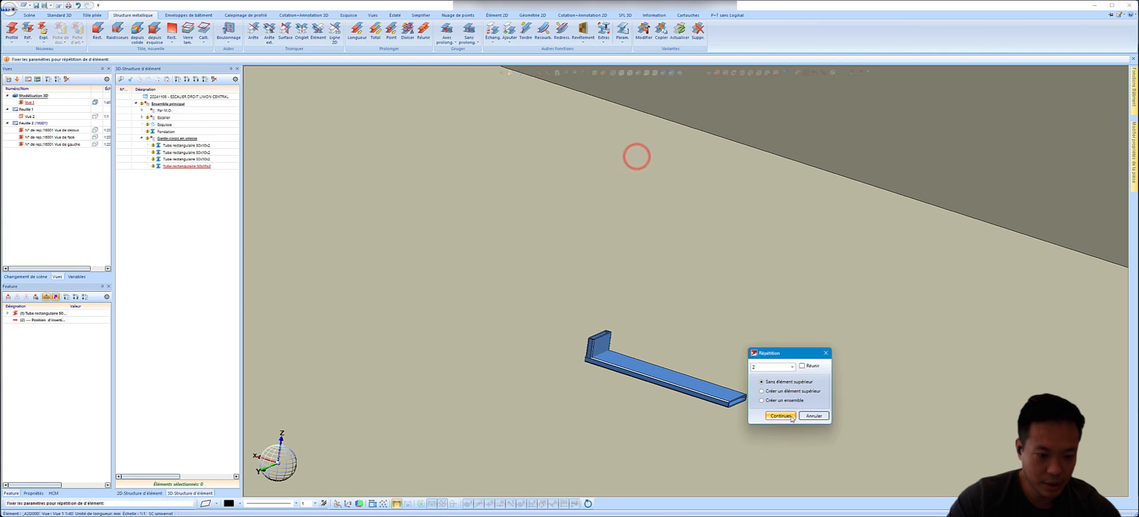
left_click(790, 416)
scroll(613, 297, "up", 5)
scroll(641, 270, "up", 5)
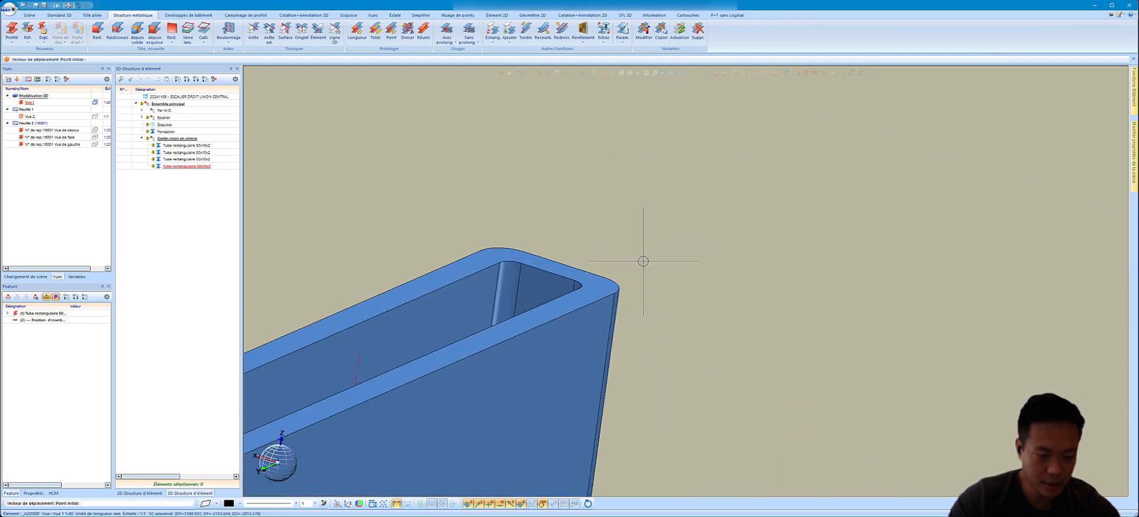
right_click(656, 248)
left_click(724, 283)
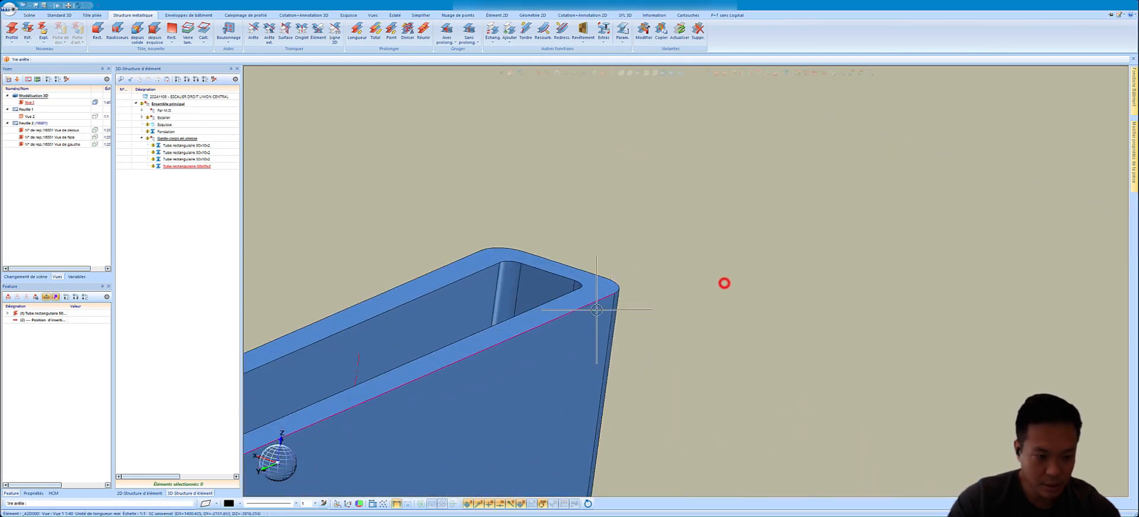
left_click(597, 310)
scroll(598, 282, "down", 8)
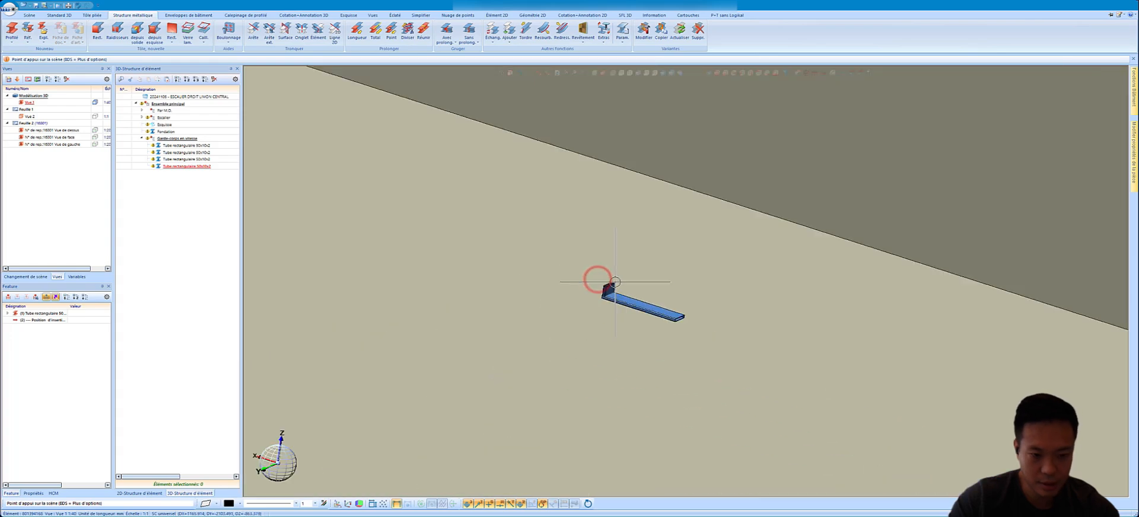
scroll(789, 285, "up", 10)
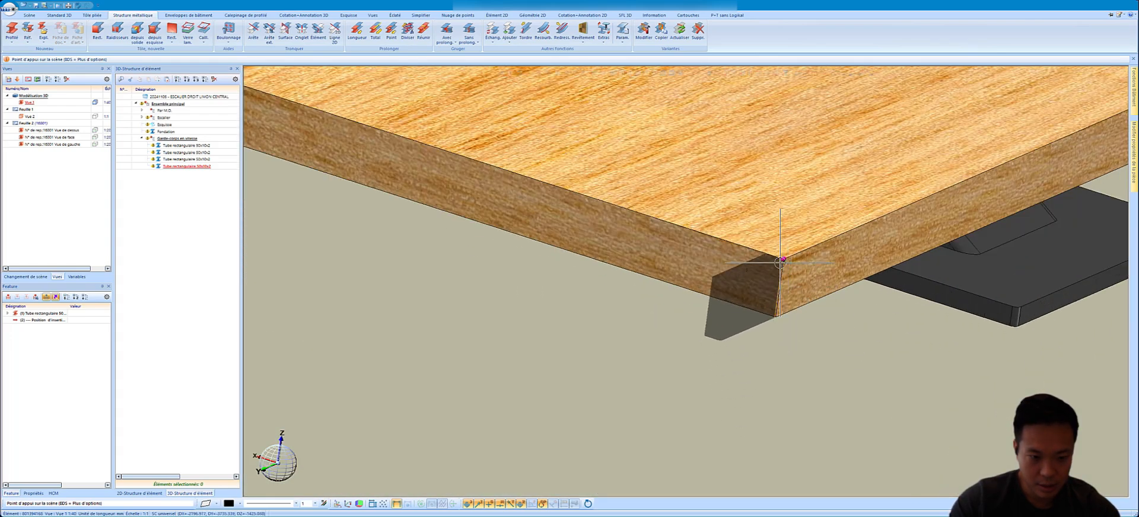
left_click(782, 260)
scroll(782, 261, "down", 10)
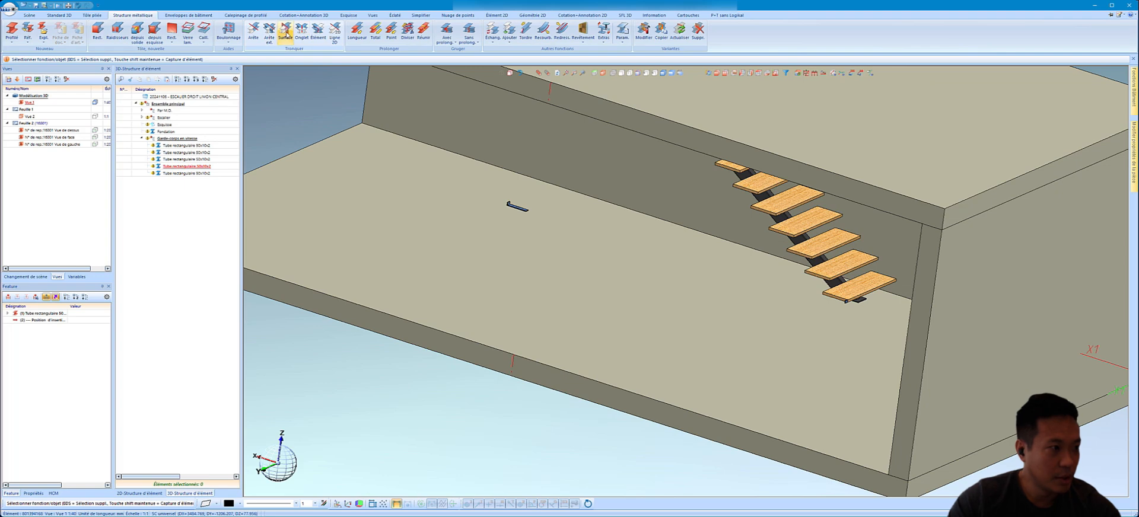
left_click(301, 34)
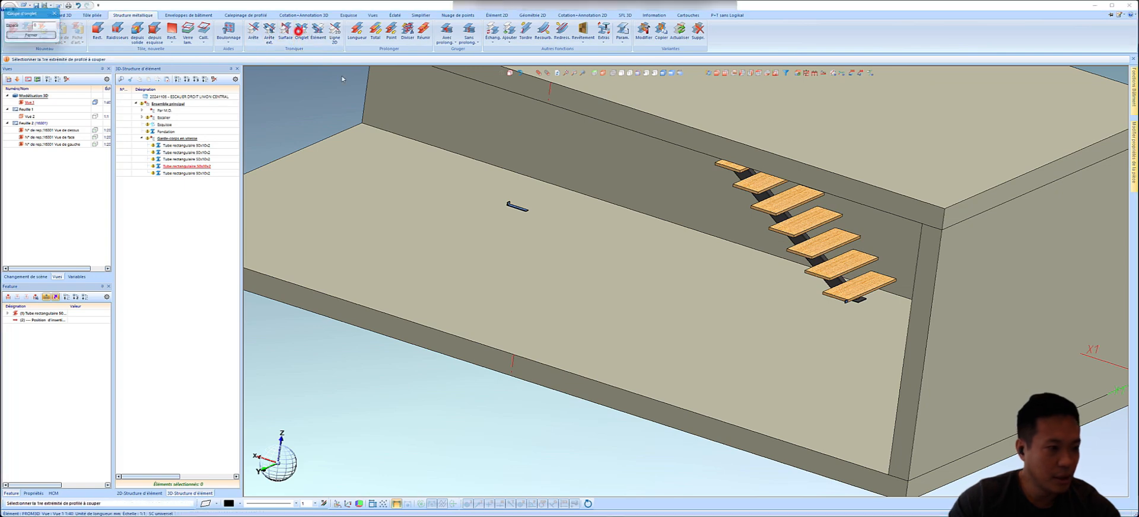
scroll(529, 204, "up", 8)
scroll(558, 218, "up", 1)
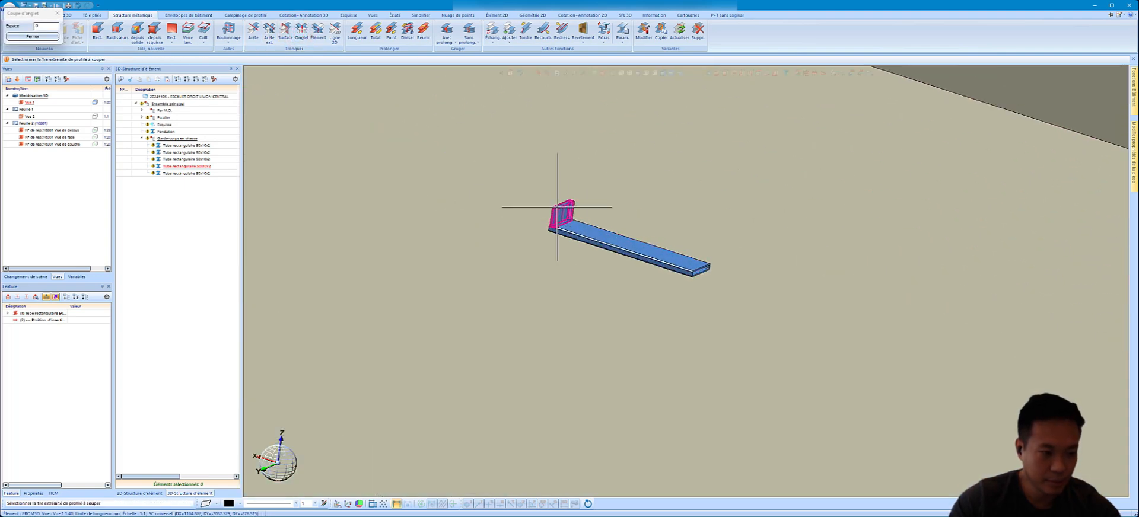
left_click(557, 207)
scroll(589, 266, "down", 5)
left_click(588, 266)
scroll(588, 266, "up", 1)
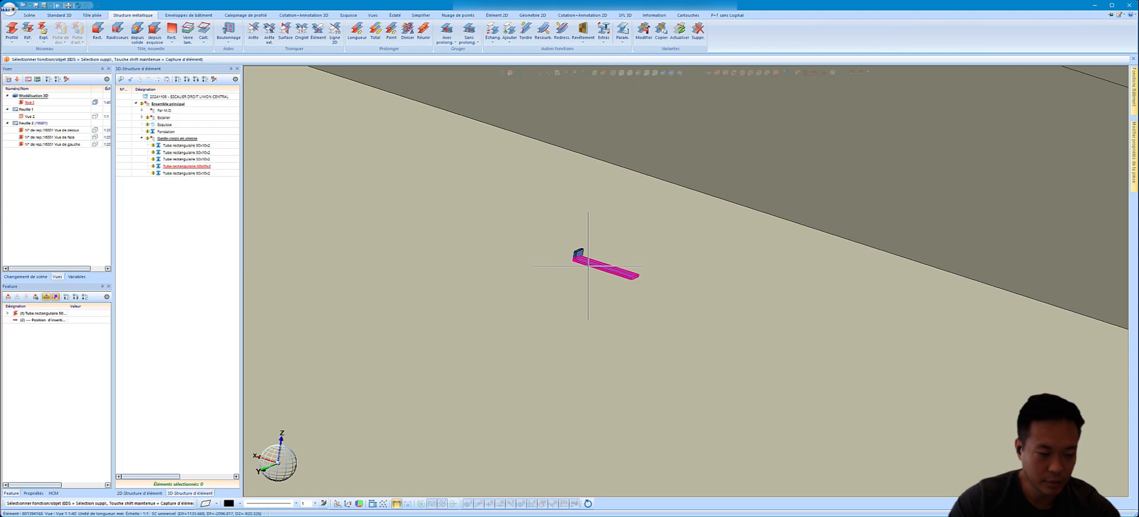
- Repeat the tube lying on the lower slab perpendicularly from a point to the upper slab's top surface, defined by two of its edges
right_click(588, 267)
left_click(768, 163)
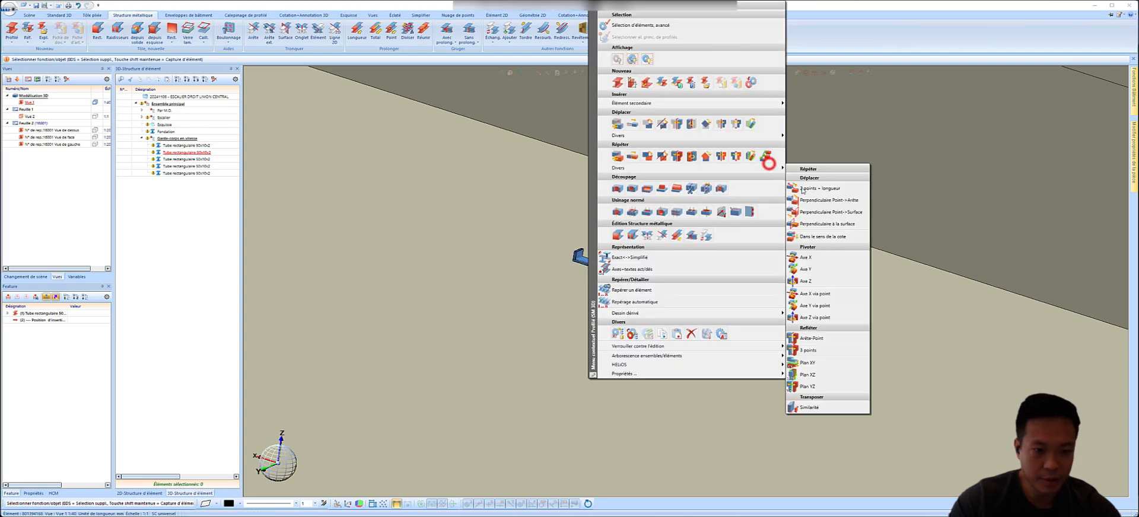
left_click(803, 213)
left_click(850, 350)
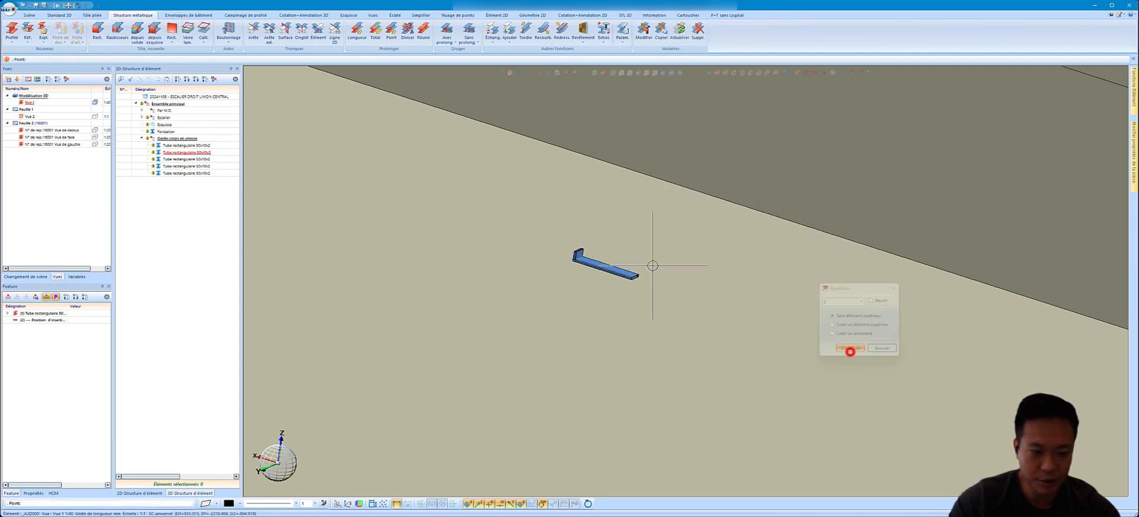
scroll(656, 261, "up", 5)
scroll(647, 370, "down", 10)
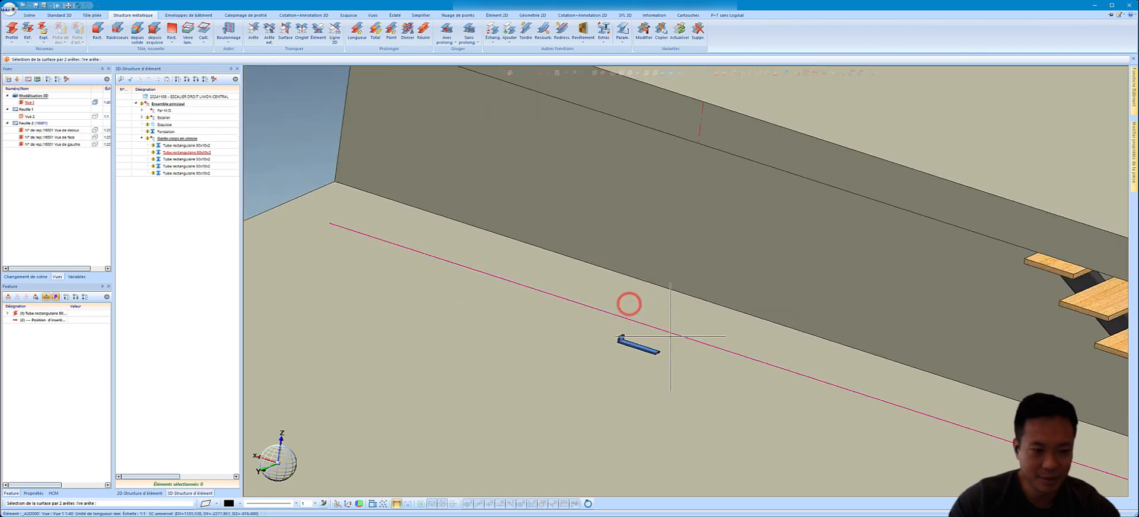
scroll(679, 116, "up", 3)
left_click(683, 112)
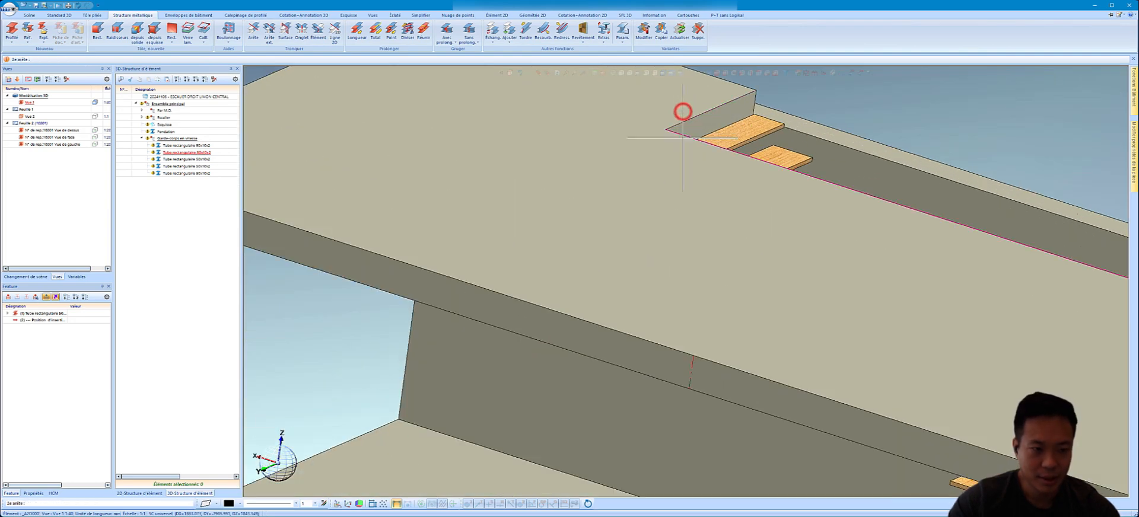
left_click(683, 138)
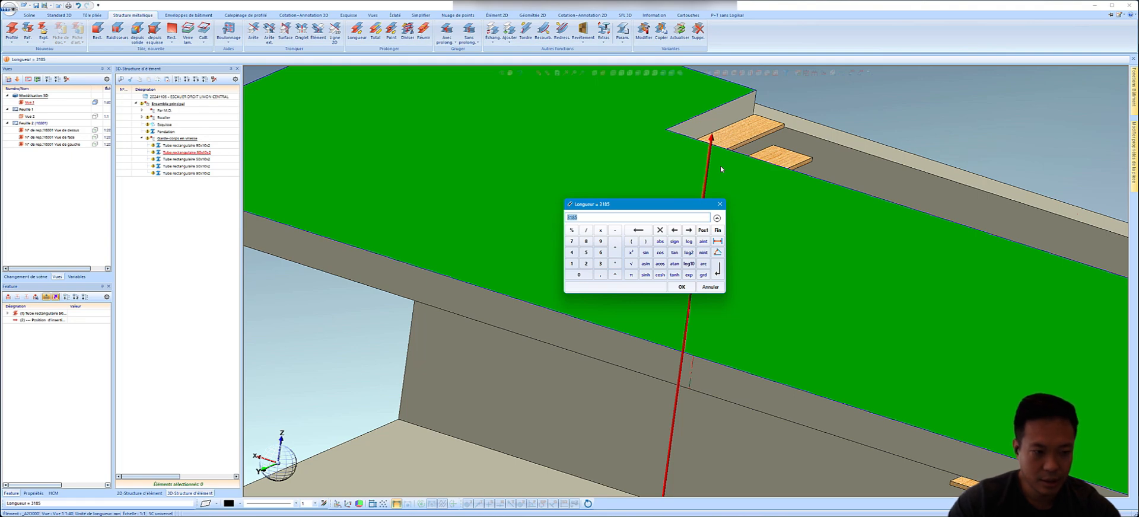
key("Return")
scroll(715, 169, "down", 5)
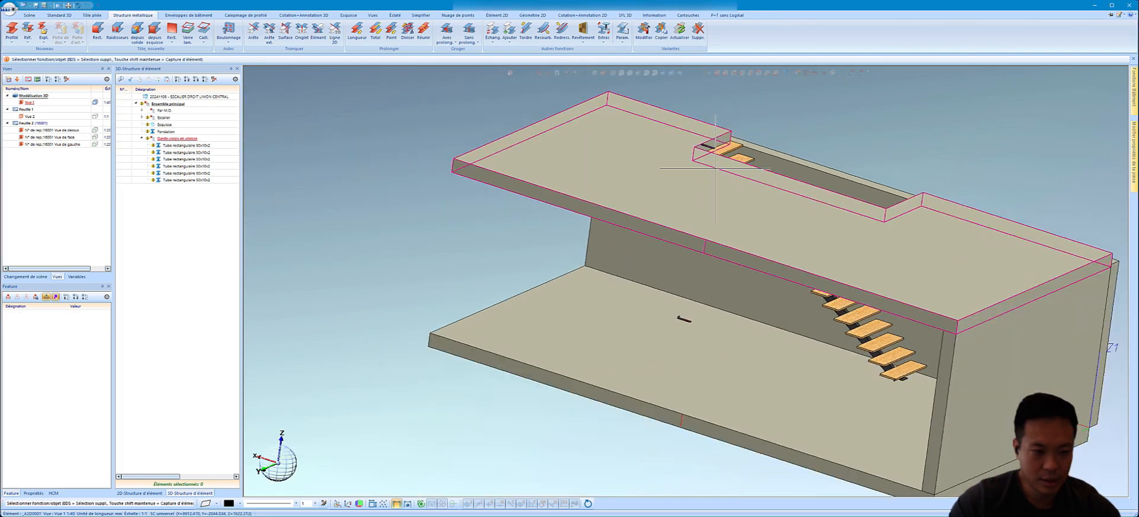
- Mitre-cut the small upright on the lower slab with the matching end of the horizontal tube at the upper slab's level
scroll(653, 304, "up", 5)
left_click(303, 33)
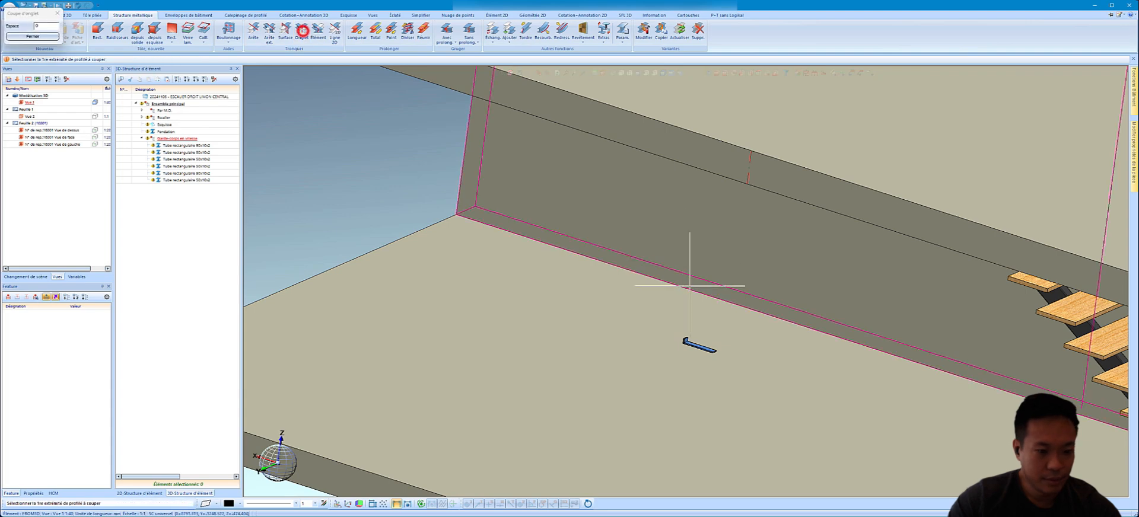
scroll(689, 288, "up", 5)
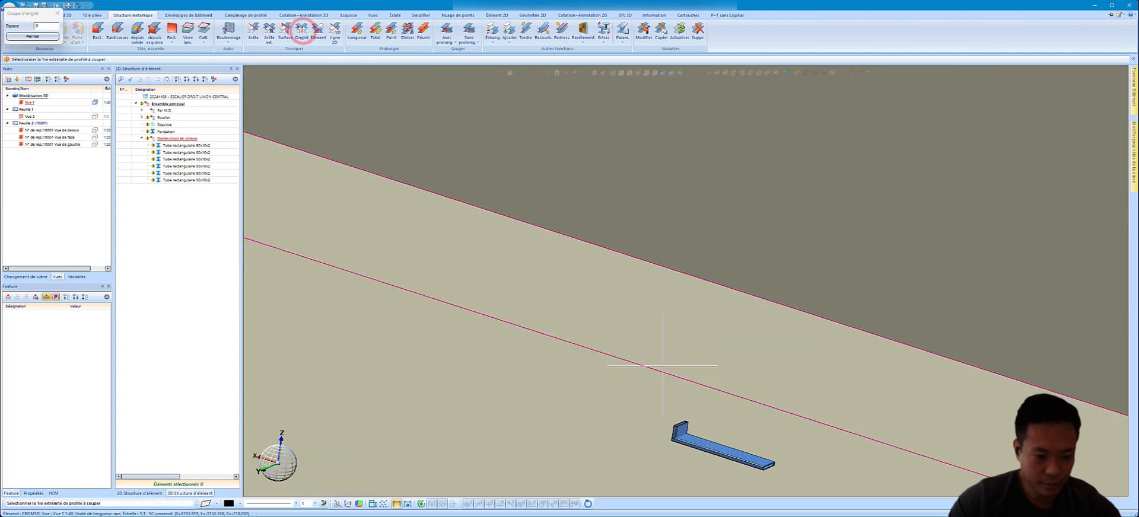
left_click(676, 432)
scroll(740, 395, "down", 3)
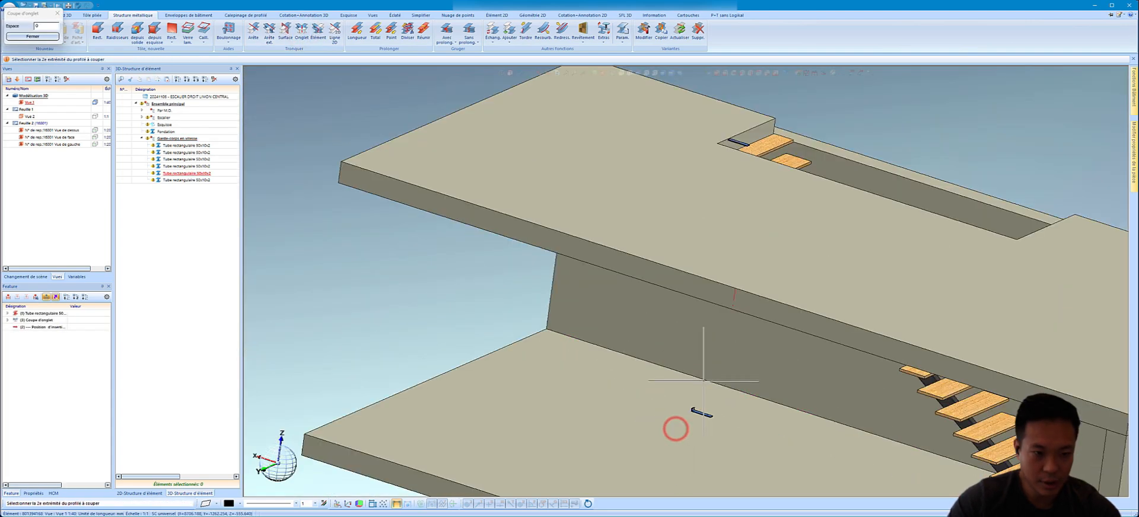
scroll(742, 228, "up", 5)
left_click(861, 237)
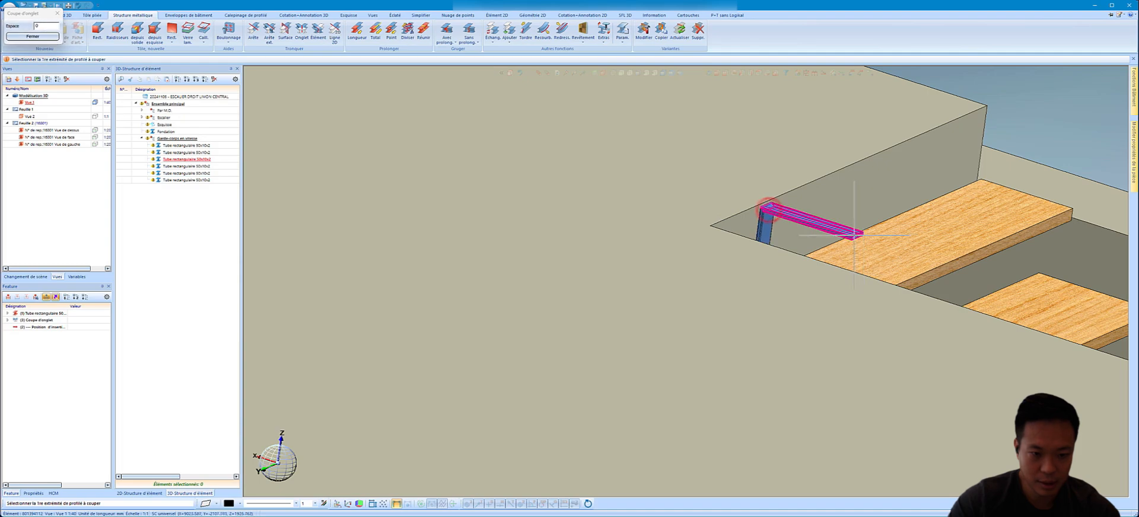
- Mitre-cut the other end of the upper horizontal tube with the small upright at the lowest tread's front corner
left_click(848, 236)
scroll(853, 237, "down", 3)
scroll(1010, 386, "up", 5)
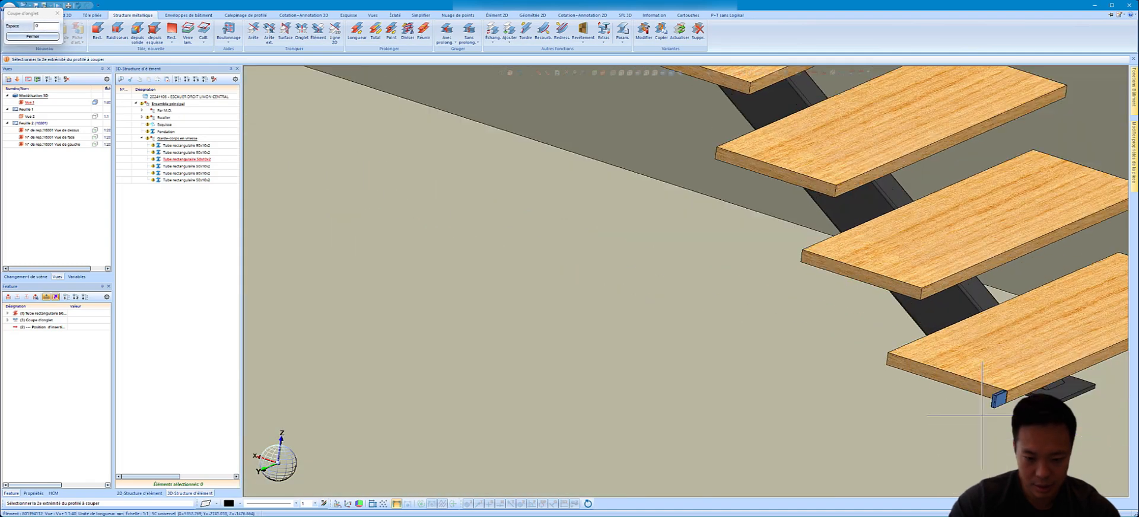
left_click(1012, 380)
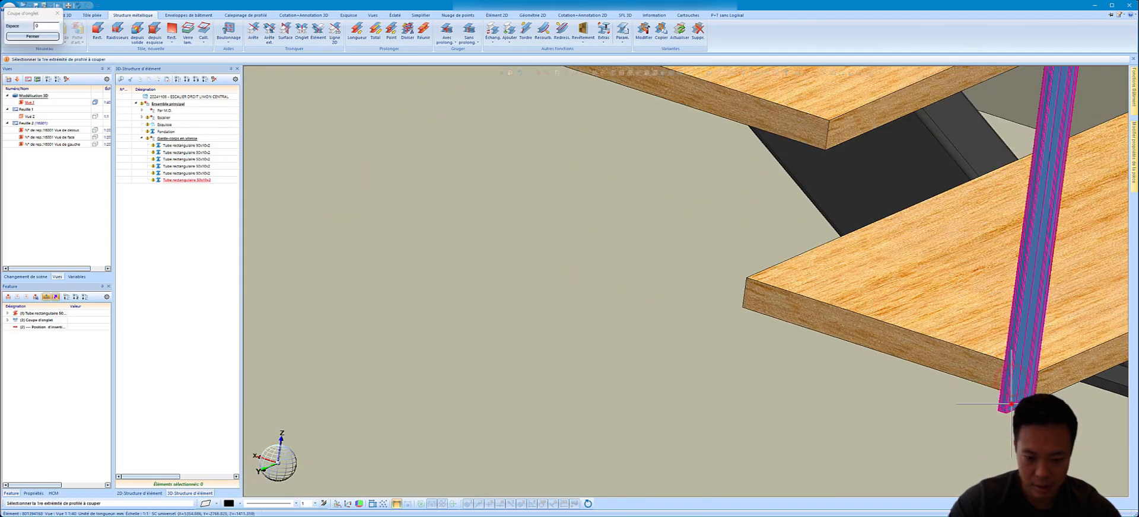
- Mitre-cut the lower end of the long upright beside the lowest tread with the facing end of the tube on the lower slab
scroll(1009, 391, "down", 5)
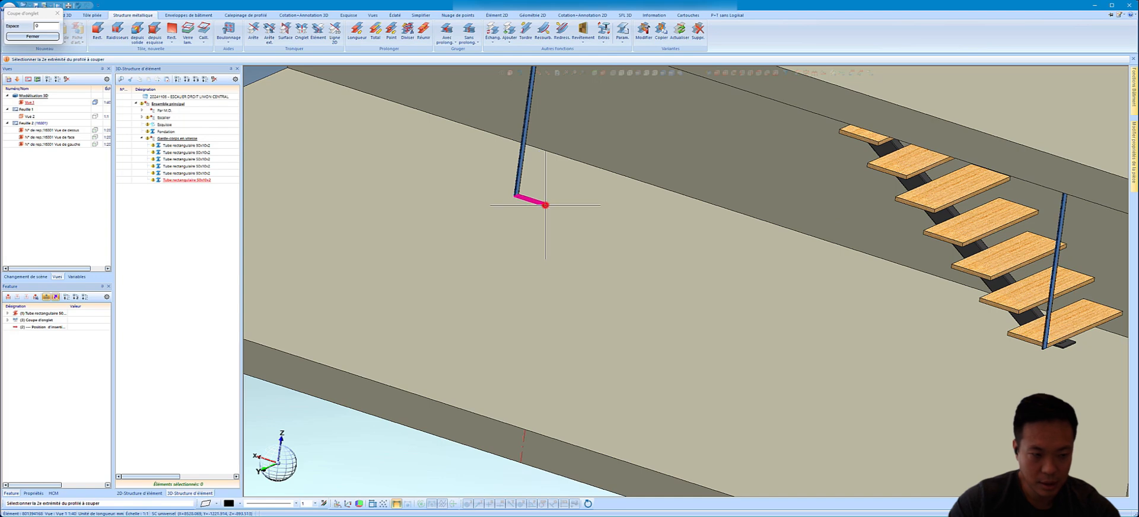
left_click(545, 205)
scroll(912, 380, "up", 5)
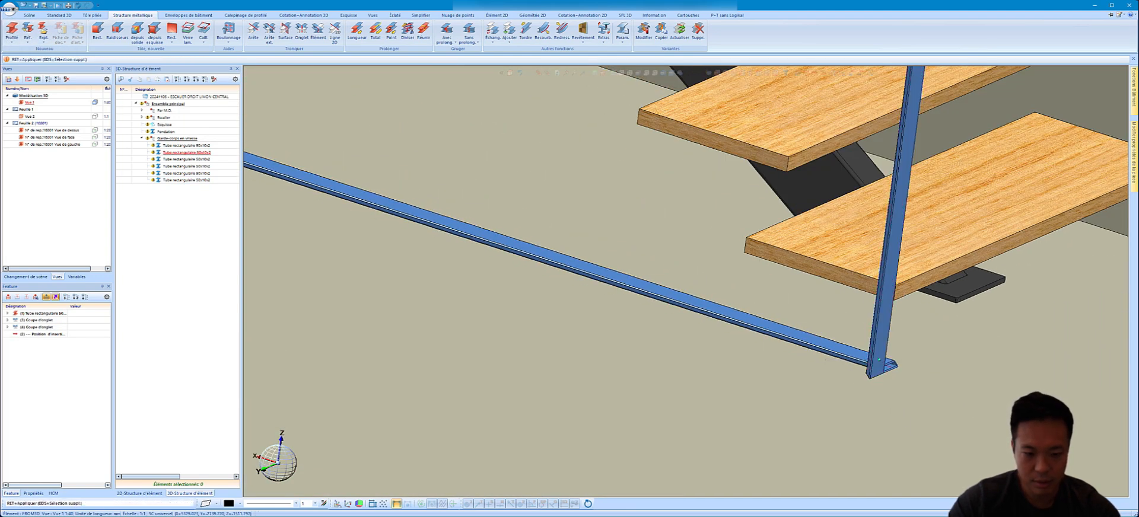
key("Return")
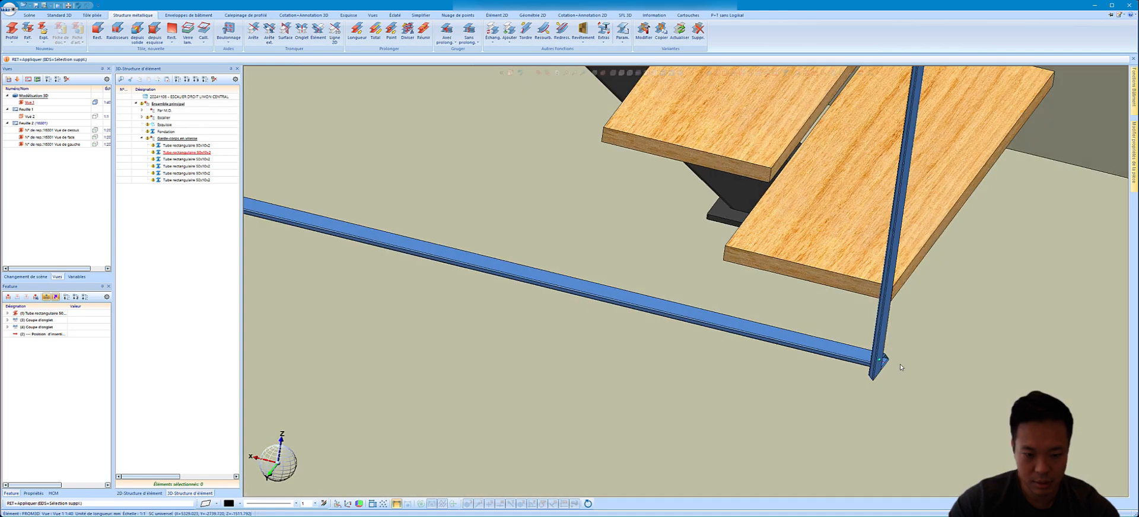
- Move the long upright beside the lowest tread perpendicularly from its lower corner to the face defined by two edges of the lower horizontal tube
scroll(873, 363, "up", 3)
right_click(880, 377)
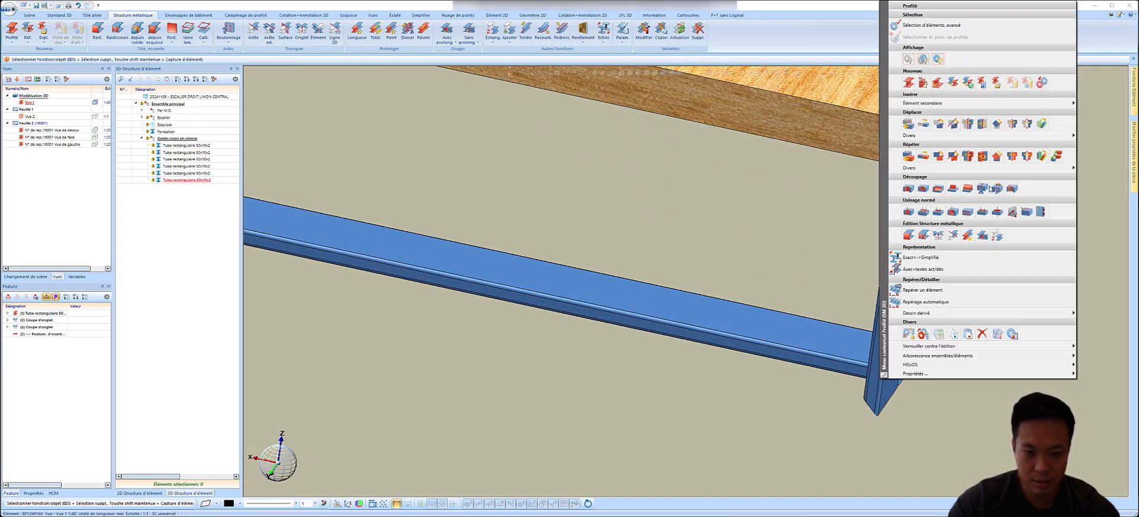
mouse_move(1045, 135)
left_click(1110, 178)
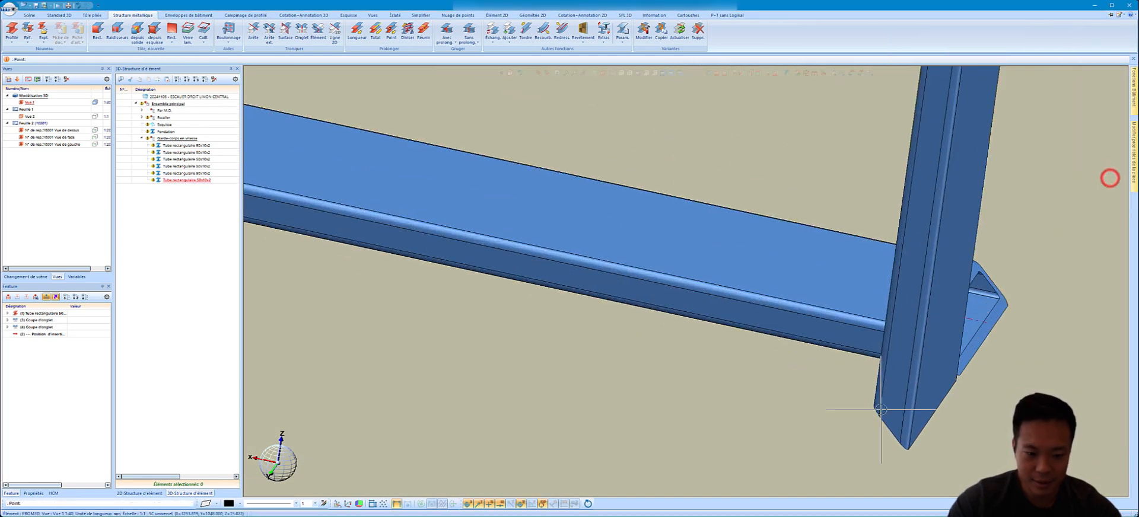
left_click(879, 410)
left_click(858, 325)
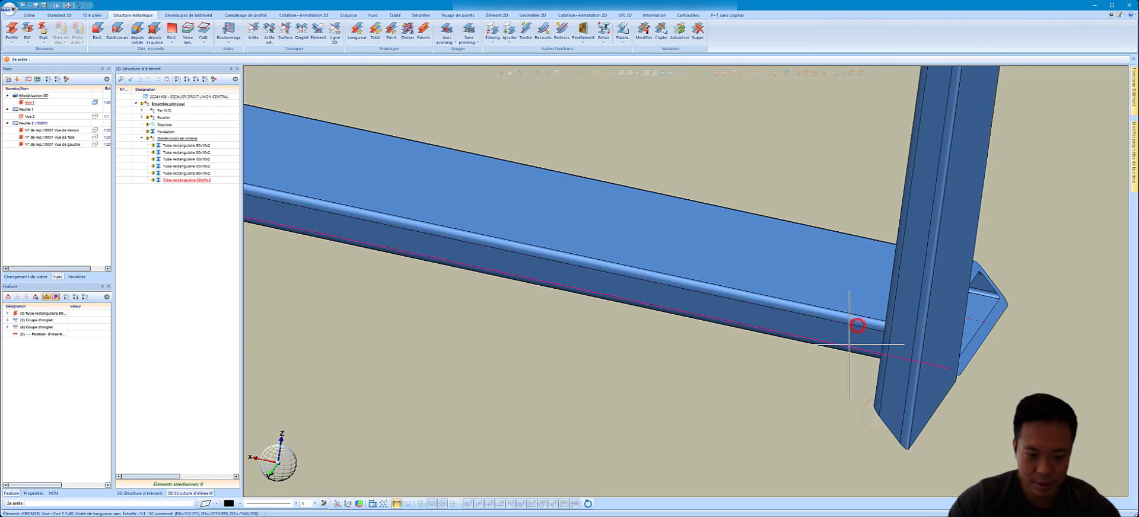
left_click(857, 325)
key("Return")
scroll(912, 381, "down", 3)
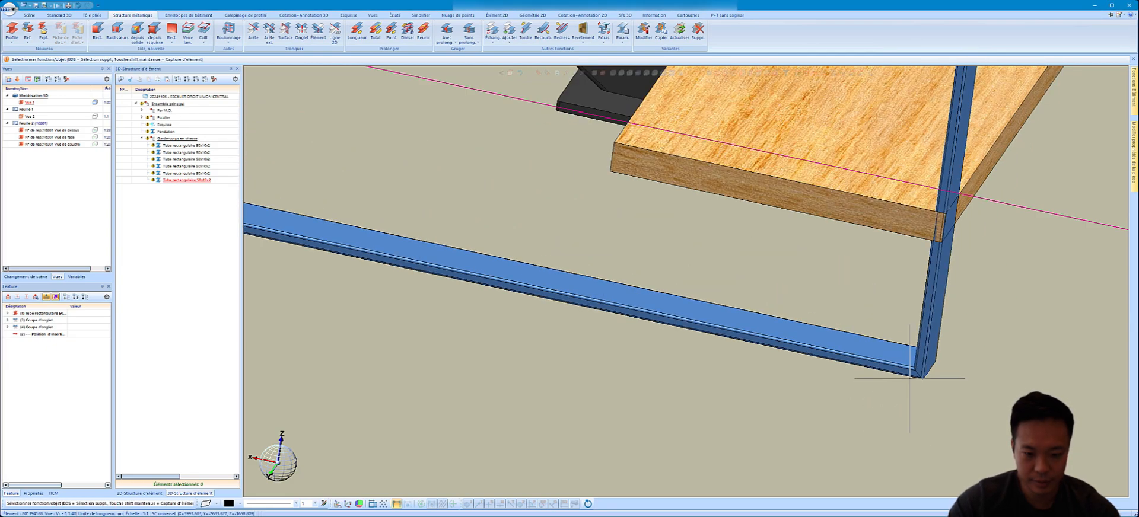
- Inspect the tube frame around the staircase from the side and check its corners
scroll(910, 379, "down", 3)
scroll(914, 332, "up", 2)
scroll(918, 267, "down", 3)
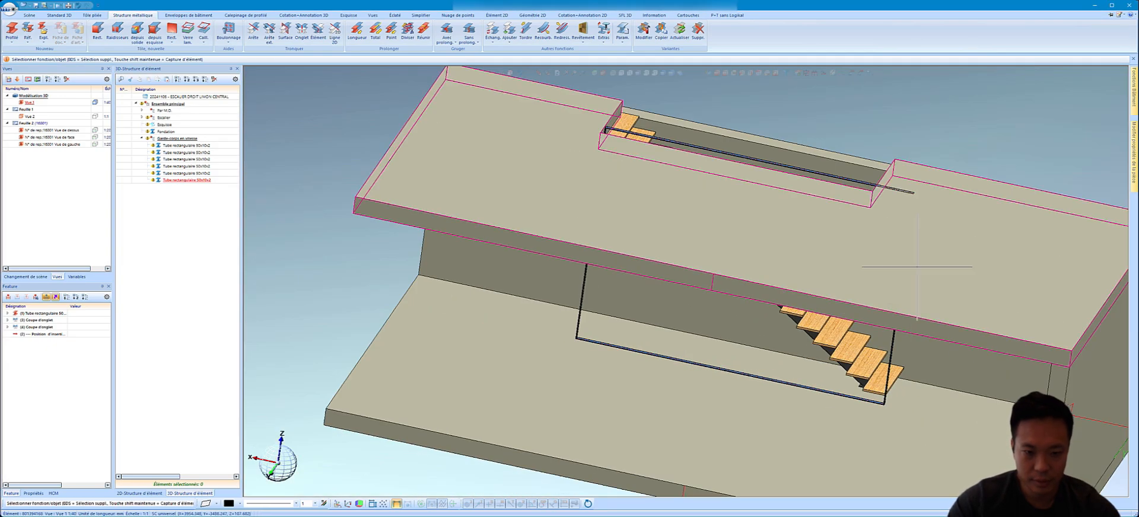
mouse_move(917, 267)
middle_mouse_down()
mouse_move(919, 244)
mouse_move(919, 272)
mouse_move(923, 254)
middle_mouse_up()
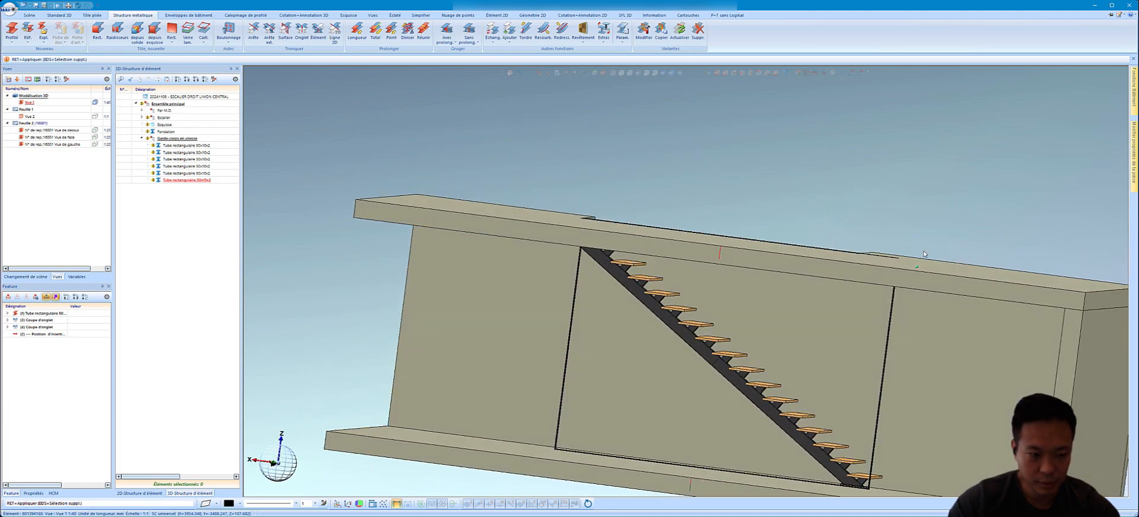
key("Return")
scroll(924, 254, "down", 1)
scroll(880, 388, "up", 4)
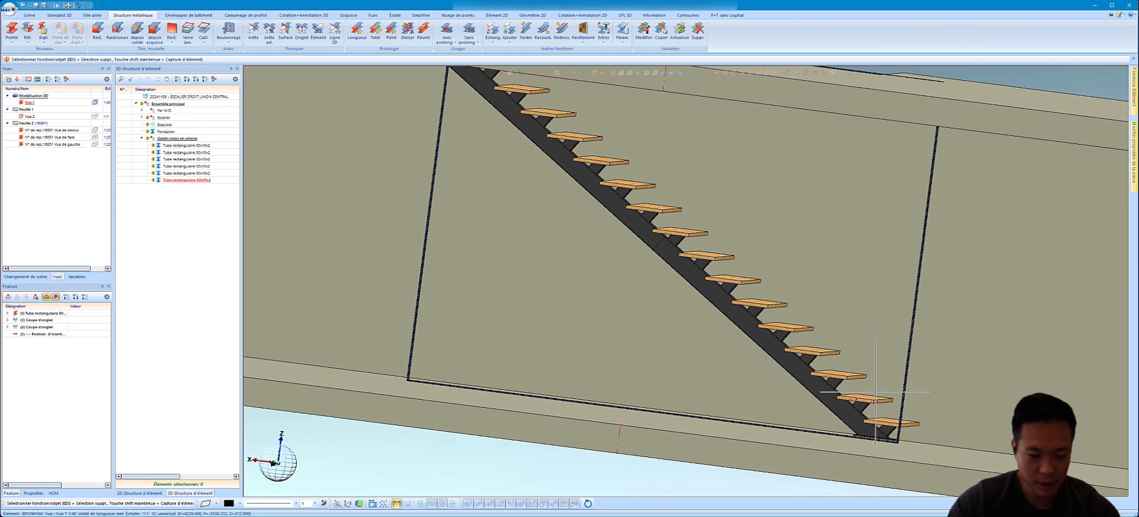
scroll(877, 390, "down", 2)
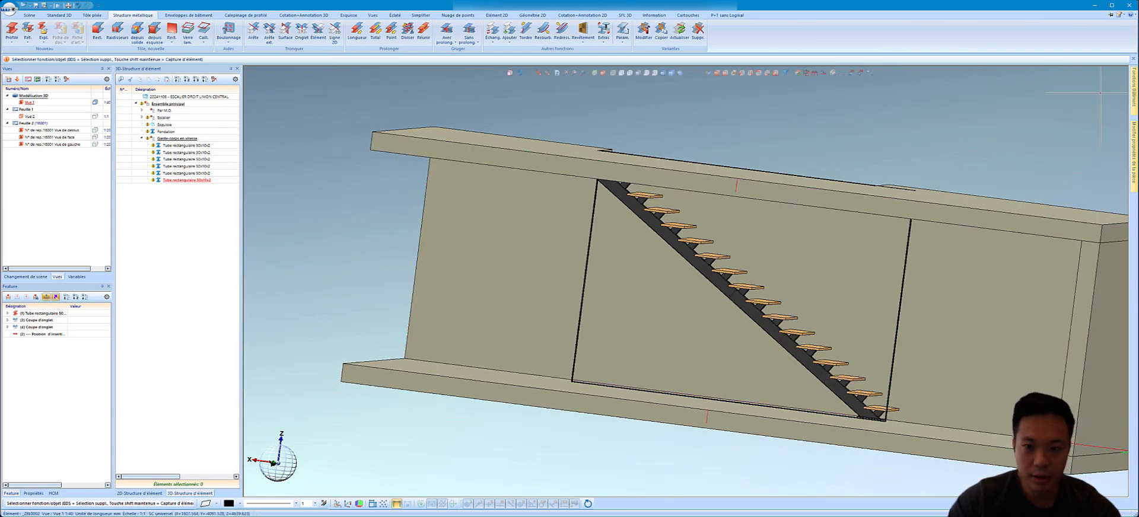
- Start the profile bar configurator and choose the cold-formed rectangular tube 40x10x2 (EN 10219-2) as the bars' semi-finished product
mouse_move(1135, 93)
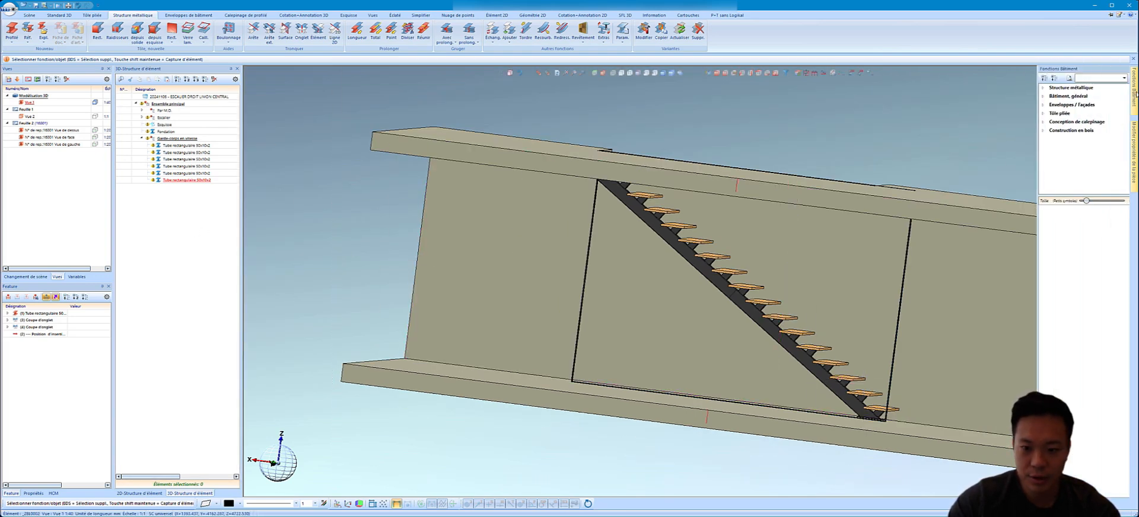
left_click(1052, 88)
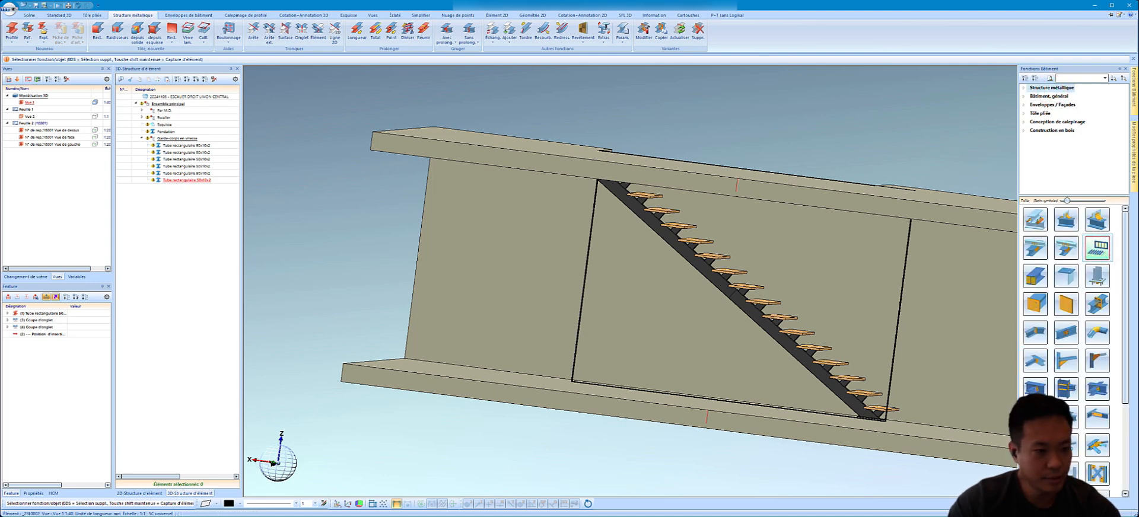
left_click(1098, 249)
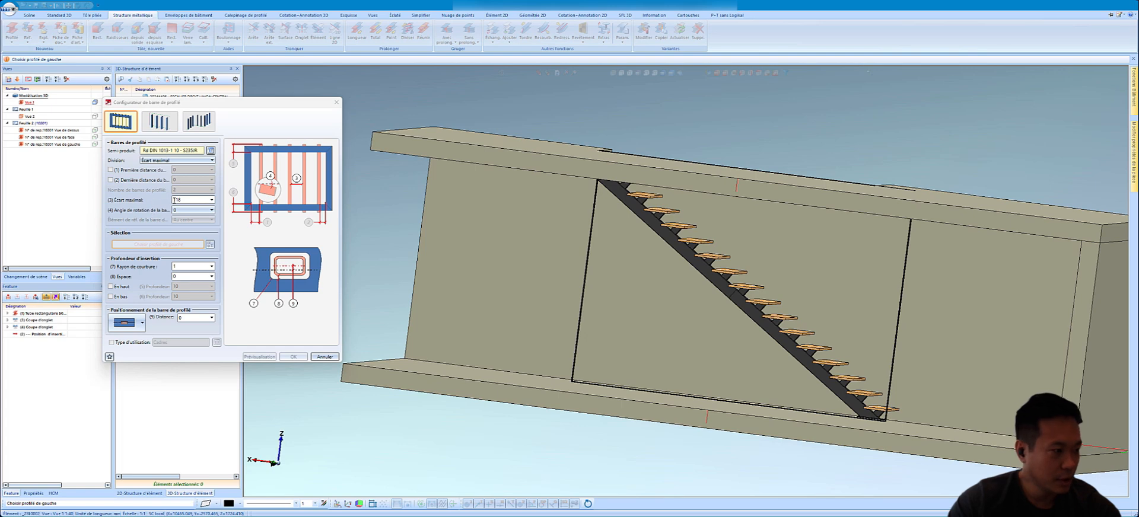
left_click(218, 152)
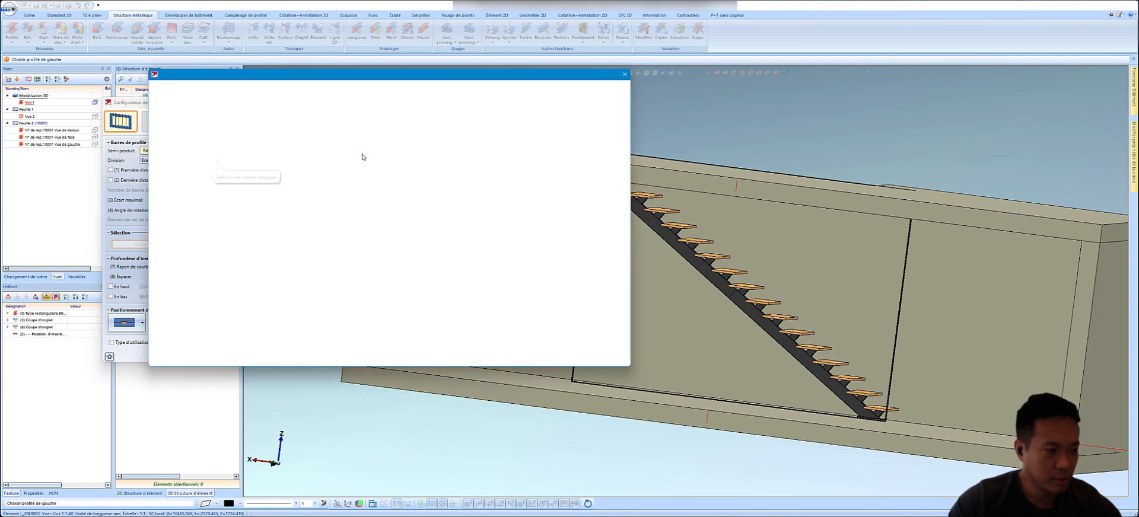
scroll(297, 163, "down", 10)
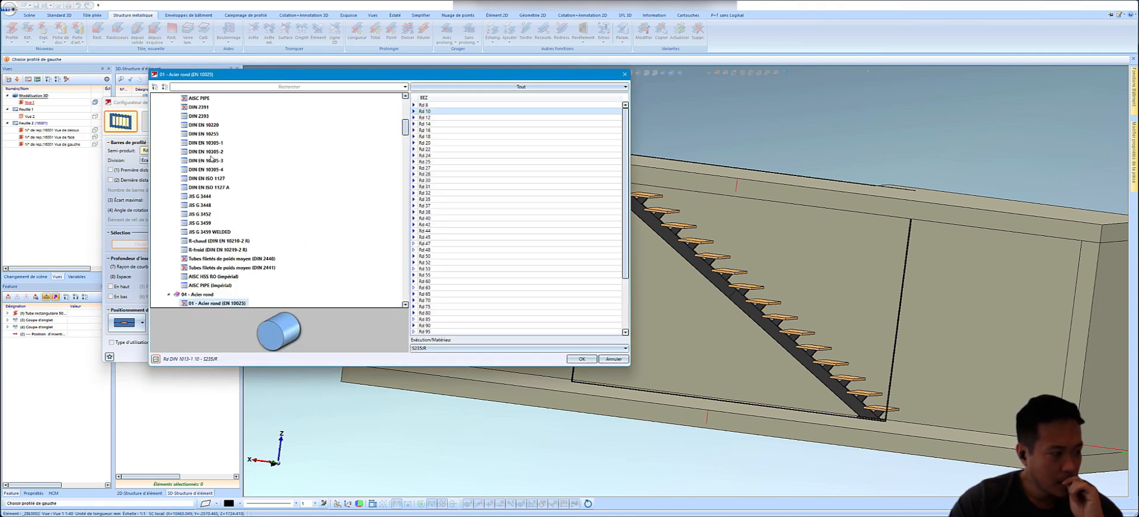
scroll(230, 182, "up", 10)
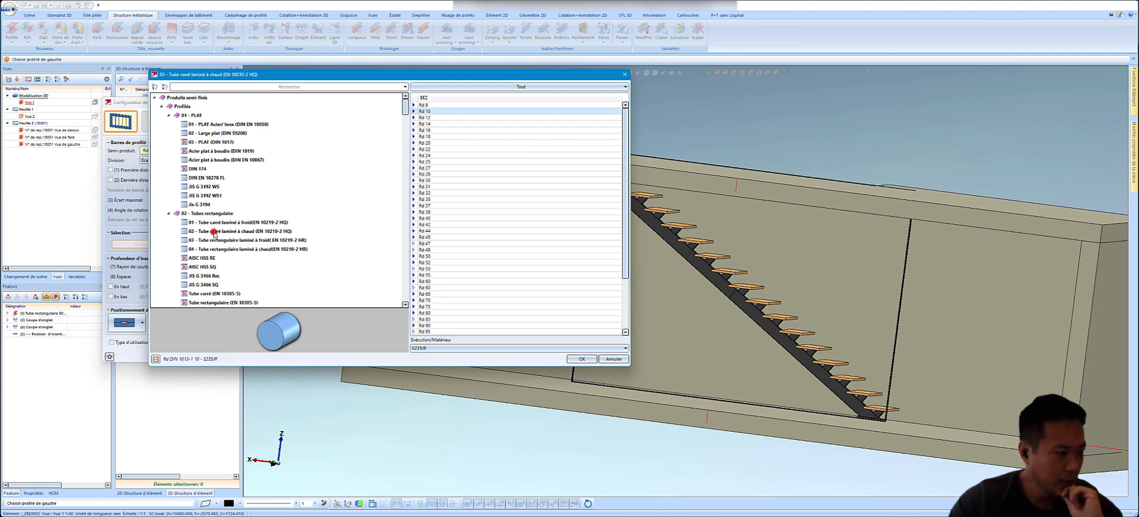
left_click(214, 240)
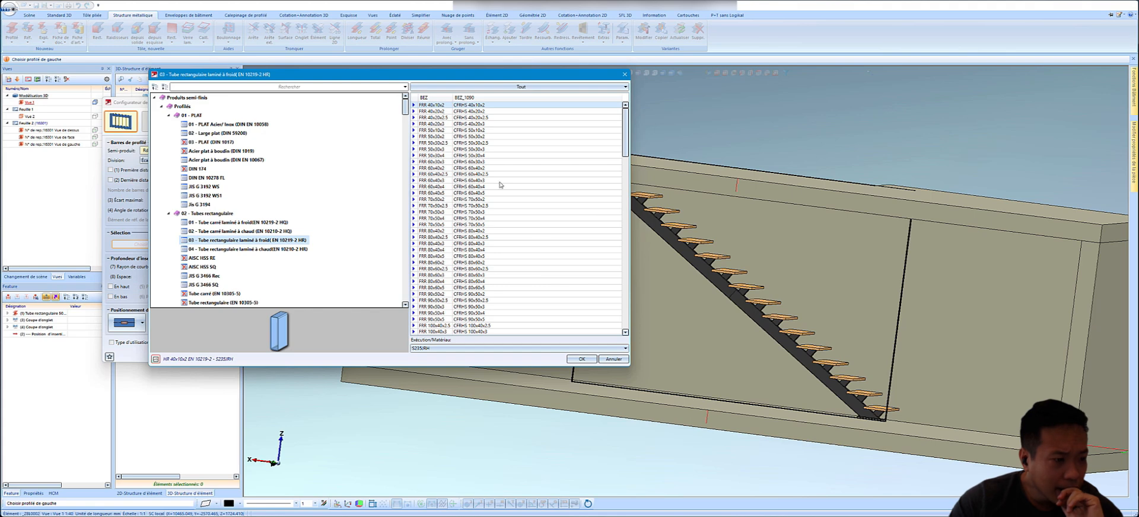
left_click(580, 360)
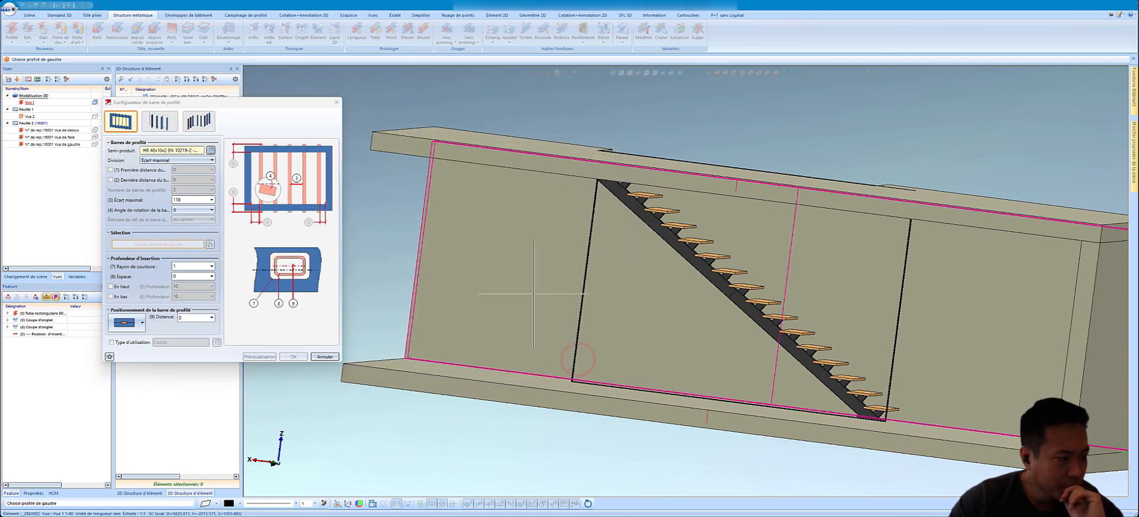
- Assign the frame's two long uprights and its upper and lower tubes as boundaries, and generate the vertical infill bars between them
left_click(585, 321)
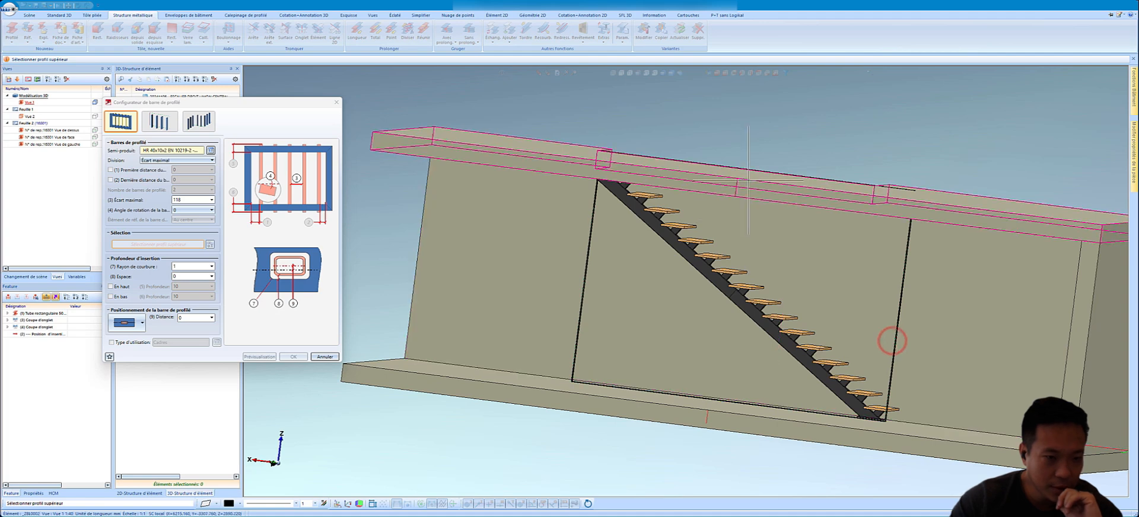
middle_click_drag(744, 186, 739, 197)
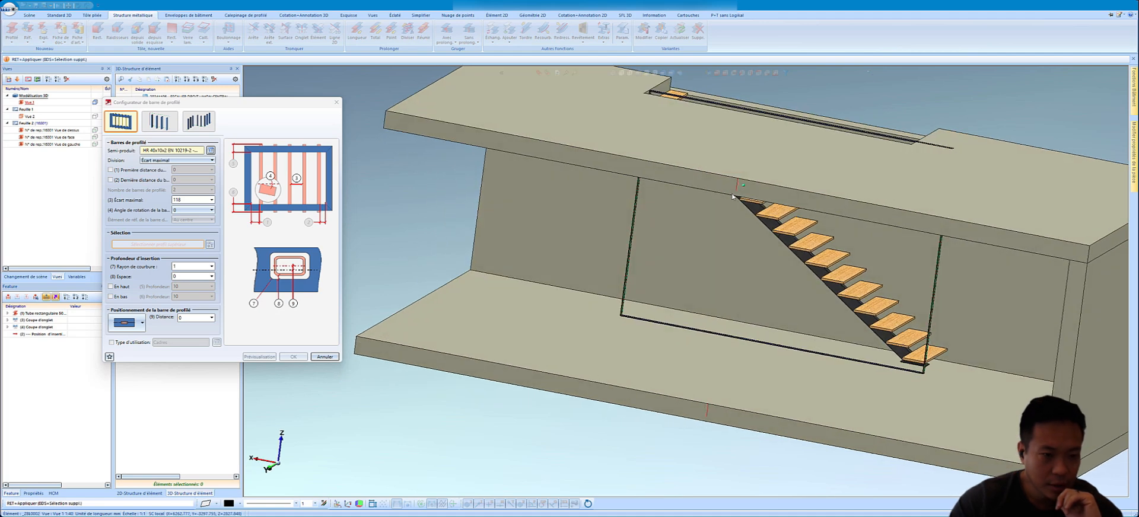
left_click(787, 117)
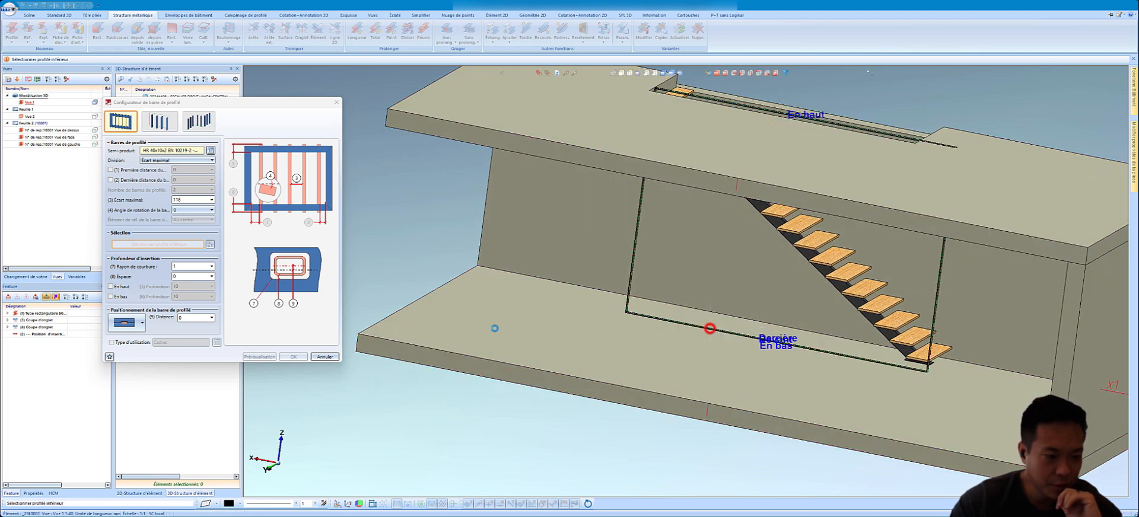
left_click(710, 328)
left_click(292, 356)
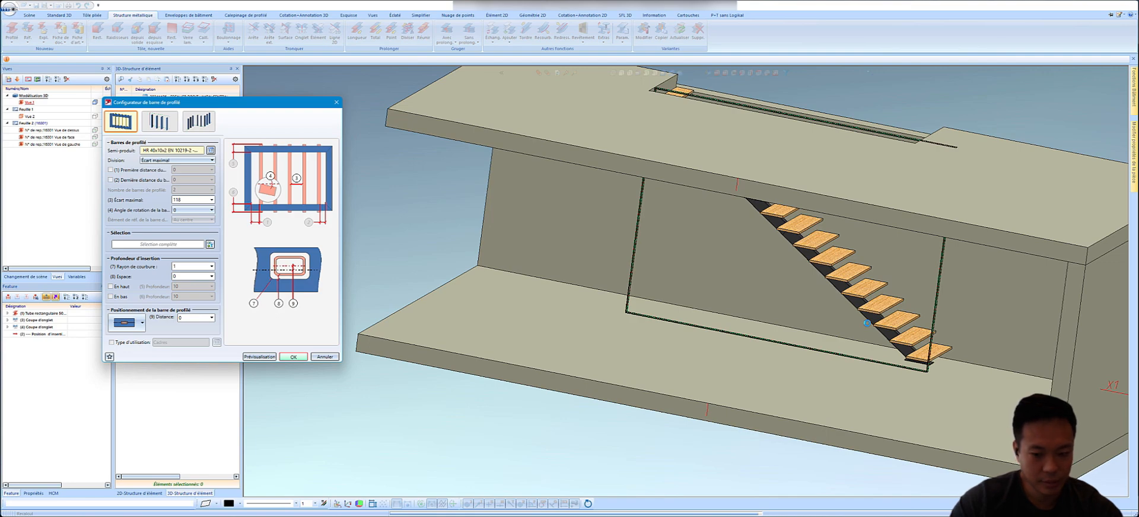
key("Return")
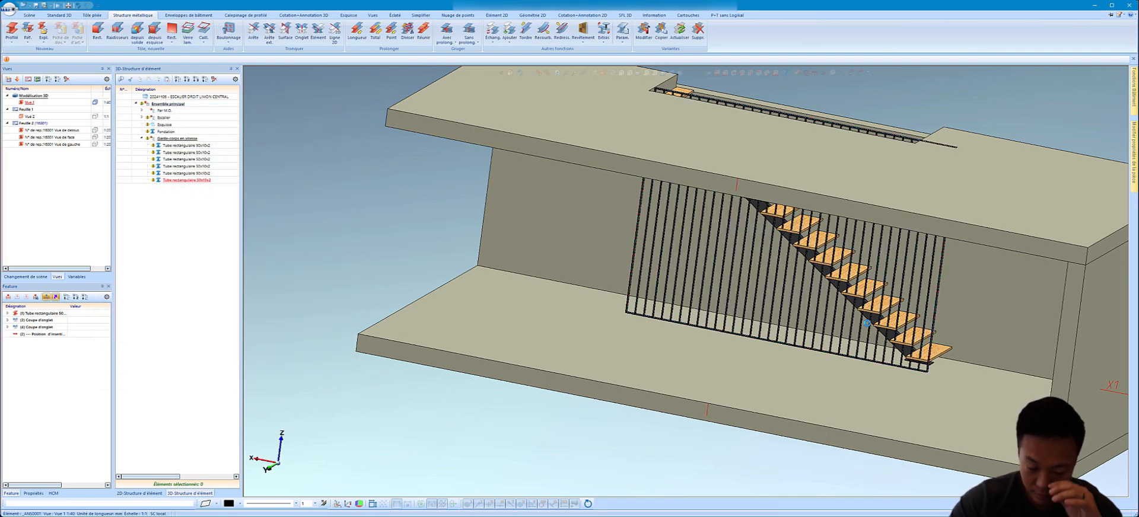
- Hide the upper slab to expose the top of the staircase and guardrail
scroll(878, 318, "up", 5)
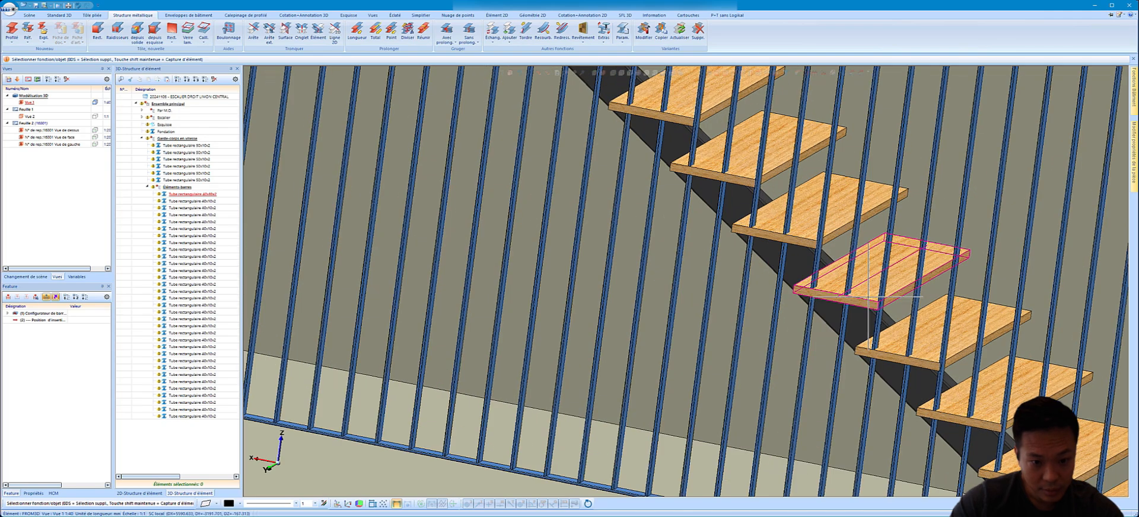
scroll(875, 314, "down", 5)
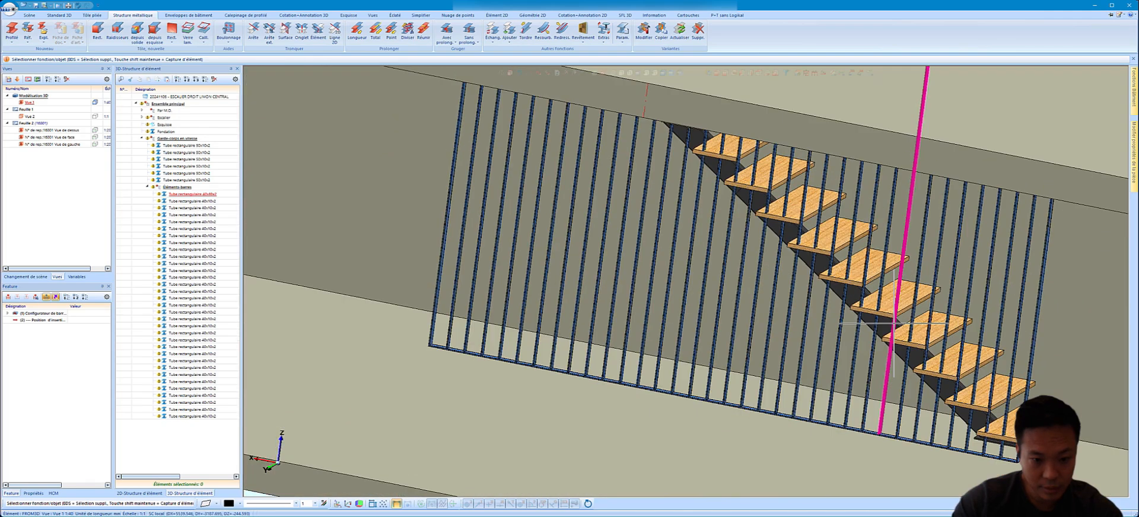
scroll(894, 324, "down", 5)
mouse_move(882, 219)
middle_mouse_down()
mouse_move(846, 214)
mouse_move(867, 225)
mouse_move(896, 218)
mouse_move(868, 224)
mouse_move(884, 233)
middle_mouse_up()
left_click(884, 233)
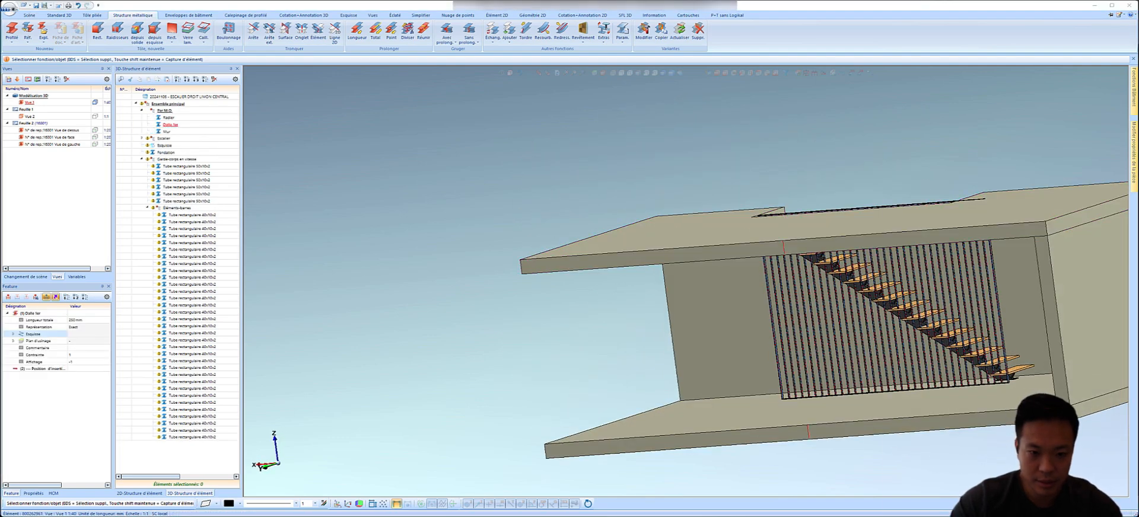
left_click(916, 198)
- Mitre-cut the free end of the horizontal tube along the top tread with the small upright at the tread's front corner
scroll(792, 240, "up", 6)
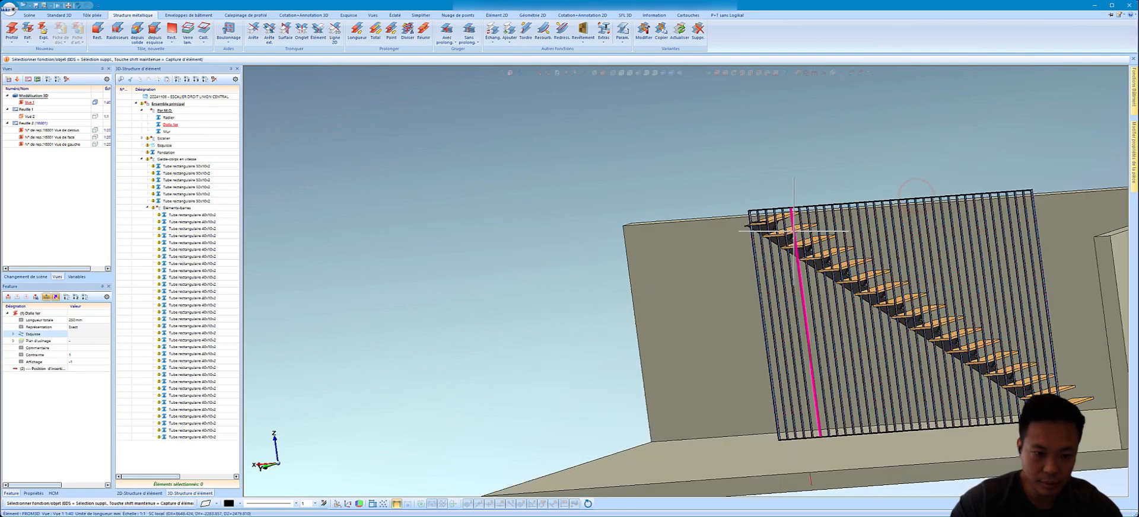
middle_click_drag(764, 203, 742, 221)
scroll(741, 221, "up", 5)
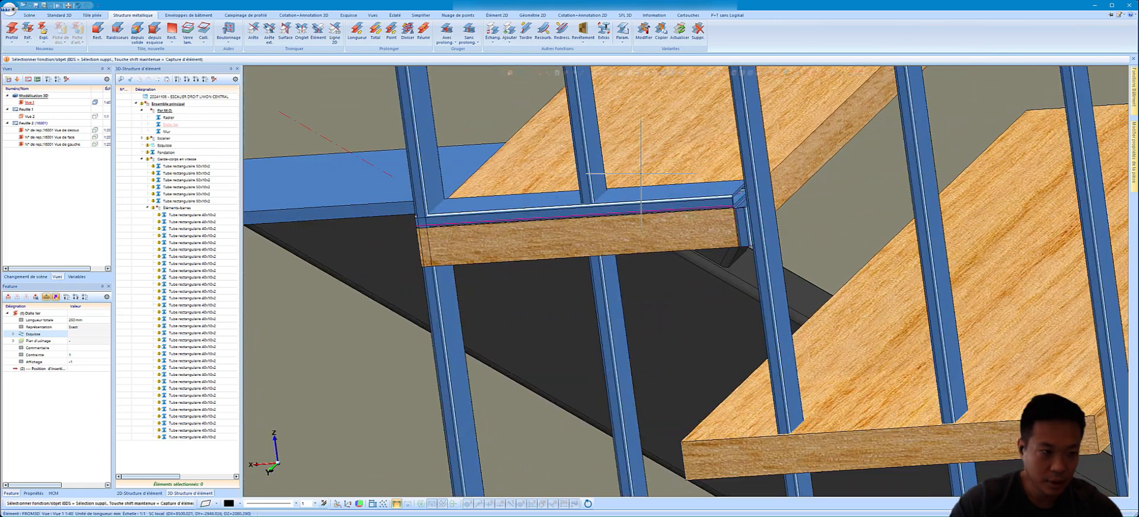
left_click(299, 31)
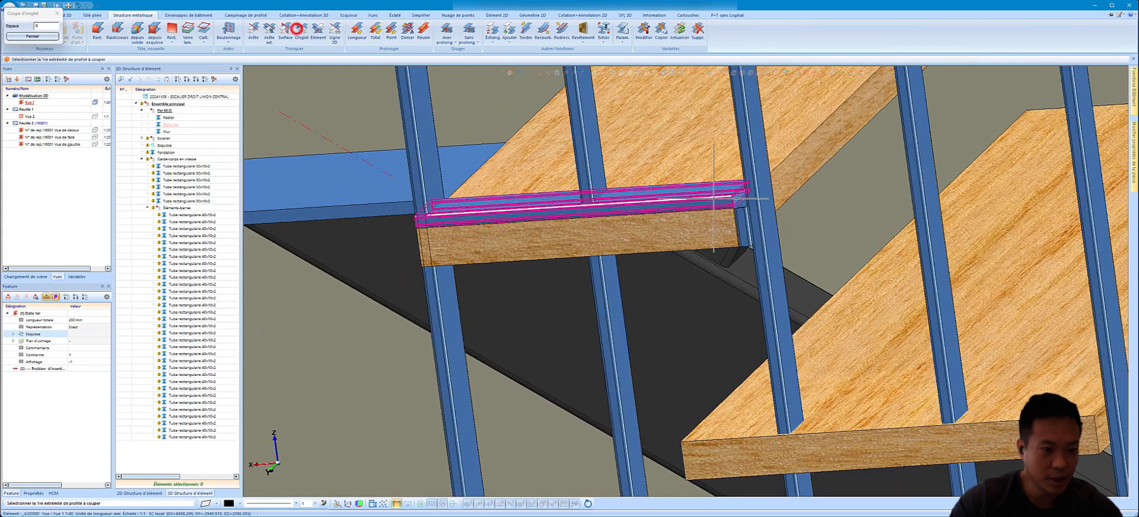
left_click(743, 212)
left_click(755, 232)
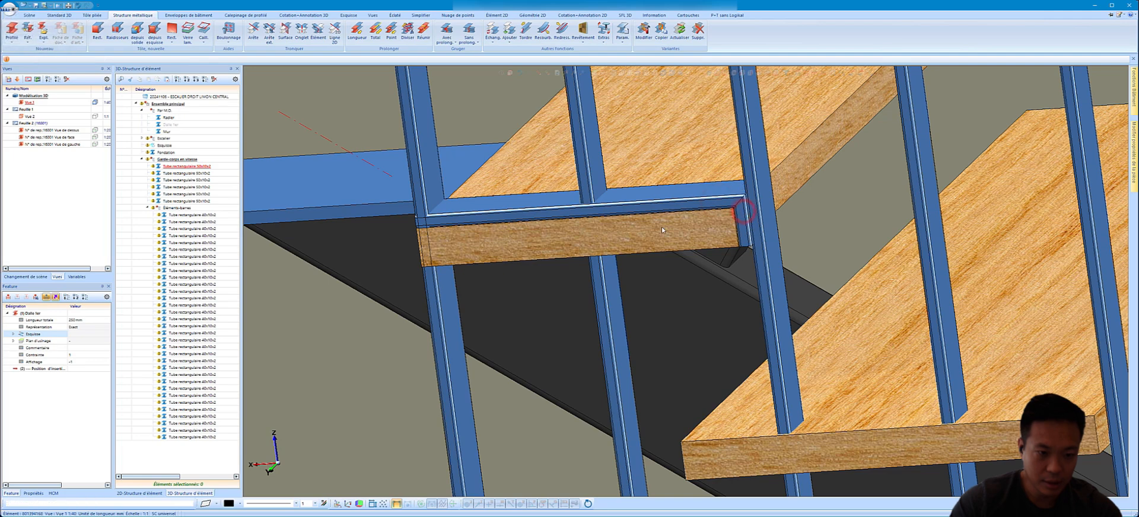
- Repeat the top tread's horizontal tube without a parent element, from that tread's lower corner to the matching corner of the next tread down
scroll(661, 226, "down", 5)
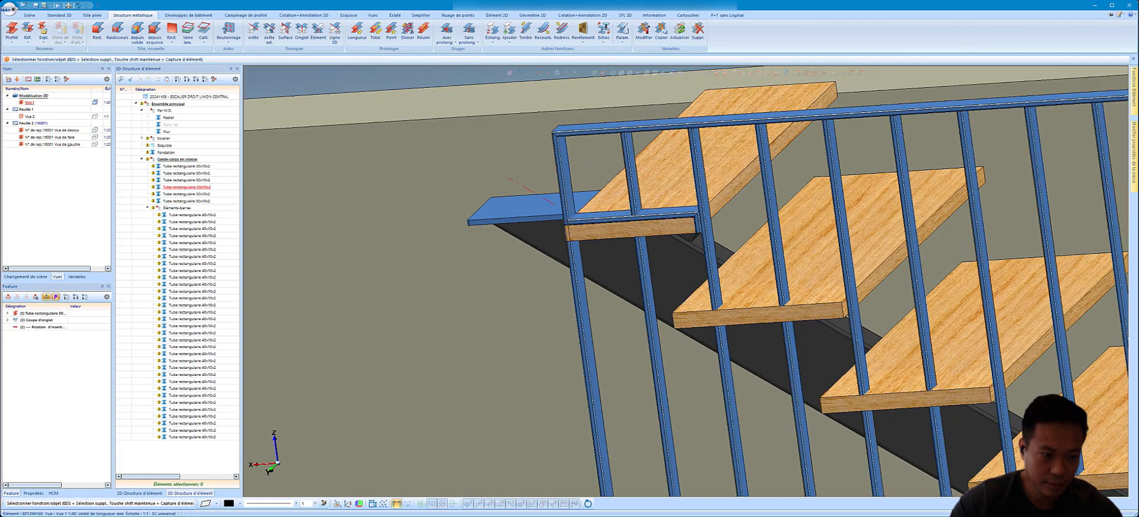
right_click(659, 214)
left_click(691, 293)
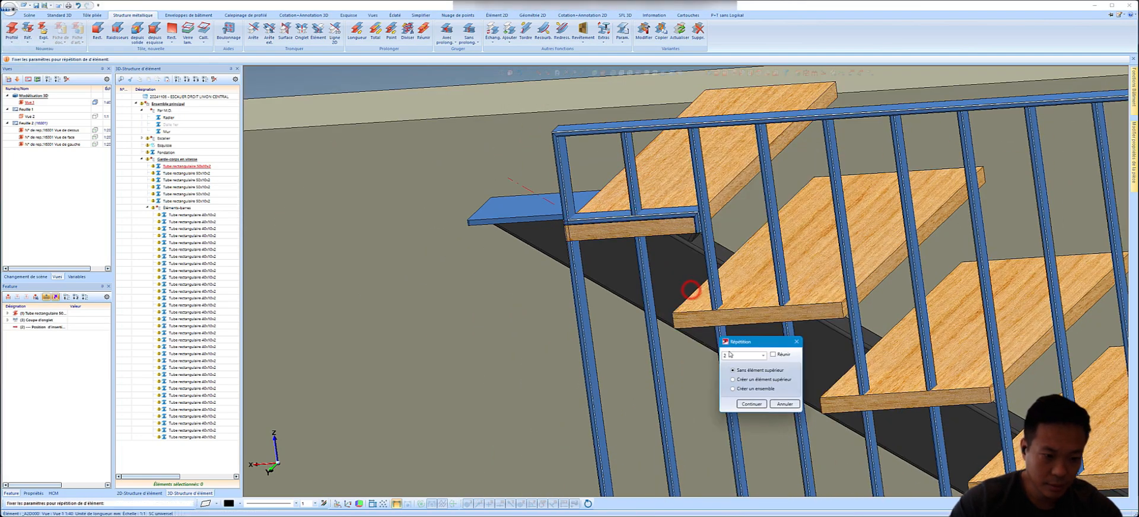
left_click(749, 406)
scroll(560, 230, "up", 3)
scroll(534, 255, "up", 3)
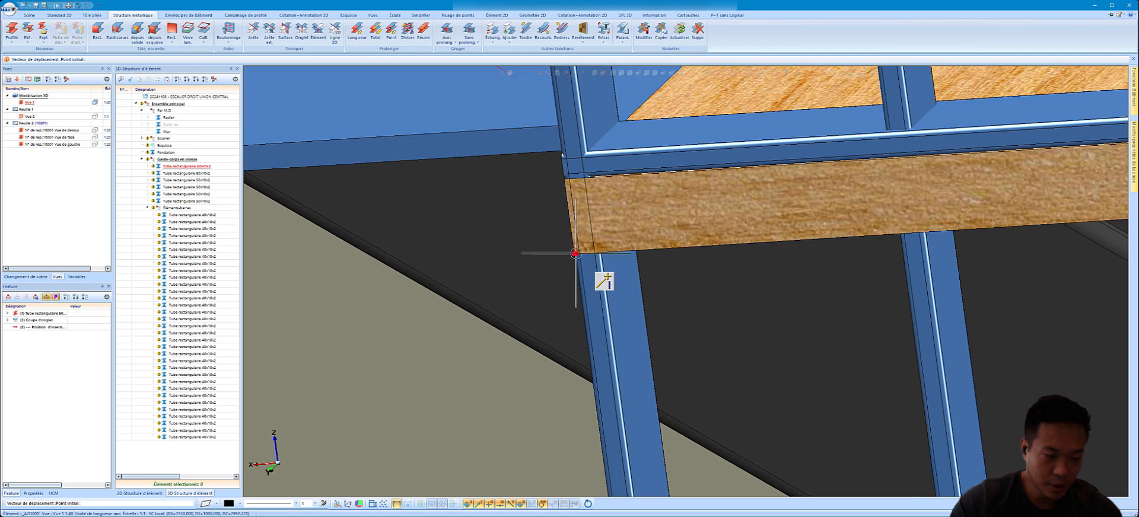
left_click(577, 254)
scroll(677, 275, "down", 3)
scroll(724, 381, "up", 5)
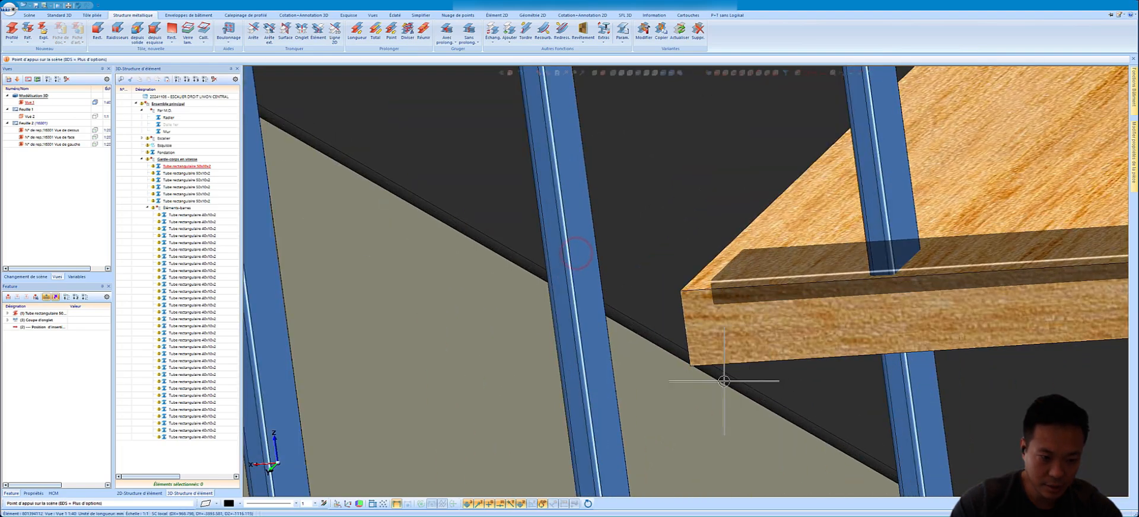
left_click(692, 362)
scroll(598, 306, "down", 5)
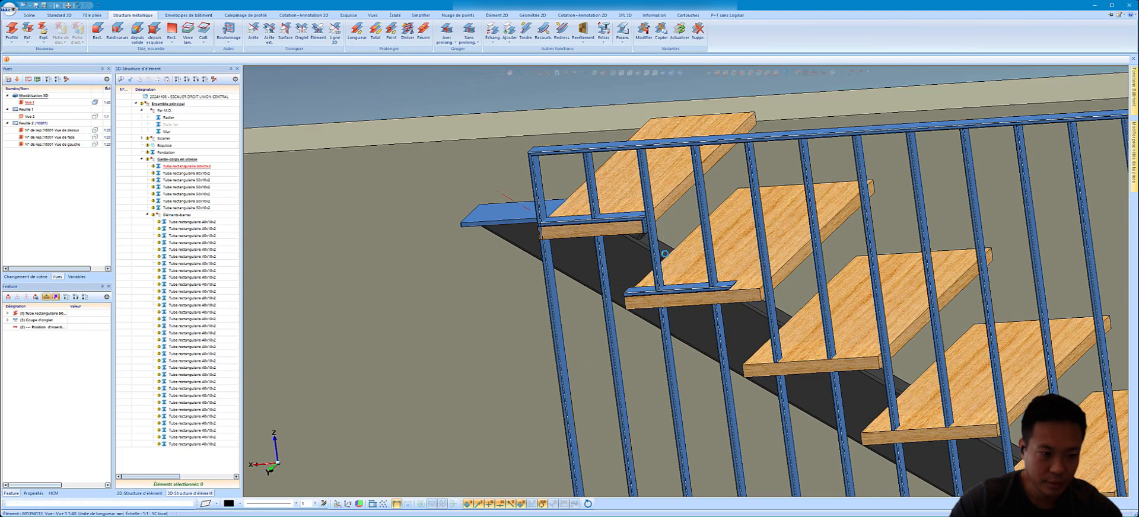
- Miter the short vertical tube against the horizontal tube on the second tread of the stepped guardrail
scroll(575, 244, "up", 3)
scroll(742, 305, "up", 2)
scroll(567, 229, "down", 2)
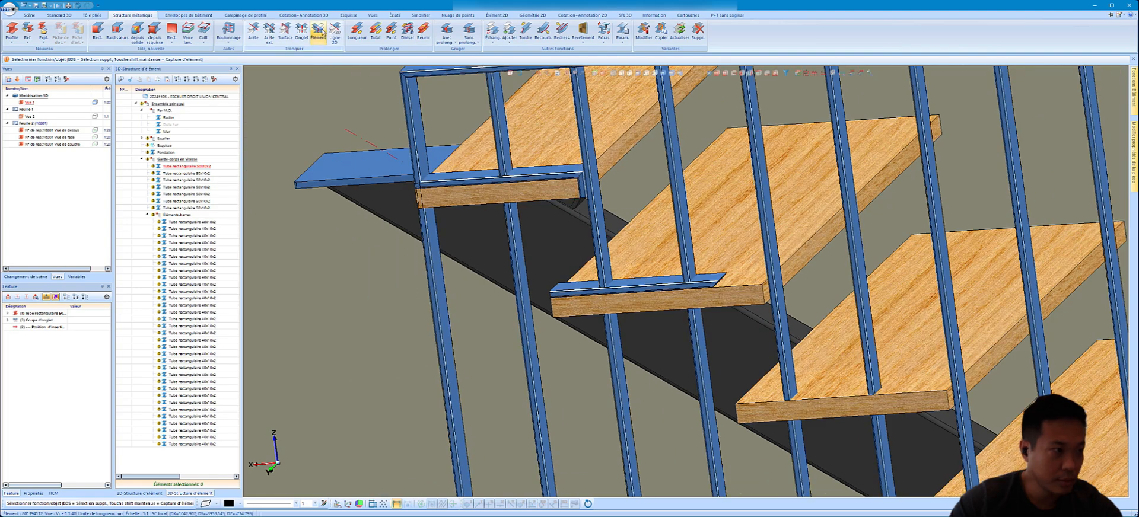
left_click(301, 32)
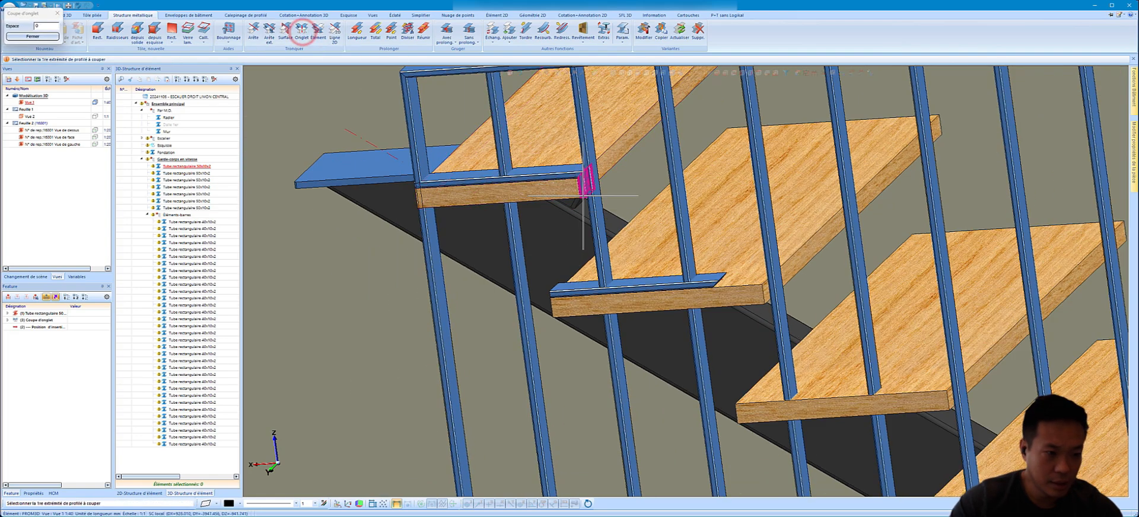
left_click(582, 196)
left_click(598, 286)
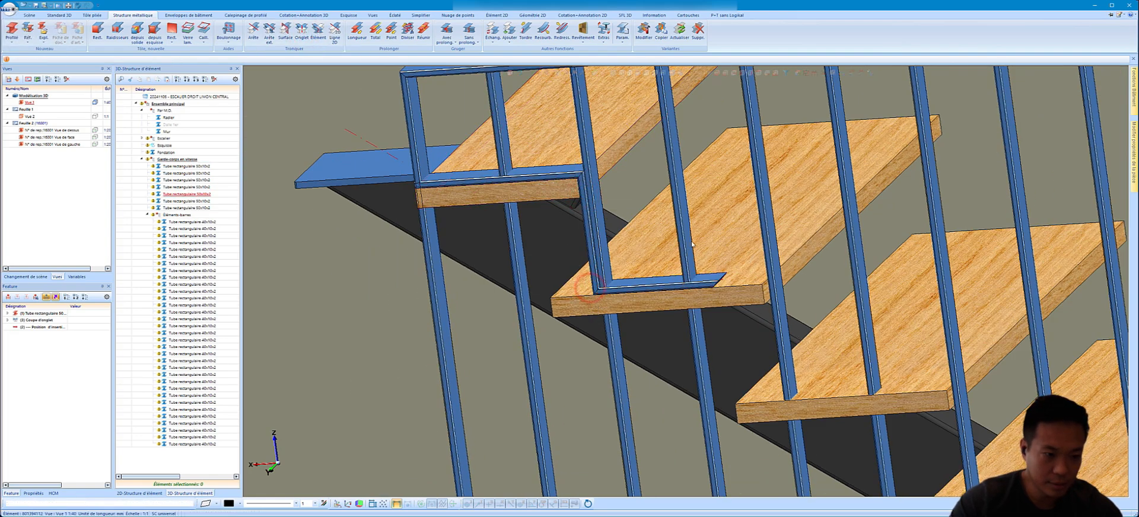
left_click(633, 286)
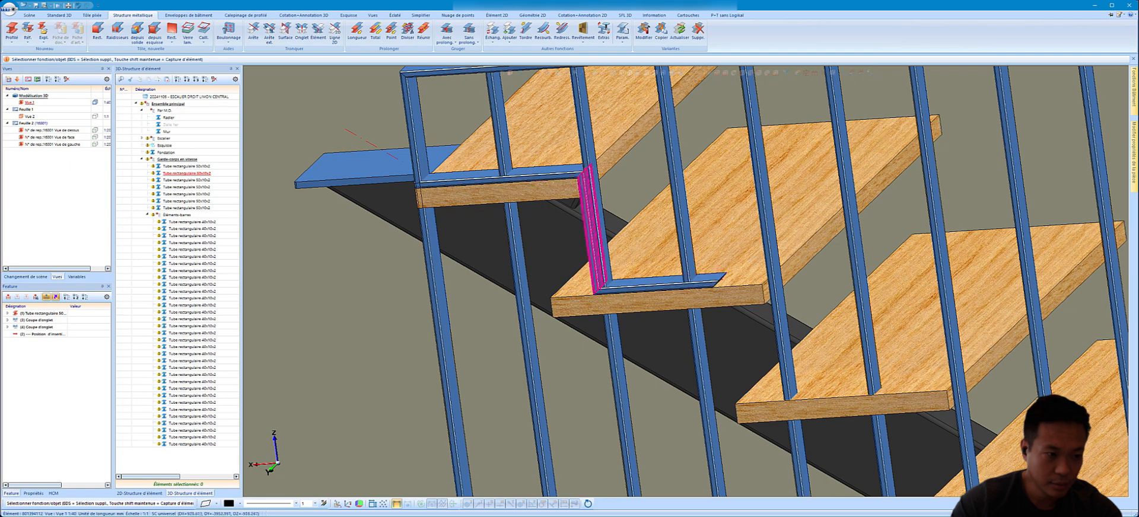
- Repeat the short vertical riser tube using the vector from the second tread's front corner to the third tread's matching corner
right_click(597, 218)
left_click(613, 293)
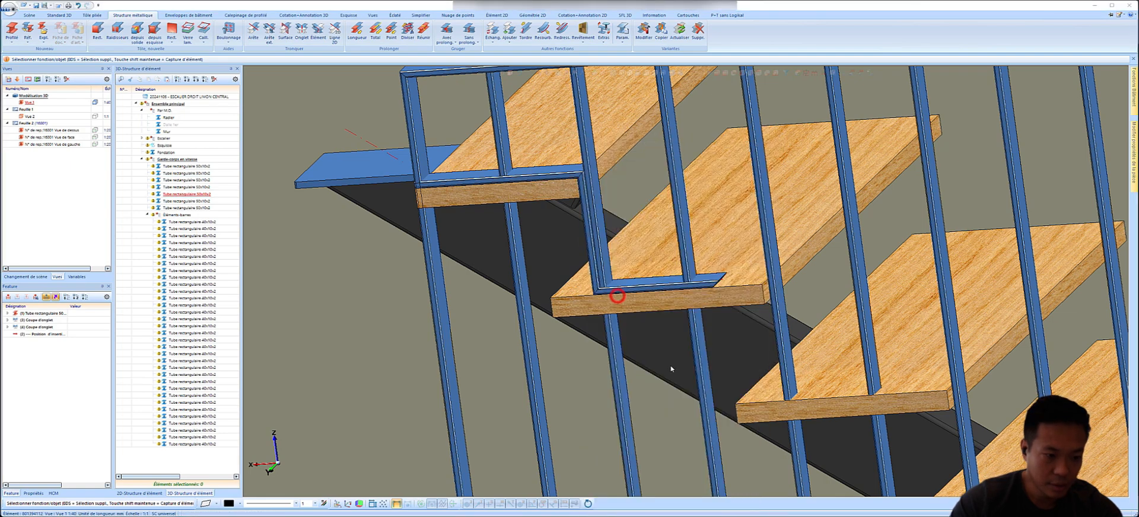
left_click(720, 442)
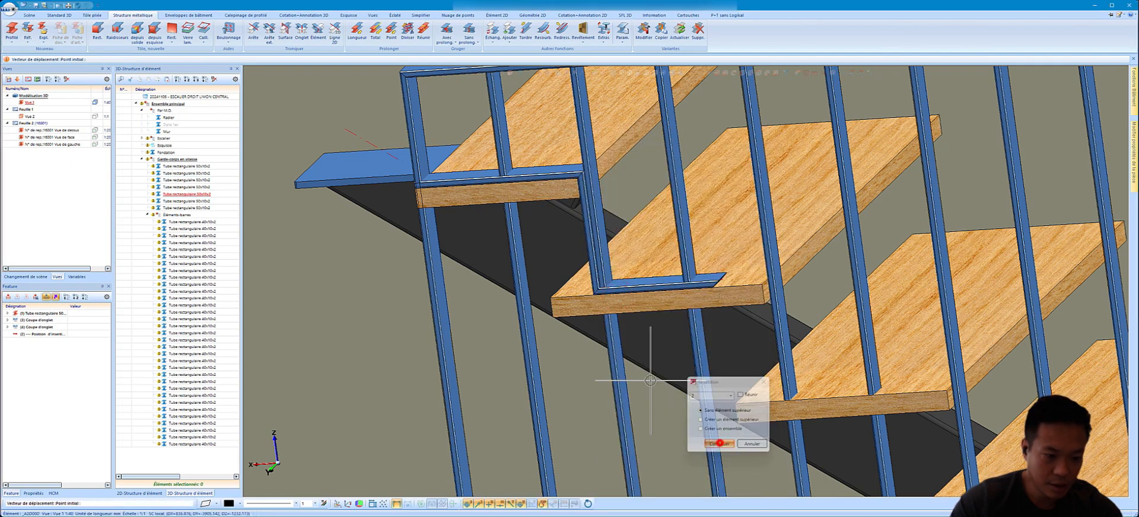
left_click(568, 312)
left_click(738, 408)
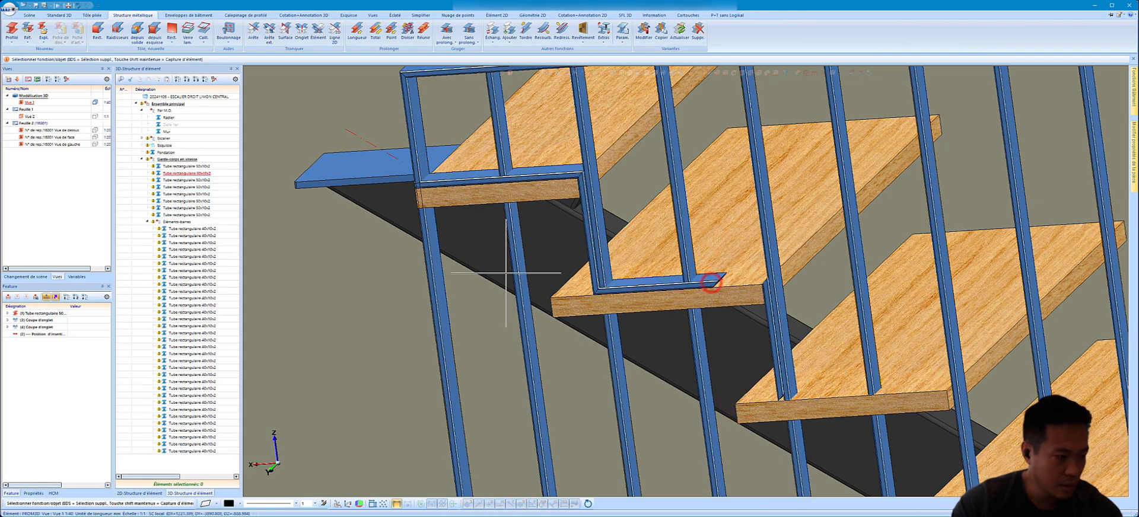
- Miter the free end of the second tread's horizontal tube with the copied riser tube
left_click(319, 30)
left_click(304, 33)
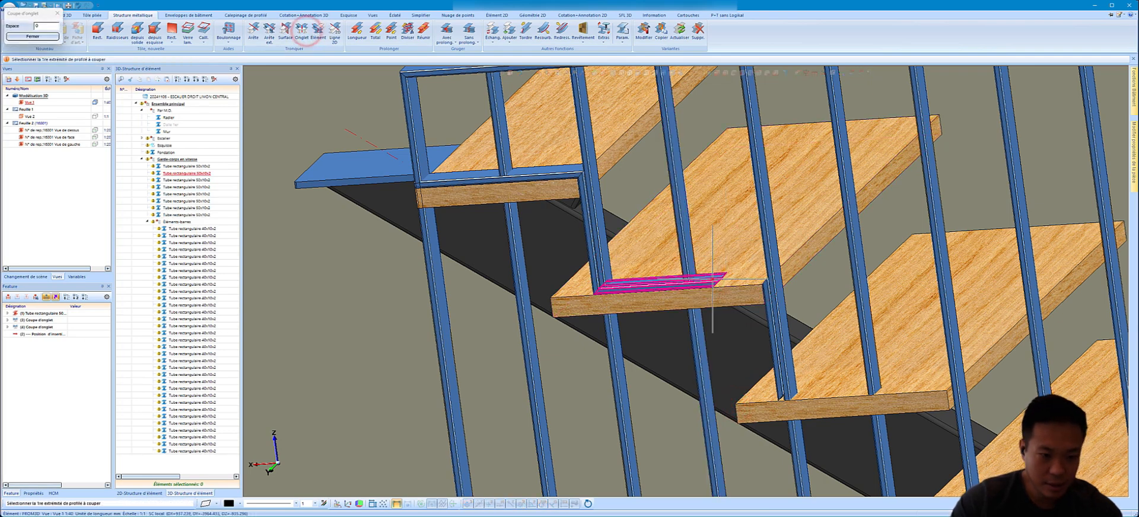
middle_click(742, 269)
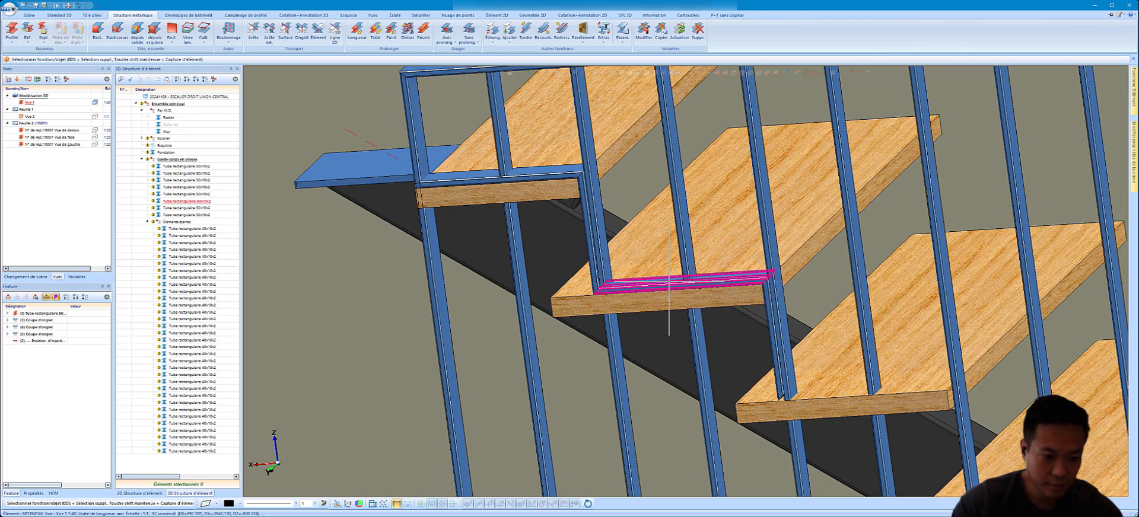
- Repeat the second tread's horizontal tube and its riser tube down the remaining treads, using the corner-to-corner vector between two neighbouring treads
left_click(770, 333, "ctrl")
scroll(600, 230, "down", 10)
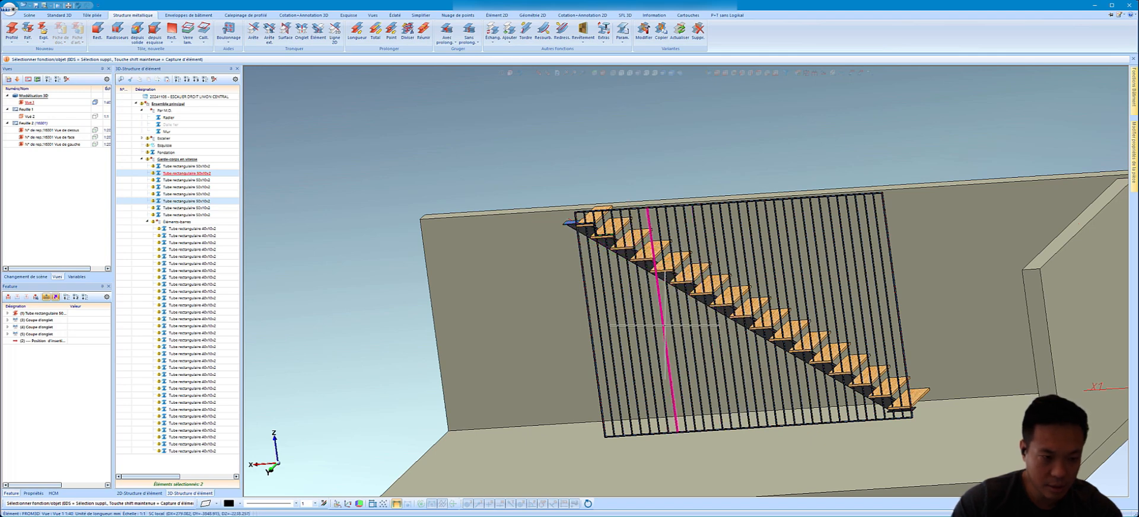
scroll(668, 332, "up", 2)
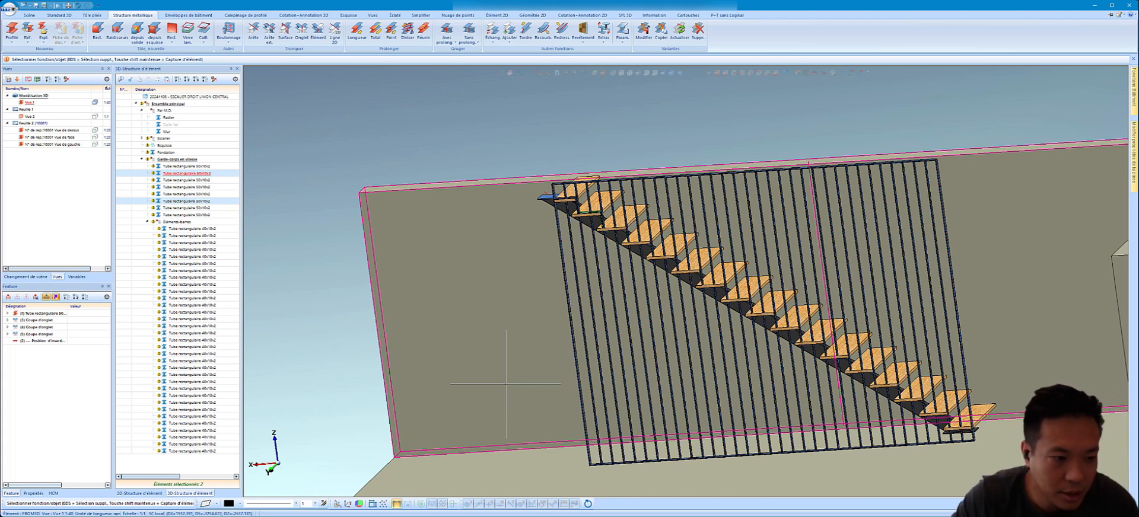
right_click(172, 174)
left_click(202, 295)
left_click(645, 245)
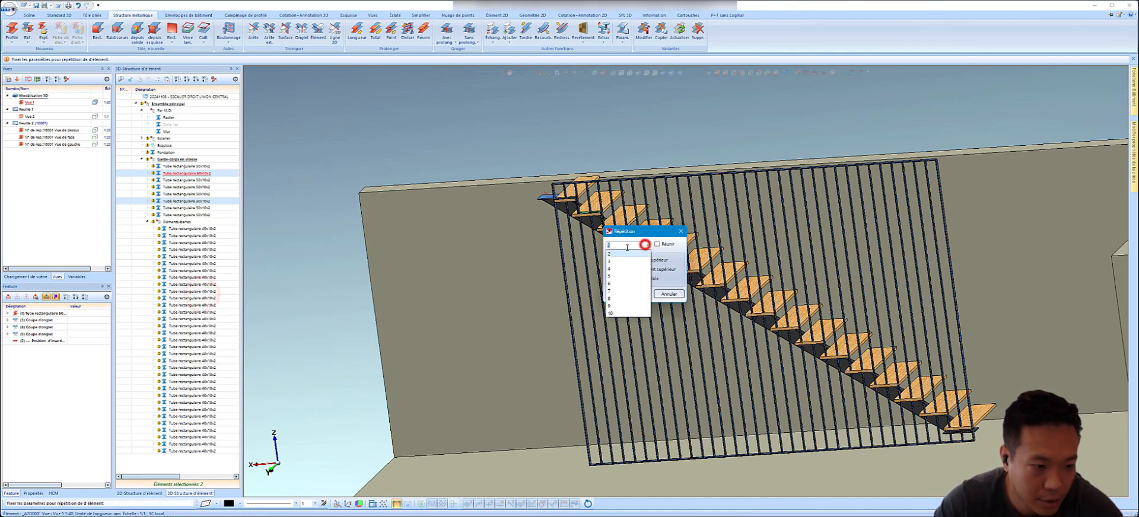
left_click(623, 246)
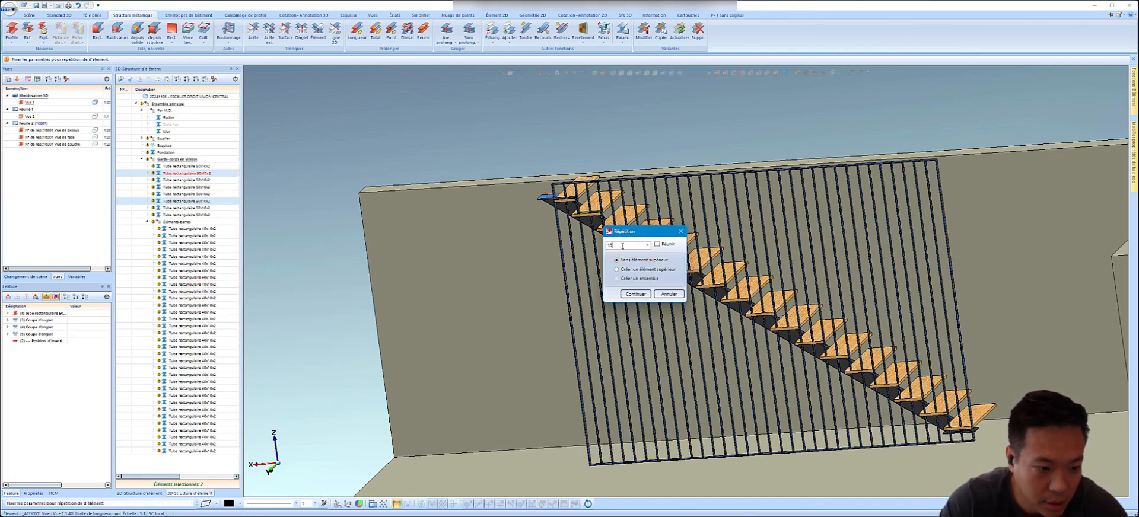
left_click(635, 294)
scroll(641, 287, "up", 5)
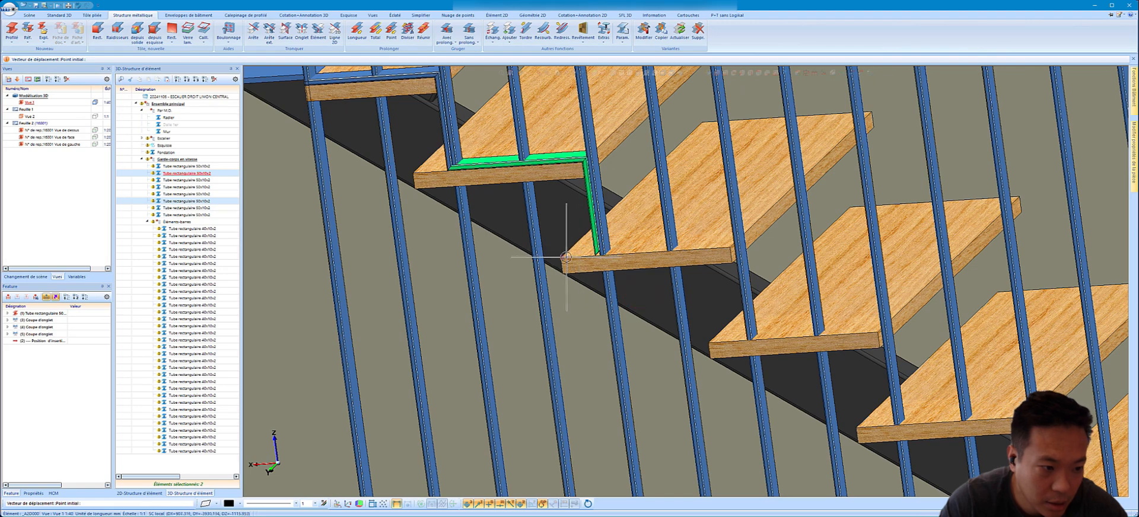
left_click(563, 259)
left_click(712, 340)
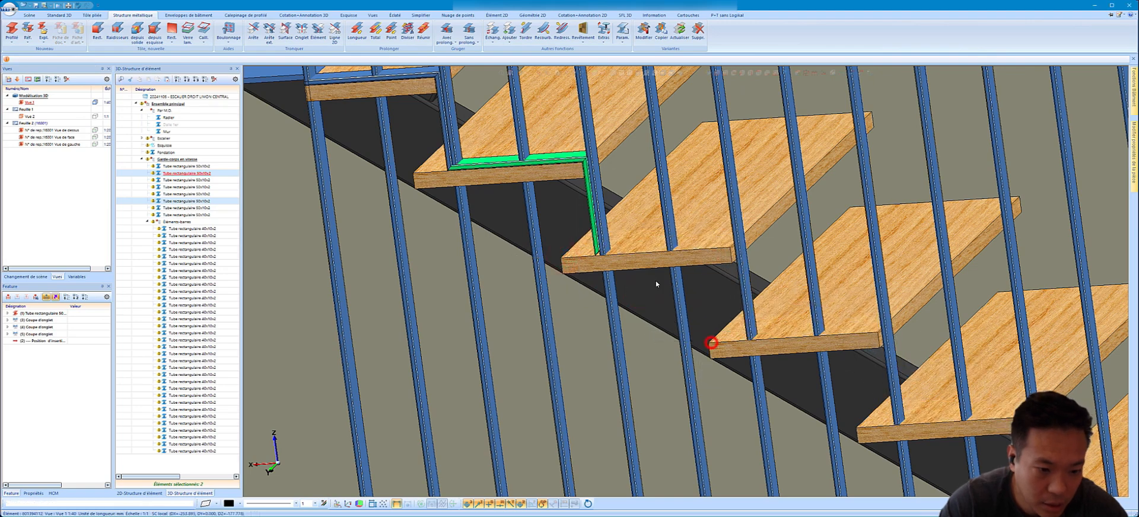
- Examine the repeated stepped tubes and their mitred corners along the staircase
scroll(649, 271, "down", 3)
scroll(650, 271, "down", 3)
left_click(639, 244)
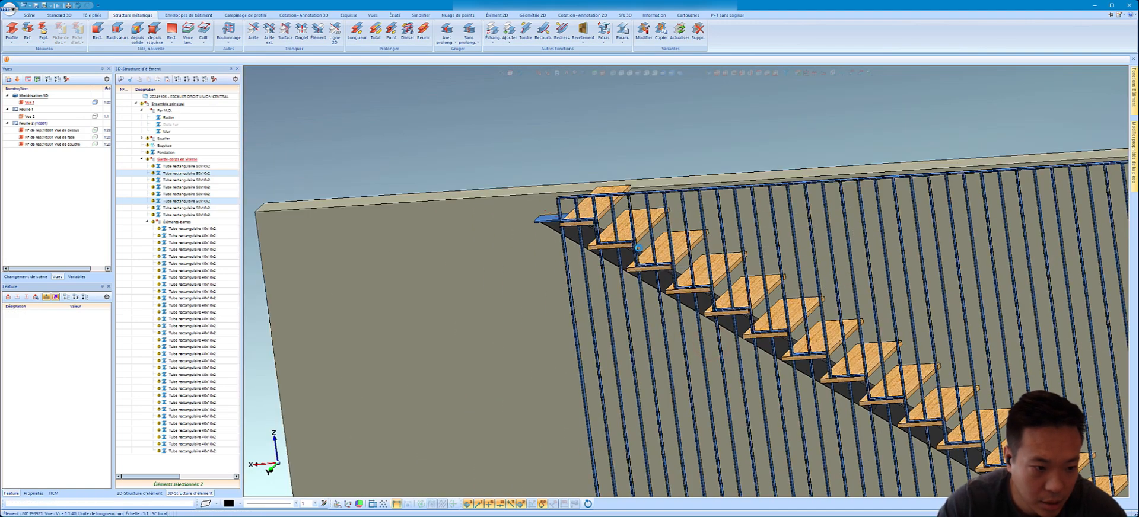
scroll(639, 243, "up", 6)
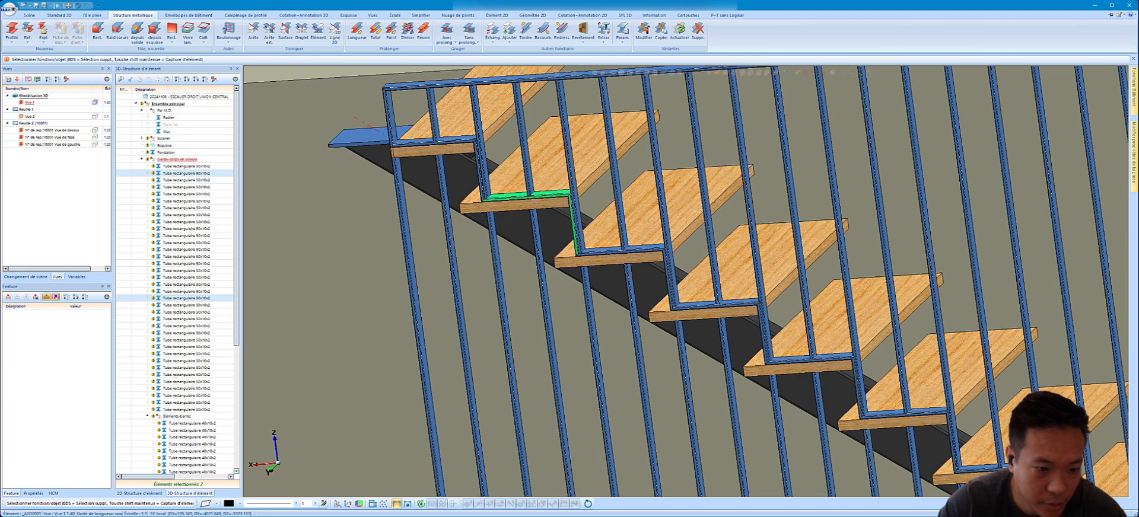
scroll(748, 292, "down", 1)
scroll(748, 292, "up", 2)
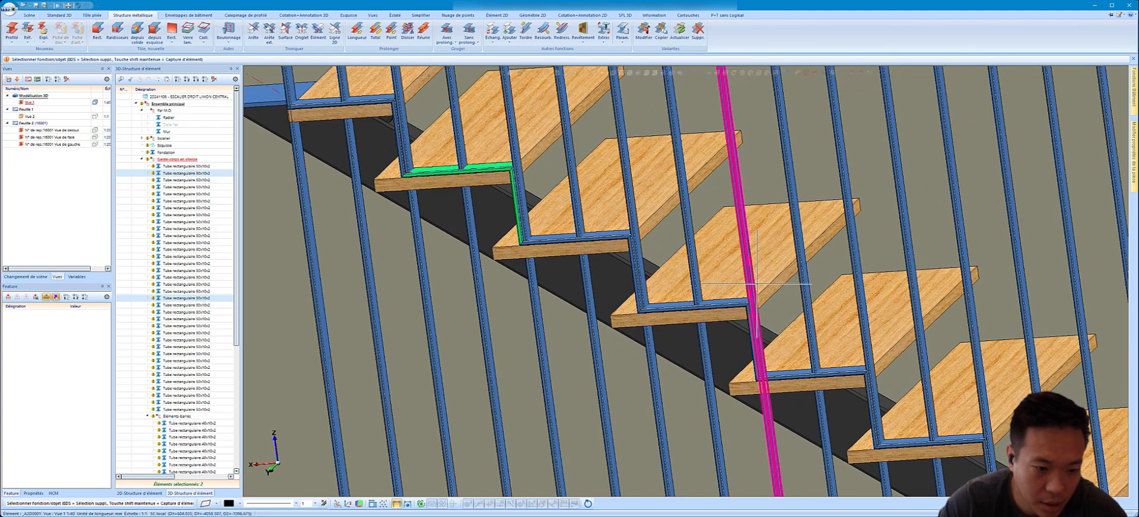
scroll(757, 284, "down", 2)
scroll(756, 284, "up", 3)
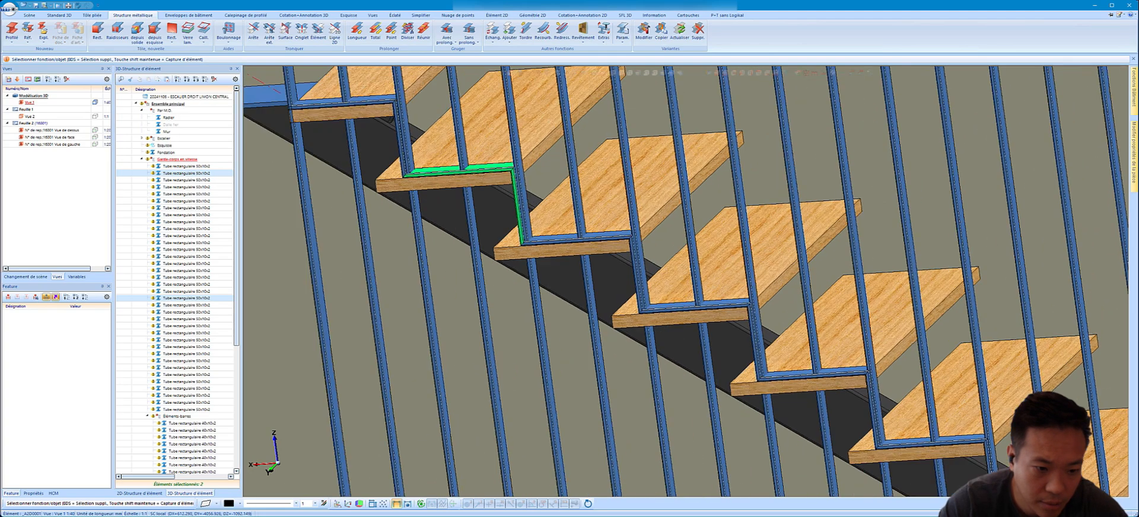
scroll(753, 282, "down", 4)
scroll(752, 280, "up", 4)
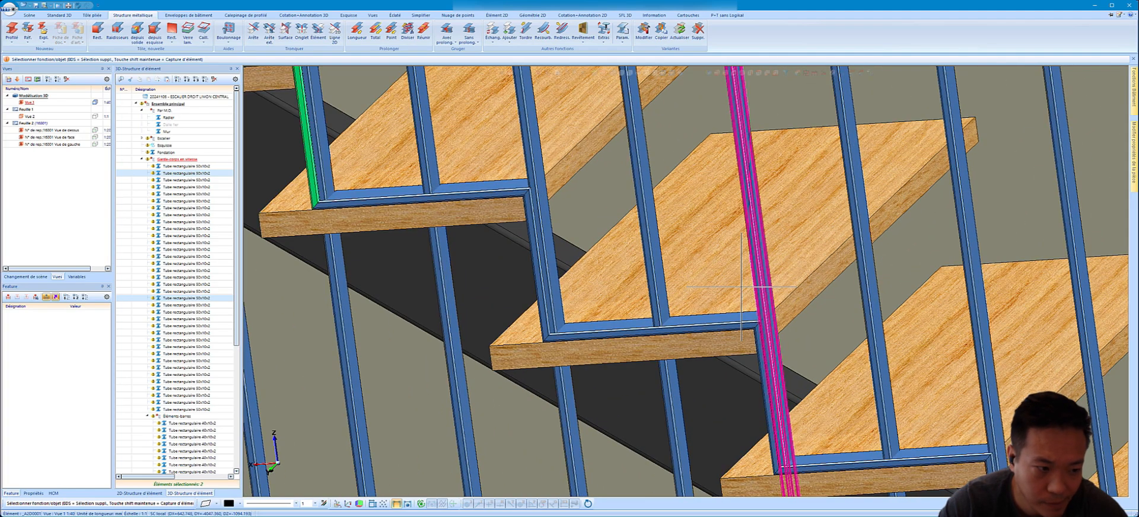
scroll(832, 315, "down", 4)
middle_click_drag(794, 290, 799, 292)
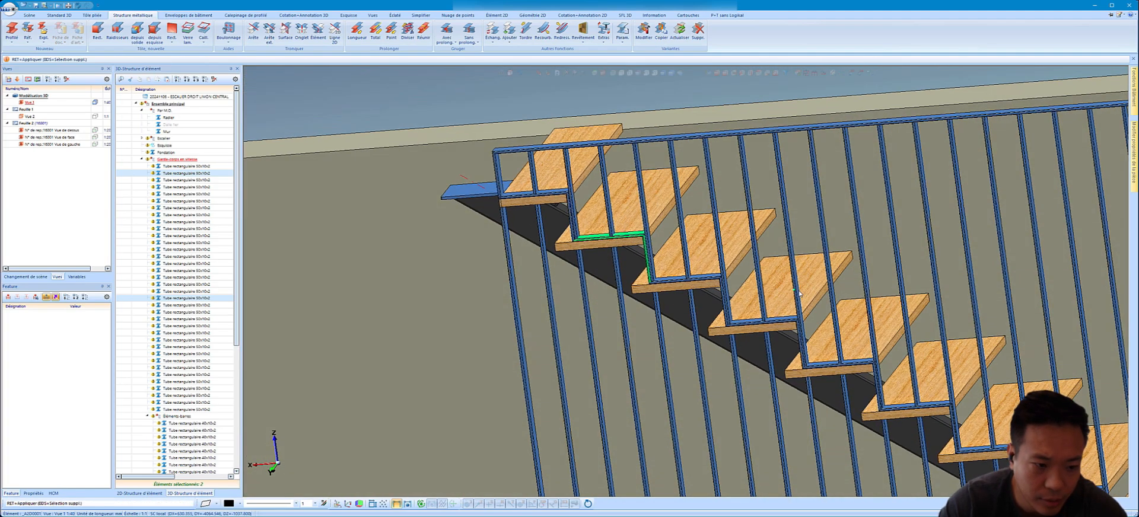
scroll(611, 221, "up", 3)
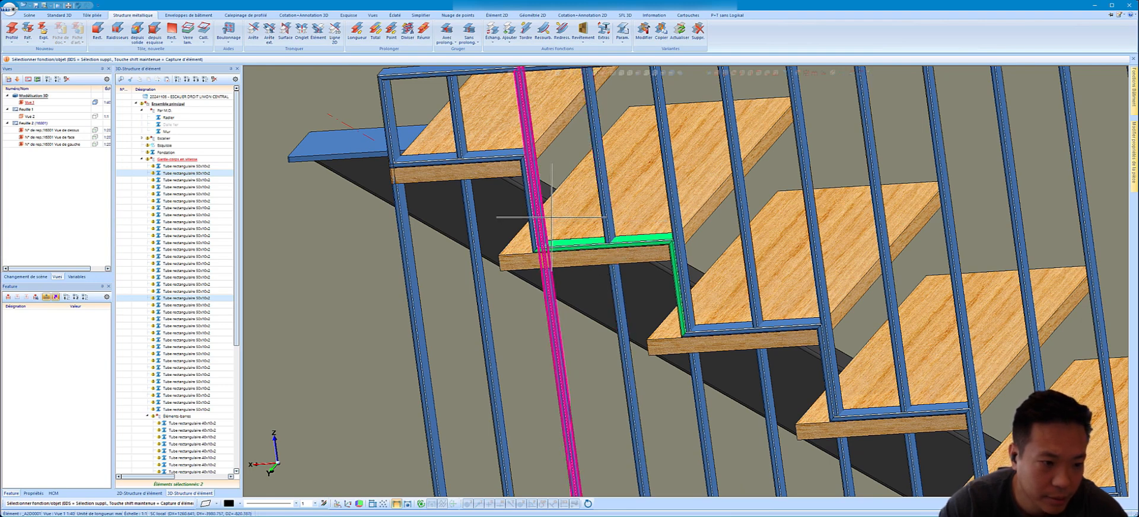
scroll(666, 234, "up", 3)
scroll(666, 234, "down", 2)
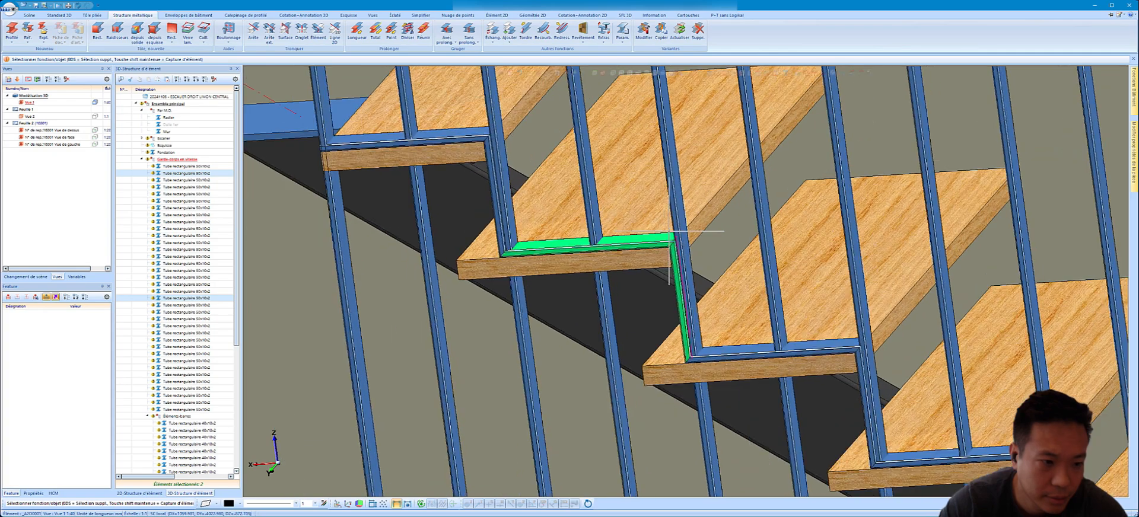
scroll(686, 202, "down", 2)
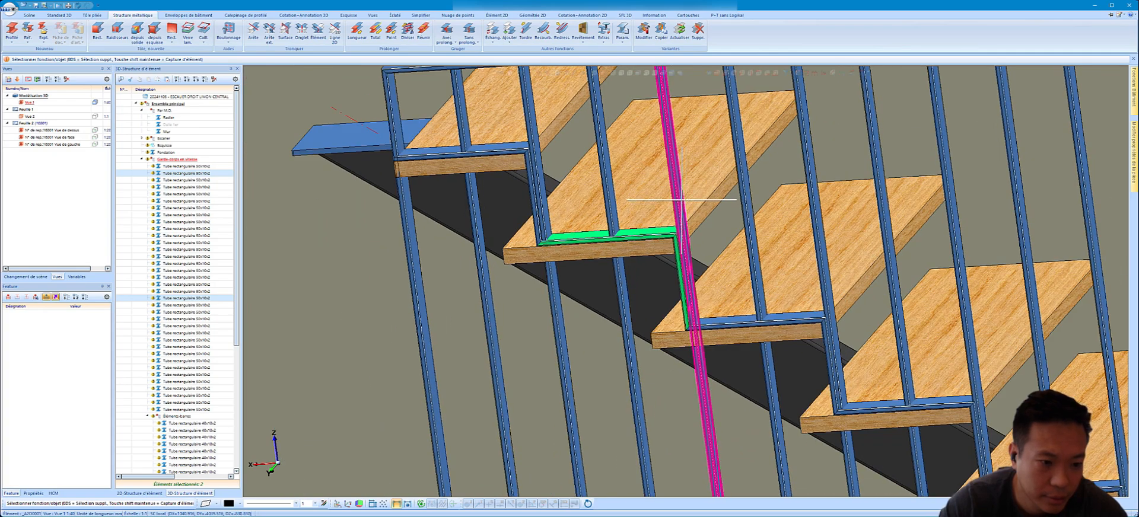
scroll(682, 200, "down", 3)
scroll(681, 200, "up", 2)
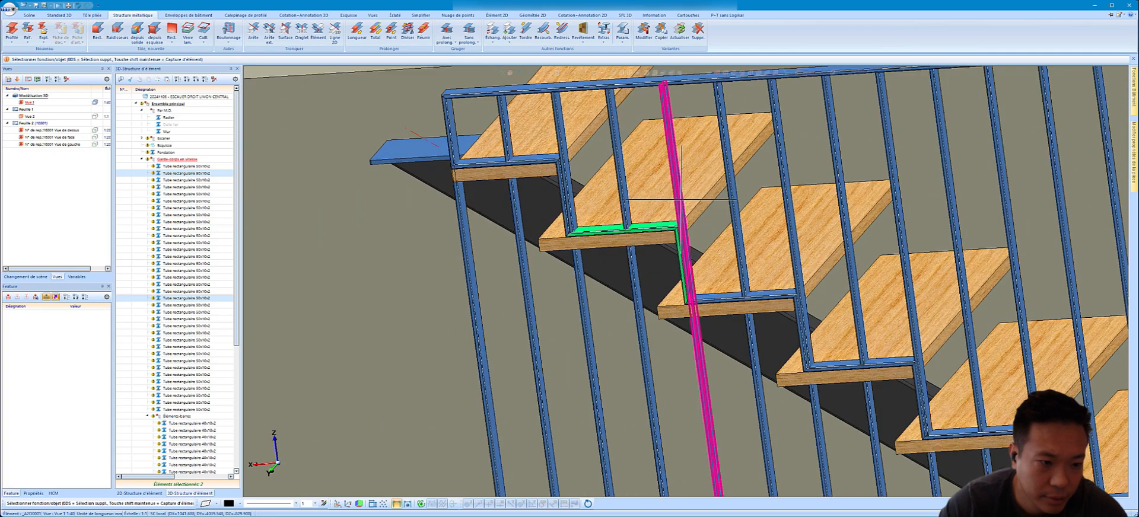
scroll(680, 200, "down", 3)
scroll(681, 200, "down", 2)
- Delete the group of 40x10x2 vertical bars from the guardrail
left_click(177, 418)
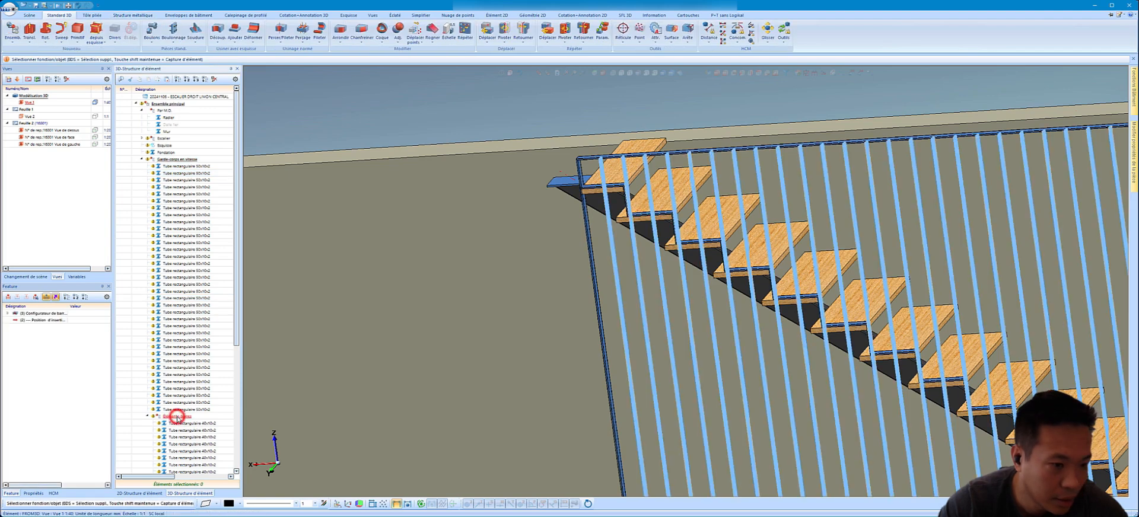
key("Delete")
scroll(614, 196, "up", 1)
- Miter the guardrail frame's vertical end tube at the top of the stair with the horizontal tube on the top tread
left_click(579, 211)
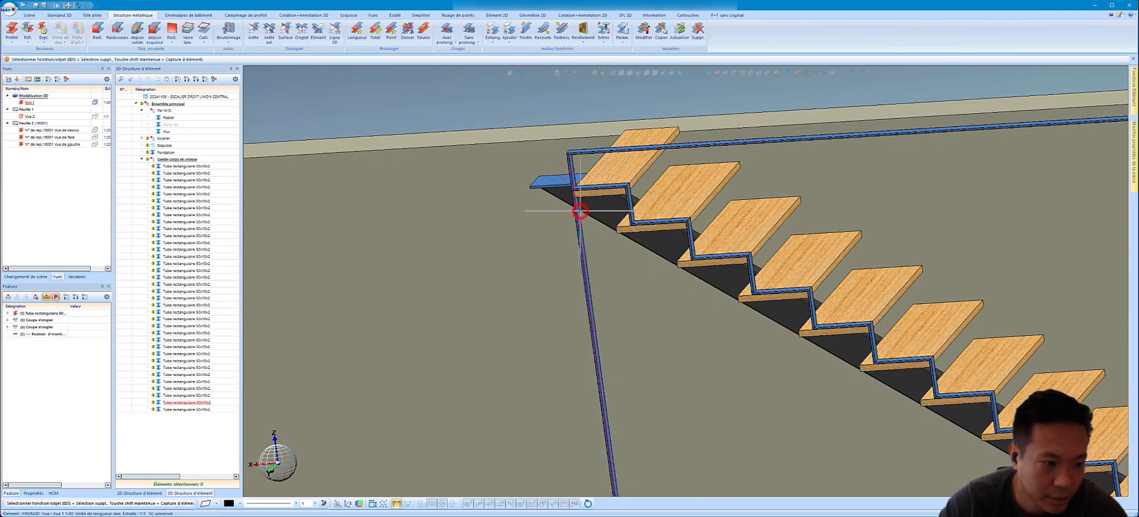
scroll(580, 210, "up", 3)
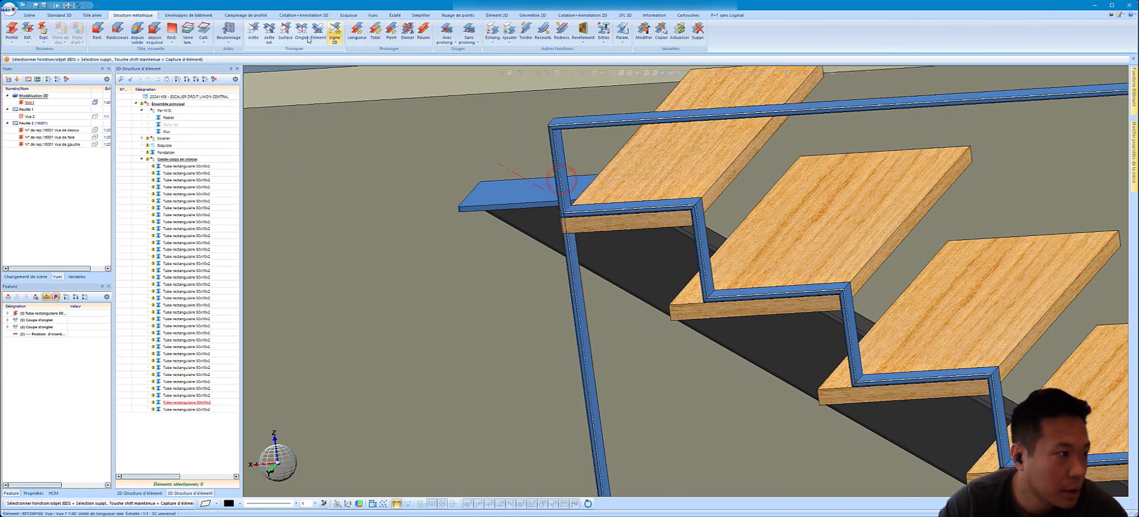
left_click(303, 34)
scroll(584, 285, "down", 5)
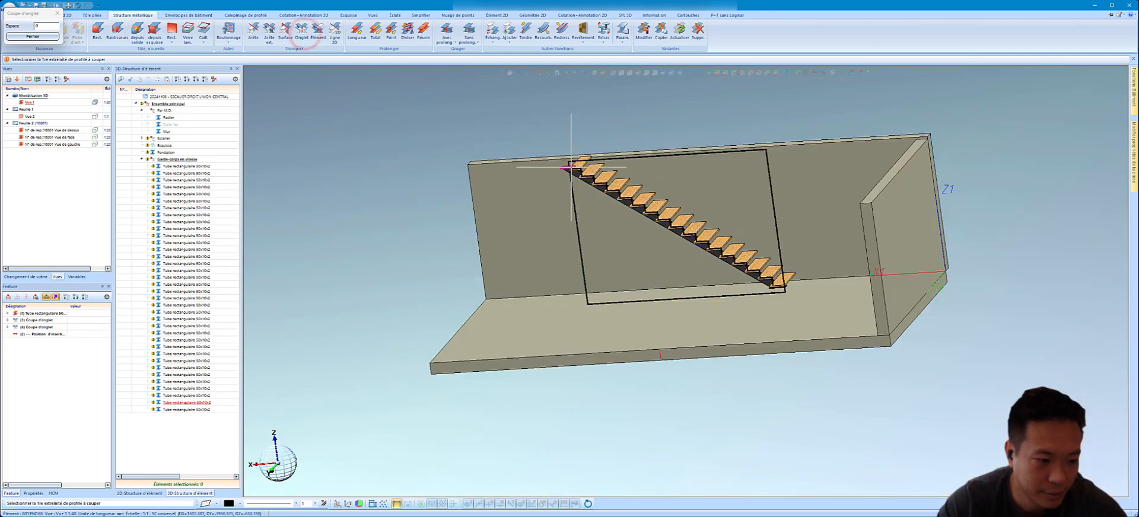
scroll(577, 300, "up", 5)
left_click(578, 299)
scroll(578, 300, "down", 5)
scroll(600, 194, "up", 6)
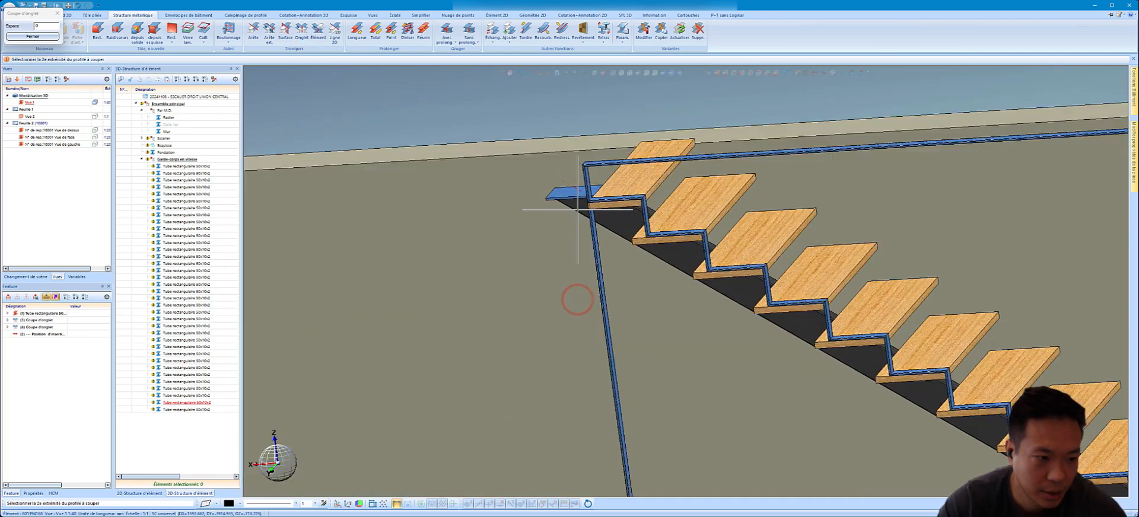
left_click(600, 194)
scroll(585, 191, "down", 5)
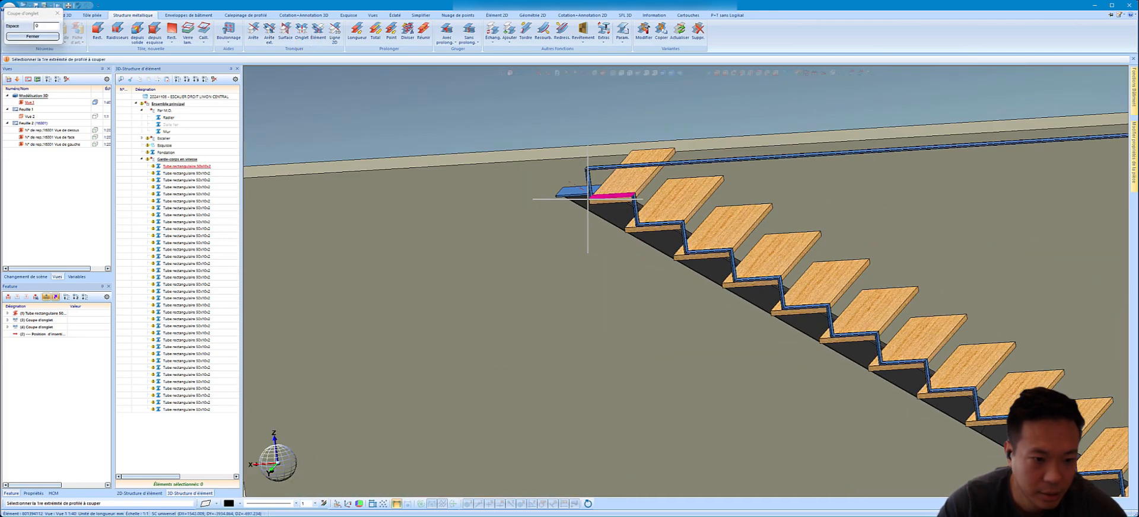
scroll(923, 394, "up", 6)
scroll(879, 309, "up", 2)
scroll(879, 309, "down", 1)
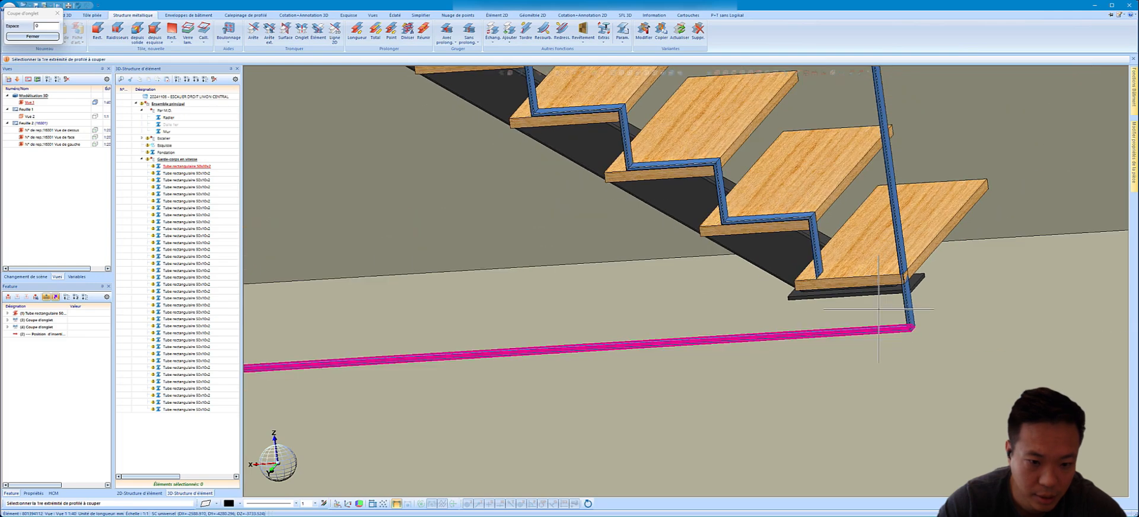
key("Escape")
- Move the guardrail frame's bottom horizontal tube up from the end tube's lower corner to the top surface of the lowest tread
scroll(908, 326, "up", 3)
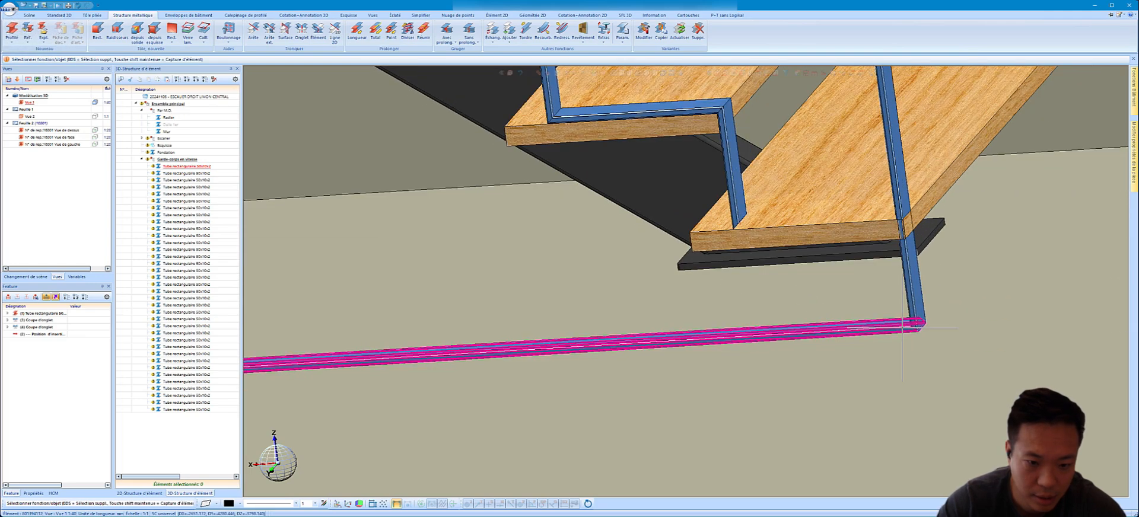
right_click(907, 326)
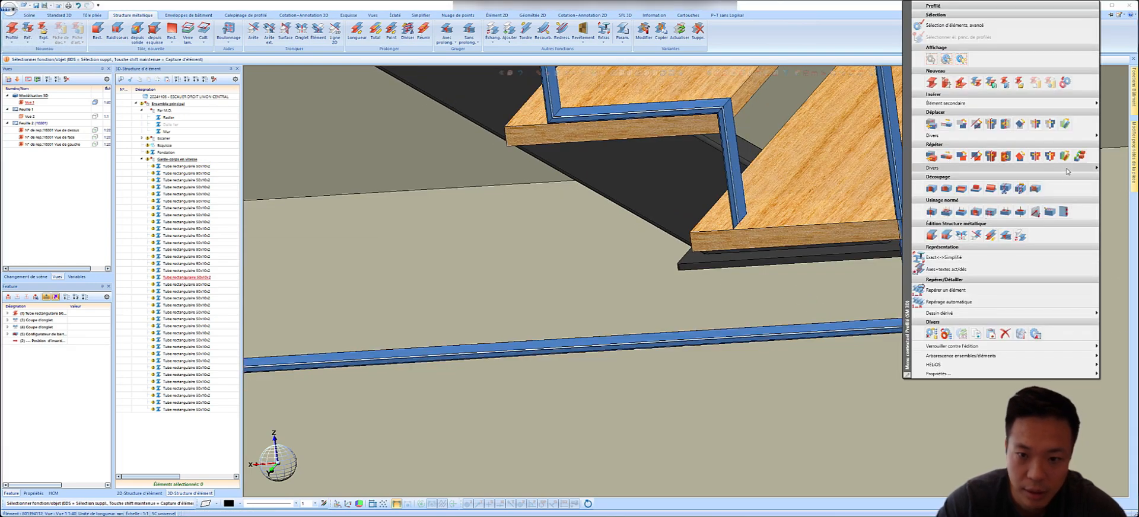
left_click(1072, 138)
left_click(1116, 176)
scroll(919, 327, "up", 5)
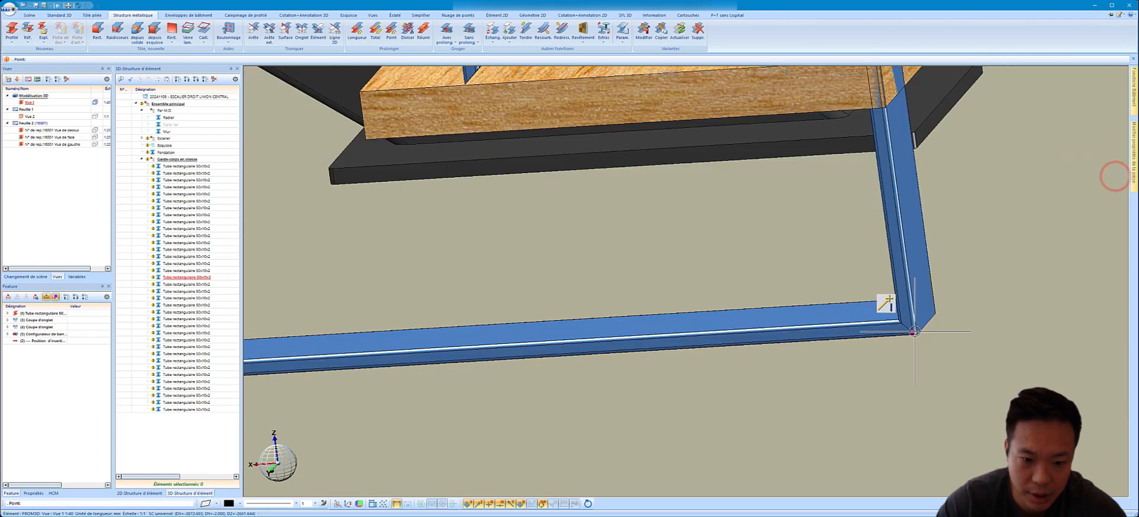
left_click(924, 327)
scroll(936, 378, "down", 6)
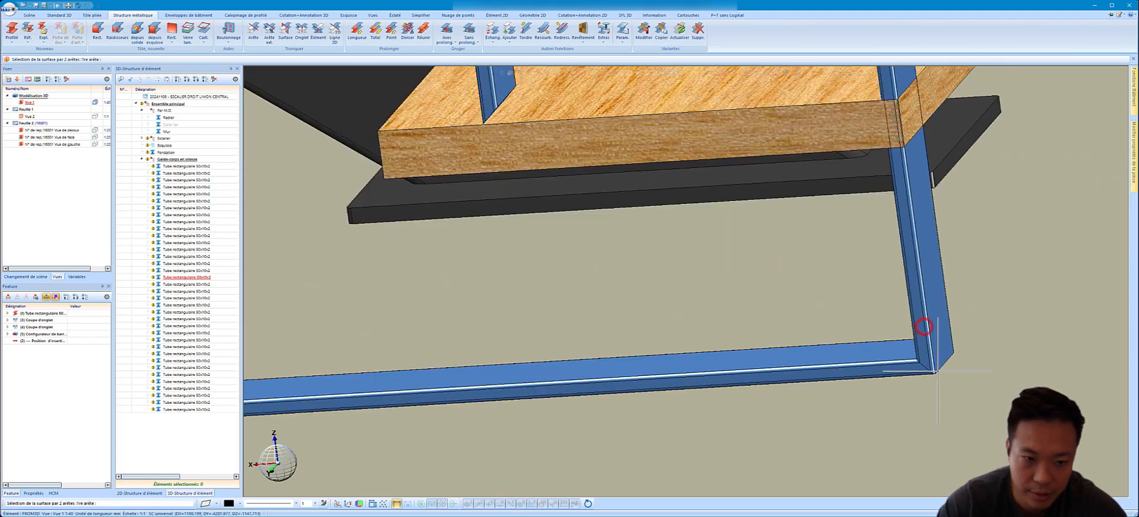
key("s")
left_click(849, 162)
left_click(953, 105)
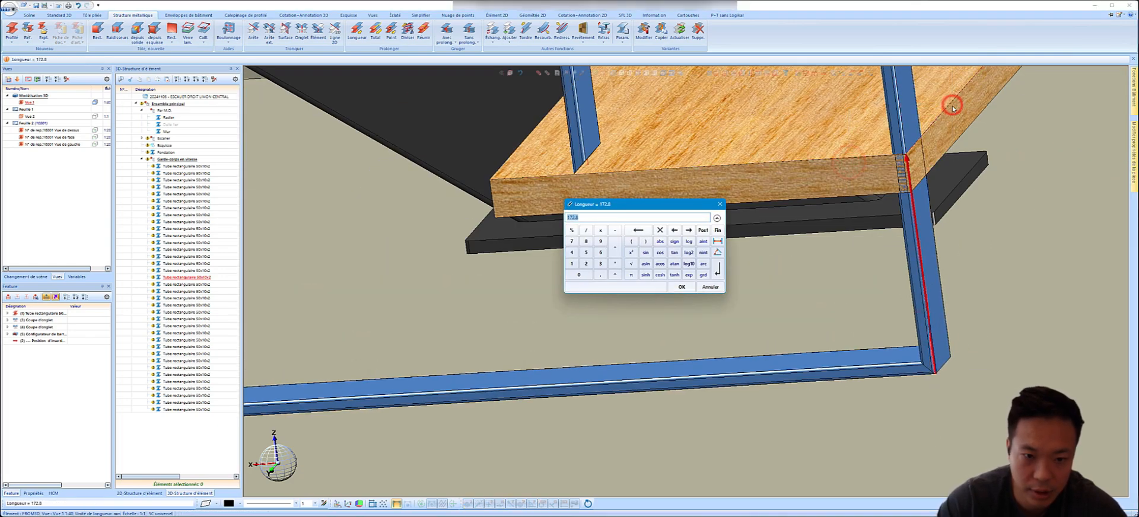
key("Return")
scroll(840, 322, "down", 4)
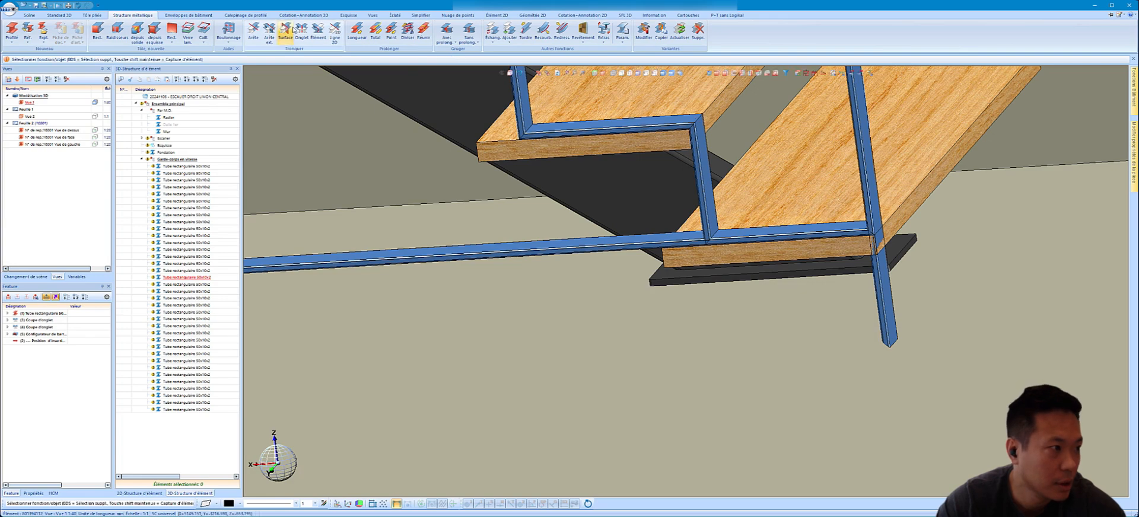
- Miter the lowest riser tube with the long horizontal tube at the level of the bottom tread
left_click(299, 27)
left_click(703, 214)
scroll(792, 238, "down", 3)
scroll(792, 238, "down", 3)
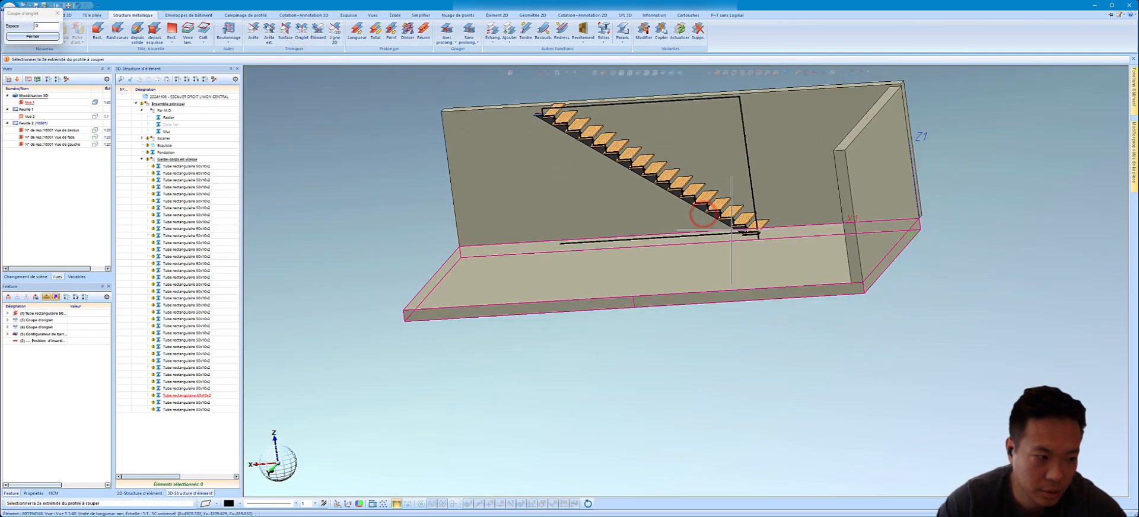
scroll(603, 191, "up", 5)
left_click(581, 229)
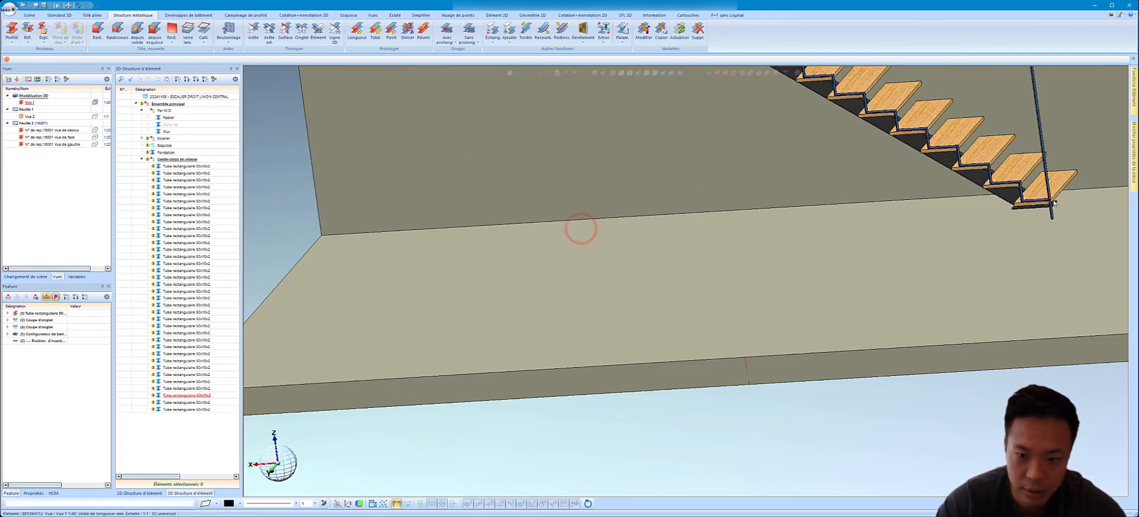
- Miter the horizontal tube on the bottom tread with the guardrail frame's vertical end tube
scroll(1057, 173, "up", 3)
scroll(1057, 174, "down", 5)
scroll(946, 321, "up", 5)
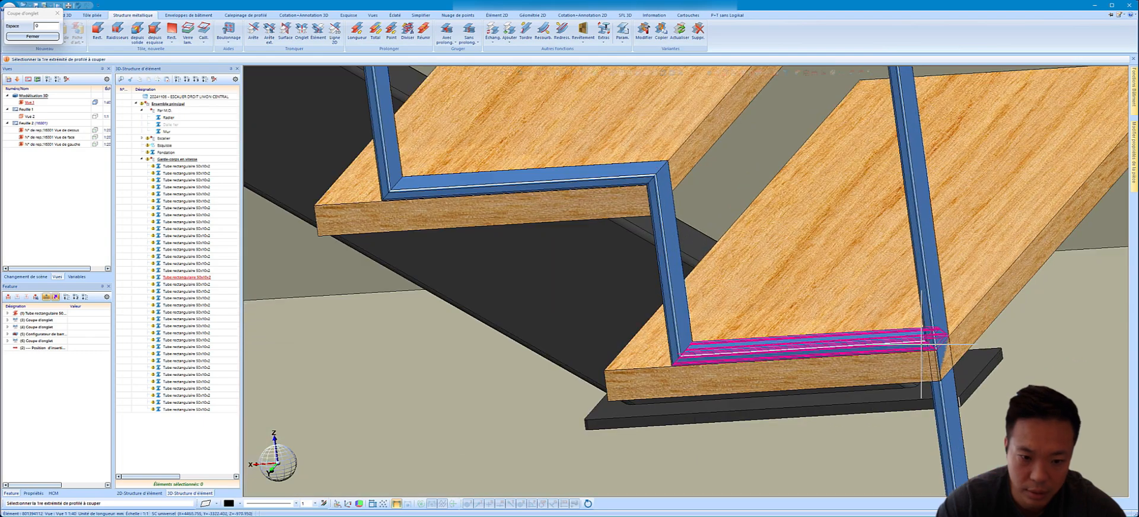
left_click(924, 343)
left_click(931, 327)
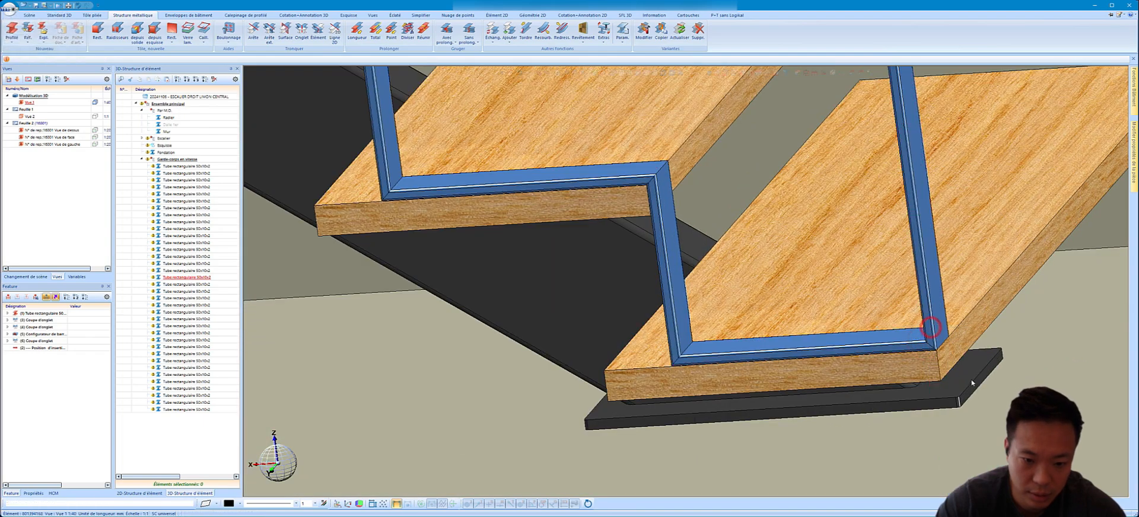
scroll(930, 333, "down", 6)
key("Escape")
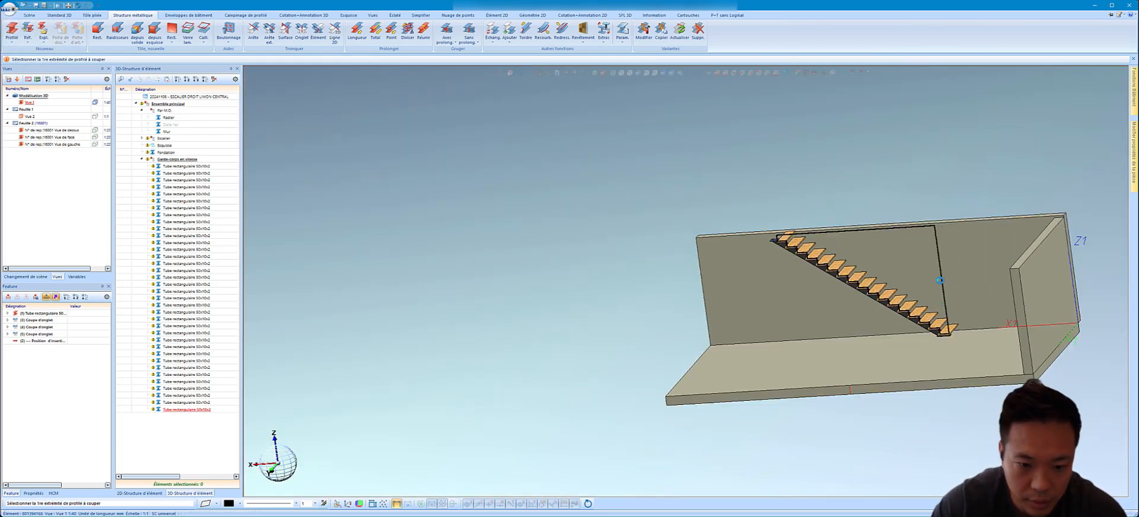
- Hide the Par M.O. group and delete the Fondation element
scroll(941, 273, "up", 4)
scroll(586, 182, "up", 2)
scroll(586, 182, "down", 3)
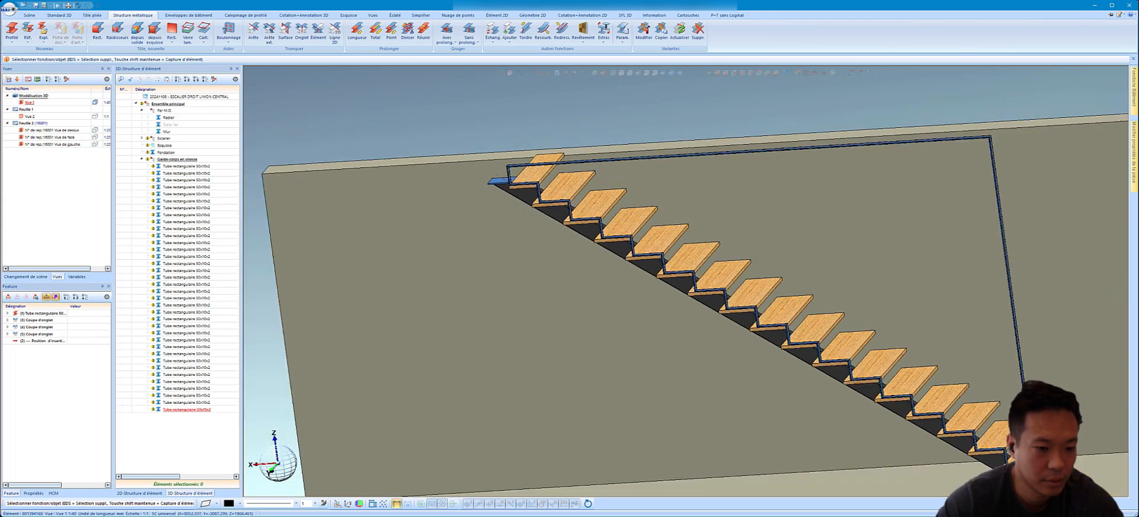
left_click(719, 74)
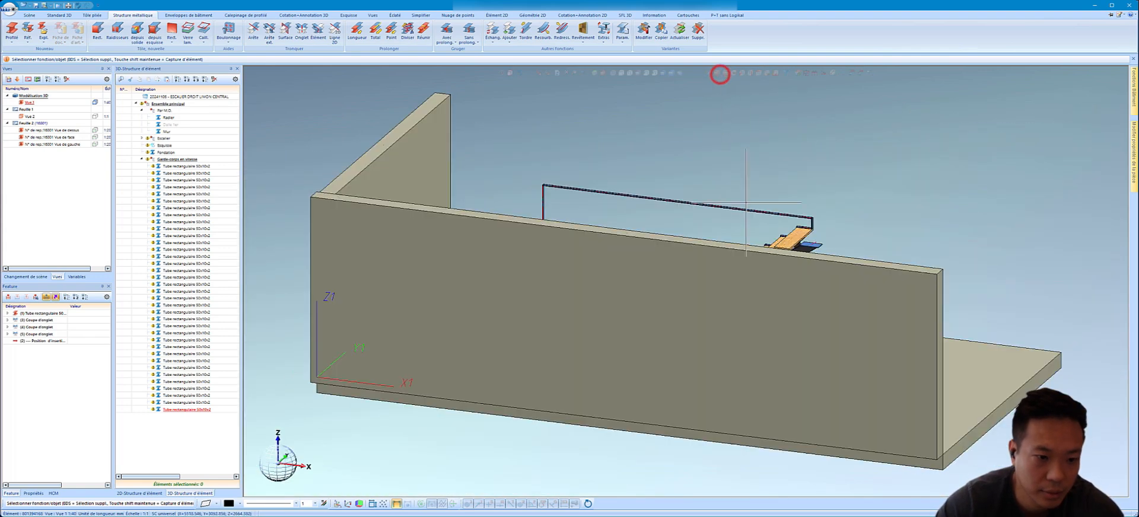
scroll(801, 261, "up", 3)
right_click(166, 111)
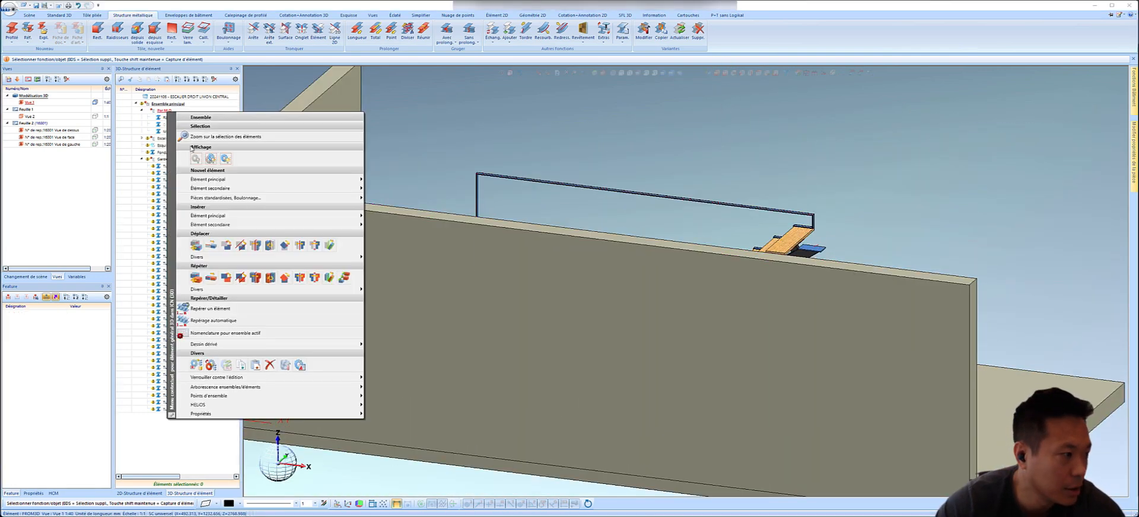
left_click(198, 161)
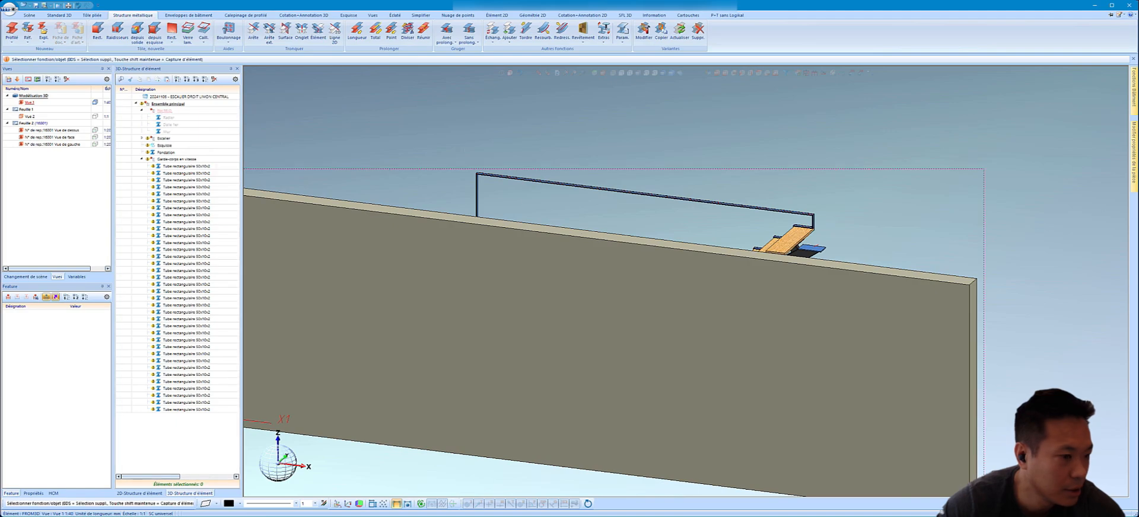
right_click(437, 234)
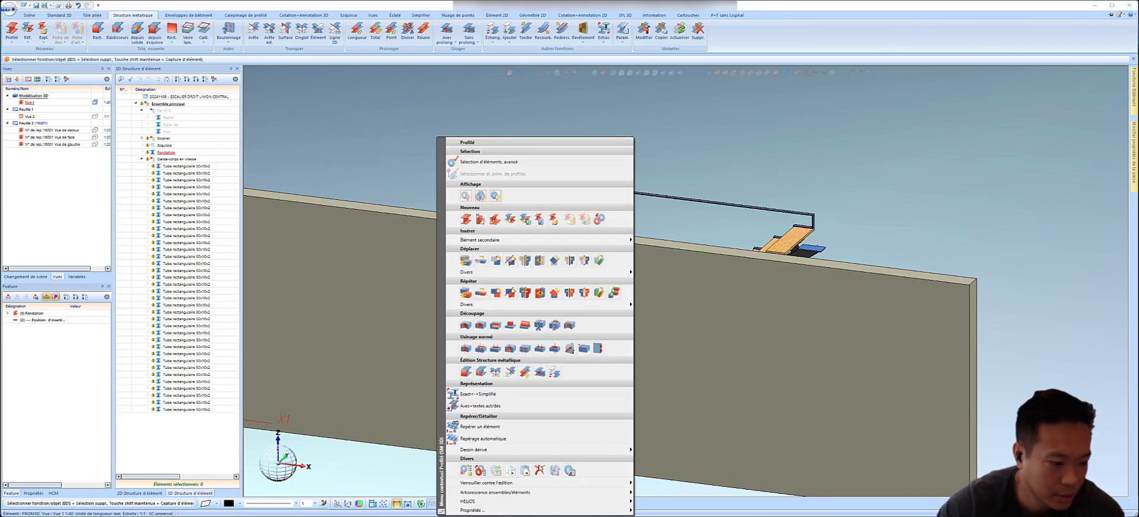
left_click(540, 470)
- Examine the guardrail's stepped tubes and mitred corners from the bottom to the top of the staircase
scroll(500, 404, "up", 5)
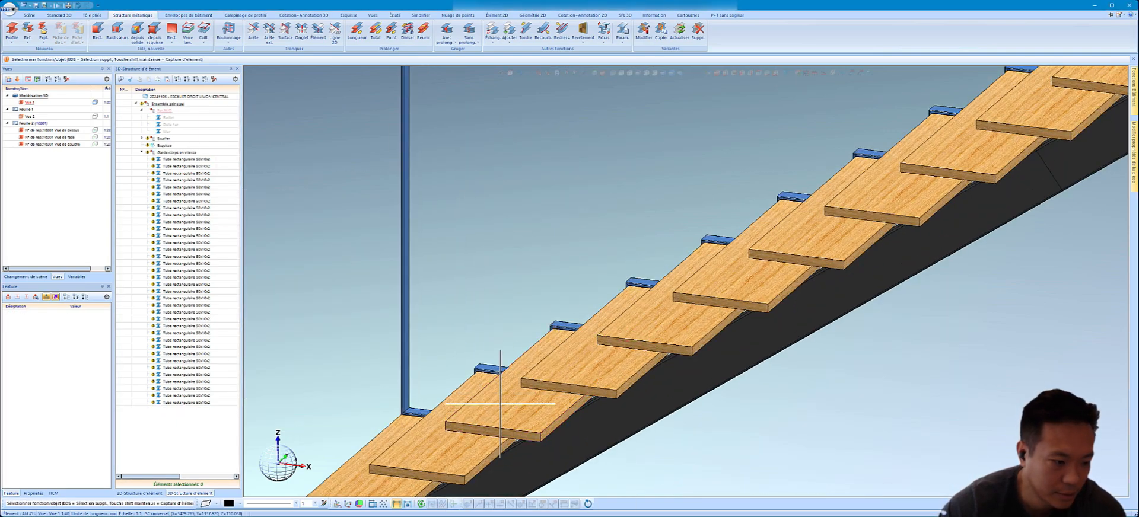
middle_click_drag(521, 377, 740, 384)
scroll(766, 356, "down", 4)
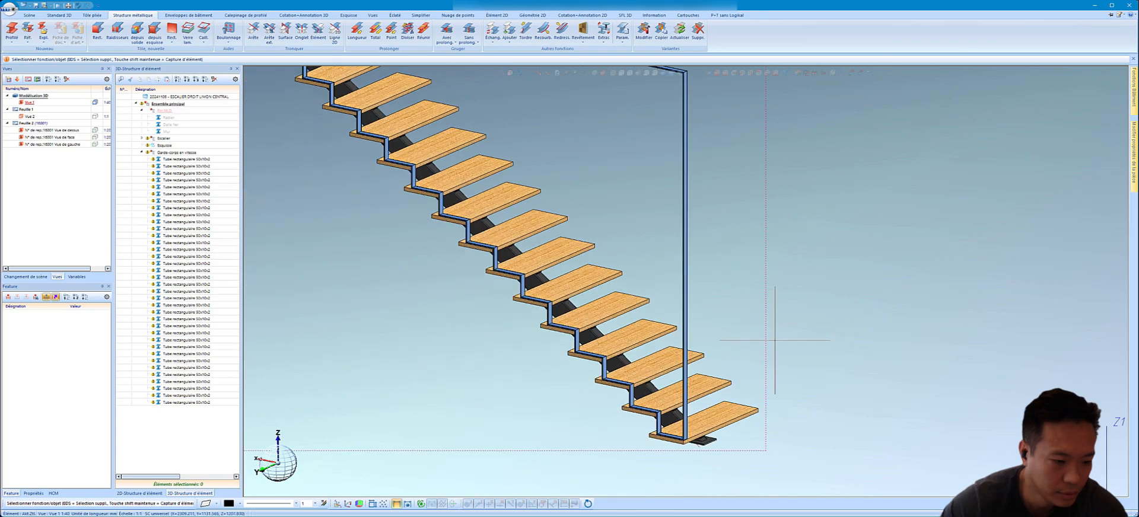
scroll(775, 340, "down", 3)
scroll(364, 135, "up", 10)
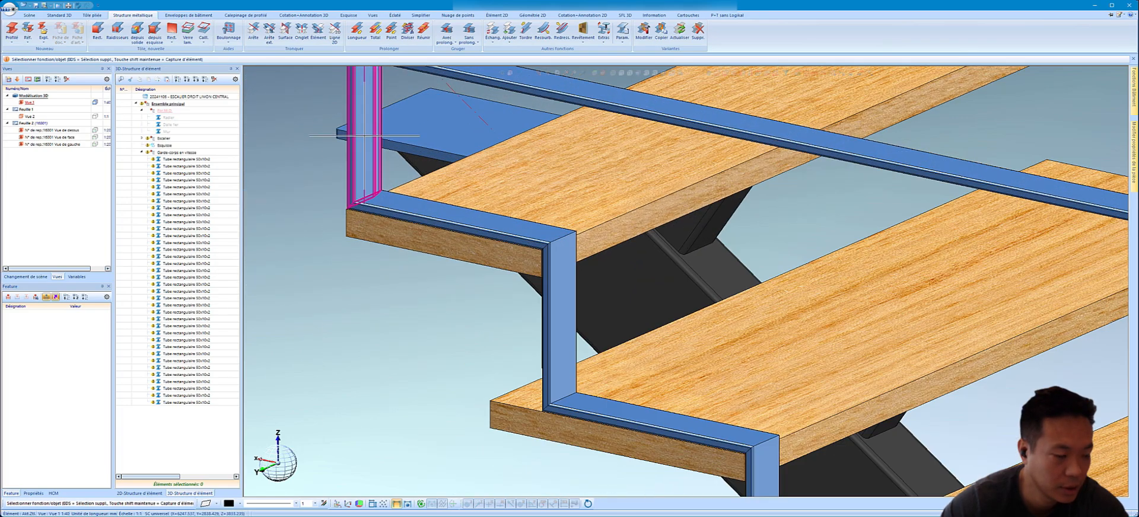
middle_click_drag(483, 220, 540, 238)
scroll(545, 267, "down", 5)
scroll(560, 256, "up", 1)
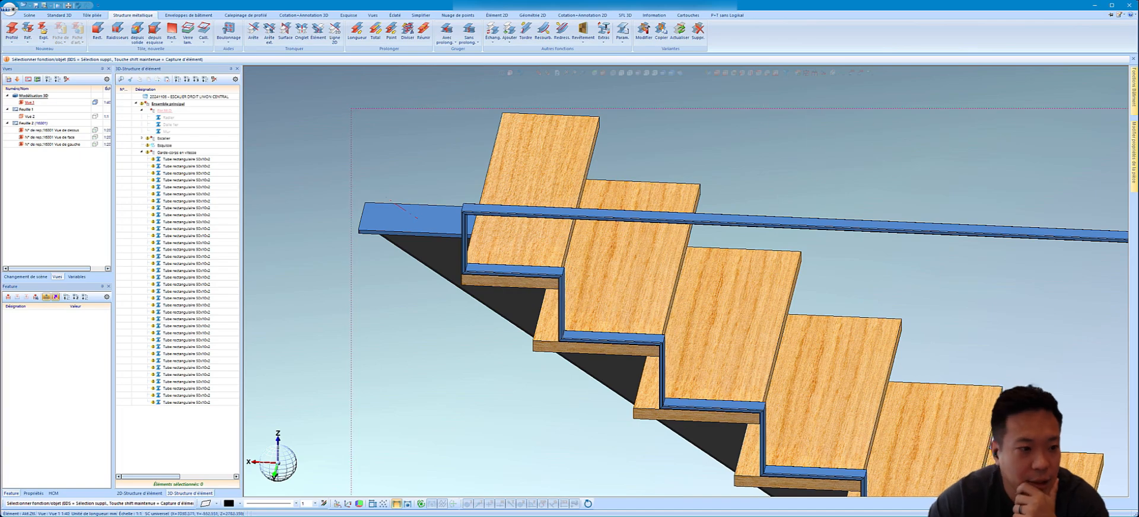
- Measure the horizontal tube on the top tread between its two inner corners
left_click(817, 73)
scroll(419, 255, "up", 8)
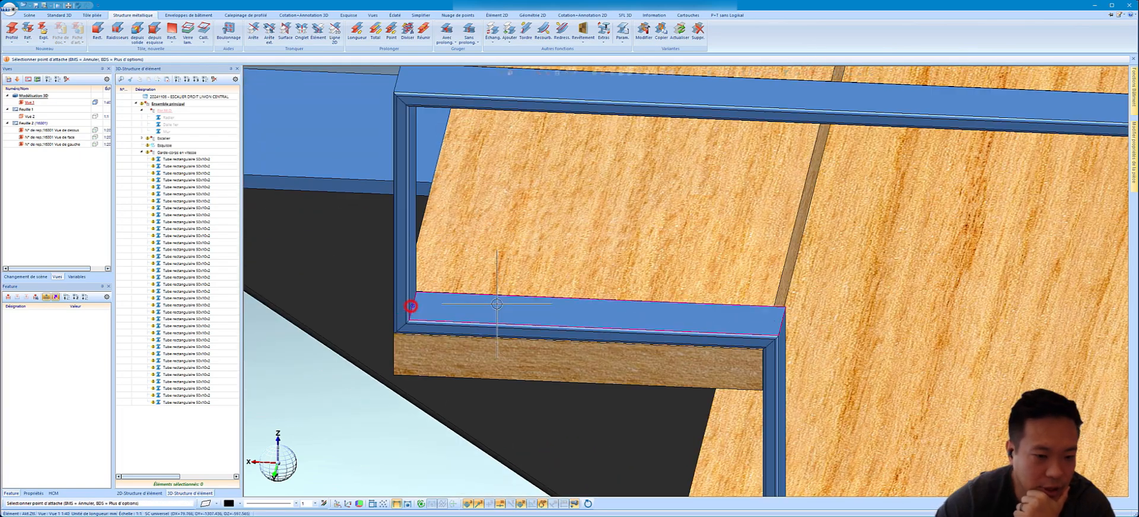
left_click(779, 320)
scroll(690, 230, "down", 4)
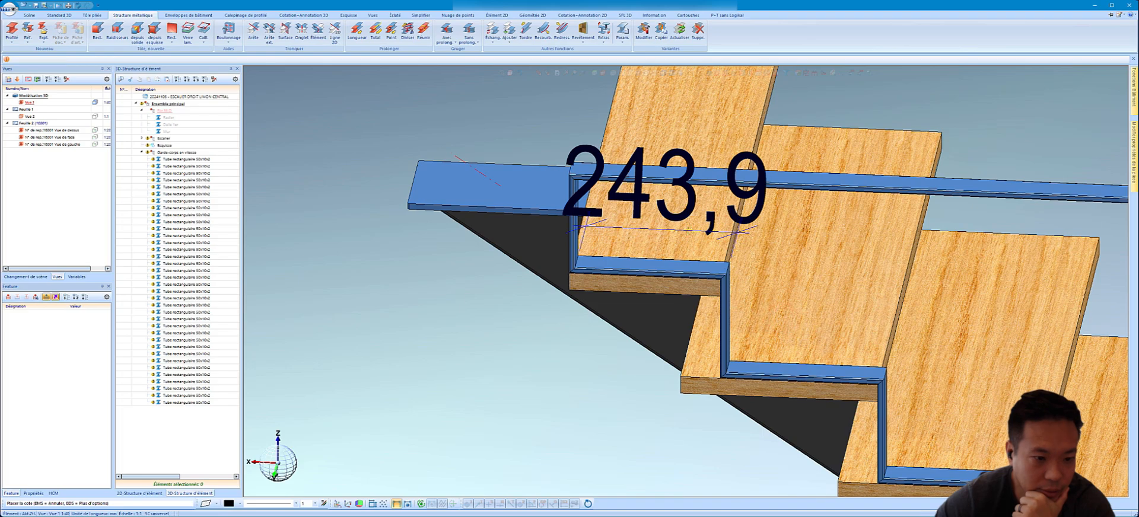
middle_click(682, 238)
scroll(603, 243, "up", 2)
scroll(603, 244, "down", 3)
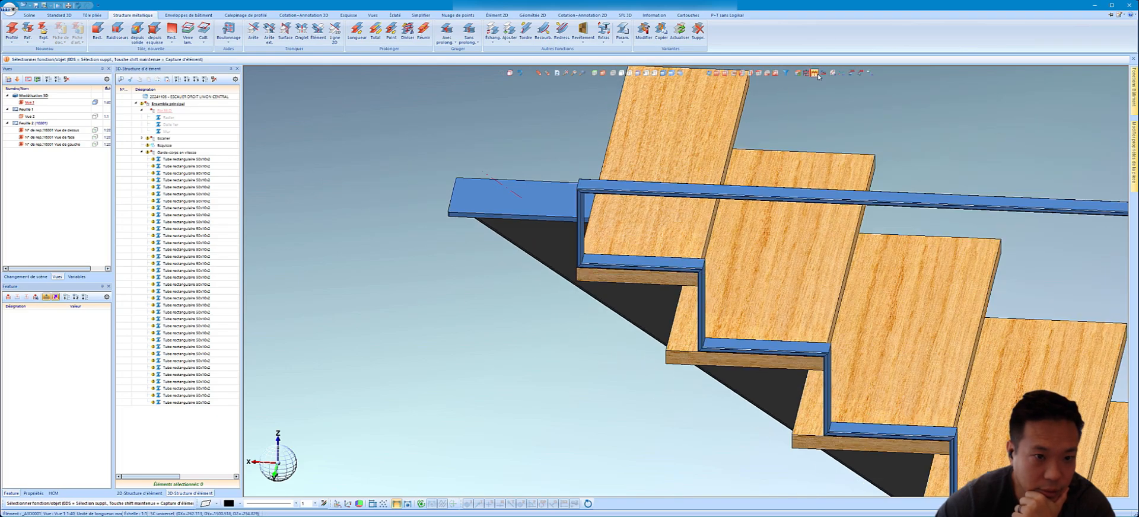
- Measure the second tread's horizontal tube from the upper riser tube to its outer corner
left_click(816, 73)
left_click(661, 270)
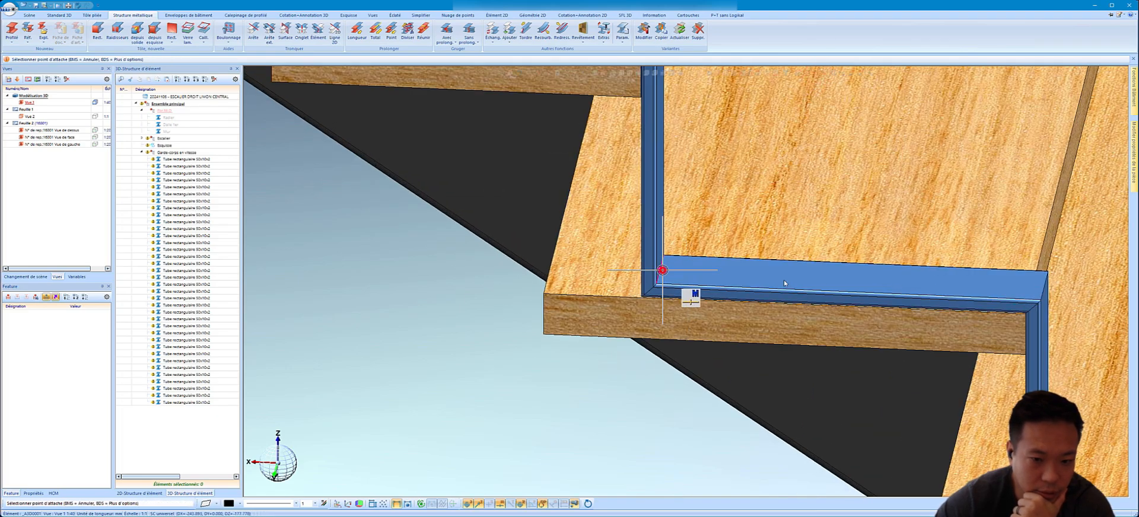
left_click(1043, 285)
scroll(1041, 284, "down", 4)
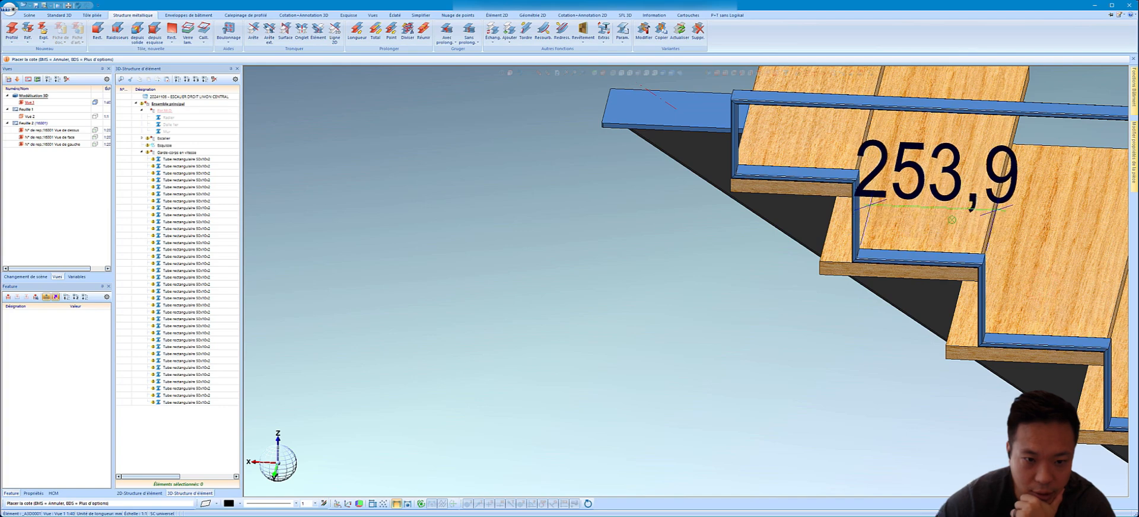
middle_click(951, 219)
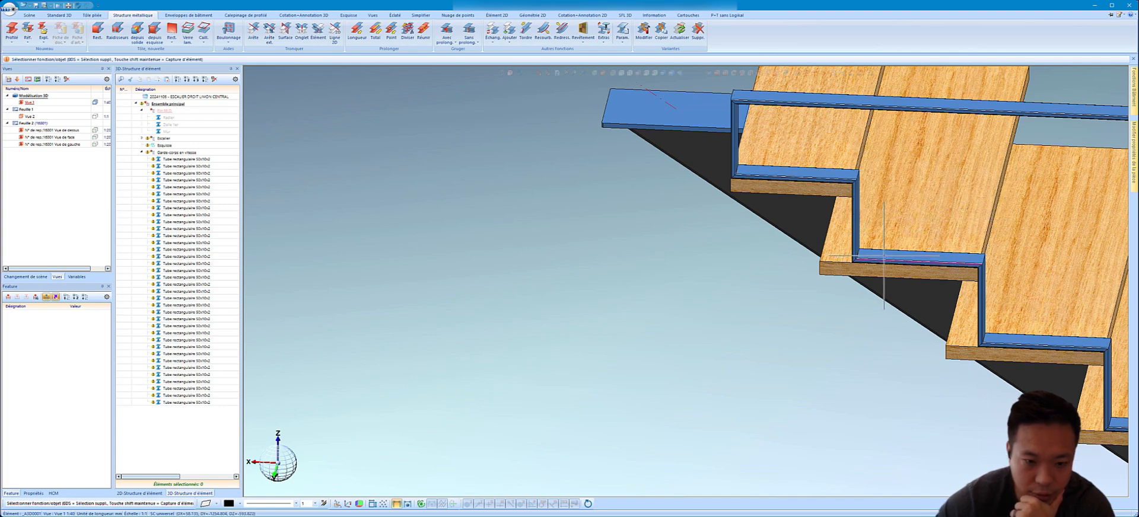
- Set up a linear repeat of the riser tube at the second tread, directed along that tread's horizontal tube to its far corner
scroll(884, 256, "up", 2)
right_click(853, 250)
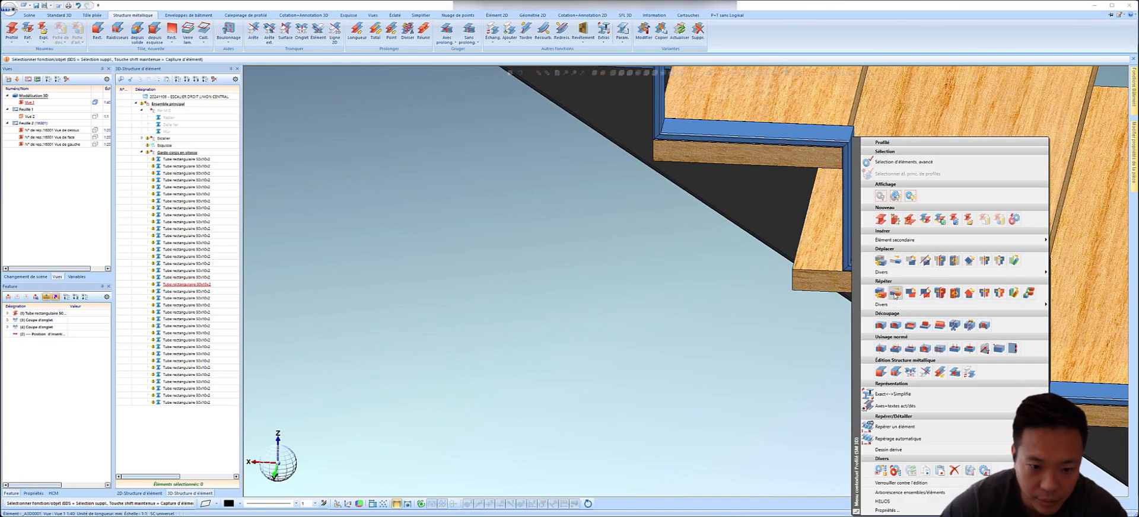
left_click(1015, 296)
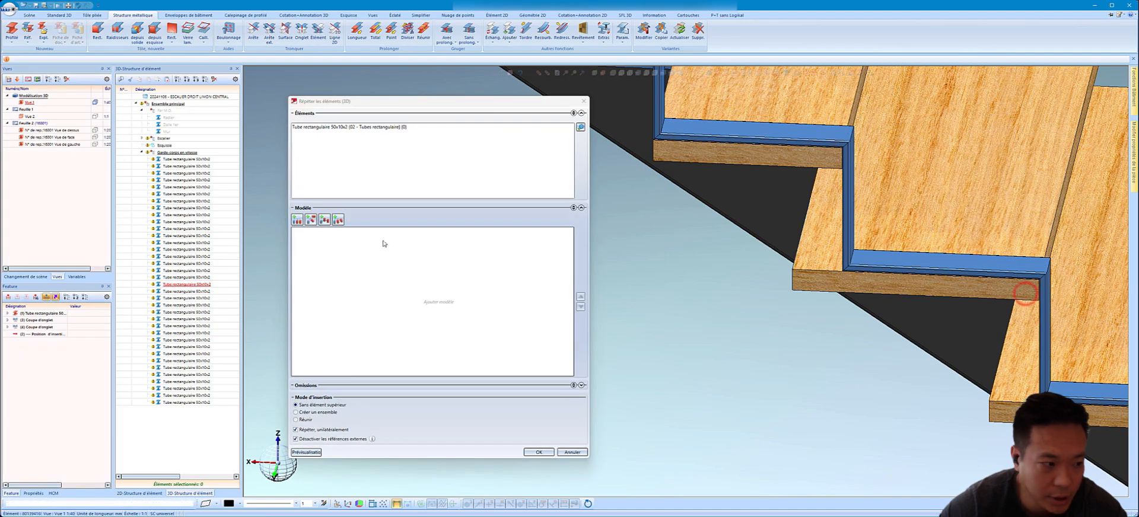
left_click(301, 222)
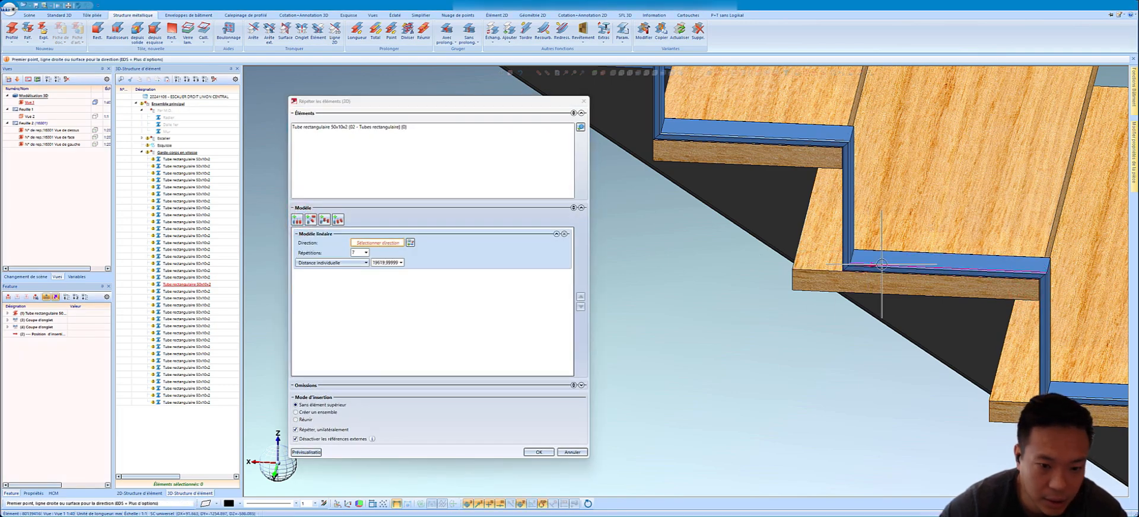
left_click(856, 257)
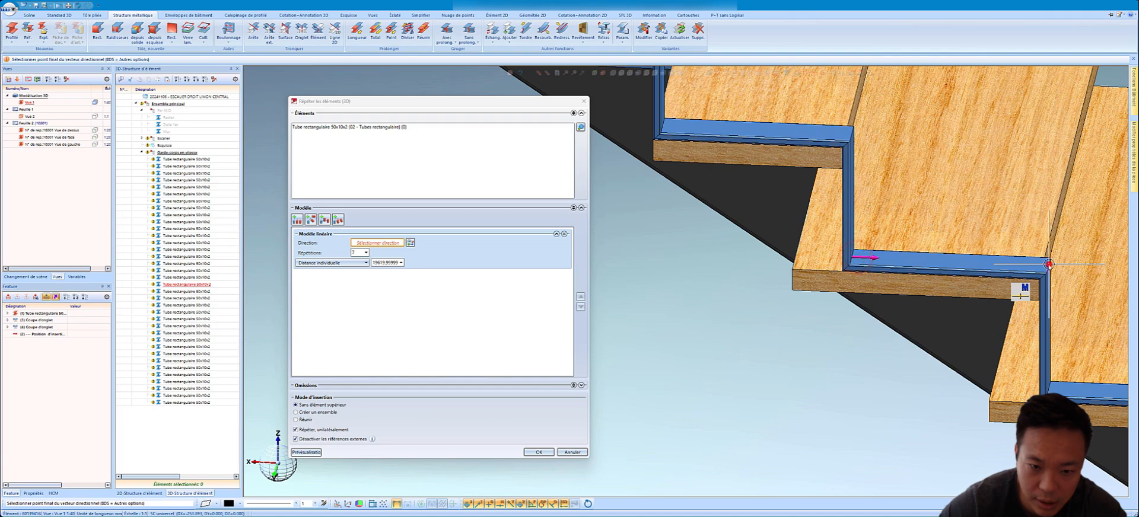
left_click(1047, 265)
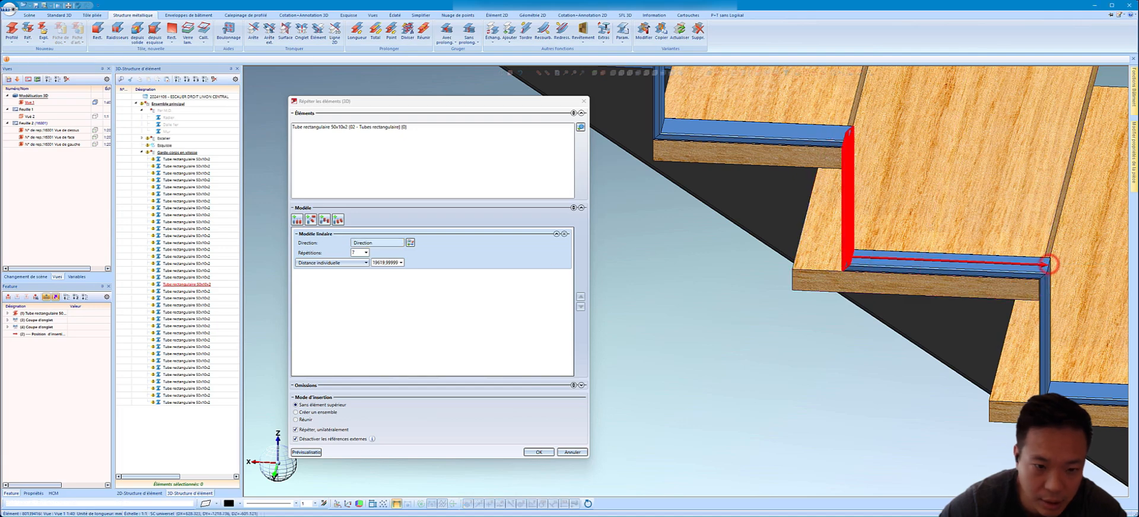
- Set the linear repeat to 2 repetitions, with an individual distance equal to the direction length divided by 2
double_click(358, 252)
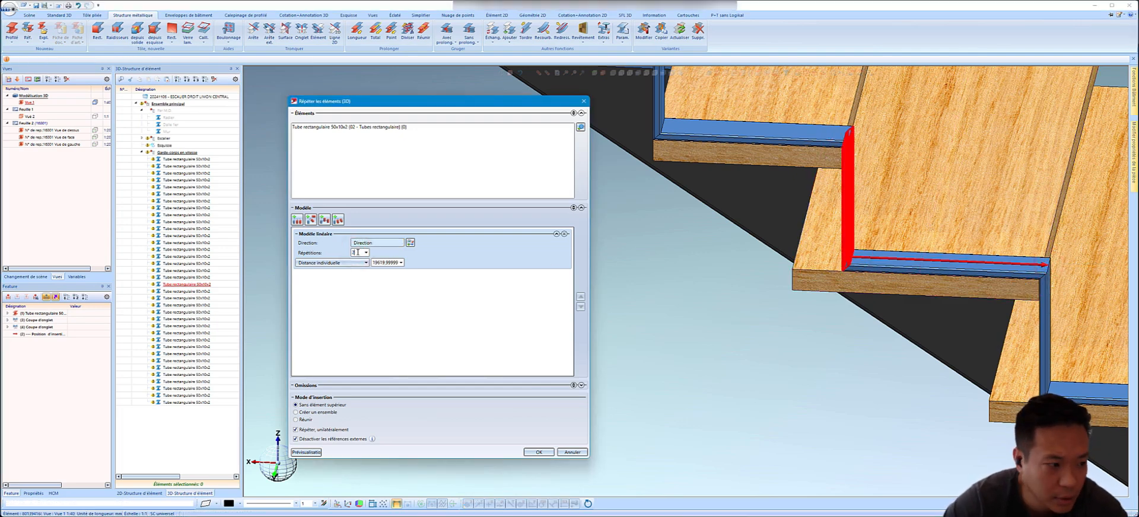
left_click(358, 264)
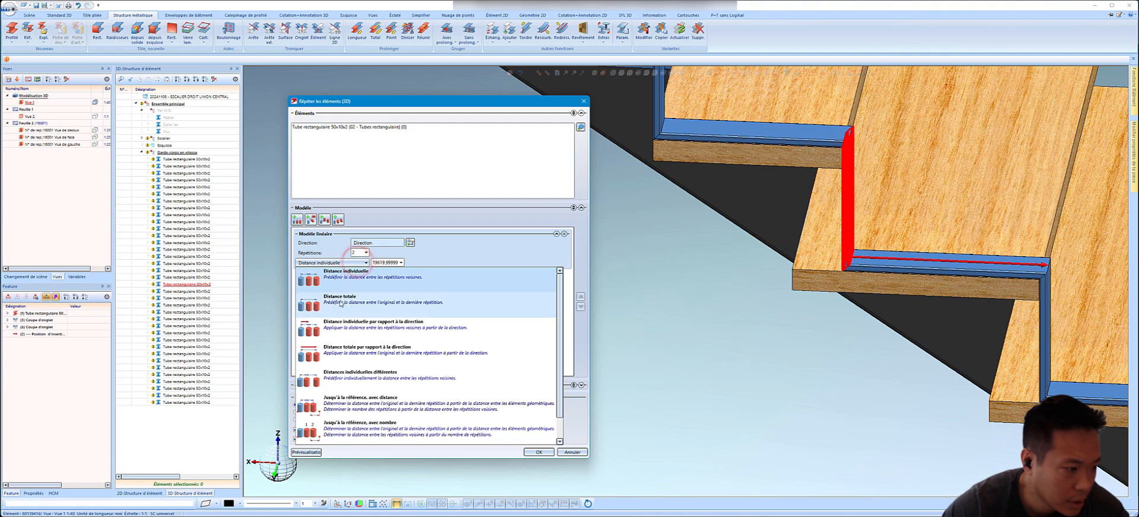
left_click(373, 254)
left_click(376, 261)
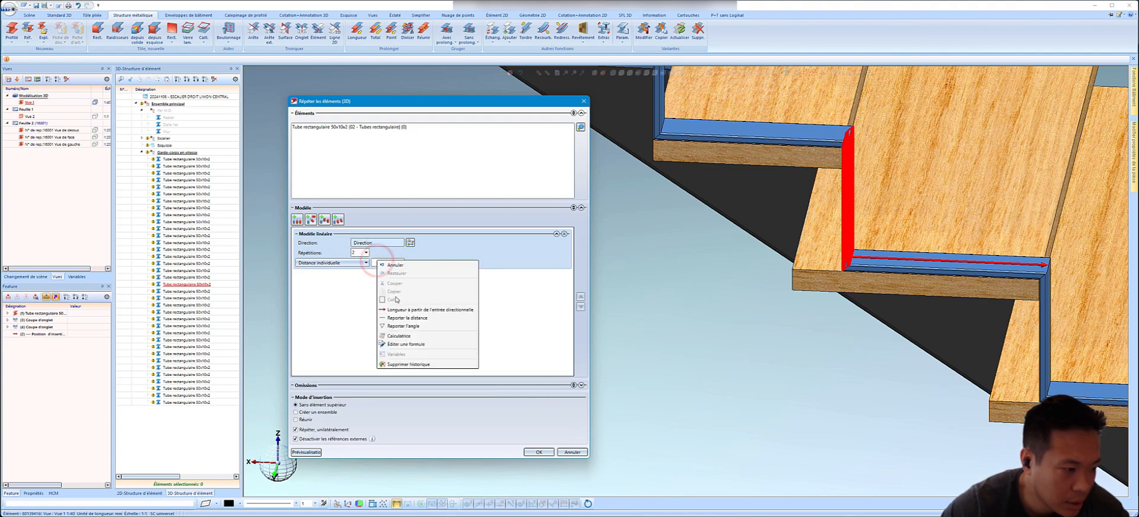
left_click(401, 310)
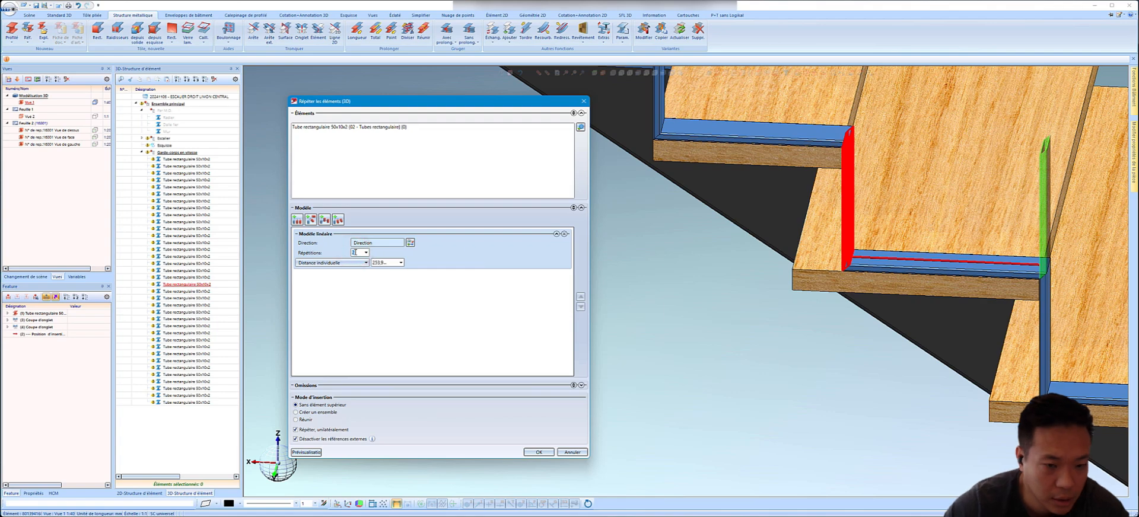
type("2")
left_click(381, 266)
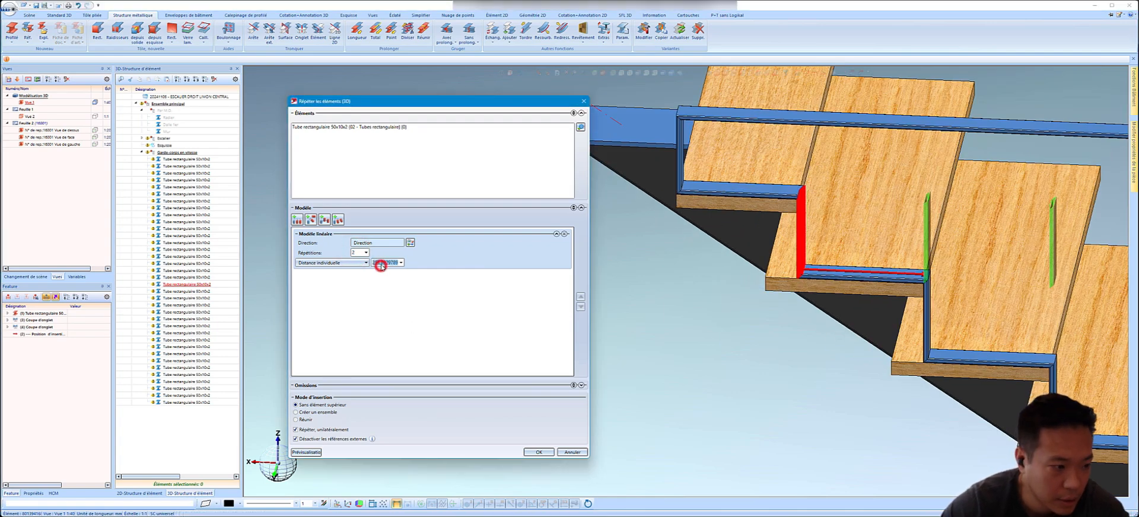
type("/2")
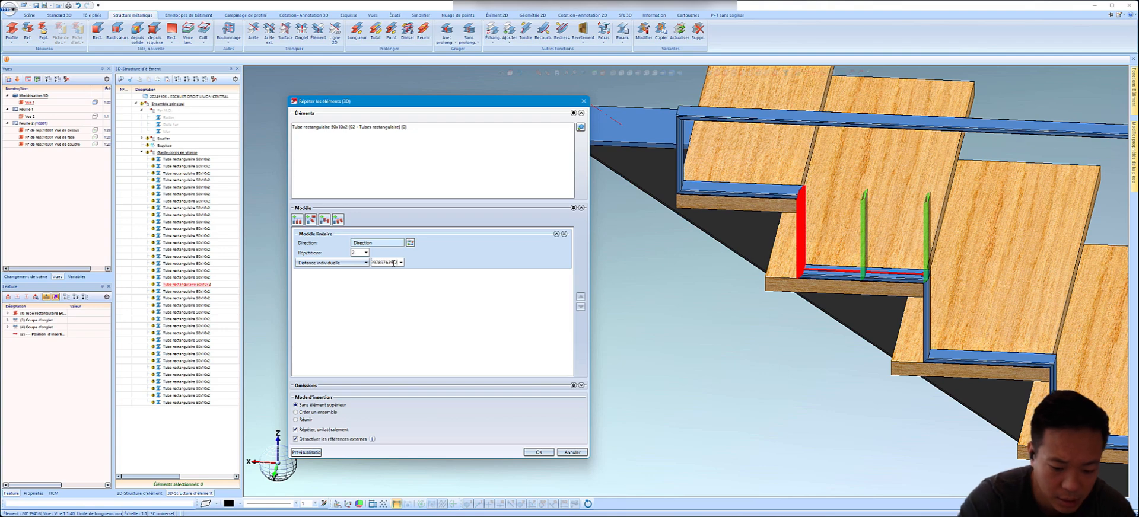
- Switch the spacing to total distance, set it to the direction length minus 50, and create the repeated tubes
left_click(330, 262)
left_click(334, 299)
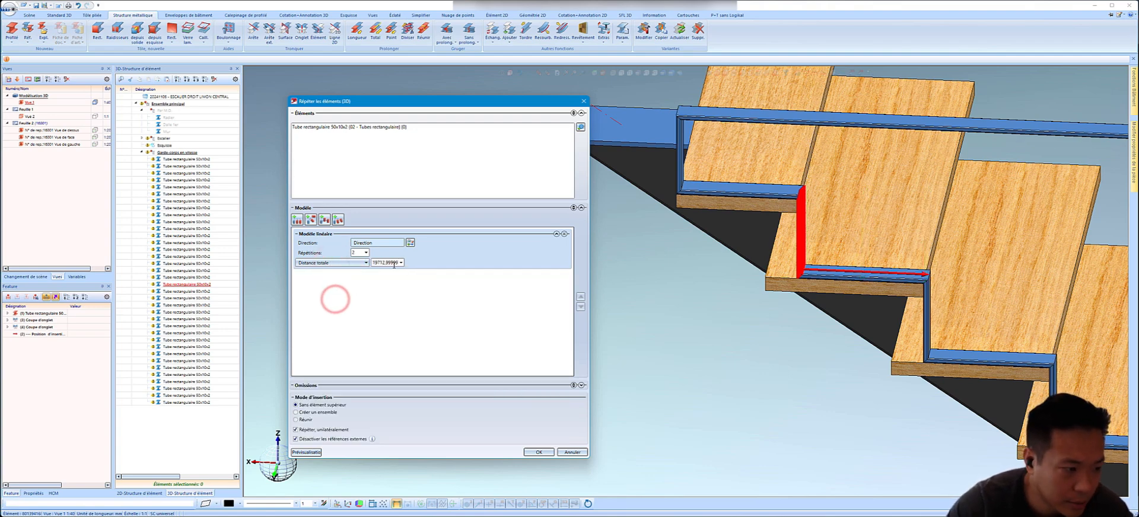
right_click(394, 264)
left_click(417, 317)
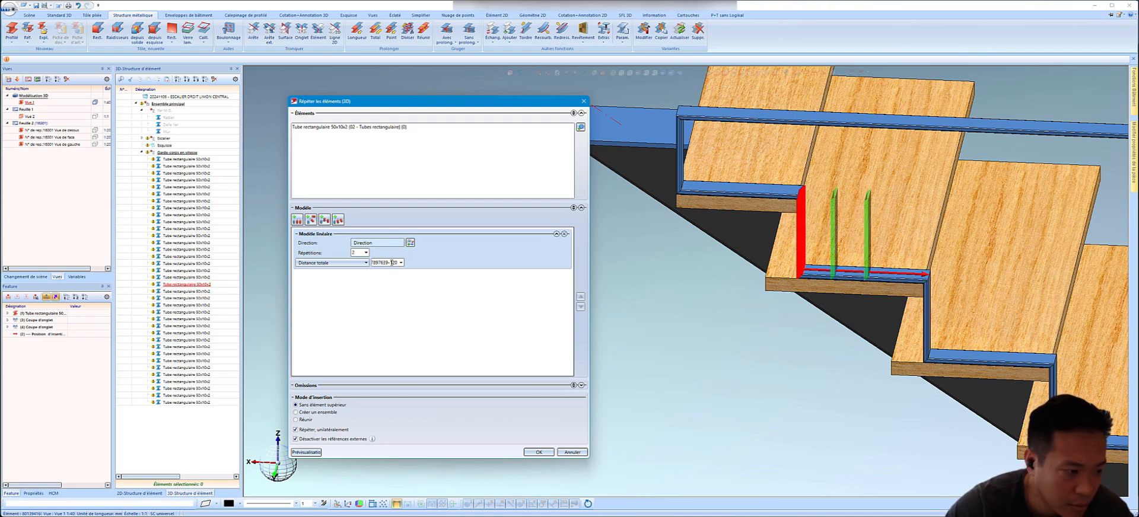
type("50")
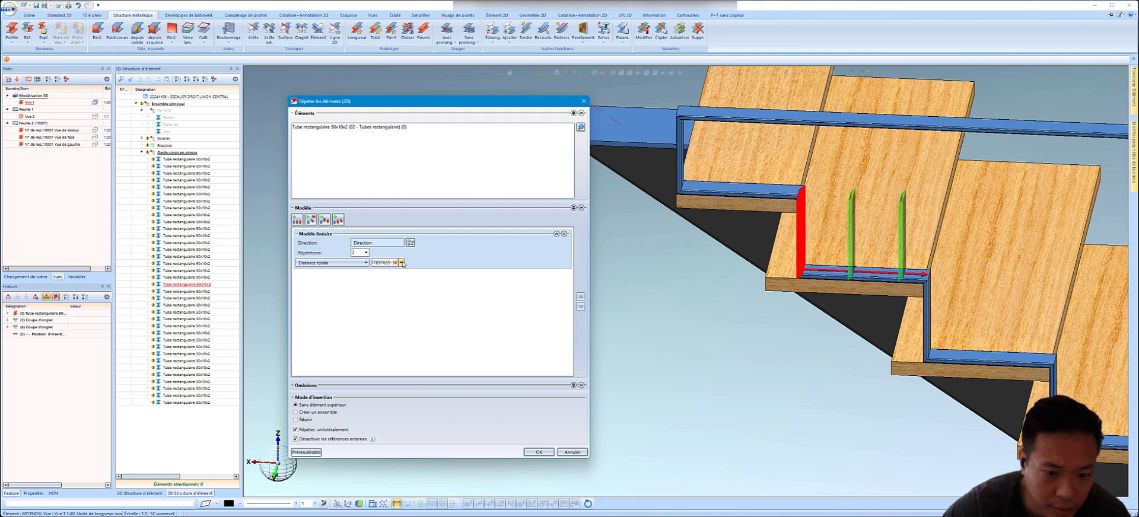
left_click(403, 264)
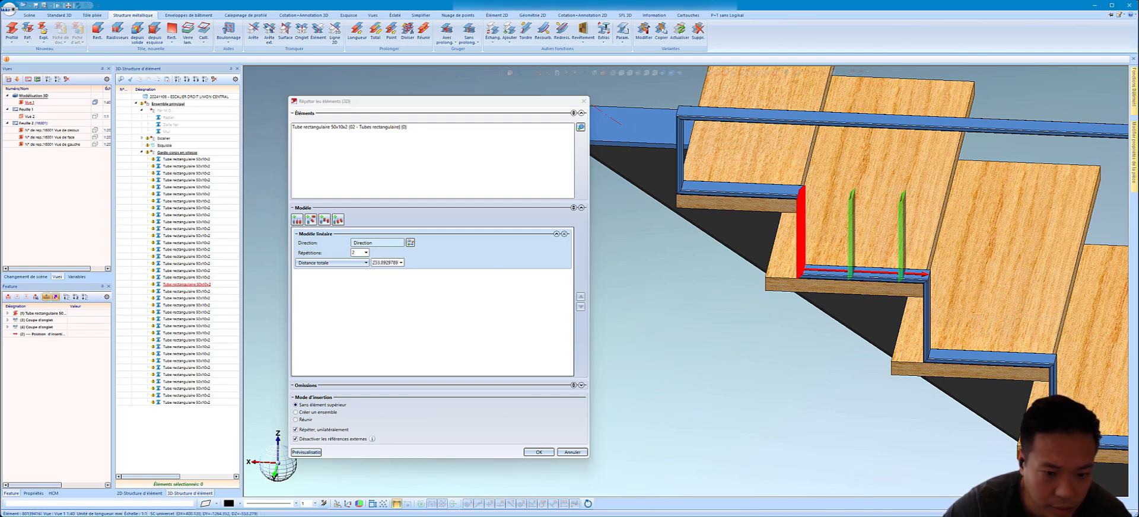
scroll(822, 269, "down", 5)
scroll(873, 271, "up", 5)
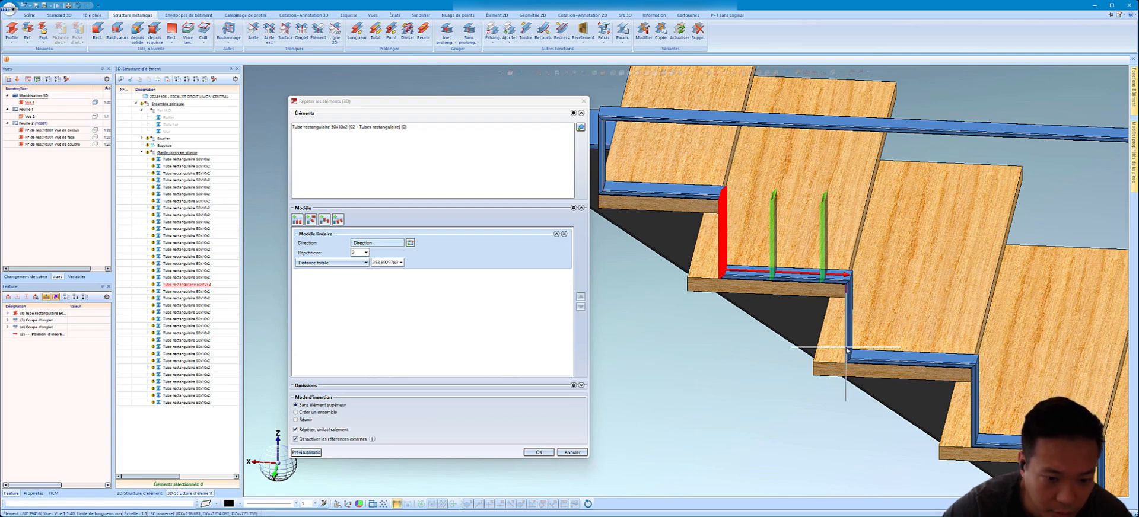
left_click(542, 452)
- Measure the gap between the two repeated vertical tubes on the second tread
left_click(814, 74)
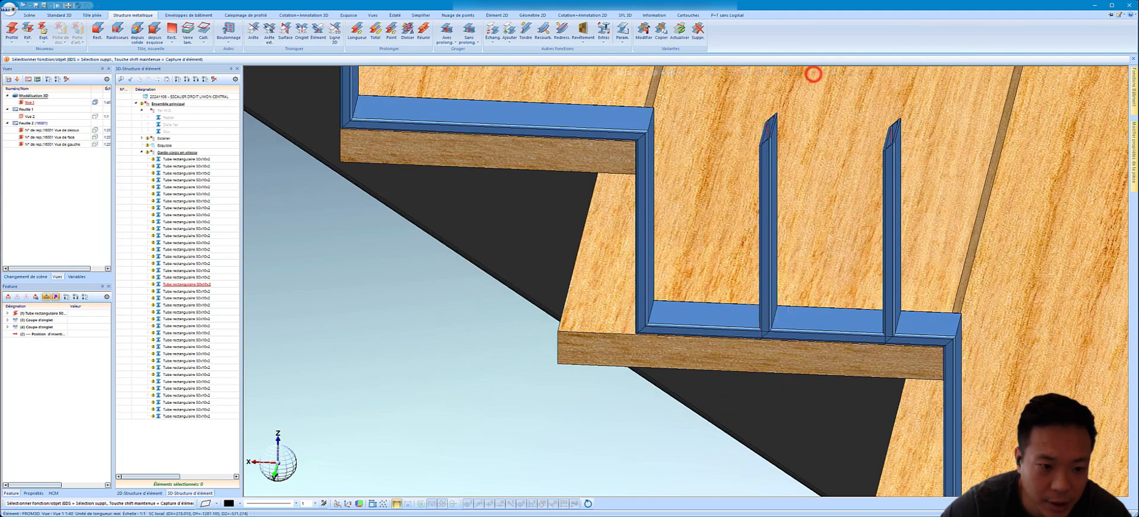
left_click(774, 232)
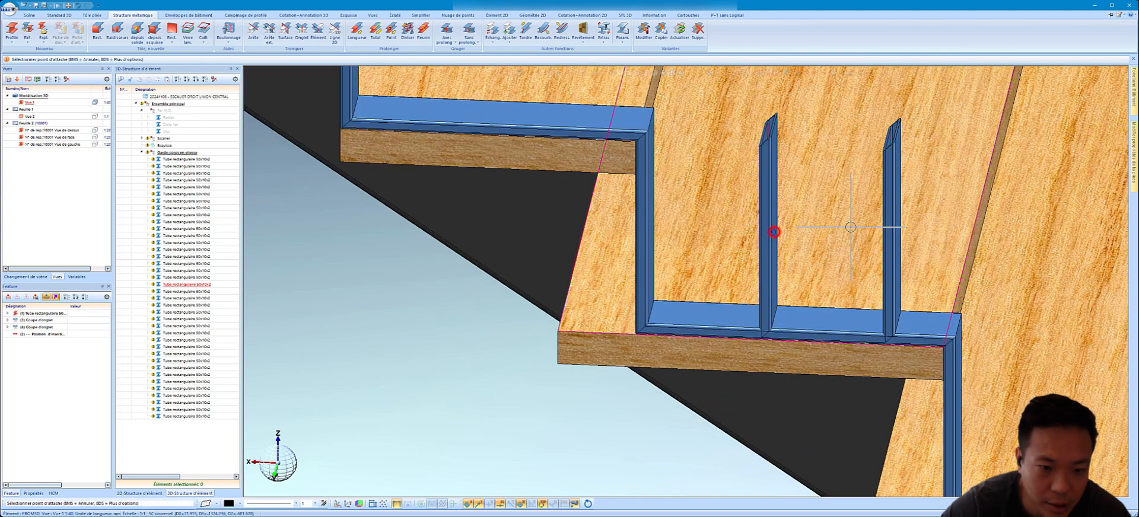
left_click(883, 226)
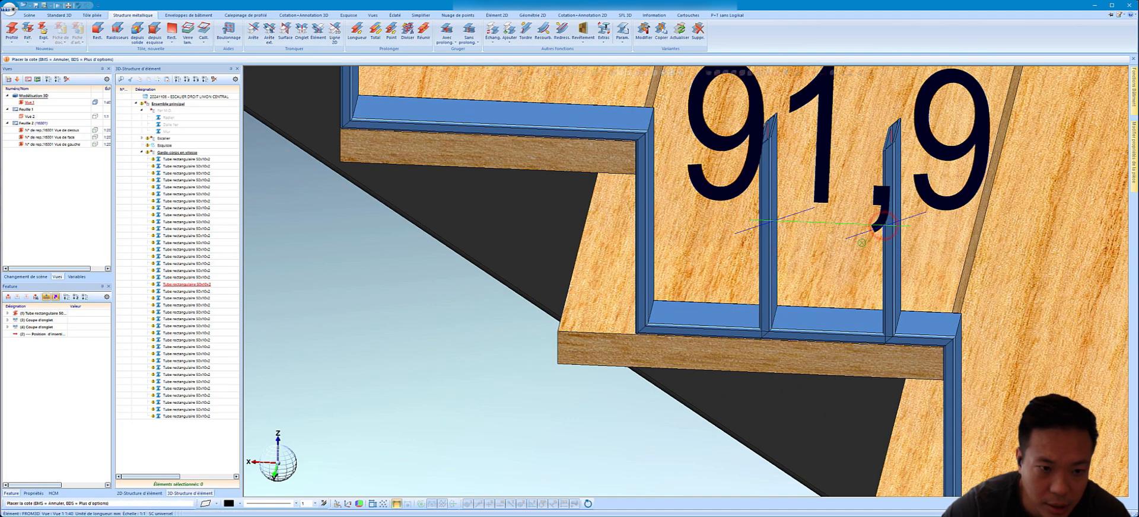
middle_click(778, 229)
scroll(776, 230, "down", 8)
scroll(783, 228, "up", 4)
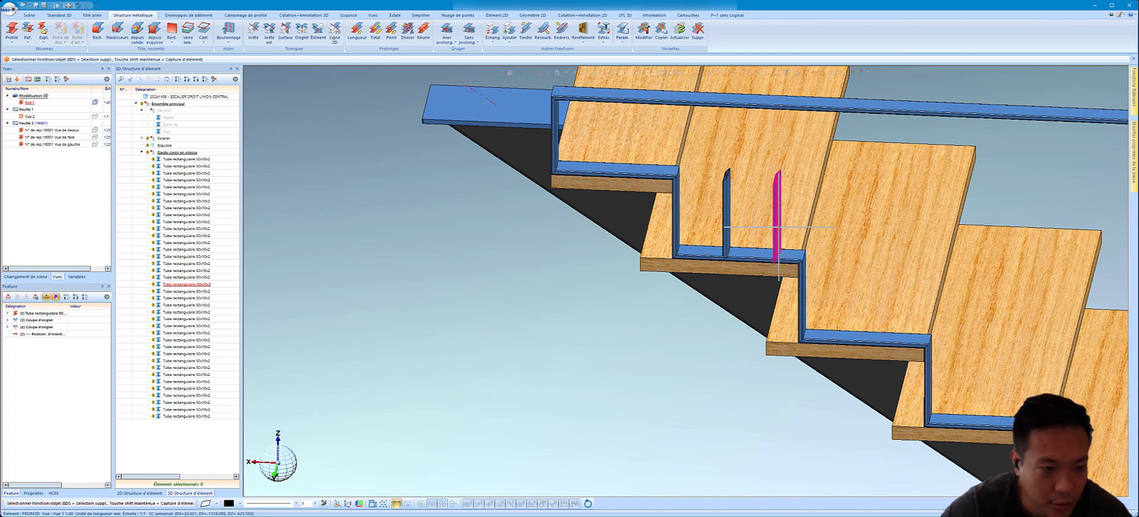
- Repeat both vertical tubes down the staircase, using the second tread's outer tube corner and the matching corner one tread lower as the displacement
left_click(779, 228)
left_click(723, 218, "ctrl")
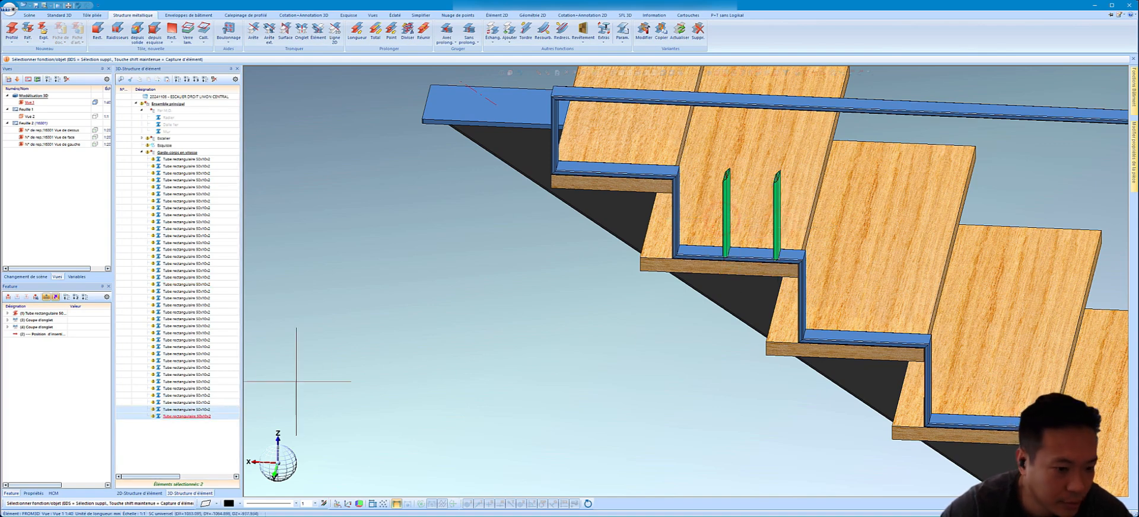
scroll(726, 236, "up", 2)
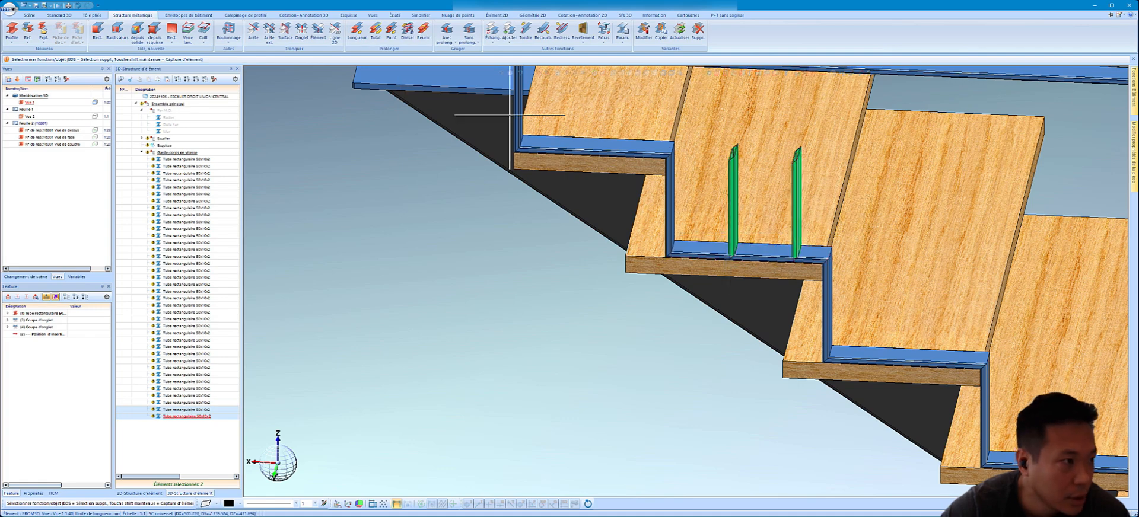
right_click(204, 411)
left_click(230, 306)
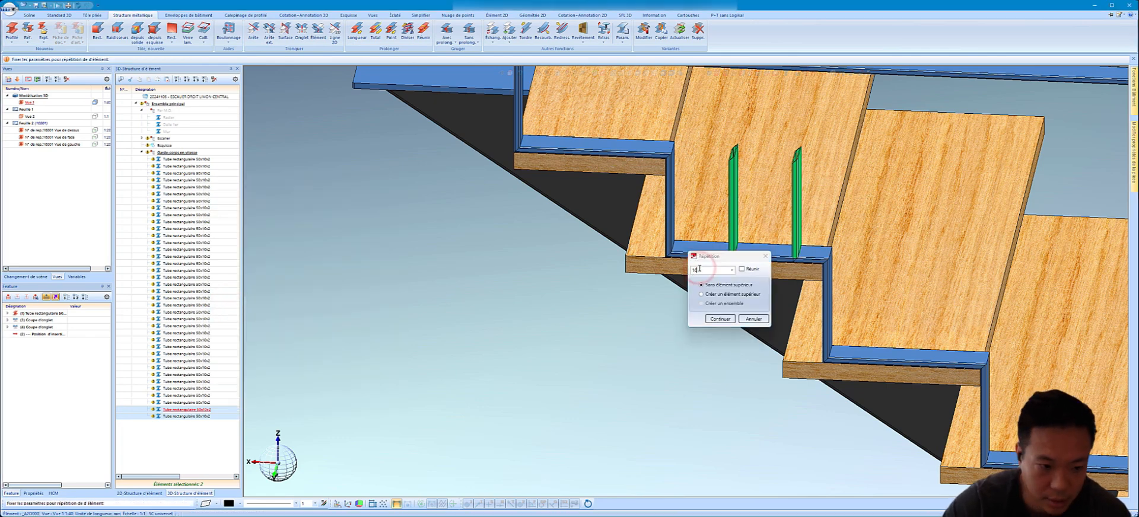
key("Return")
scroll(837, 238, "up", 3)
left_click(812, 275)
scroll(812, 275, "down", 4)
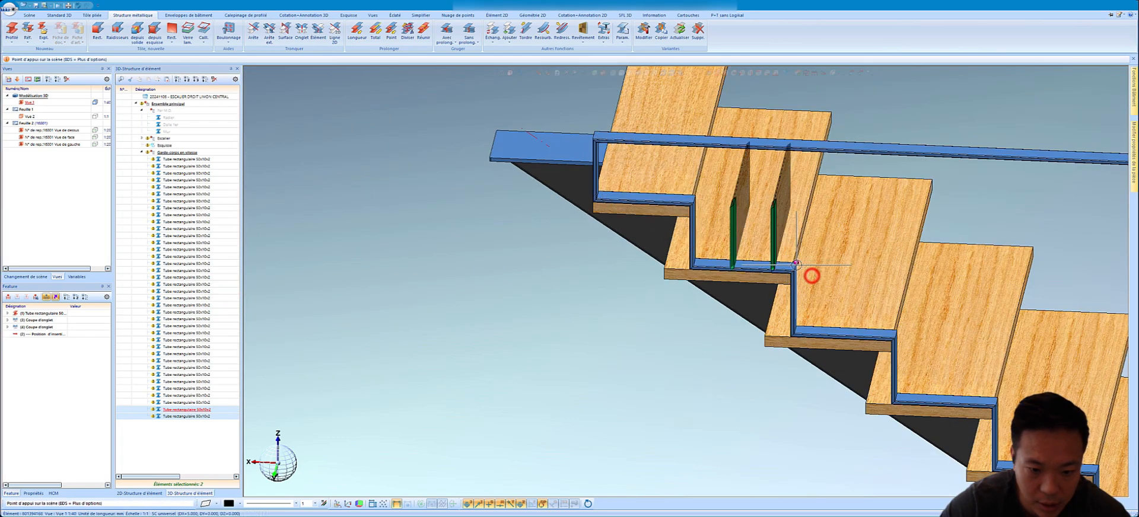
scroll(810, 272, "up", 2)
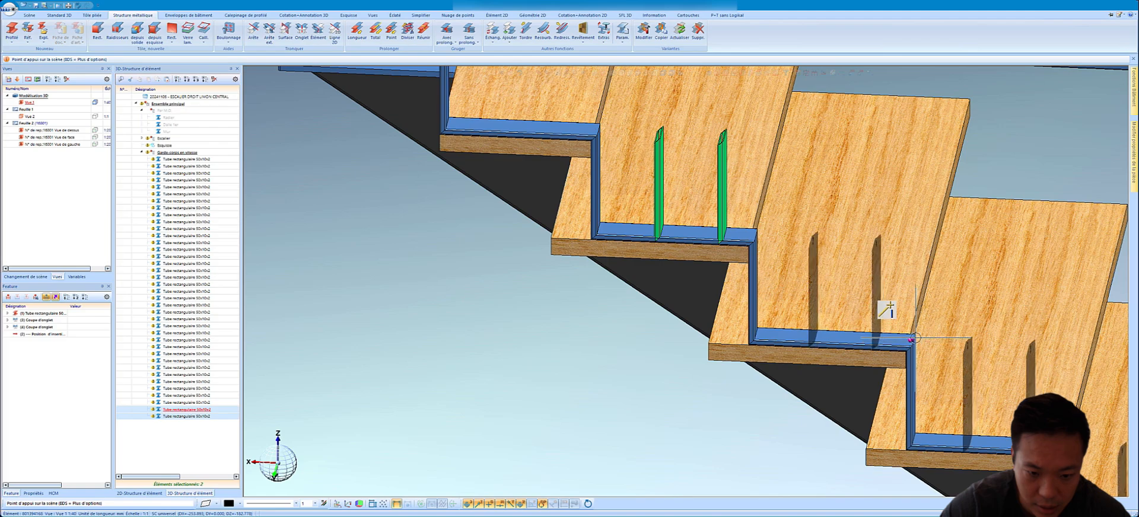
scroll(916, 341, "up", 3)
left_click(895, 340)
scroll(902, 338, "down", 5)
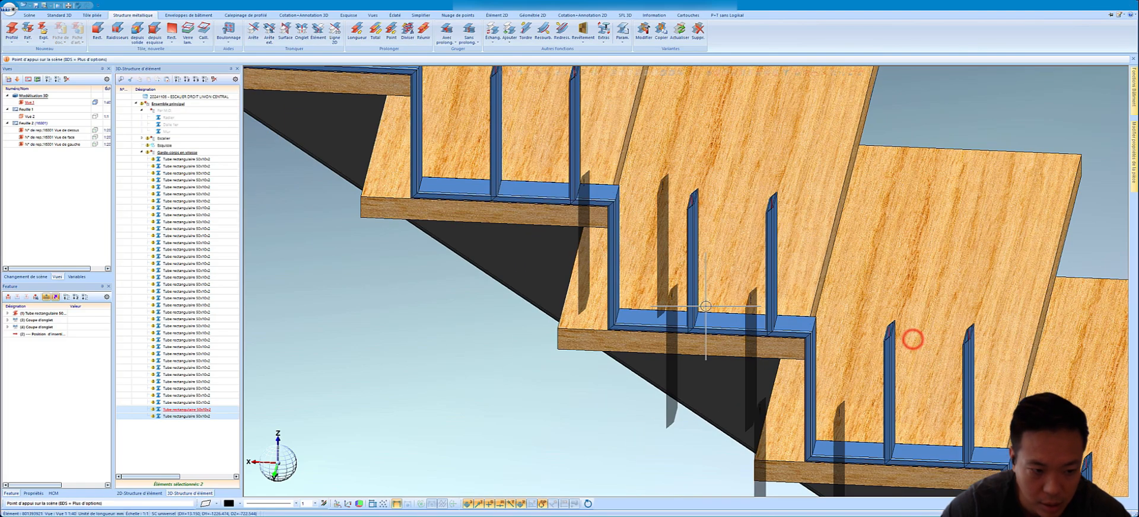
scroll(690, 247, "up", 2)
scroll(690, 247, "up", 1)
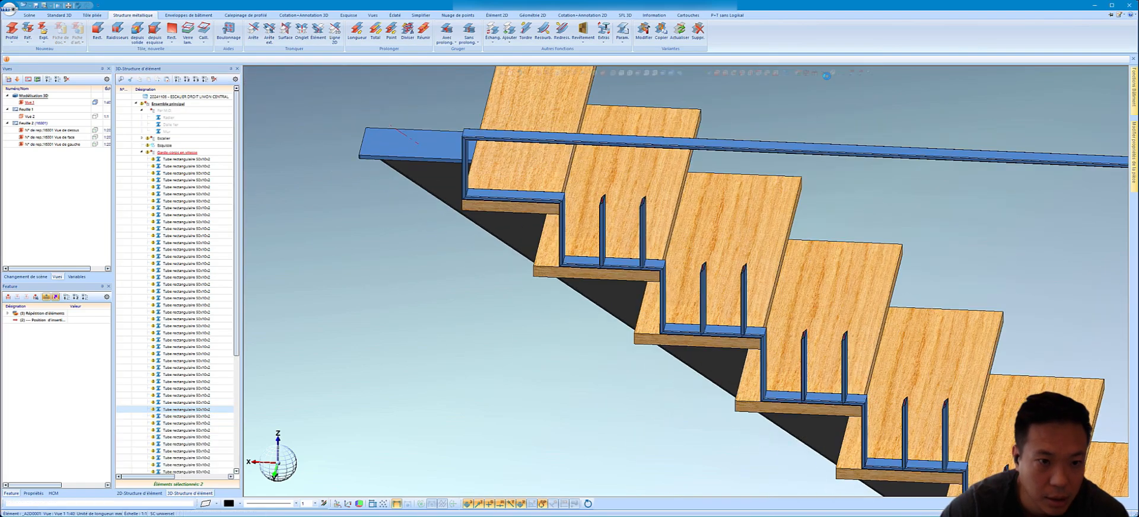
- Measure the gap between the second tread's last vertical tube and the first vertical tube on the tread below
left_click(814, 76)
scroll(693, 275, "up", 5)
scroll(715, 301, "up", 2)
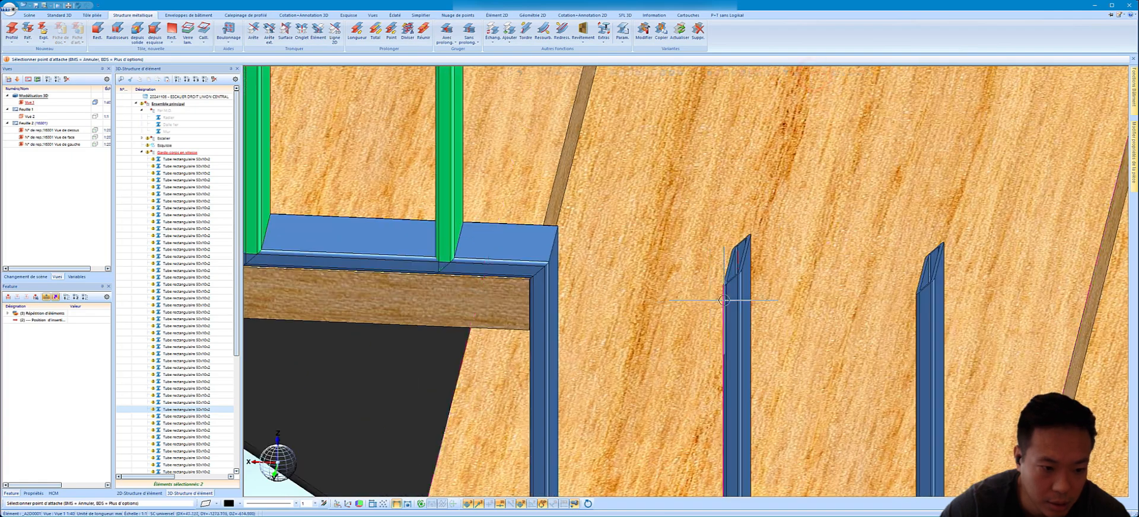
left_click(724, 300)
scroll(462, 187, "down", 3)
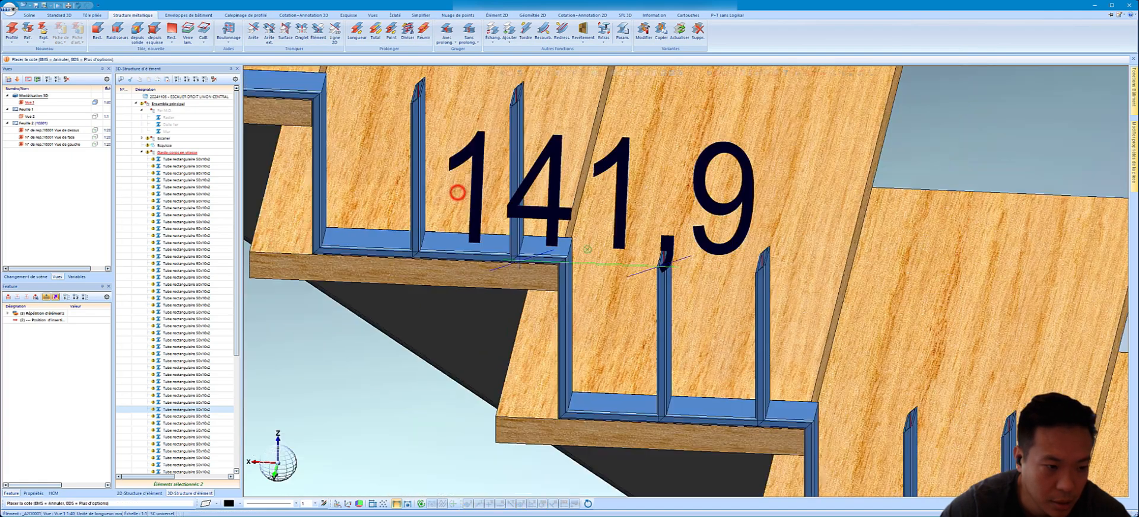
middle_click(648, 259)
scroll(648, 264, "down", 4)
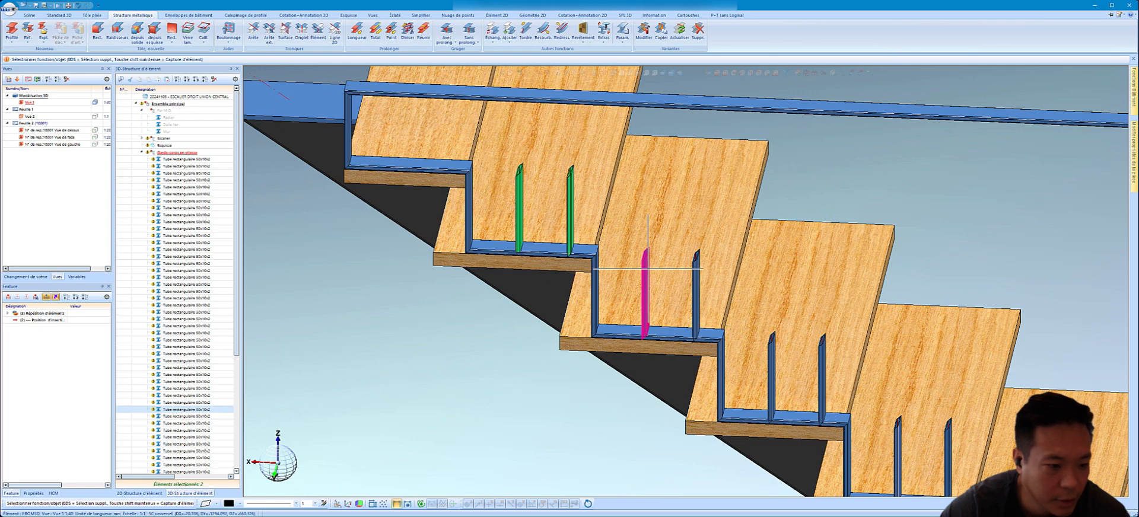
- Undo the tube repetition and move the second tread's two vertical tubes 20 mm along its horizontal tube, away from the outer corner
left_click(79, 7)
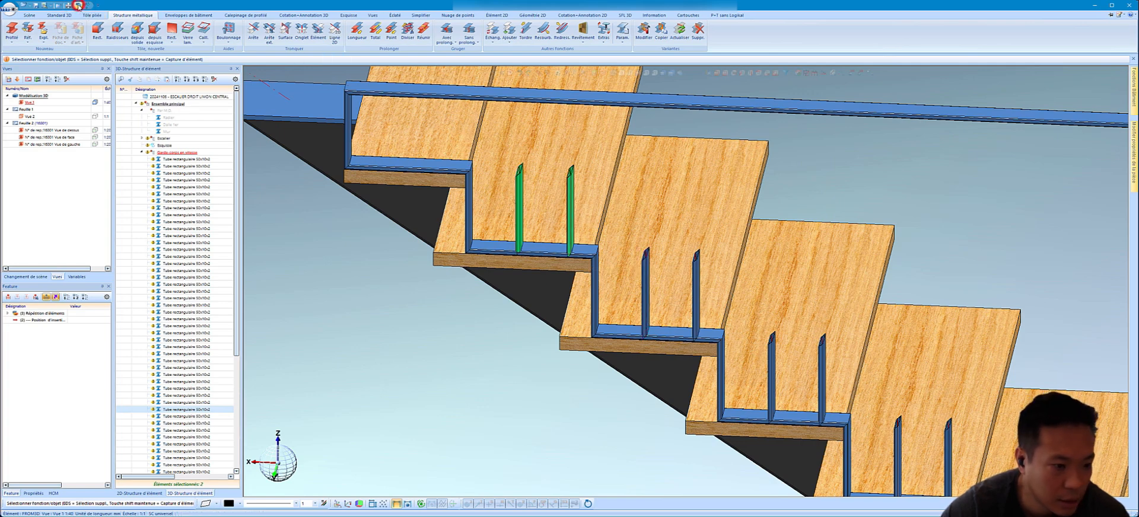
left_click(517, 203)
left_click(569, 202)
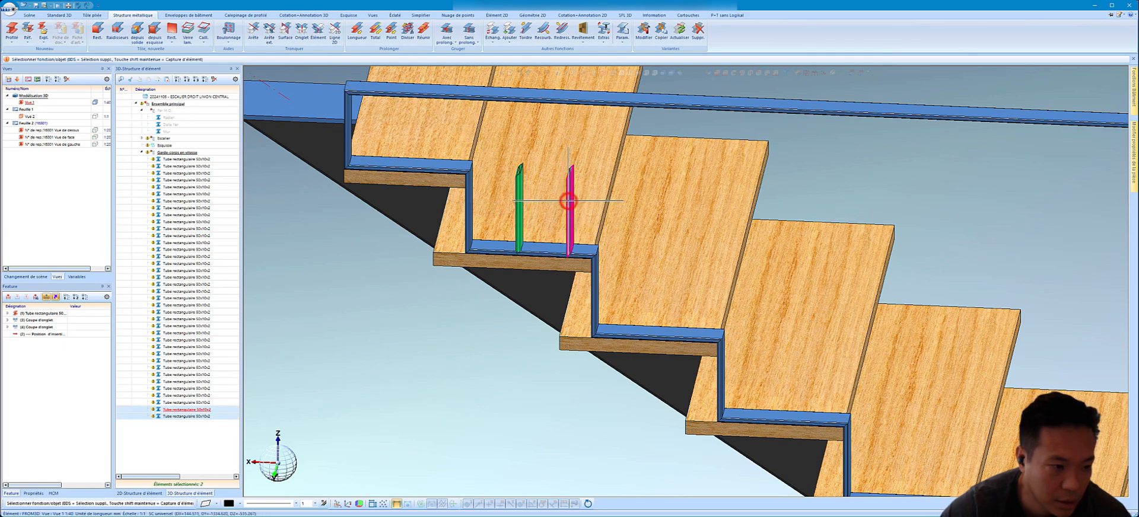
right_click(569, 202)
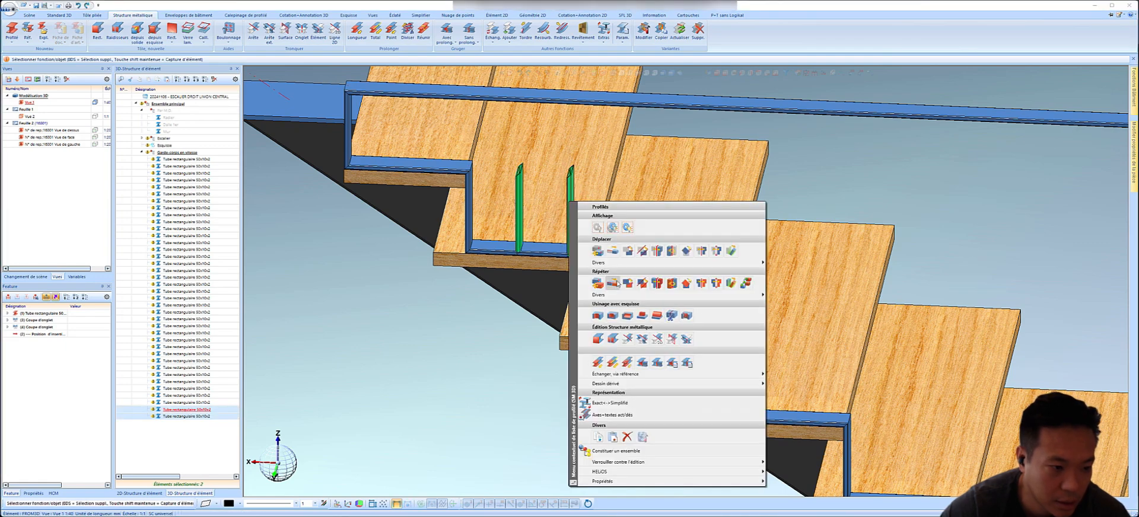
left_click(611, 251)
scroll(606, 248, "up", 4)
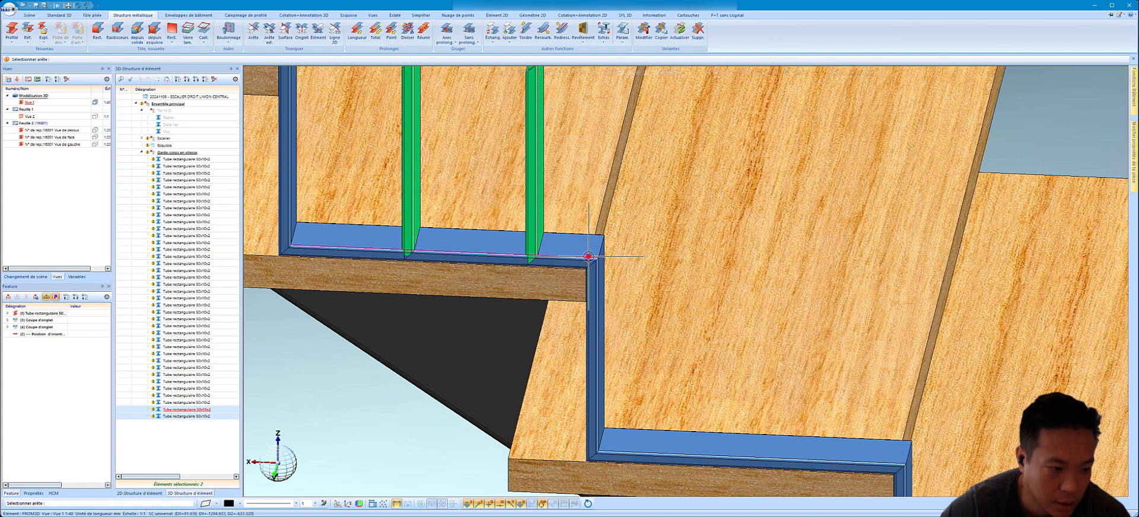
left_click(588, 256)
type("20")
key("Return")
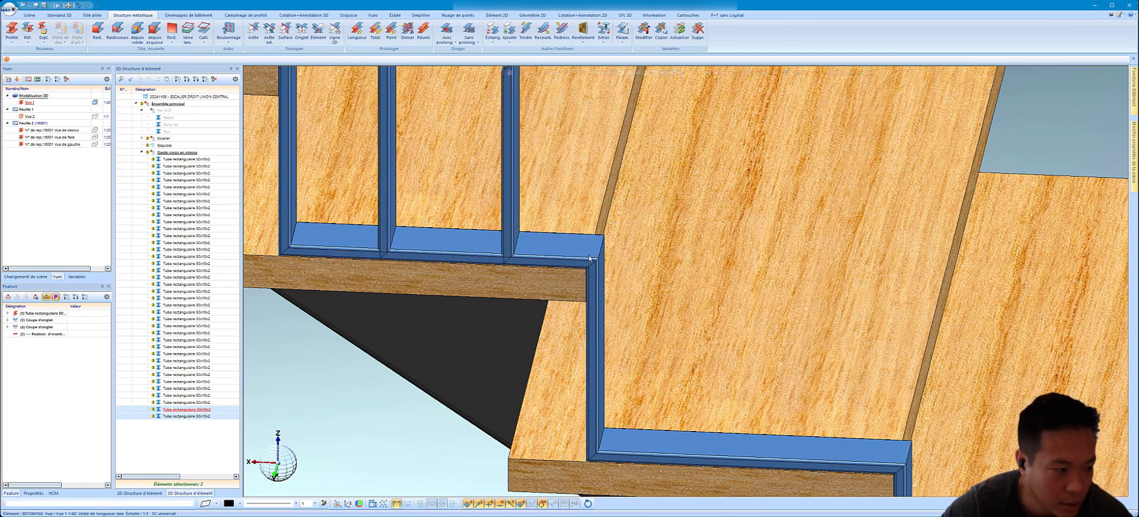
scroll(575, 271, "down", 4)
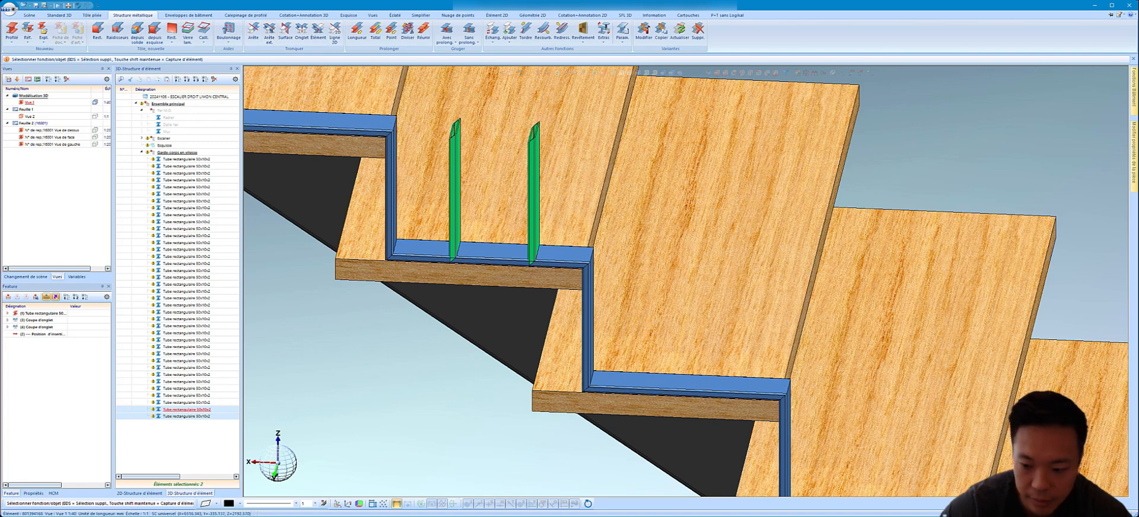
- Repeat the two shifted tubes down the remaining treads, with the displacement running from the second tread's outer tube corner to the next tread's
right_click(191, 415)
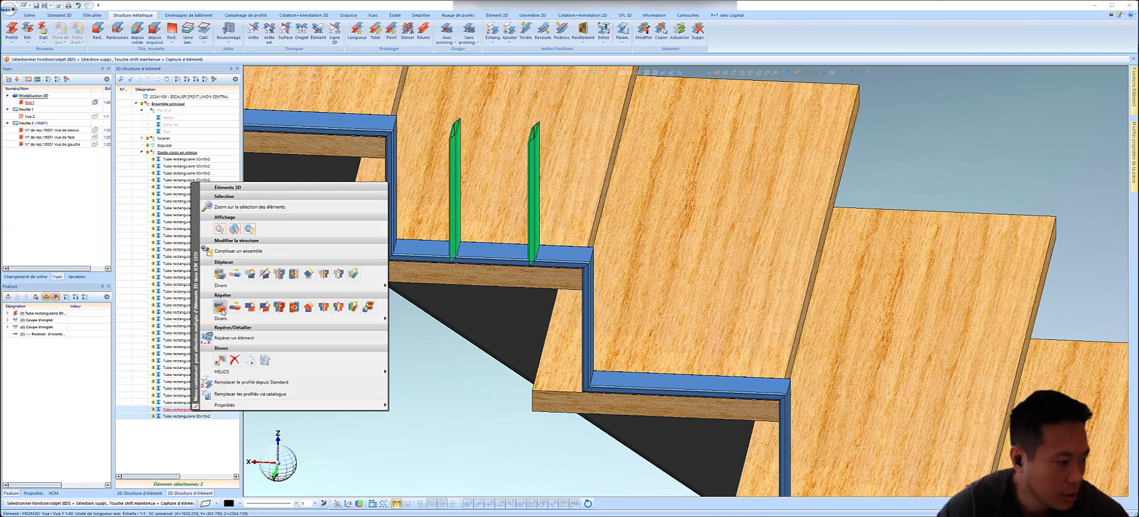
left_click(218, 303)
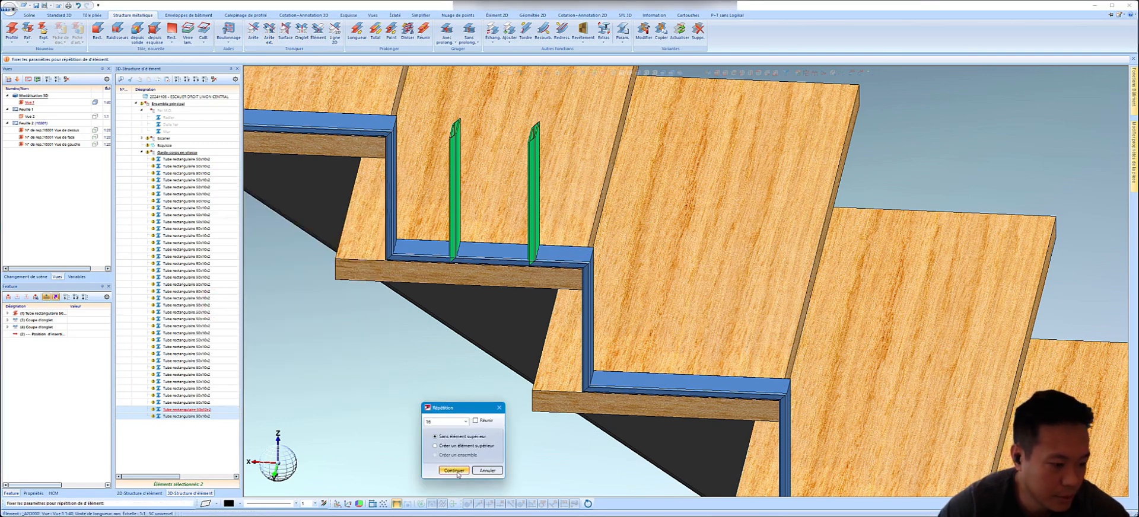
left_click(456, 472)
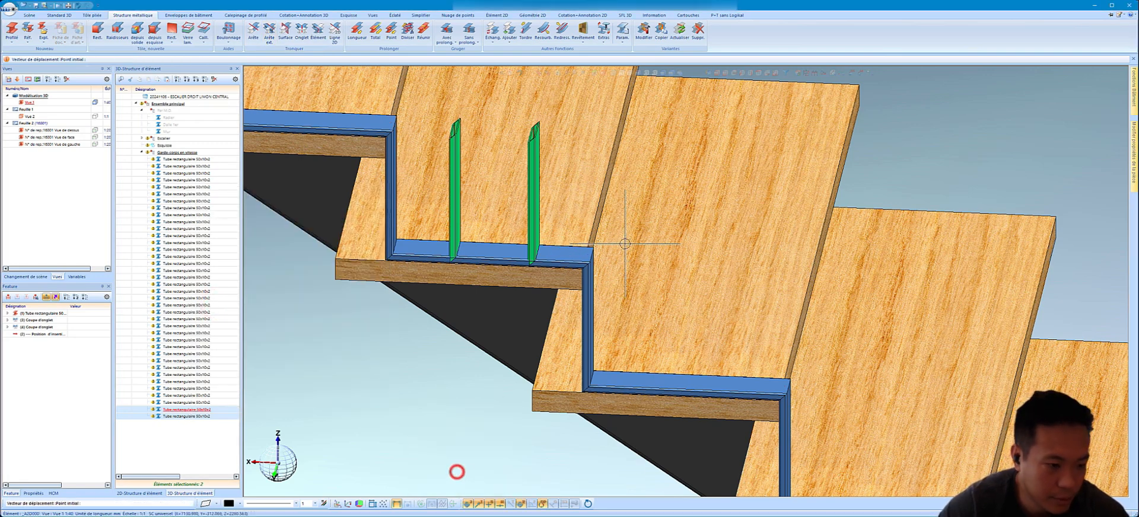
left_click(591, 254)
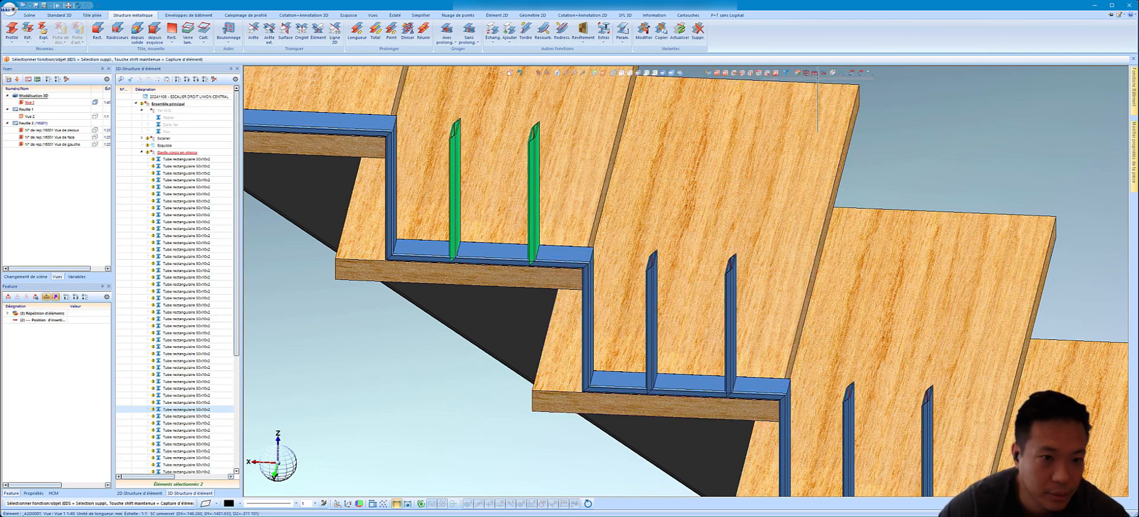
- Measure the gap between the second tread's last vertical tube and the first vertical tube on the tread below
left_click(817, 74)
scroll(643, 282, "up", 5)
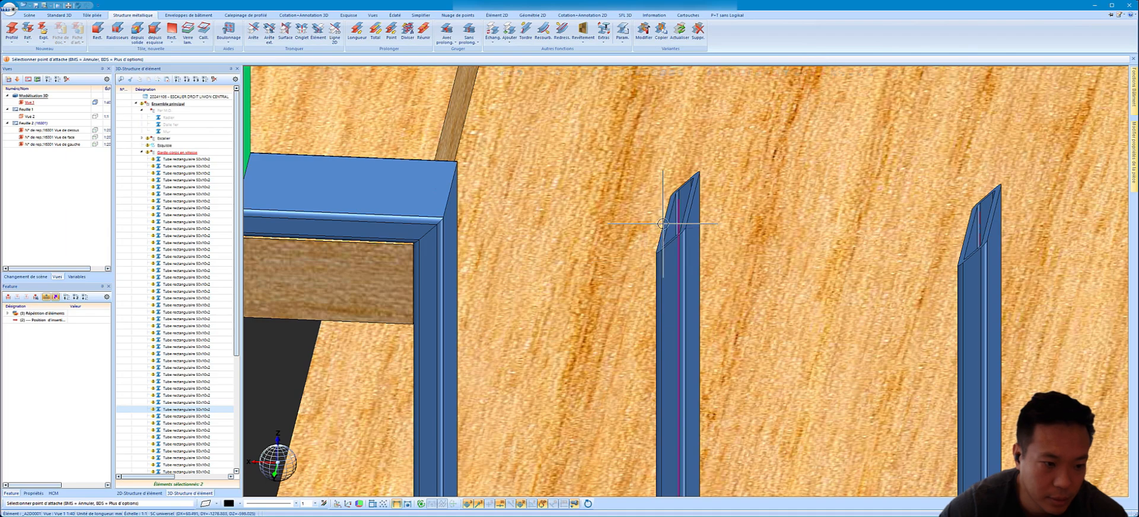
scroll(665, 226, "down", 5)
scroll(565, 196, "up", 5)
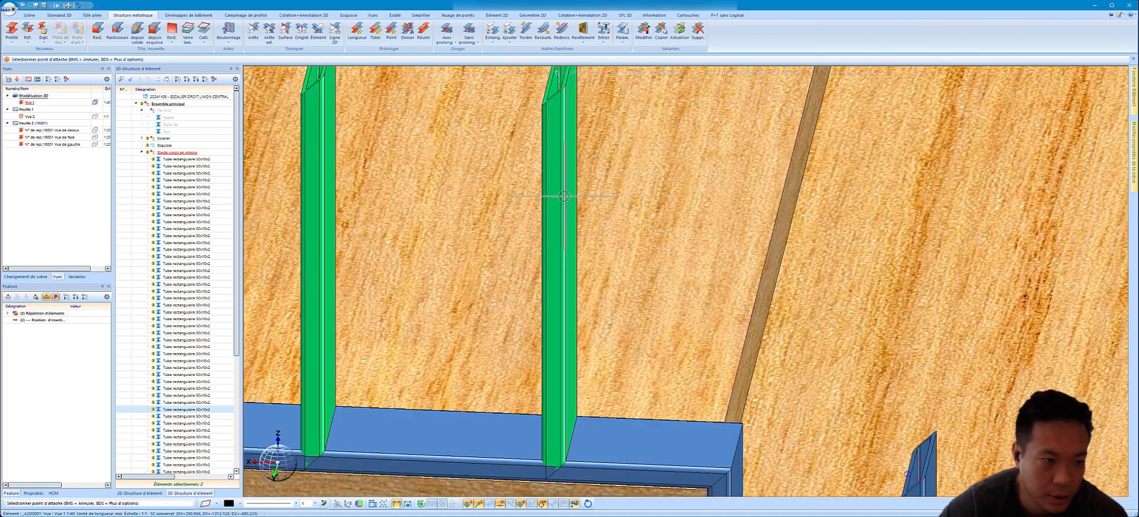
left_click(566, 193)
scroll(566, 193, "down", 5)
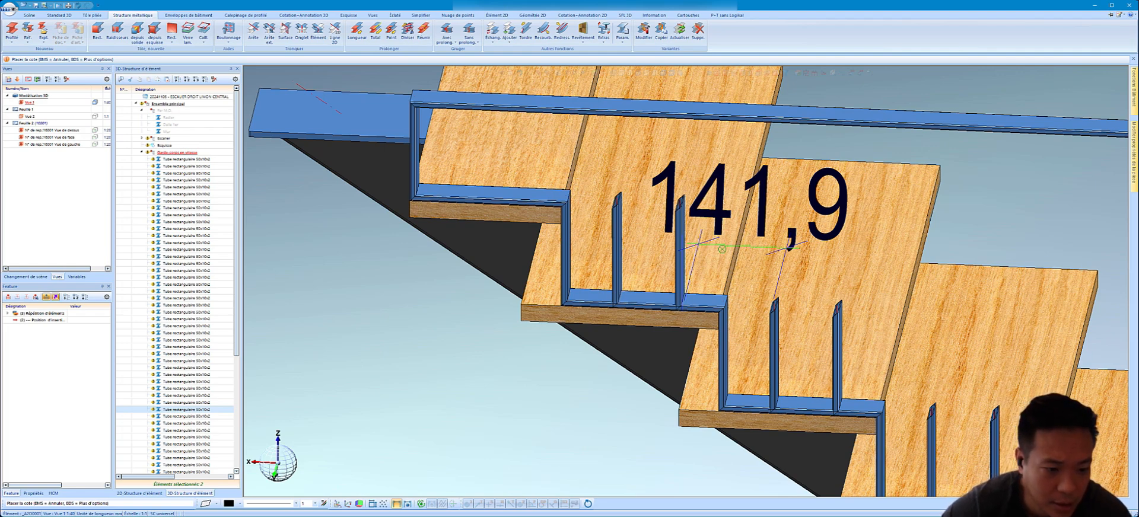
middle_click(722, 249)
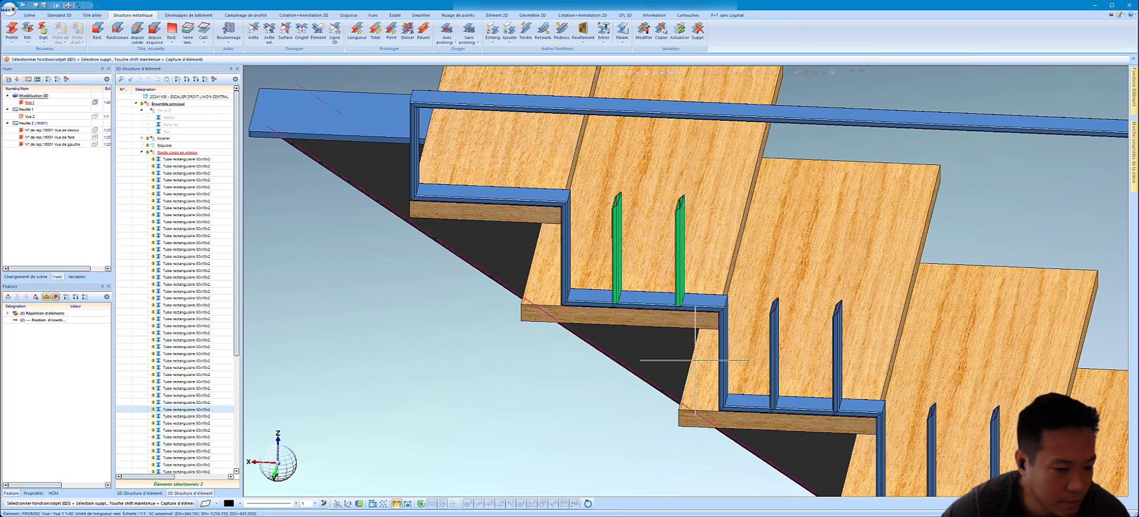
- Move the four vertical tubes on the second and third treads along the second tread's horizontal tube, away from its outer corner
left_click(776, 343)
left_click(834, 336)
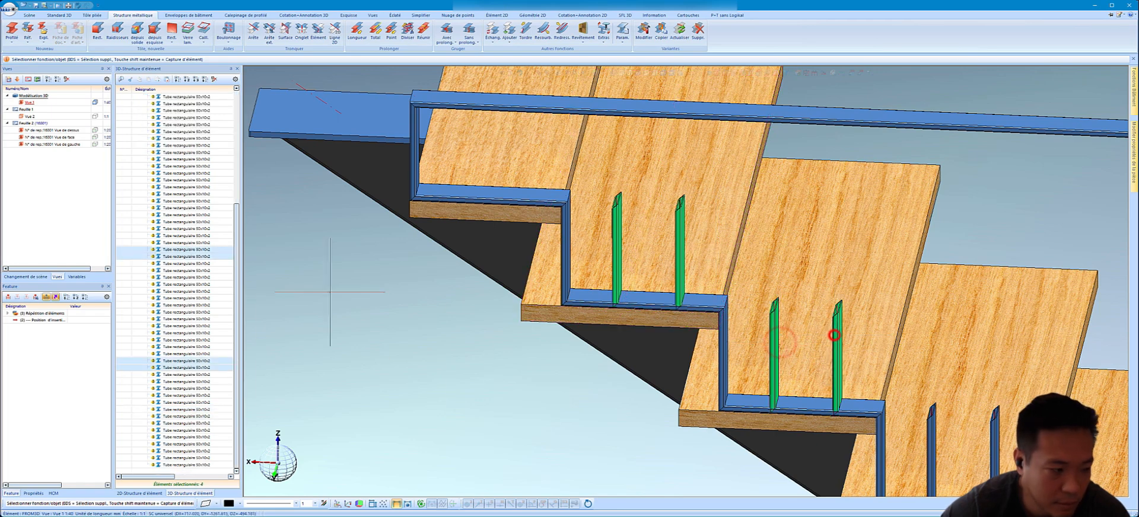
right_click(198, 256)
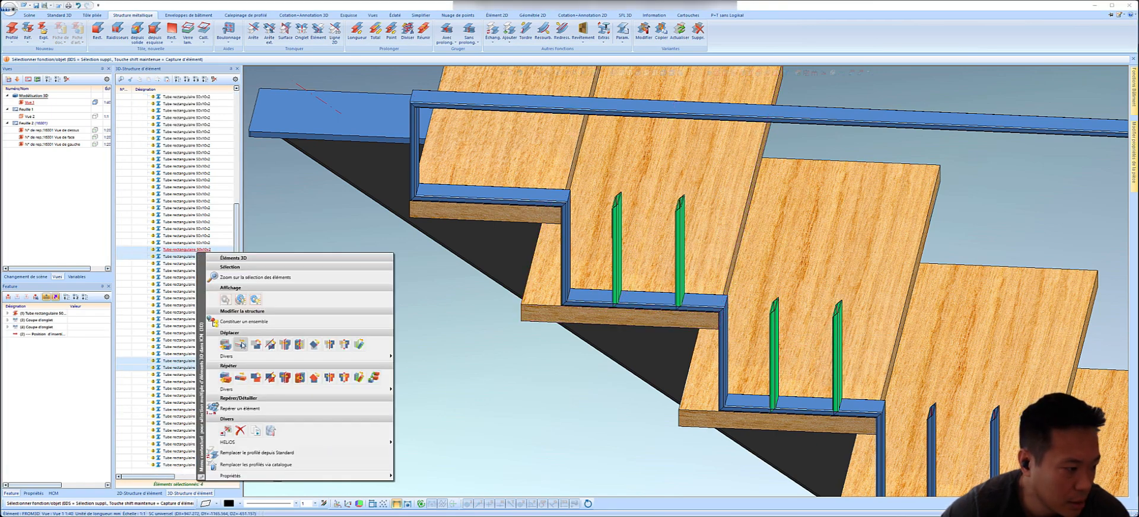
left_click(241, 344)
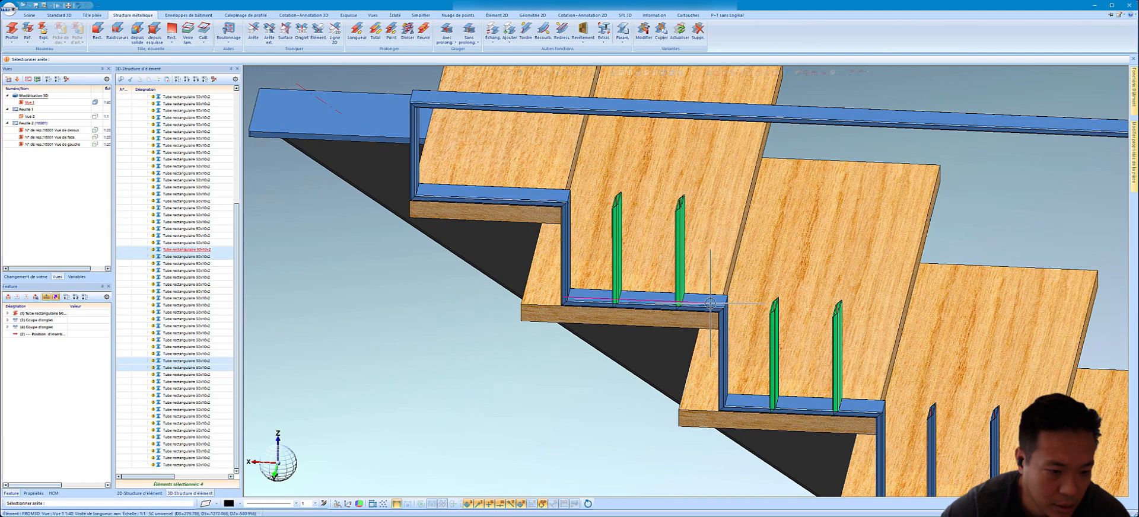
left_click(711, 306)
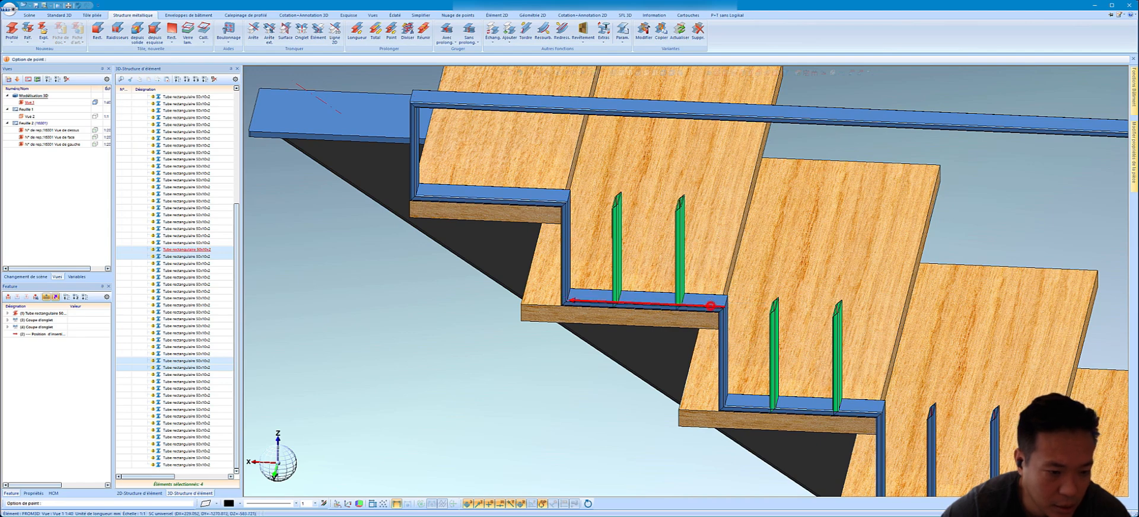
key("Return")
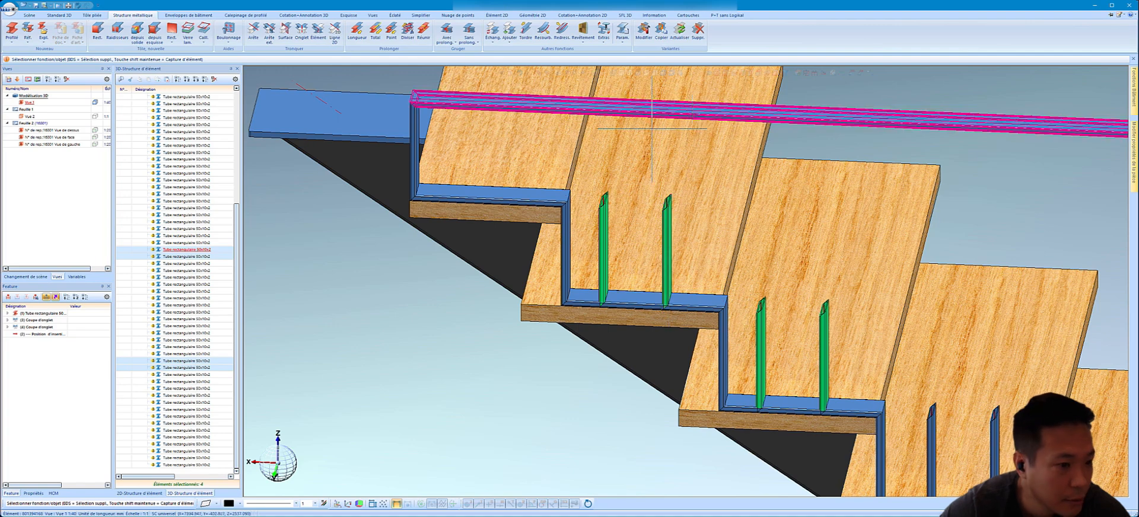
- Measure the gap between the two vertical tubes on the second tread
left_click(815, 71)
scroll(601, 221, "up", 3)
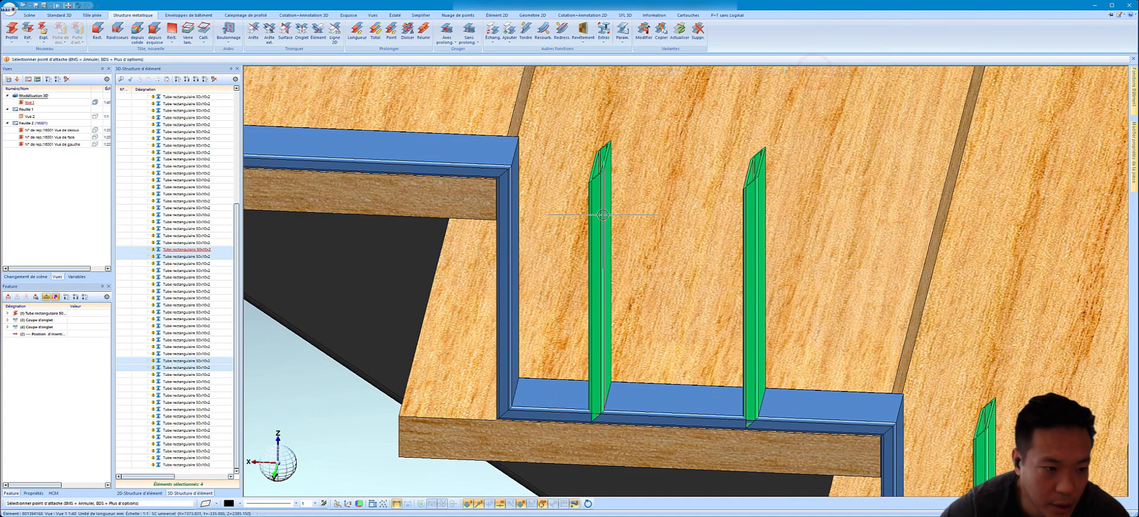
left_click(604, 213)
left_click(745, 203)
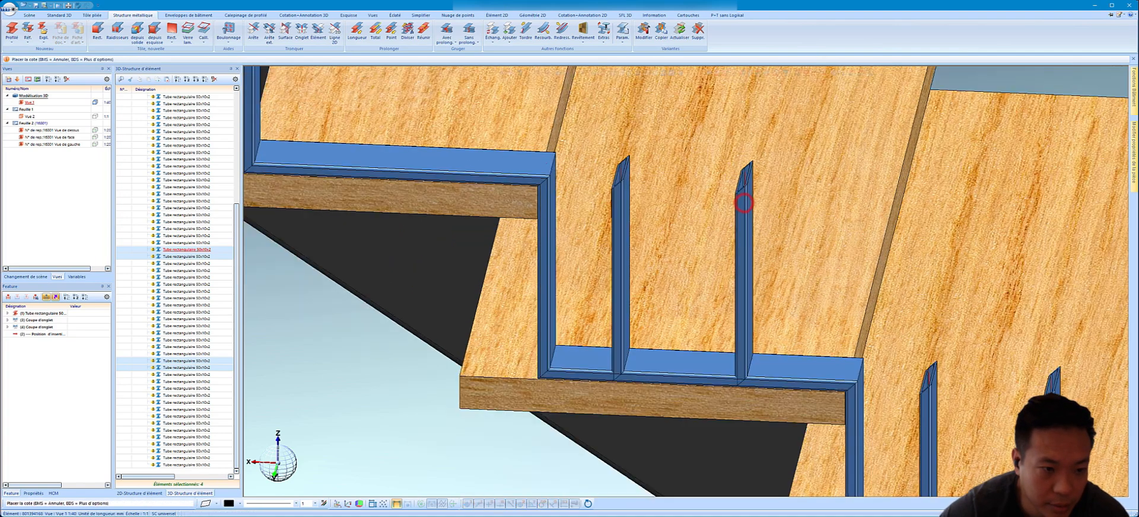
- Move the last vertical tube of both the second and third treads 20 mm along the horizontal tube, away from the outer corner
left_click(727, 217)
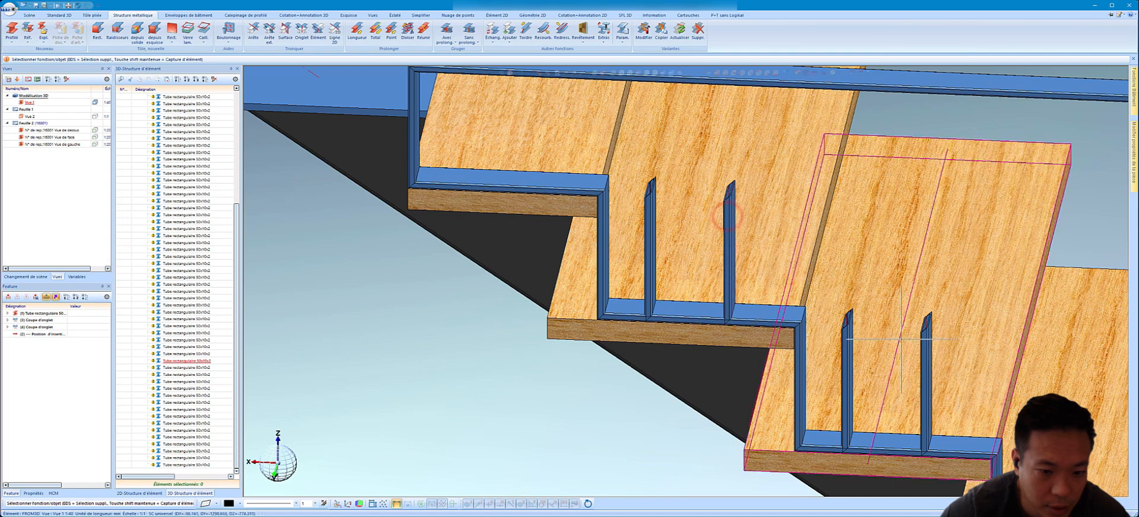
left_click(914, 345)
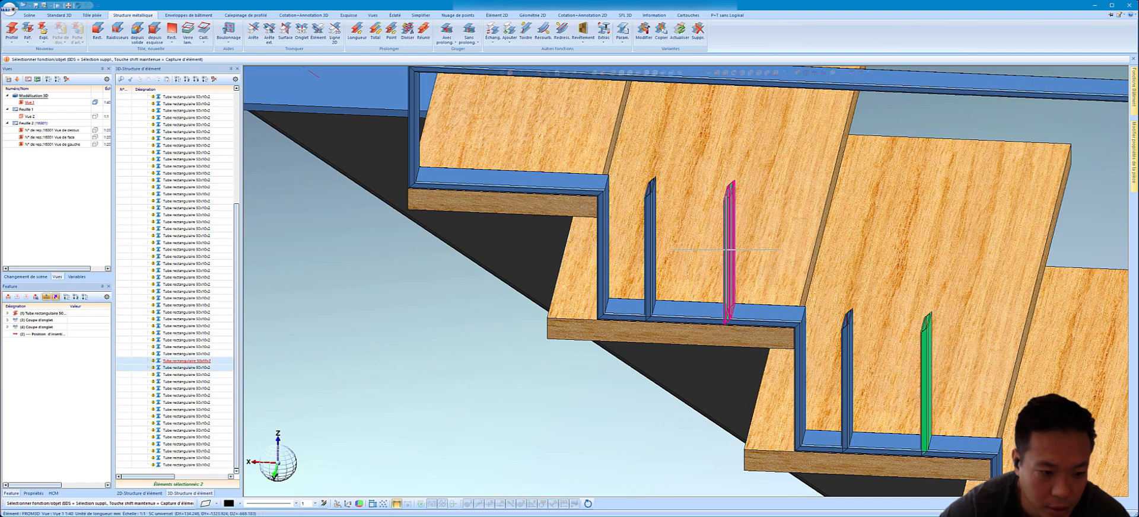
right_click(730, 251)
left_click(766, 277)
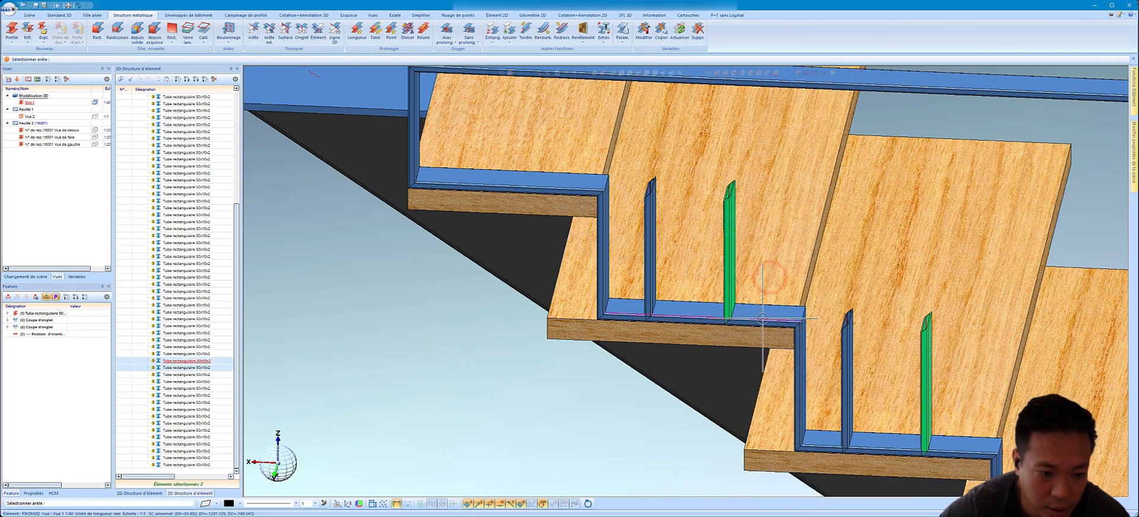
left_click(762, 319)
type("20")
key("Return")
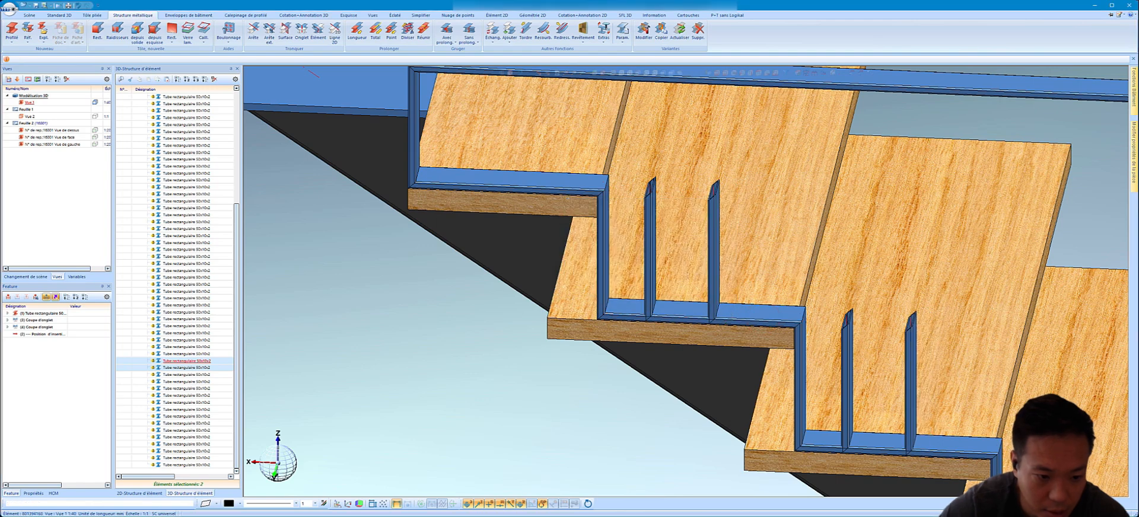
- Move the same two last vertical tubes 40 mm back along the horizontal tube, toward the outer corner
right_click(178, 368)
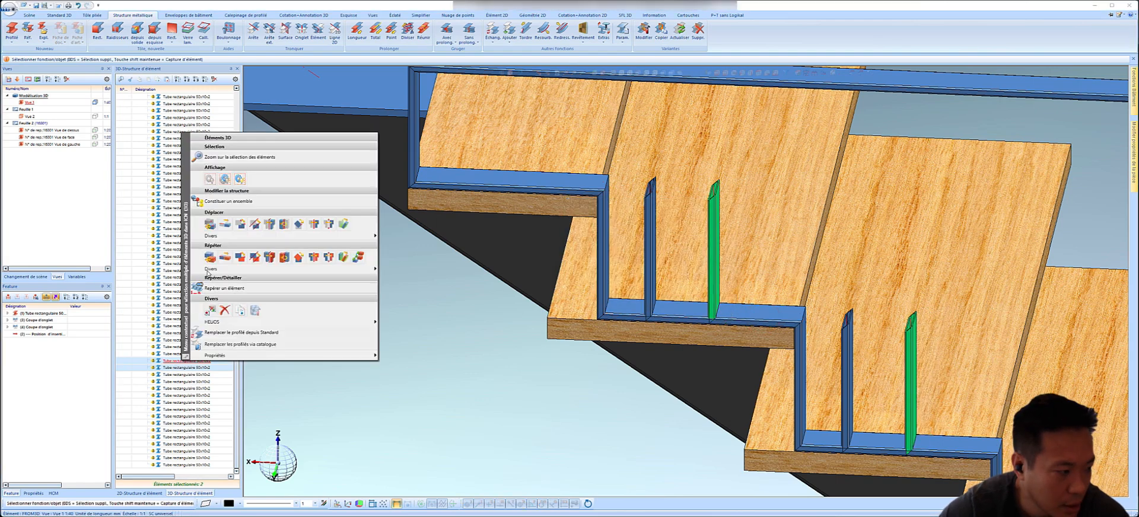
left_click(224, 228)
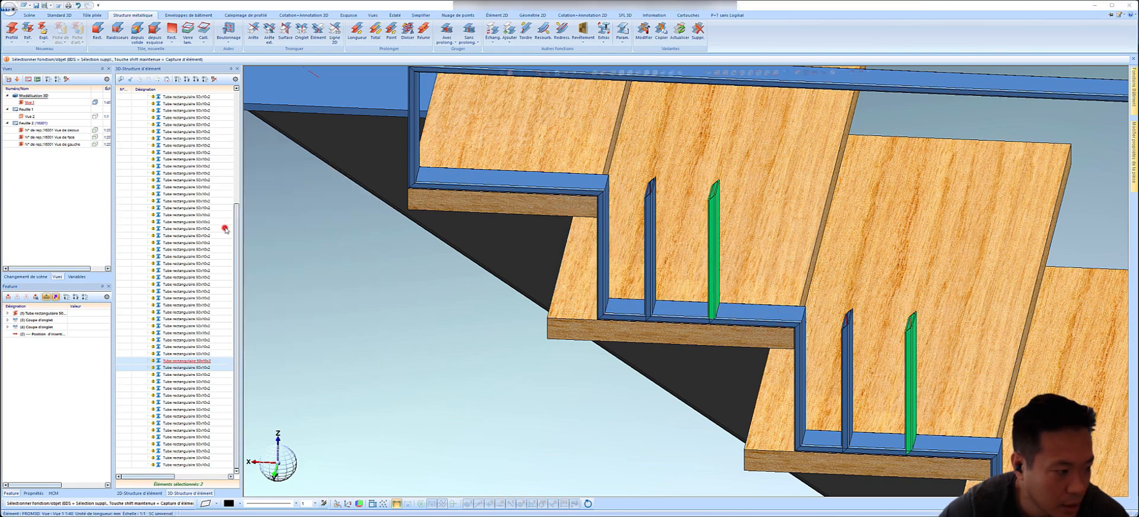
left_click(621, 314)
type("40")
key("Return")
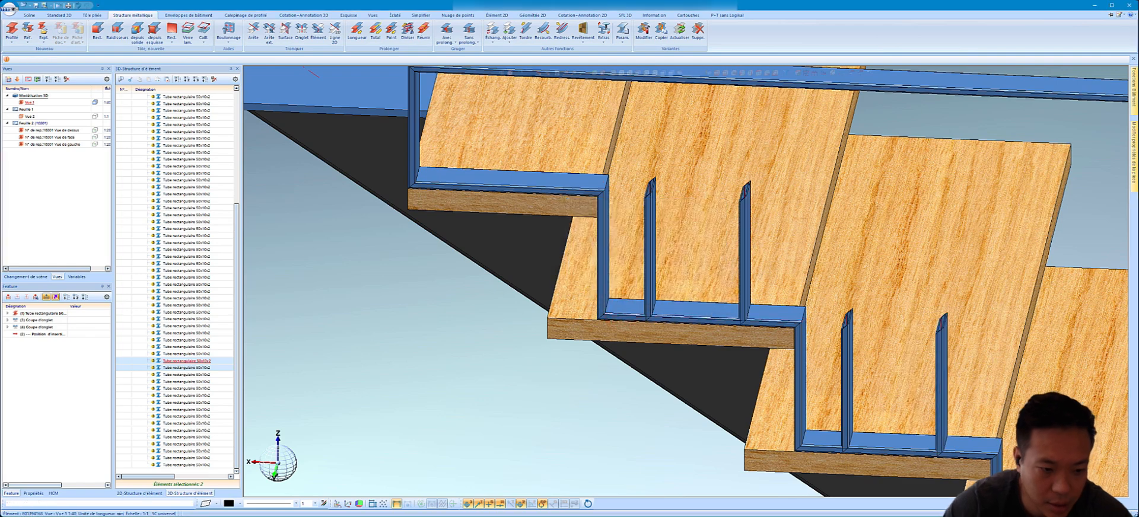
- Measure the gap from the second tread's last vertical tube to the first vertical tube one tread lower
left_click(814, 73)
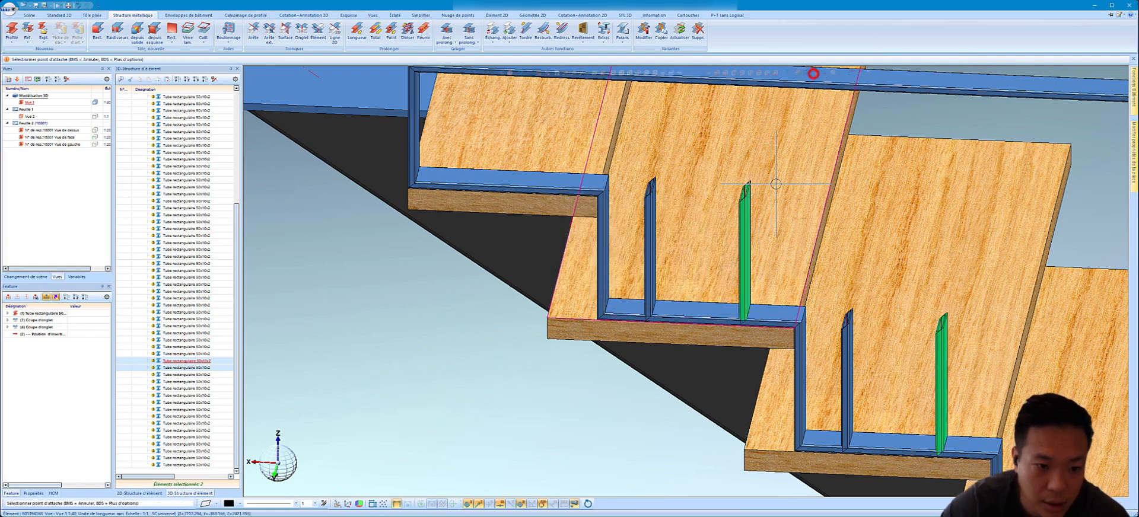
left_click(748, 215)
scroll(841, 343, "up", 2)
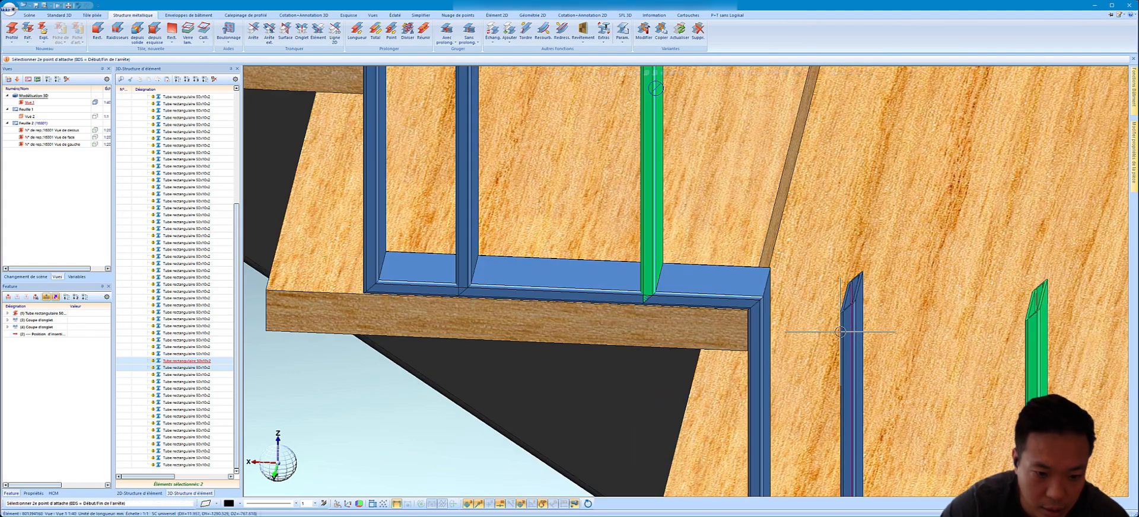
scroll(842, 331, "down", 3)
left_click(839, 326)
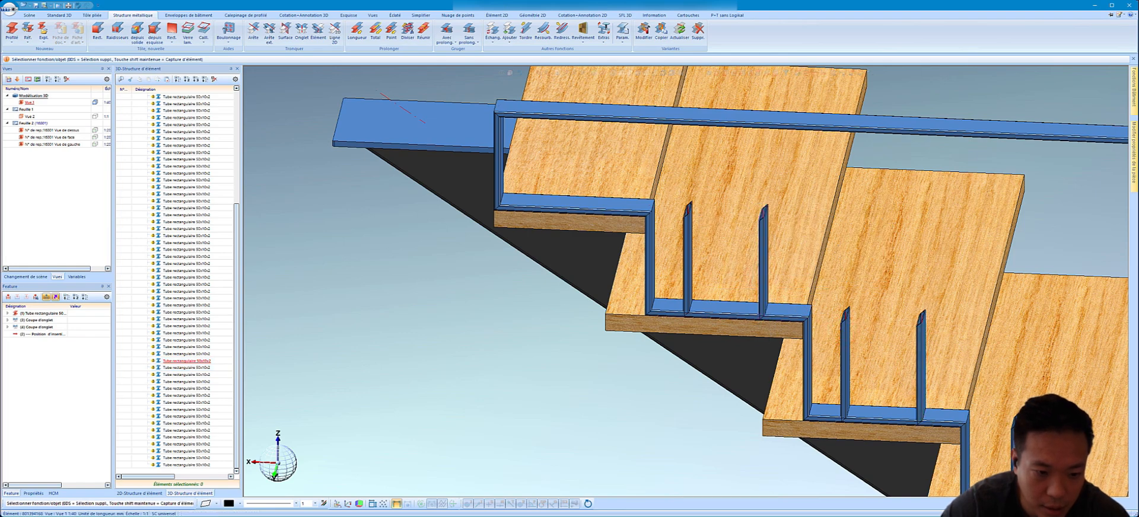
- Select the last vertical tubes of the second and third treads and measure the spacing between the second tread's two tubes
right_click(763, 270)
left_click(902, 415)
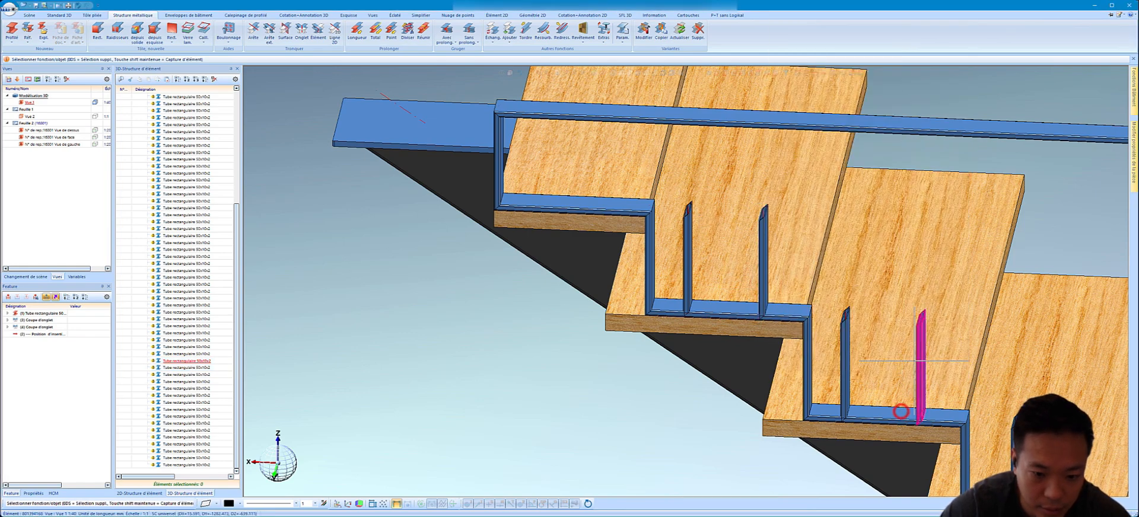
left_click(918, 360, "ctrl")
left_click(762, 227, "ctrl")
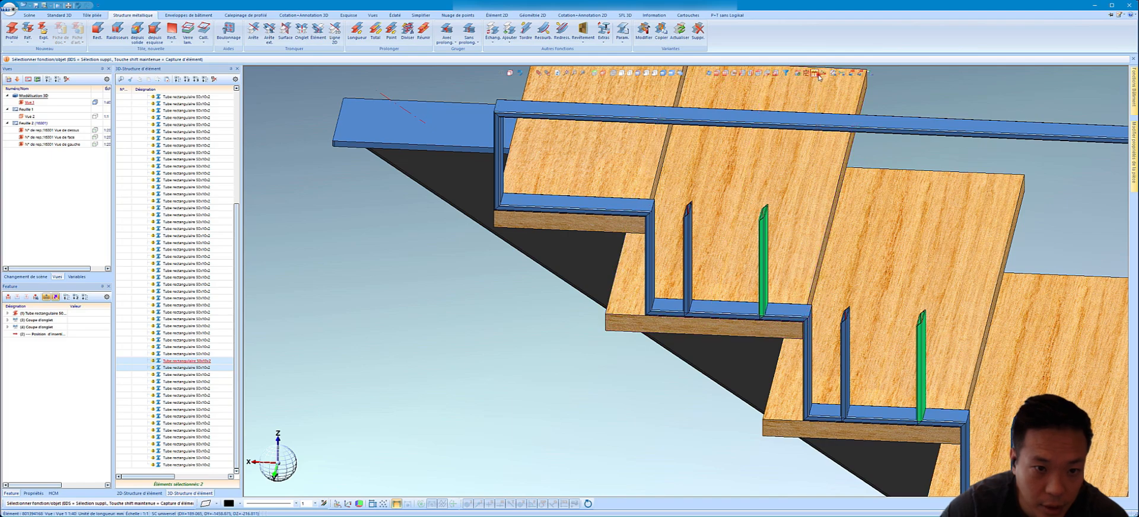
left_click(818, 74)
scroll(743, 199, "up", 4)
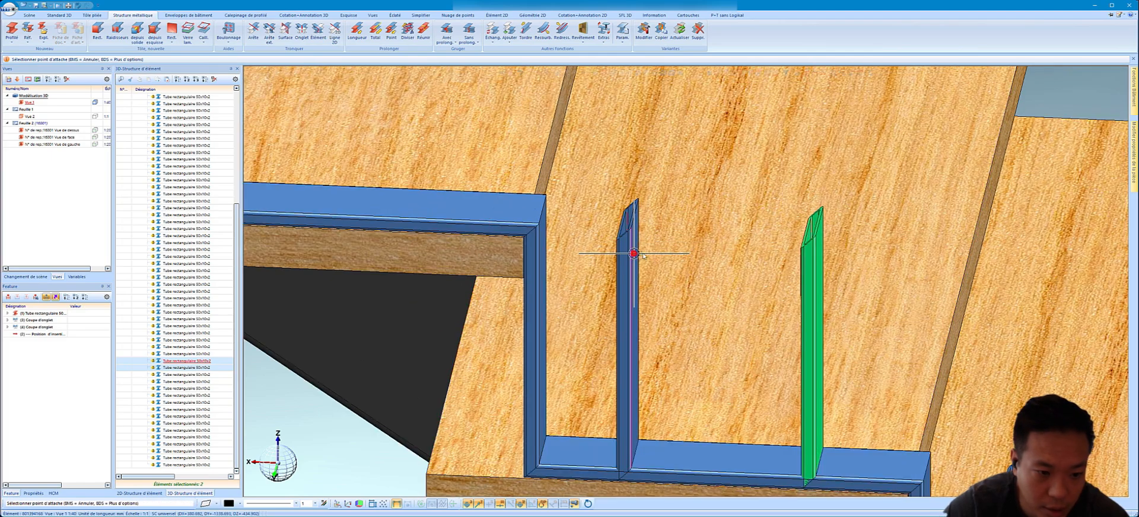
left_click(634, 254)
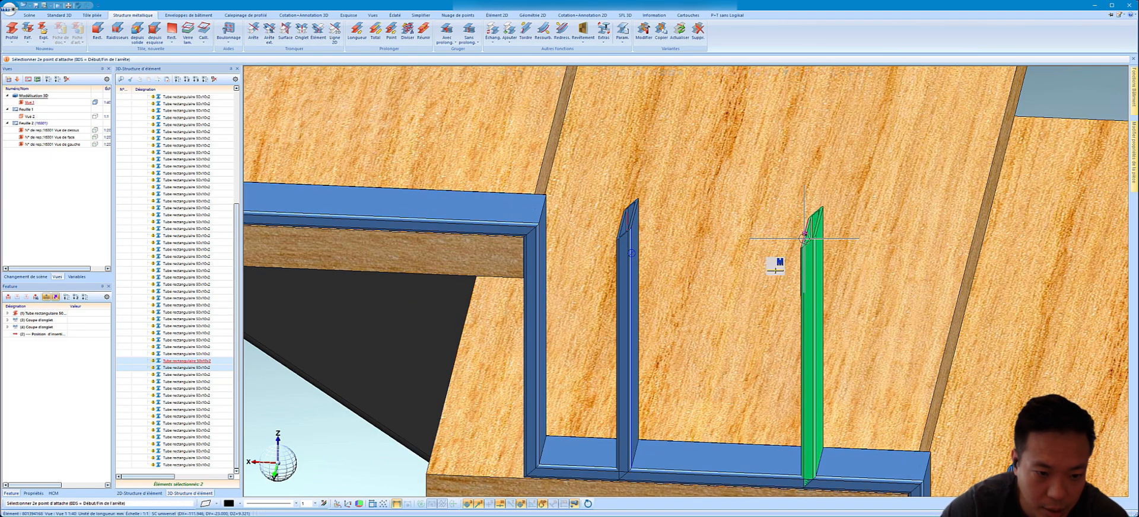
left_click(804, 238)
scroll(804, 239, "down", 3)
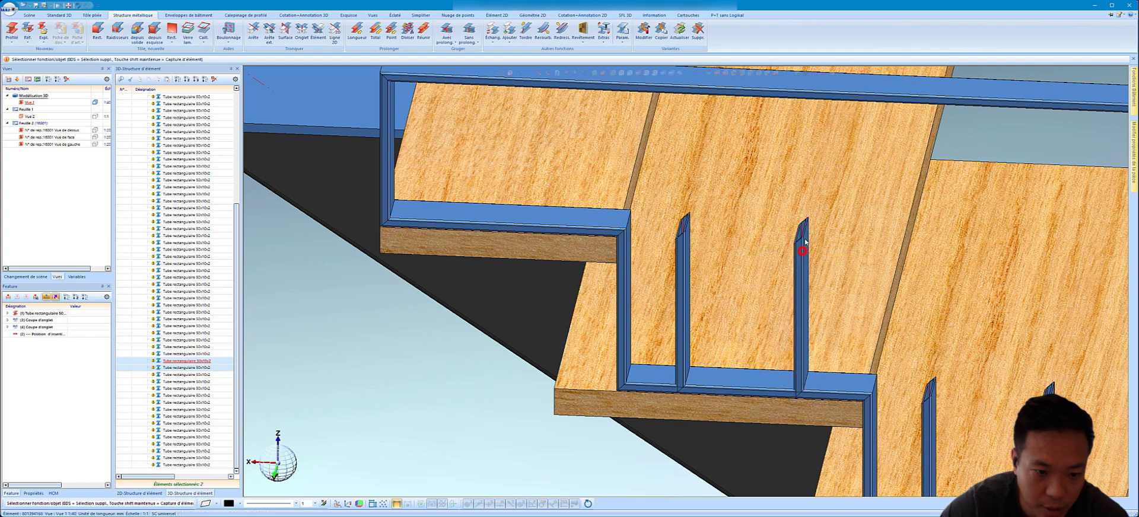
- Shift the last vertical tubes of the second and third treads slightly along the horizontal tube, toward the outer corner
scroll(802, 251, "down", 2)
left_click(949, 356)
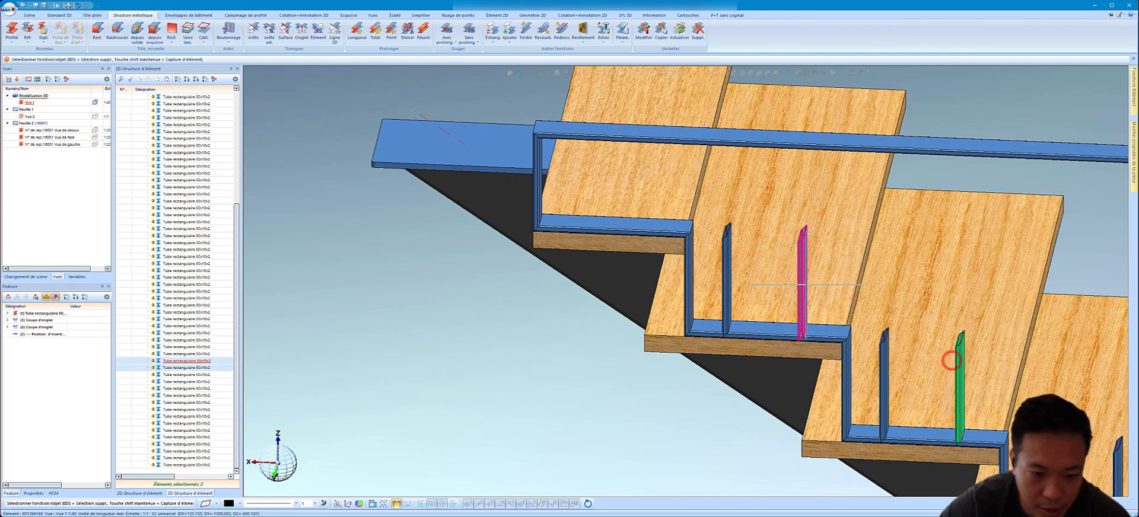
right_click(947, 360)
left_click(853, 52)
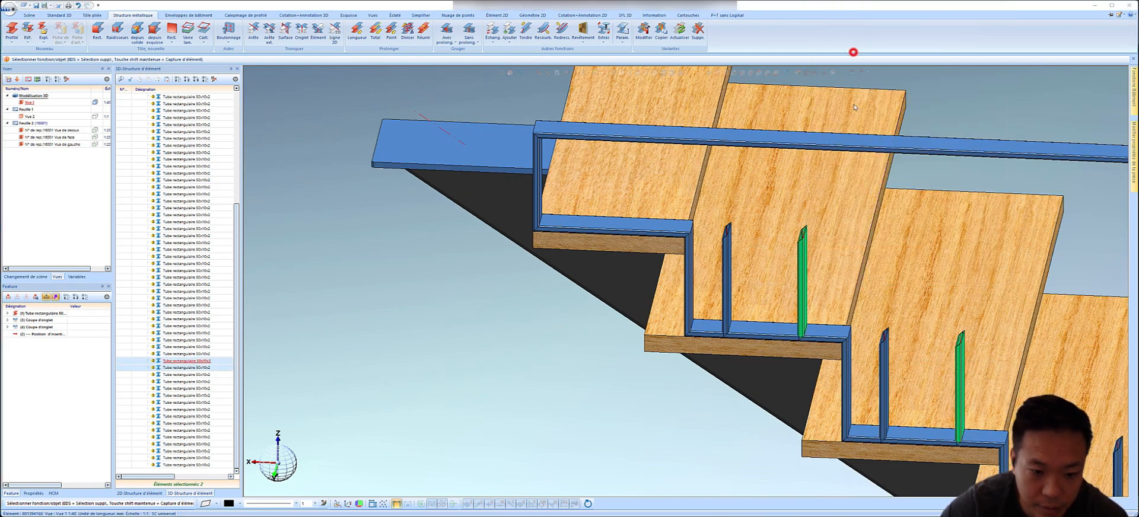
left_click(838, 335)
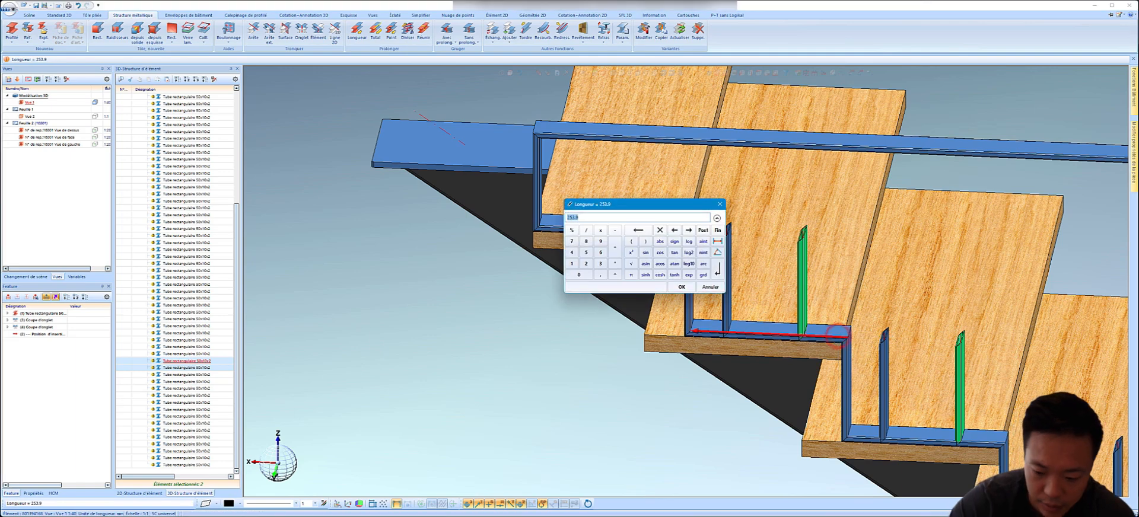
key("Return")
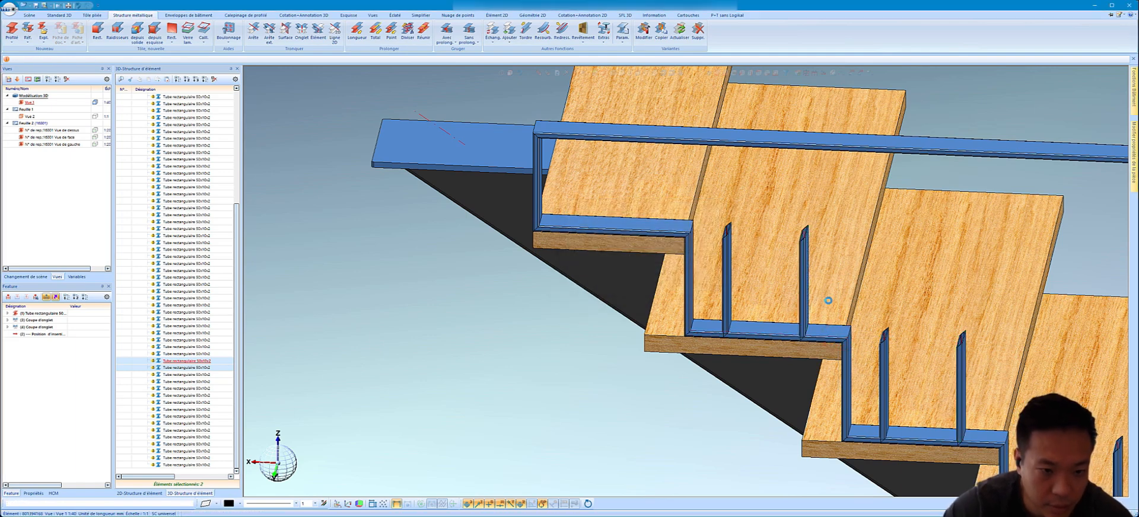
- Measure the distance between the facing sides of the second tread's two vertical tubes
left_click(813, 73)
scroll(735, 236, "up", 4)
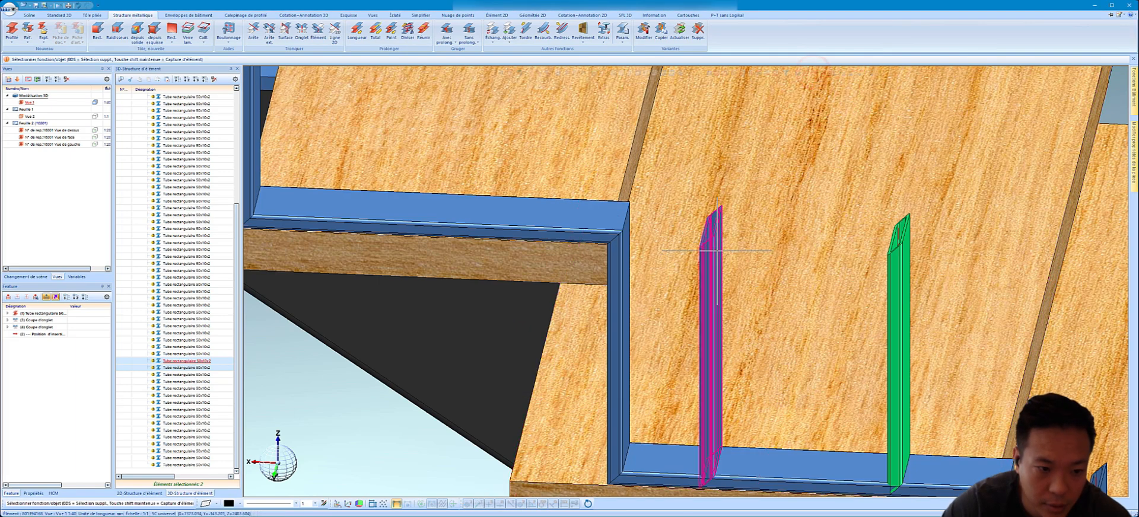
left_click(717, 247)
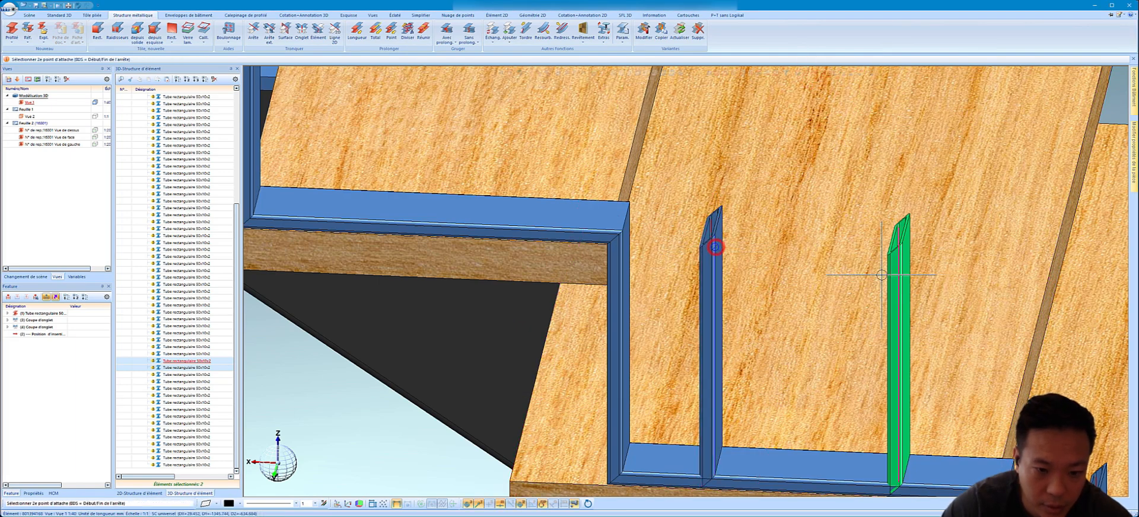
left_click(892, 239)
scroll(892, 240, "down", 3)
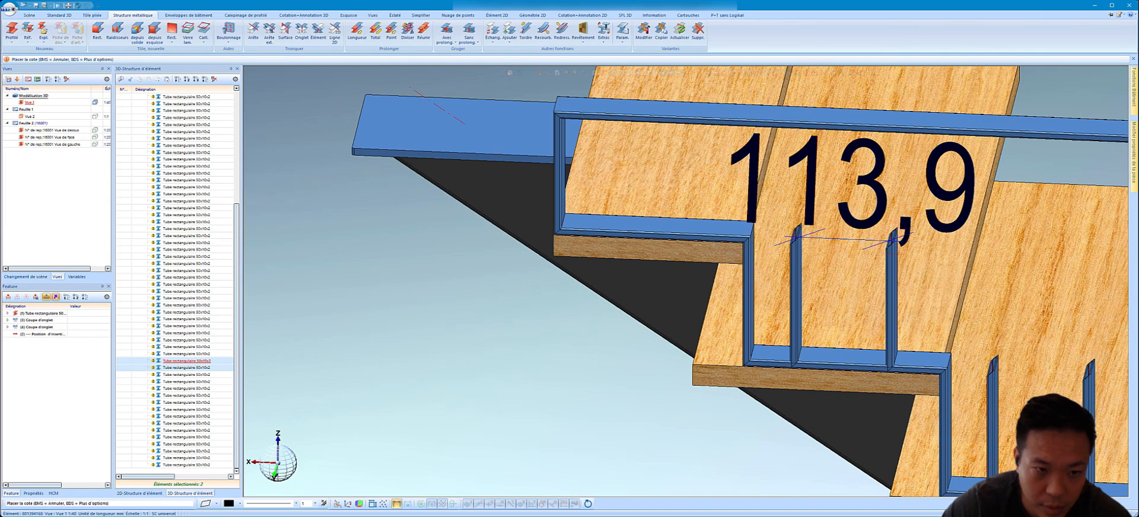
middle_click(891, 240)
- Measure the gap from the second tread's last vertical tube to the first vertical tube on the third tread
left_click(815, 74)
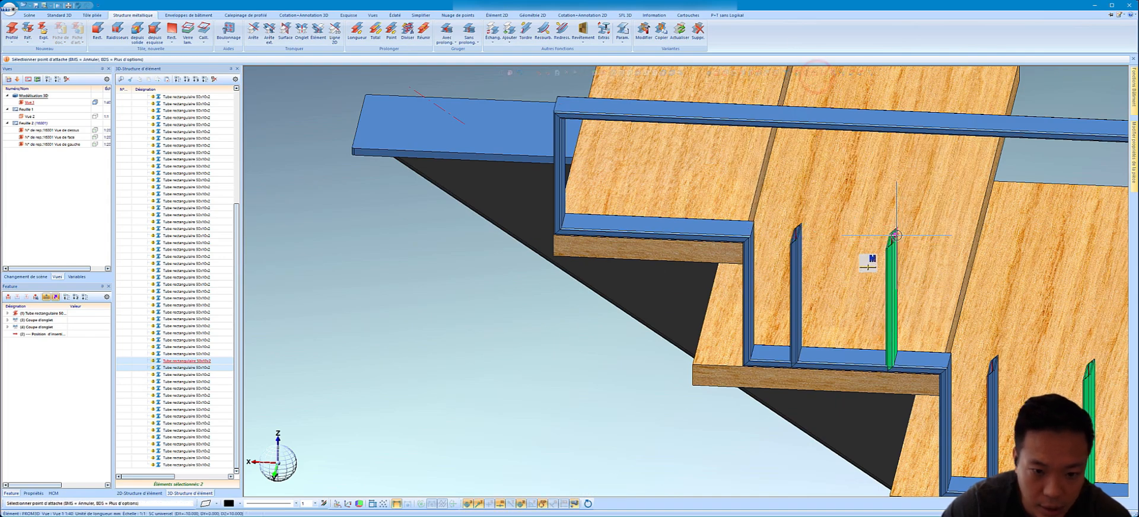
left_click(897, 235)
scroll(990, 368, "up", 3)
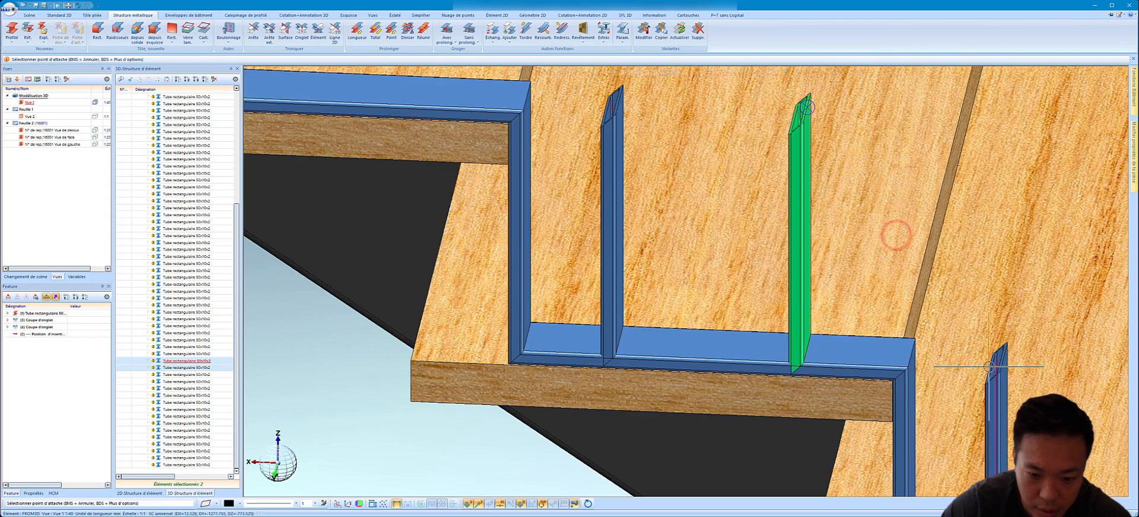
left_click(991, 368)
scroll(991, 367, "down", 5)
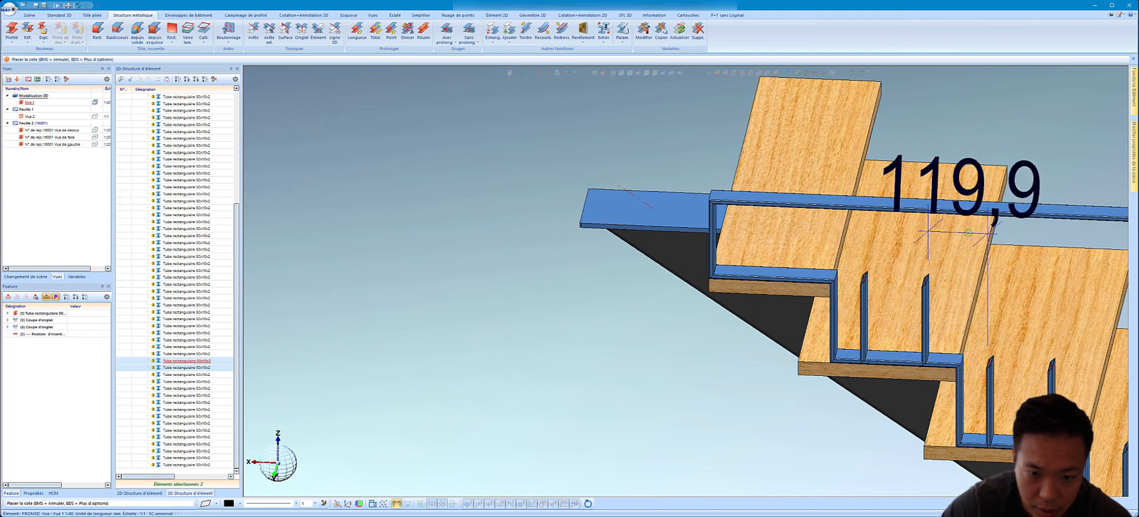
scroll(968, 232, "down", 1)
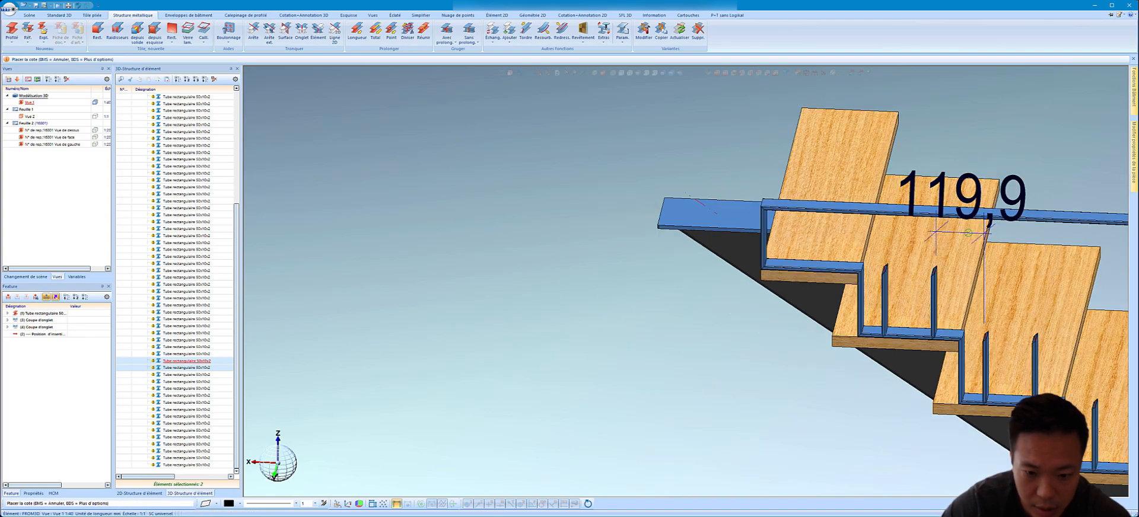
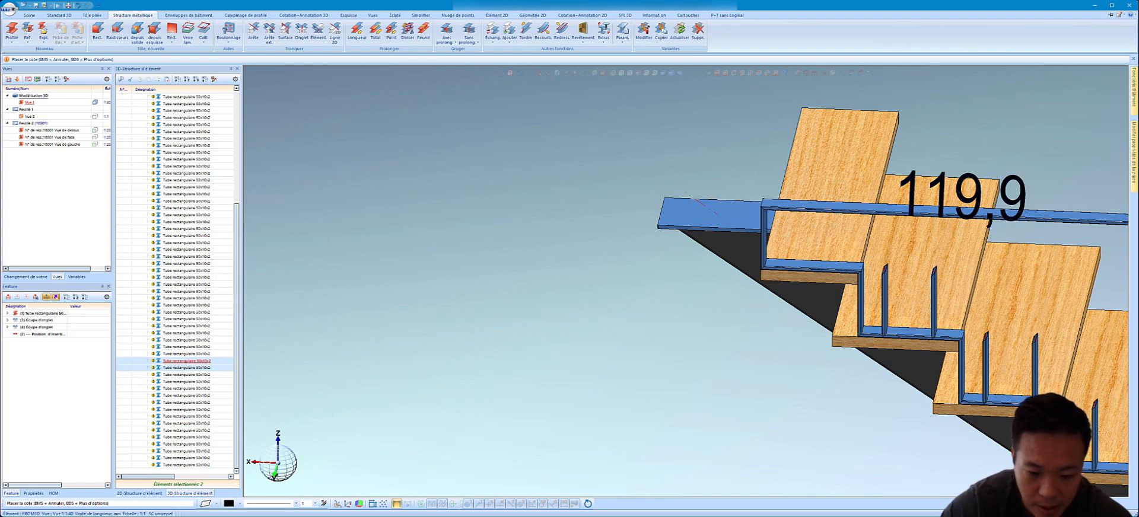
middle_click(962, 198)
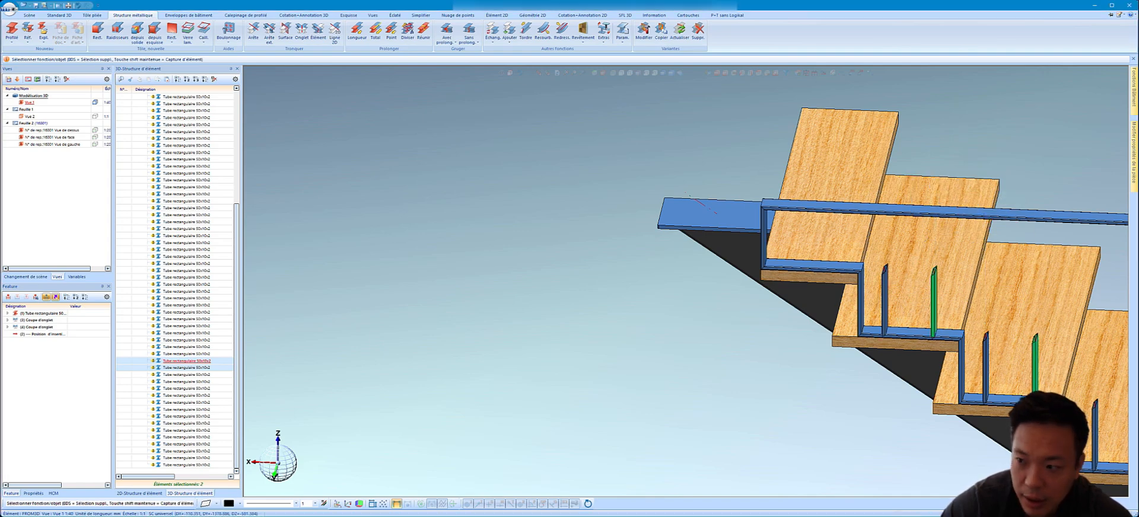
- Calculate 113 − 119 in the calculator and shift the second and third treads' last vertical tubes along the horizontal tube by half the difference
left_click_drag(1138, 152, 759, 184)
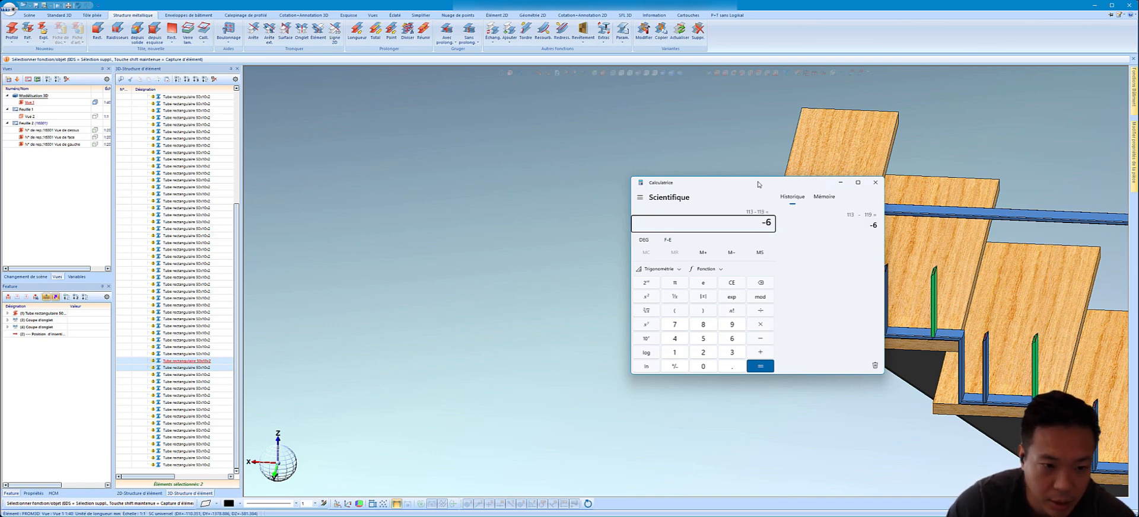
left_click(1005, 163)
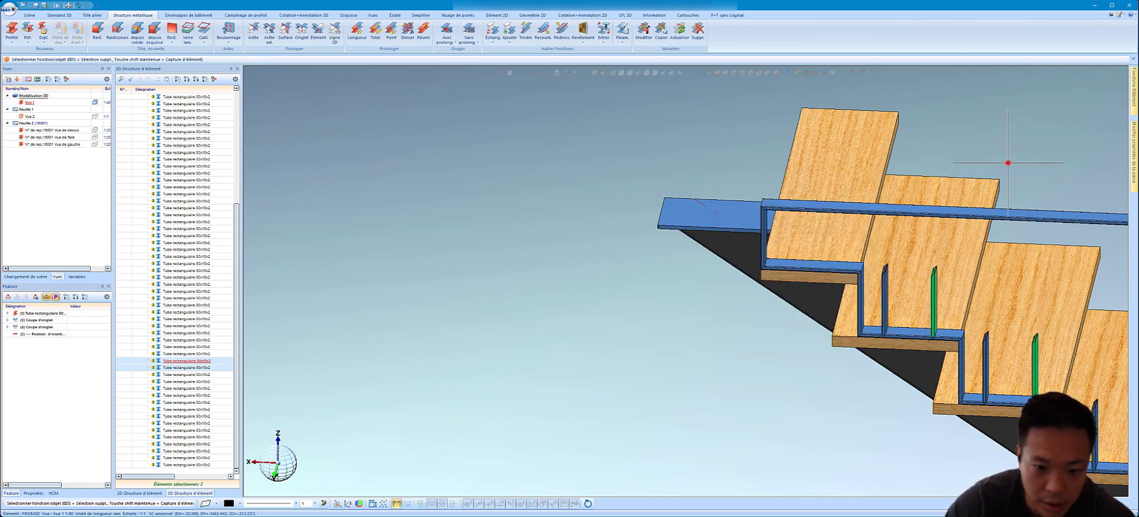
left_click(931, 297)
scroll(1031, 358, "up", 3)
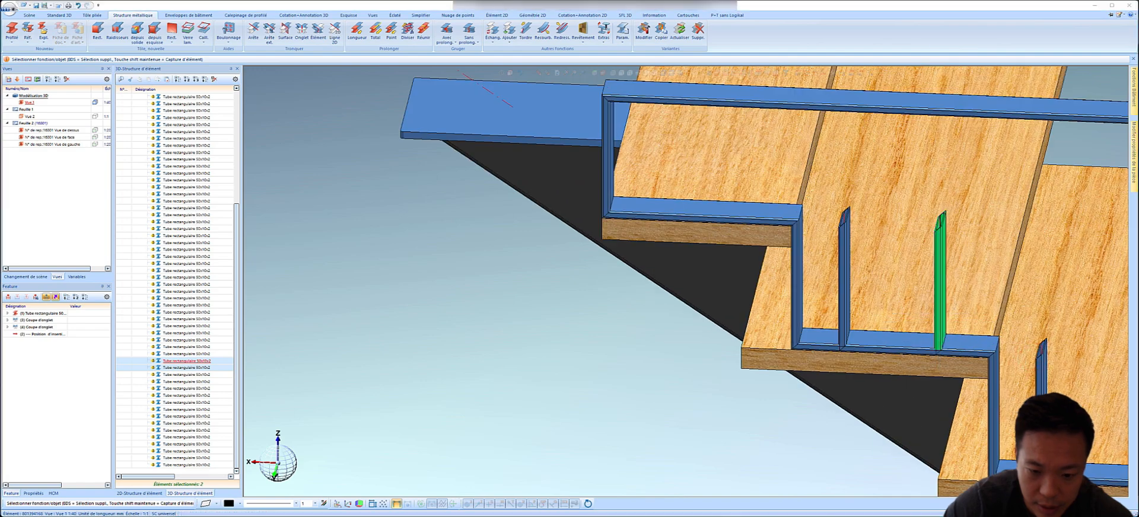
right_click(941, 324)
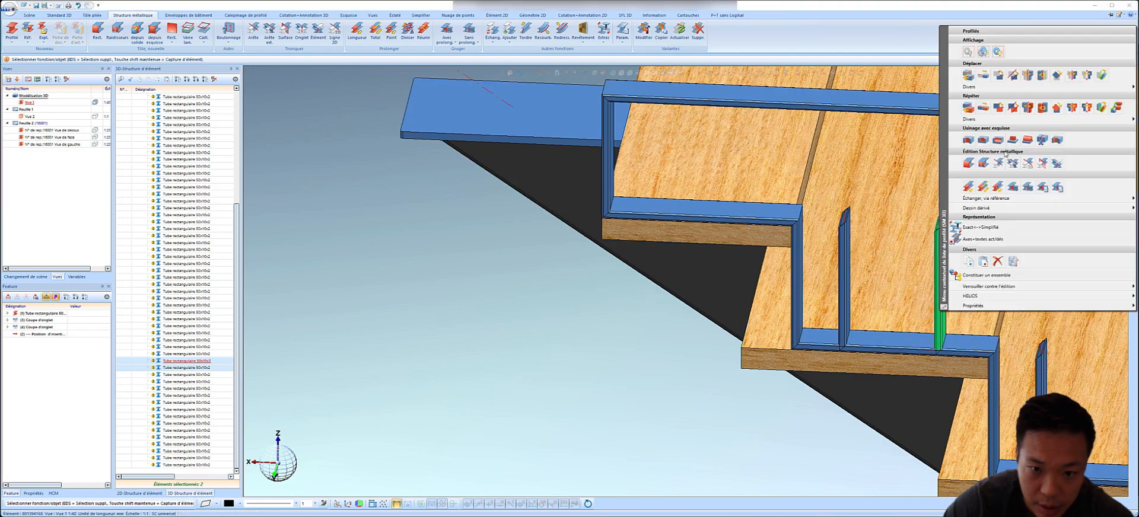
left_click(982, 77)
left_click(818, 344)
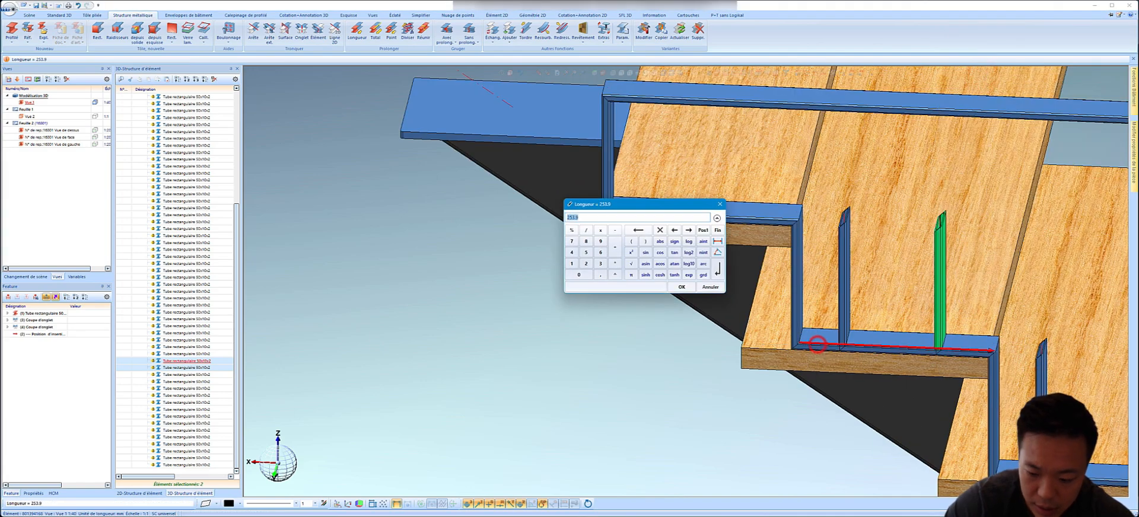
key("Return")
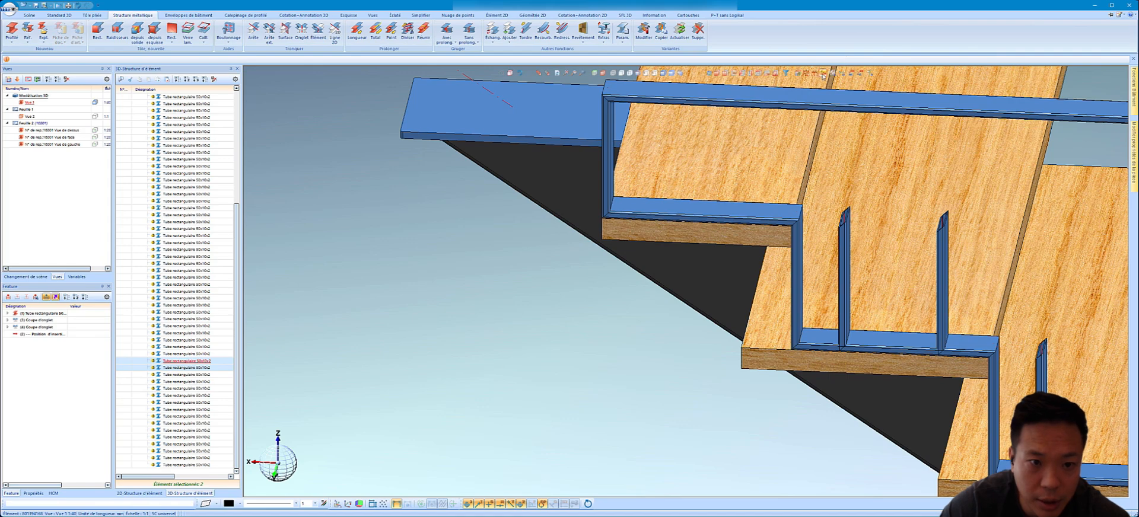
- Place chained dimensions across the second tread's two vertical tubes and on to the third tread's first vertical tube
left_click(823, 76)
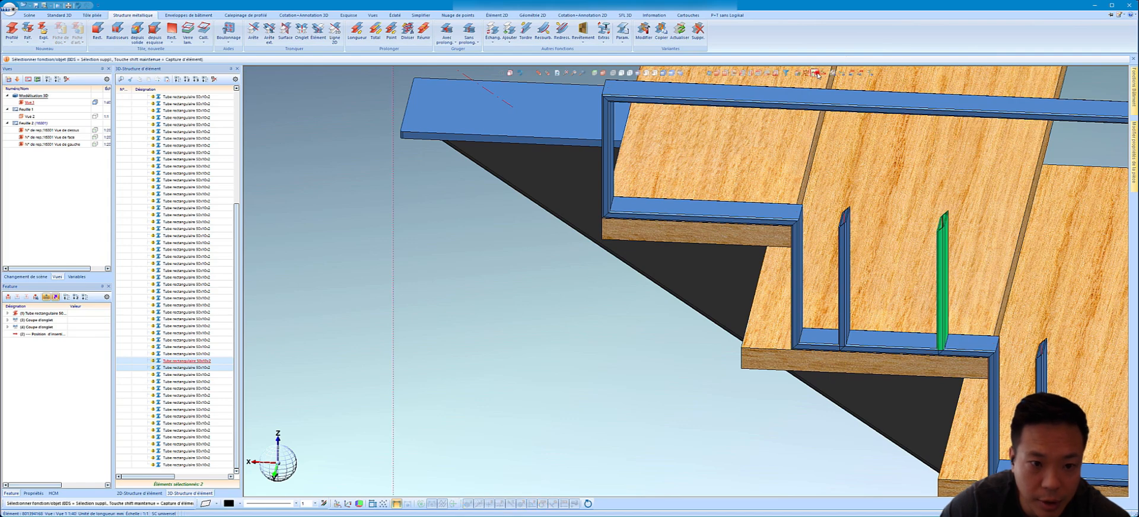
left_click(847, 238)
scroll(847, 238, "up", 2)
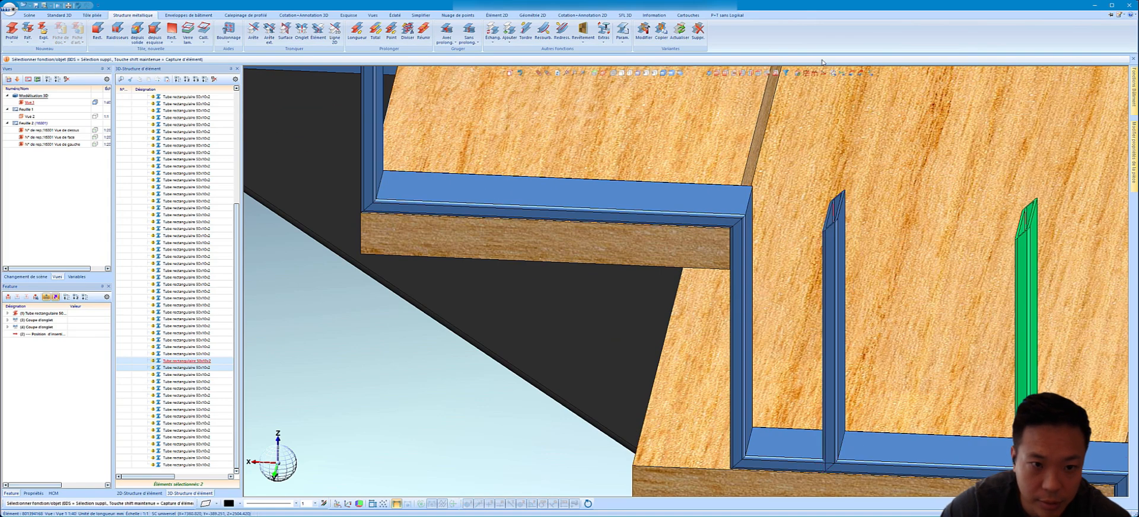
left_click(839, 253)
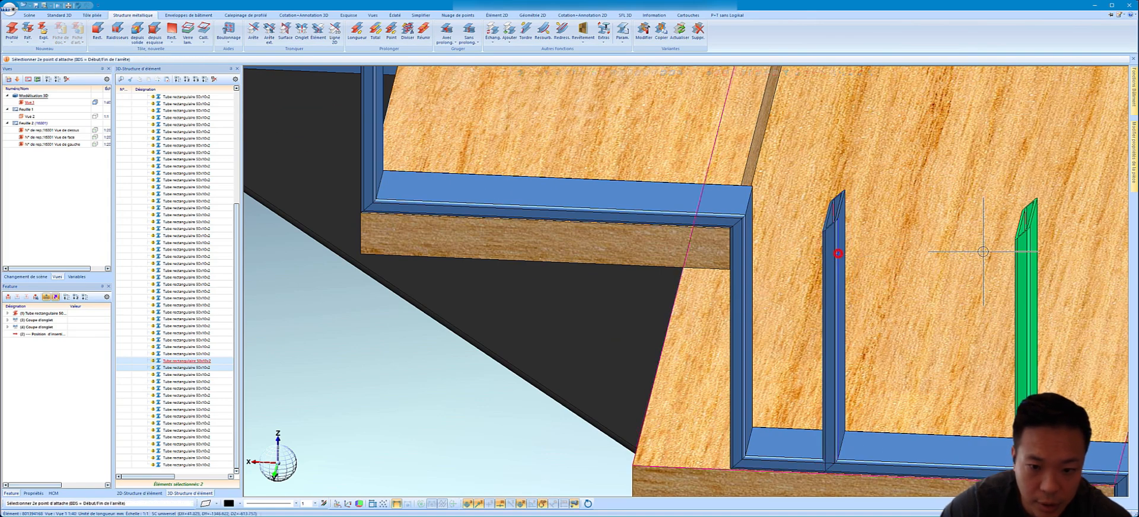
left_click(1016, 251)
scroll(1015, 249, "down", 3)
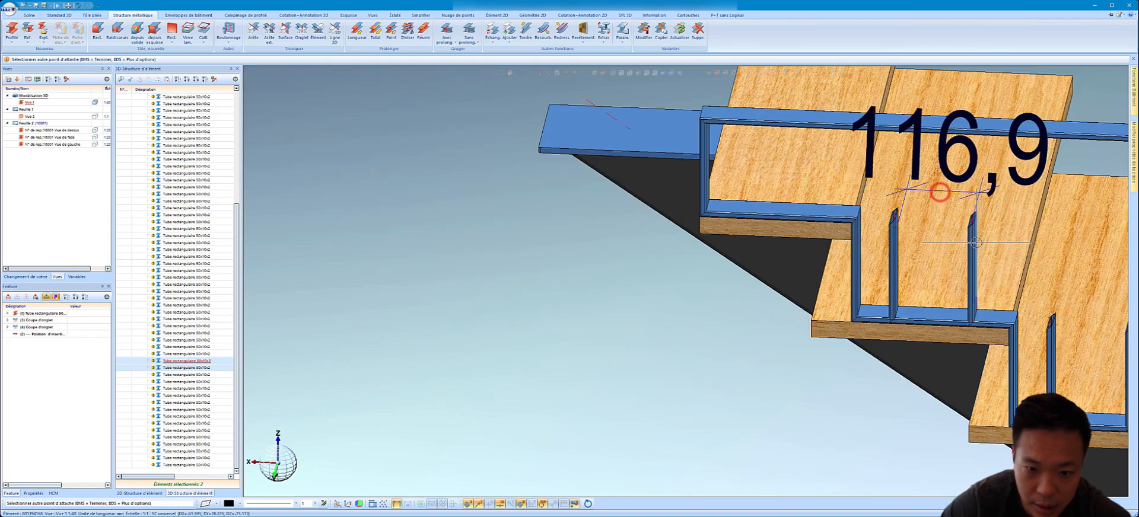
scroll(976, 244, "up", 3)
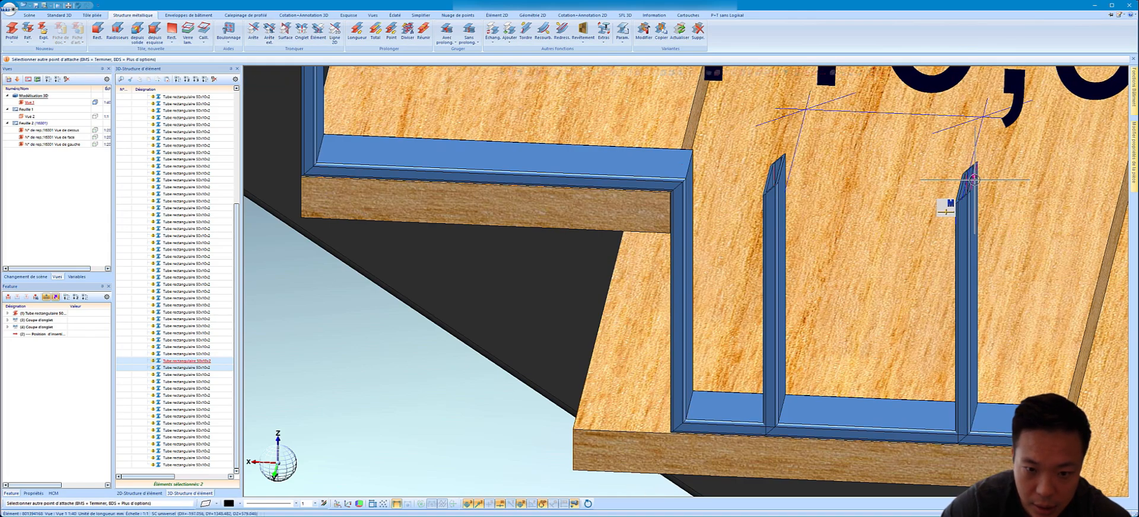
scroll(973, 185, "down", 2)
scroll(1062, 317, "up", 5)
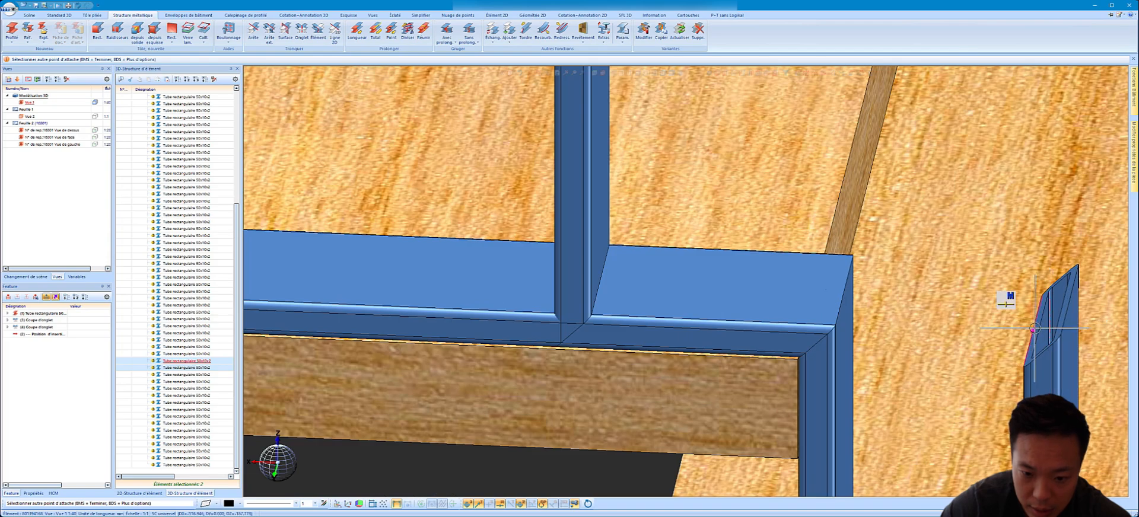
left_click(1033, 331)
scroll(998, 356, "down", 6)
key("Escape")
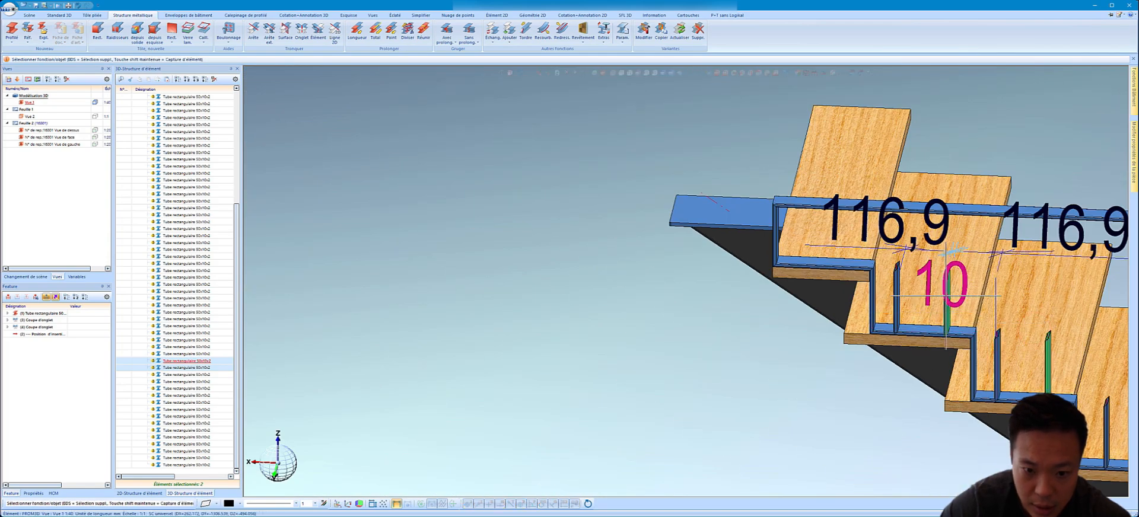
- Delete both vertical tubes on every tread from the fourth down to the lowest, keeping those on the second and third treads
scroll(907, 248, "down", 1)
scroll(877, 457, "down", 2)
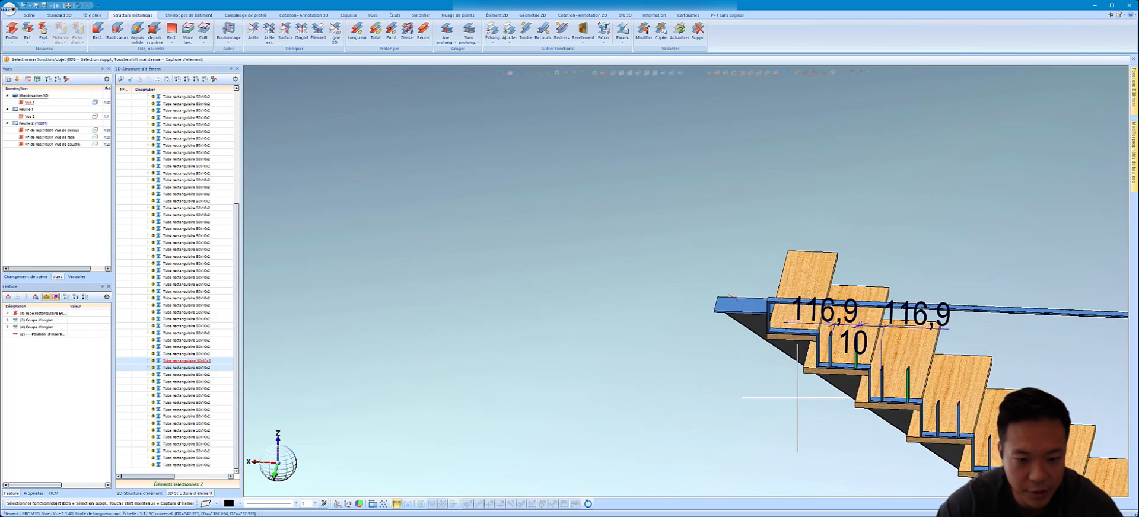
left_click(936, 418)
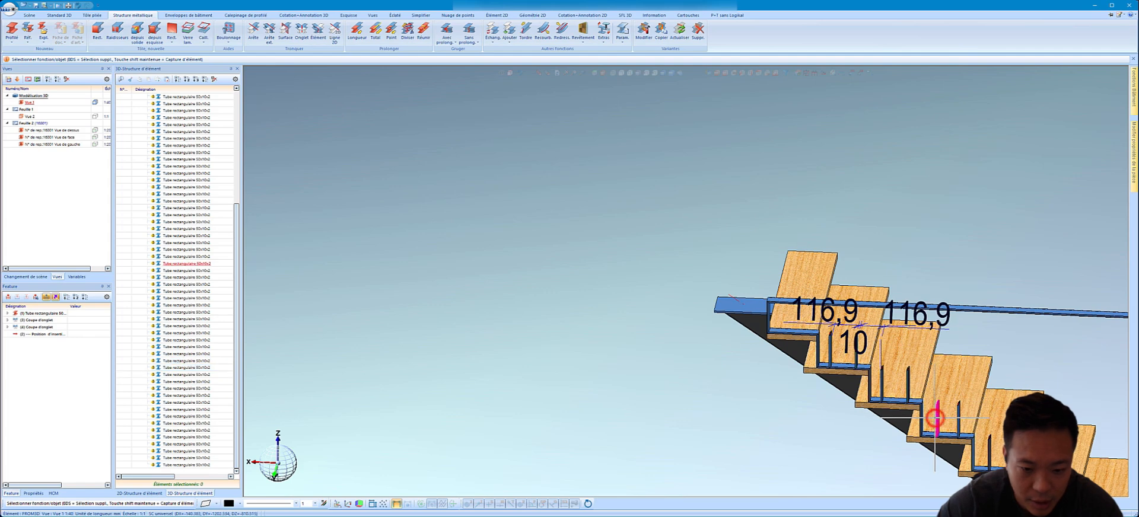
scroll(936, 418, "up", 2)
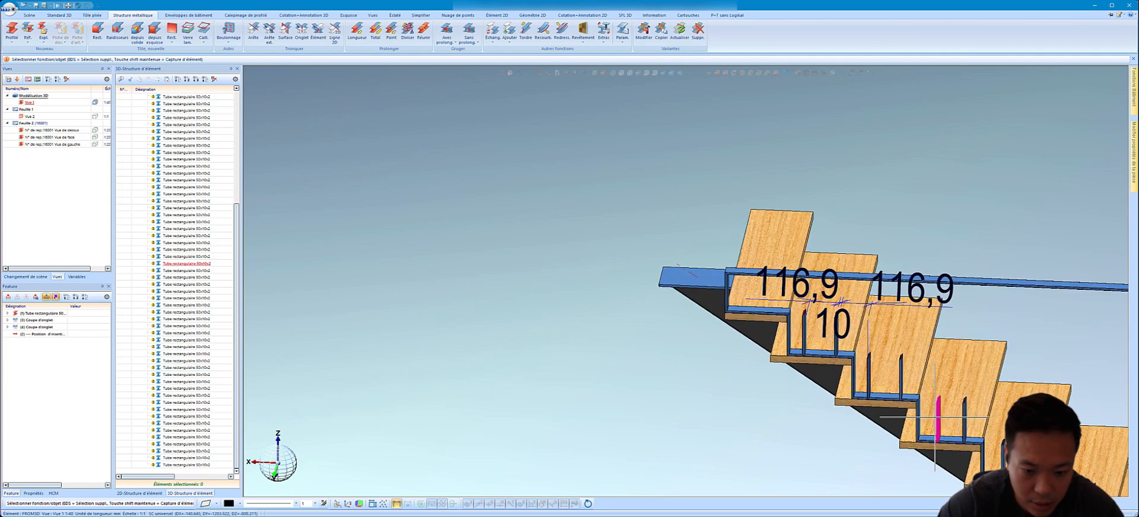
left_click(966, 417)
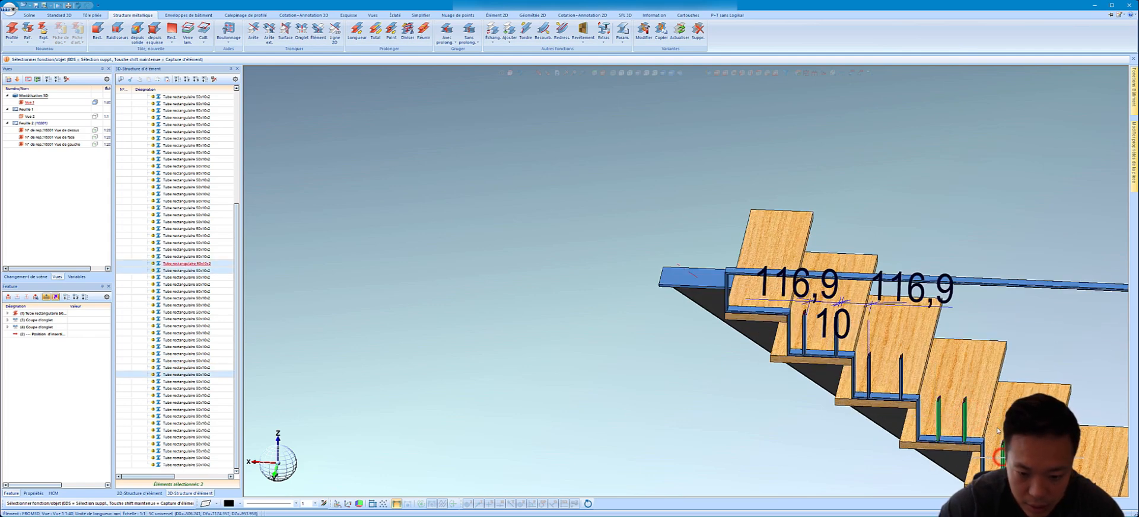
scroll(953, 380, "down", 3)
scroll(967, 395, "up", 2)
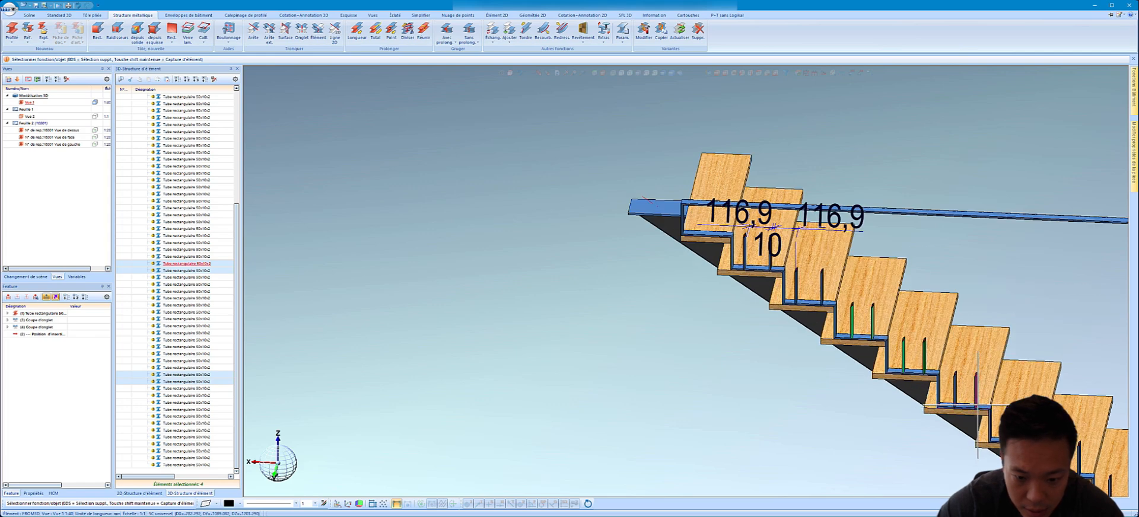
left_click(958, 386)
left_click(1006, 421)
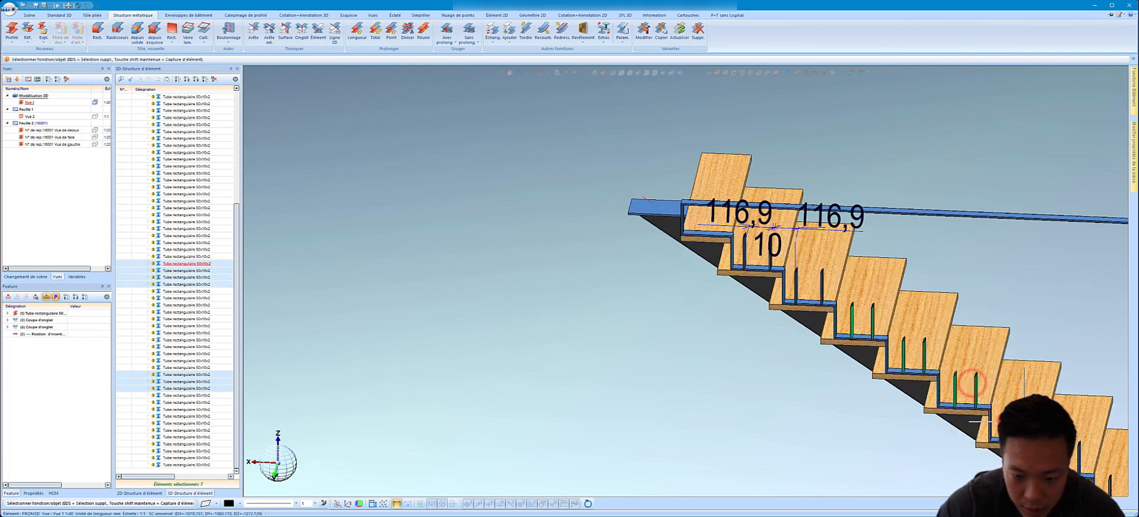
left_click(1027, 420)
scroll(884, 323, "down", 4)
scroll(912, 336, "up", 2)
left_click(903, 339)
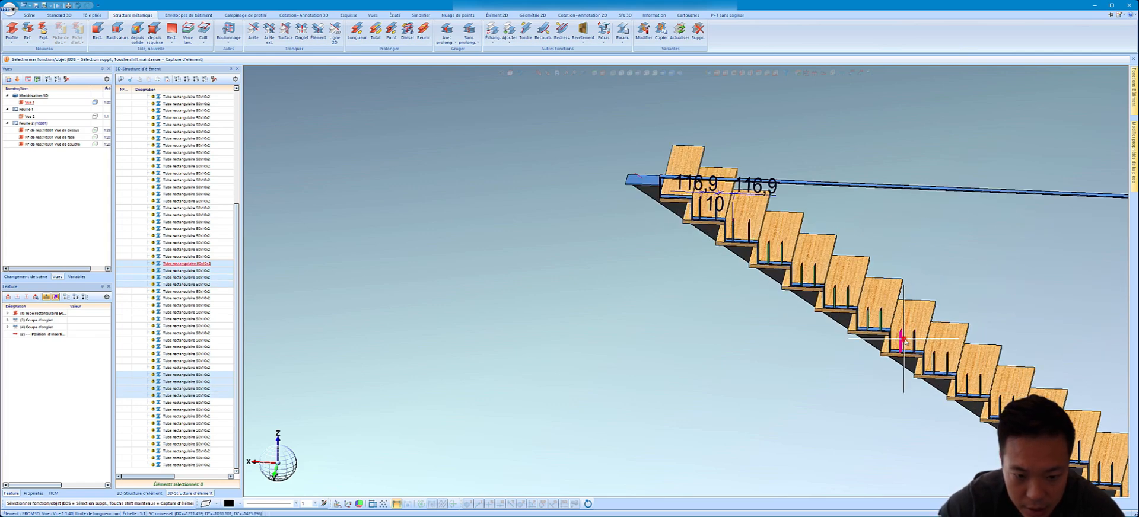
left_click(914, 339)
left_click(933, 363)
left_click(948, 365)
left_click(947, 365)
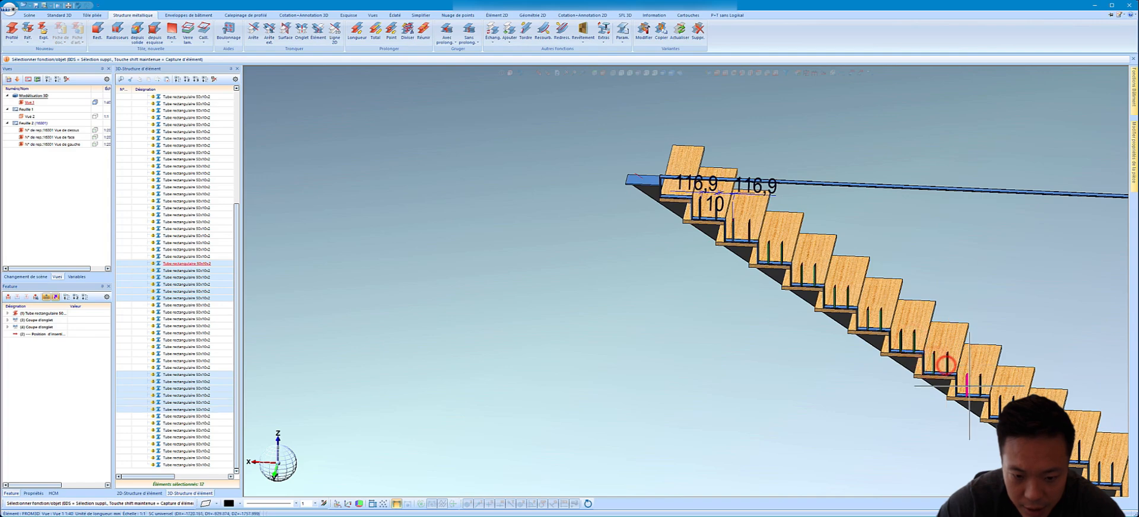
left_click(969, 384)
left_click(982, 385)
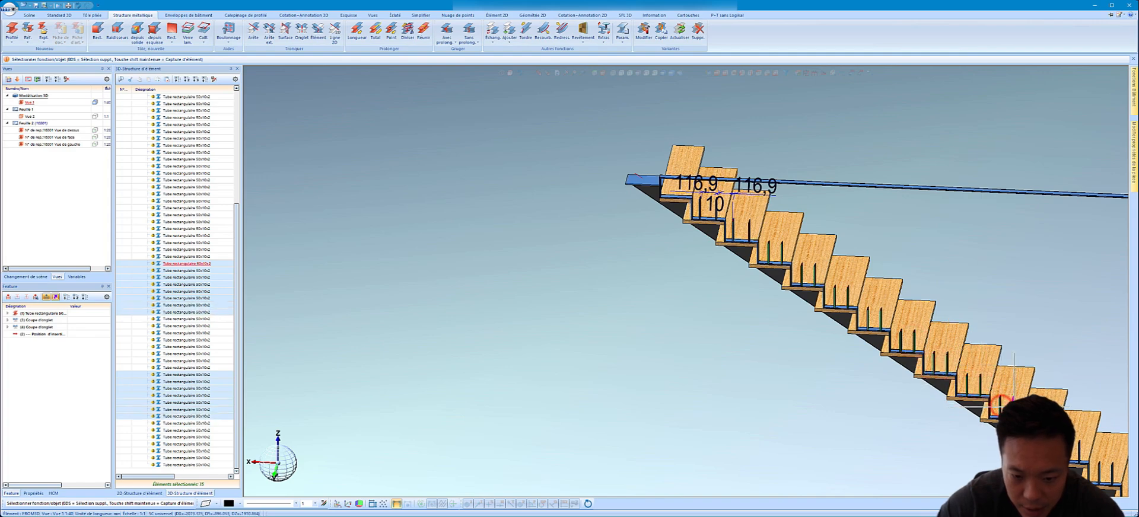
scroll(1001, 405, "down", 3)
scroll(949, 345, "up", 5)
left_click(917, 329)
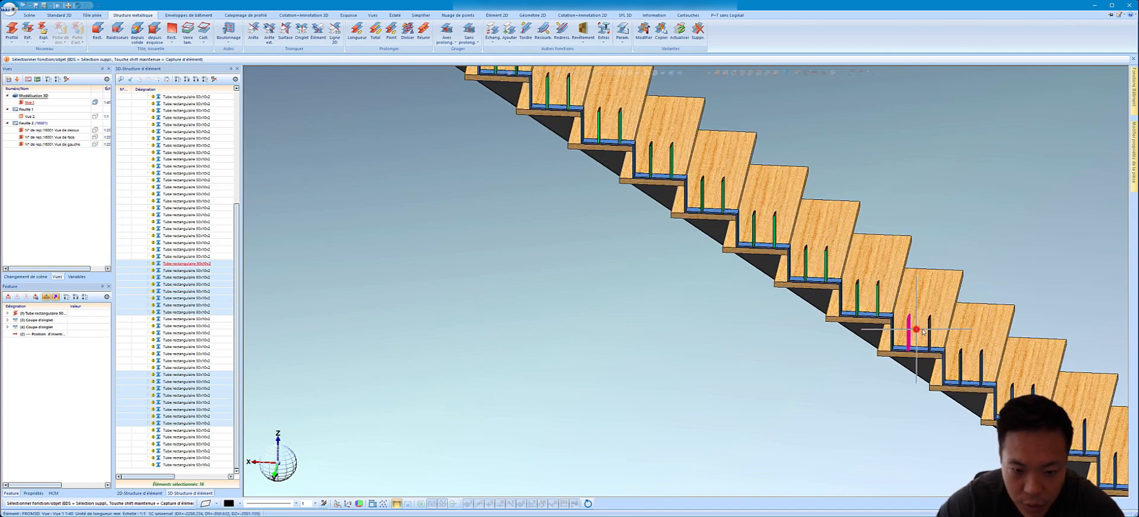
left_click(930, 329)
scroll(930, 330, "down", 2)
scroll(999, 389, "up", 3)
left_click(903, 318)
left_click(924, 315)
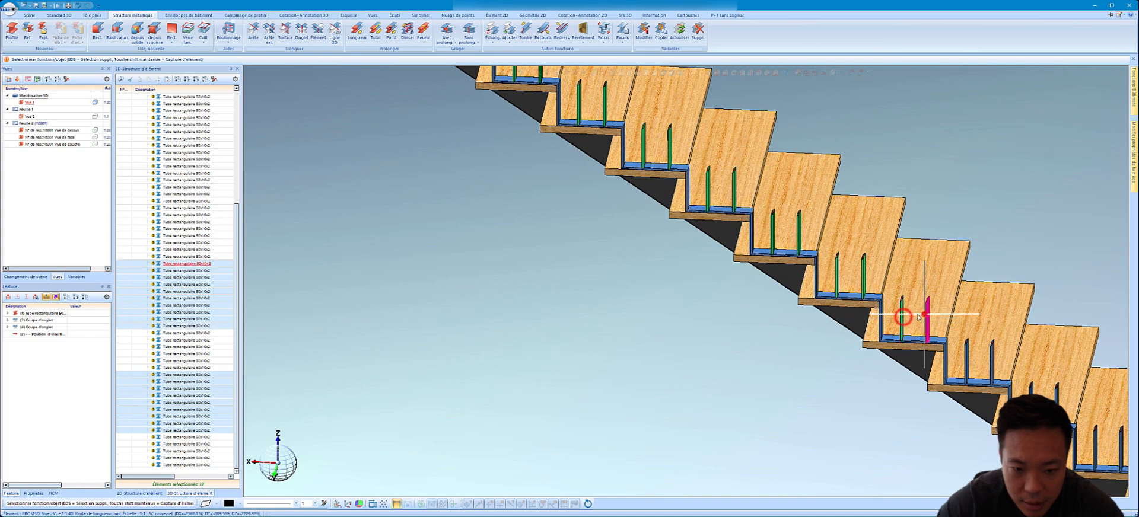
scroll(918, 318, "down", 3)
scroll(914, 314, "up", 3)
left_click(842, 282)
left_click(873, 273)
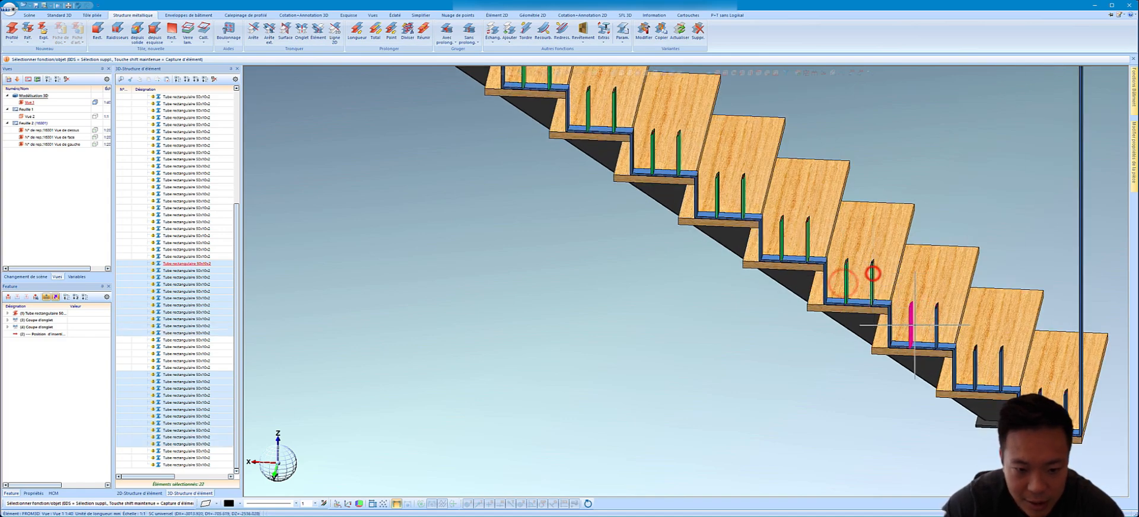
left_click(910, 316)
left_click(934, 322)
left_click(976, 364)
left_click(999, 363)
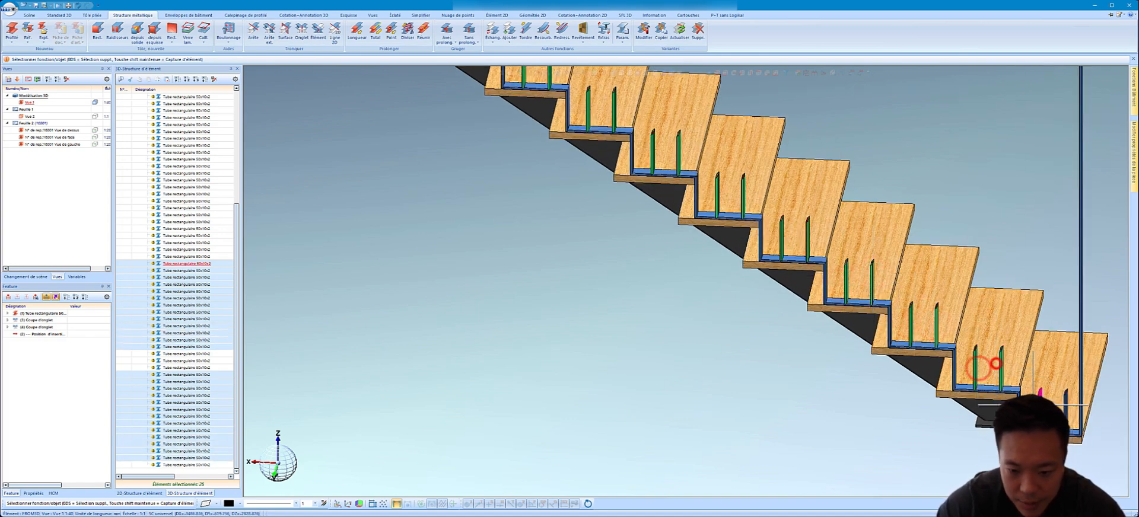
left_click(1040, 405)
left_click(1066, 405)
right_click(201, 279)
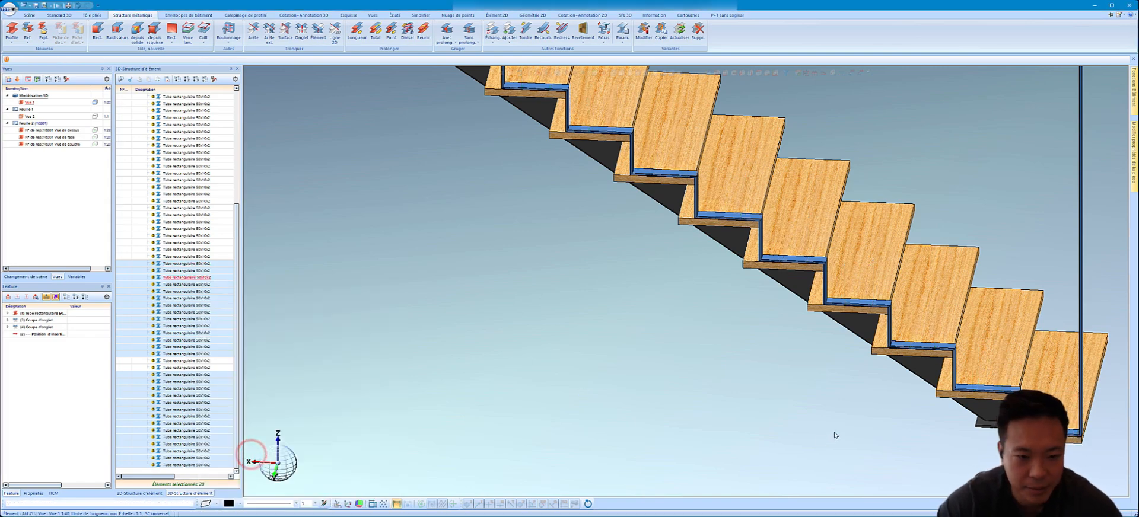
- Repeat the third tread's two vertical tubes down to the lowest tread, using the offset between matching step corners of the frame
scroll(832, 428, "down", 7)
scroll(685, 263, "up", 4)
scroll(686, 263, "up", 5)
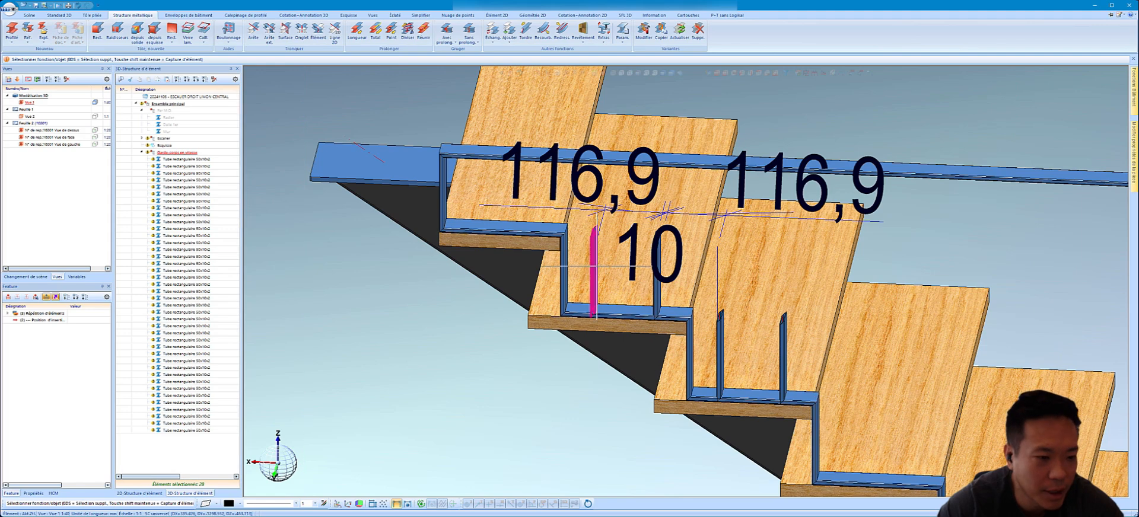
left_click(718, 351)
scroll(797, 354, "down", 1)
left_click(790, 351, "ctrl")
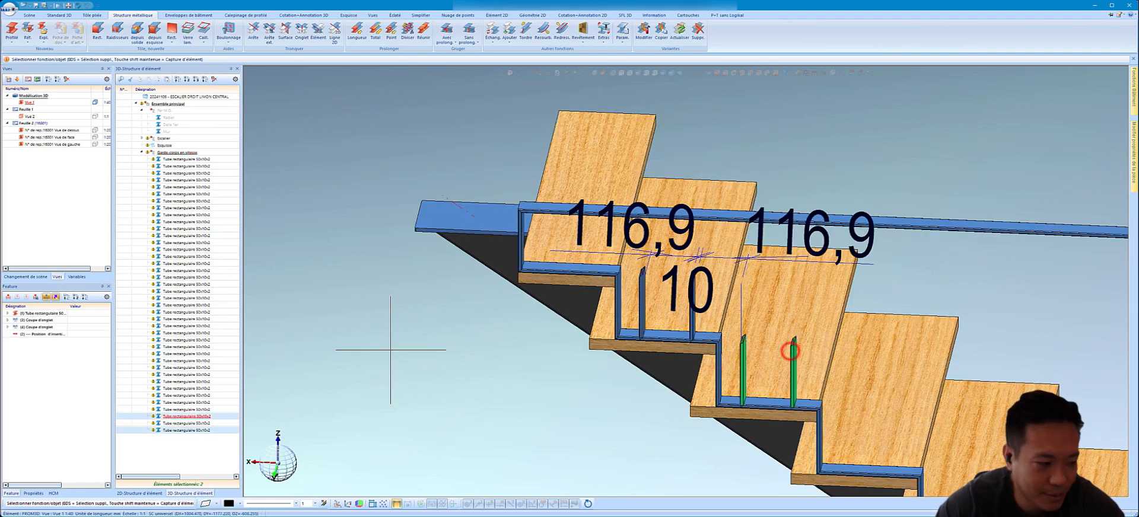
right_click(190, 418)
left_click(219, 312)
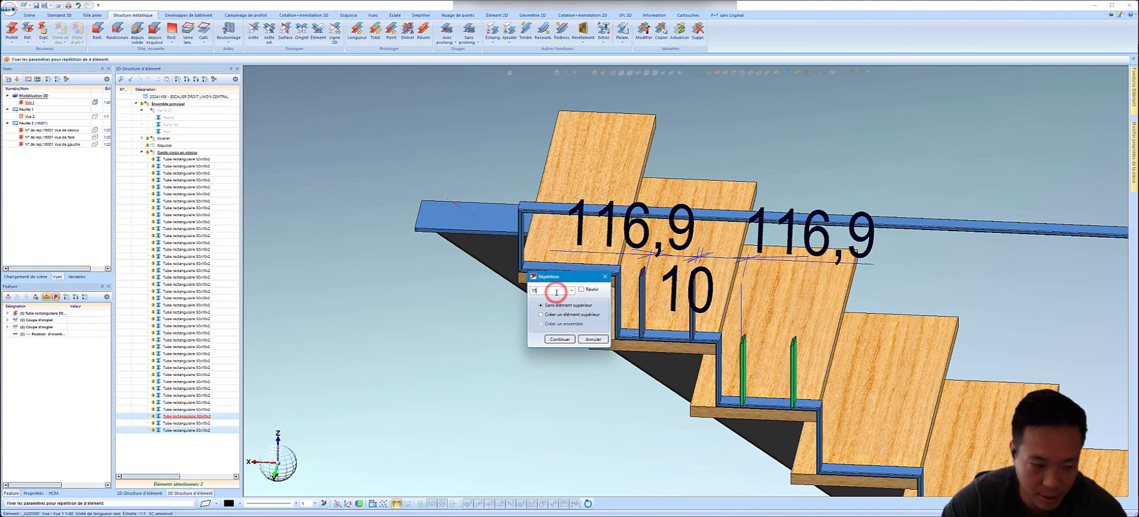
left_click(559, 339)
scroll(556, 338, "up", 3)
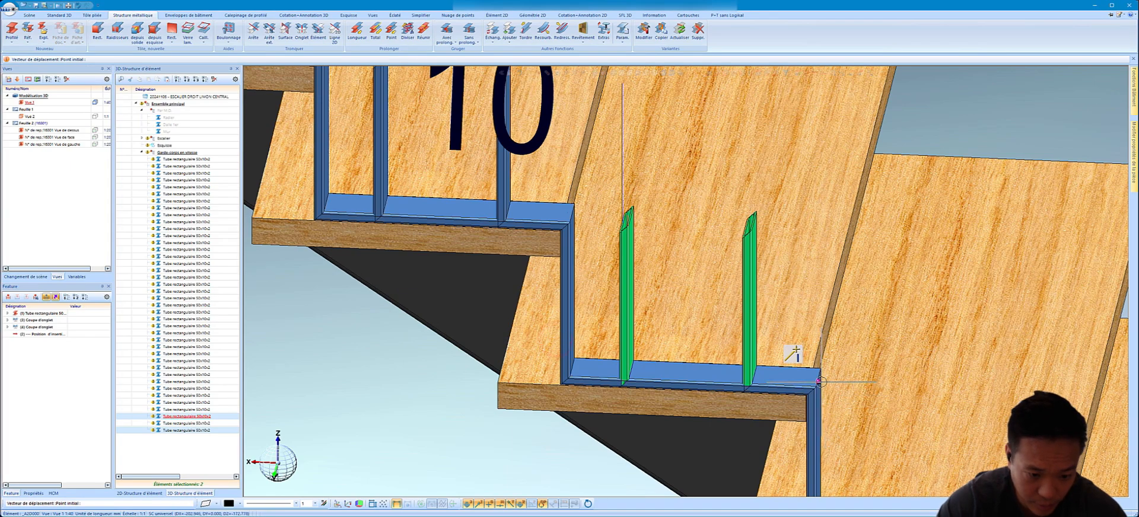
left_click(782, 359)
scroll(782, 360, "down", 3)
scroll(784, 332, "up", 3)
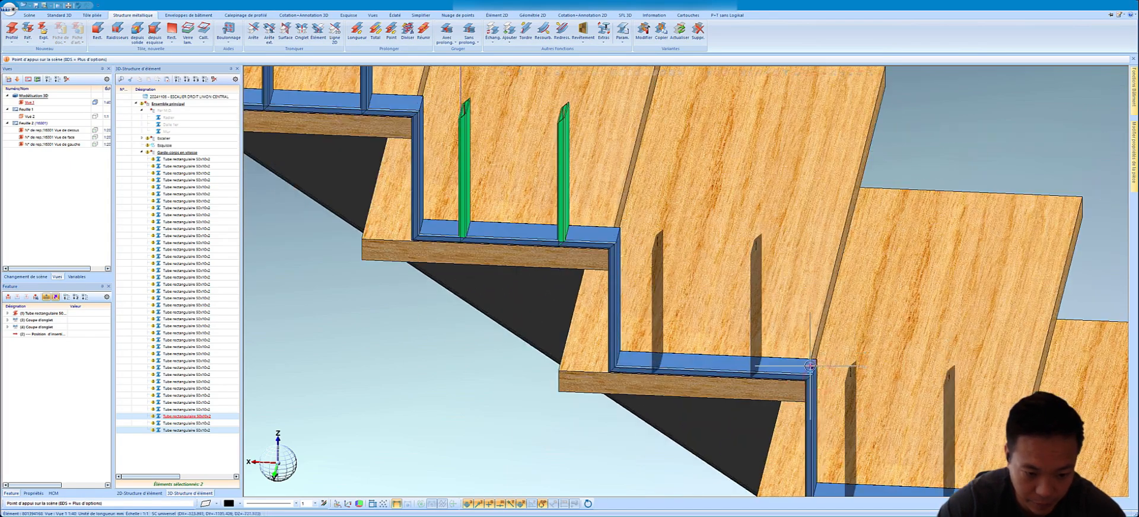
left_click(814, 366)
scroll(814, 366, "down", 6)
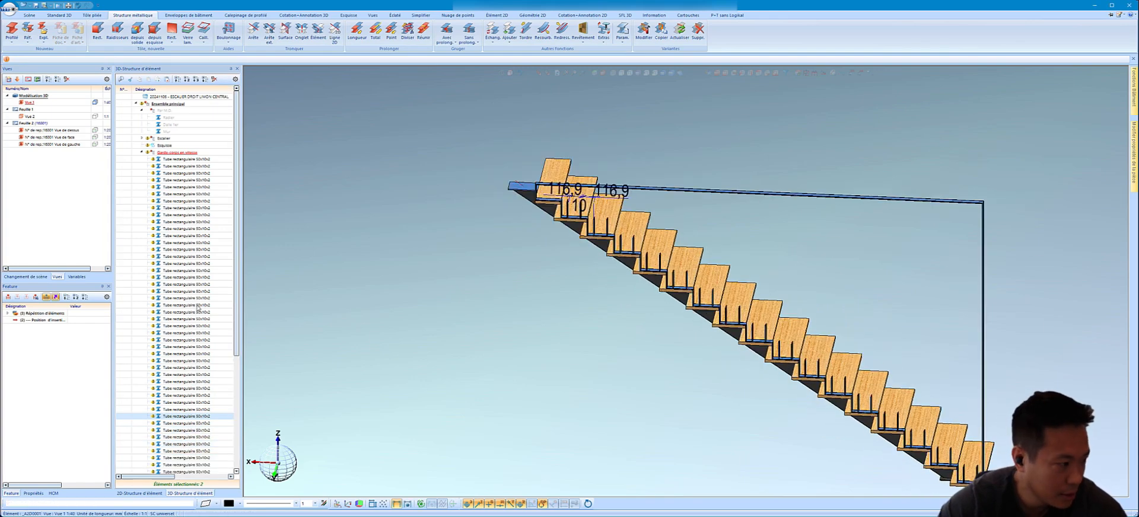
- Select the outer frame's tubes along the top two treads together with the long top rail and the tall end post
scroll(773, 321, "up", 3)
scroll(596, 207, "up", 1)
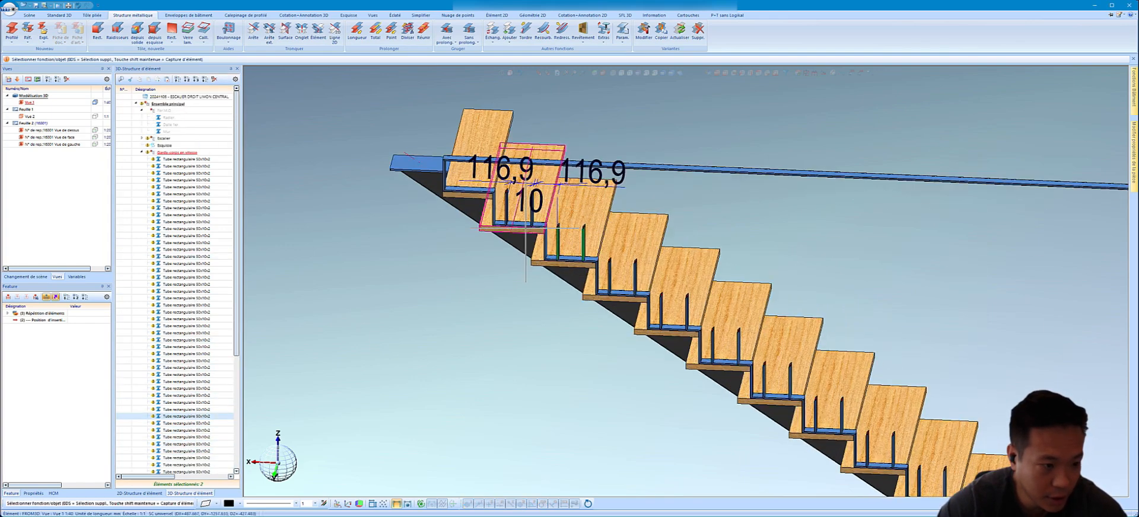
left_click(525, 227)
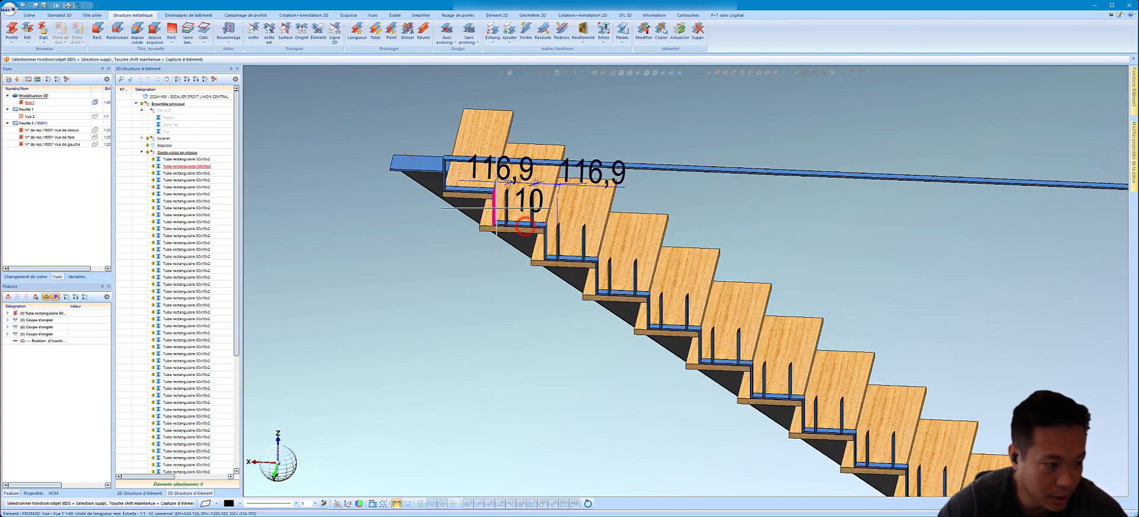
left_click(454, 189, "ctrl")
left_click(444, 179, "ctrl")
left_click(456, 162, "ctrl")
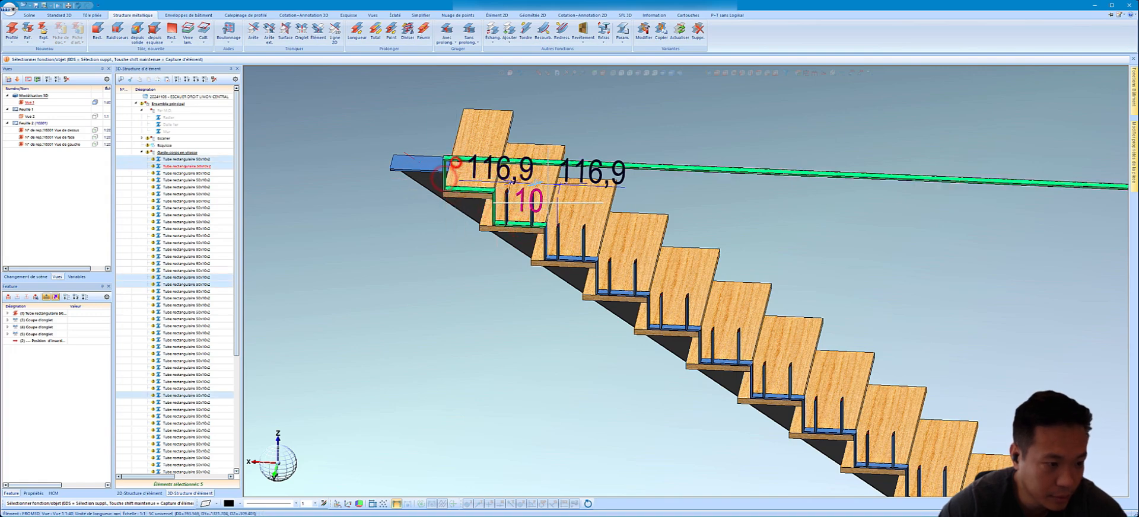
scroll(548, 203, "down", 4)
scroll(798, 297, "up", 3)
left_click(802, 297, "ctrl")
scroll(767, 341, "down", 2)
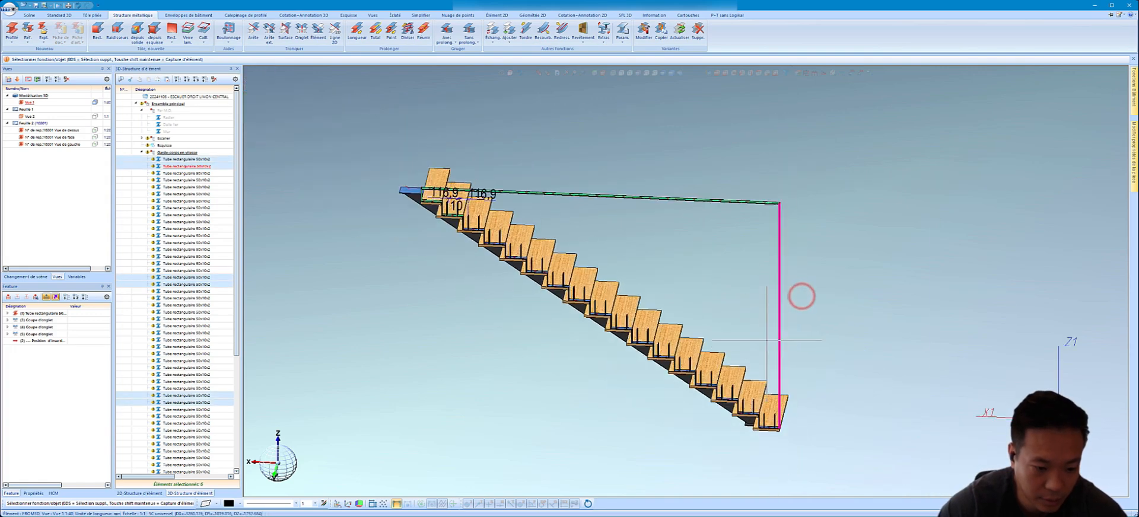
- Add every stepped frame tube from the lowest tread up to the third tread to the selection, leaving out the vertical infill tubes
scroll(765, 436, "up", 5)
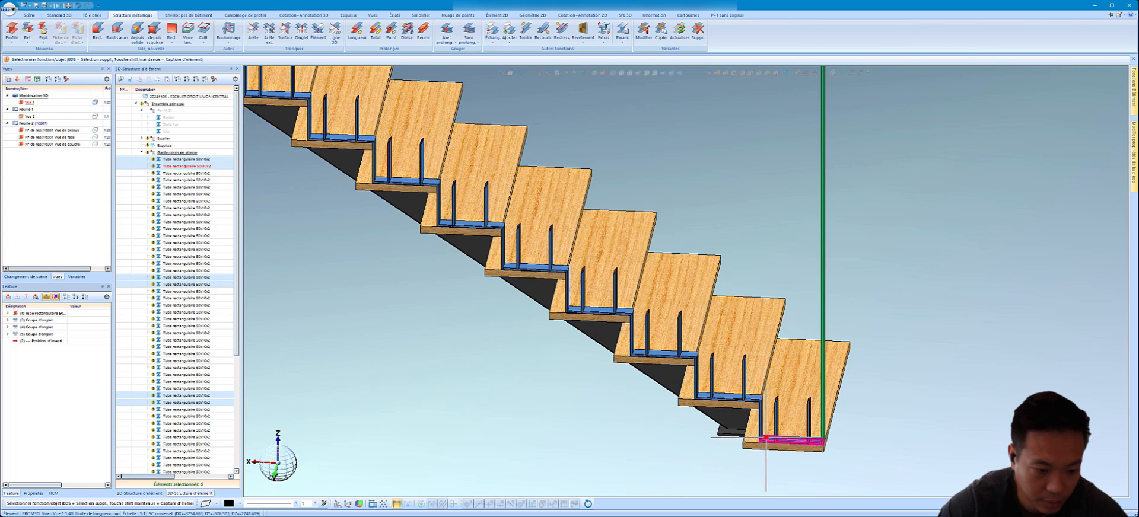
left_click(766, 439, "ctrl")
left_click(761, 415, "ctrl")
left_click(750, 396, "ctrl")
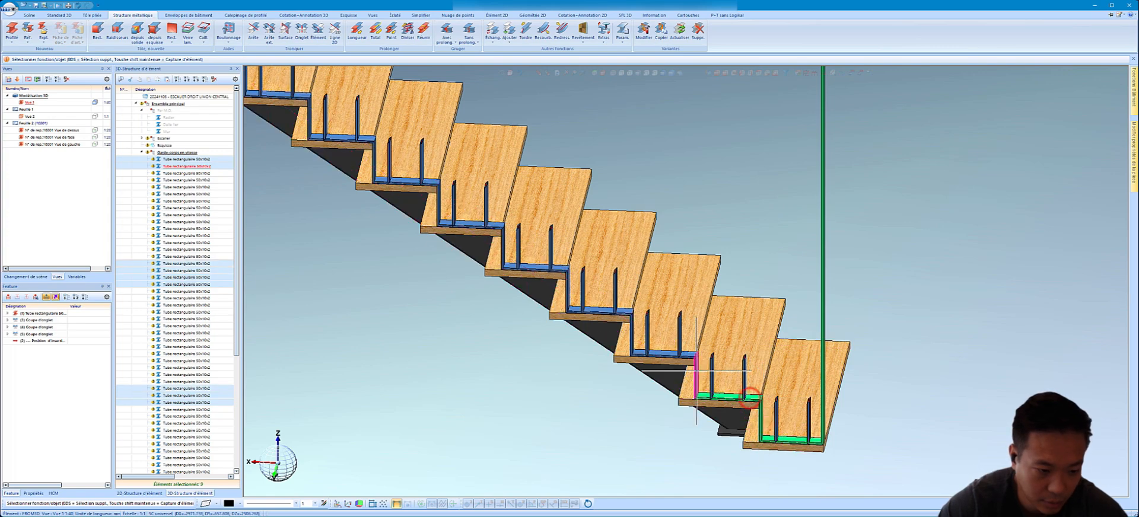
left_click(696, 377, "ctrl")
left_click(689, 357, "ctrl")
left_click(631, 332, "ctrl")
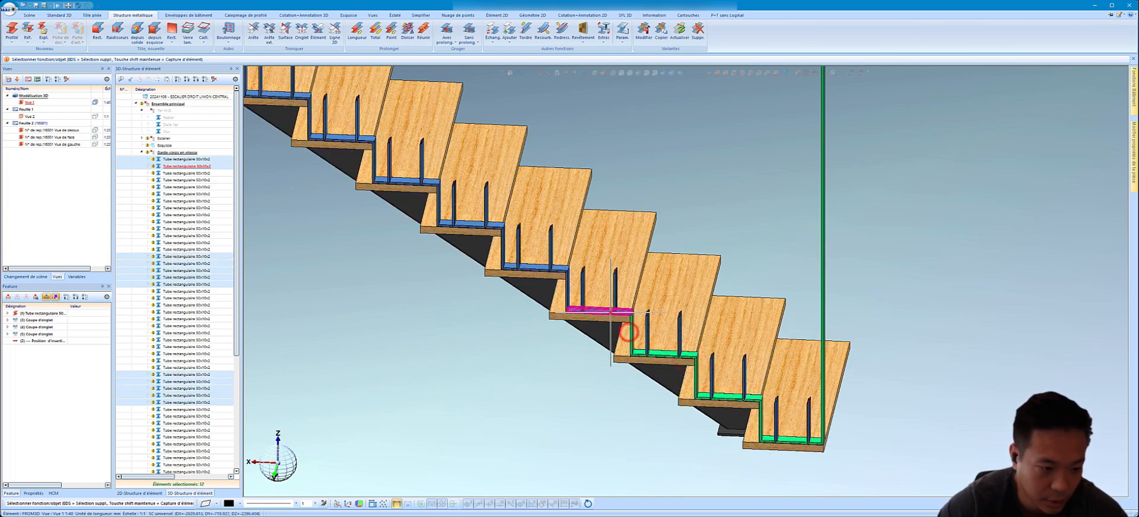
left_click(609, 310, "ctrl")
left_click(570, 287, "ctrl")
left_click(558, 272, "ctrl")
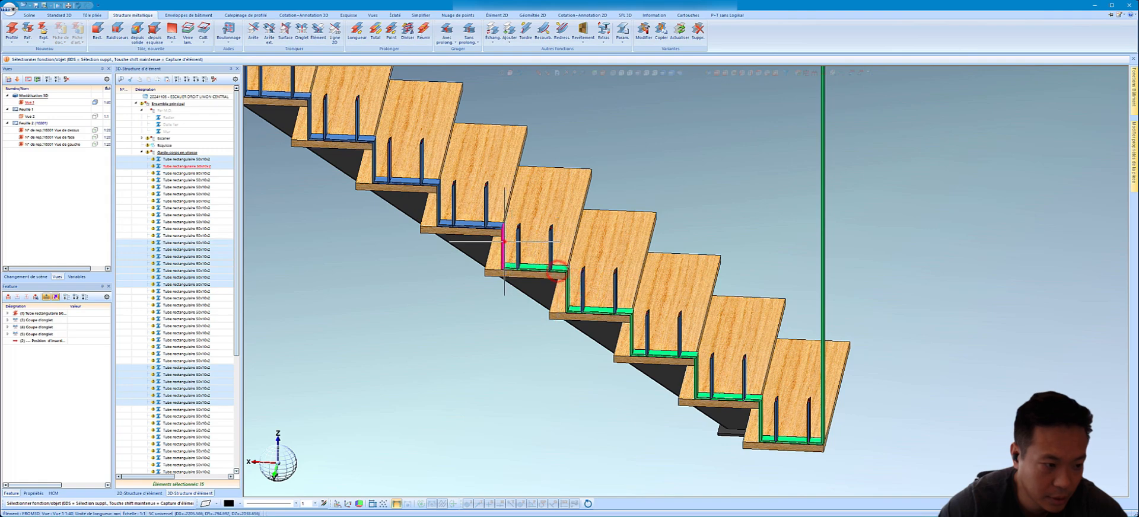
left_click(504, 242, "ctrl")
left_click(493, 228, "ctrl")
scroll(492, 229, "up", 2)
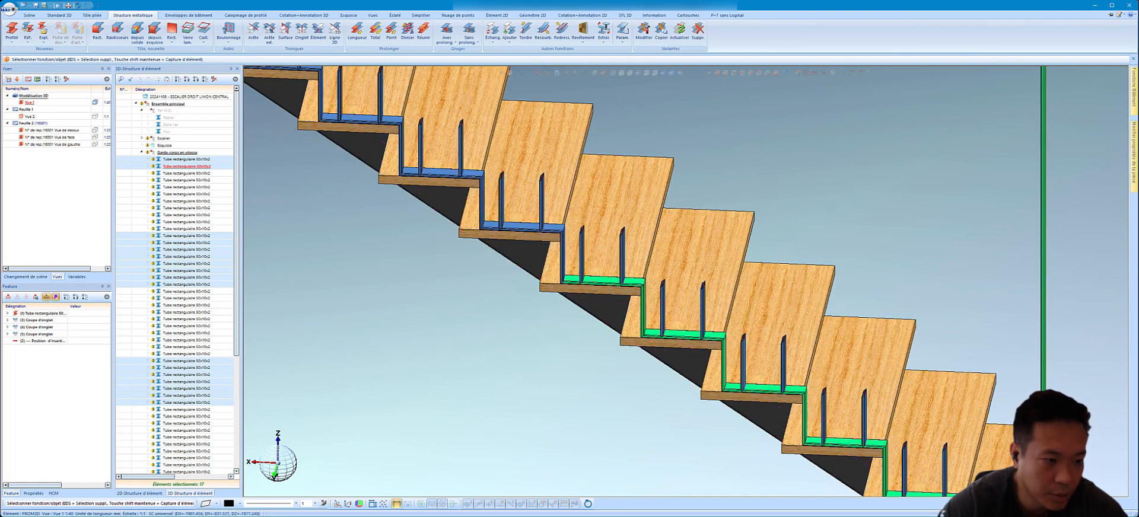
left_click(562, 251, "ctrl")
left_click(552, 232, "ctrl")
scroll(552, 231, "down", 3)
scroll(523, 211, "up", 4)
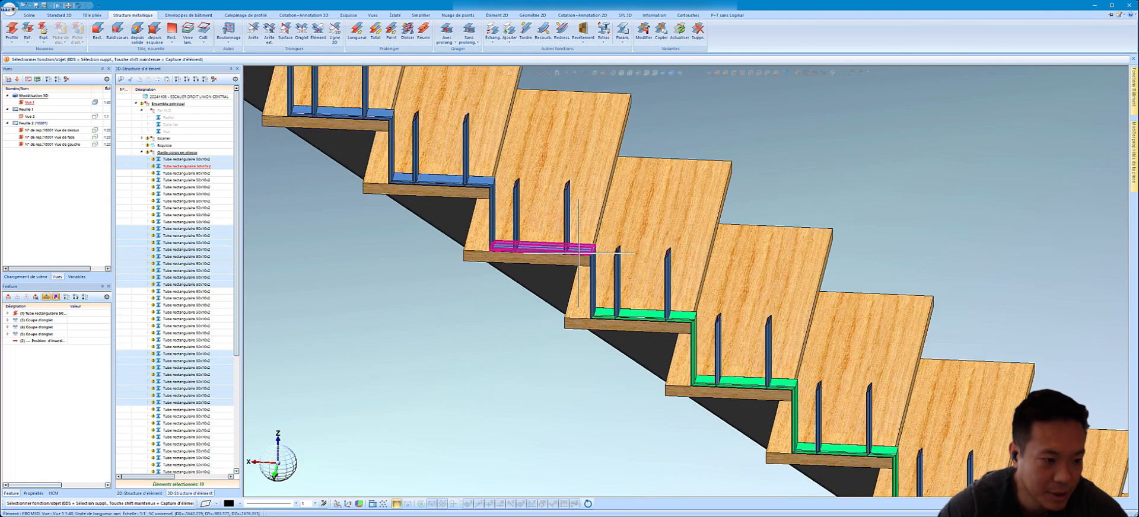
left_click(579, 254, "ctrl")
left_click(591, 265, "ctrl")
left_click(488, 217, "ctrl")
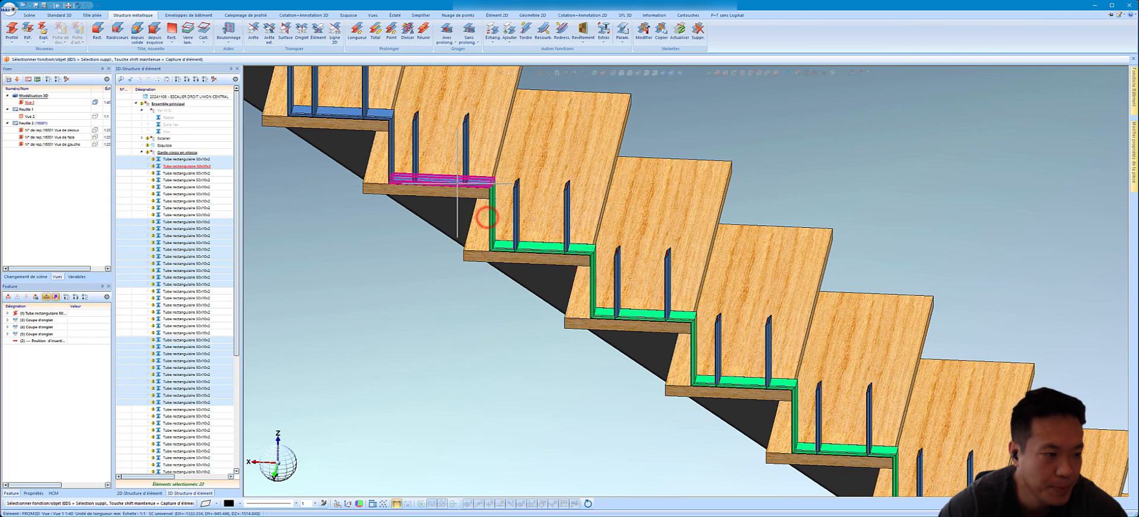
left_click(458, 184, "ctrl")
scroll(458, 184, "down", 3)
scroll(515, 190, "up", 3)
left_click(561, 243, "ctrl")
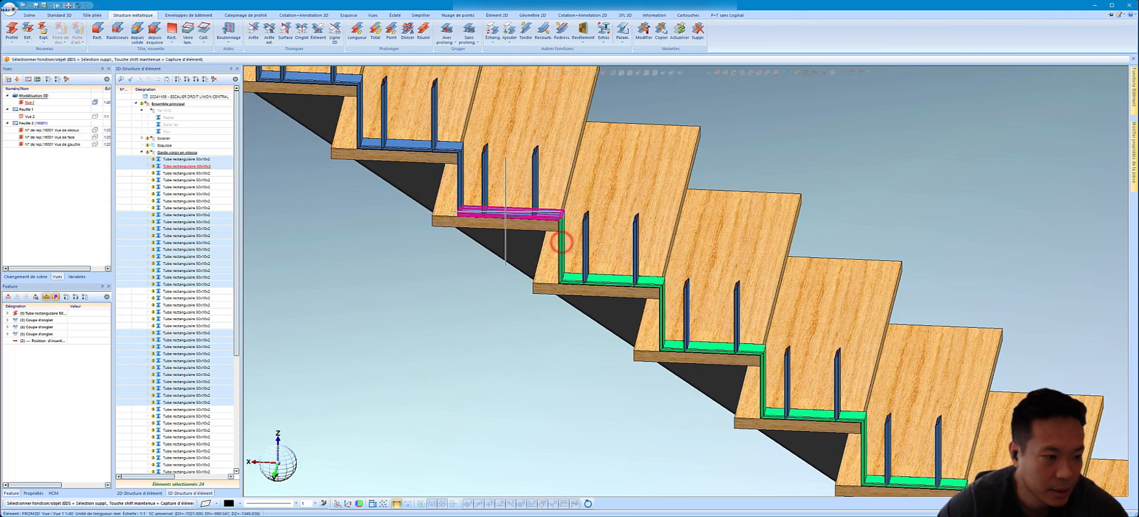
left_click(522, 215, "ctrl")
scroll(522, 215, "down", 3)
scroll(396, 119, "up", 3)
left_click(396, 117, "ctrl")
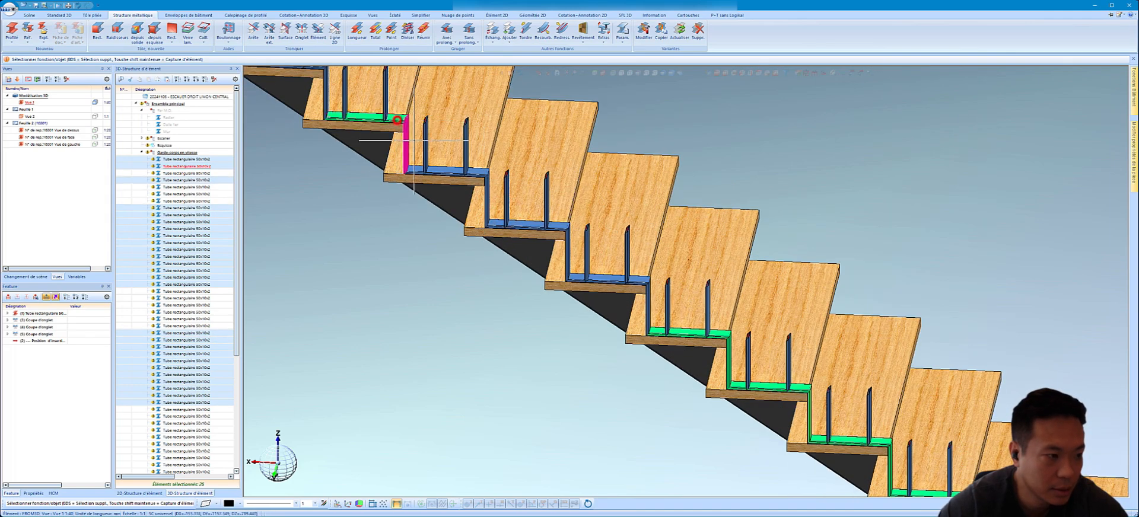
left_click(410, 143, "ctrl")
left_click(421, 169, "ctrl")
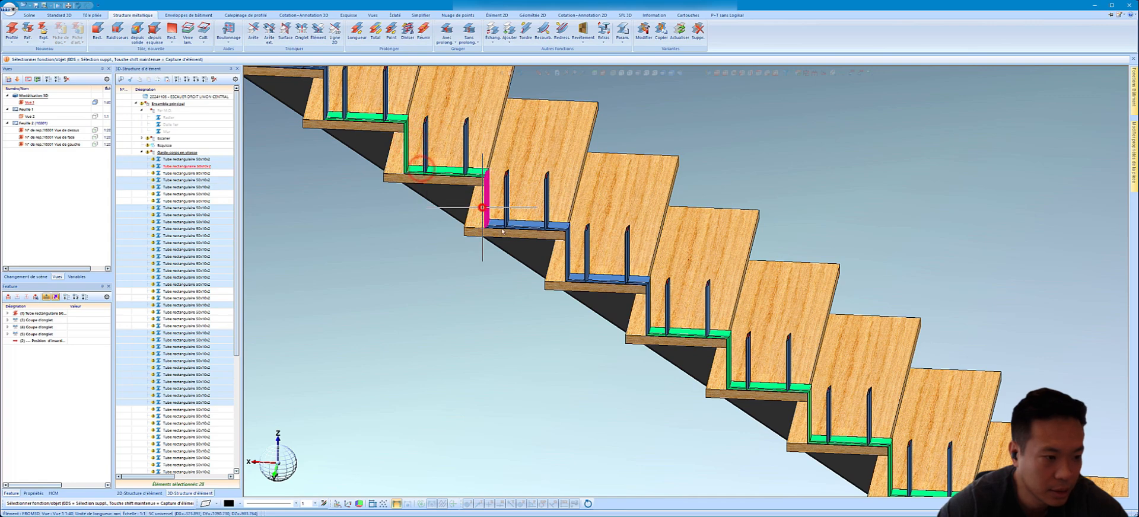
left_click(483, 207, "ctrl")
left_click(506, 224, "ctrl")
left_click(566, 253, "ctrl")
left_click(571, 273, "ctrl")
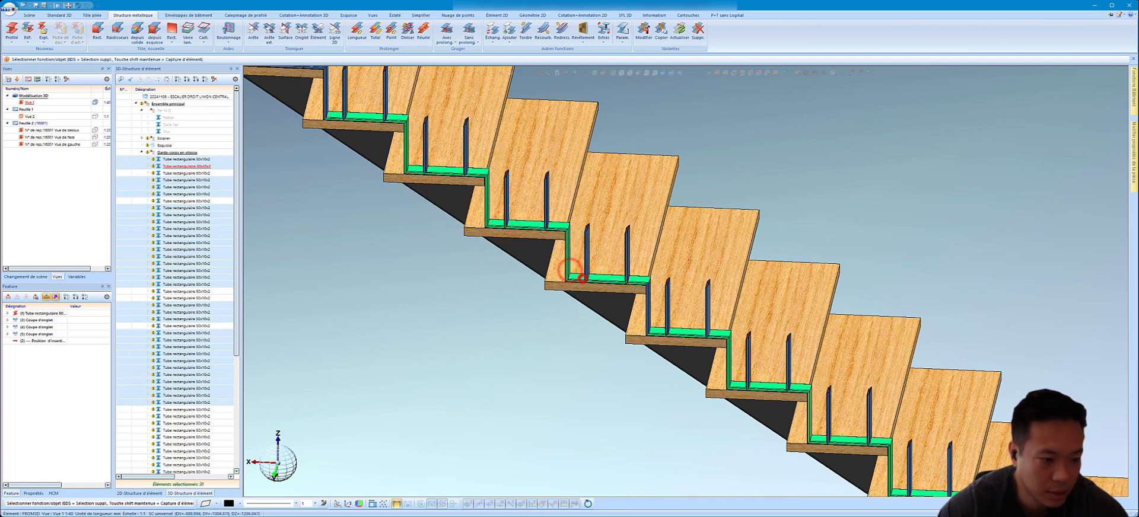
left_click(654, 312, "ctrl")
scroll(884, 403, "down", 2)
scroll(616, 234, "up", 2)
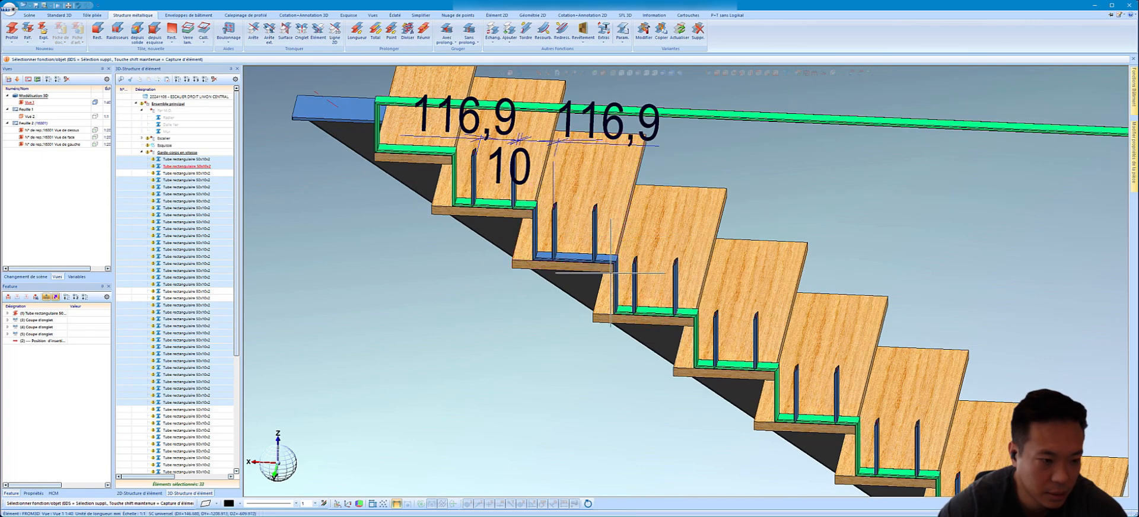
left_click(614, 282, "ctrl")
left_click(552, 256, "ctrl")
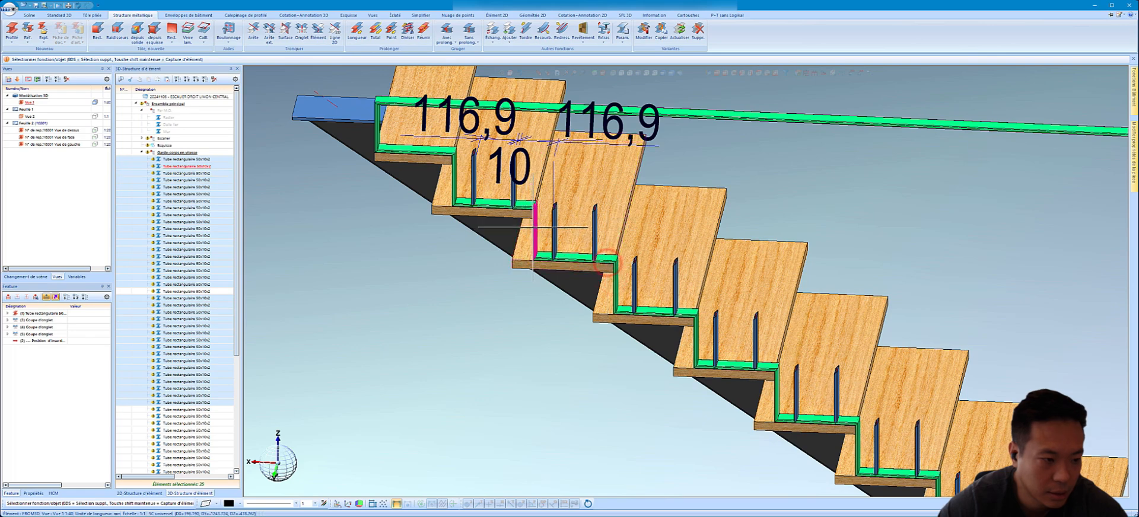
left_click(534, 229, "ctrl")
- Group the selected tubes into an assembly named Cadre extérieur, excluded from the bill of materials, with element type Ensemble de structure
right_click(188, 168)
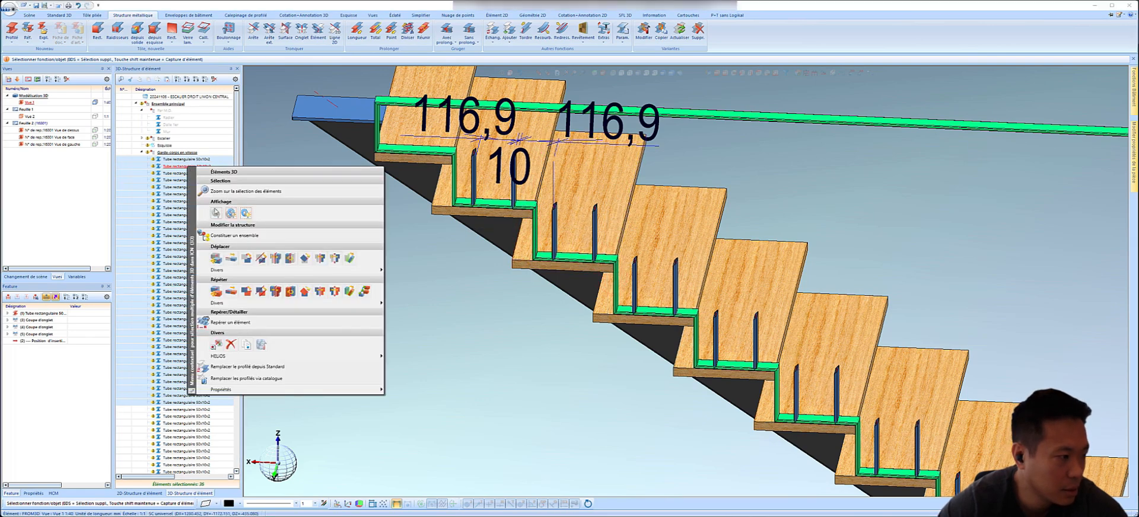
left_click(214, 233)
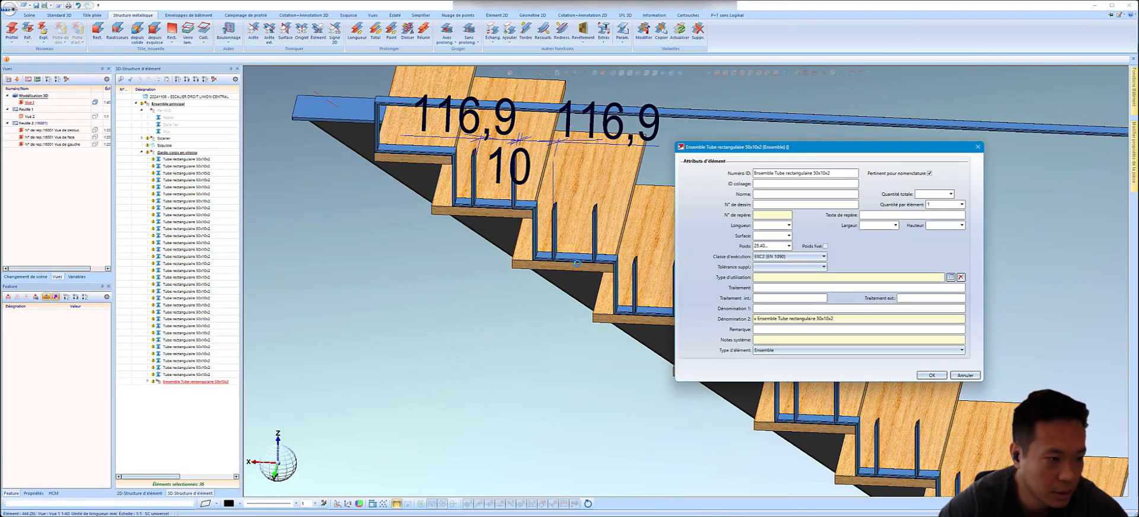
left_click(834, 175)
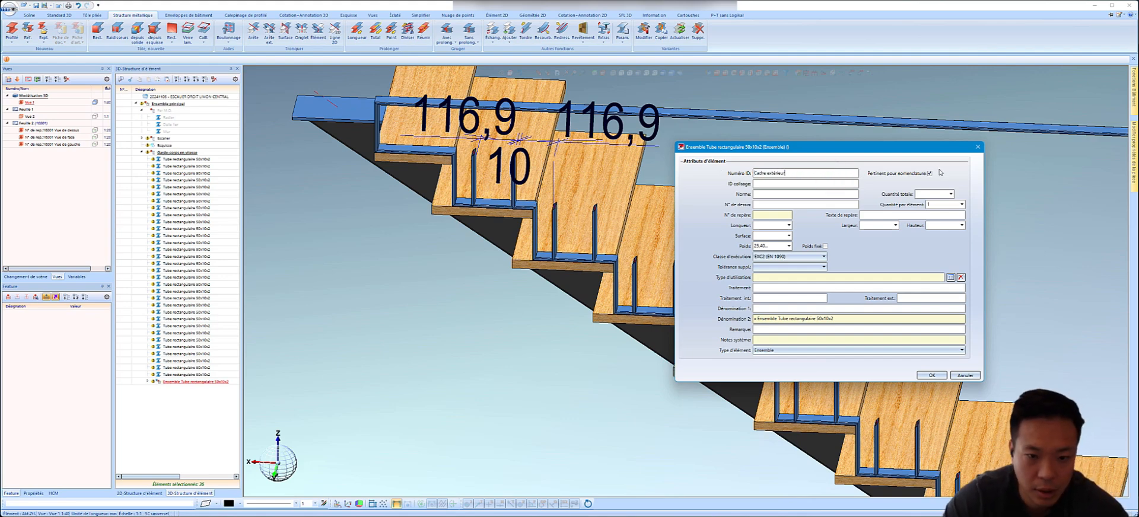
left_click(777, 351)
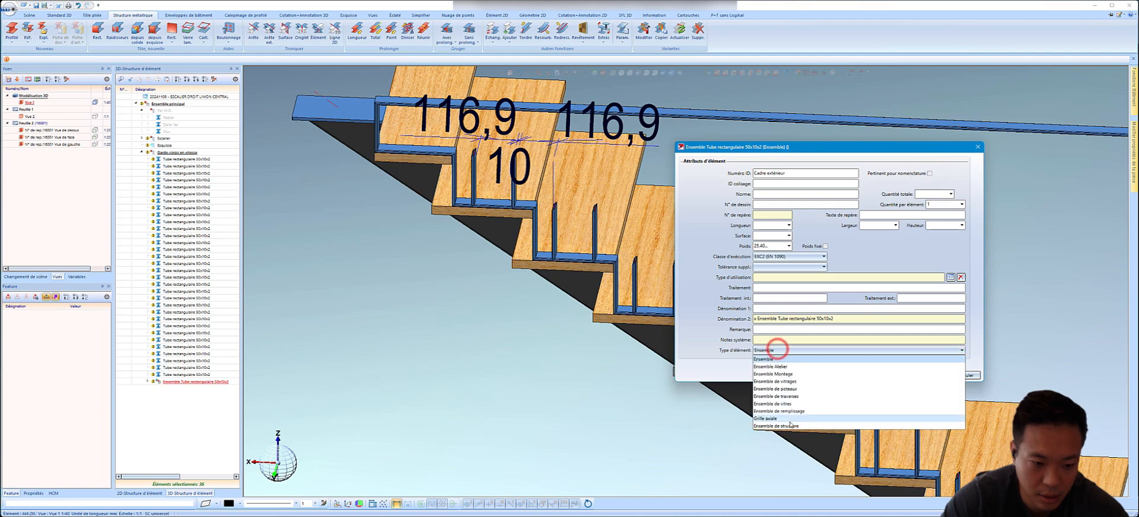
left_click(792, 424)
left_click(944, 375)
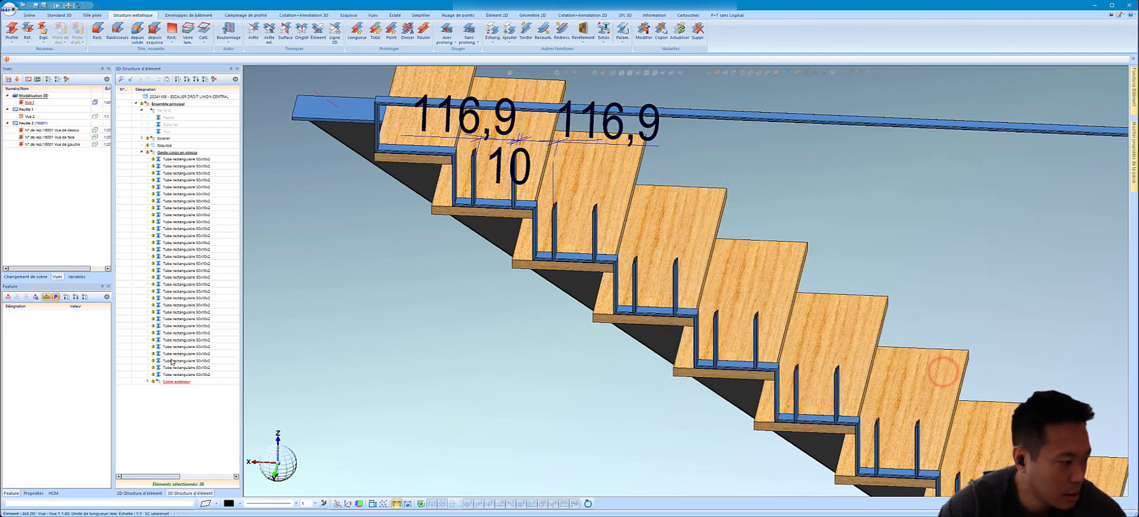
- Inspect the contents of the Cadre extérieur assembly and highlight all the vertical tubes left outside it
left_click(147, 381)
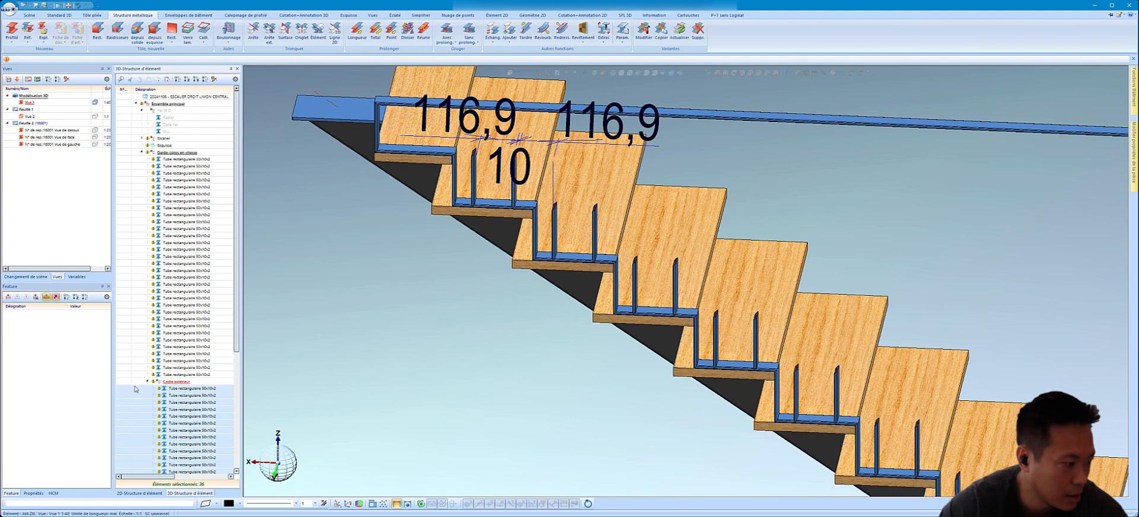
left_click(148, 382)
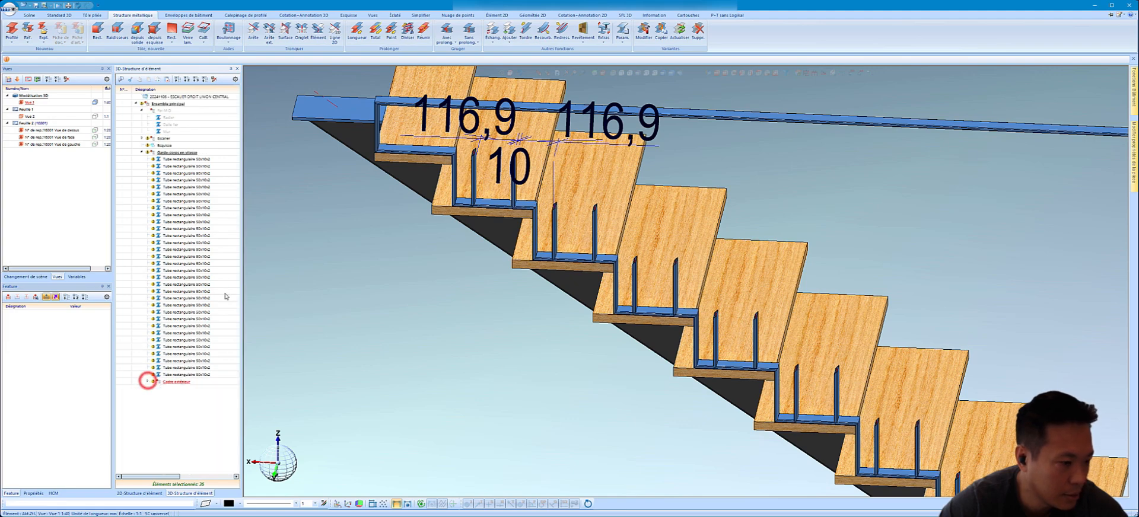
left_click(181, 382)
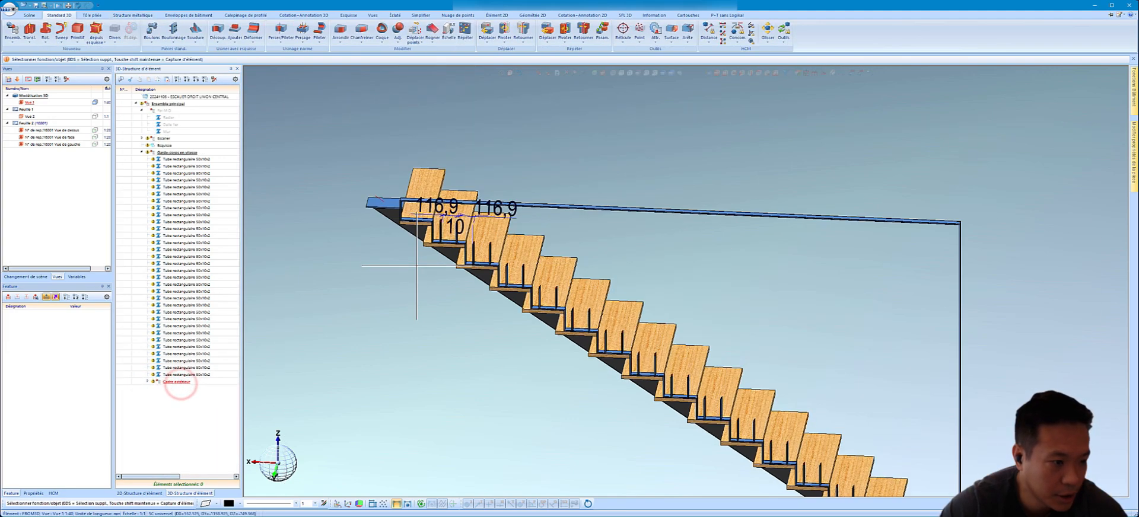
left_click(198, 159)
left_click(197, 374, "shift")
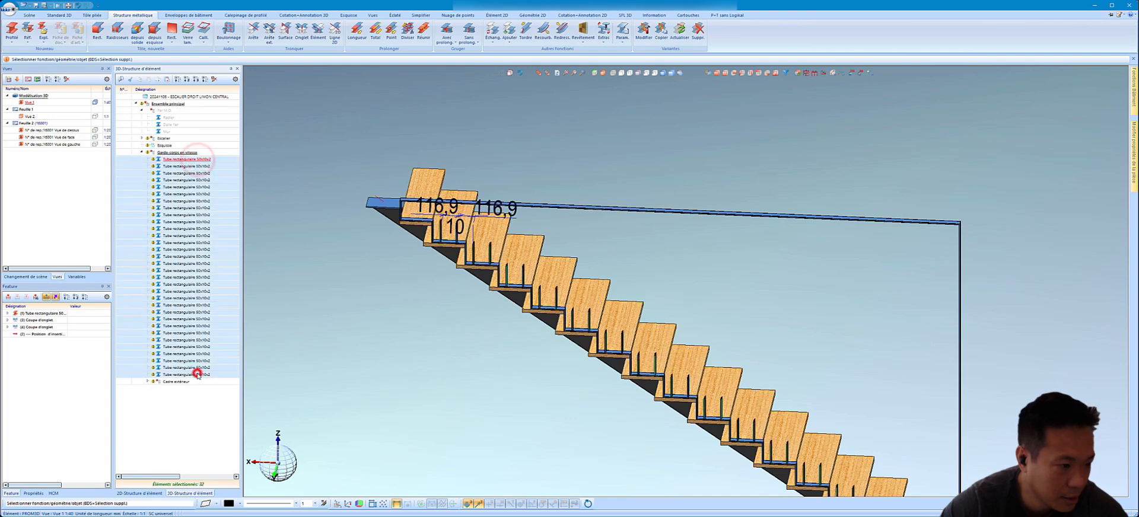
scroll(510, 321, "up", 10)
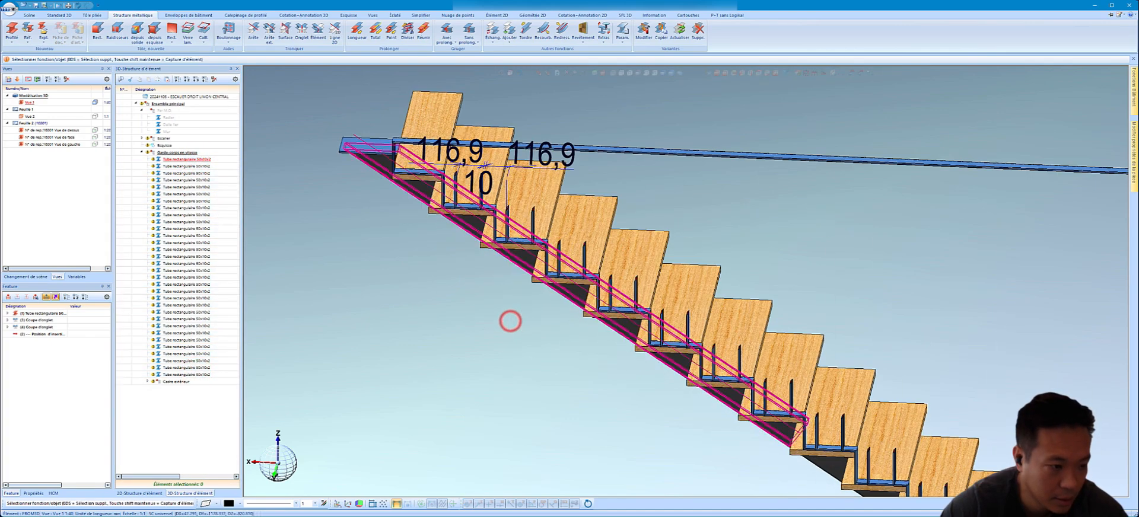
key("Escape")
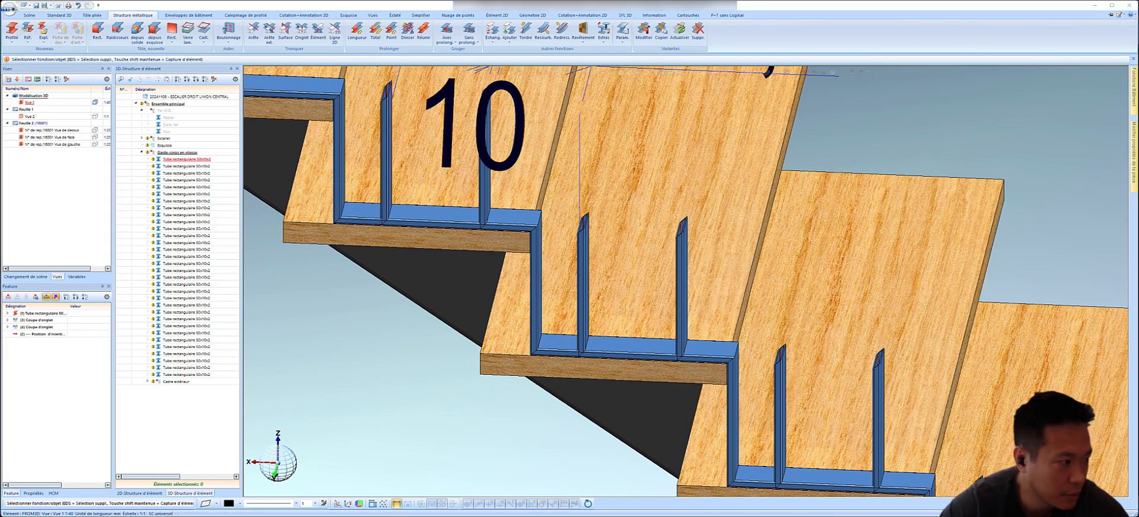
right_click(383, 181)
left_click(350, 270)
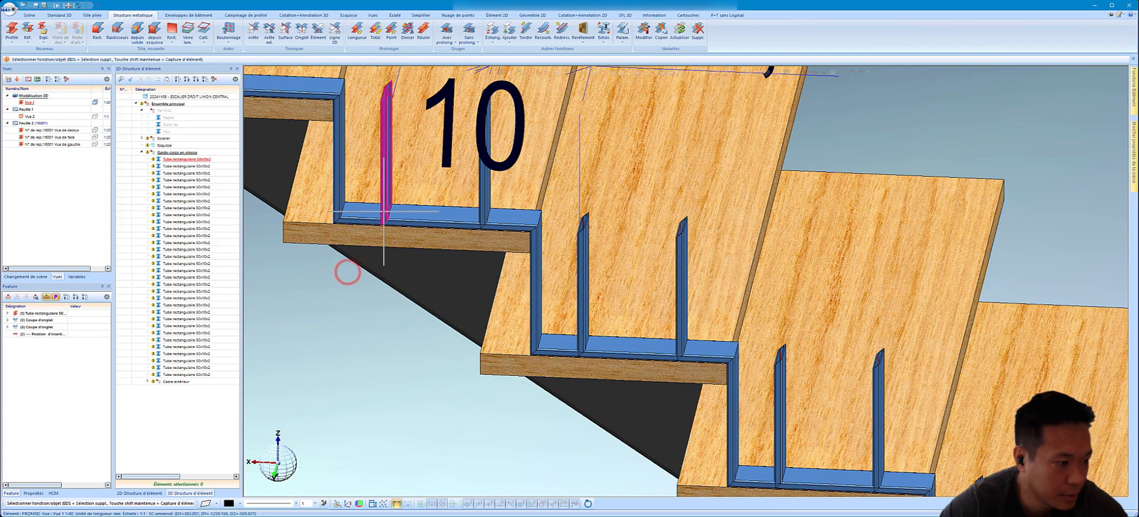
- Trim the two vertical tubes on the second tread from the top to the edge of the horizontal frame tube beneath them
right_click(385, 237)
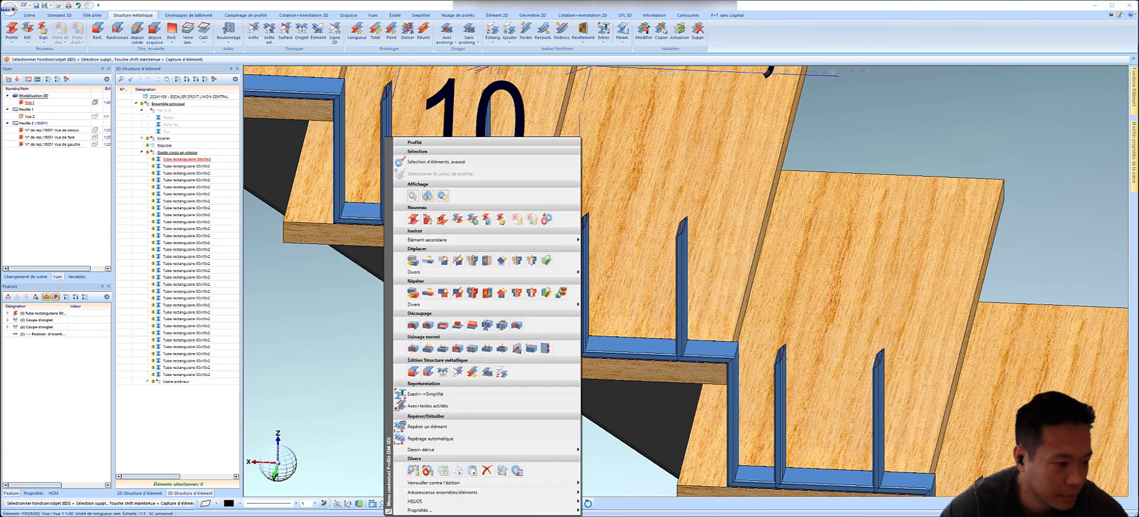
left_click(336, 342)
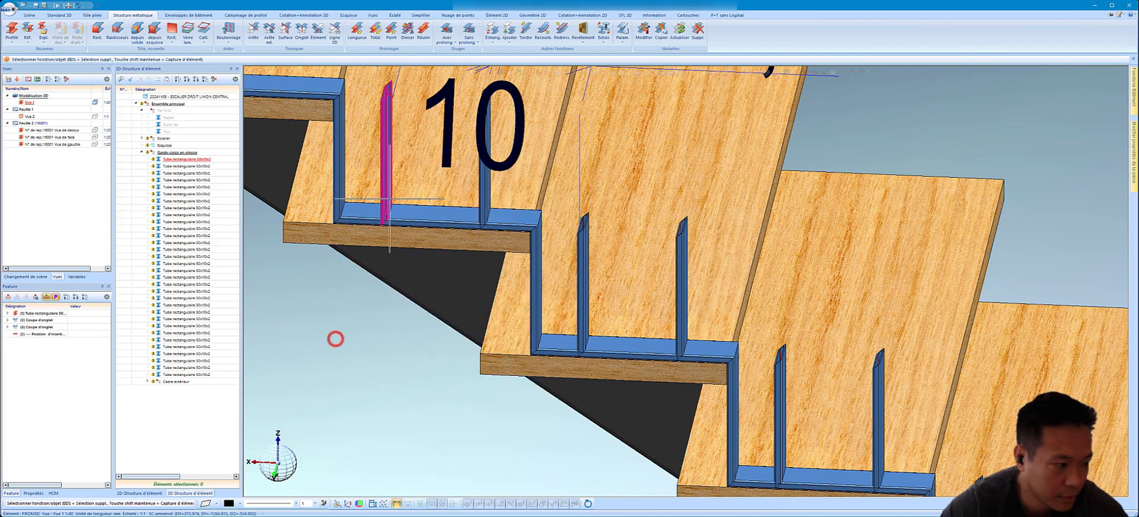
right_click(487, 214)
left_click(546, 352)
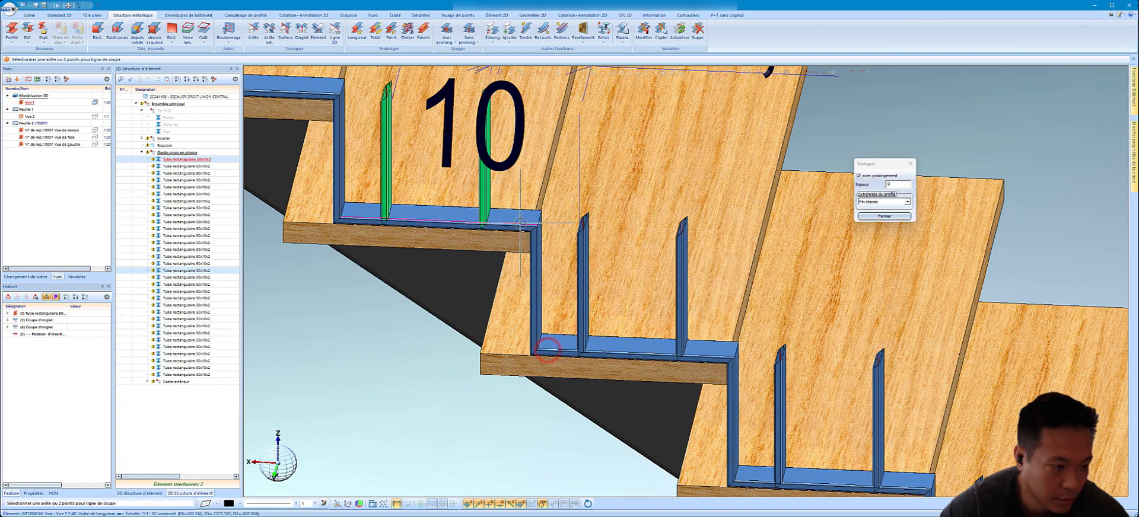
left_click(520, 224)
scroll(538, 265, "down", 2)
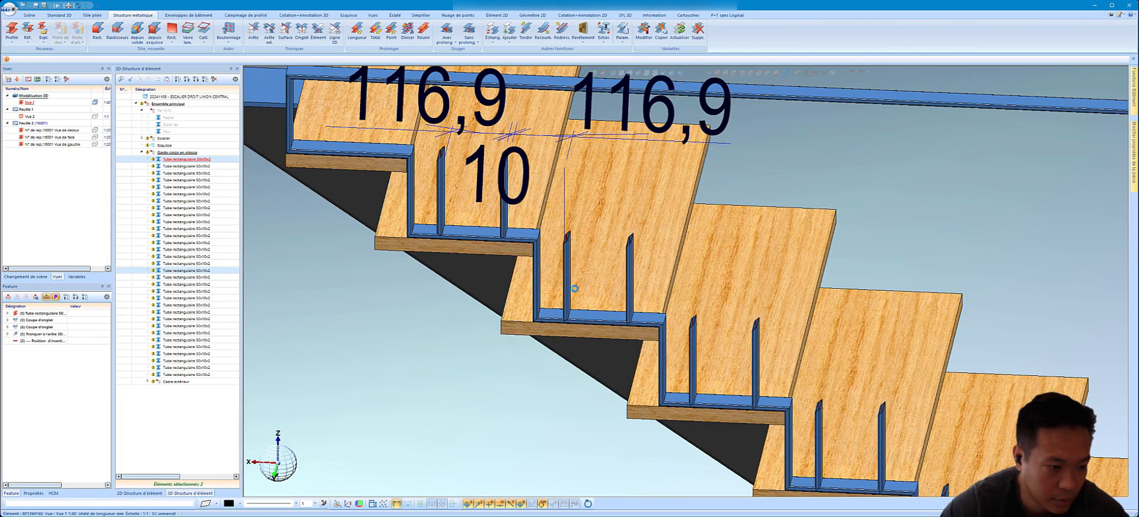
- Trim the two vertical tubes on the third tread from the top to the edge of that tread's horizontal frame tube
left_click(572, 288)
left_click(631, 292, "ctrl")
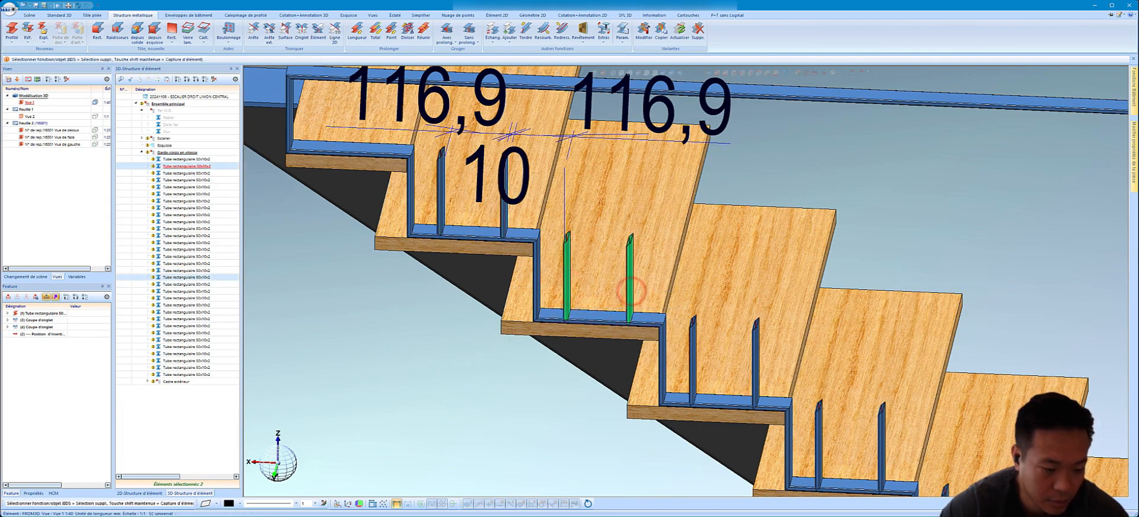
right_click(643, 296)
left_click(700, 219)
scroll(699, 215, "up", 3)
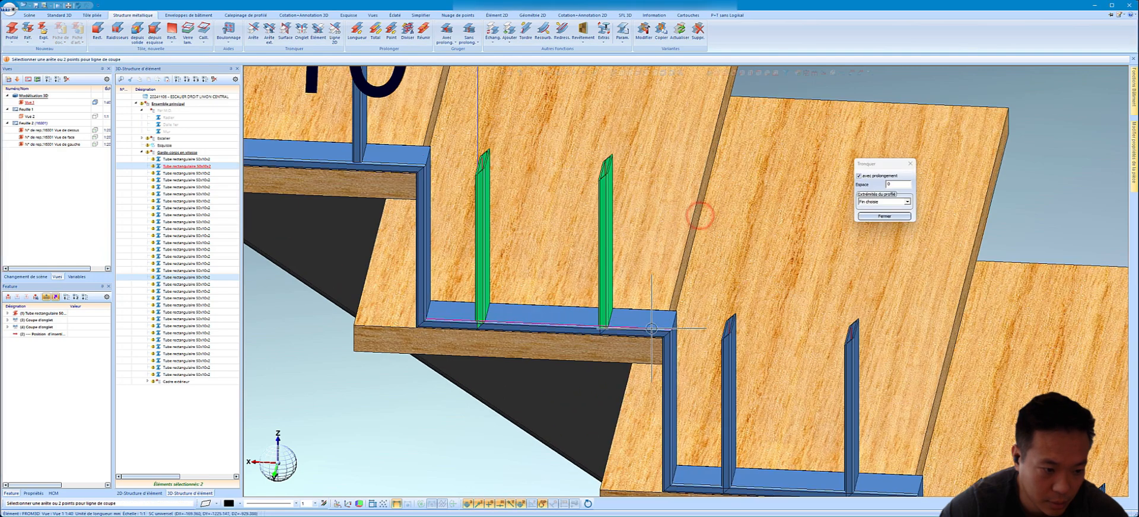
left_click(651, 328)
scroll(567, 222, "down", 5)
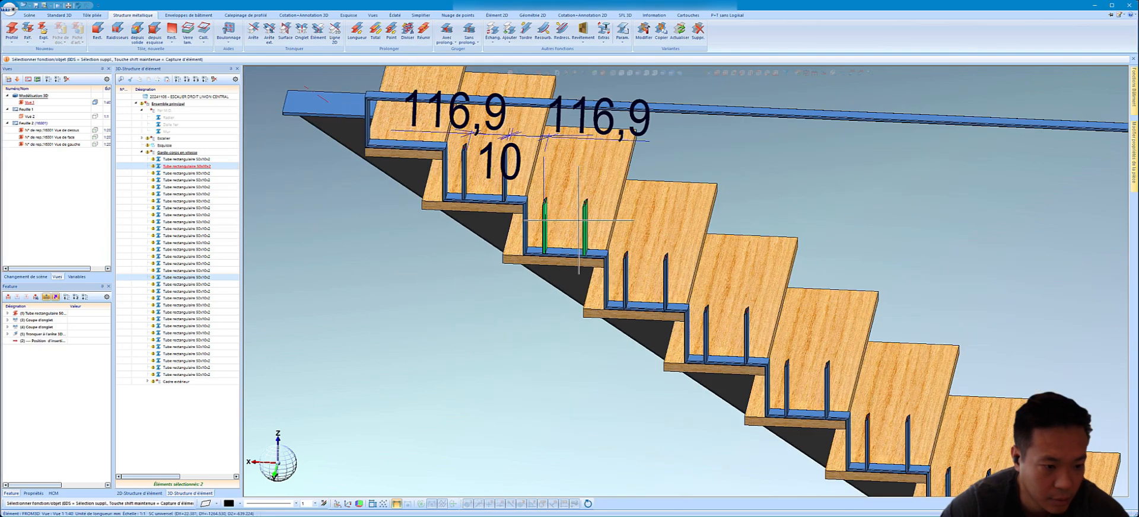
- Delete all the vertical infill tubes from the fourth tread down to the lowest tread, keeping the two trimmed pairs above
scroll(622, 253, "up", 4)
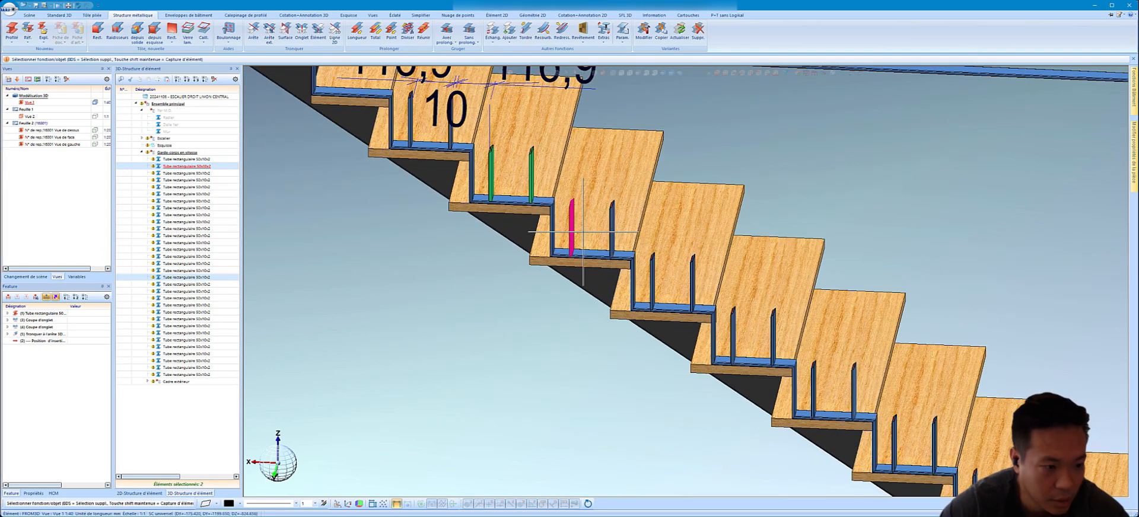
left_click(578, 230)
left_click(615, 226, "ctrl")
left_click(652, 278, "ctrl")
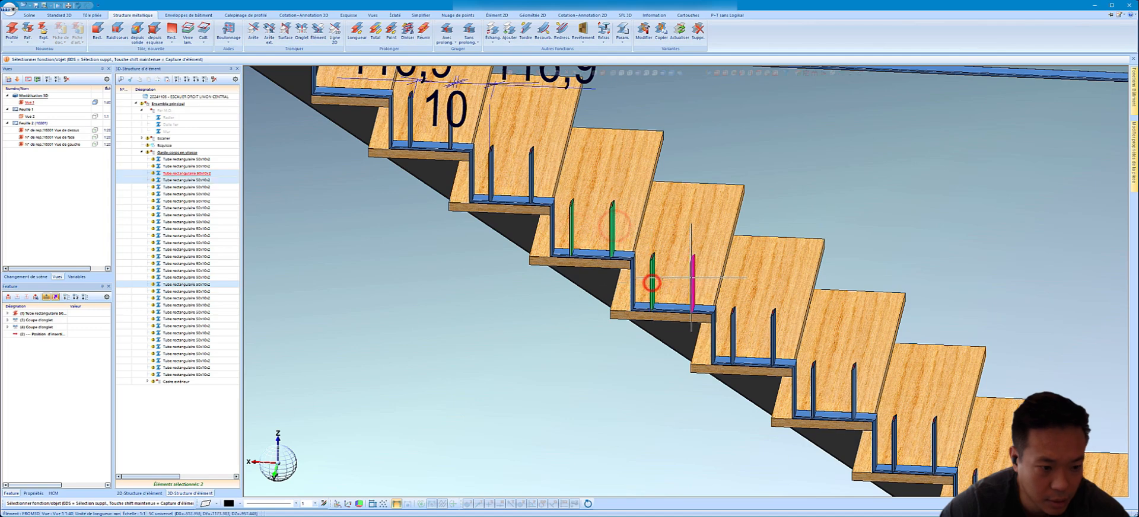
left_click(692, 279, "ctrl")
left_click(733, 327, "ctrl")
left_click(773, 329, "ctrl")
scroll(772, 331, "down", 1)
scroll(772, 332, "down", 1)
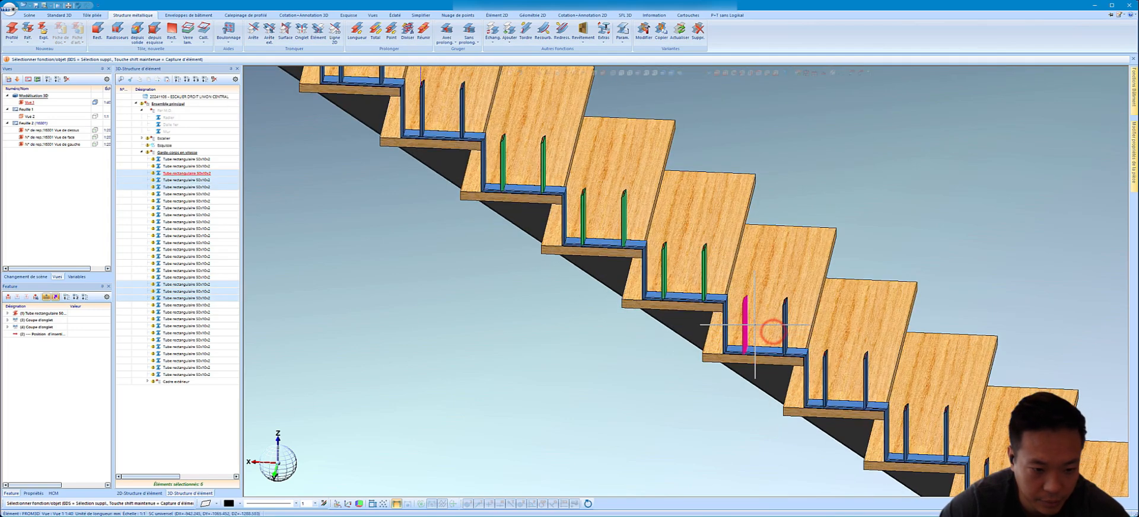
left_click(739, 320, "ctrl")
left_click(784, 322, "ctrl")
scroll(299, 235, "down", 1)
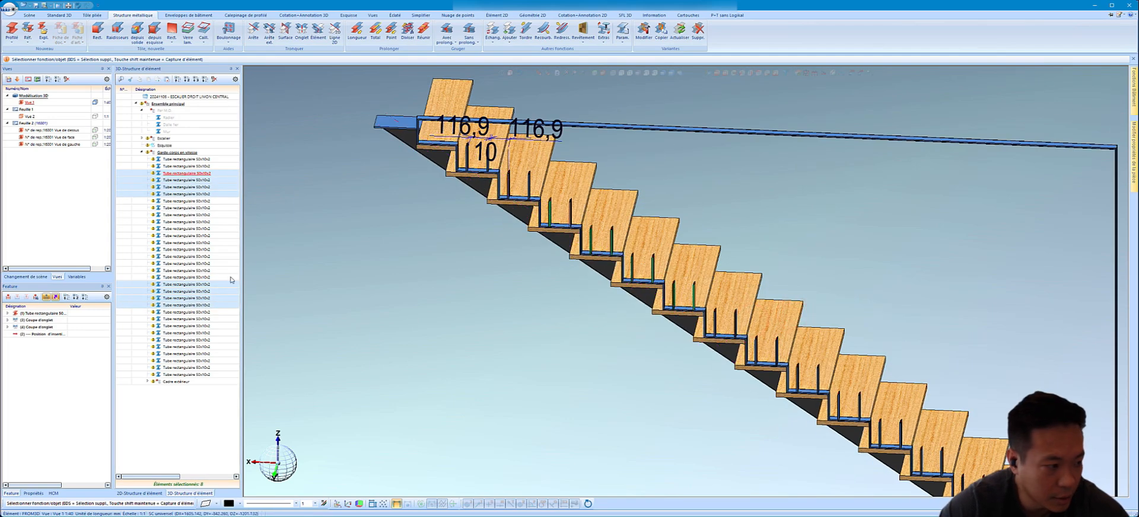
scroll(718, 315, "up", 2)
left_click(719, 310, "ctrl")
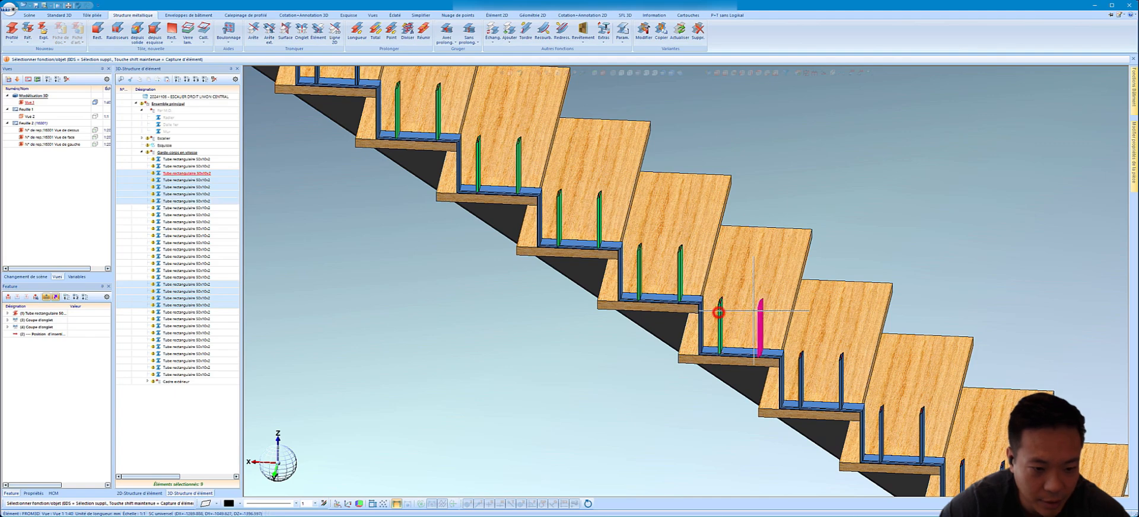
left_click(756, 310, "ctrl")
scroll(755, 310, "down", 2)
scroll(755, 310, "up", 2)
left_click(722, 304, "ctrl")
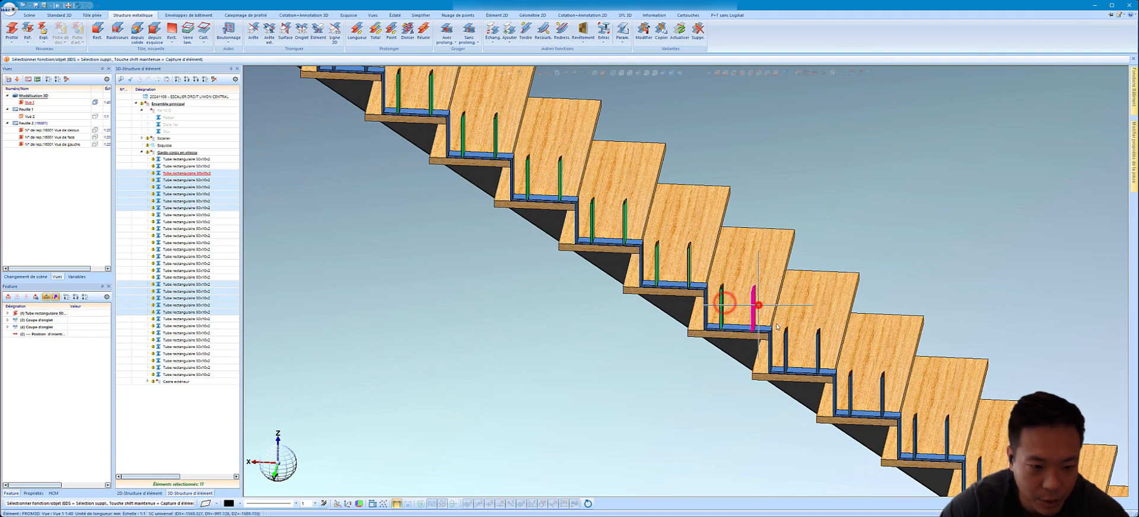
left_click(754, 307, "ctrl")
left_click(786, 345, "ctrl")
left_click(818, 346, "ctrl")
left_click(850, 387, "ctrl")
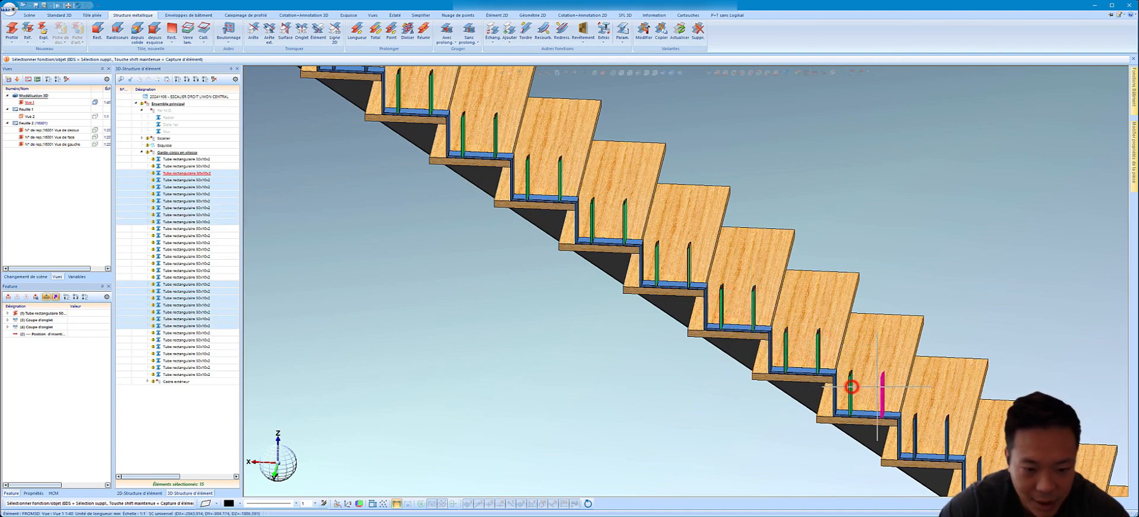
left_click(882, 391, "ctrl")
scroll(882, 392, "down", 2)
scroll(781, 326, "up", 2)
left_click(781, 326, "ctrl")
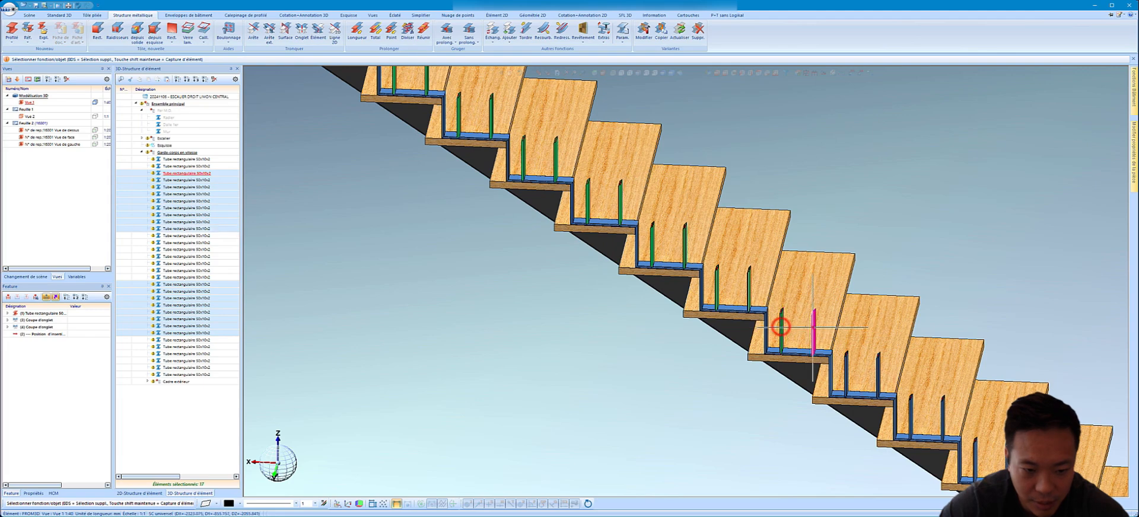
left_click(814, 327, "ctrl")
left_click(845, 362, "ctrl")
left_click(882, 373, "ctrl")
scroll(884, 374, "down", 1)
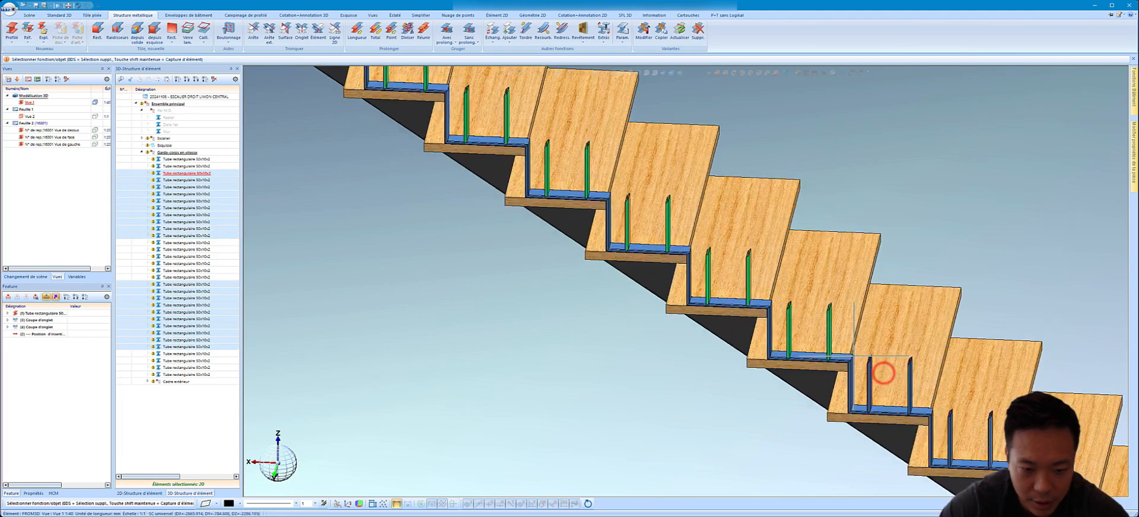
scroll(872, 385, "up", 1)
left_click(872, 369, "ctrl")
left_click(923, 380, "ctrl")
scroll(928, 372, "down", 1)
scroll(929, 373, "up", 1)
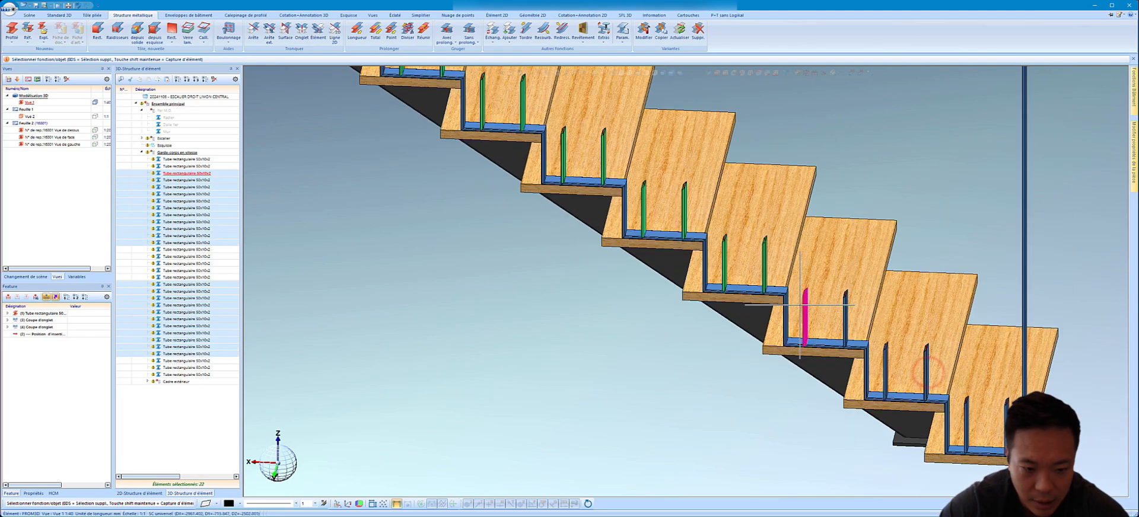
left_click(805, 317, "ctrl")
left_click(847, 313, "ctrl")
left_click(884, 362, "ctrl")
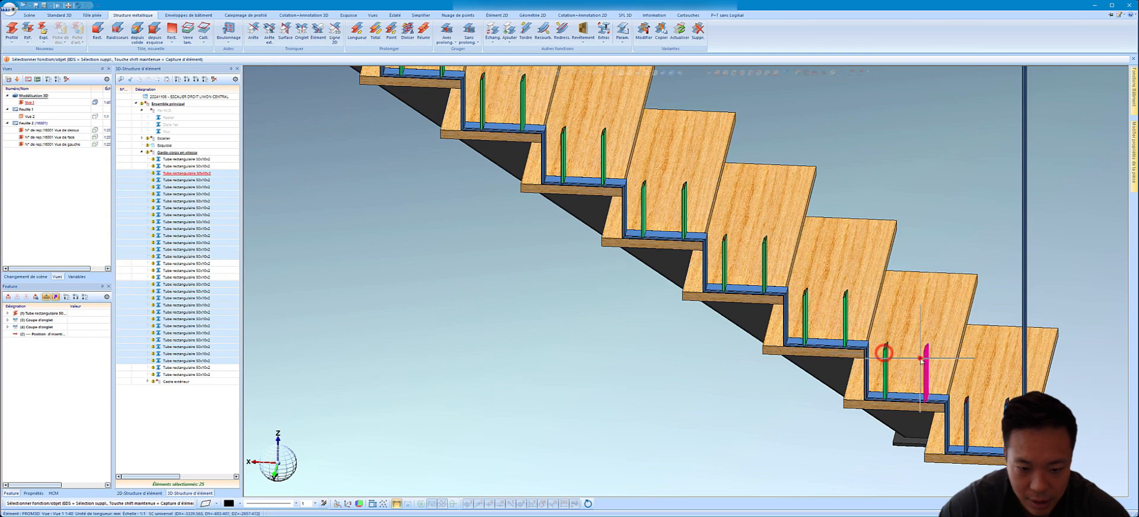
left_click(924, 365, "ctrl")
left_click(969, 411, "ctrl")
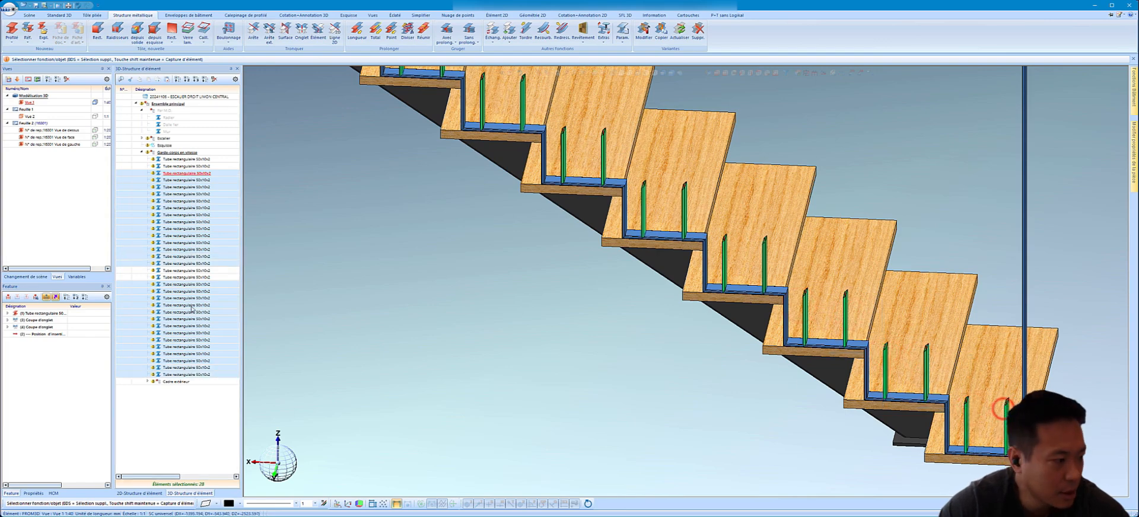
right_click(220, 372)
left_click(246, 271)
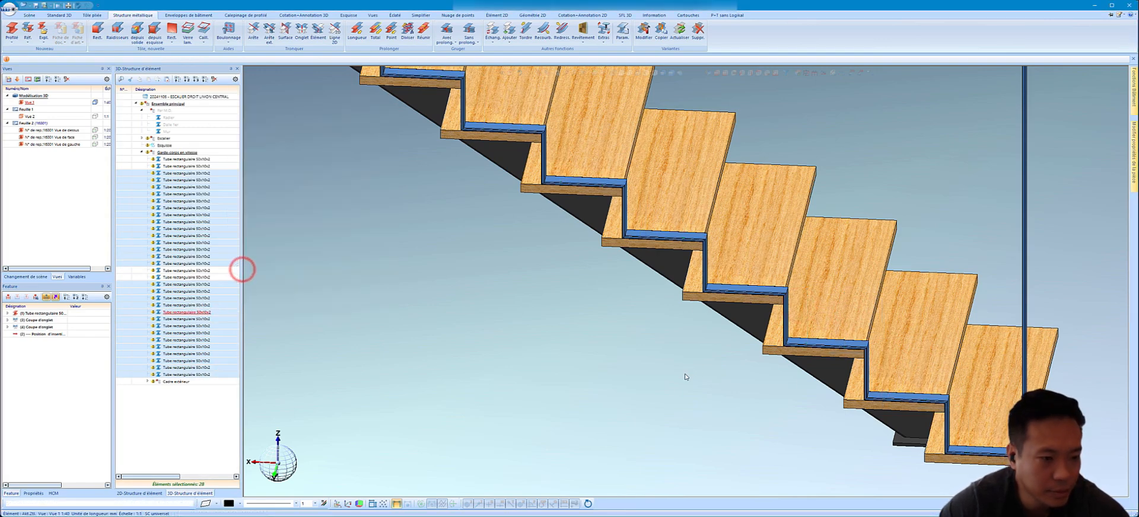
- Trim the third tread's two vertical tubes, with extension and 0 spacing, to the lower edge of the top rail
scroll(688, 371, "down", 4)
scroll(594, 275, "up", 6)
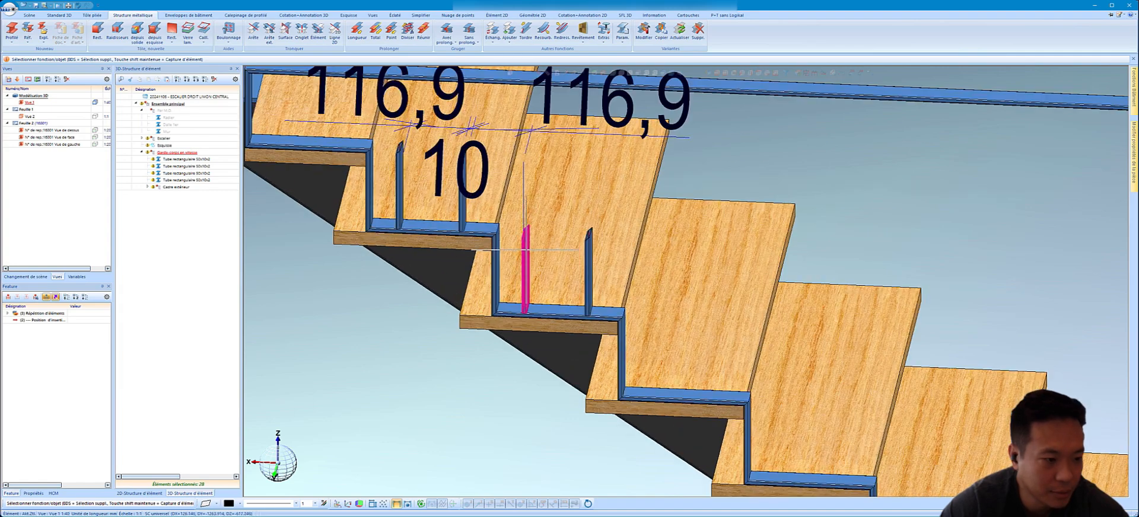
left_click(587, 261)
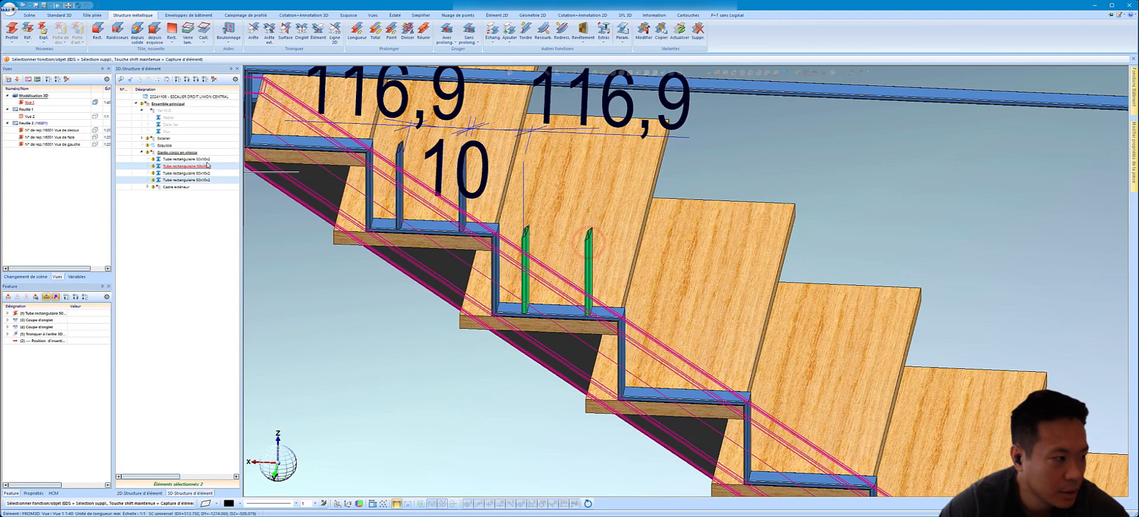
right_click(546, 232)
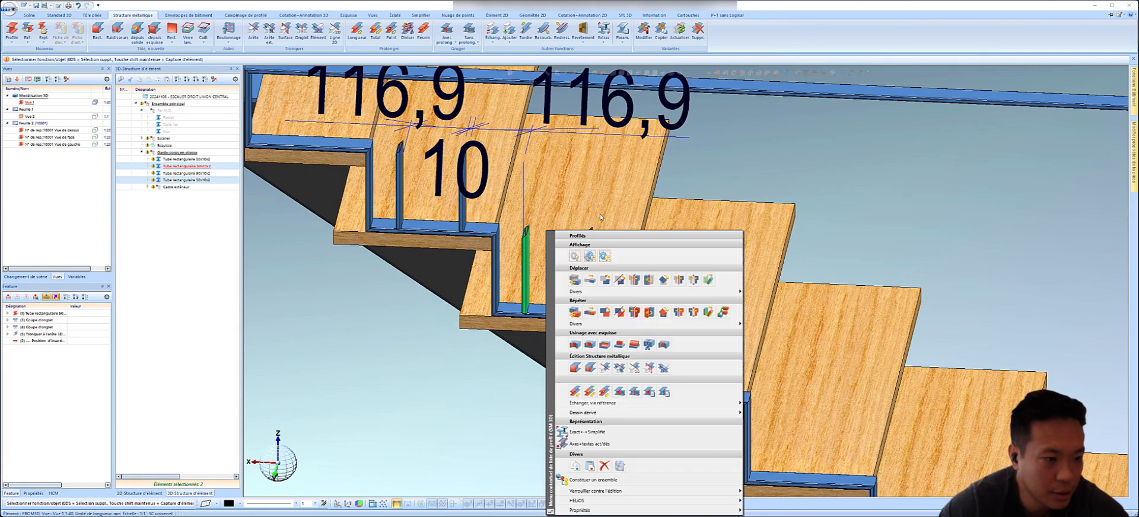
left_click(589, 367)
scroll(600, 378, "down", 3)
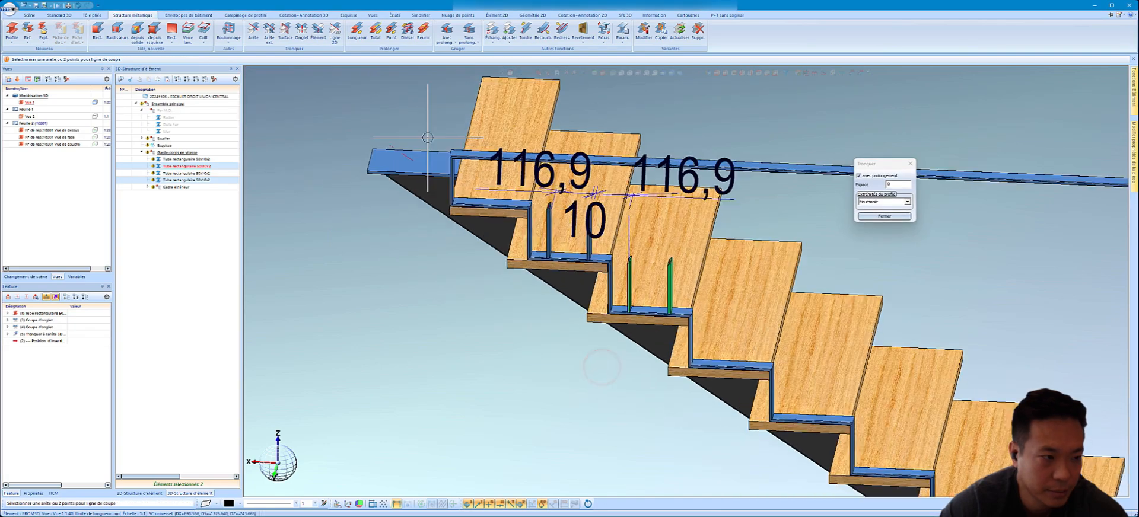
scroll(556, 175, "up", 8)
scroll(556, 173, "down", 3)
scroll(527, 166, "up", 5)
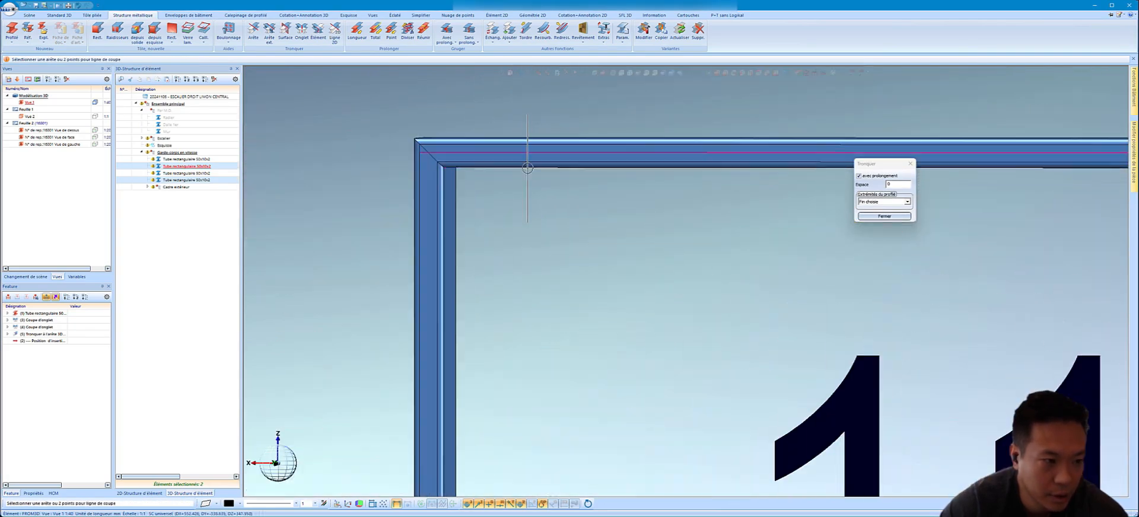
left_click(527, 166)
scroll(504, 175, "down", 5)
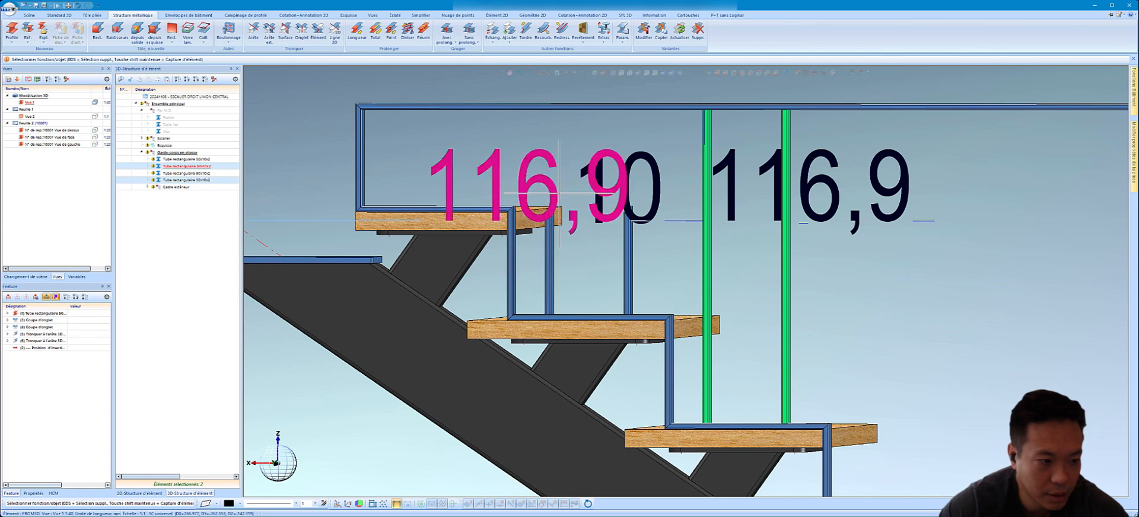
- Extend the second tread's two vertical tubes to the lower edge of the top rail with the trim-with-extension option
right_click(556, 235)
left_click(588, 451)
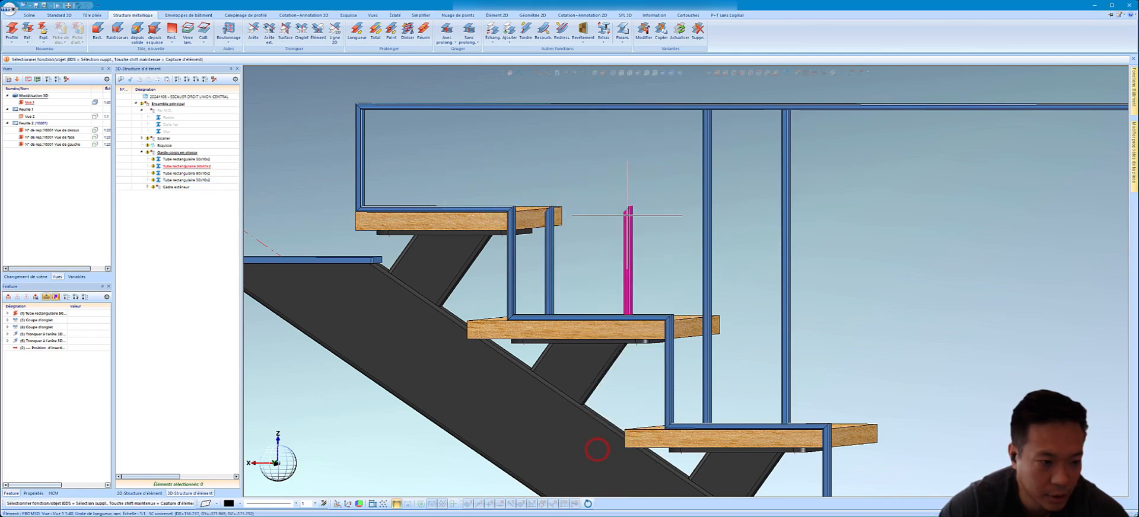
left_click(627, 217)
left_click(551, 218)
right_click(550, 217)
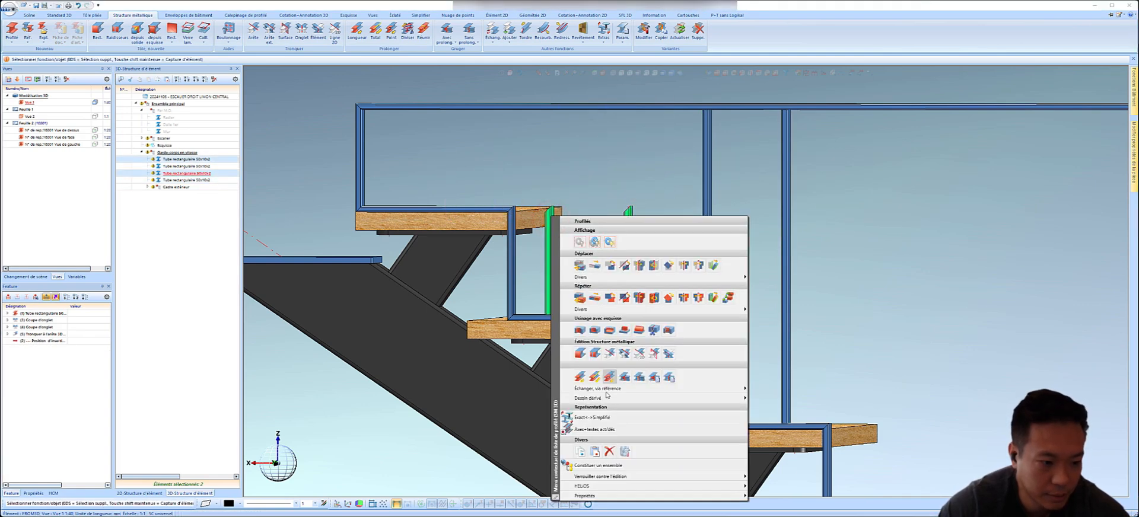
left_click(610, 354)
scroll(610, 348, "up", 3)
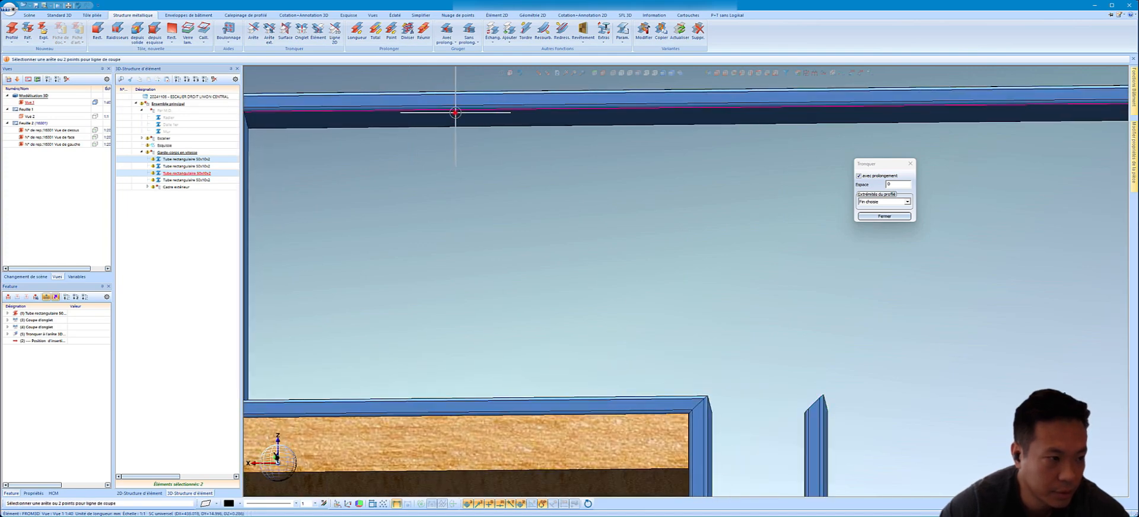
left_click(456, 113)
scroll(462, 220, "down", 5)
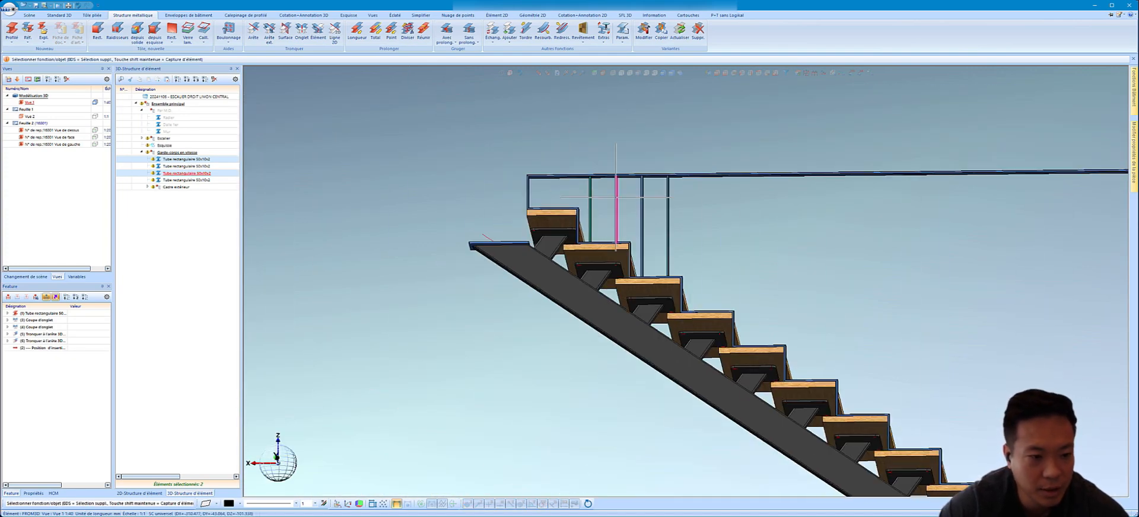
middle_click_drag(616, 201, 635, 255)
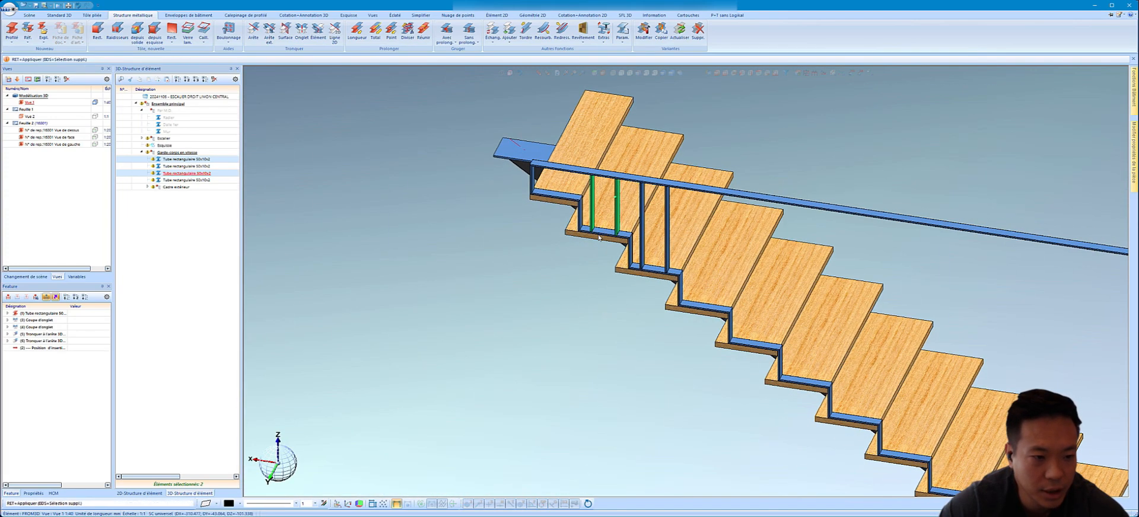
- Group the third tread's two vertical tubes into an "Ensemble de structure" assembly named Barreaux, excluded from the parts list
left_click(184, 181)
left_click(189, 167, "ctrl")
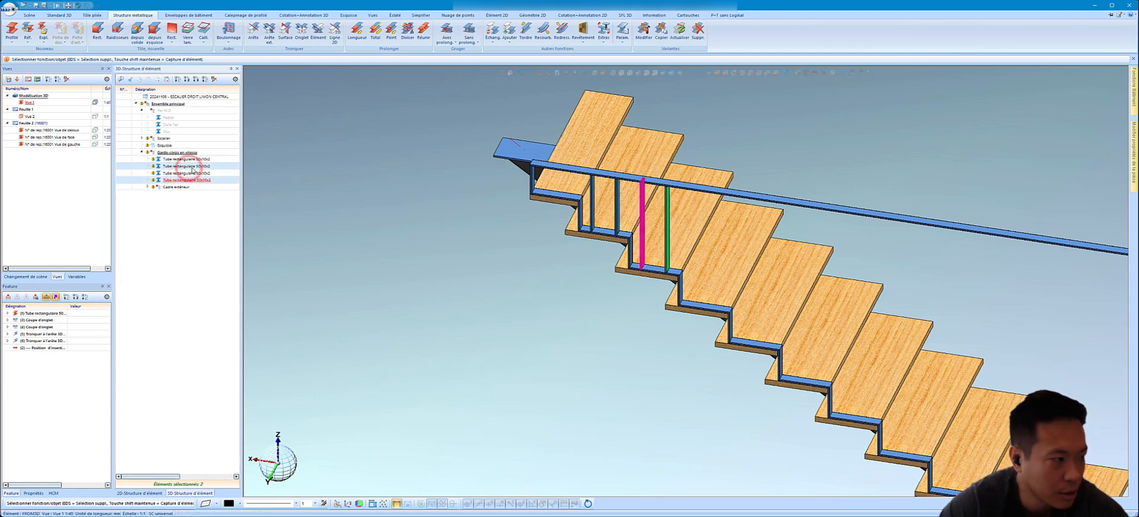
right_click(191, 169)
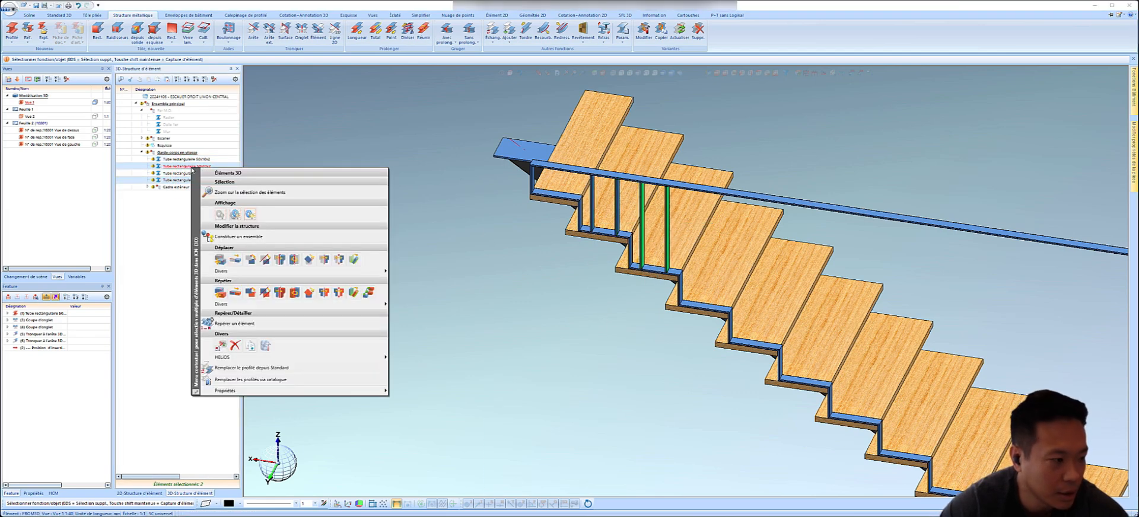
left_click(168, 255)
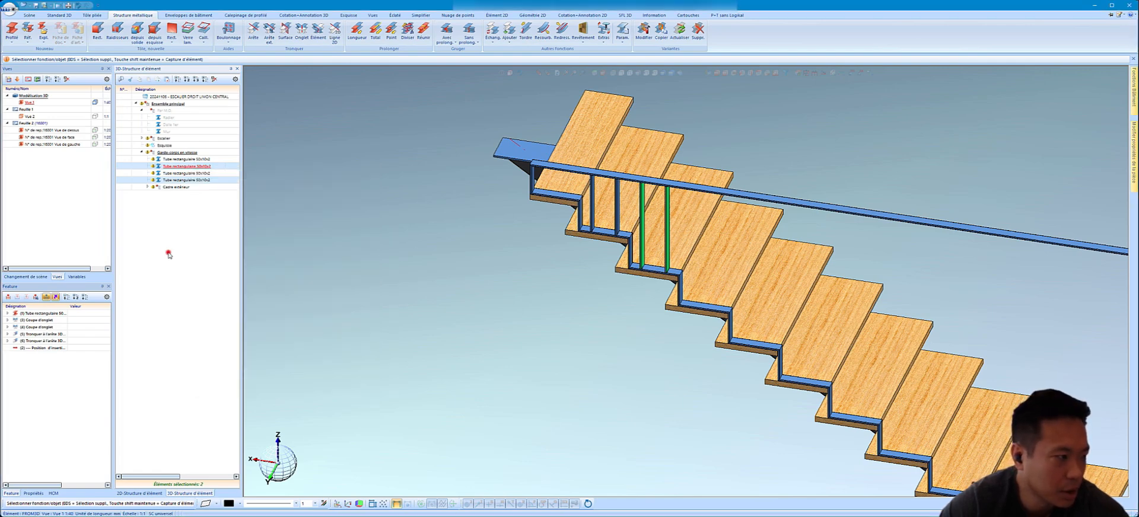
right_click(195, 169)
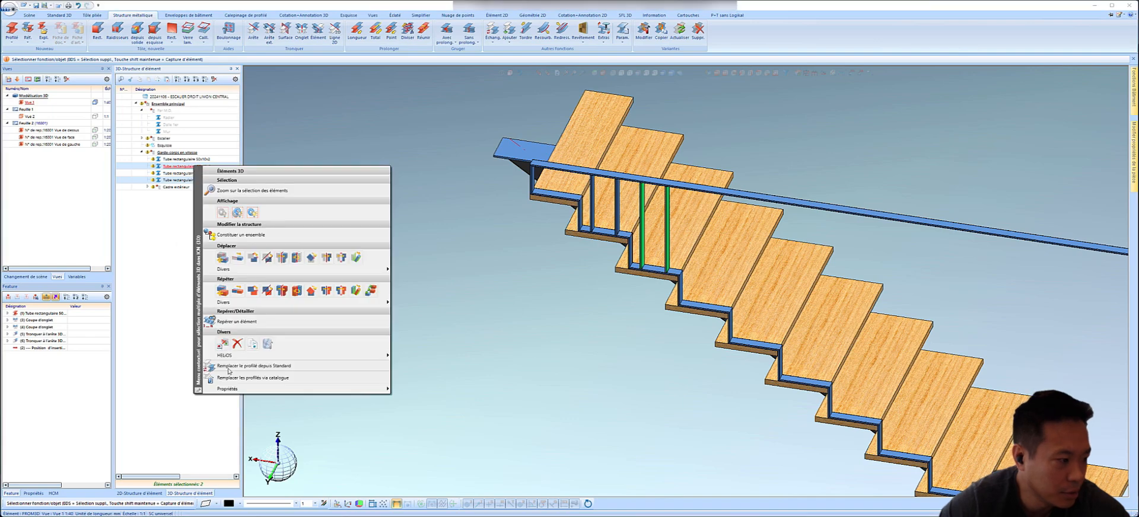
left_click(259, 237)
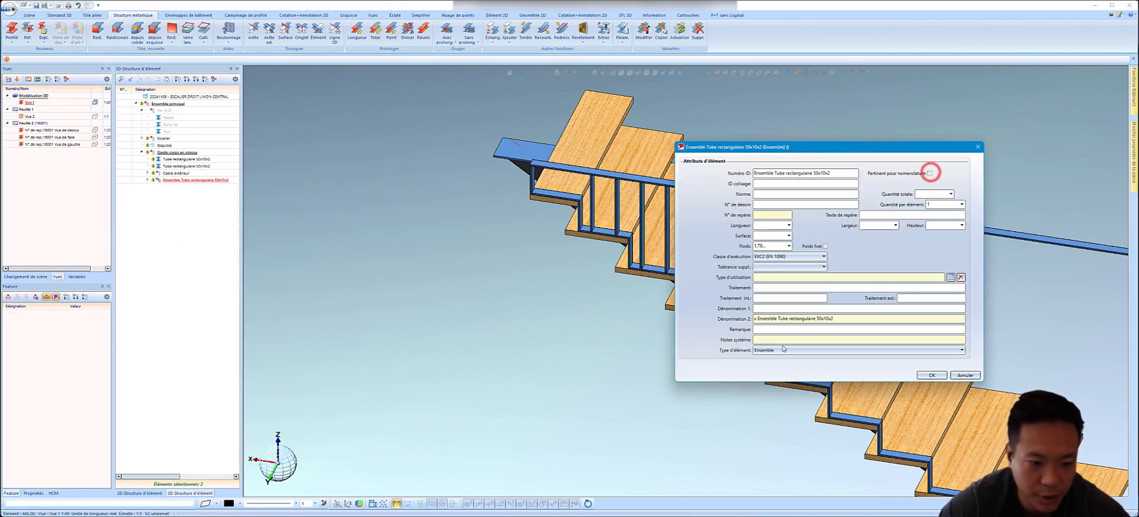
left_click(783, 350)
left_click(799, 426)
left_click_drag(834, 174, 695, 175)
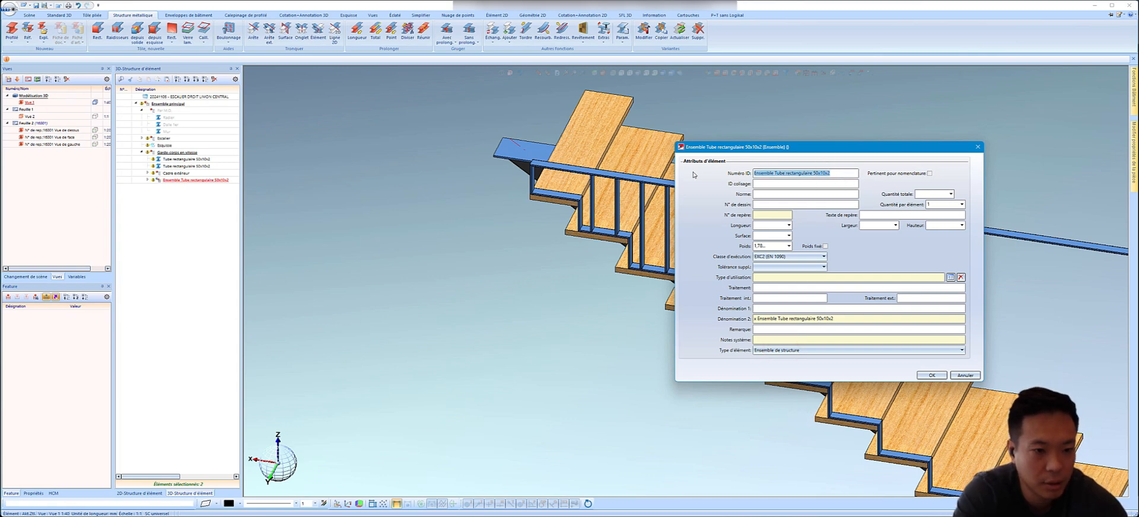
type("Barreaux")
key("Return")
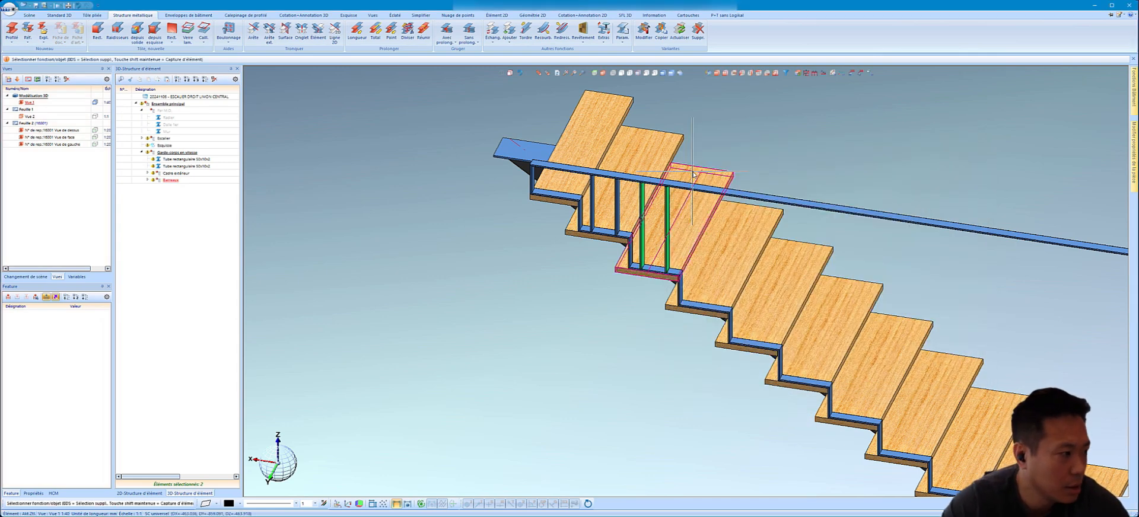
- Group the second tread's two vertical tubes into their own "Ensemble de structure" named Barreaux, excluded from the parts list
right_click(195, 162)
left_click(235, 236)
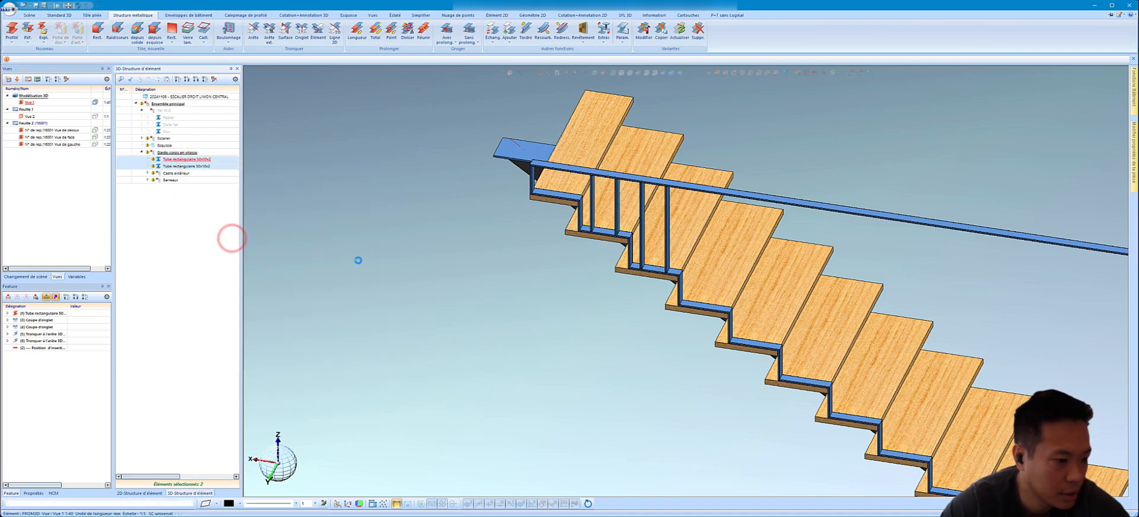
left_click(782, 350)
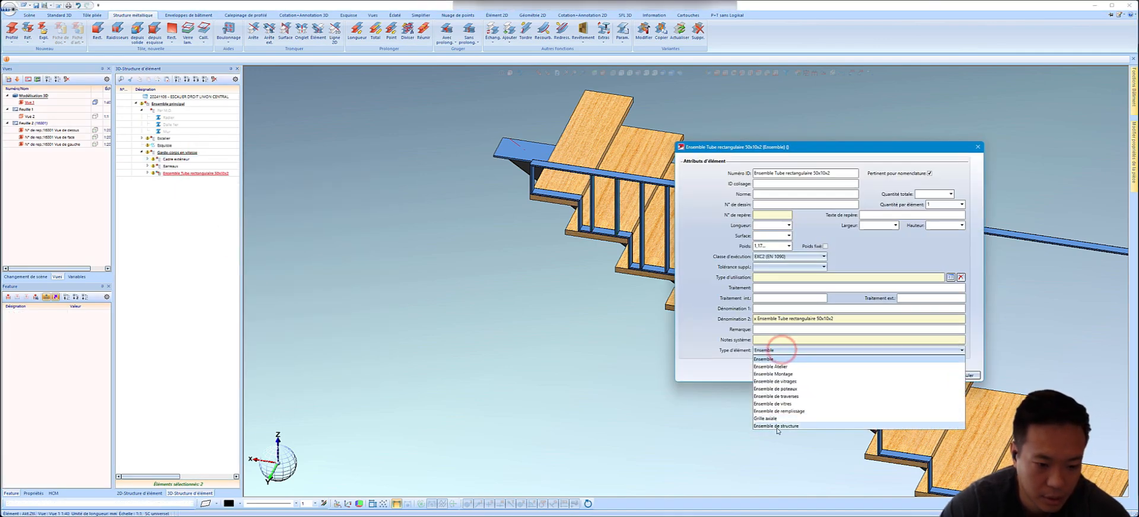
left_click(777, 427)
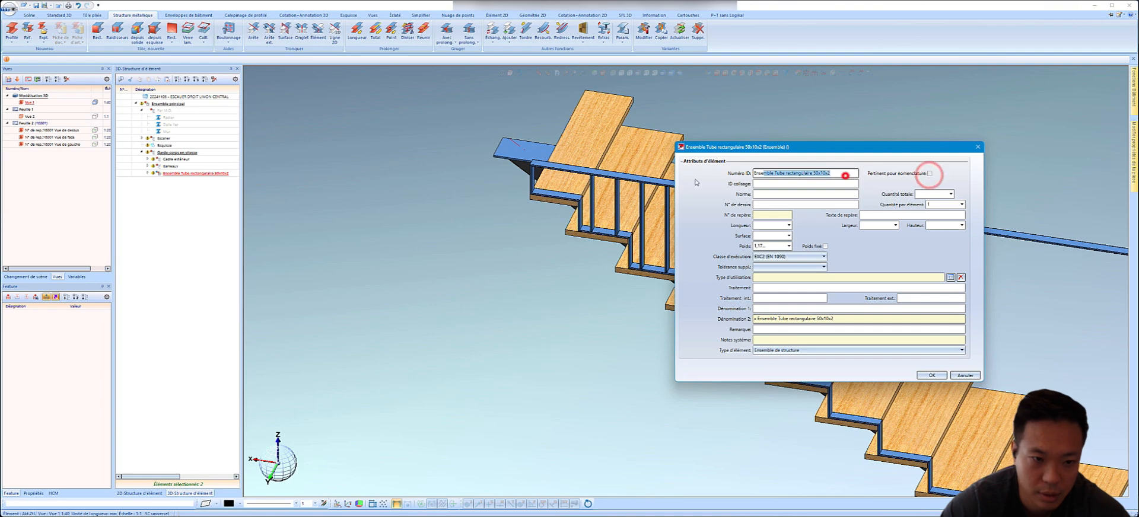
left_click_drag(697, 182, 671, 179)
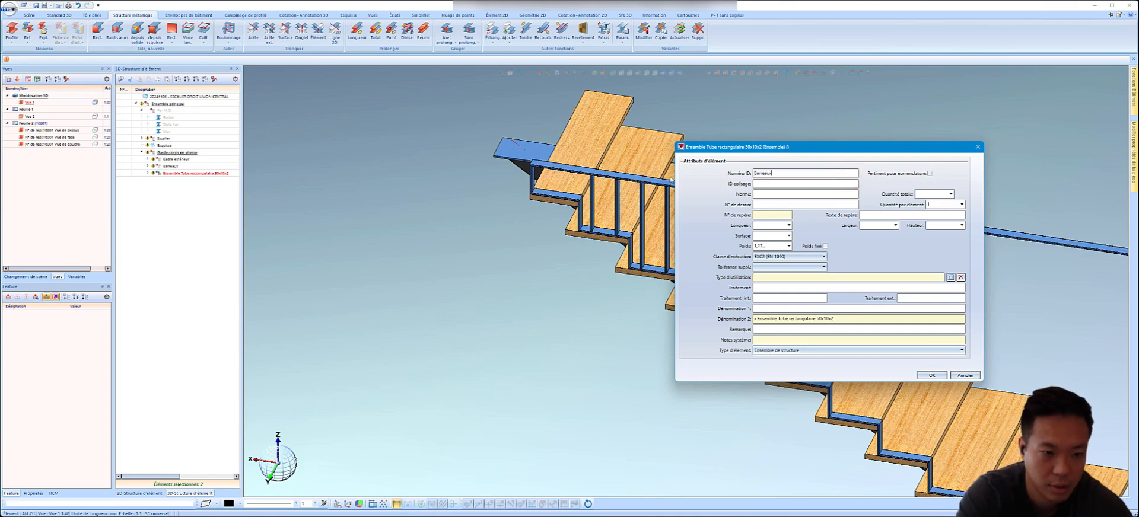
key("Return")
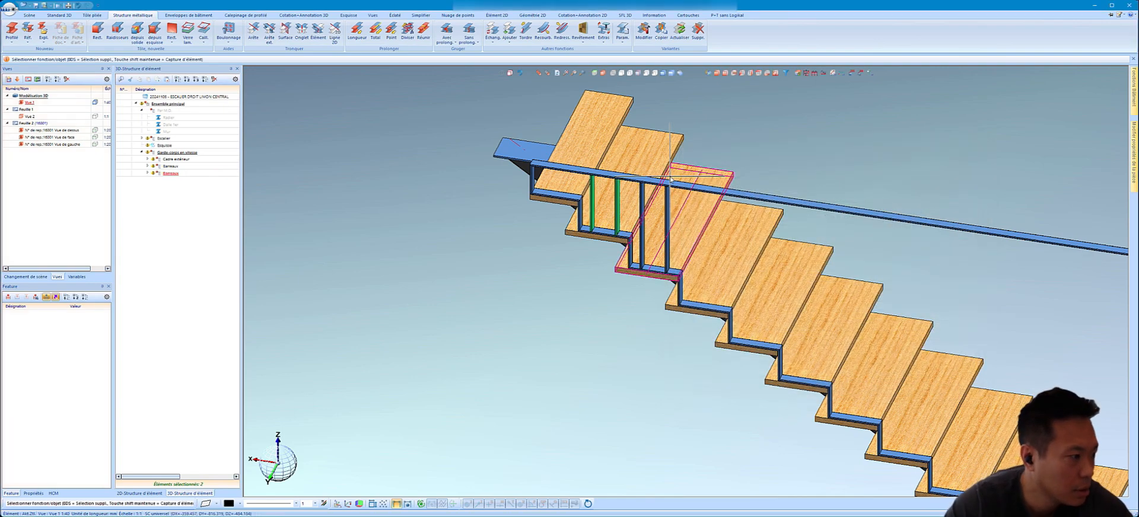
- Repeat the third tread's Barreaux assembly down the staircase, using matching corners of two consecutive frame steps as the spacing
right_click(172, 168)
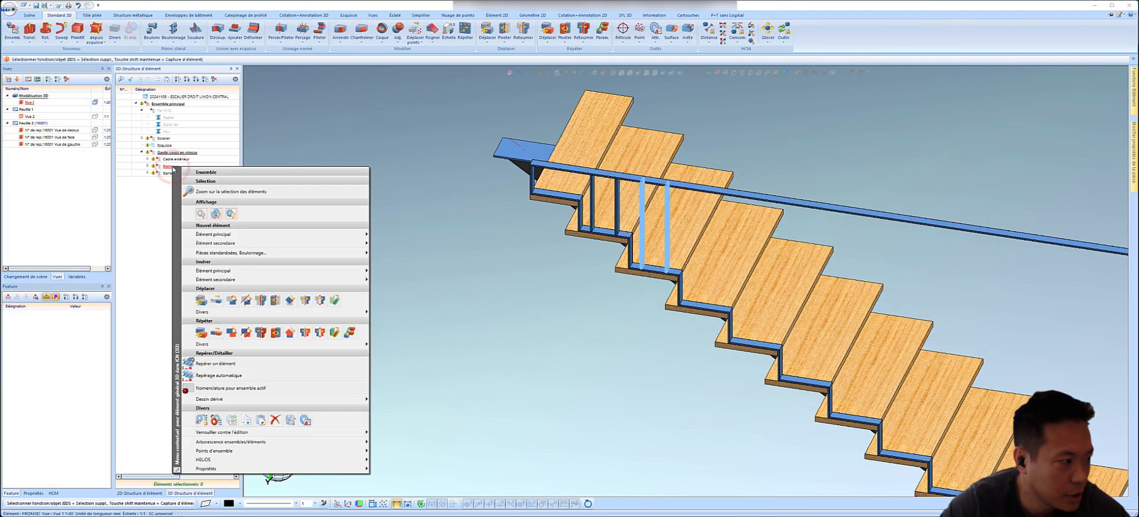
left_click(200, 335)
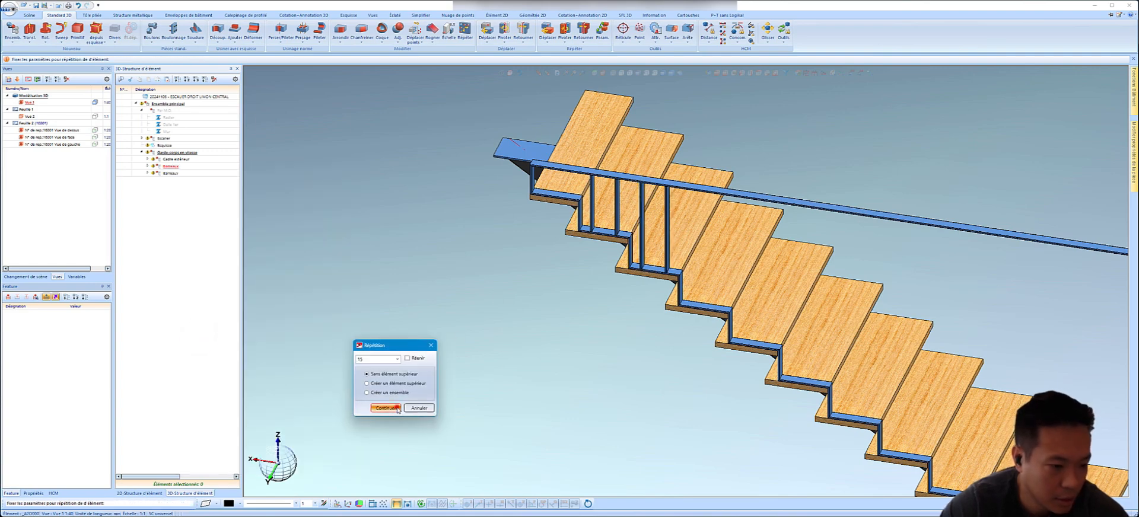
left_click(396, 408)
scroll(397, 405, "up", 5)
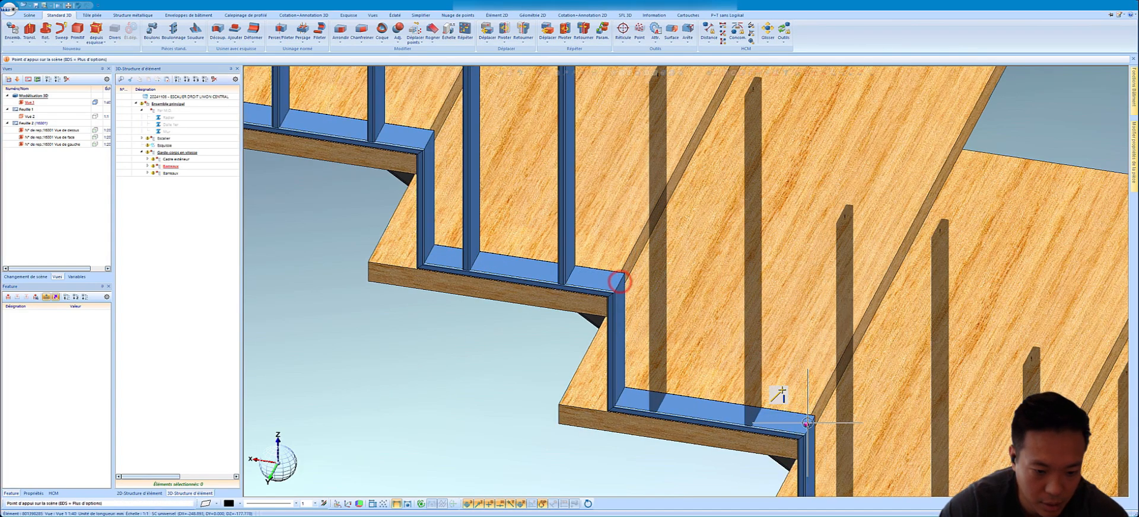
left_click(807, 423)
scroll(808, 419, "down", 6)
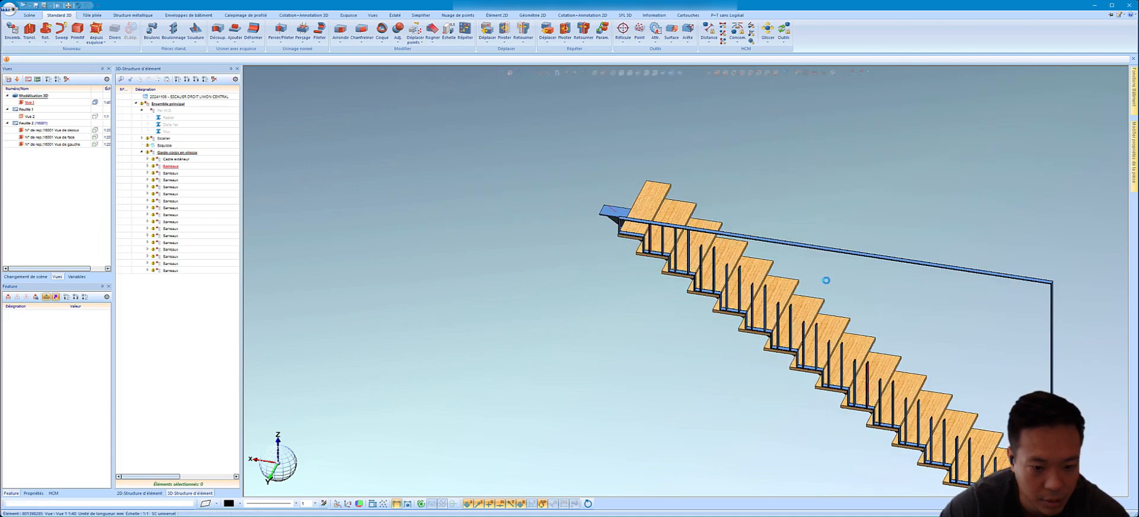
- Trim the fourth tread's two vertical tubes, with extension and 0 spacing, to the lower edge of the top rail
scroll(600, 226, "up", 6)
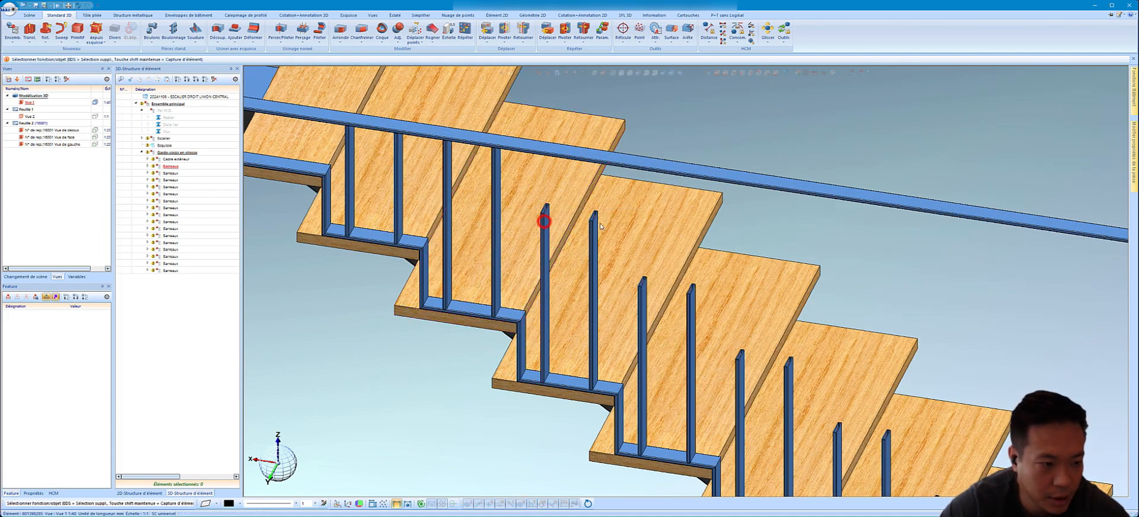
left_click(544, 221)
left_click(595, 223, "ctrl")
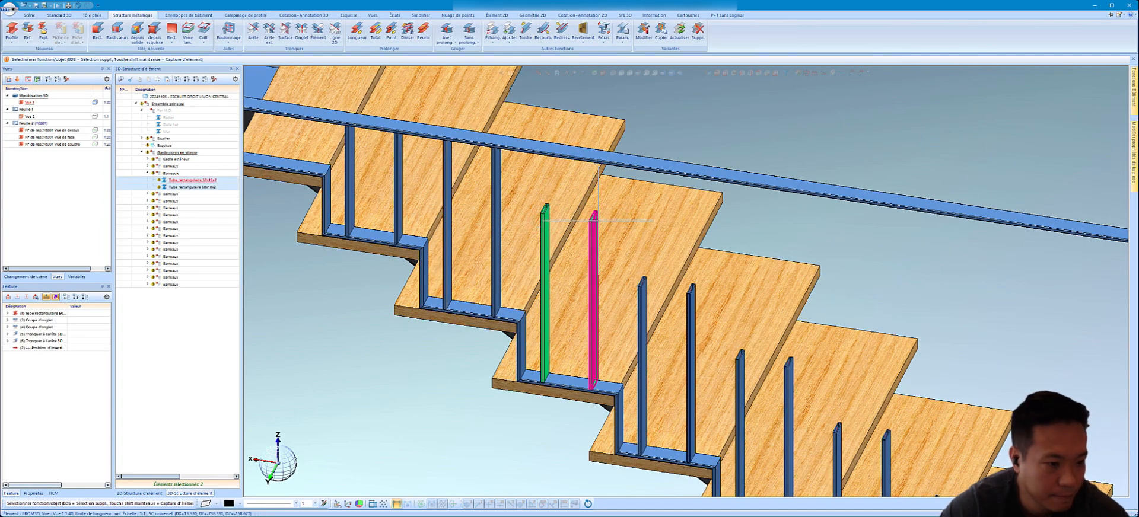
right_click(597, 221)
left_click(668, 361)
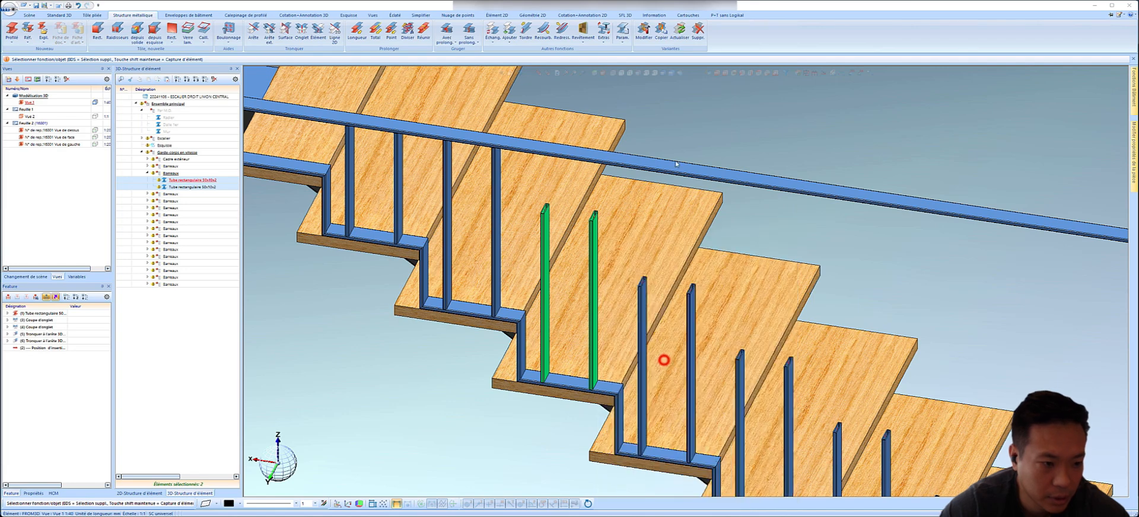
middle_click_drag(676, 164, 681, 122)
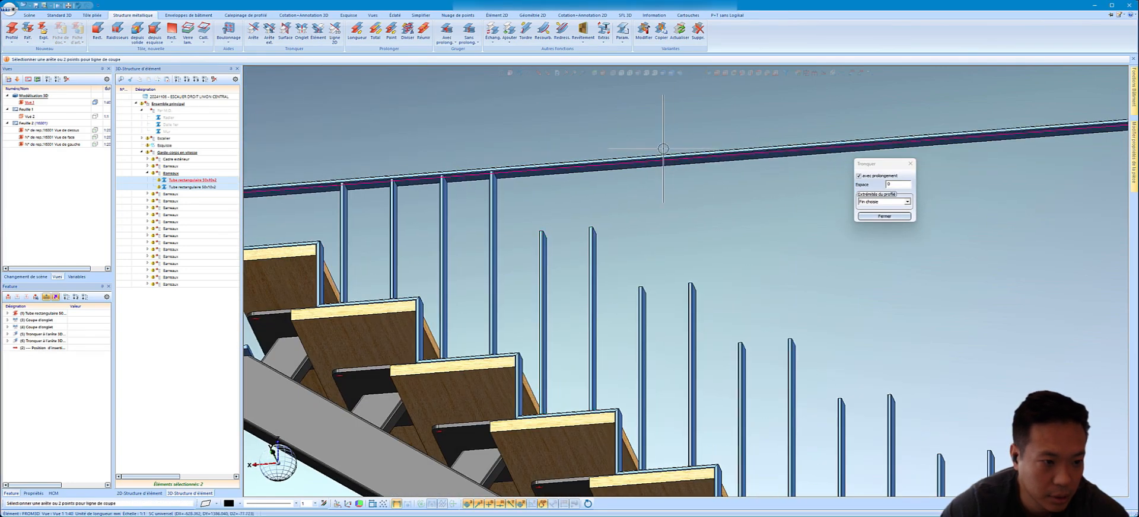
scroll(657, 165, "up", 4)
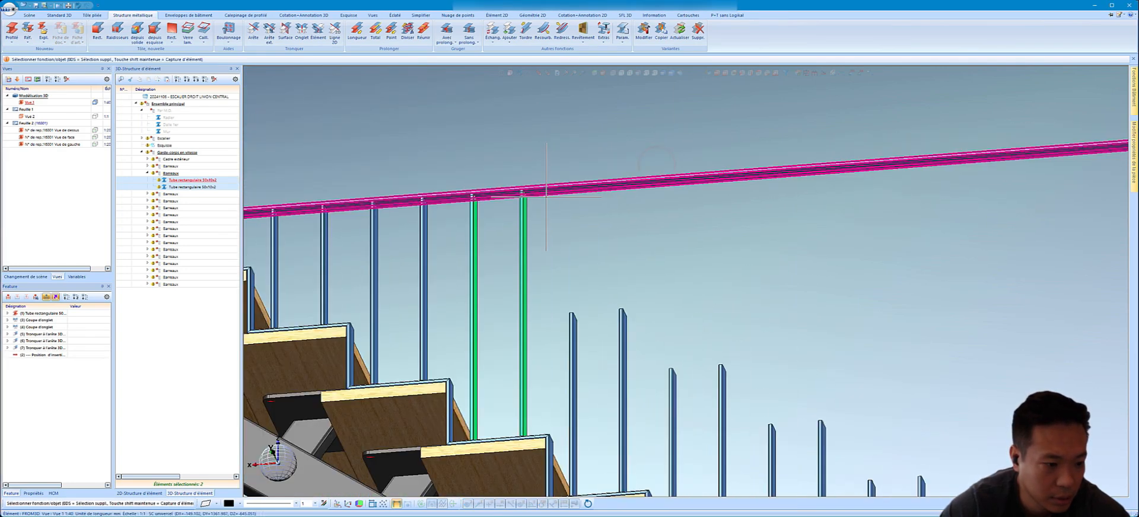
- Extend the fifth tread's two vertical tubes to the top rail's lower edge using Trim with extension and 0 spacing
left_click(179, 198)
left_click(178, 195)
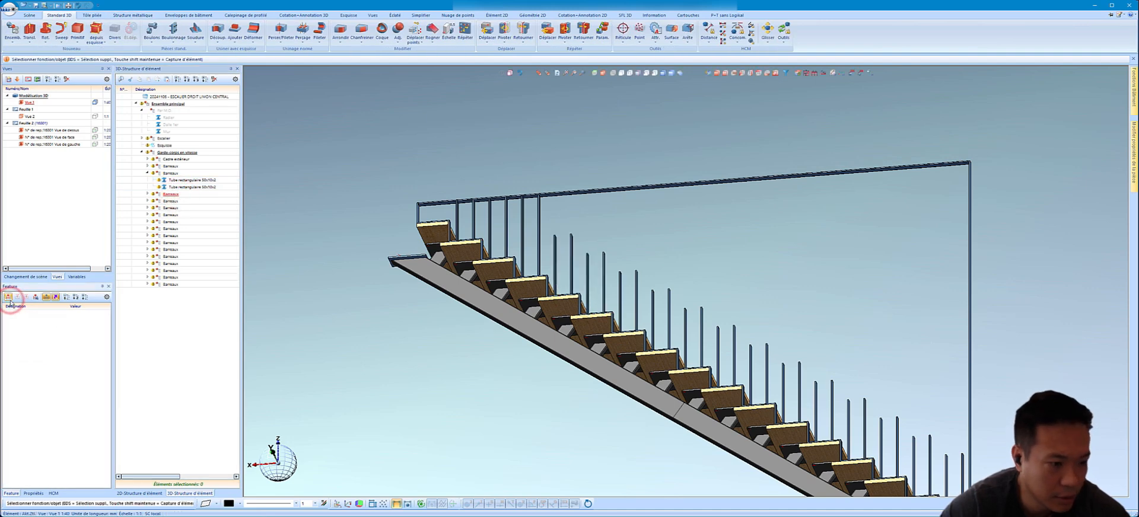
scroll(568, 242, "up", 3)
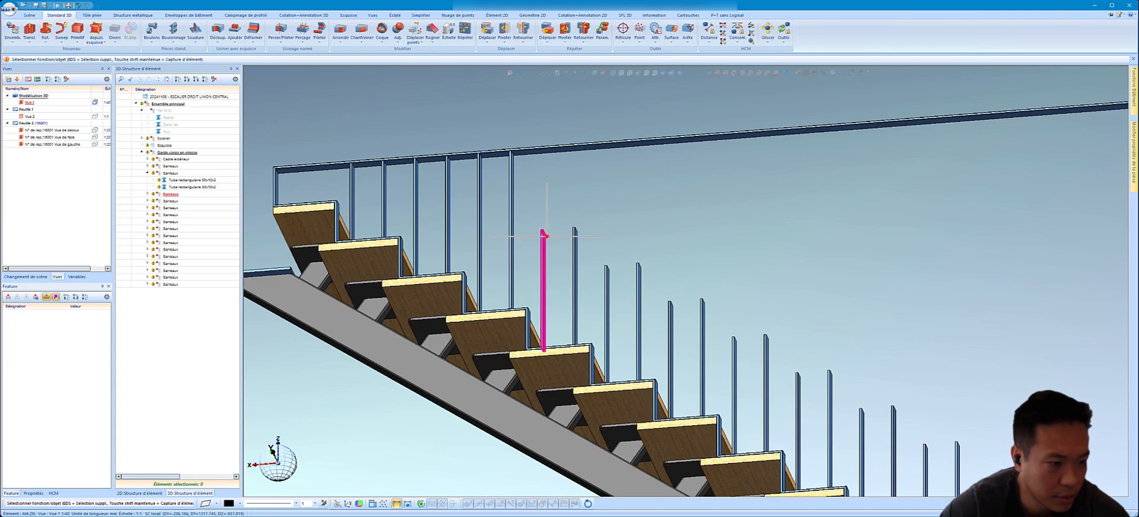
left_click(544, 237)
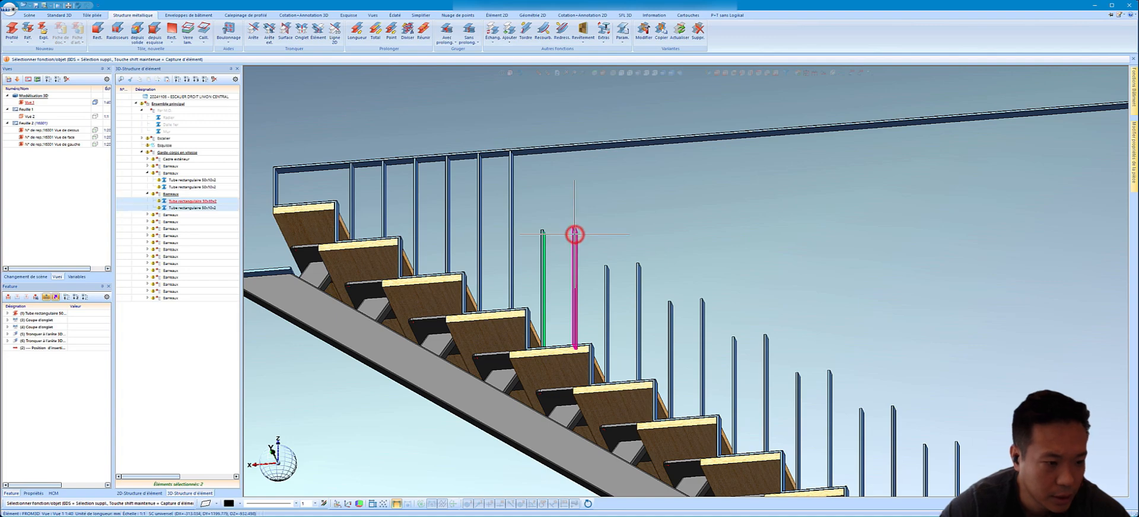
left_click(575, 235, "ctrl")
right_click(575, 236)
left_click(635, 365)
scroll(601, 165, "up", 3)
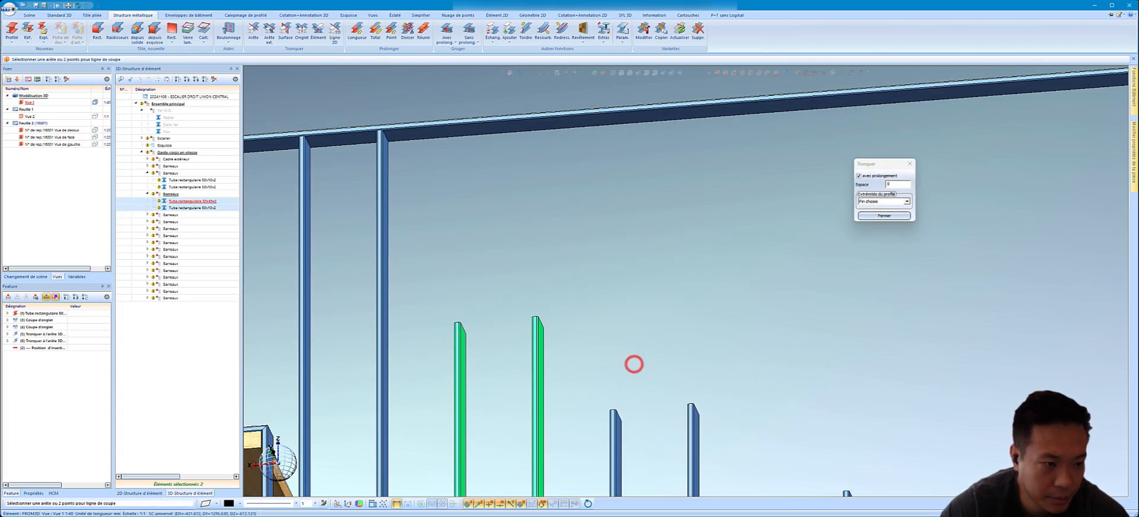
left_click(601, 113)
scroll(600, 115, "down", 5)
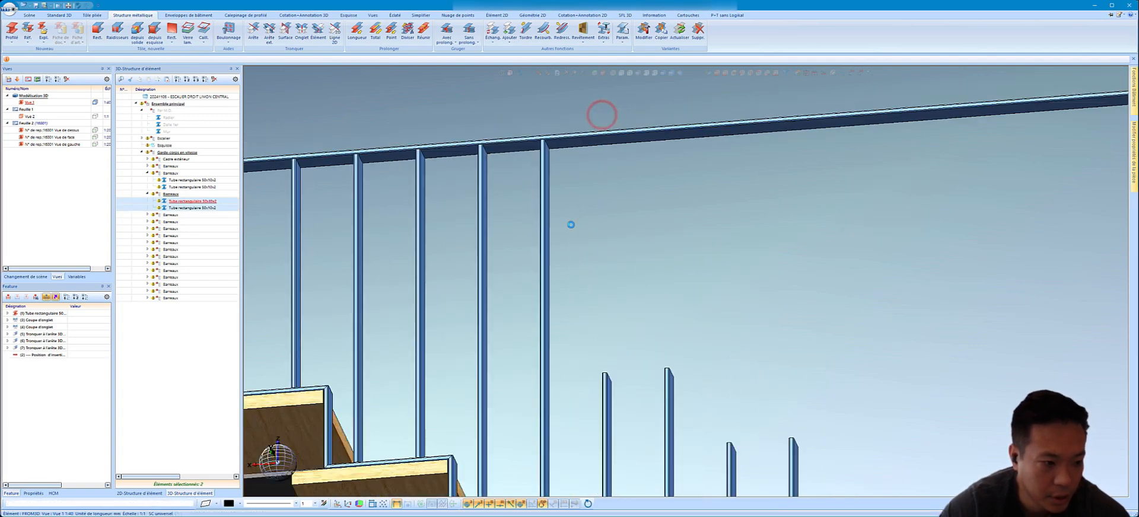
- Select the two vertical tubes on the sixth tread
left_click(587, 285)
scroll(610, 295, "down", 2)
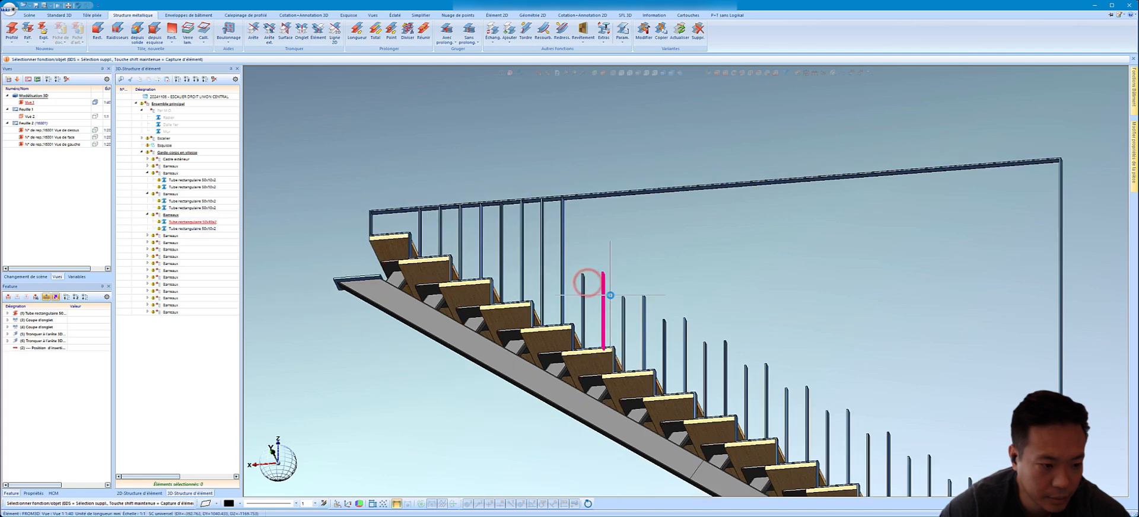
left_click(605, 290)
right_click(607, 290)
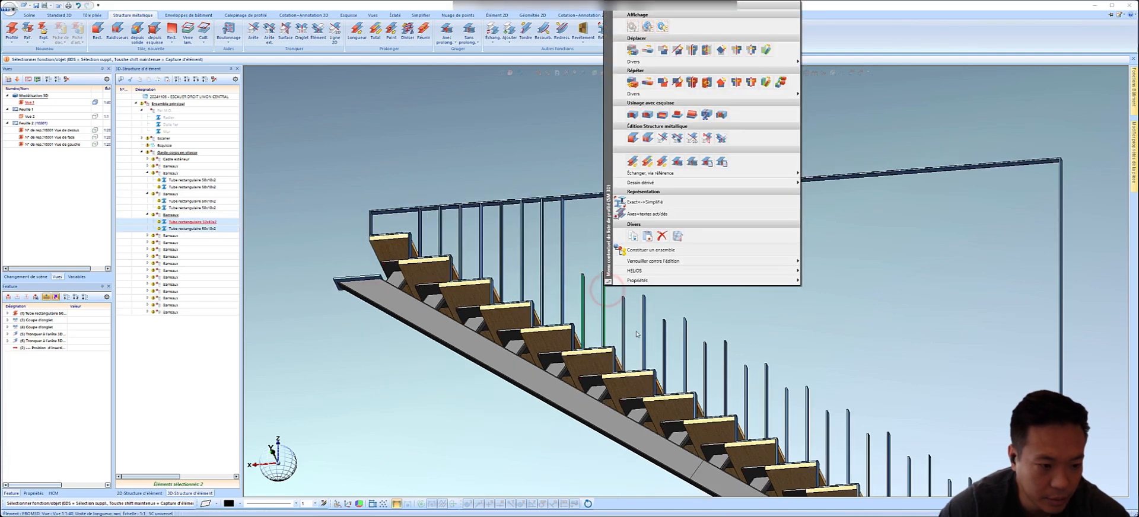
left_click(661, 140)
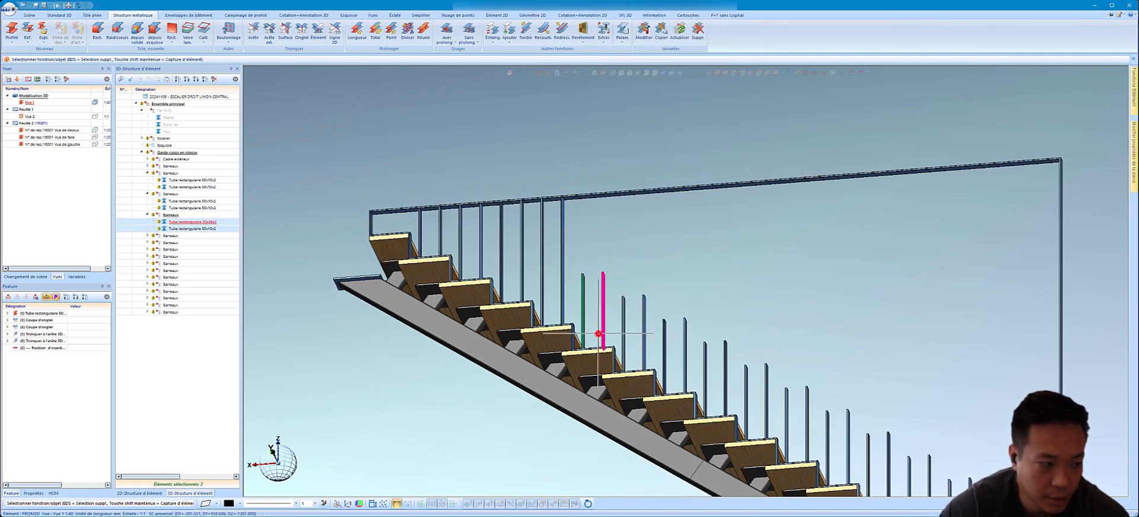
- Add the vertical tubes of the seventh, eighth and ninth treads to the selection from their Barreaux assemblies
left_click(147, 235)
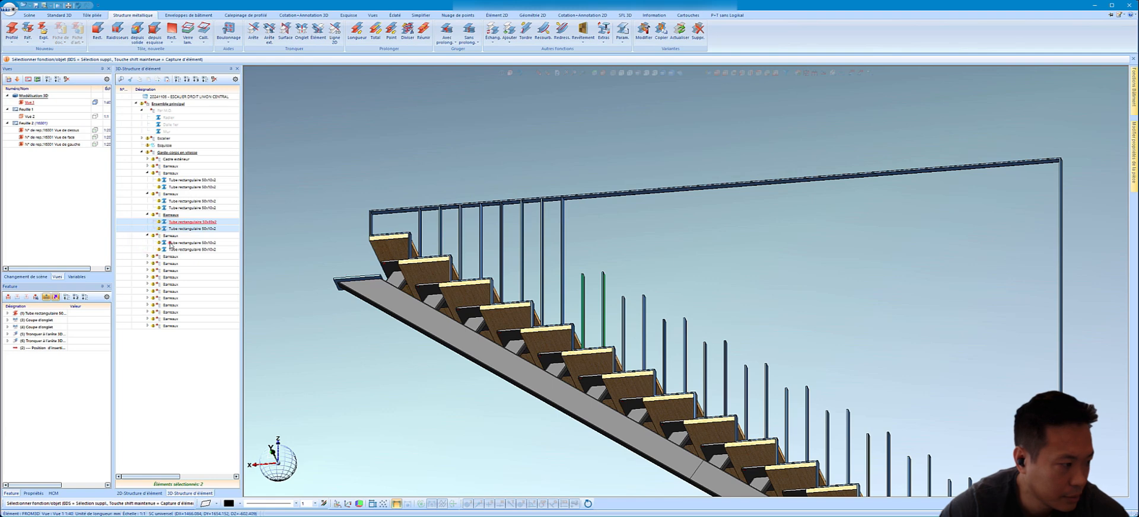
left_click(170, 243)
left_click(148, 257)
left_click(169, 266)
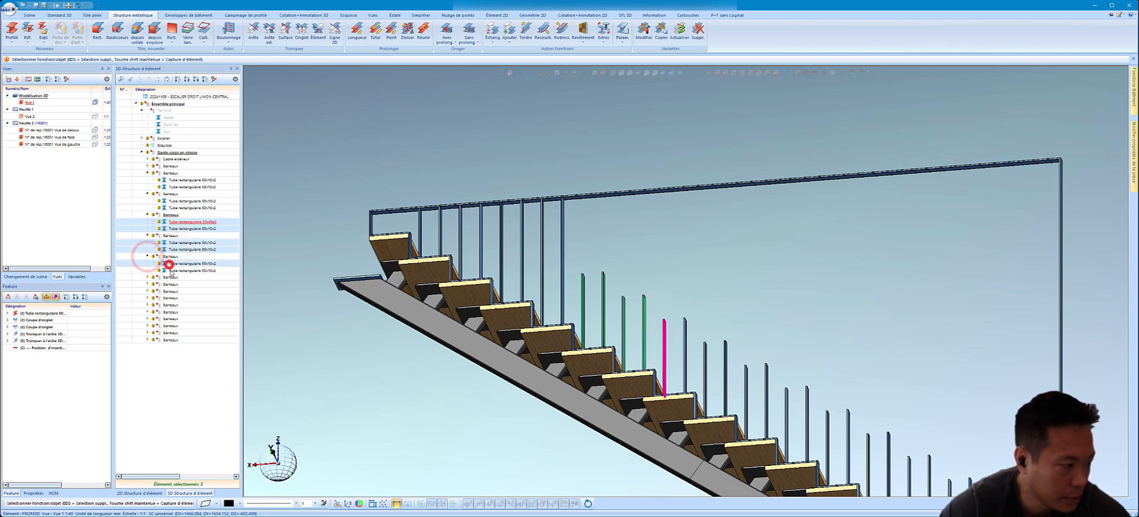
left_click(148, 277)
left_click(173, 287)
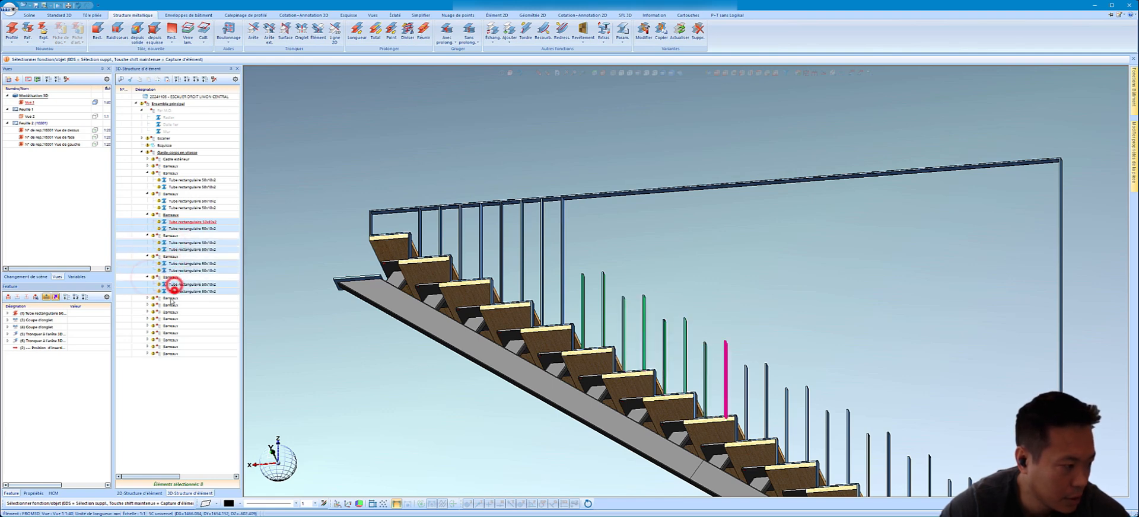
- Expand all assemblies in the structure tree and add every remaining tube of the Barreaux assemblies below to the selection
left_click(147, 298)
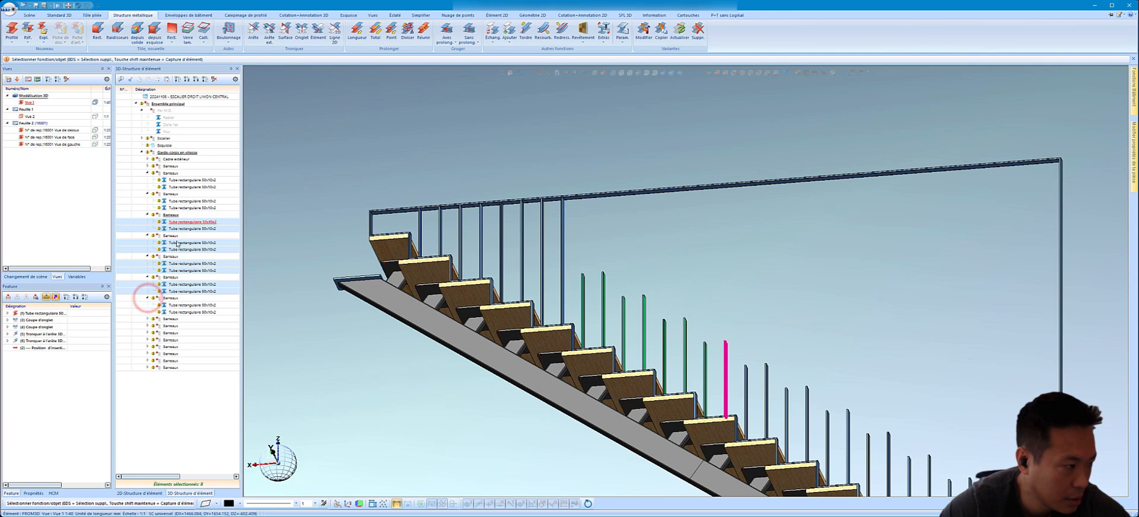
left_click(195, 81)
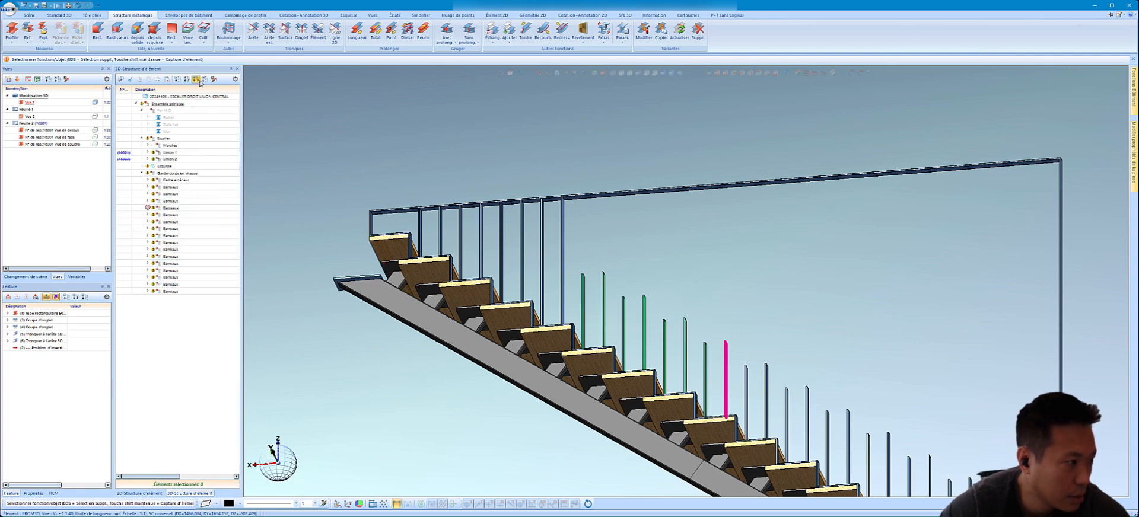
left_click(205, 79)
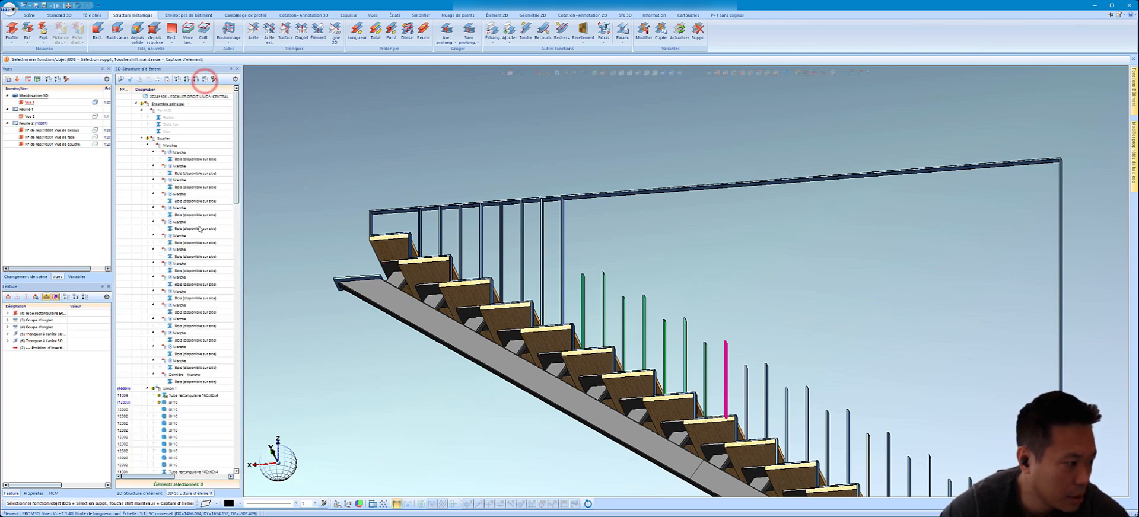
scroll(200, 229, "down", 5)
scroll(199, 231, "down", 10)
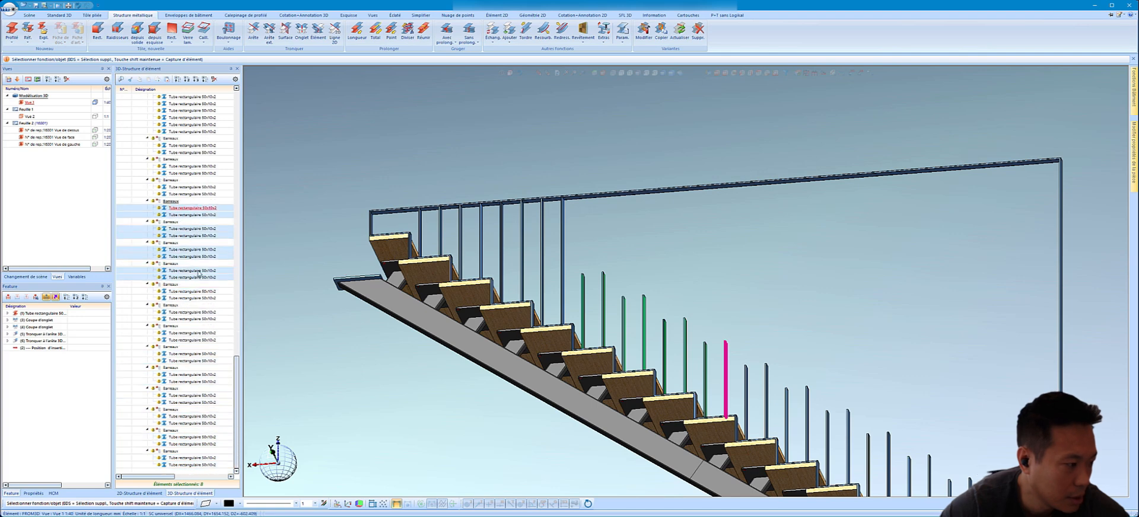
left_click(196, 295, "ctrl")
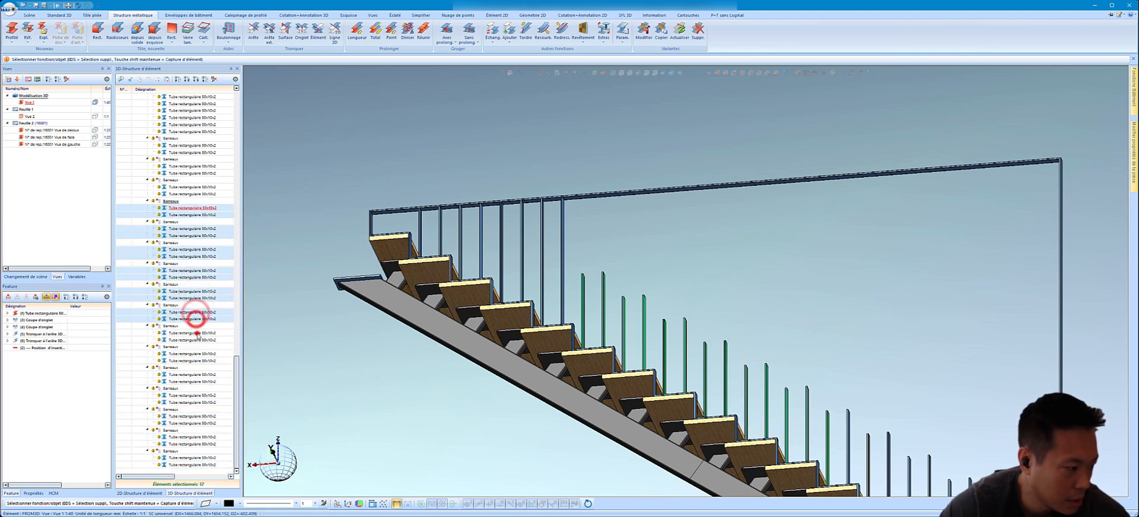
left_click(196, 316, "ctrl")
left_click(196, 337, "ctrl")
left_click(197, 357, "ctrl")
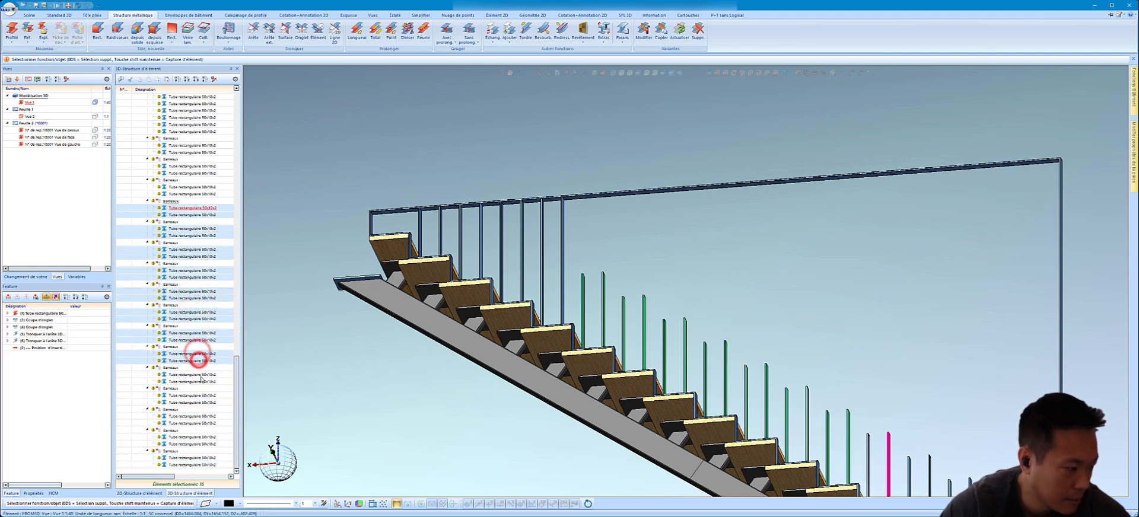
left_click(200, 378, "ctrl")
left_click(200, 399, "ctrl")
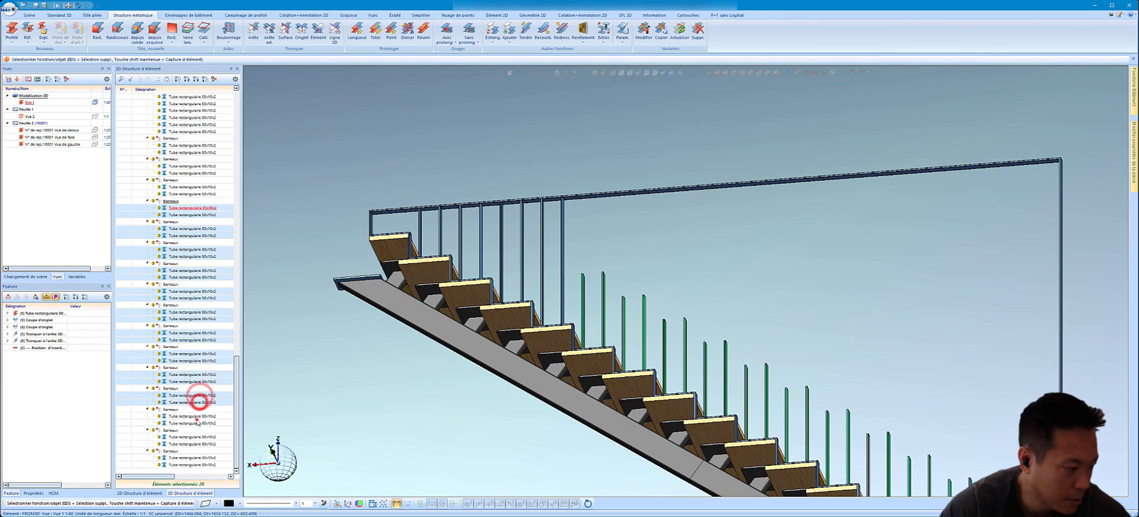
left_click(197, 422, "ctrl")
left_click(197, 440, "ctrl")
left_click(202, 462, "ctrl")
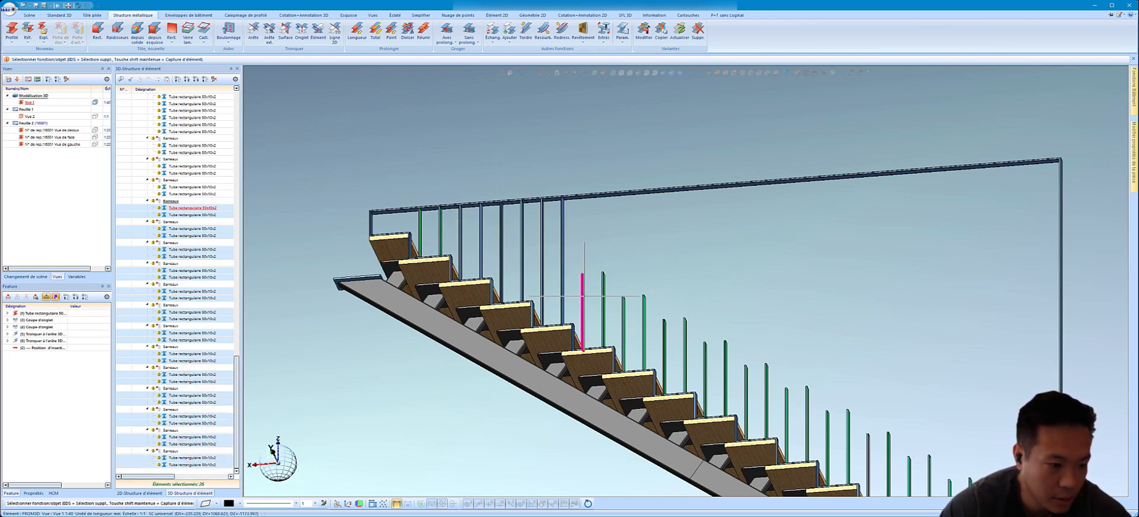
- Trim all selected vertical tubes, with extension and 0 spacing, to the lower edge of the top rail
scroll(592, 263, "up", 5)
right_click(592, 263)
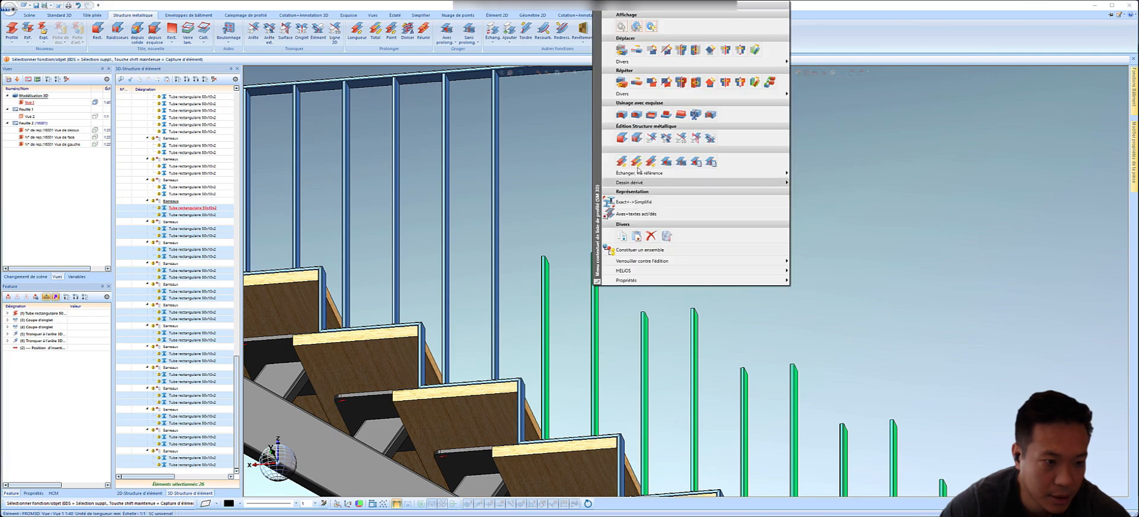
left_click(648, 139)
scroll(589, 239, "down", 3)
scroll(603, 152, "up", 3)
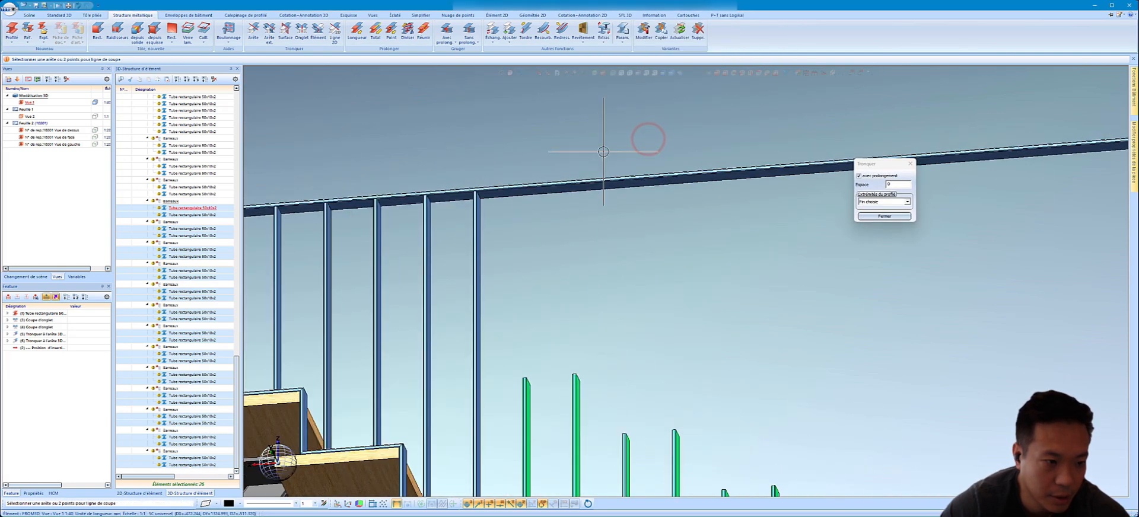
left_click(606, 182)
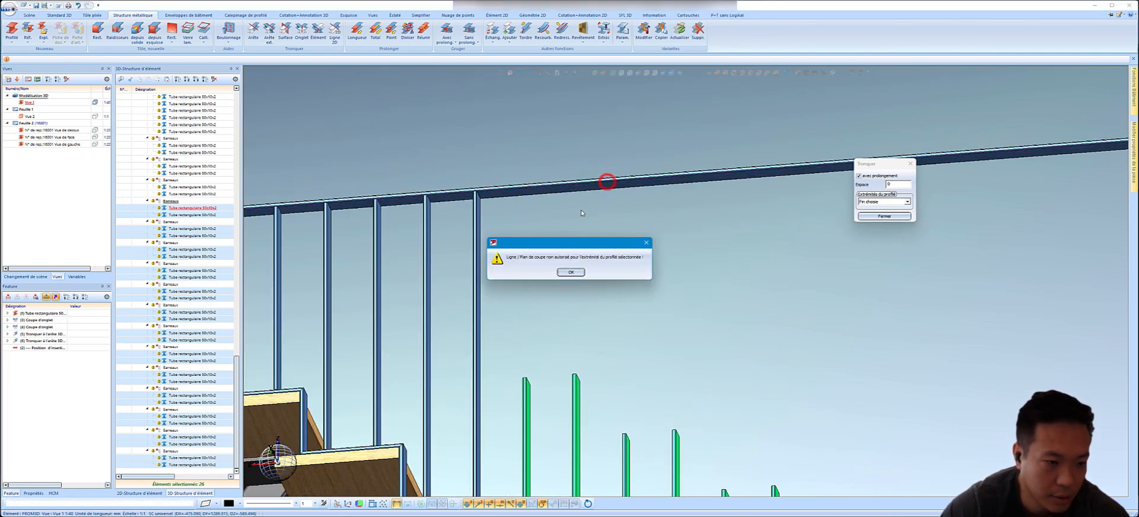
left_click(575, 272)
left_click(570, 272)
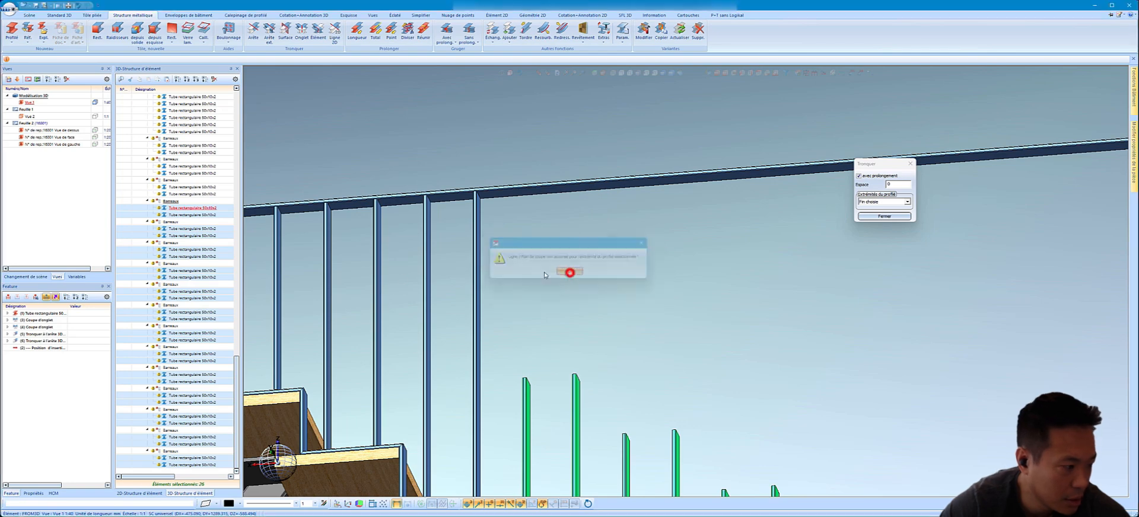
left_click(577, 274)
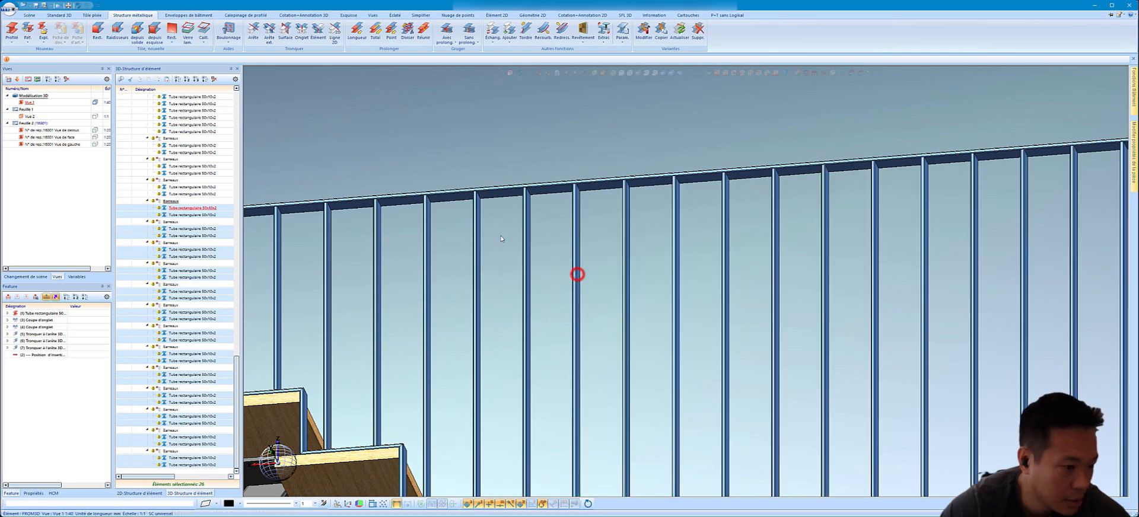
- Examine the vertical tubes along the whole staircase, from the lowest tread up to the upper end of the guardrail
scroll(673, 197, "down", 7)
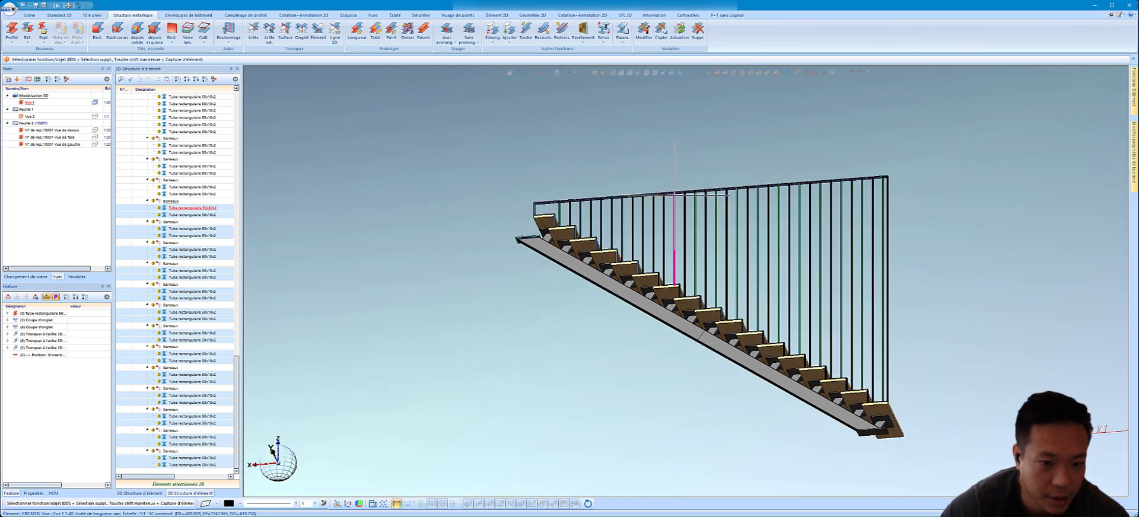
scroll(868, 212, "up", 5)
scroll(868, 212, "down", 3)
scroll(868, 212, "down", 2)
middle_click_drag(869, 212, 933, 325)
left_click(935, 322)
scroll(936, 321, "up", 8)
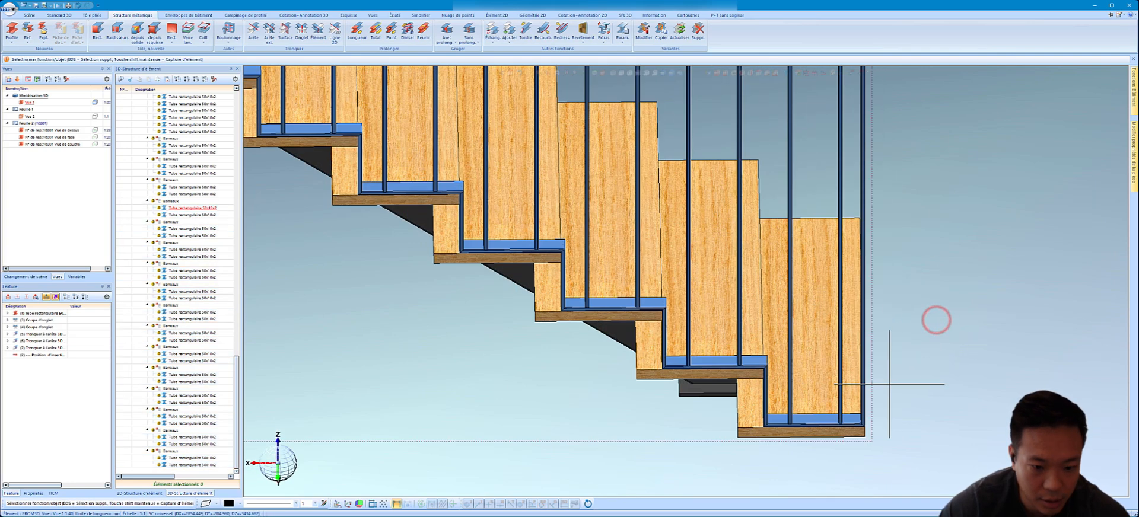
scroll(884, 402, "down", 8)
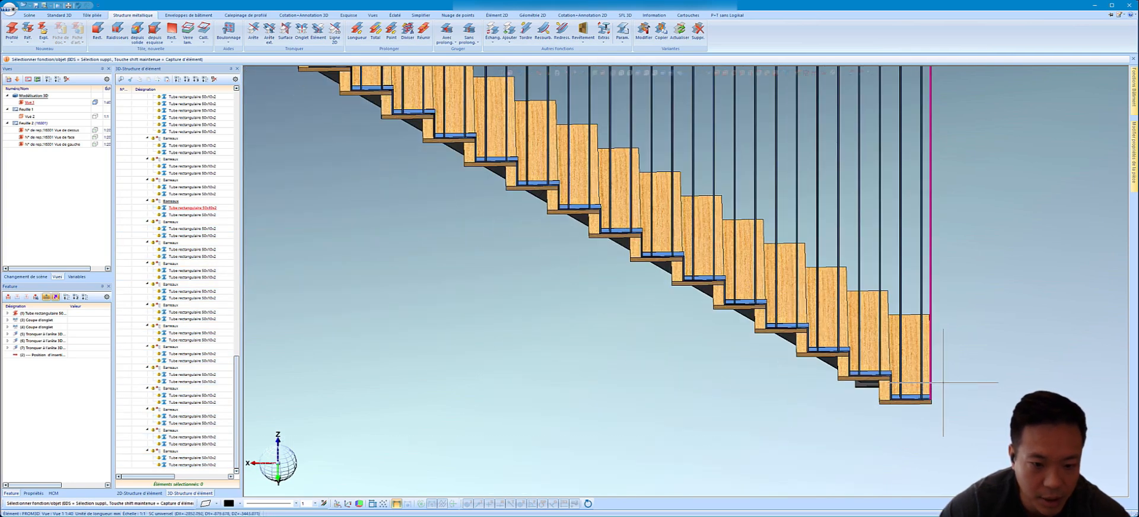
scroll(643, 181, "up", 5)
scroll(643, 181, "up", 4)
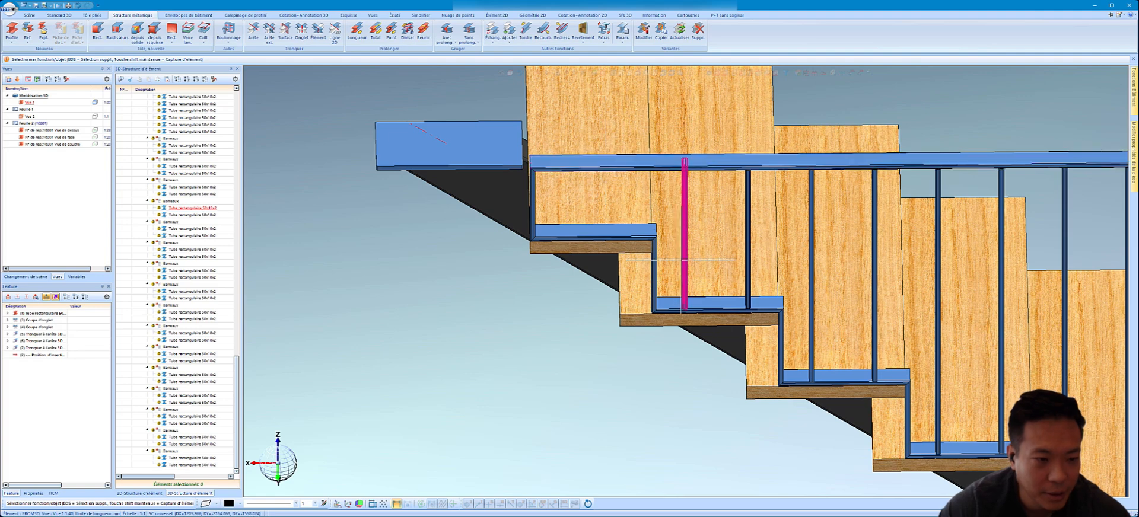
- Repeat the second tread's Barreaux assembly onto the top tread, using matching corners of two consecutive frame steps as the displacement
left_click(681, 261)
left_click(748, 276)
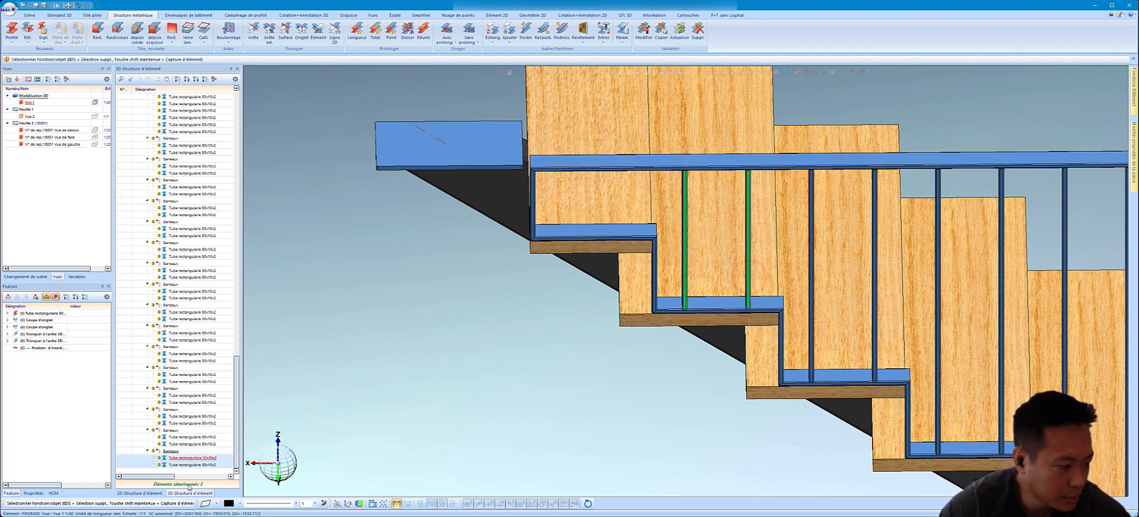
right_click(173, 451)
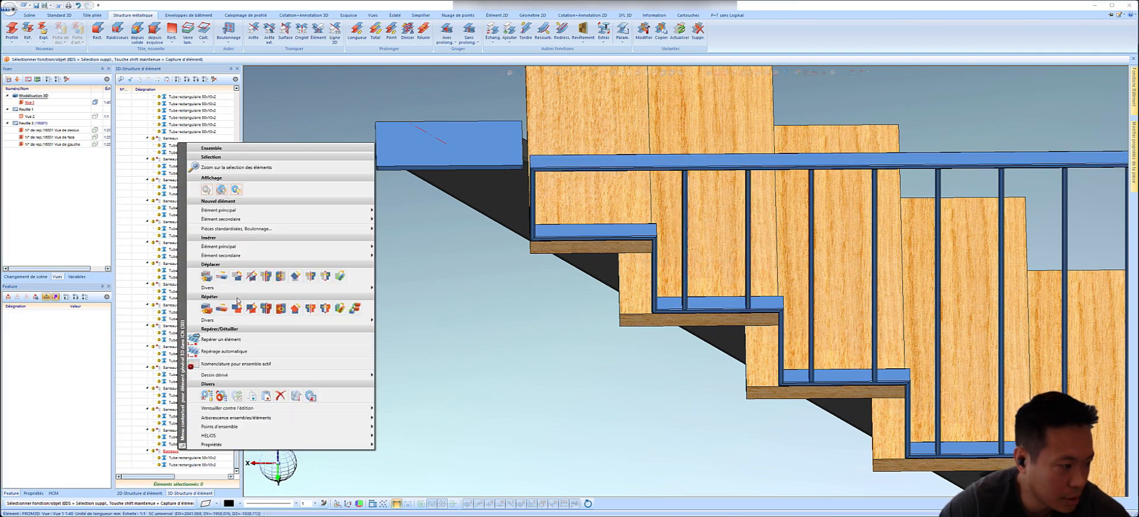
left_click(204, 309)
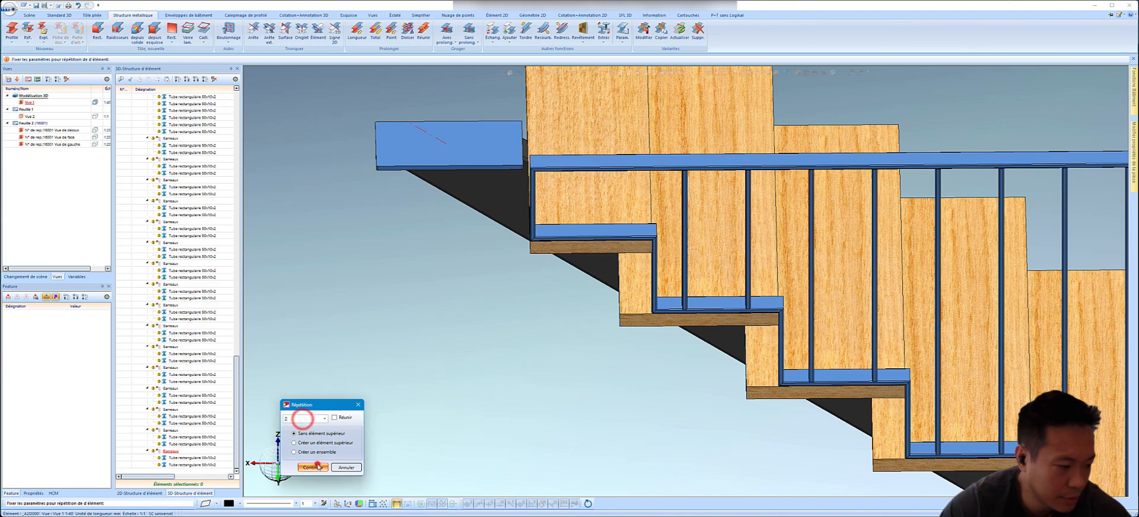
left_click(319, 467)
scroll(765, 297, "up", 5)
left_click(821, 311)
scroll(821, 310, "down", 4)
scroll(696, 234, "up", 1)
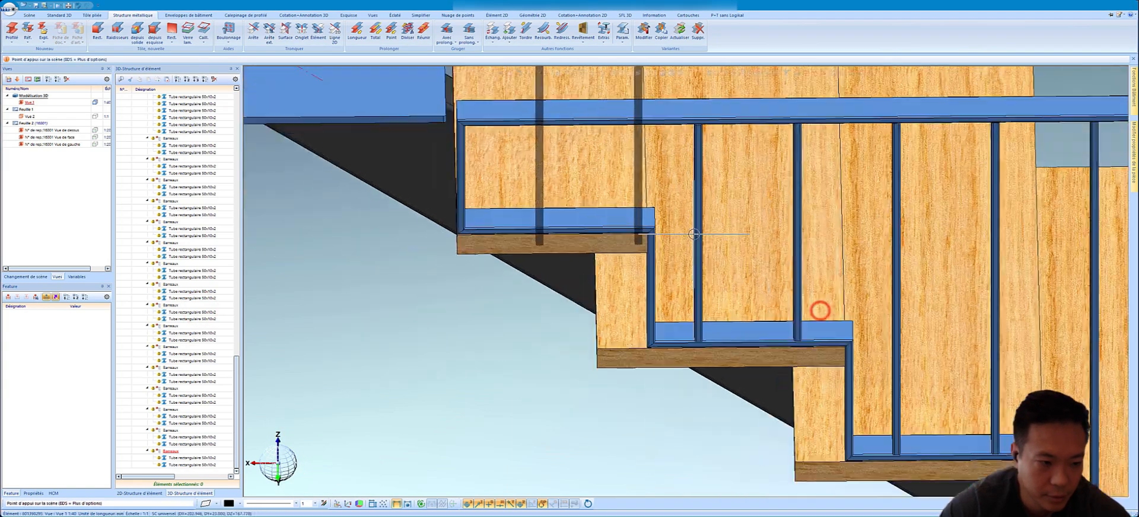
scroll(693, 234, "up", 3)
left_click(605, 190)
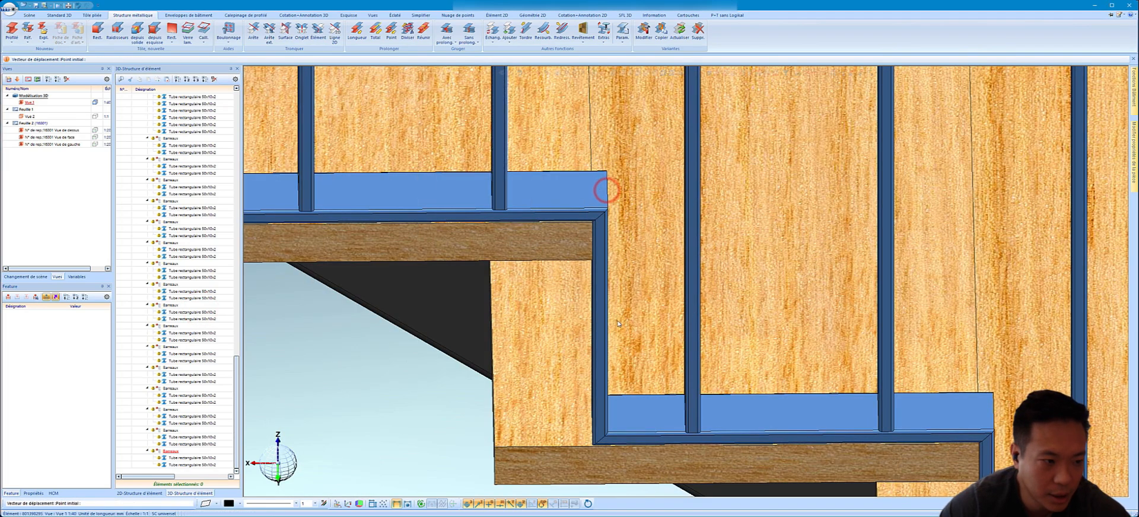
scroll(618, 324, "down", 1)
left_click(522, 262)
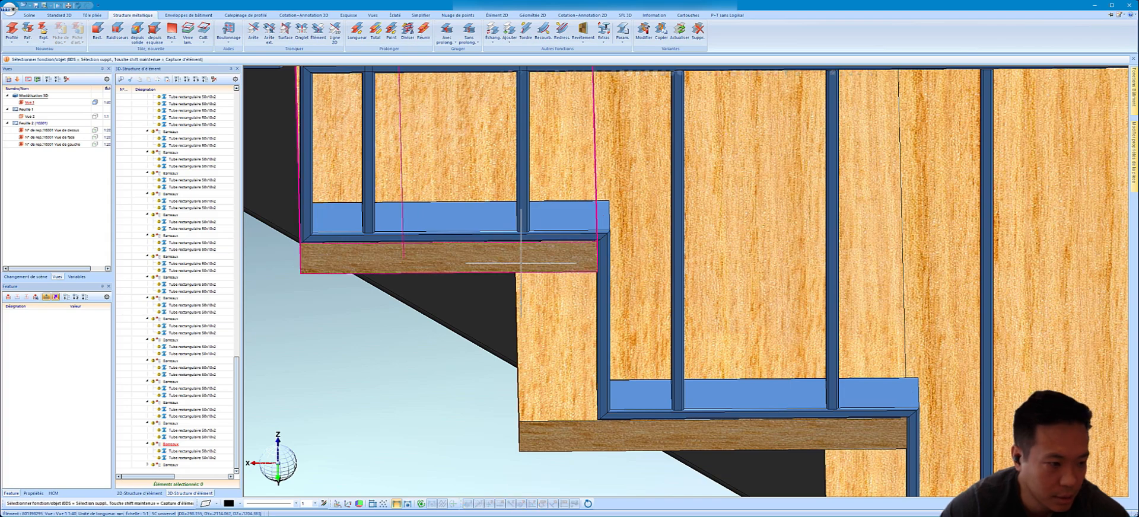
- Trim the top tread's two vertical tubes to the top rail's lower edge, with extension and 0 spacing
scroll(521, 263, "down", 4)
scroll(741, 413, "up", 5)
middle_click_drag(645, 349, 595, 349)
scroll(706, 399, "down", 5)
scroll(621, 237, "up", 2)
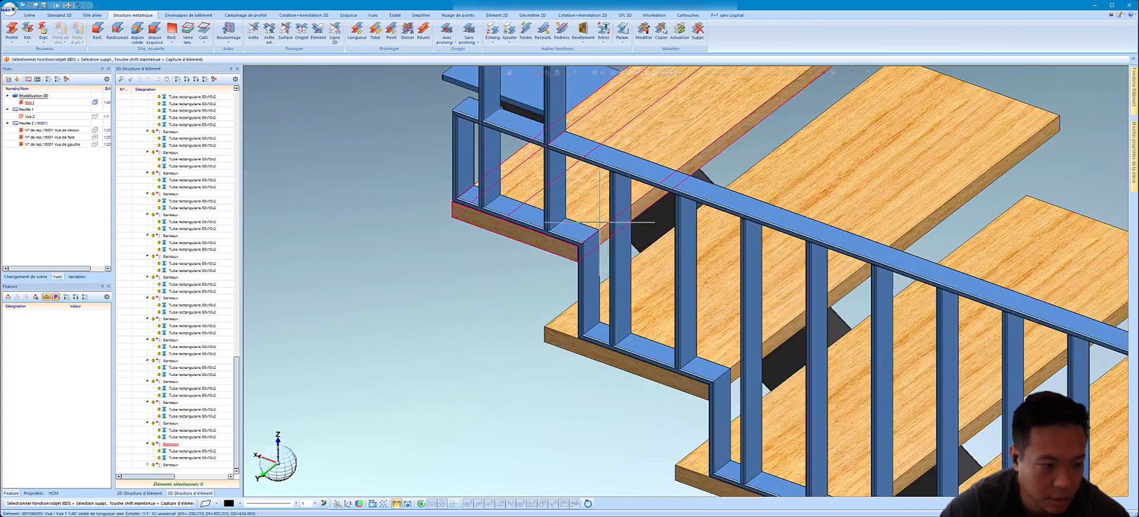
scroll(599, 223, "down", 3)
scroll(585, 184, "up", 4)
left_click(583, 180)
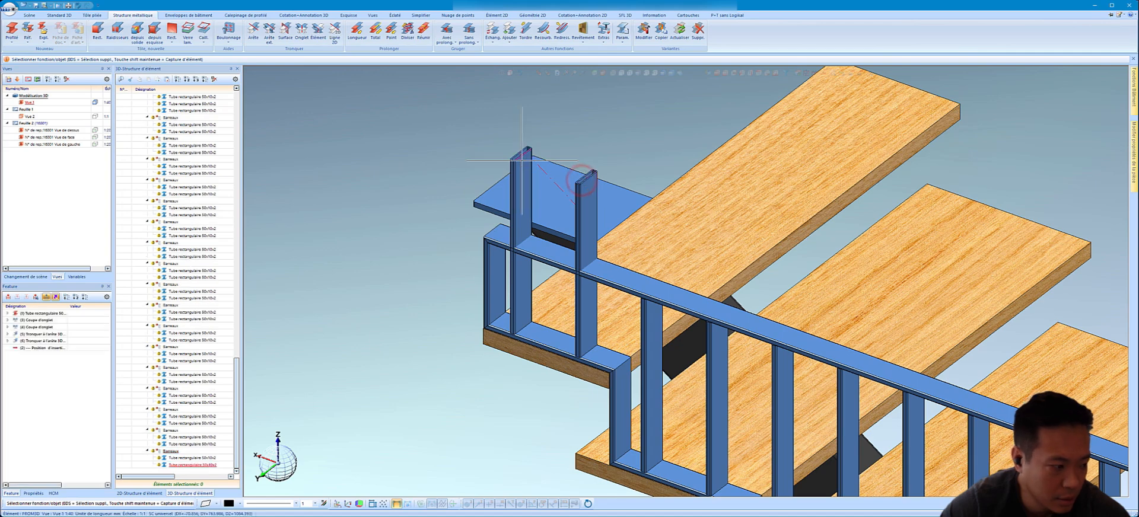
right_click(523, 162)
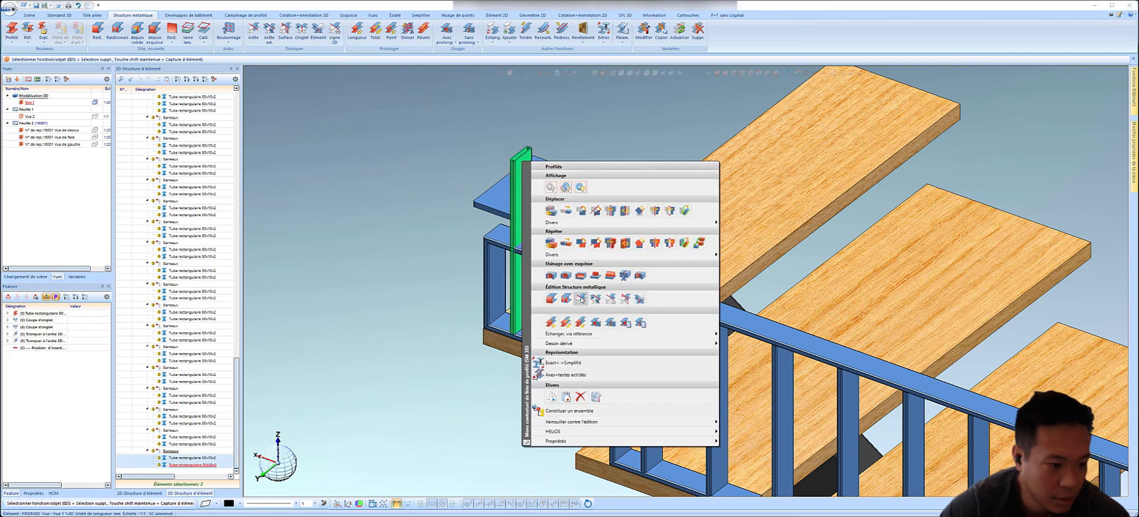
left_click(581, 299)
scroll(580, 296, "up", 4)
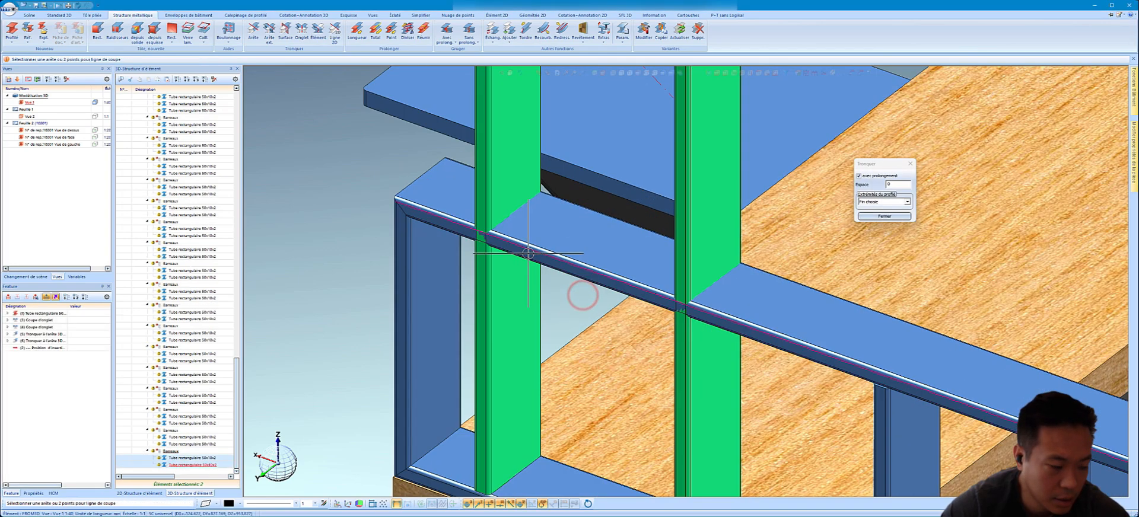
scroll(528, 254, "down", 3)
middle_click_drag(528, 254, 570, 261)
scroll(570, 261, "up", 3)
left_click(570, 259)
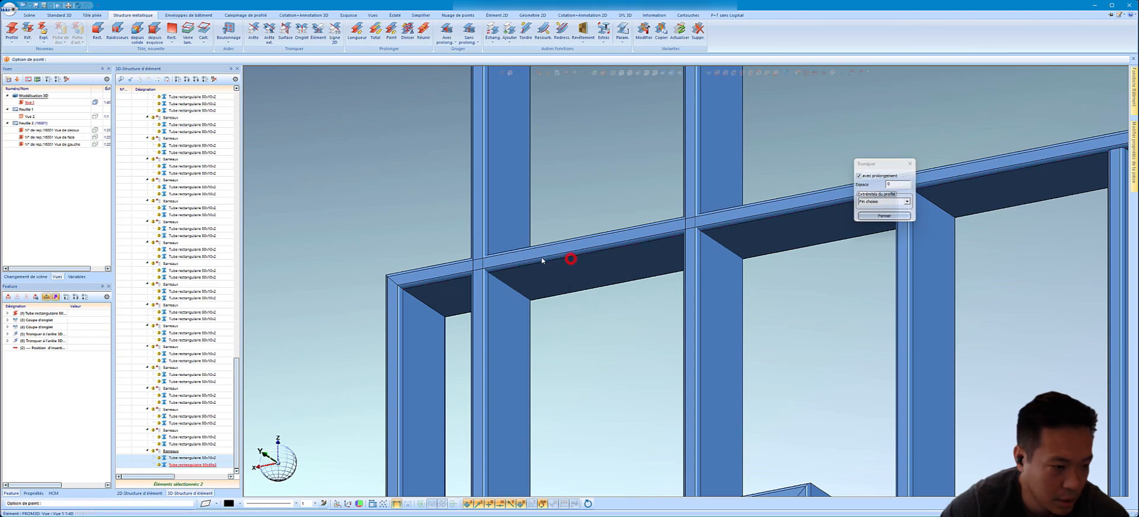
scroll(543, 255, "down", 5)
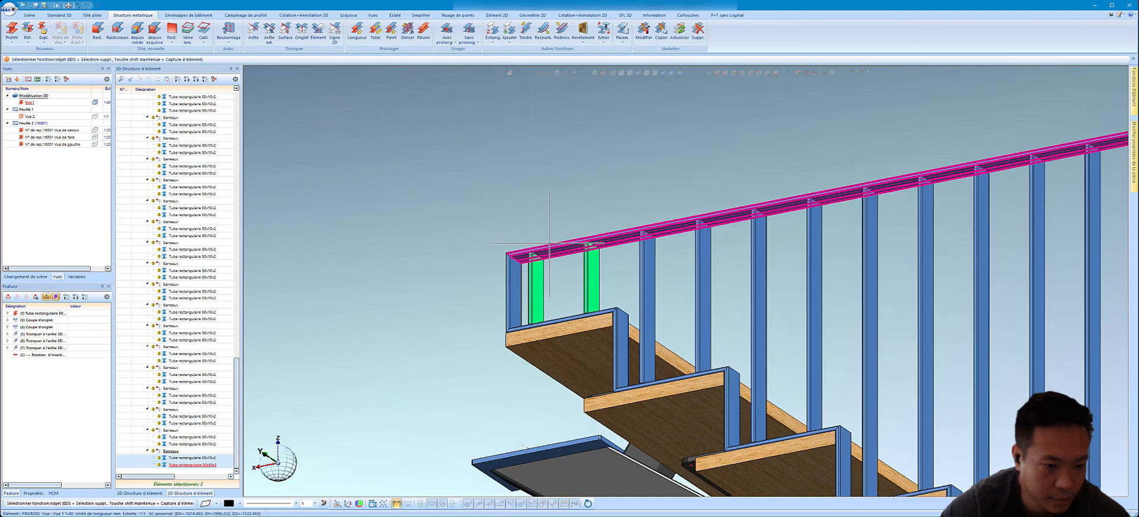
scroll(550, 243, "down", 6)
middle_click_drag(549, 243, 637, 284)
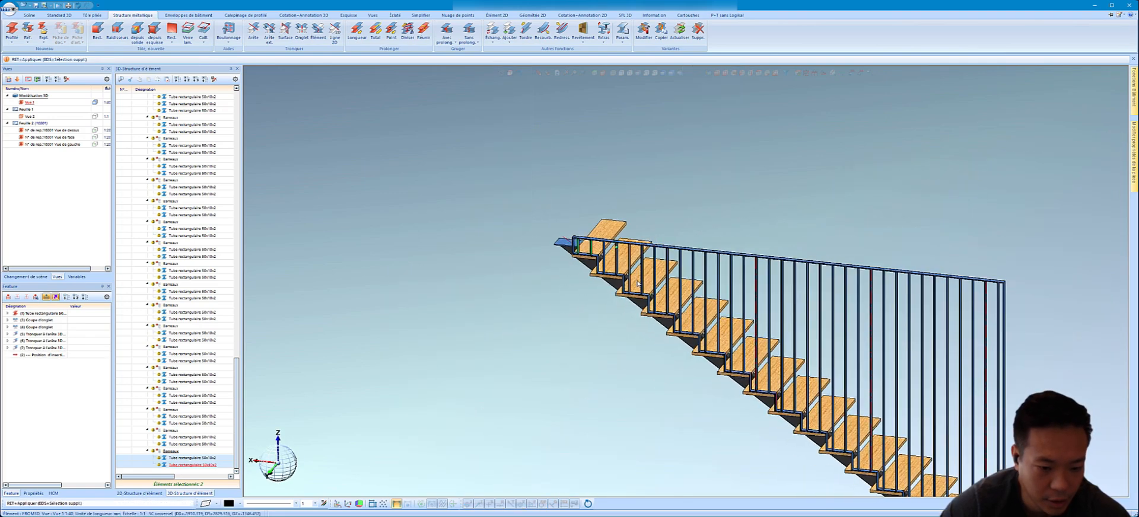
key("Return")
- Extend the selection to the two vertical tubes of every Barreaux assembly along the staircase
scroll(638, 284, "down", 3)
scroll(696, 420, "up", 4)
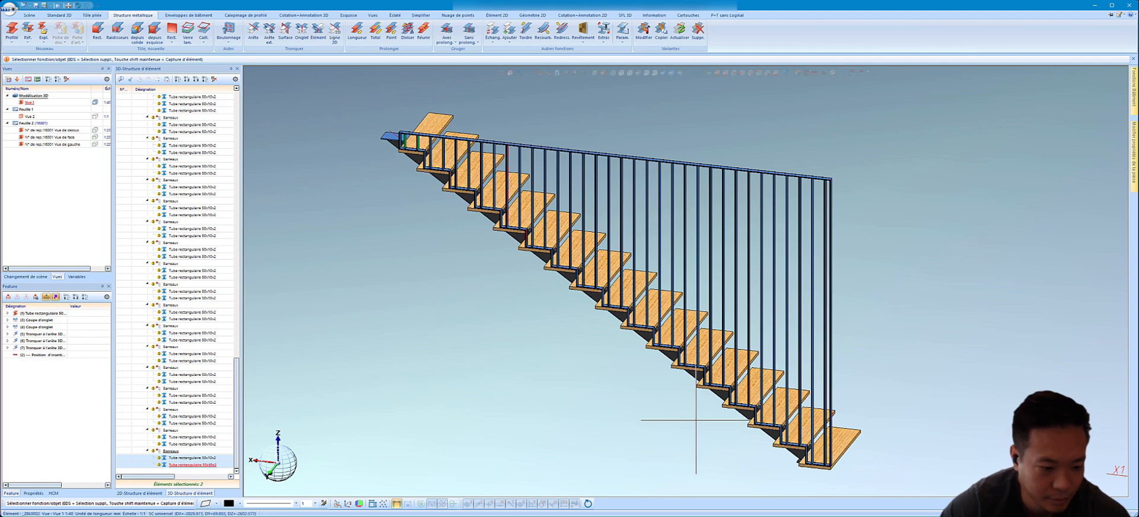
left_click(214, 443, "ctrl")
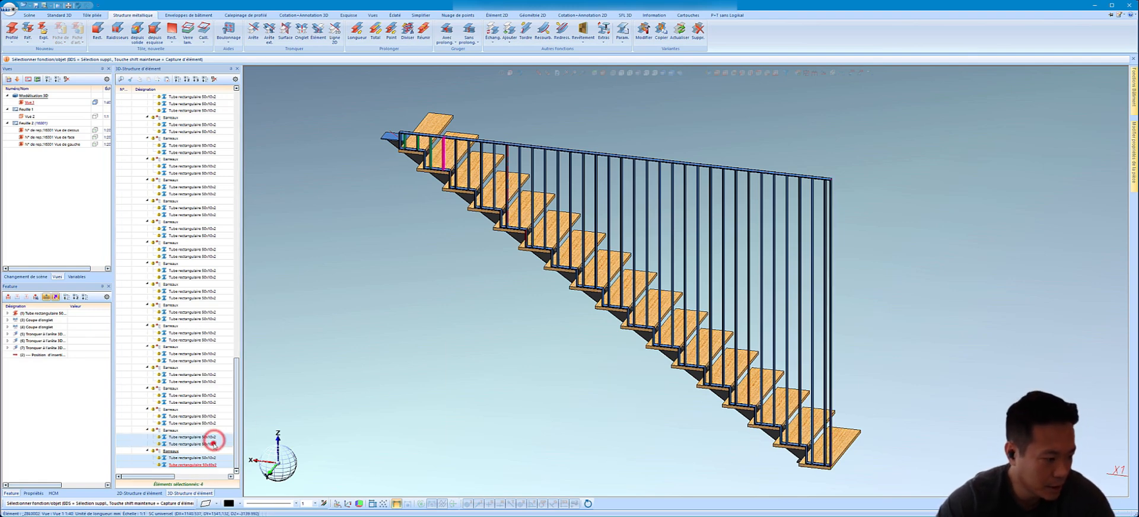
left_click(212, 423, "ctrl")
left_click(210, 418, "ctrl")
left_click(208, 402, "ctrl")
left_click(207, 396, "ctrl")
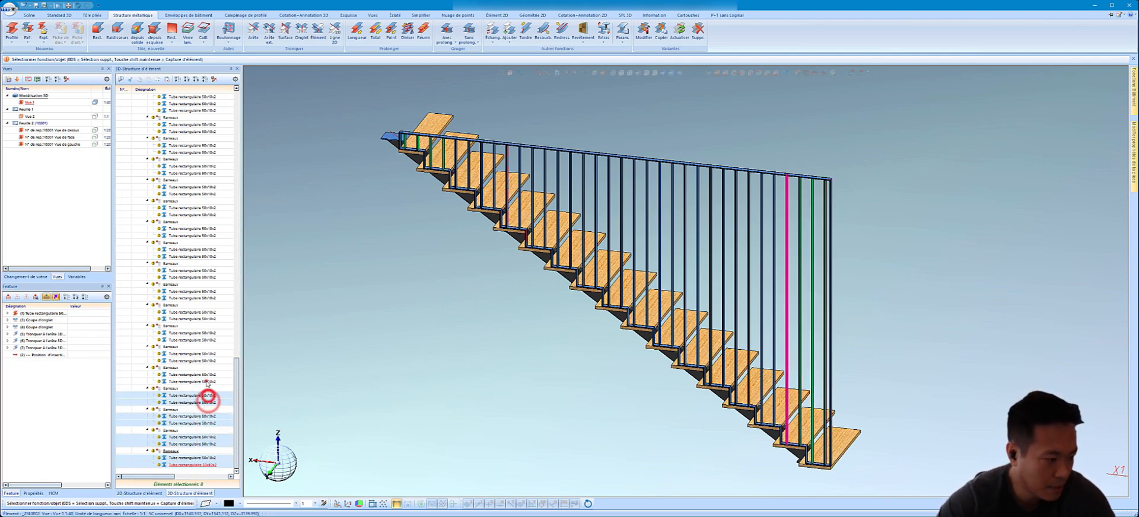
left_click(205, 382, "ctrl")
left_click(205, 374, "ctrl")
left_click(204, 361, "ctrl")
left_click(207, 353, "ctrl")
left_click(207, 340, "ctrl")
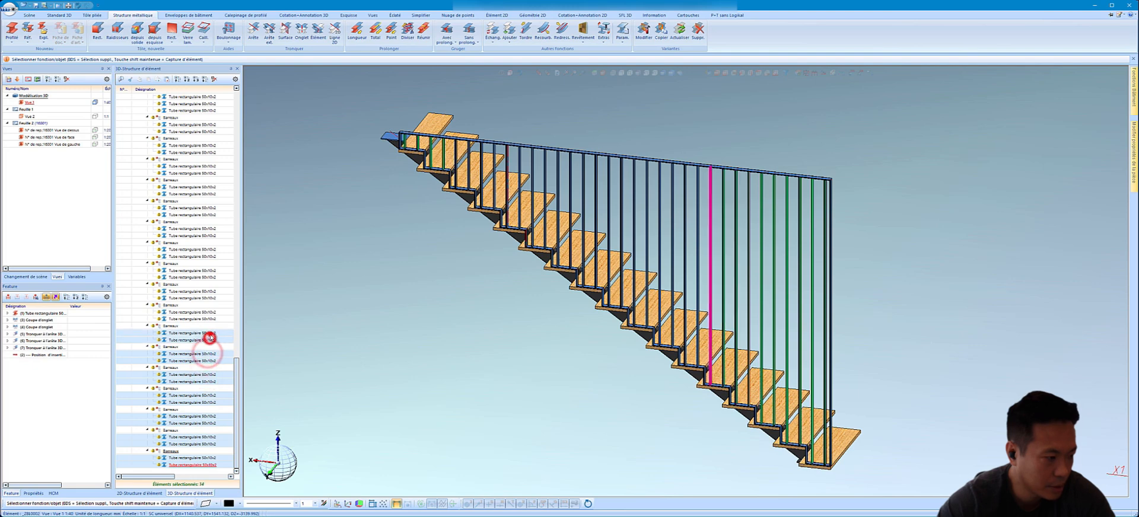
left_click(208, 333, "ctrl")
left_click(210, 319, "ctrl")
left_click(212, 313, "ctrl")
left_click(211, 298, "ctrl")
left_click(209, 291, "ctrl")
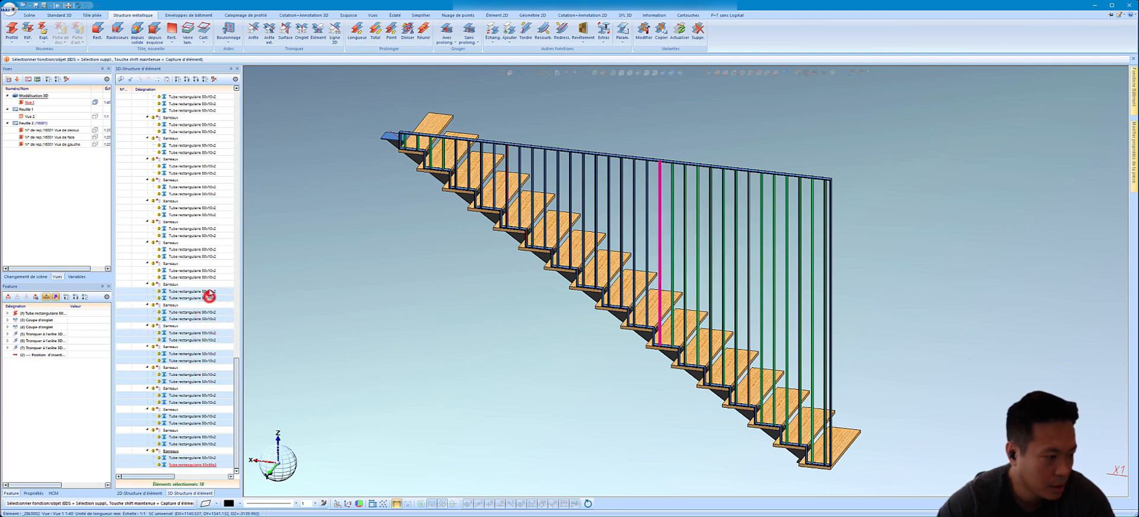
left_click(208, 277, "ctrl")
left_click(210, 270, "ctrl")
left_click(212, 256, "ctrl")
left_click(212, 249, "ctrl")
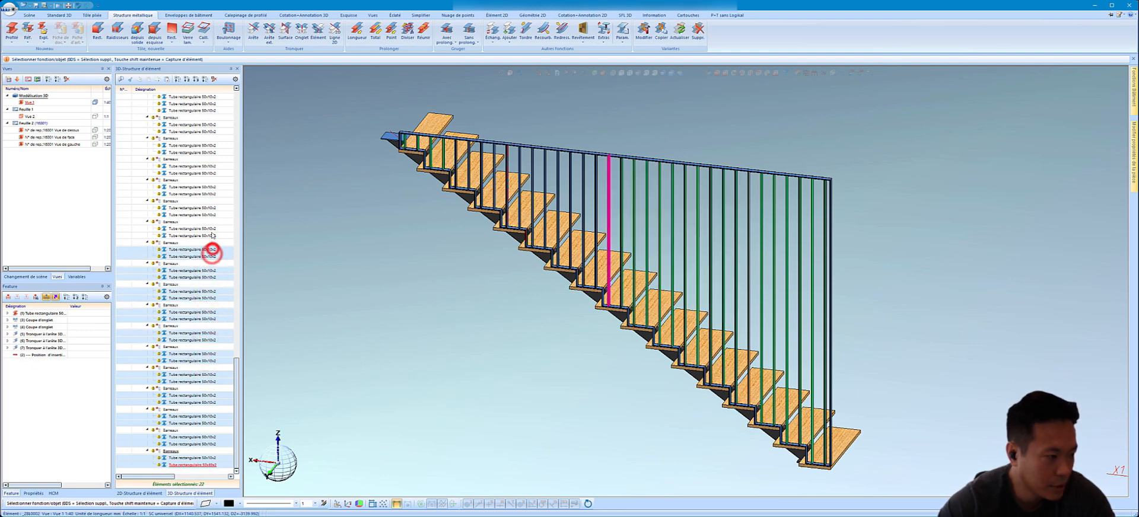
left_click(210, 236, "ctrl")
left_click(211, 229, "ctrl")
left_click(209, 215, "ctrl")
left_click(209, 208, "ctrl")
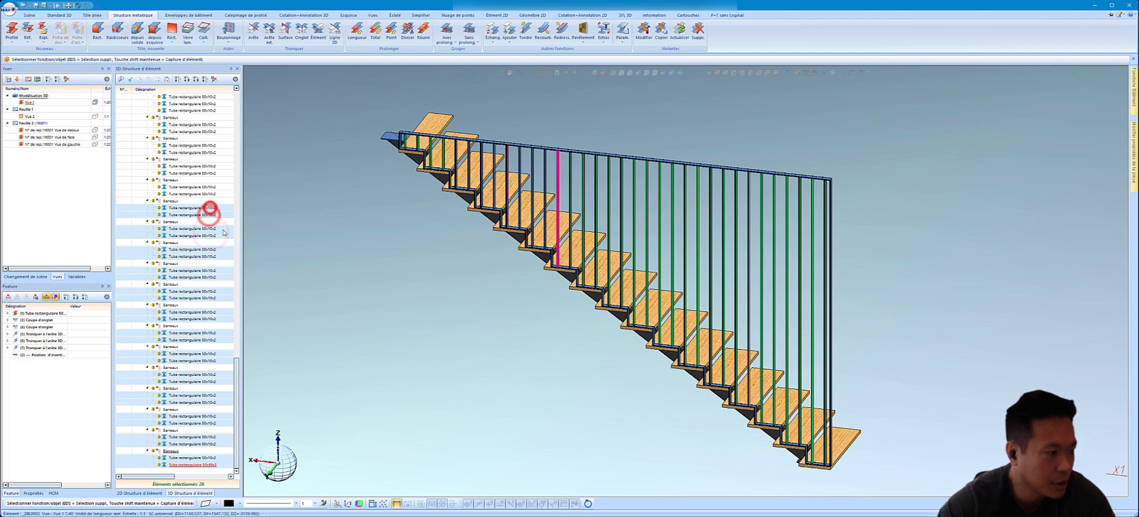
left_click(208, 194, "ctrl")
left_click(209, 187, "ctrl")
left_click(211, 173, "ctrl")
left_click(211, 166, "ctrl")
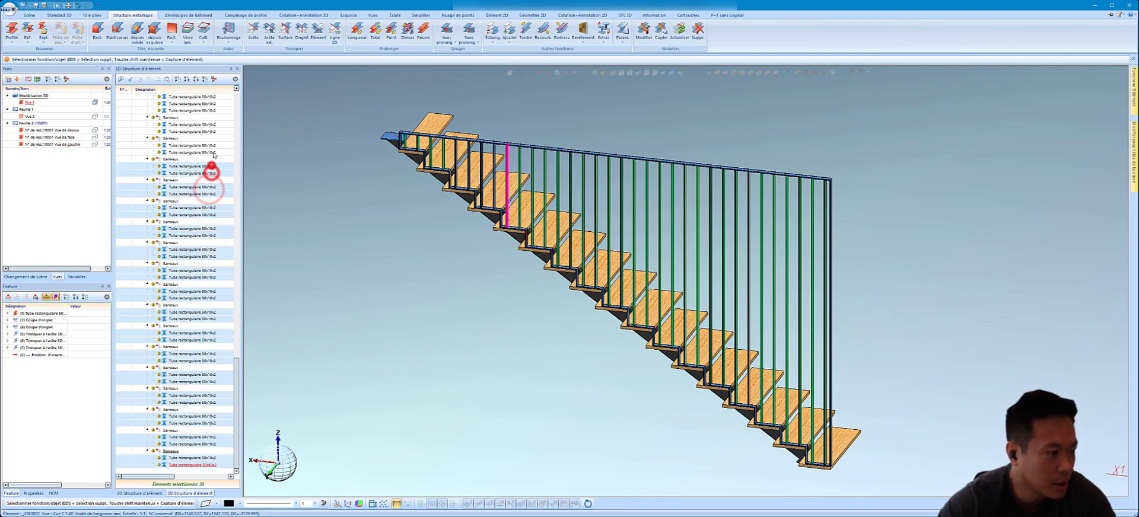
left_click(212, 153, "ctrl")
left_click(212, 145, "ctrl")
left_click(213, 132, "ctrl")
left_click(216, 125, "ctrl")
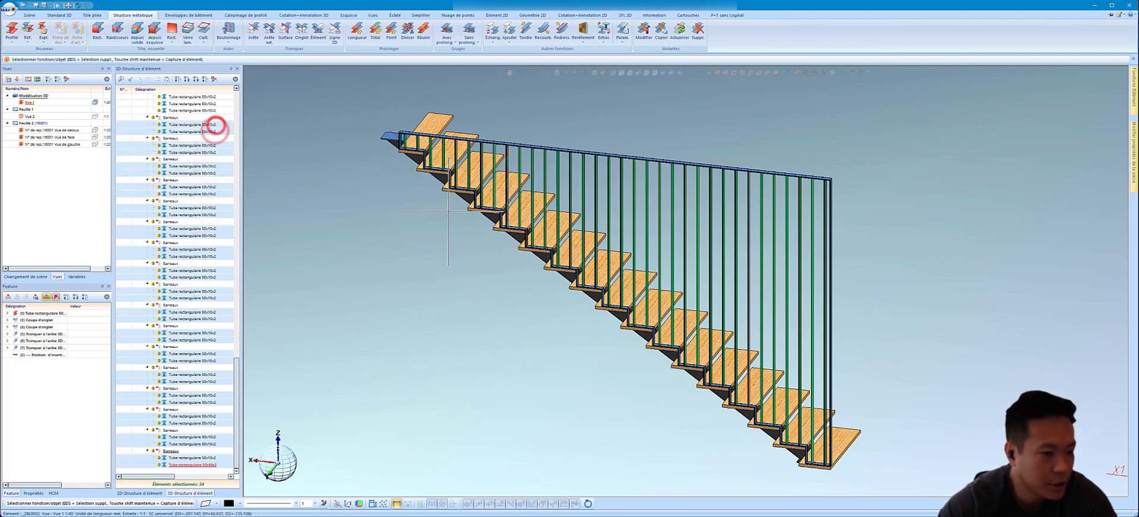
scroll(890, 422, "up", 2)
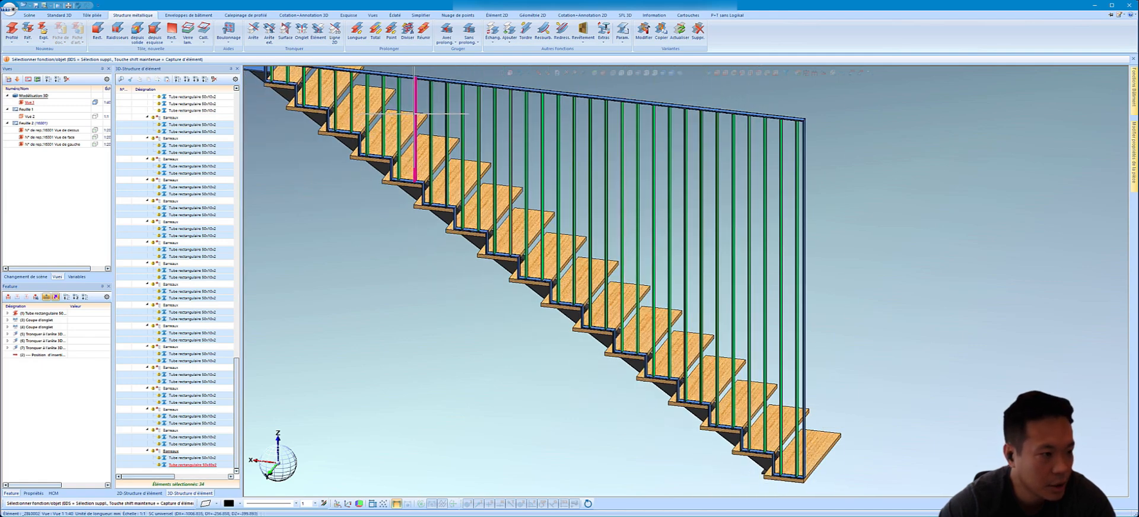
- Exchange the profile of all selected vertical tubes for the cold-formed rectangular tube FRR 40x10x2 (EN 10219-2), keeping S235JRH
right_click(448, 101)
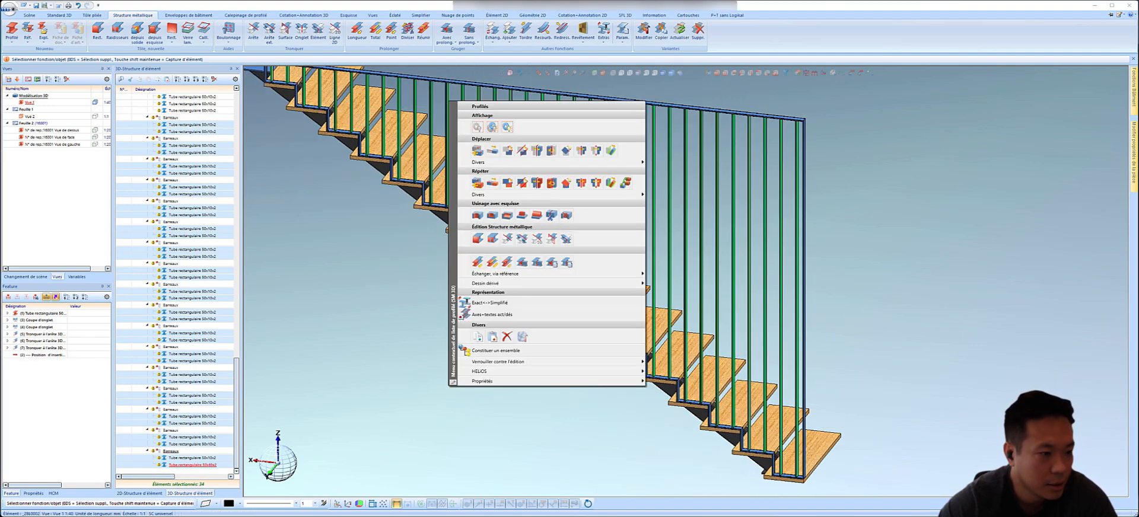
mouse_move(538, 284)
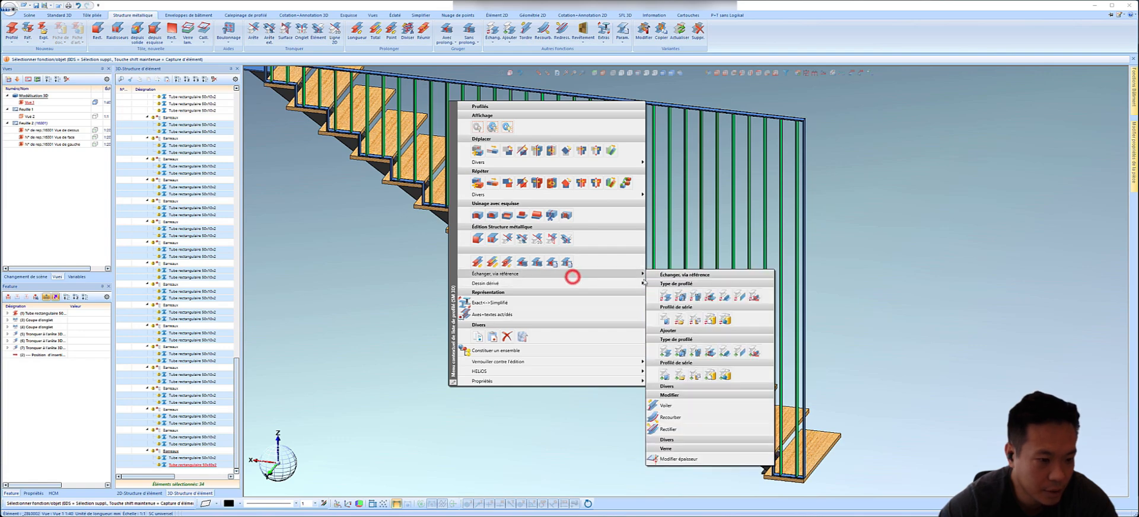
left_click(669, 293)
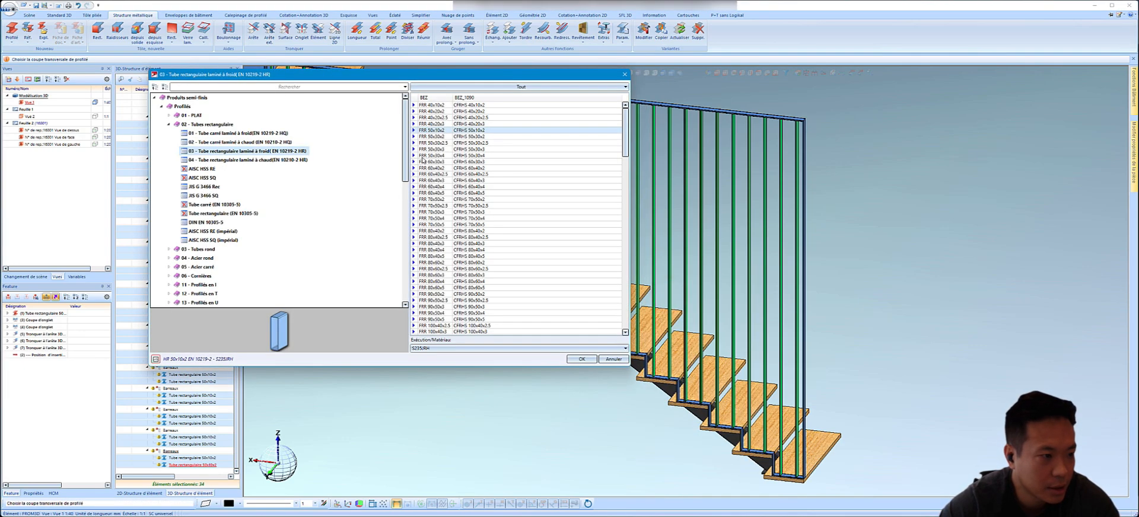
left_click(450, 104)
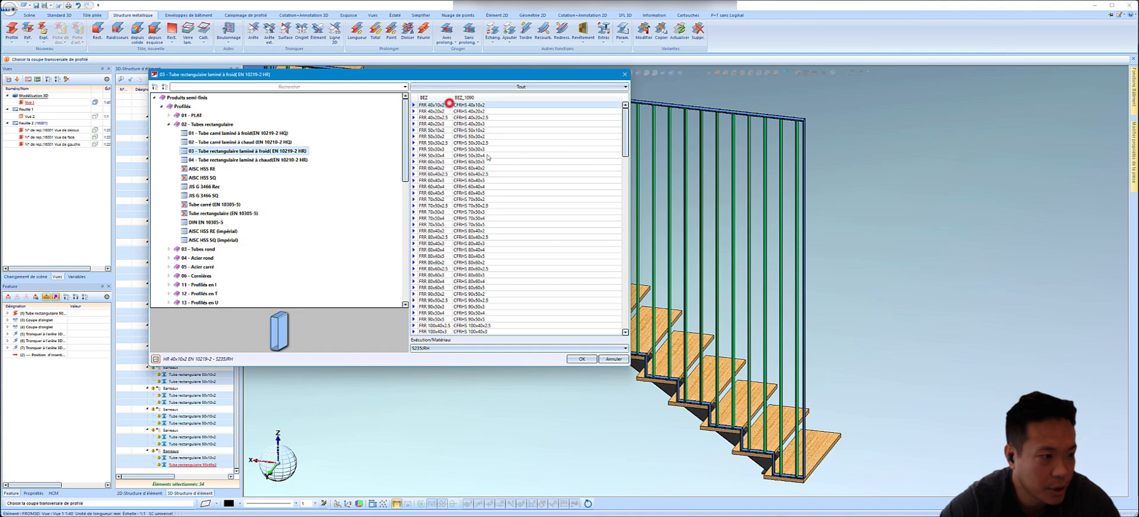
left_click(581, 359)
left_click(557, 319)
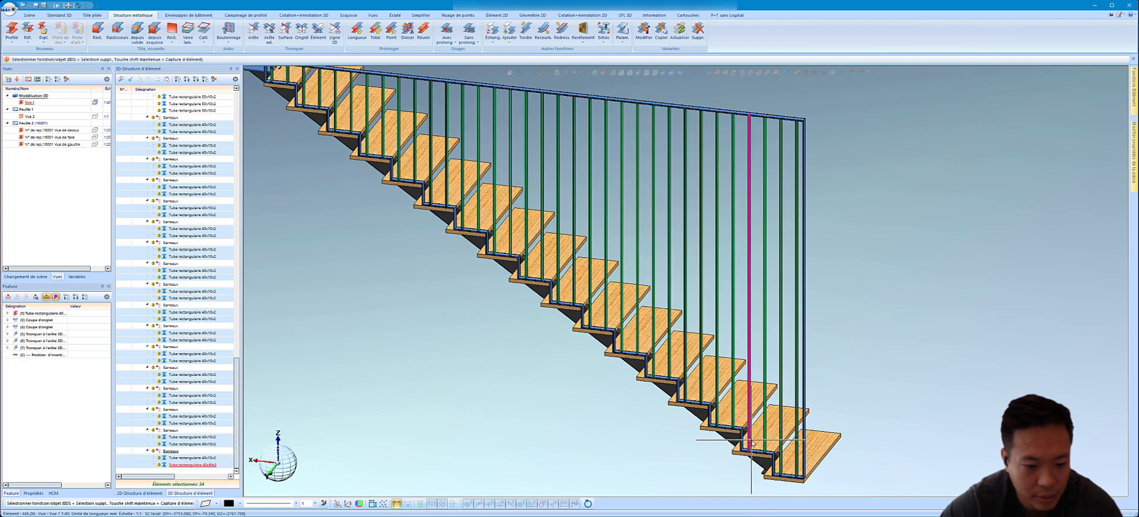
- Move all selected vertical tubes 5 mm inward across the frame, using a tube's lower depth edge as the direction
scroll(752, 442, "up", 5)
scroll(725, 452, "down", 10)
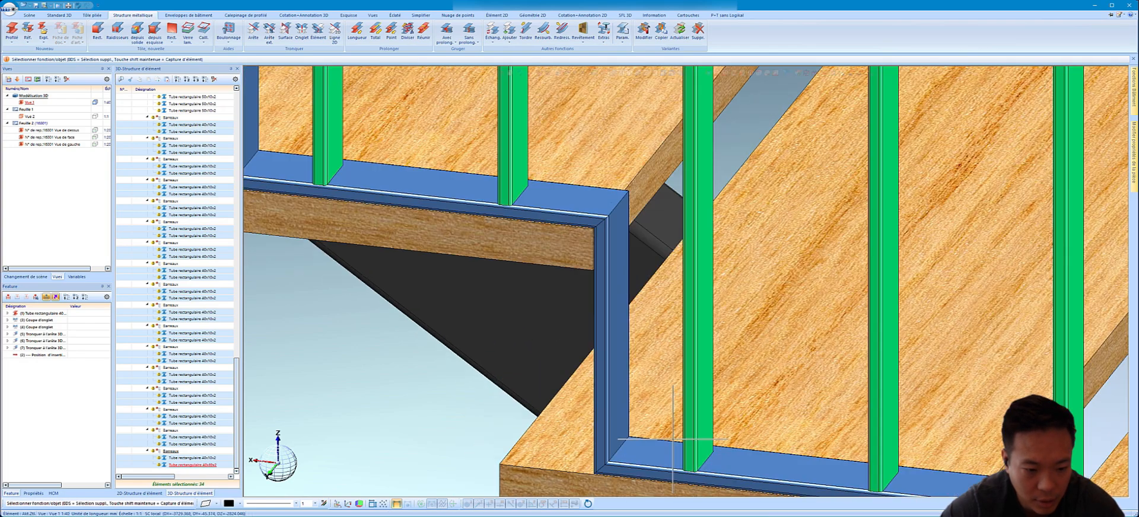
scroll(674, 451, "up", 3)
scroll(469, 190, "up", 6)
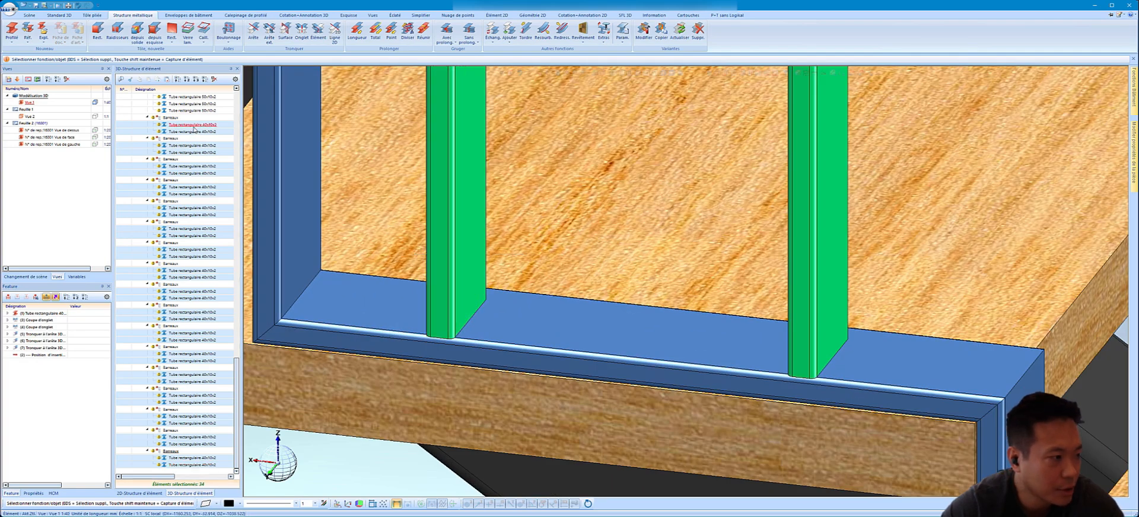
right_click(194, 129)
left_click(236, 220)
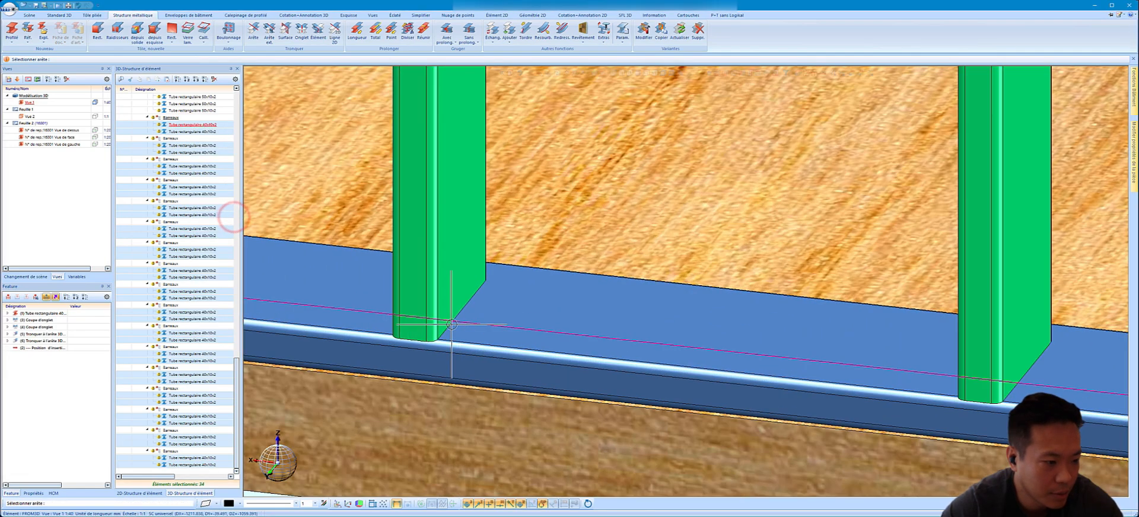
left_click(448, 327)
type("5")
key("Return")
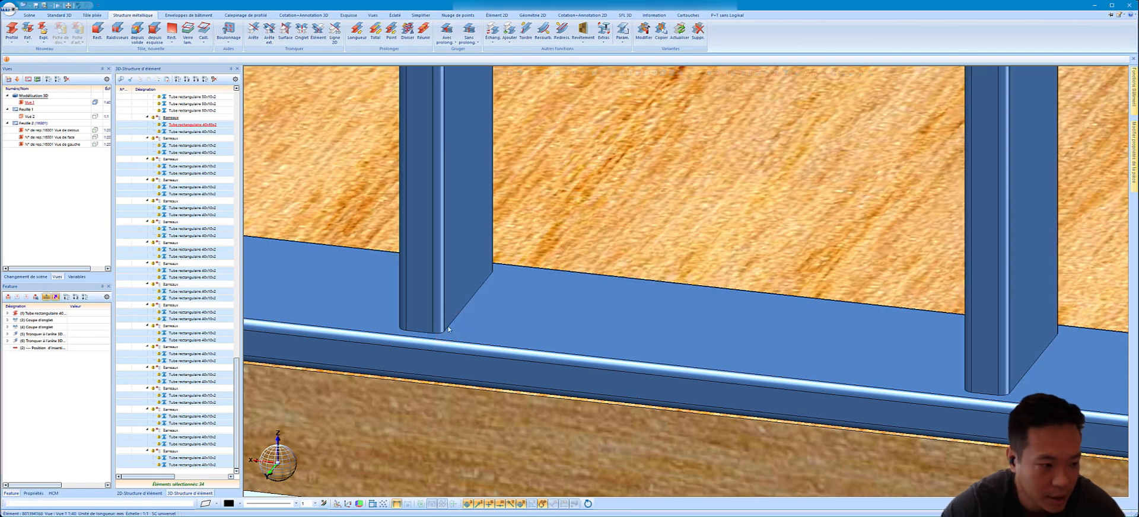
scroll(550, 304, "down", 10)
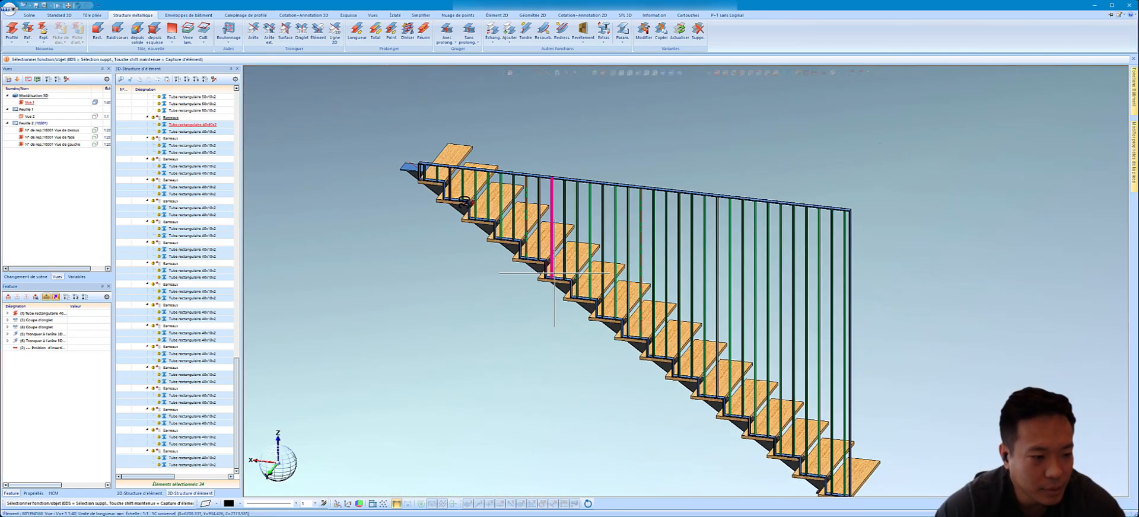
- Collapse the Garde-corps en vitesse assembly in the structure tree and set its element type to Ensemble
scroll(224, 171, "up", 8)
scroll(223, 170, "up", 8)
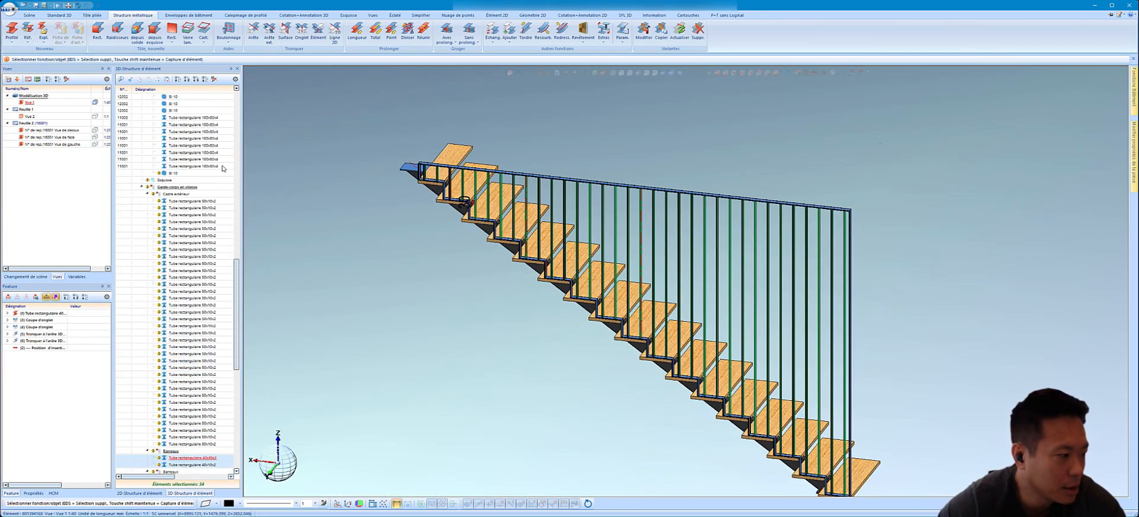
left_click(178, 187)
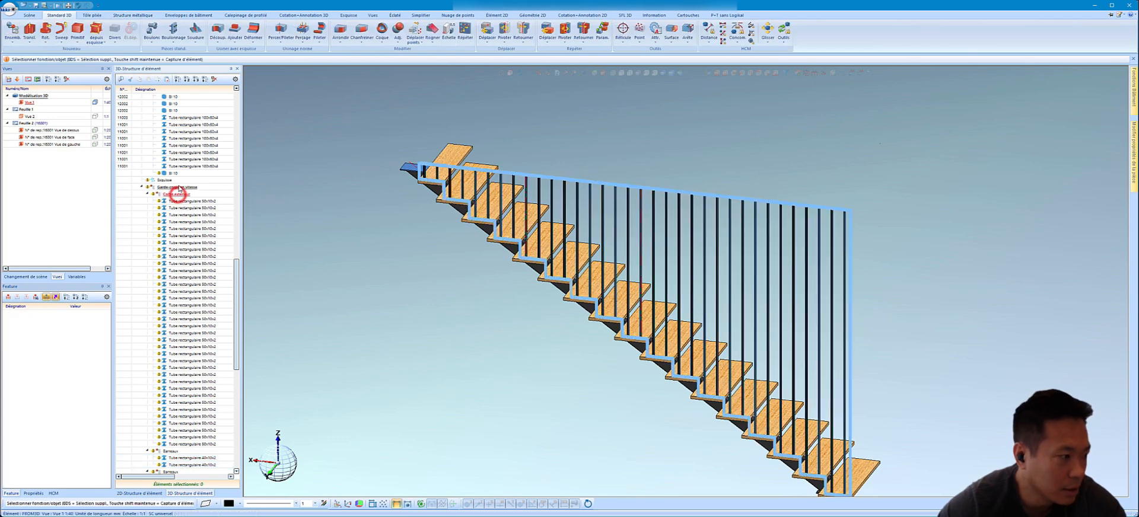
left_click(145, 187)
left_click(173, 465)
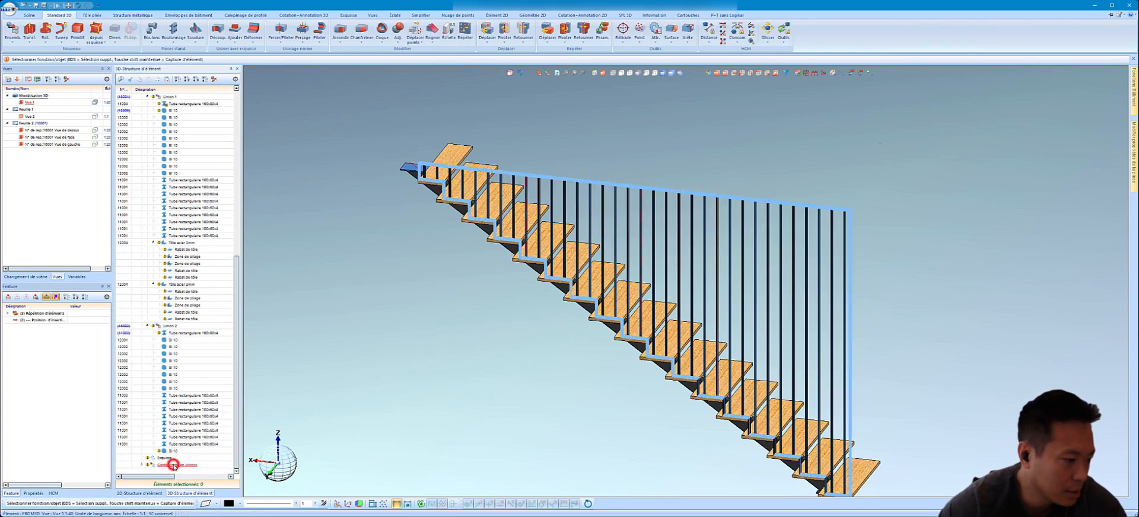
double_click(174, 466)
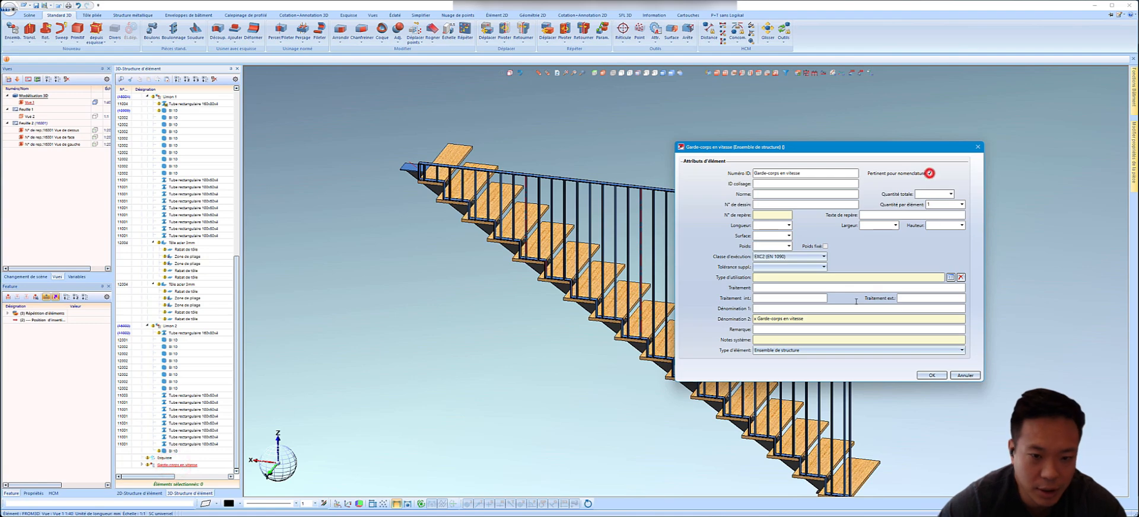
left_click(781, 351)
left_click(791, 359)
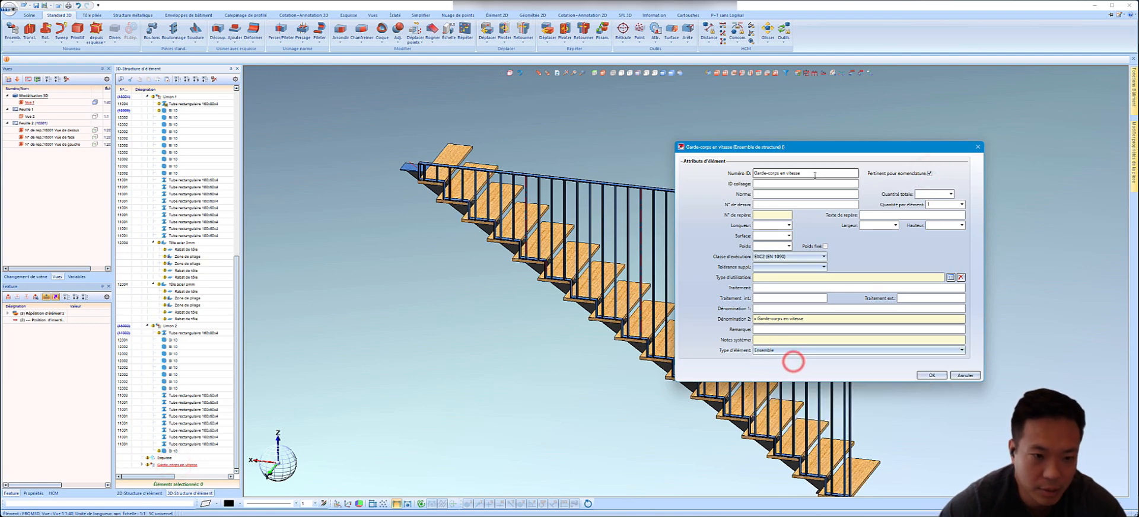
left_click(932, 375)
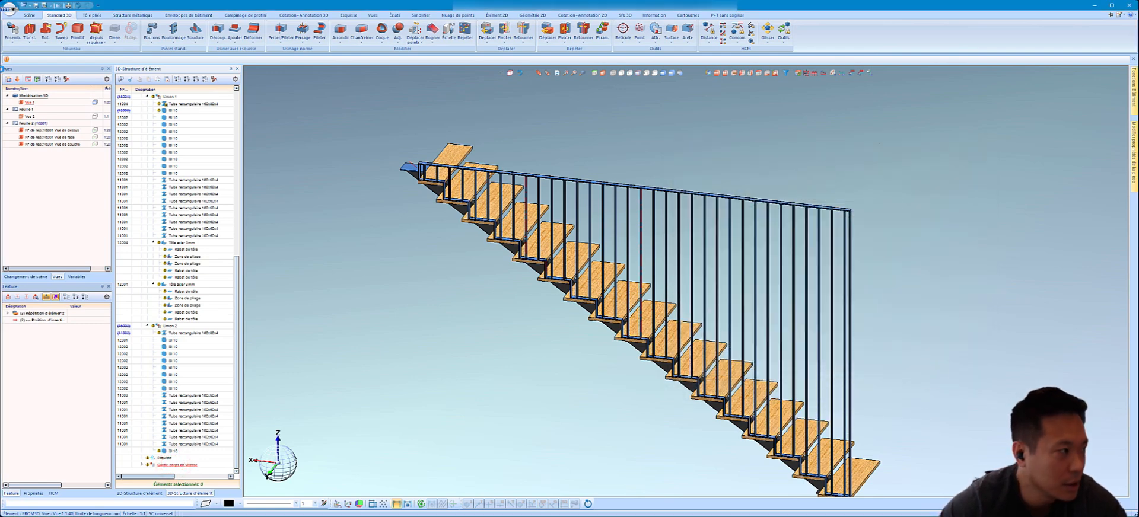
- Run Repérer to number the model's elements and check the attributes of the Garde-corps en vitesse assembly
left_click(25, 16)
left_click(377, 26)
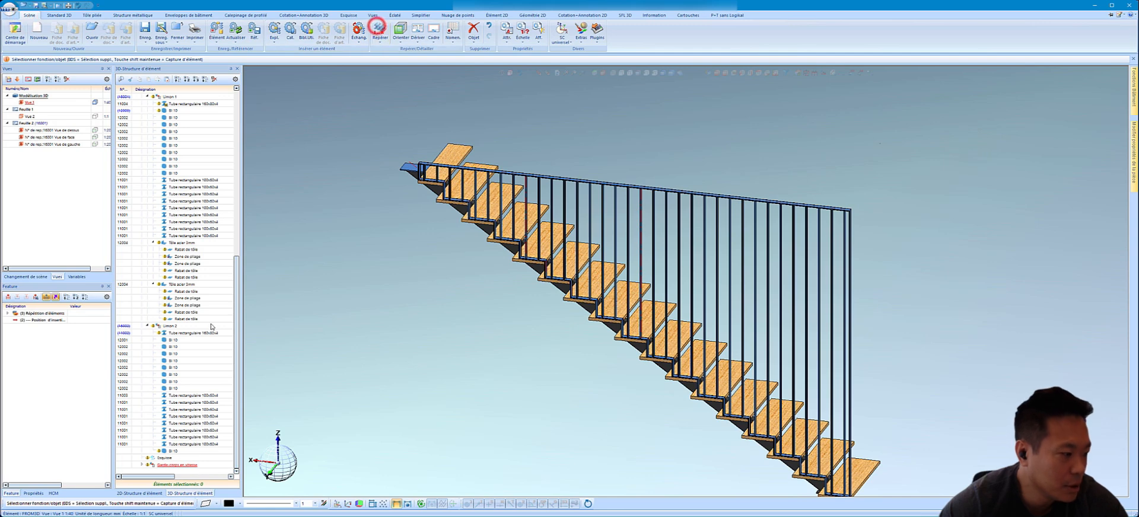
double_click(189, 465)
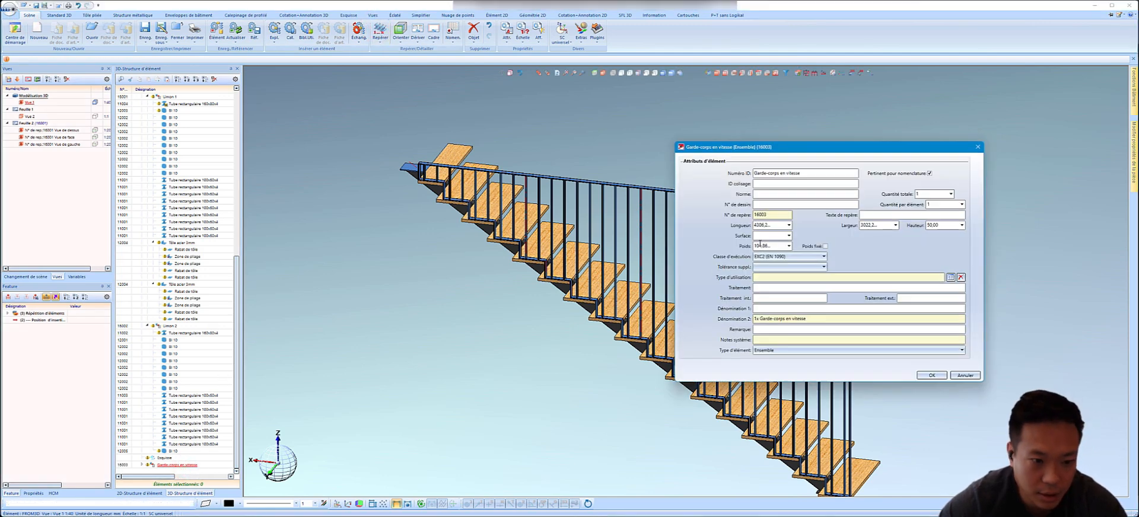
left_click(966, 375)
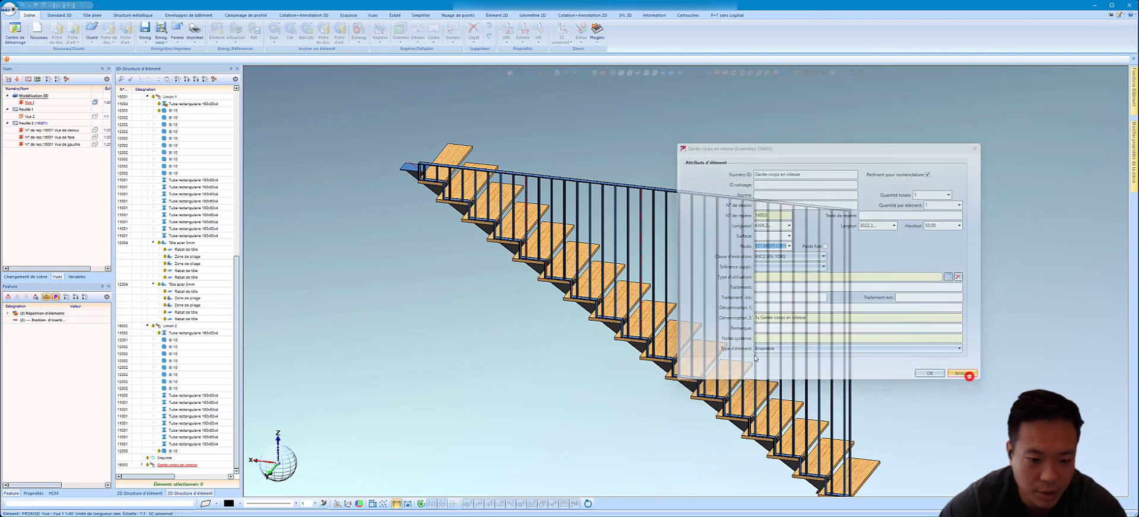
- Show the hidden building assembly around the staircase and examine the guardrail's top rail beside the floor opening
scroll(399, 155, "up", 3)
scroll(398, 155, "down", 4)
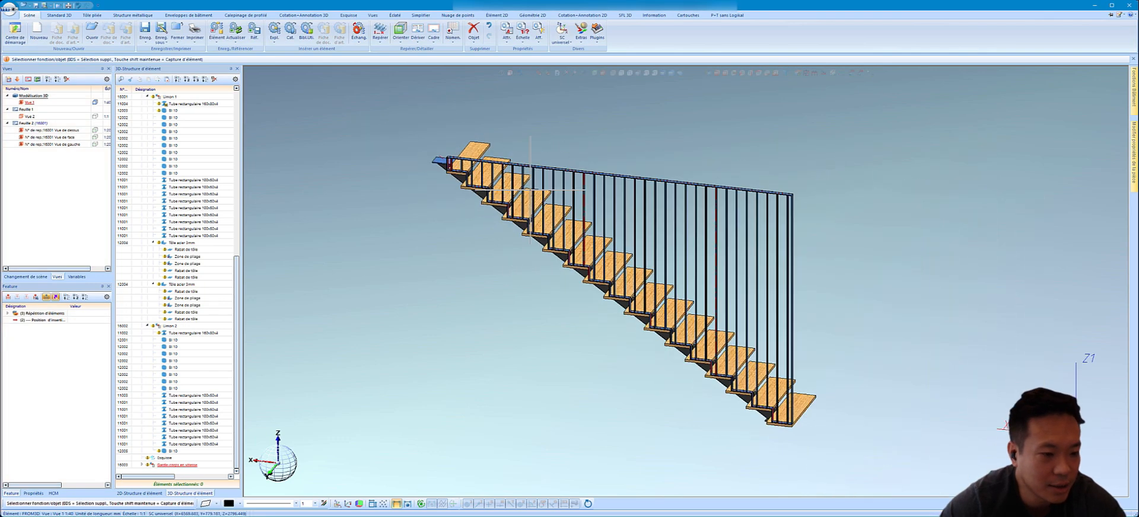
middle_click_drag(671, 281, 567, 279)
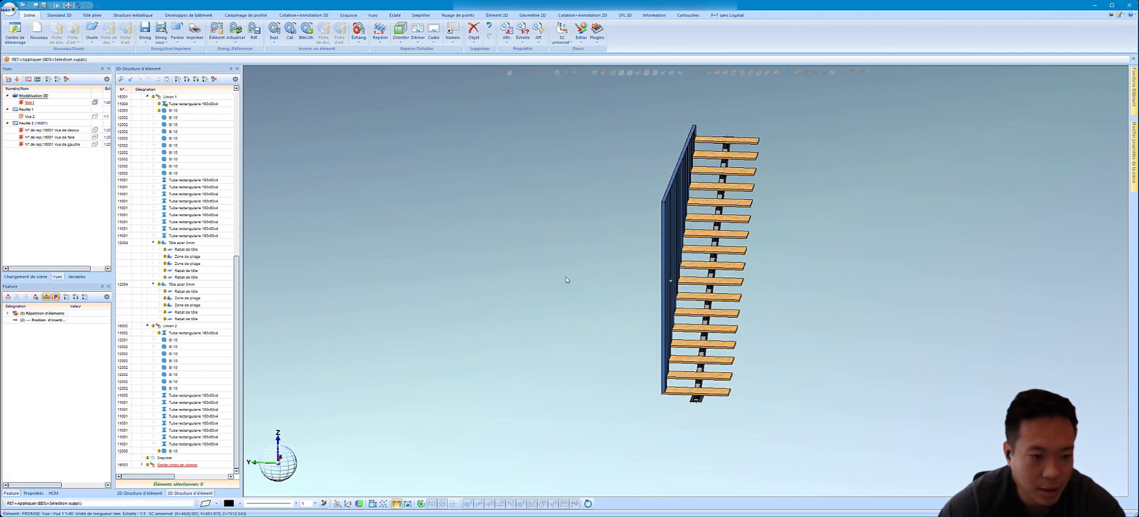
scroll(167, 105, "up", 5)
scroll(167, 105, "up", 5)
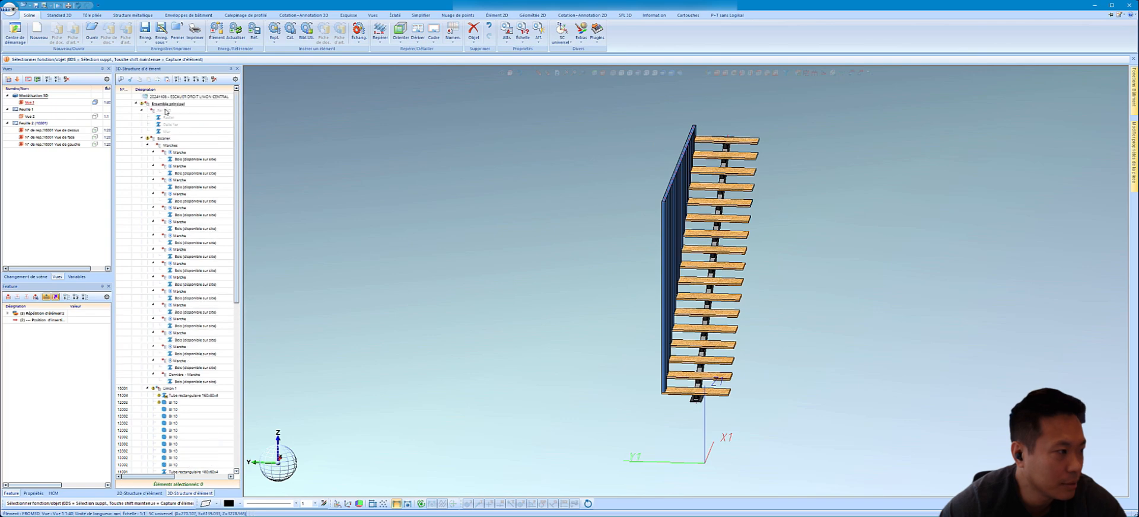
right_click(166, 111)
left_click(224, 156)
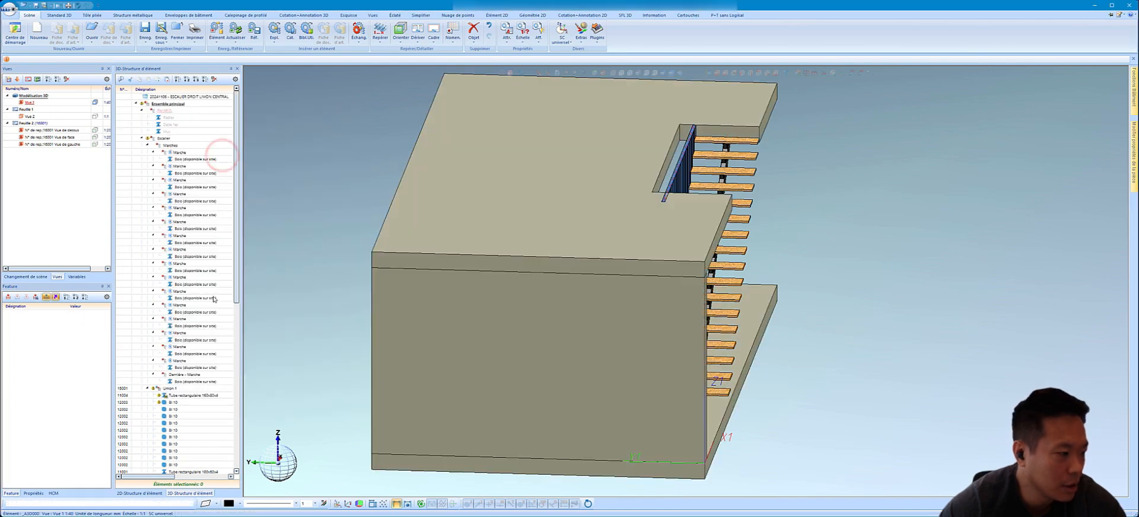
scroll(214, 299, "down", 2)
middle_click_drag(599, 232, 516, 219)
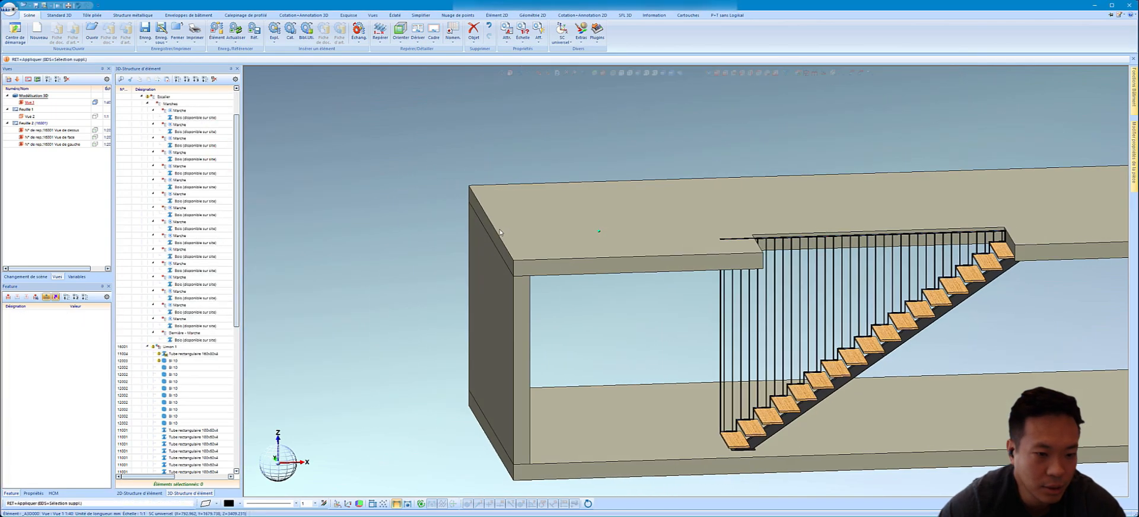
scroll(735, 239, "up", 5)
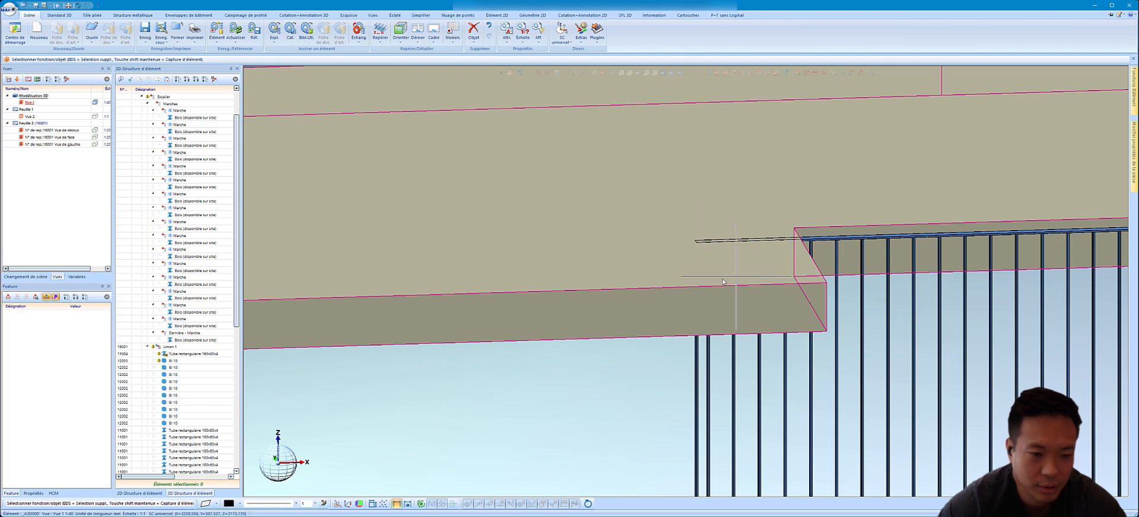
- Divide the guardrail's 50x10x2 top rail along its length at a point offset from the floor opening's upper corner
middle_click_drag(723, 280, 665, 288)
scroll(671, 287, "up", 1)
scroll(799, 260, "down", 2)
scroll(800, 263, "up", 2)
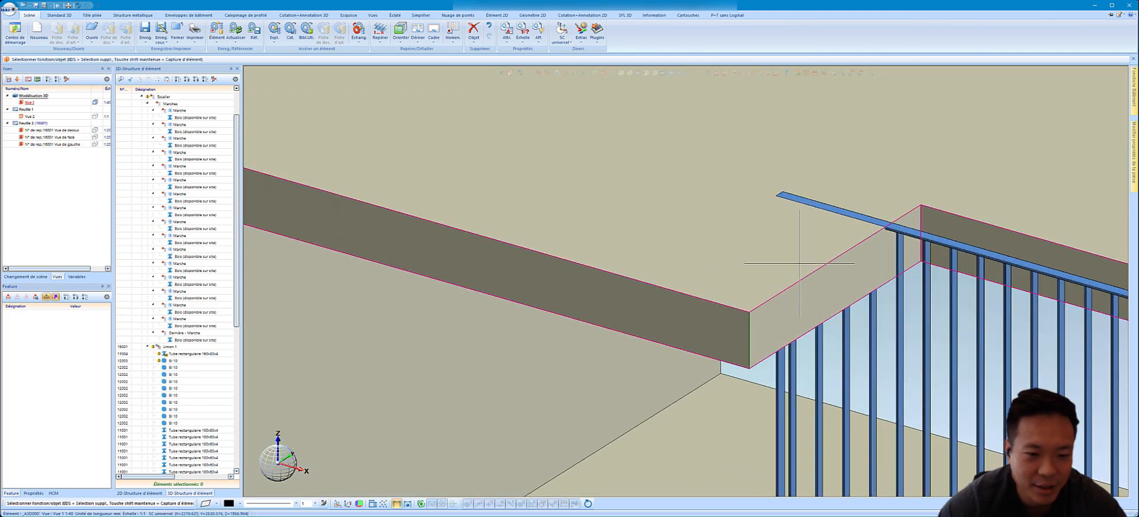
middle_click_drag(799, 264, 842, 261)
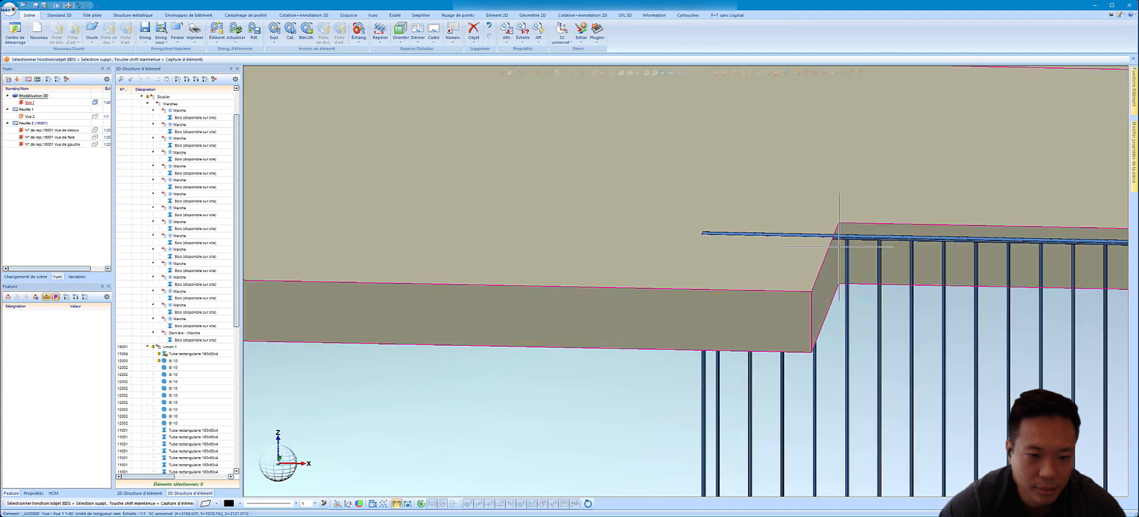
scroll(842, 238, "up", 3)
left_click(842, 238)
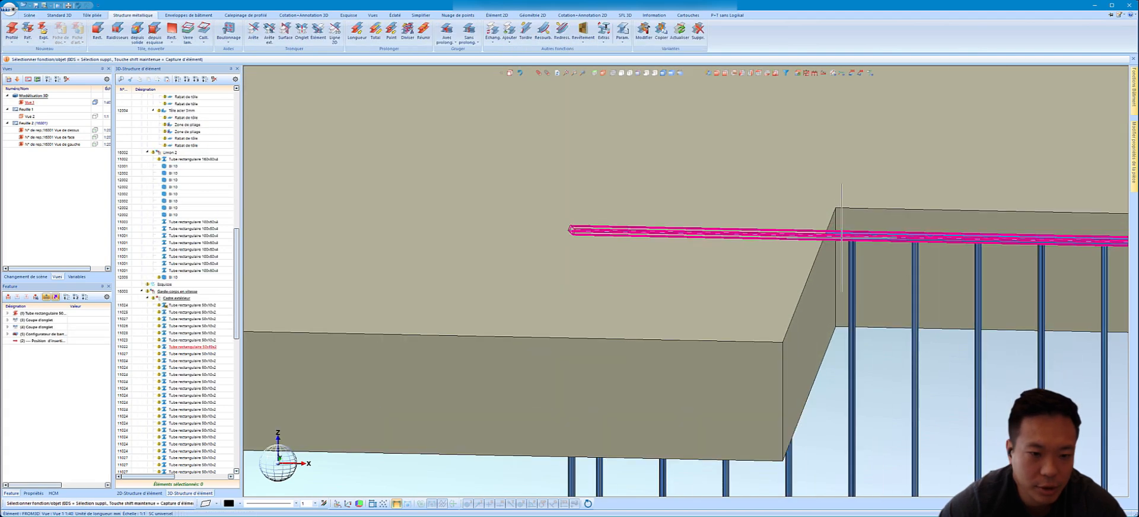
left_click(407, 33)
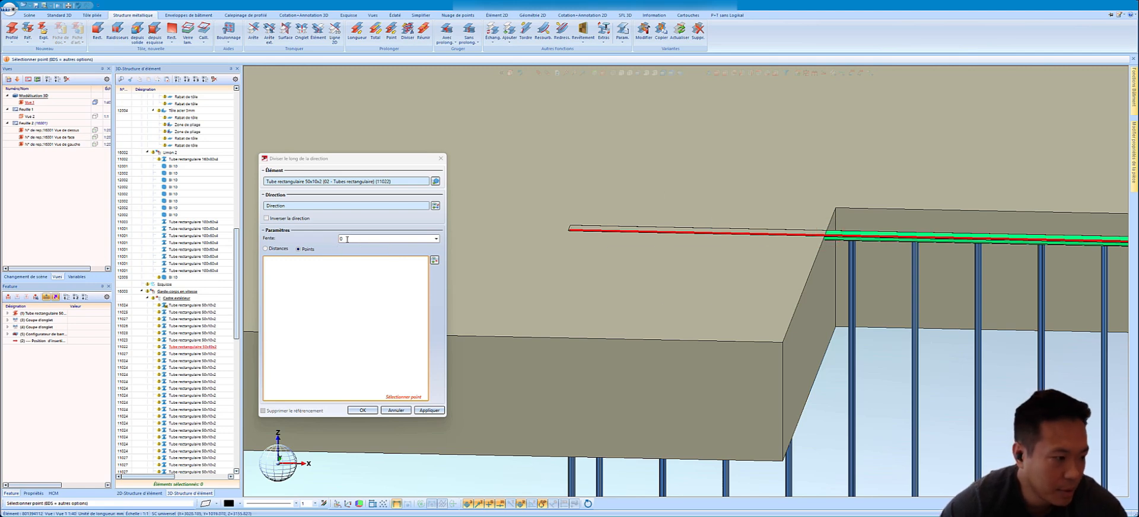
key("b")
key("Return")
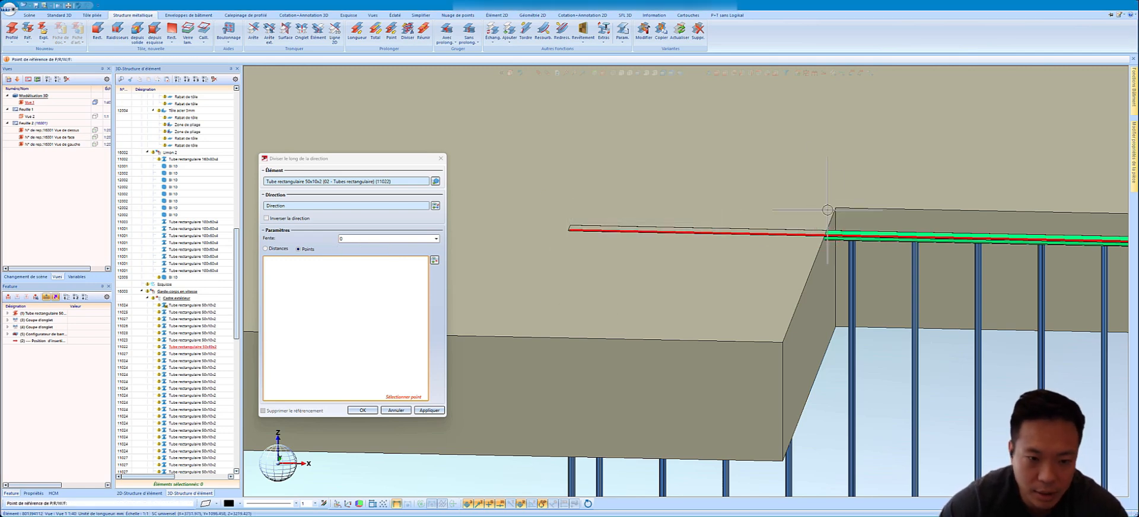
key("r")
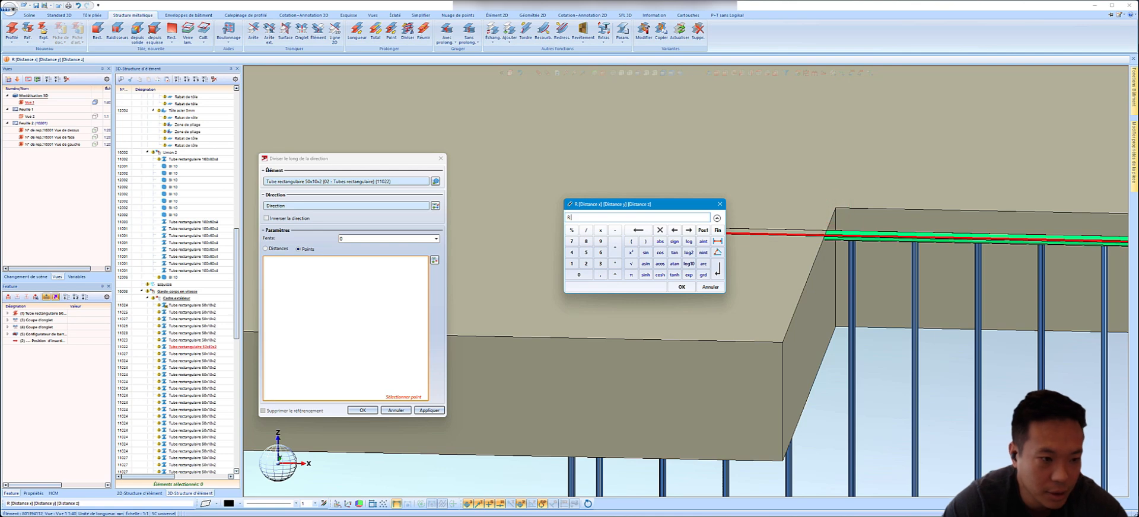
key("Return")
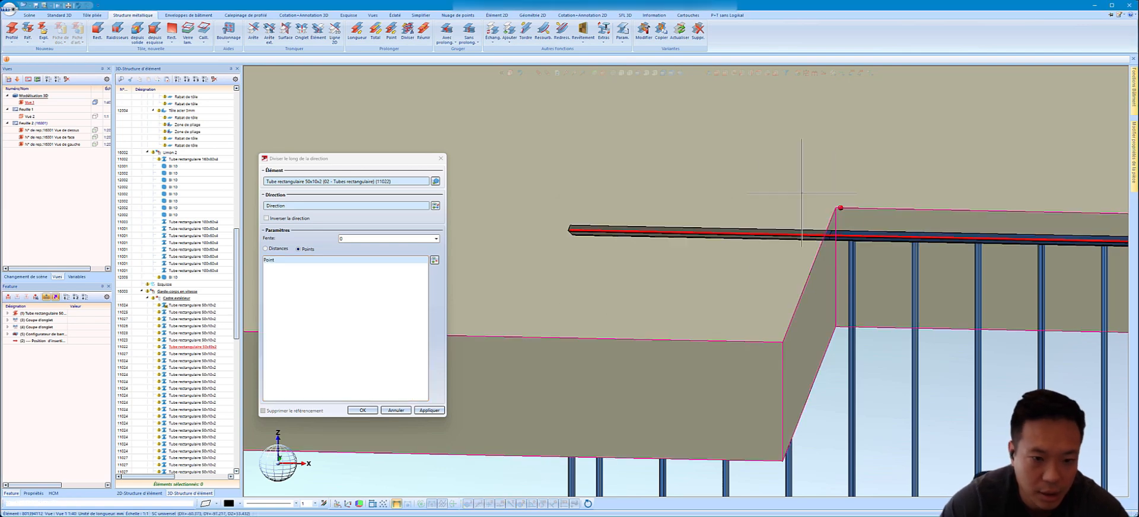
left_click(427, 410)
left_click(368, 411)
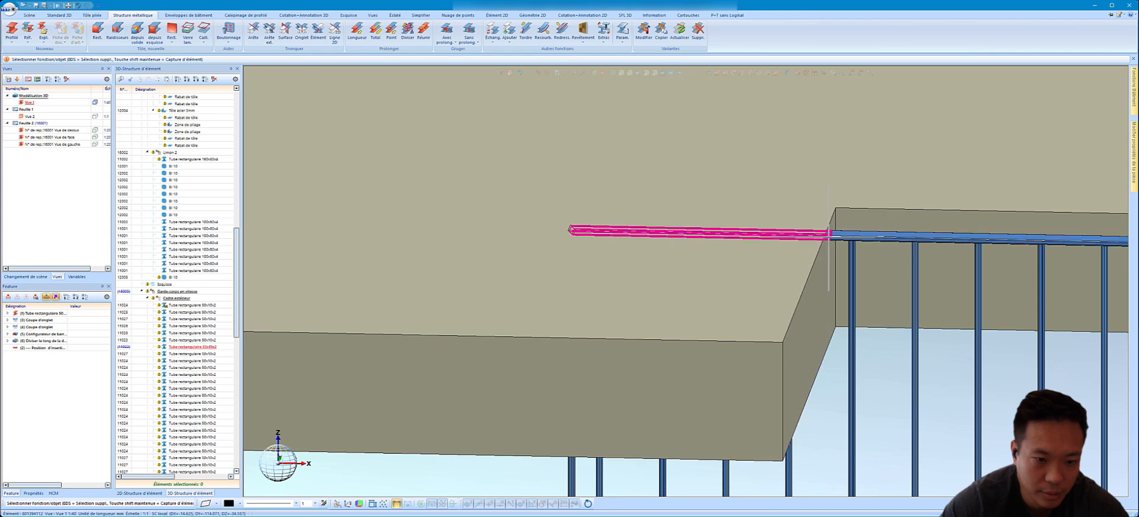
- Move the cut-off top rail piece down with a perpendicular point-to-surface move, from its lower edge onto the slab's underside
right_click(835, 141)
left_click(988, 275)
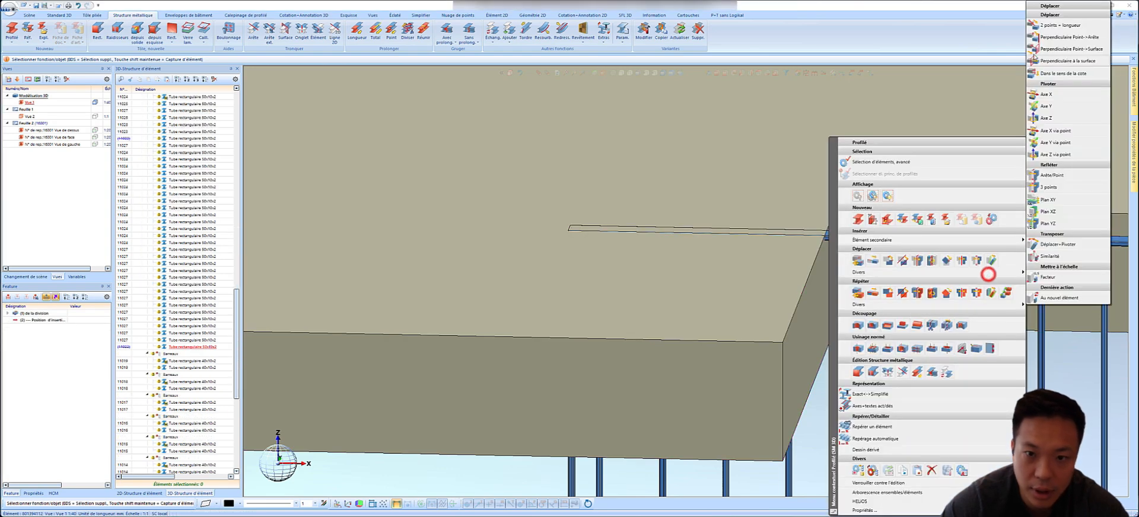
left_click(1036, 49)
scroll(831, 234, "up", 8)
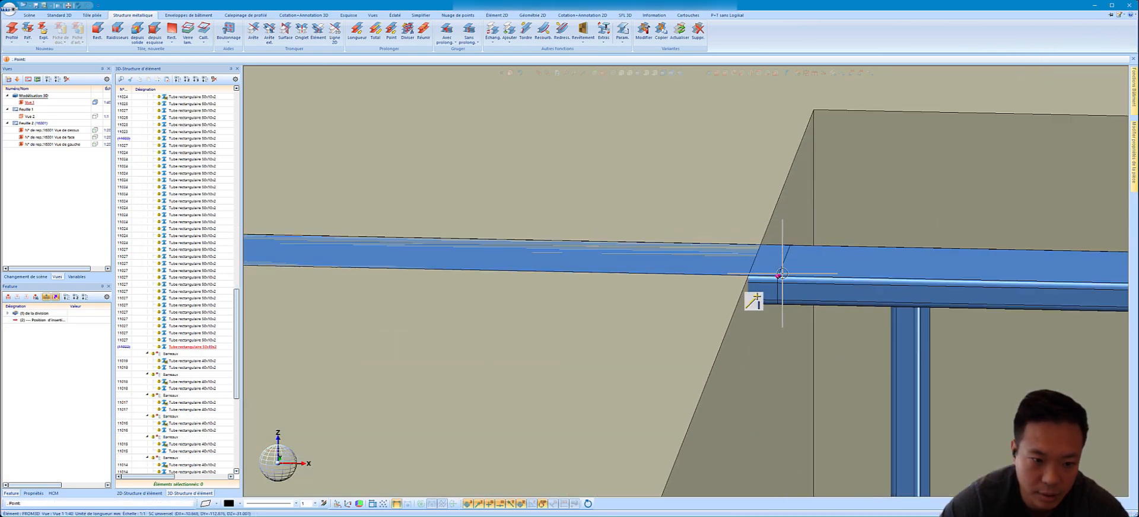
left_click(783, 273)
scroll(828, 226, "down", 7)
middle_click_drag(783, 274, 792, 329)
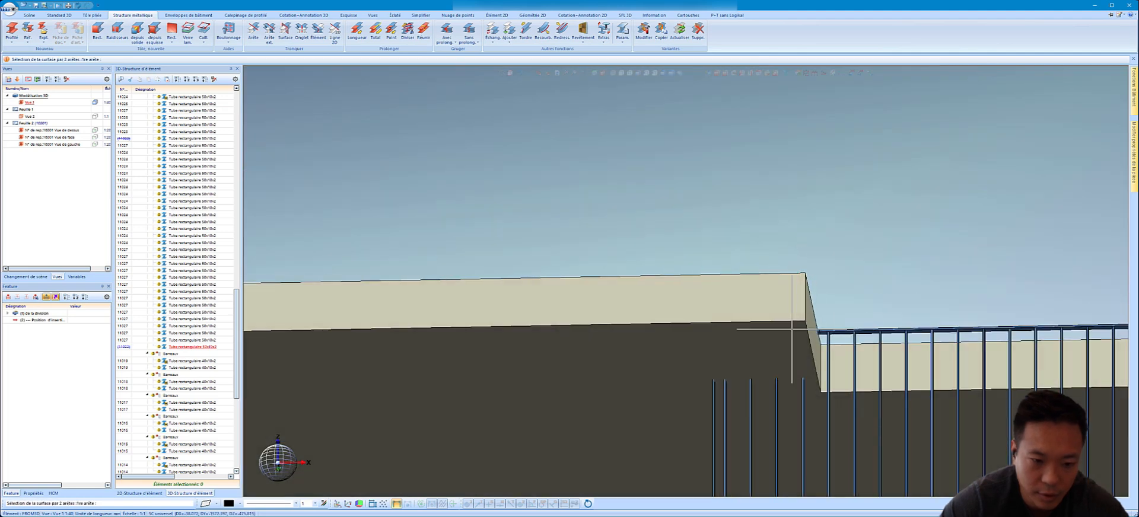
left_click(793, 323)
left_click(808, 335)
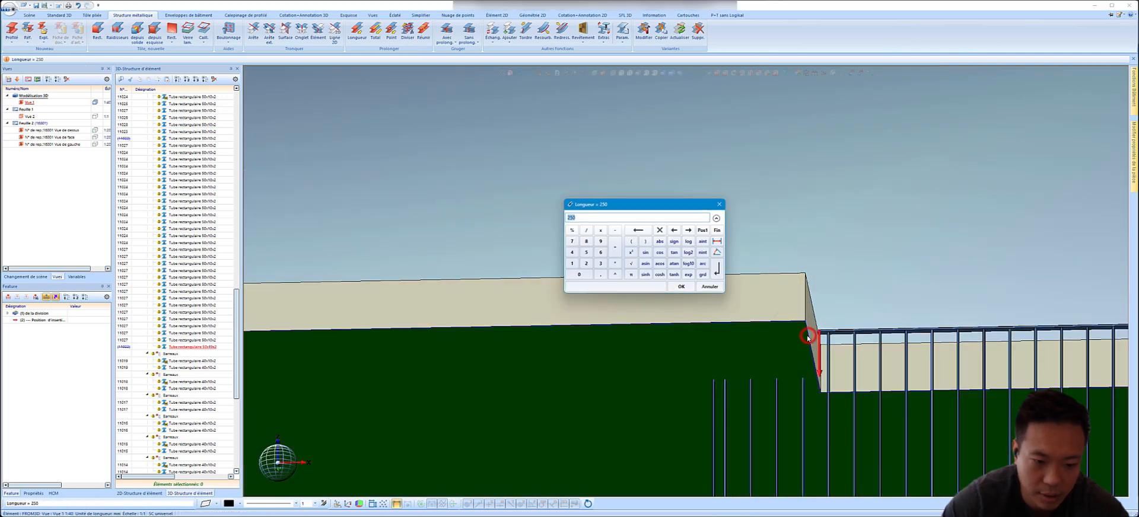
key("Return")
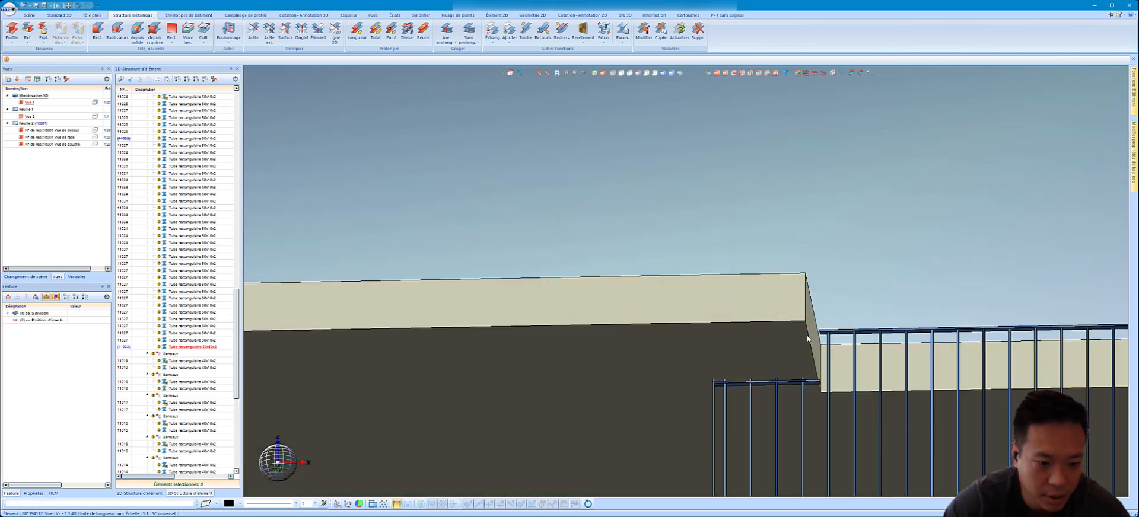
- Insert a vertical 50x10x2 rectangular tube connecting the lowered rail's end to the cut end of the upper rail
scroll(839, 372, "up", 3)
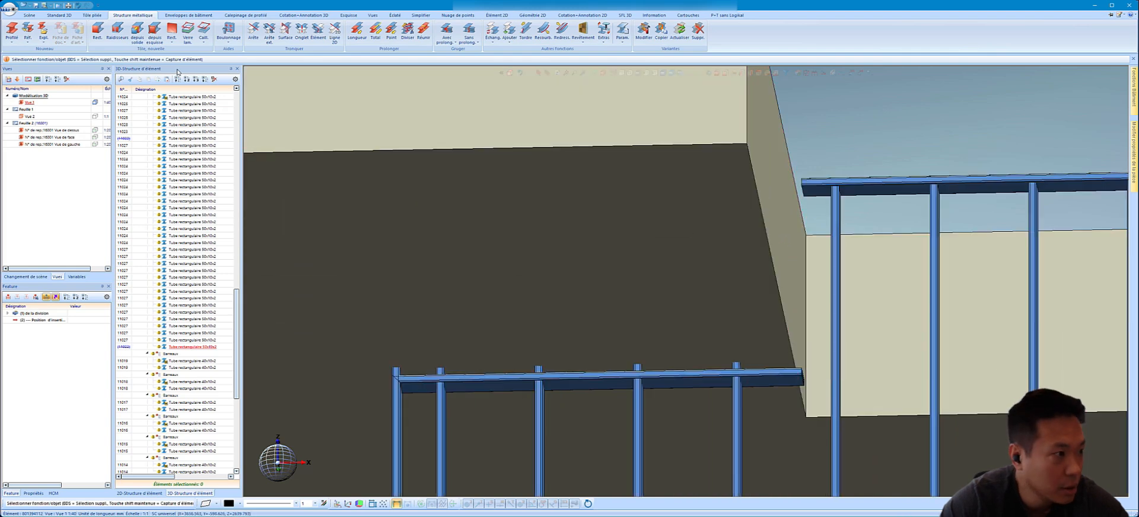
left_click(14, 27)
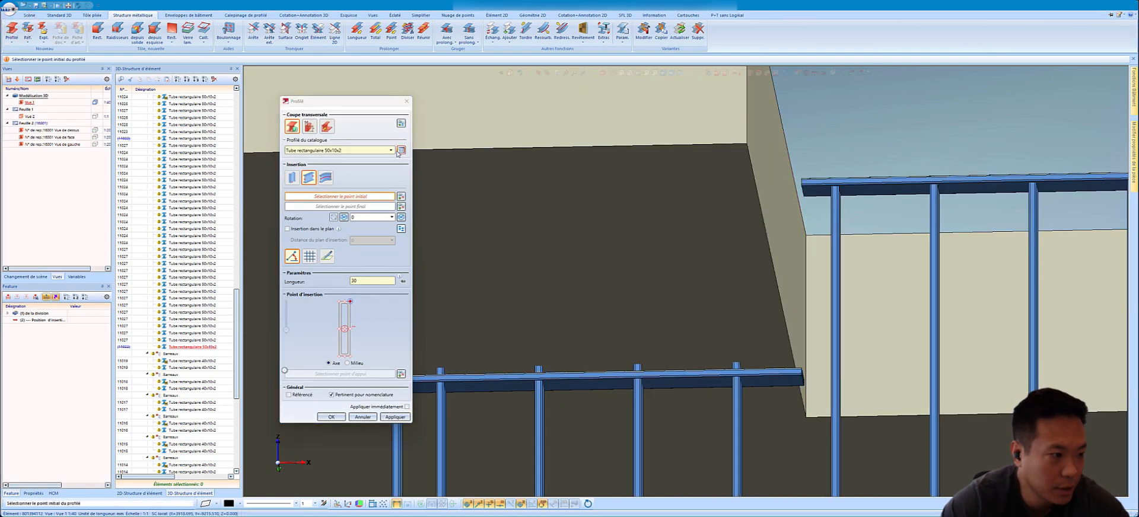
scroll(801, 386, "up", 5)
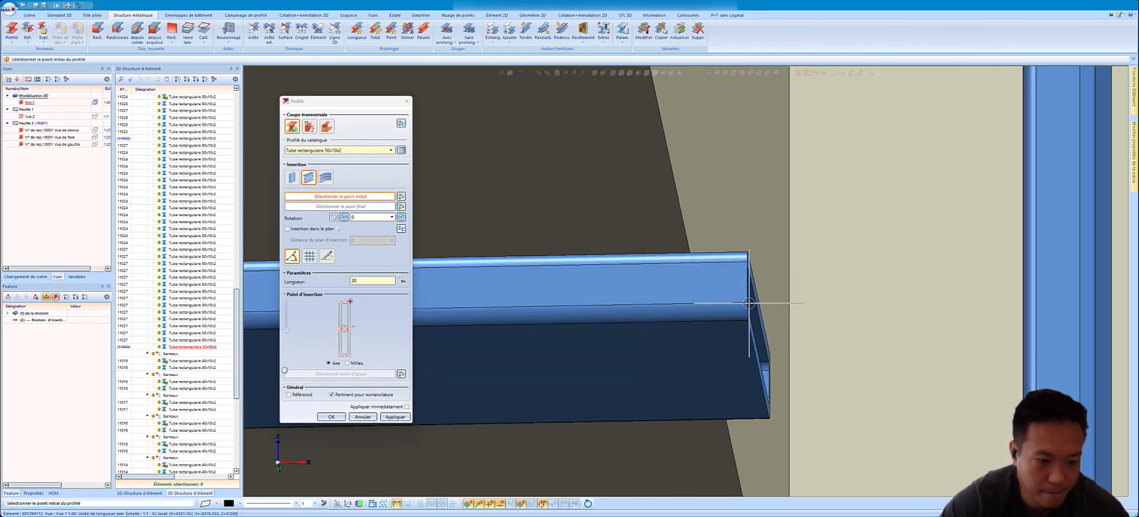
left_click(745, 304)
scroll(746, 302, "down", 5)
scroll(746, 187, "up", 5)
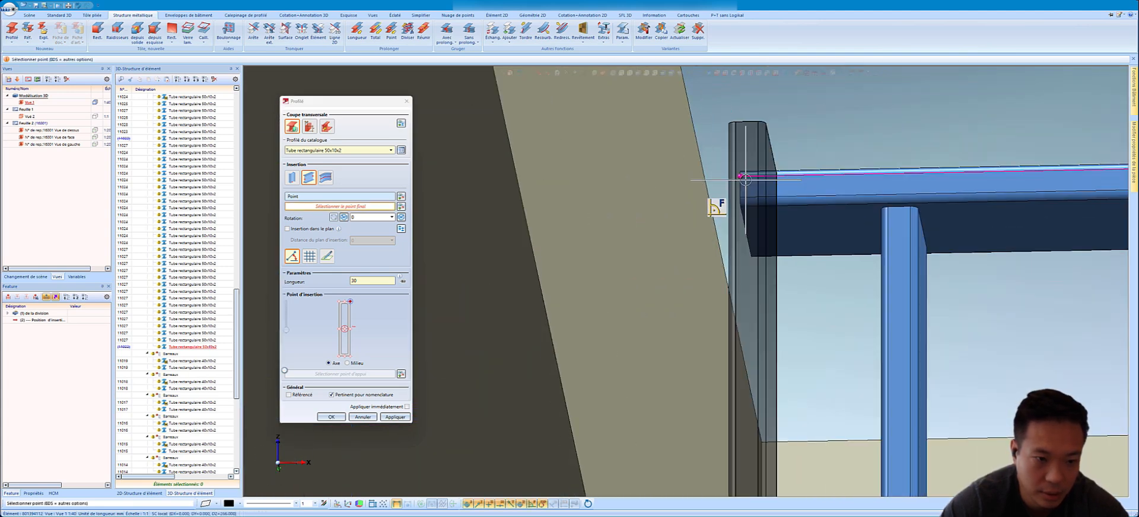
left_click(746, 180)
scroll(717, 239, "down", 3)
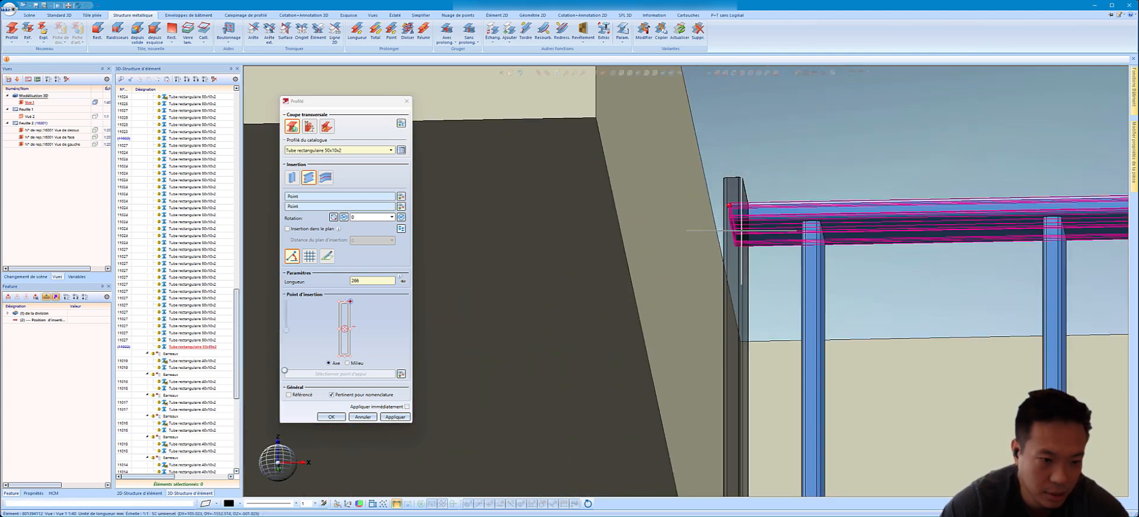
scroll(741, 231, "down", 2)
middle_click_drag(741, 221, 724, 256)
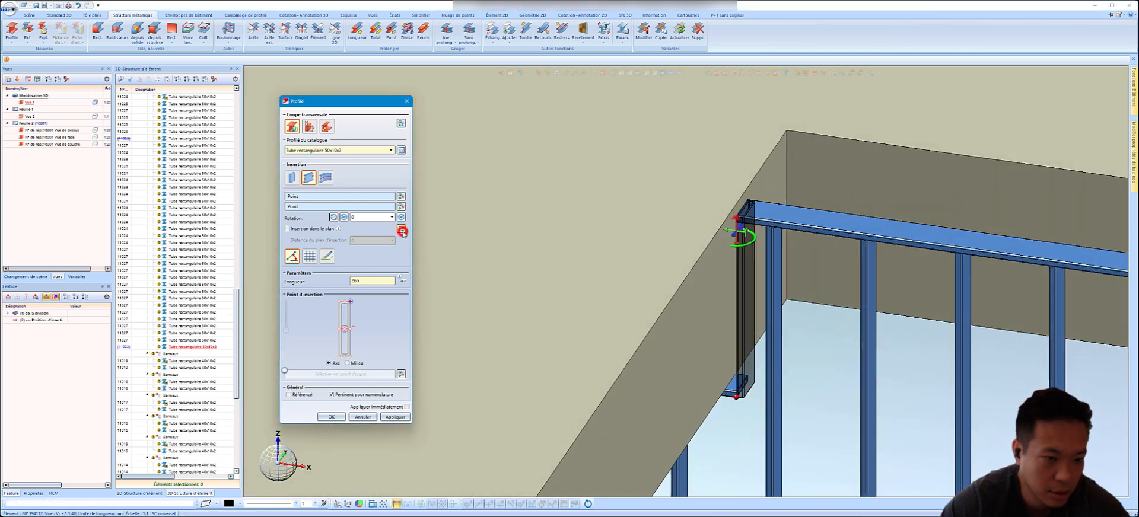
left_click(392, 417)
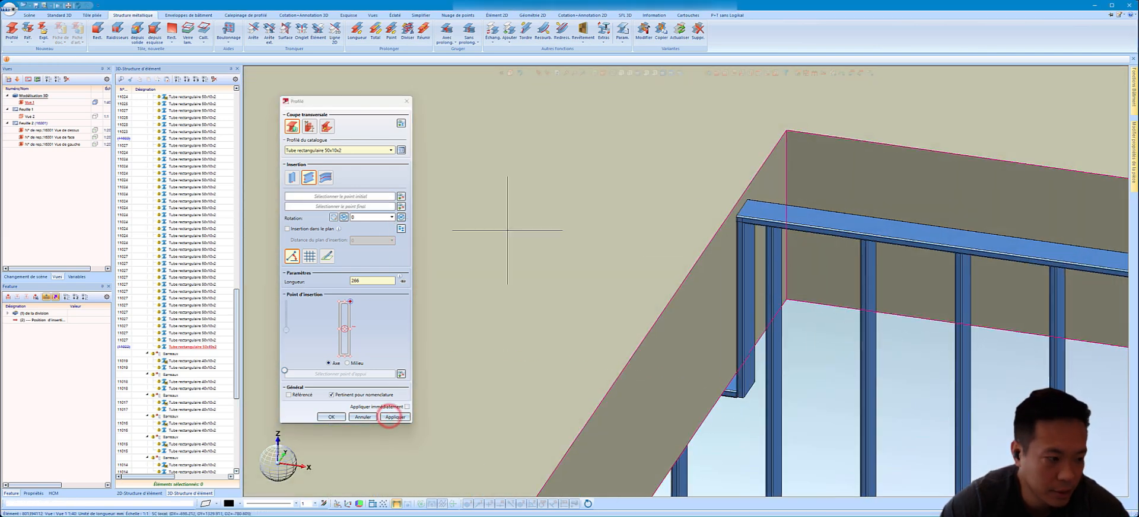
key("Escape")
- Mitre the connecting tube with the upper rail at its top end and with the lowered rail at its bottom end
left_click(269, 28)
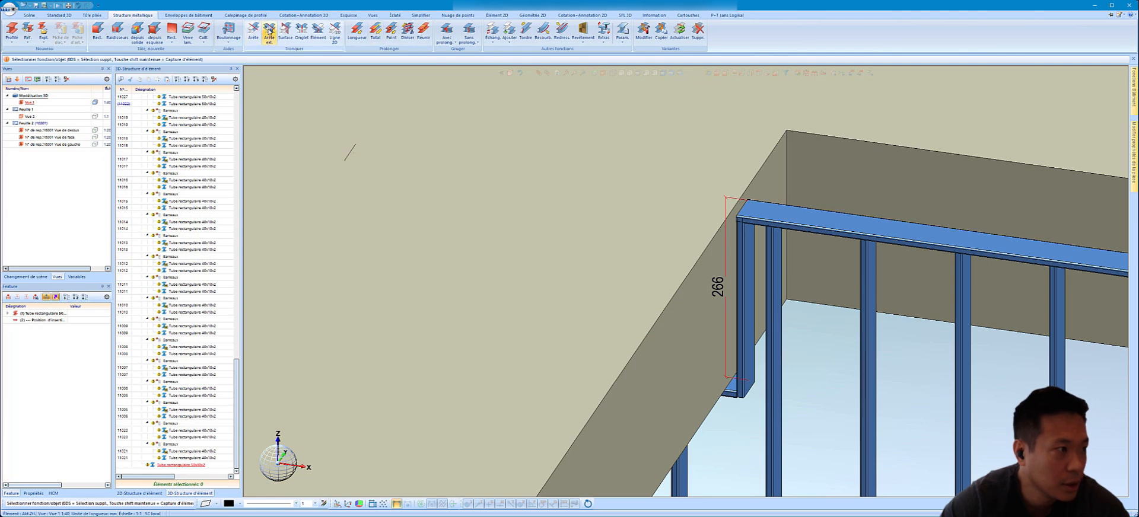
left_click(302, 30)
scroll(742, 237, "up", 3)
left_click(739, 240)
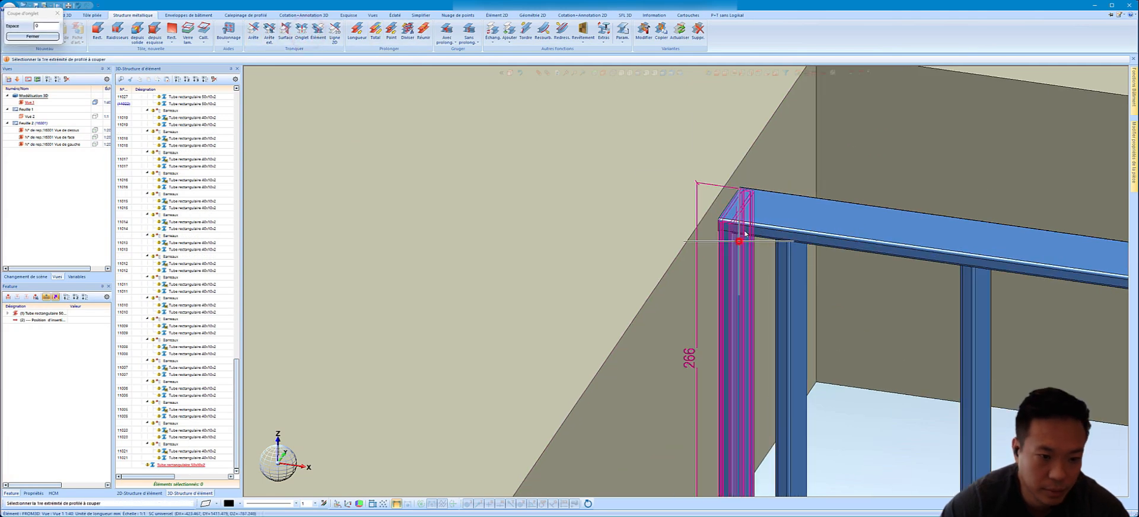
left_click(745, 228)
scroll(821, 153, "down", 6)
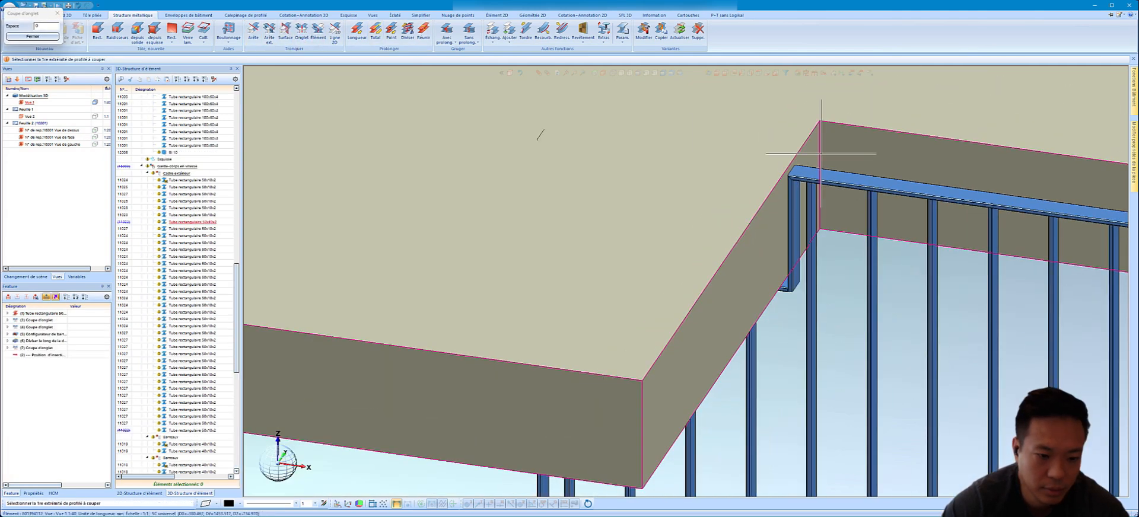
scroll(809, 197, "up", 4)
left_click(823, 204)
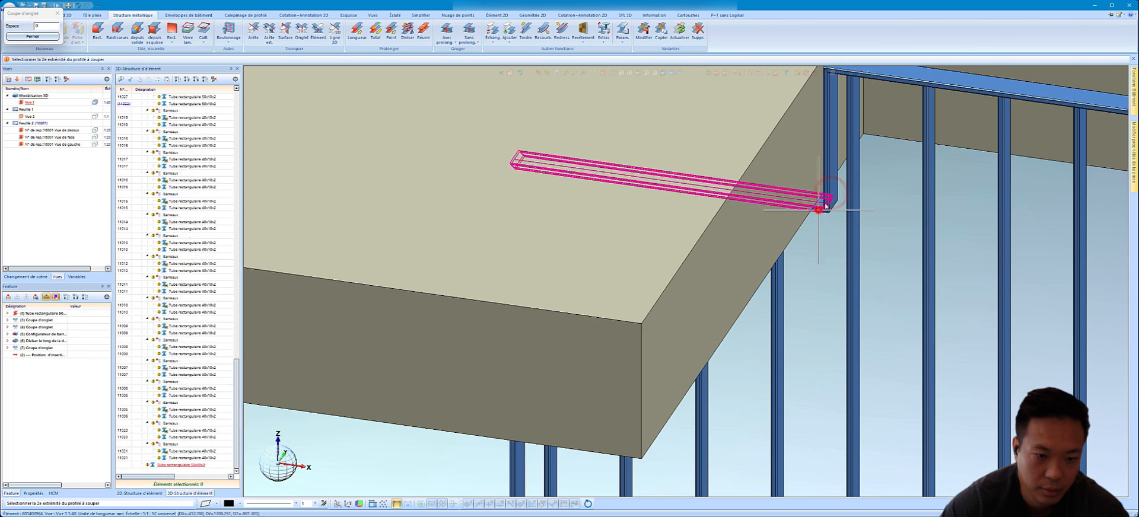
left_click(826, 206)
scroll(822, 205, "down", 5)
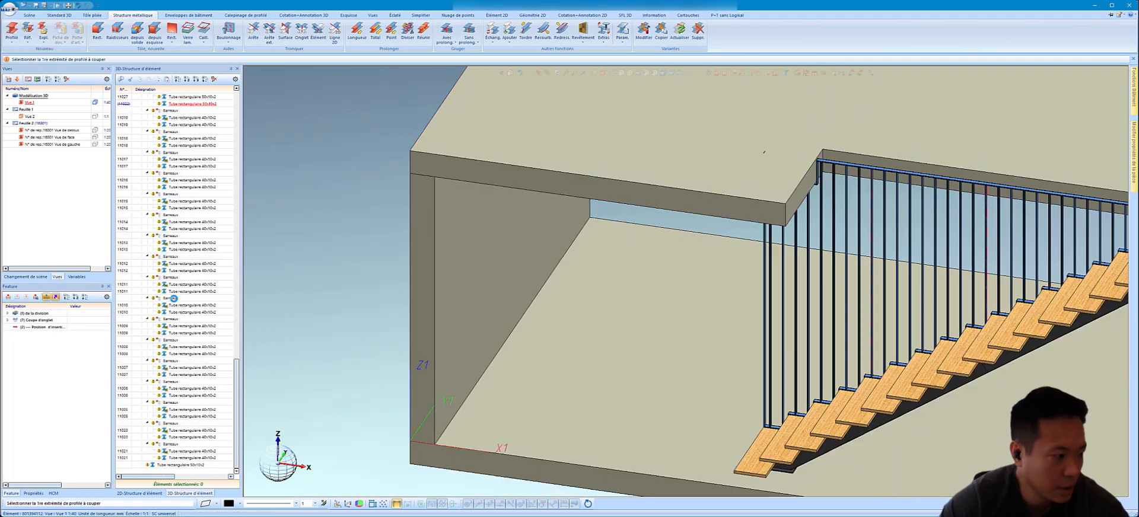
key("Escape")
- Trim the four vertical 40x10x2 tubes under the slab to the lower edge of the lowered rail
middle_click_drag(846, 197, 889, 176)
scroll(889, 177, "up", 6)
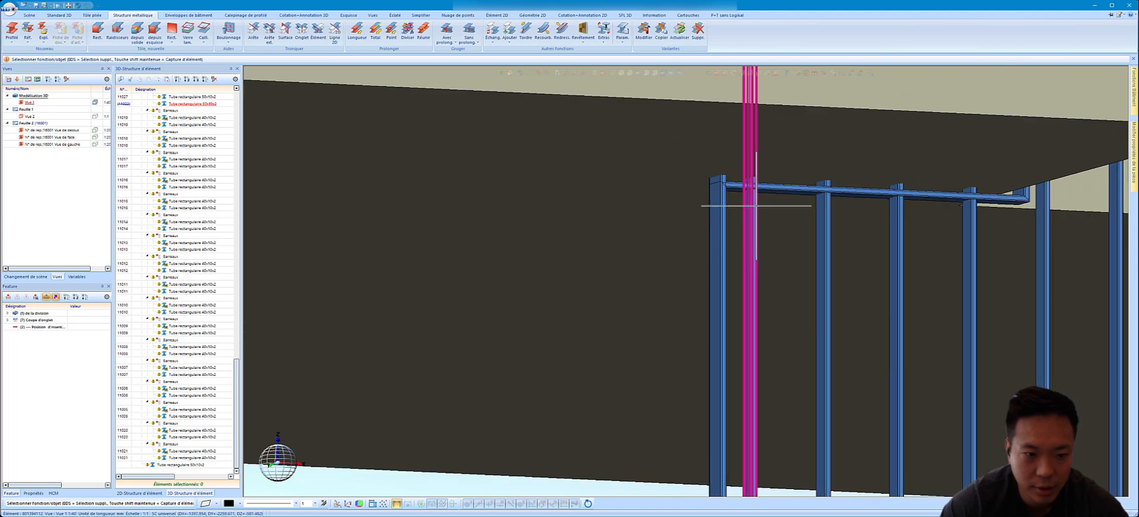
left_click(756, 206, "ctrl")
left_click(823, 213, "ctrl")
left_click(885, 211, "ctrl")
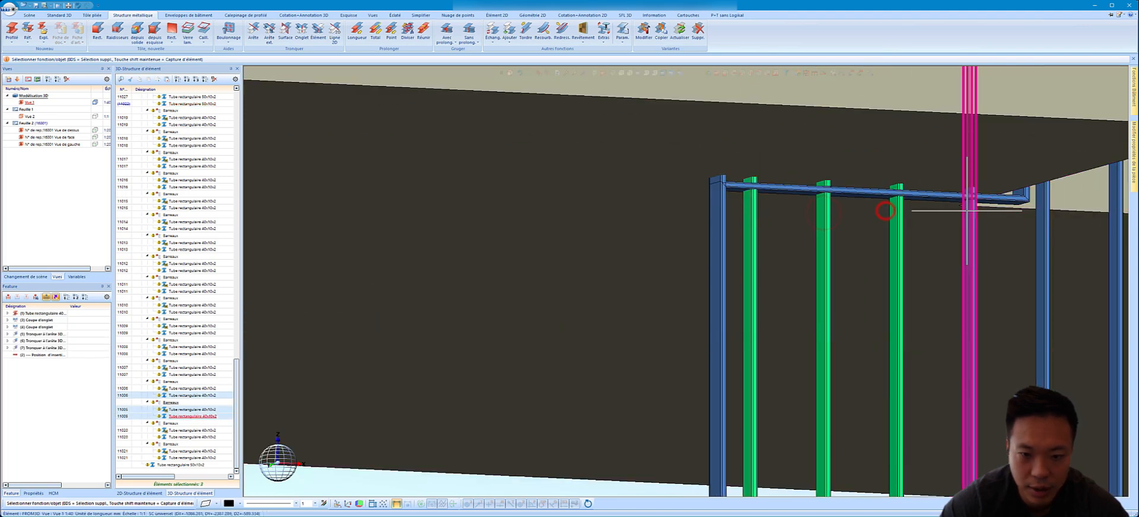
left_click(972, 210, "ctrl")
right_click(753, 208)
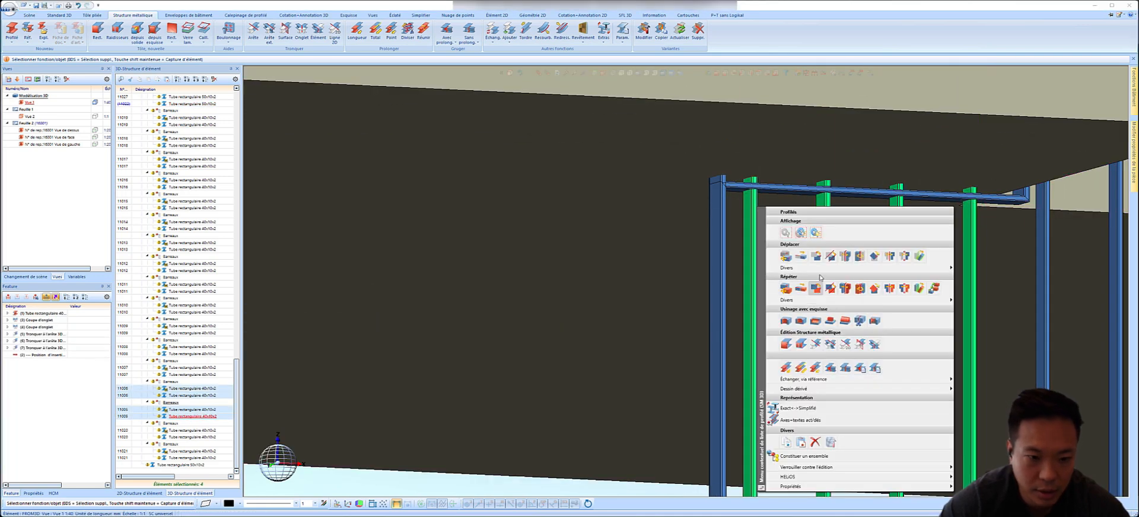
left_click(817, 345)
scroll(792, 196, "up", 4)
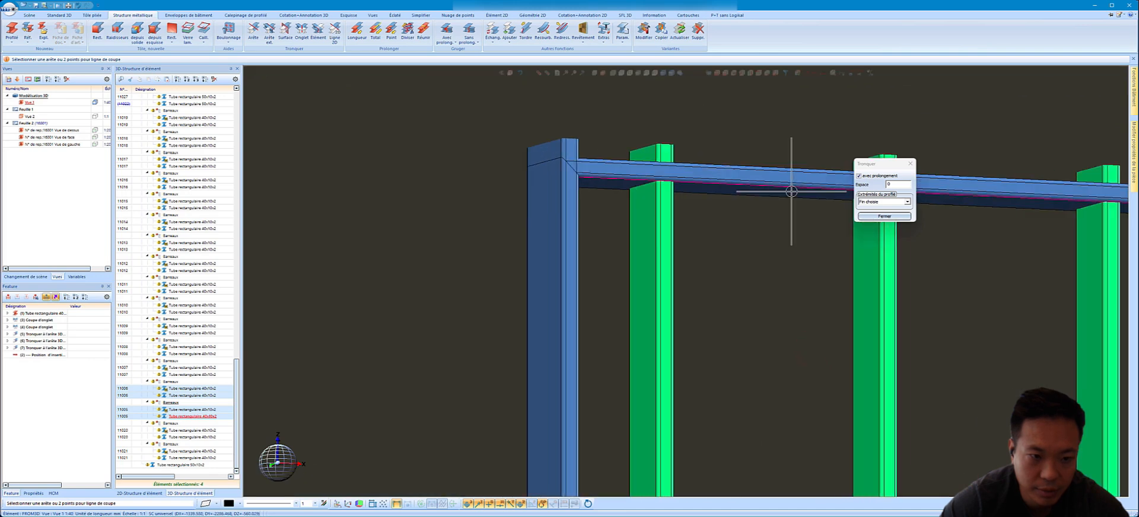
left_click(632, 227)
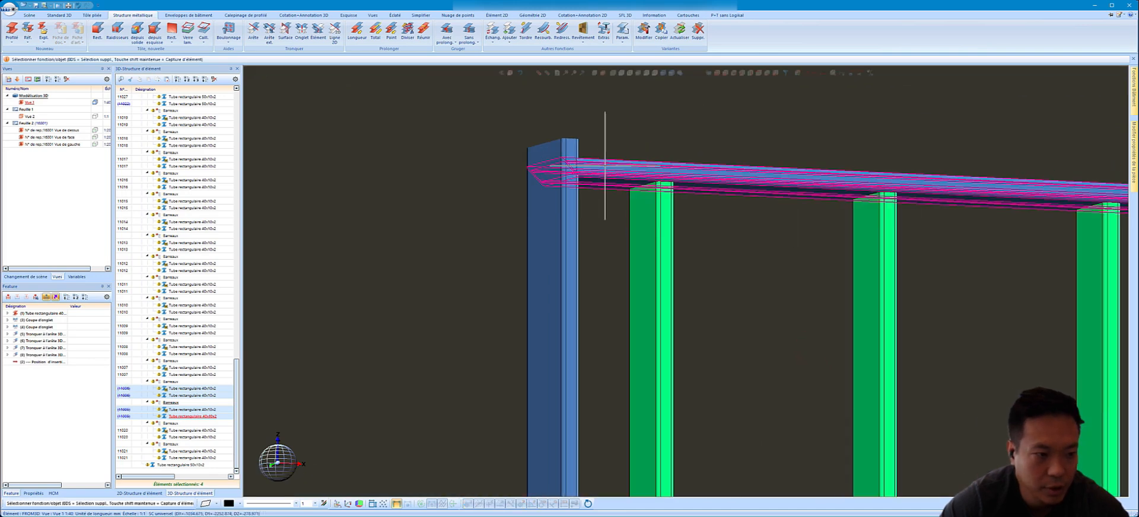
- Mitre the lowered rail's outer end with the guardrail's vertical end tube
scroll(566, 223, "down", 2)
scroll(566, 223, "down", 1)
right_click(567, 184)
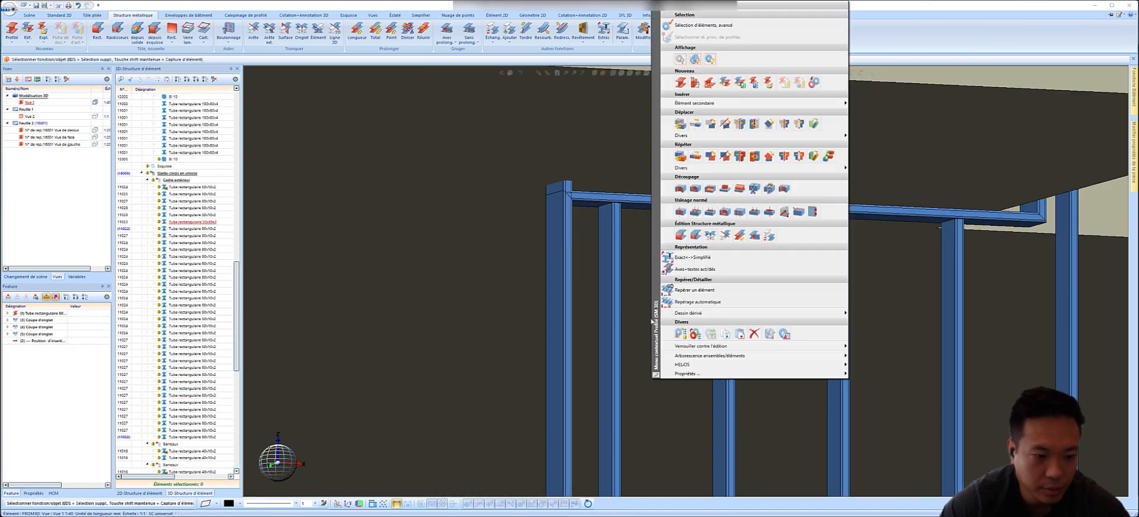
left_click(715, 236)
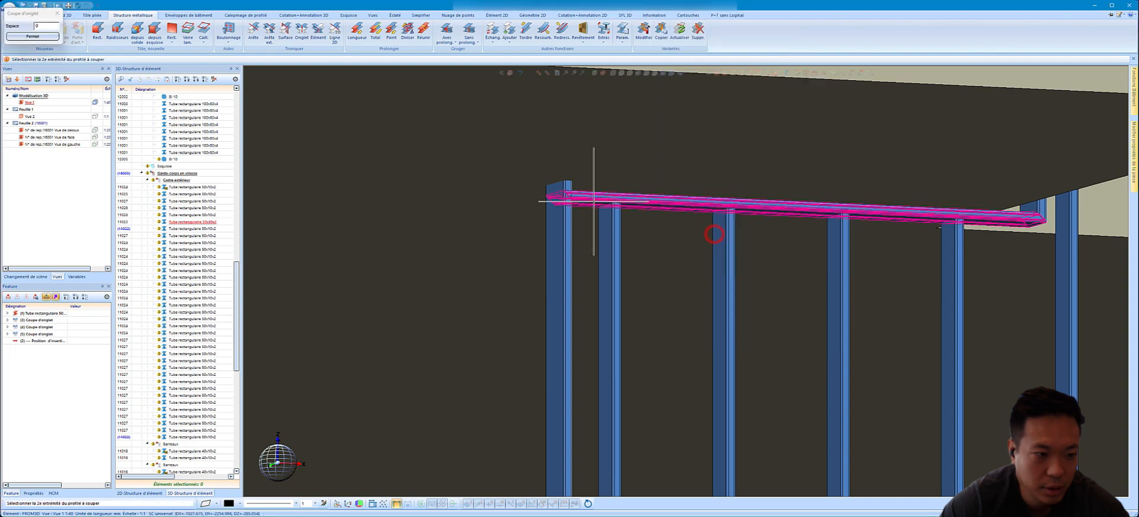
left_click(598, 206)
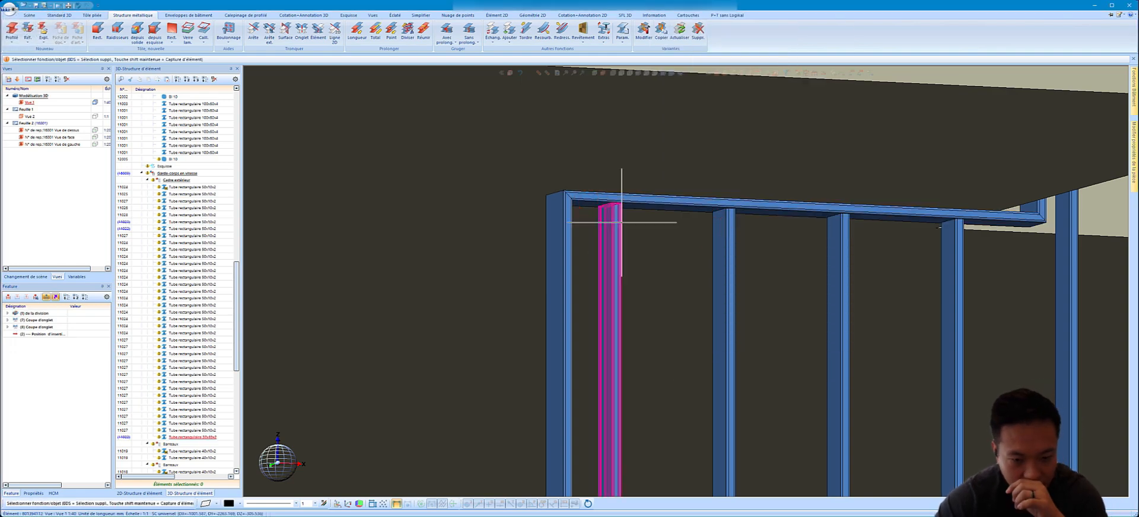
- Examine the modified guardrail with the whole staircase and the building slabs around it
scroll(622, 222, "down", 3)
mouse_move(657, 229)
middle_mouse_down()
mouse_move(686, 282)
mouse_move(630, 252)
mouse_move(632, 229)
mouse_move(836, 247)
mouse_move(707, 270)
mouse_move(660, 232)
middle_mouse_up()
scroll(648, 196, "up", 3)
scroll(629, 234, "down", 2)
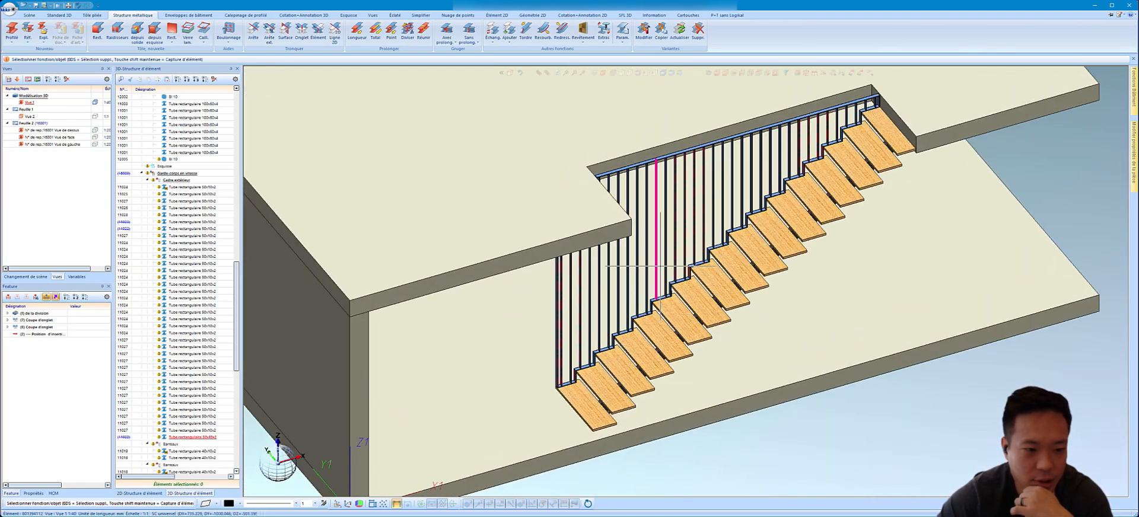
scroll(626, 386, "up", 4)
scroll(661, 208, "down", 5)
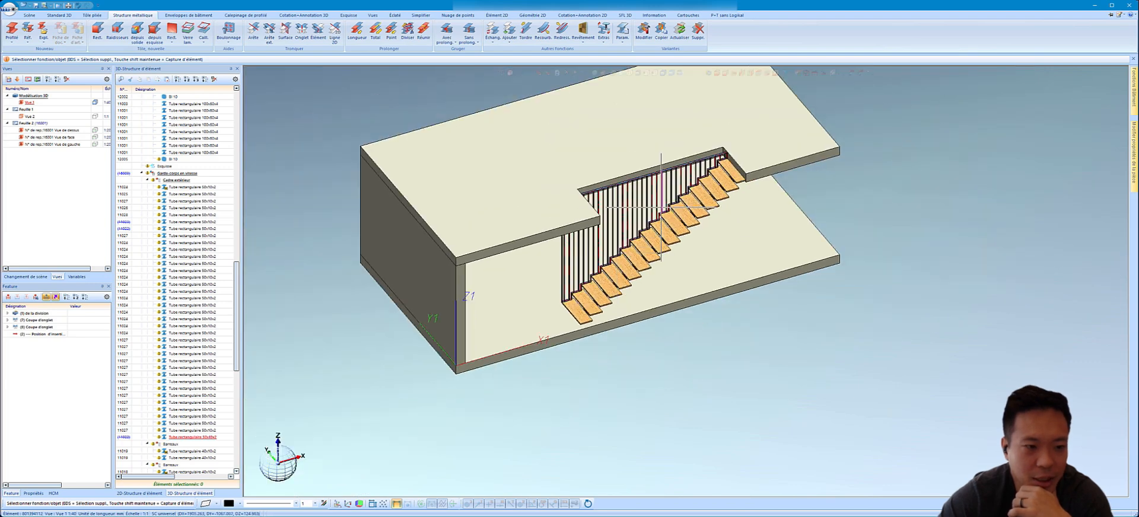
scroll(646, 224, "up", 2)
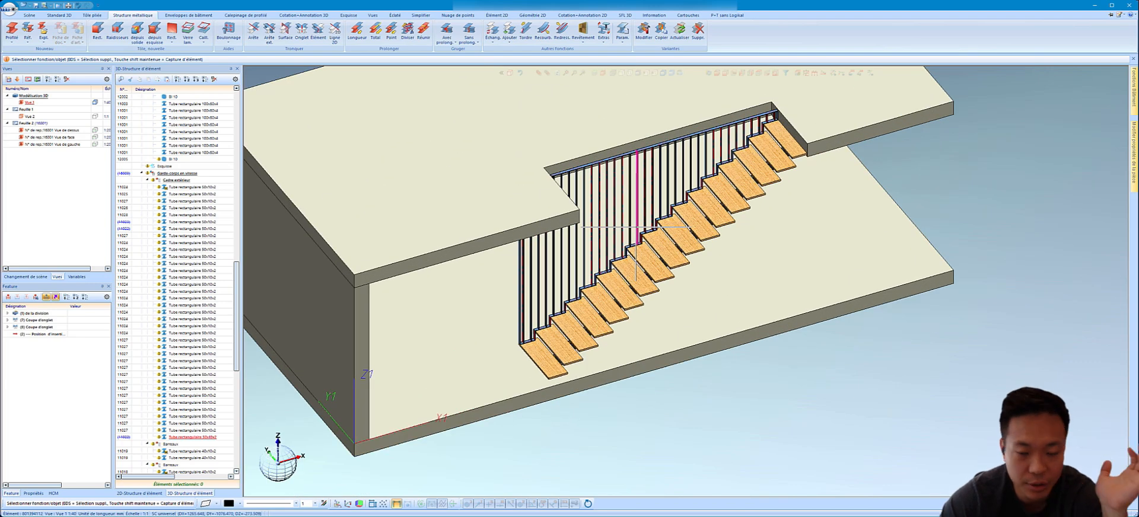